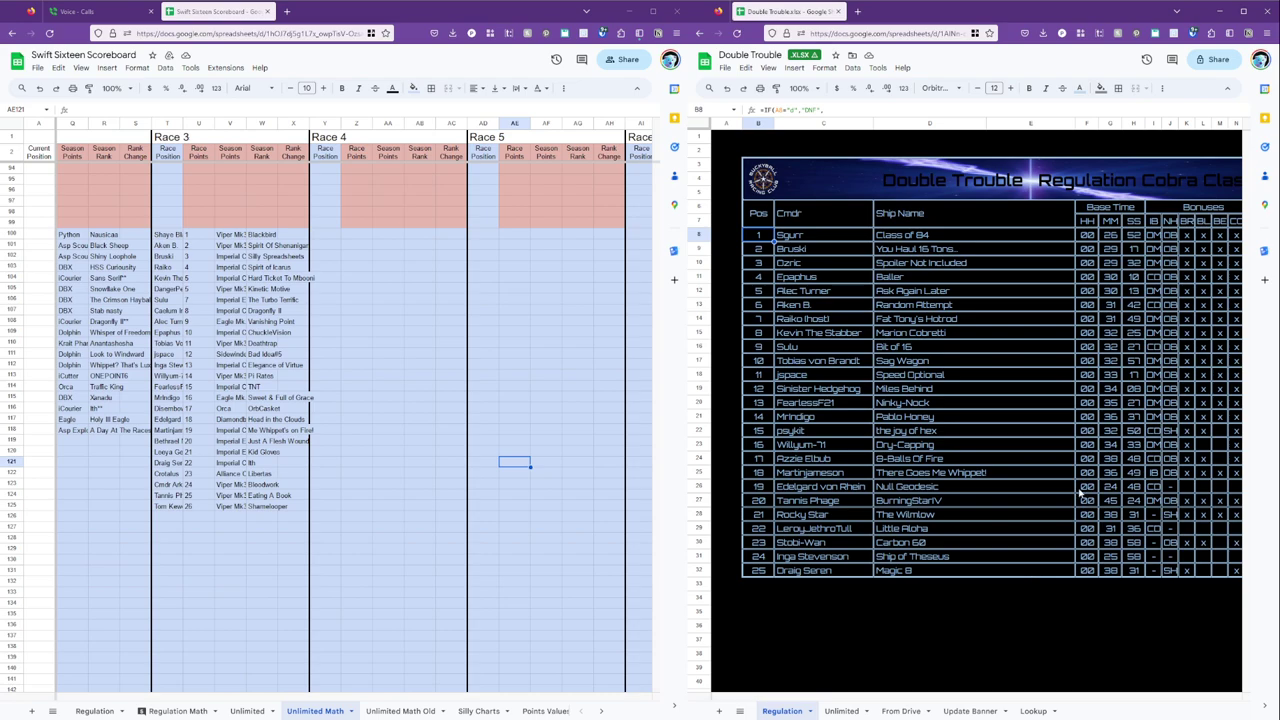
Copy the 25-row Unlimited Class results table B8:E32 from the Unlimited sheet.
click(841, 711)
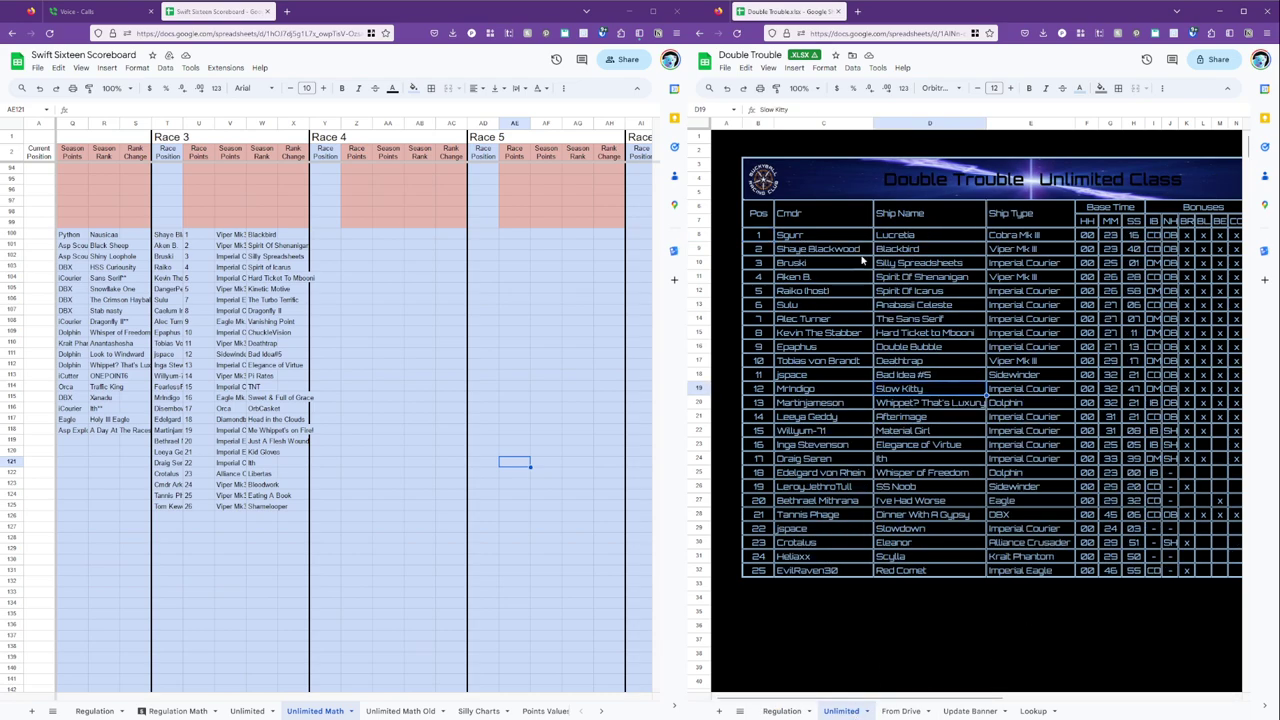
click(751, 240)
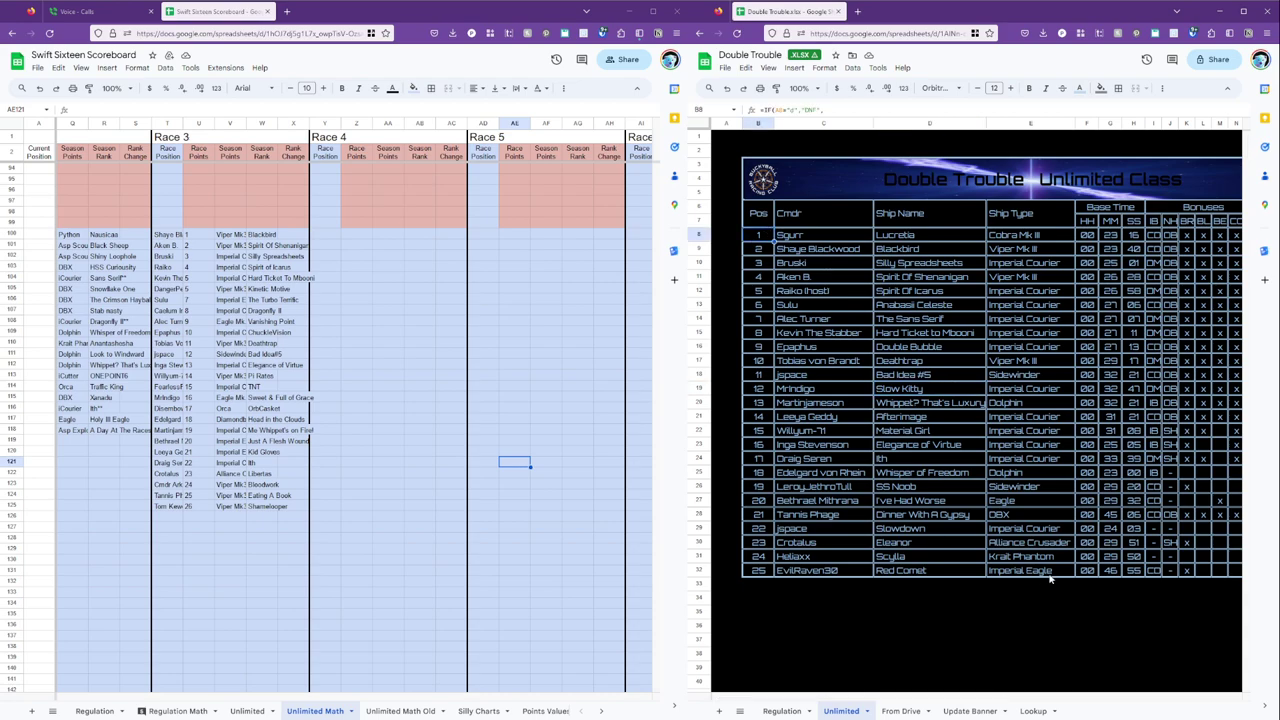
shift+click(1049, 576)
key(ctrl+c)
Paste the B8:E32 results at Y100 under Race 4, which gives an unknown-range-name error.
click(326, 234)
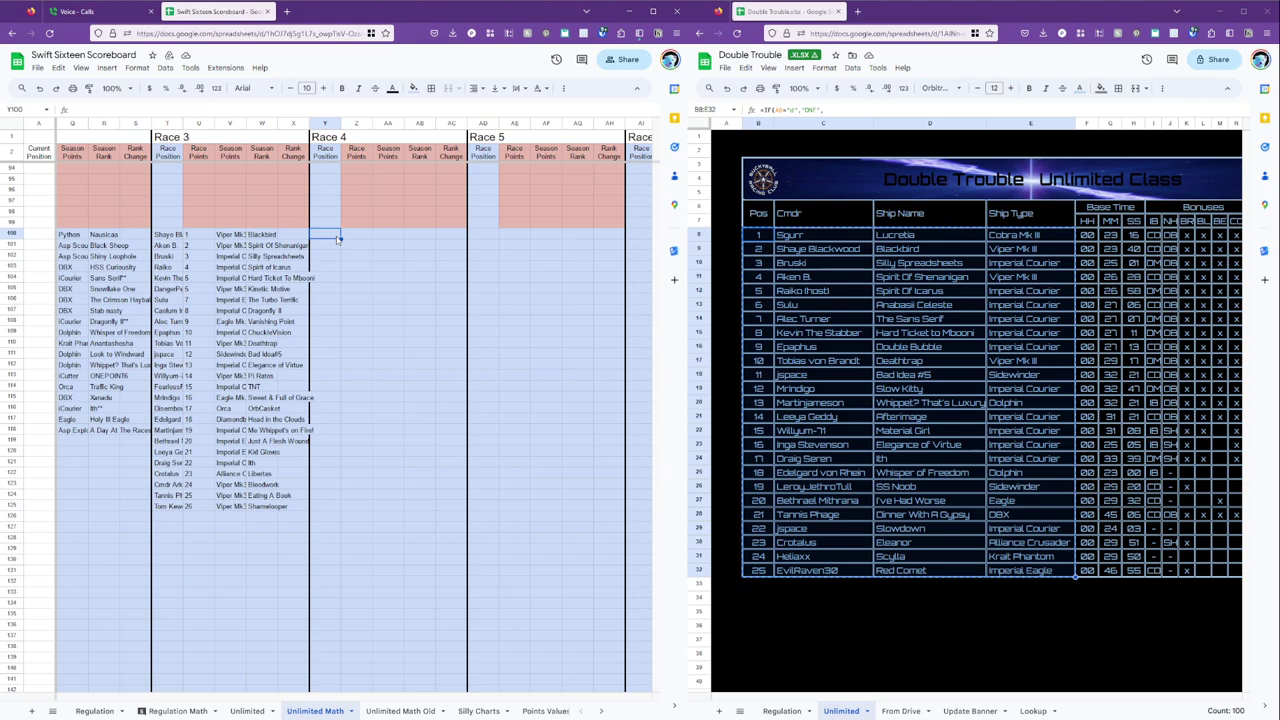
click(762, 240)
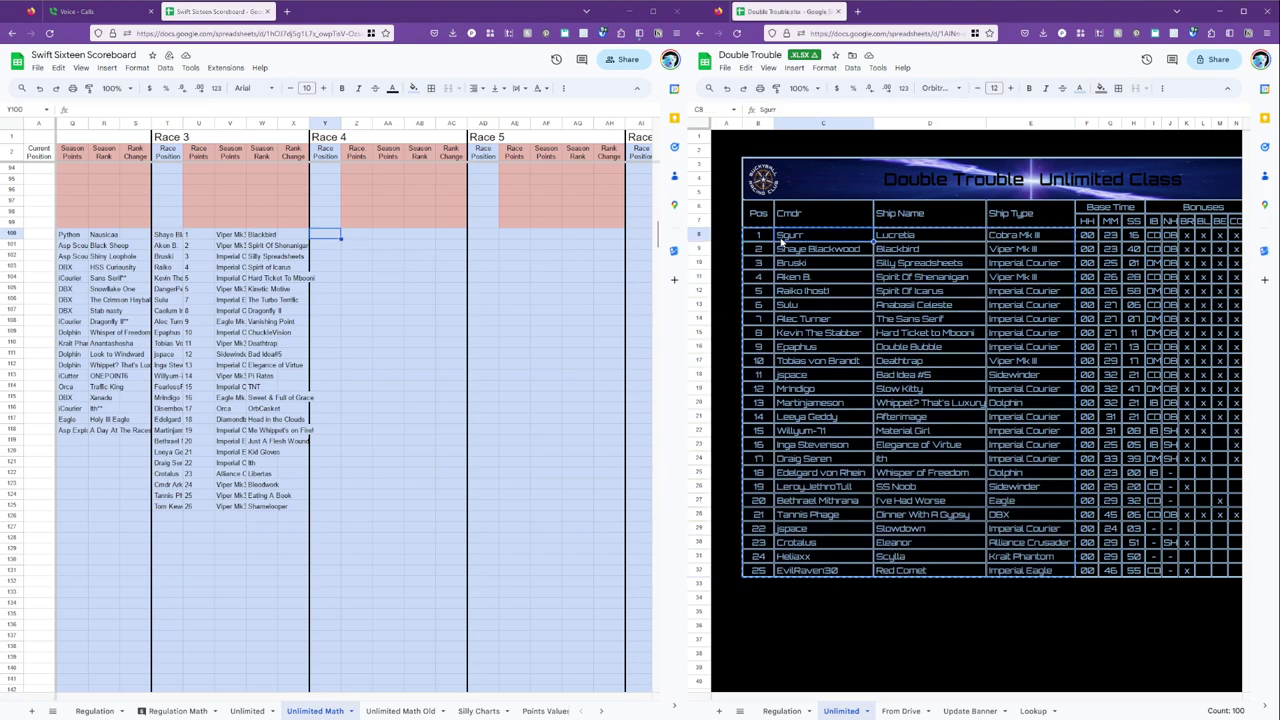
shift+click(1056, 571)
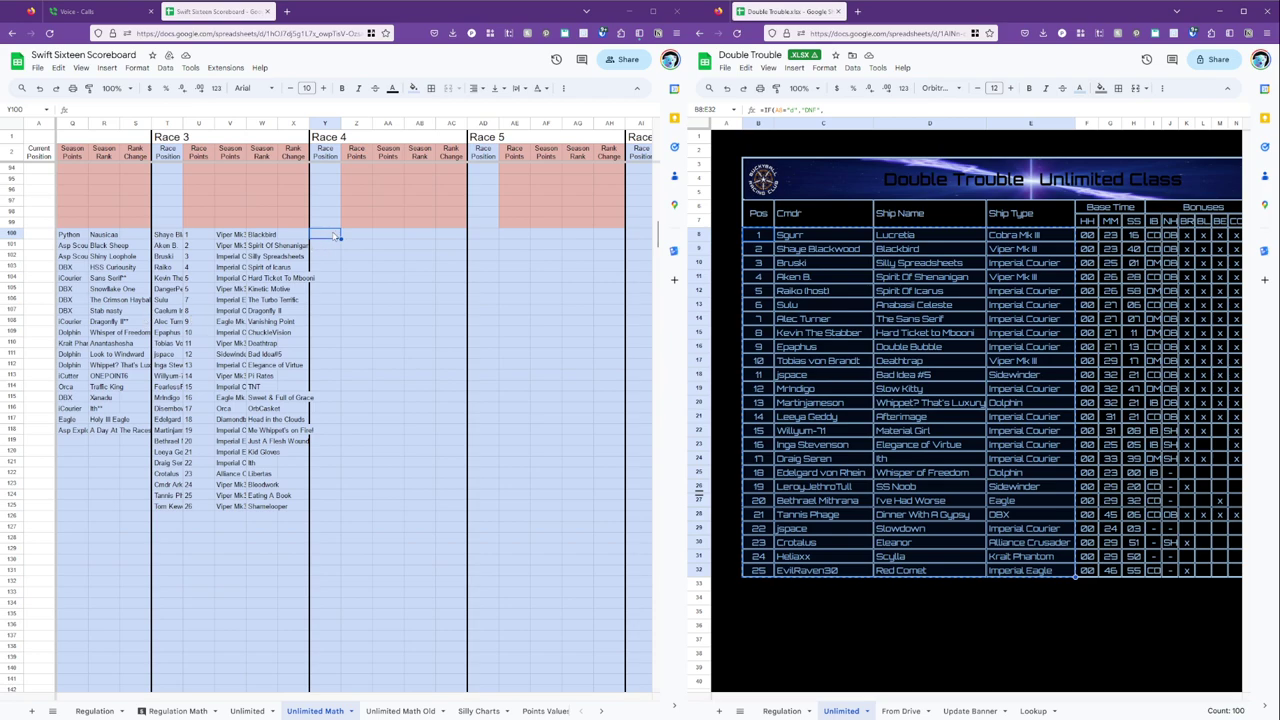
key(ctrl+v)
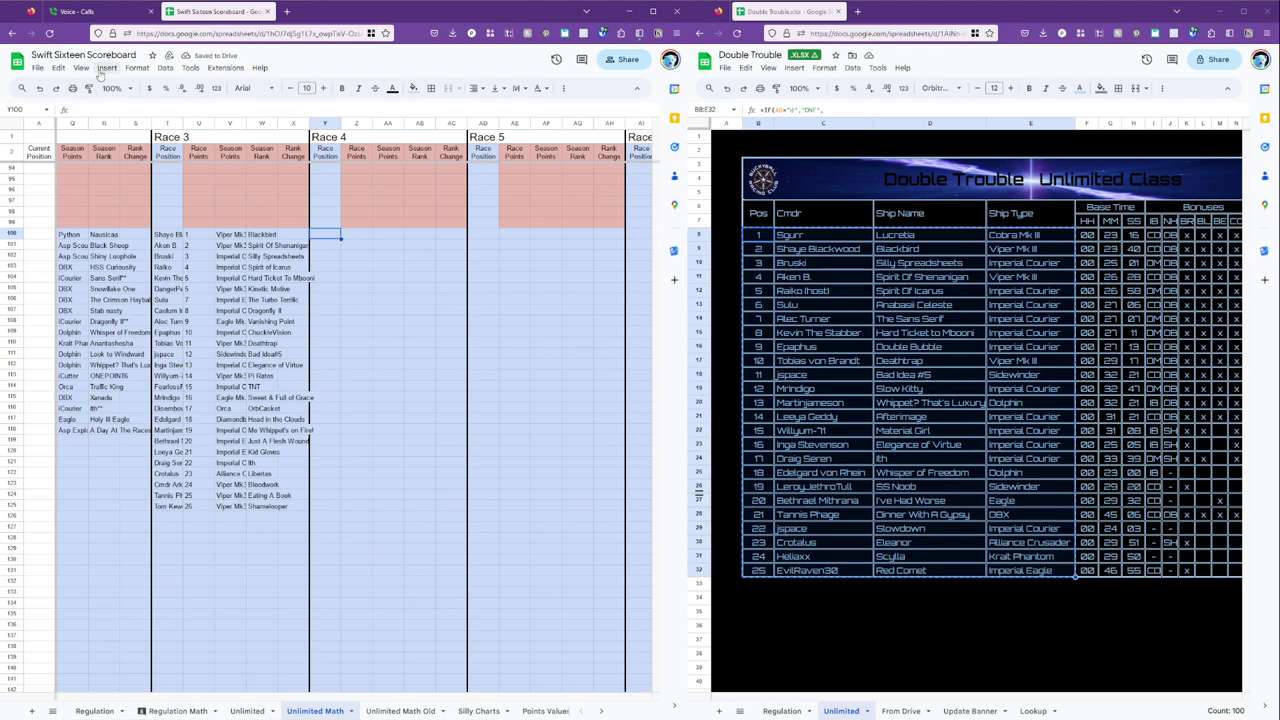
Try Paste special > Values only into Y100.
click(58, 68)
mouse_move(126, 183)
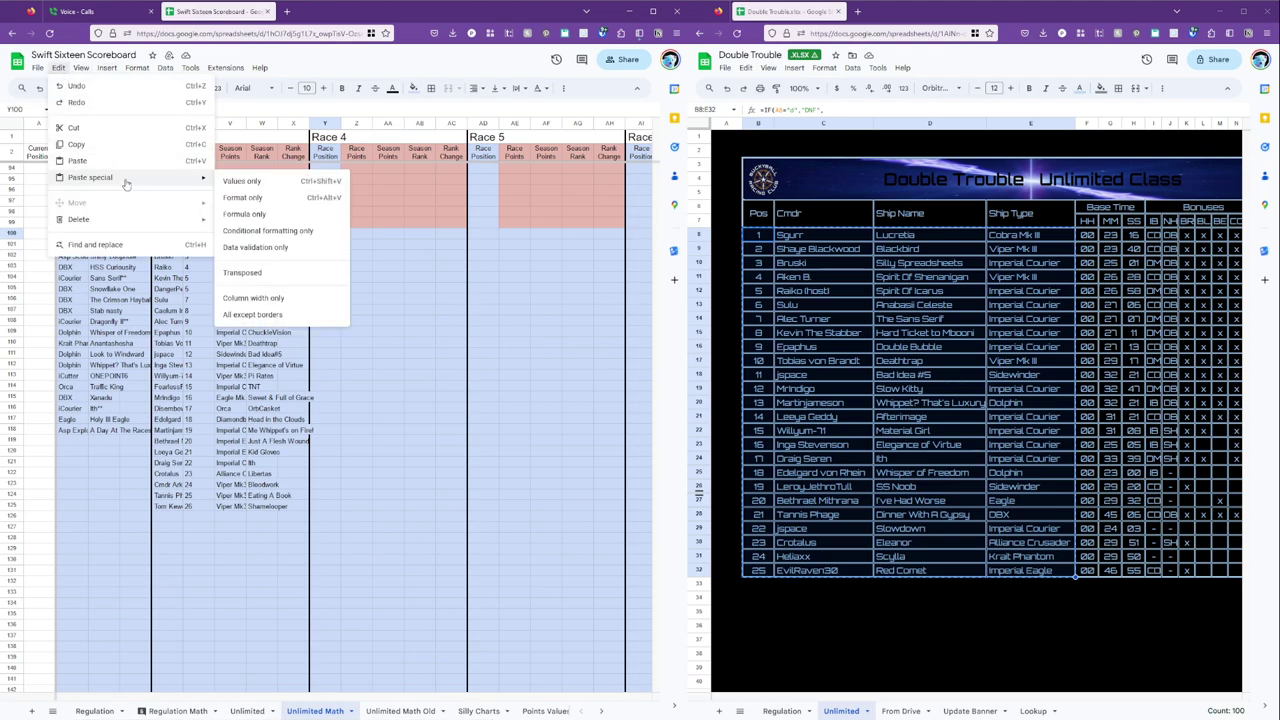
click(266, 185)
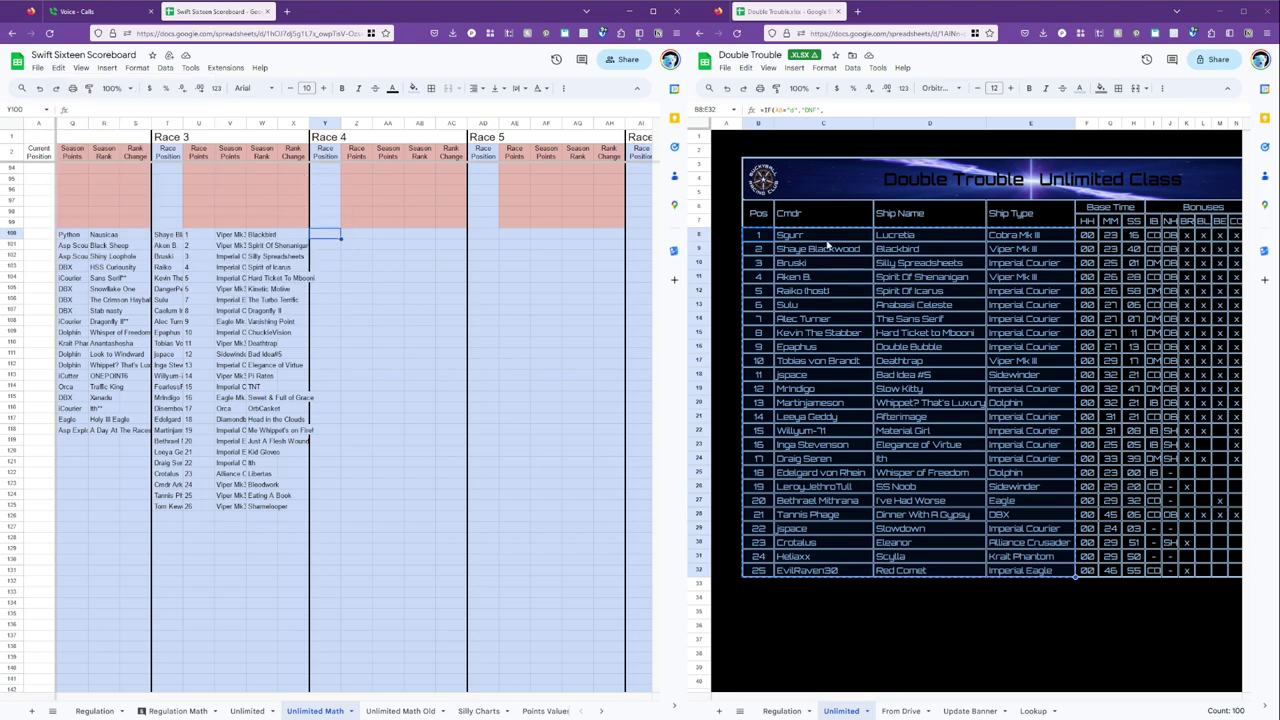
Recopy the B8:E32 results and paste the 25-racer block at Y100.
click(761, 237)
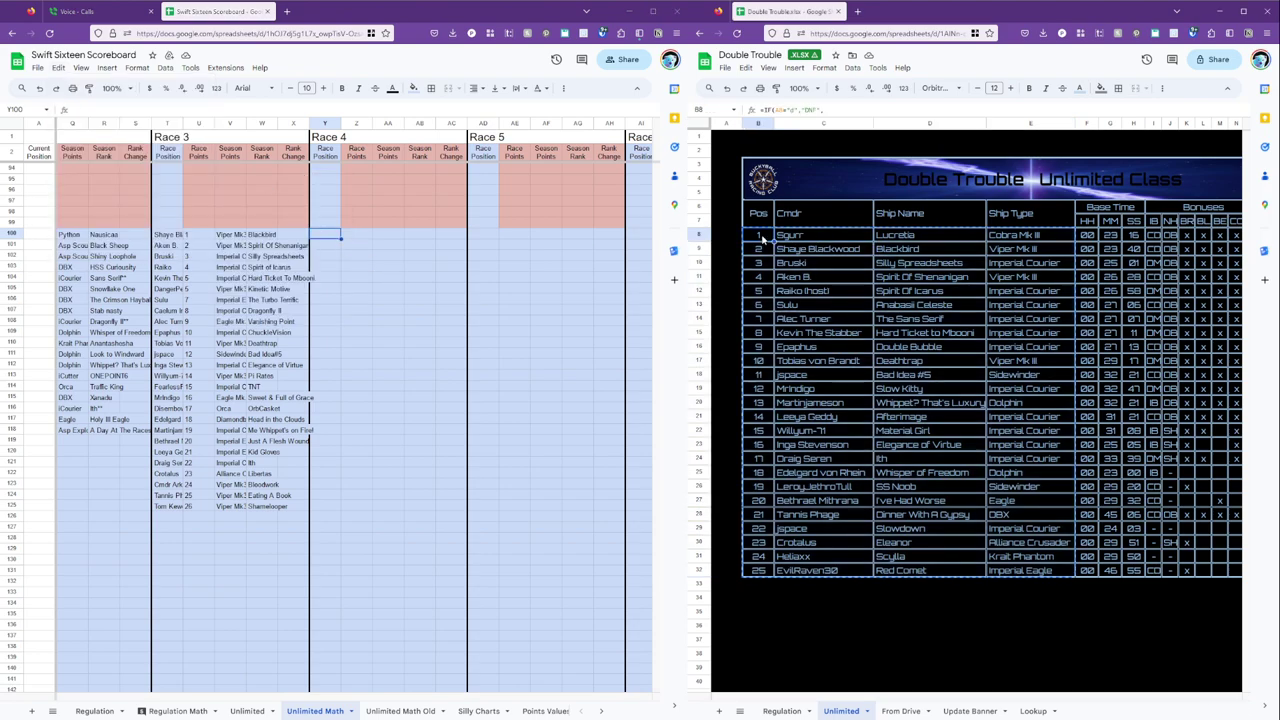
shift+click(760, 568)
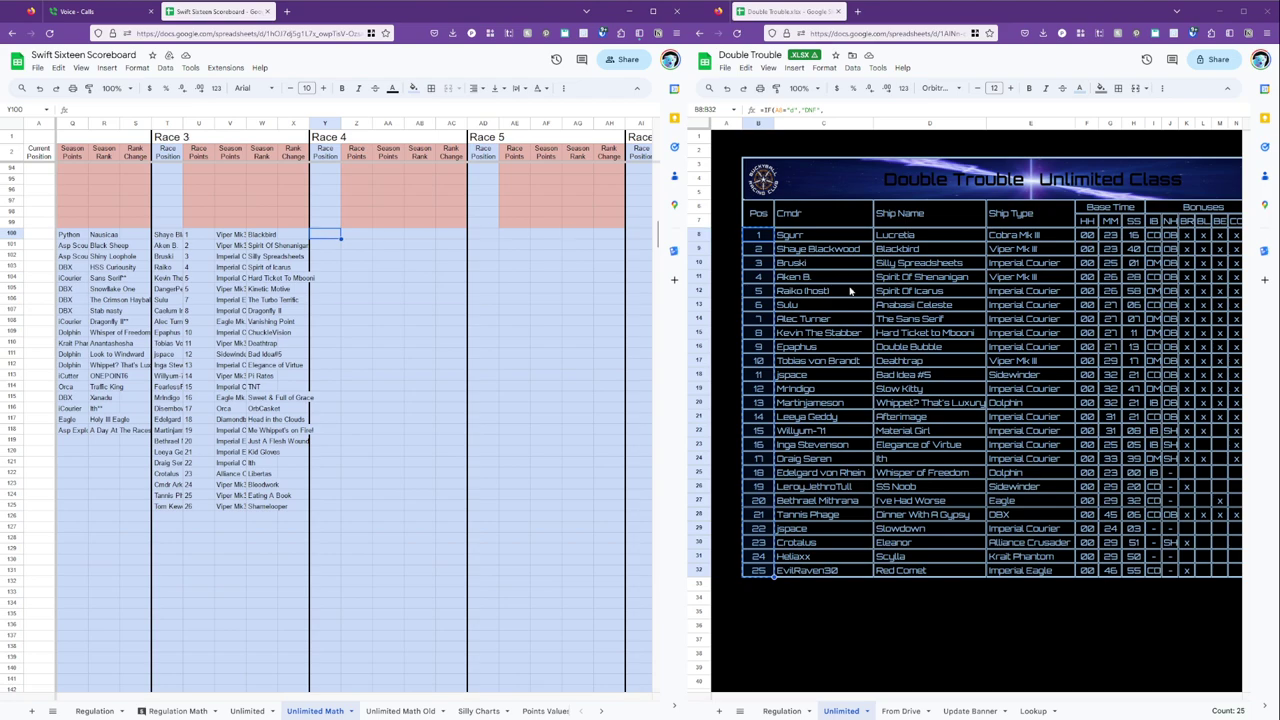
shift+click(1043, 573)
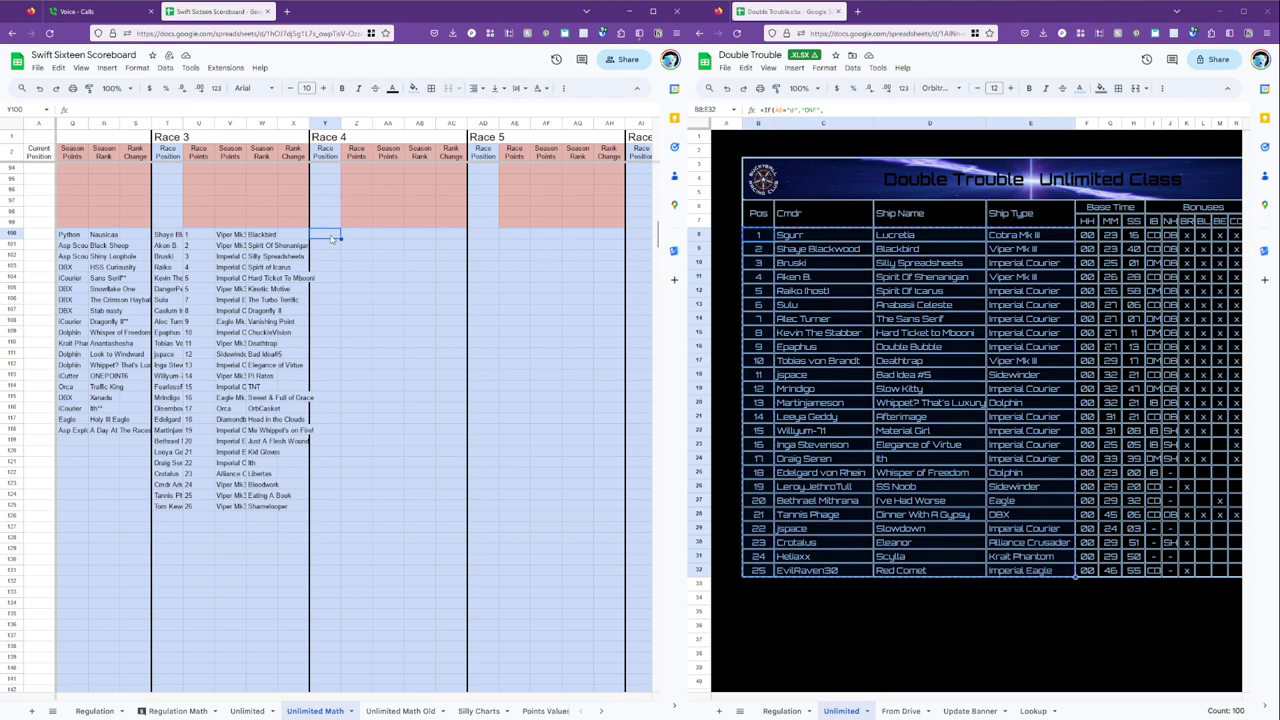
click(332, 237)
key(ctrl+v)
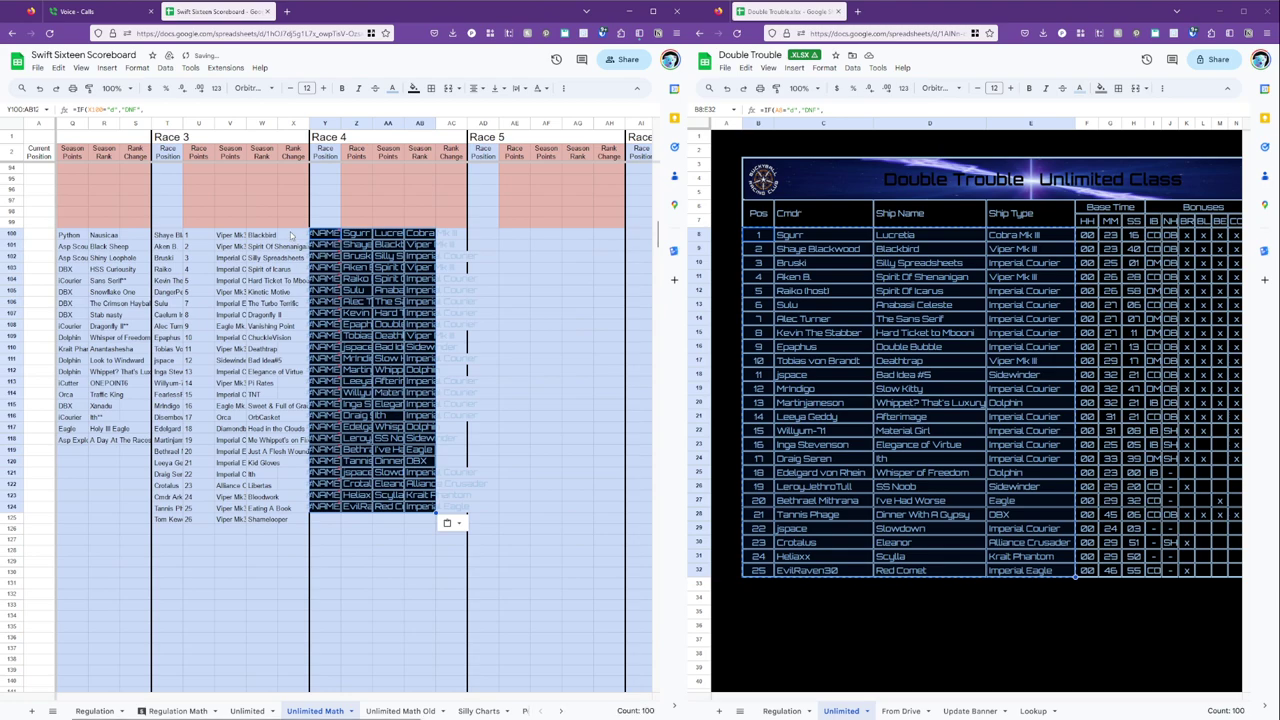
Check the source position formula, then paint X100's formatting onto the Race 4 block Y100:AB124.
click(760, 237)
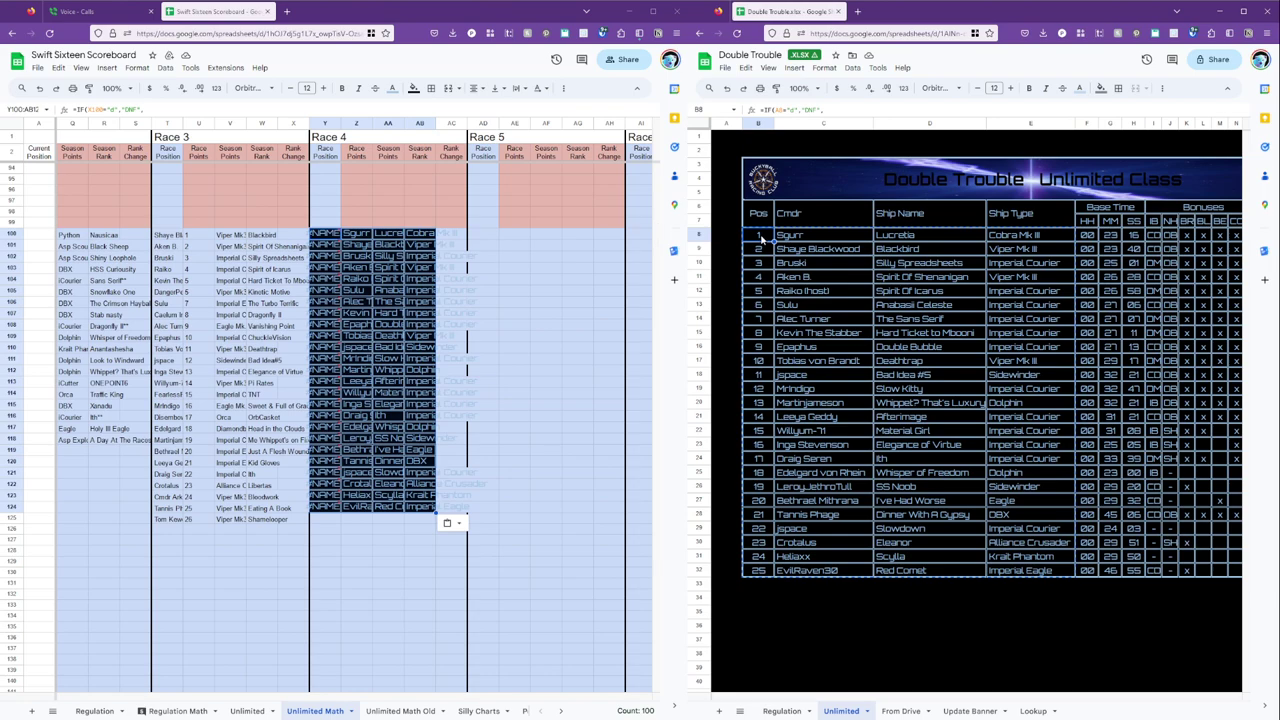
click(802, 278)
click(760, 237)
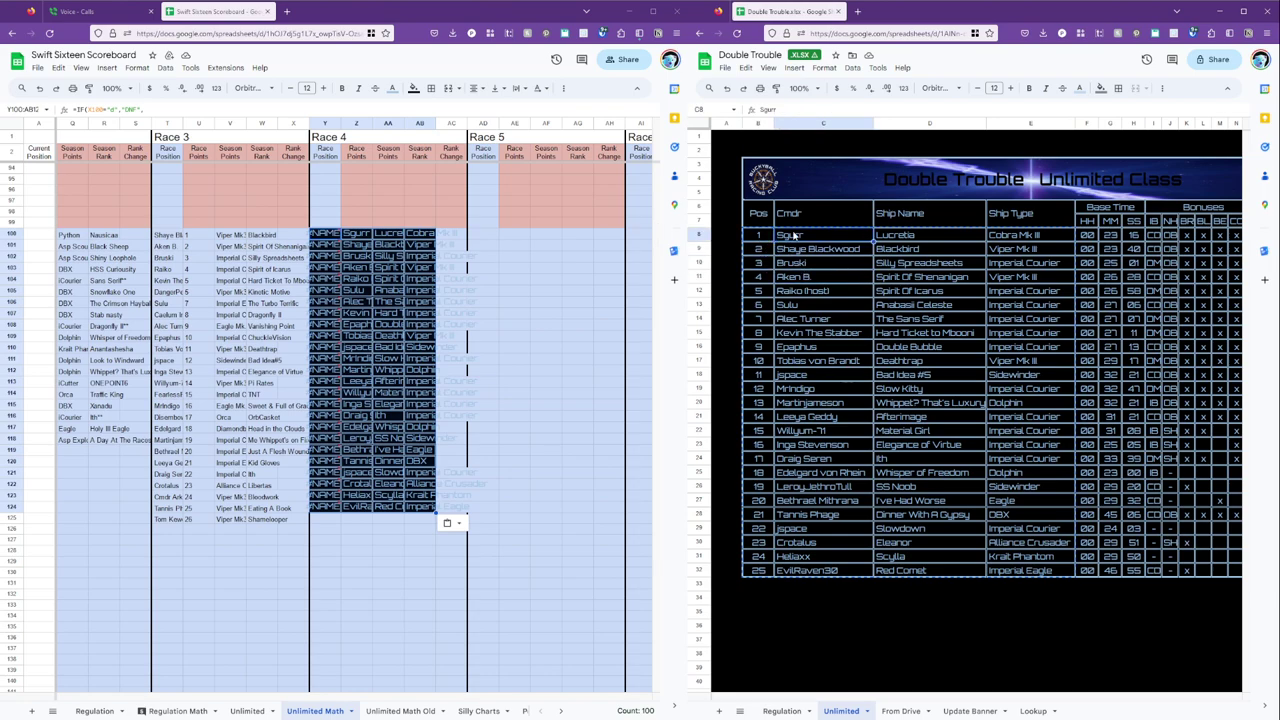
click(285, 236)
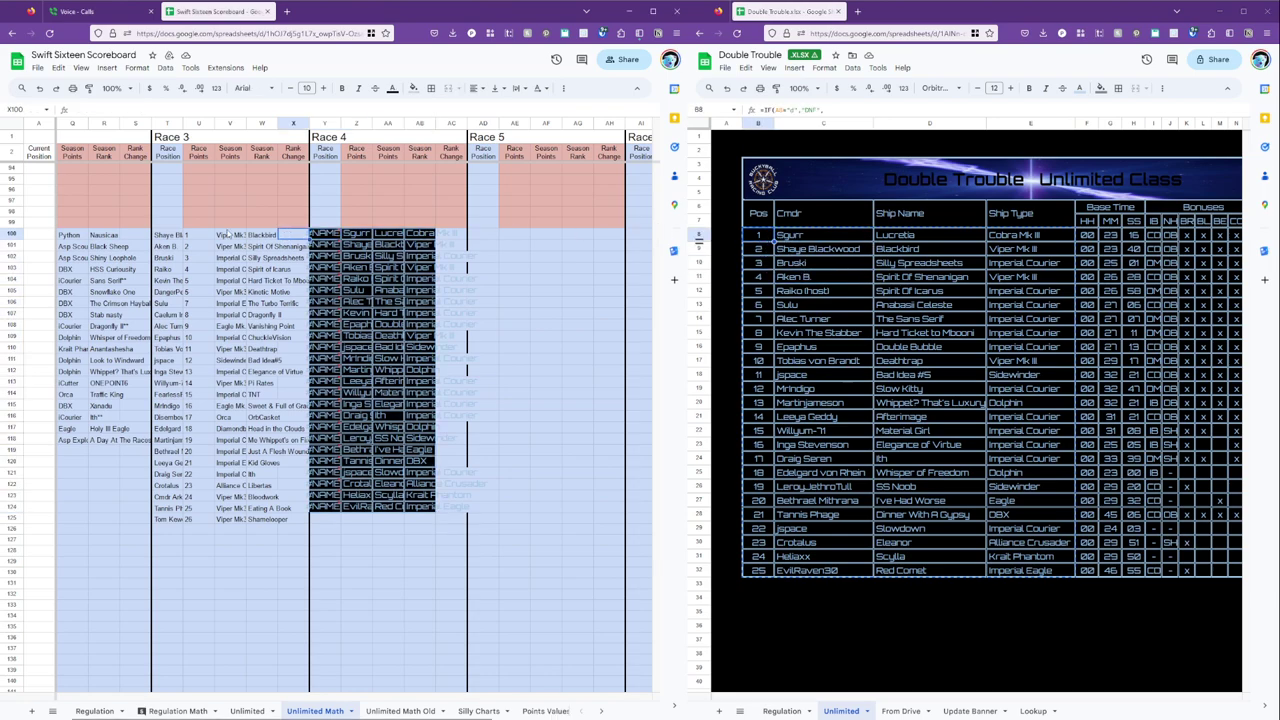
click(88, 88)
mouse_move(327, 236)
mouse_down()
mouse_move(430, 410)
mouse_move(428, 507)
mouse_up()
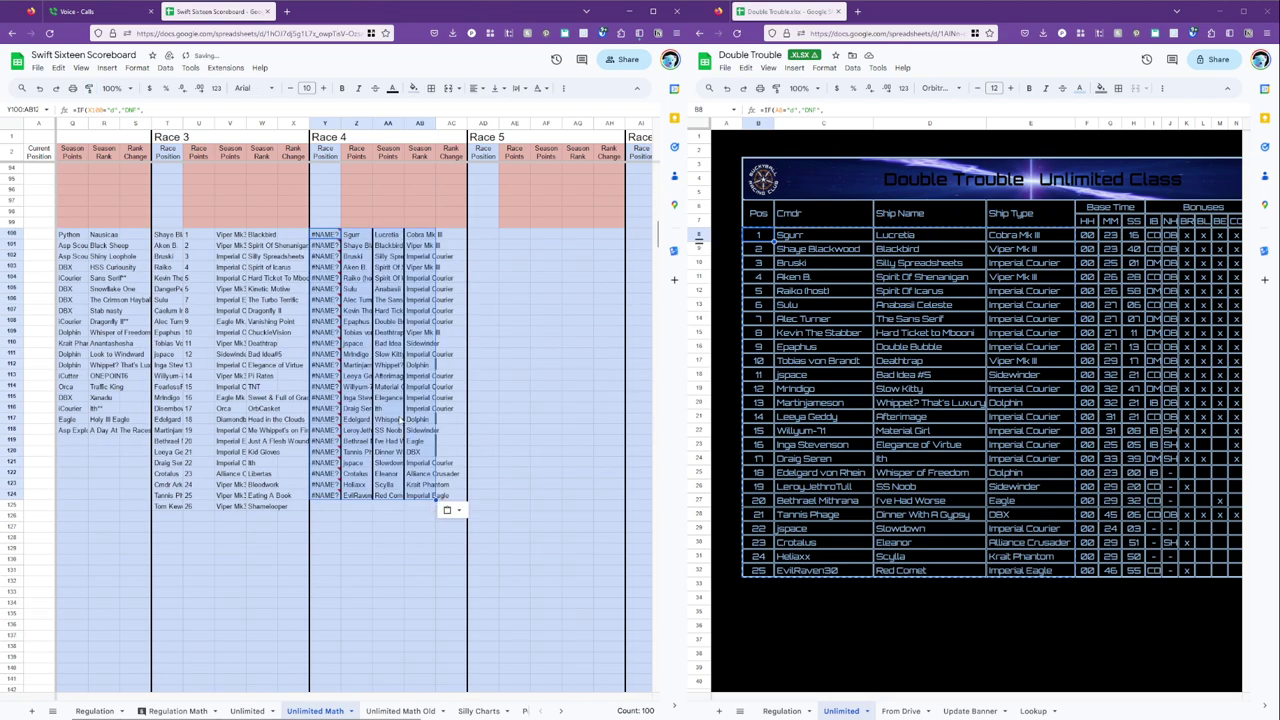
click(400, 267)
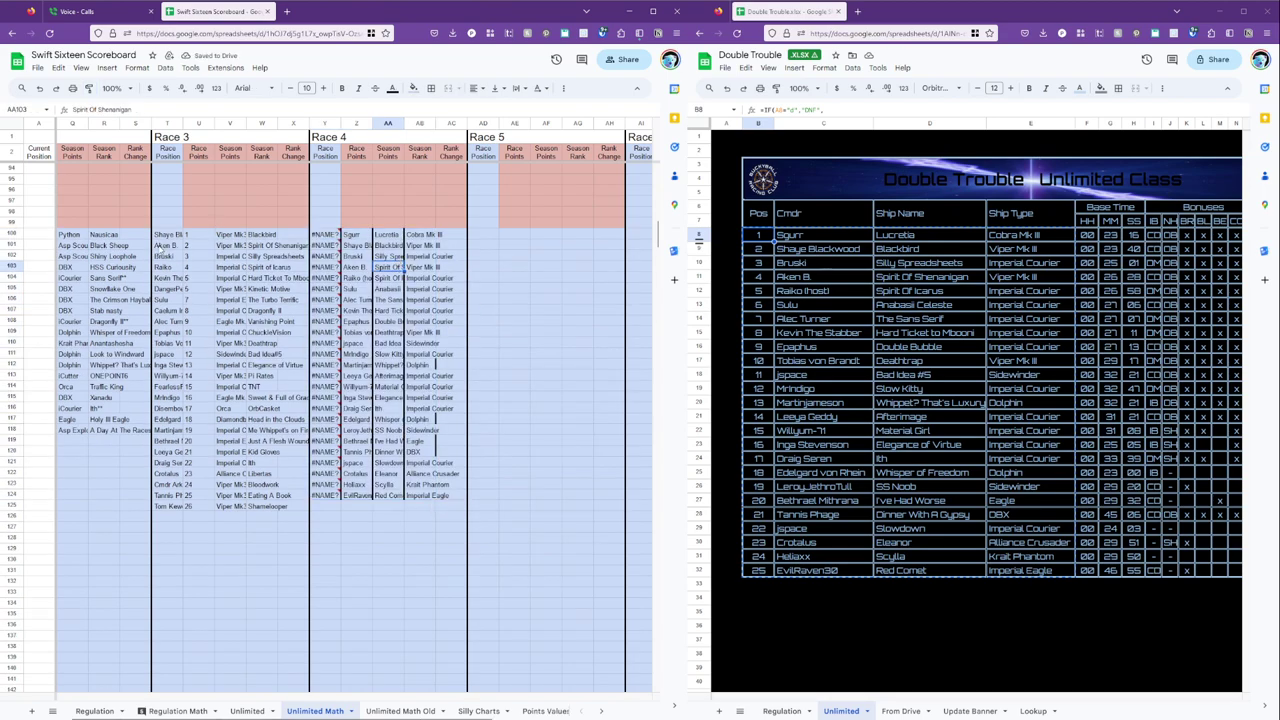
mouse_move(327, 234)
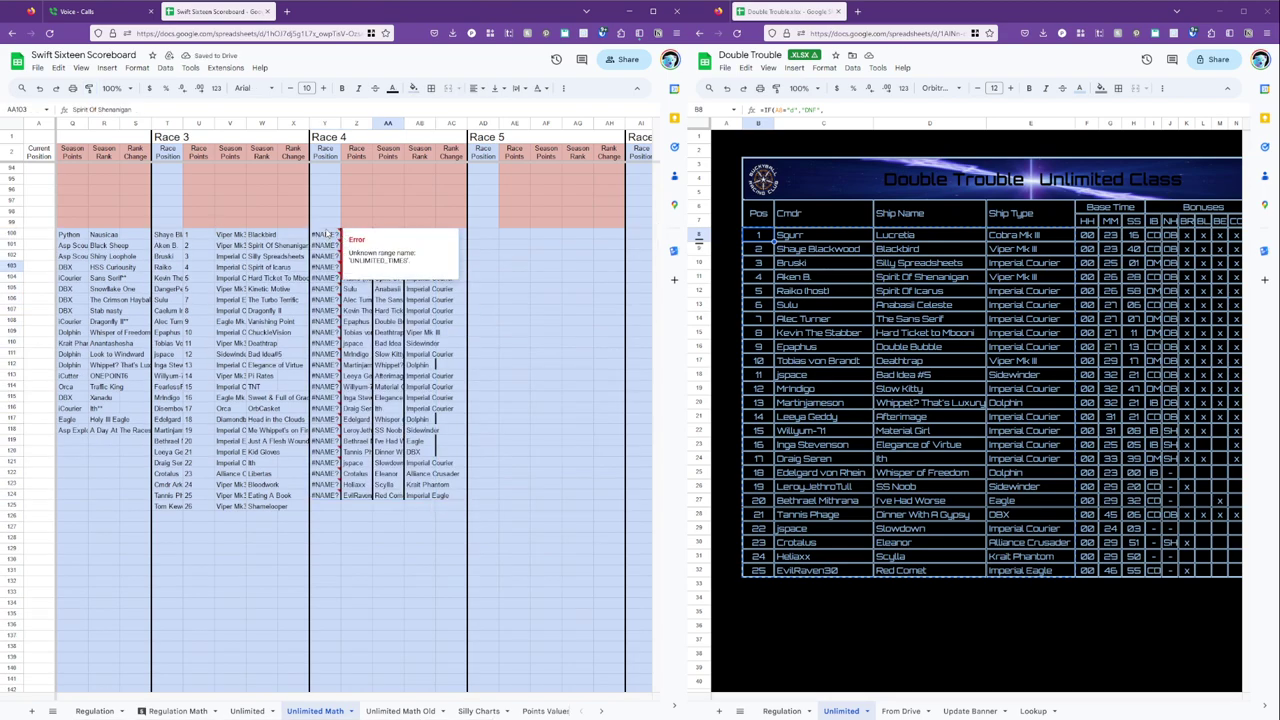
click(170, 245)
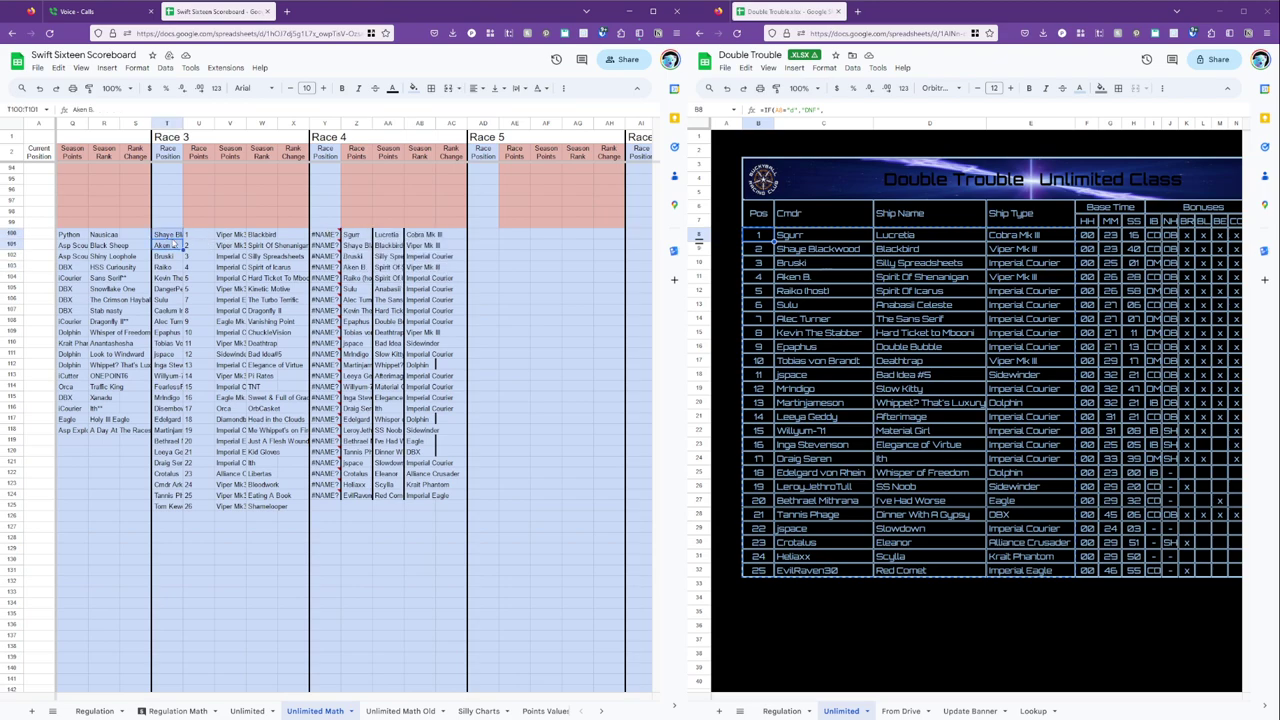
scroll(181, 247, down, 5)
scroll(181, 247, up, 5)
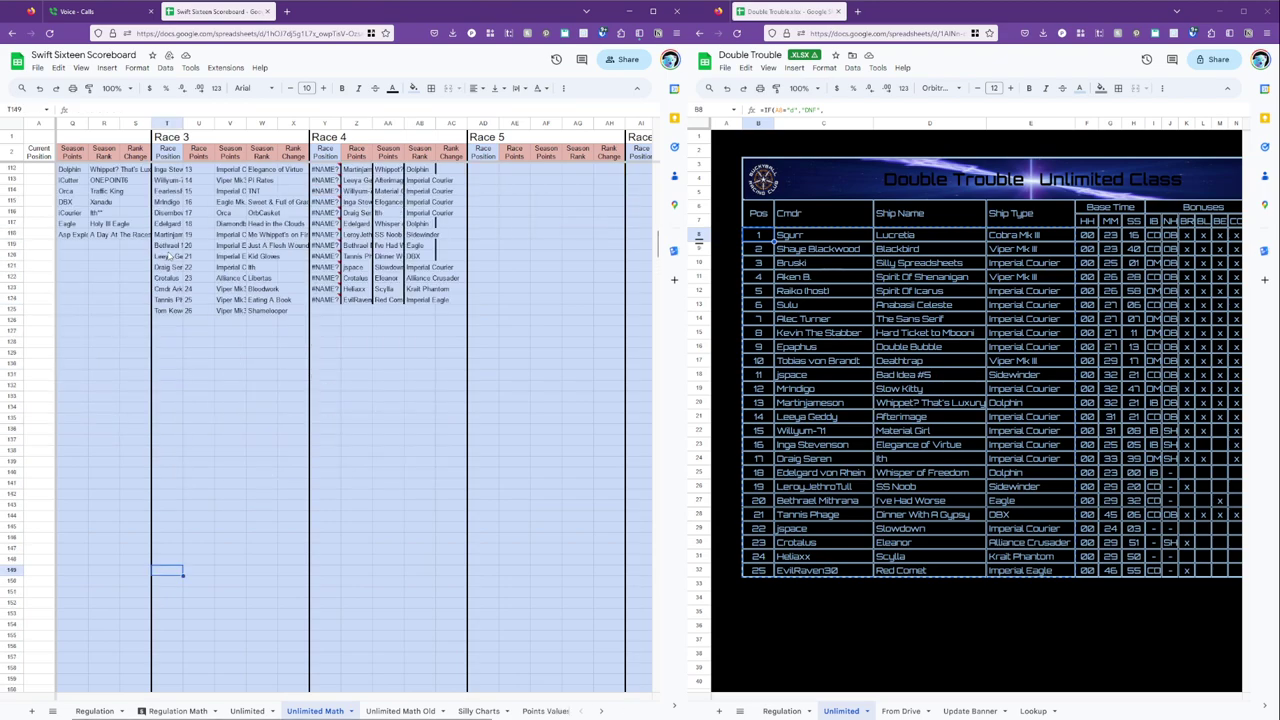
click(183, 311)
key(Left)
key(Left)
key(Left)
key(Left)
key(Left)
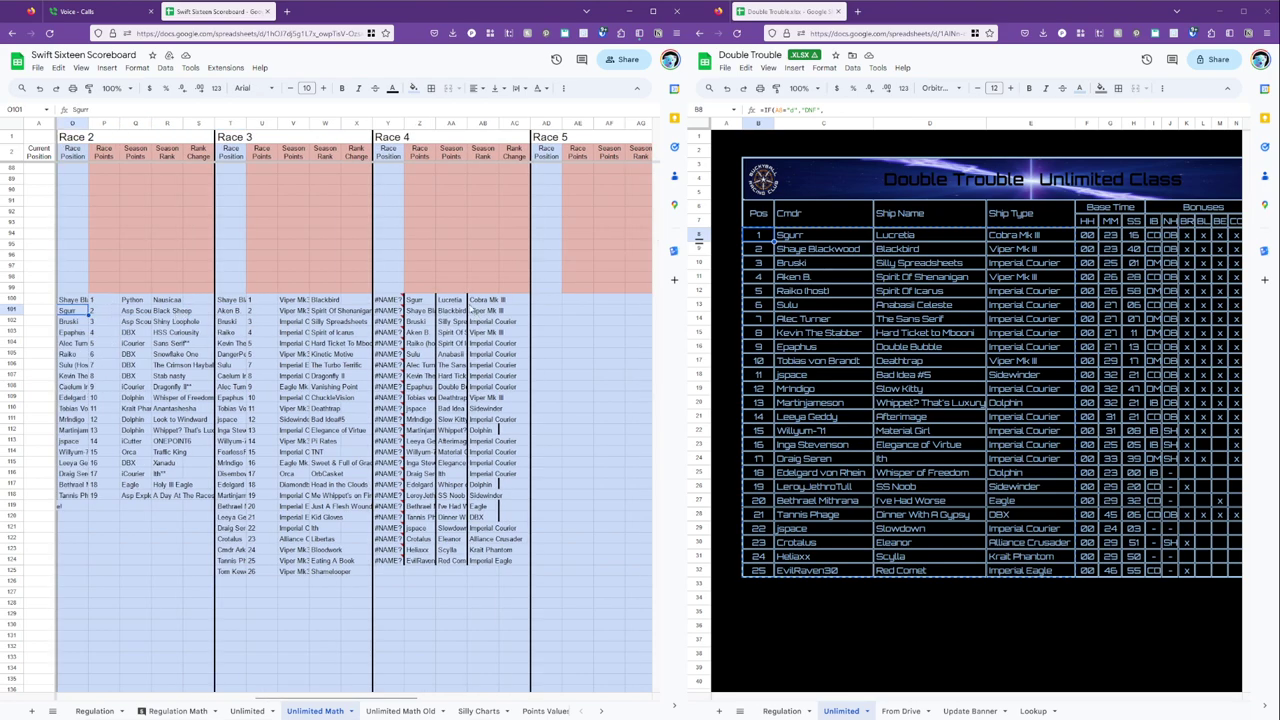
click(420, 302)
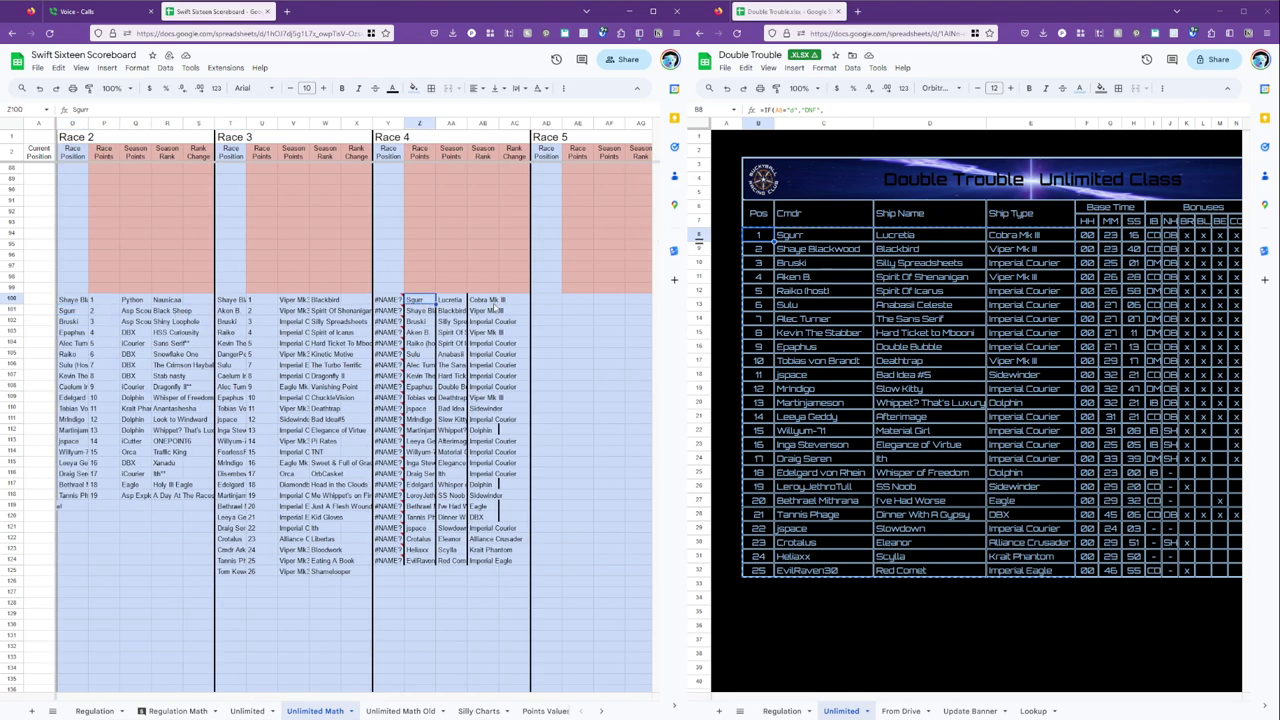
click(481, 300)
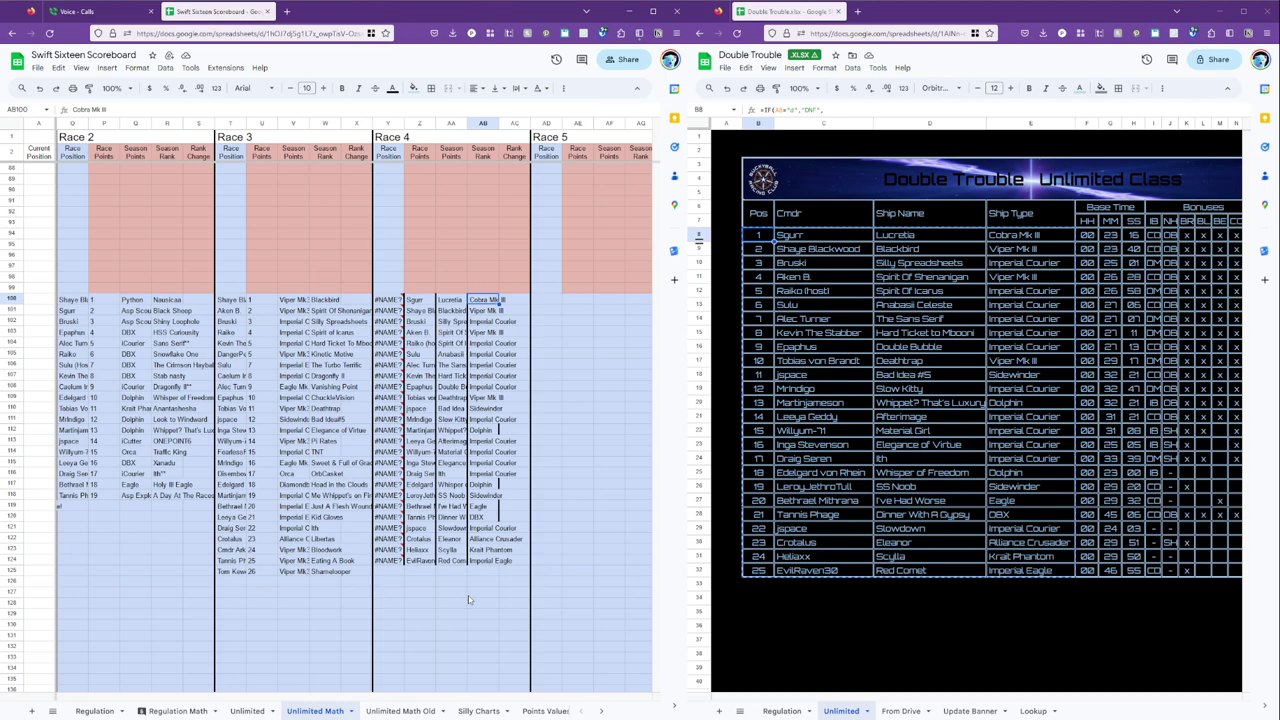
click(388, 301)
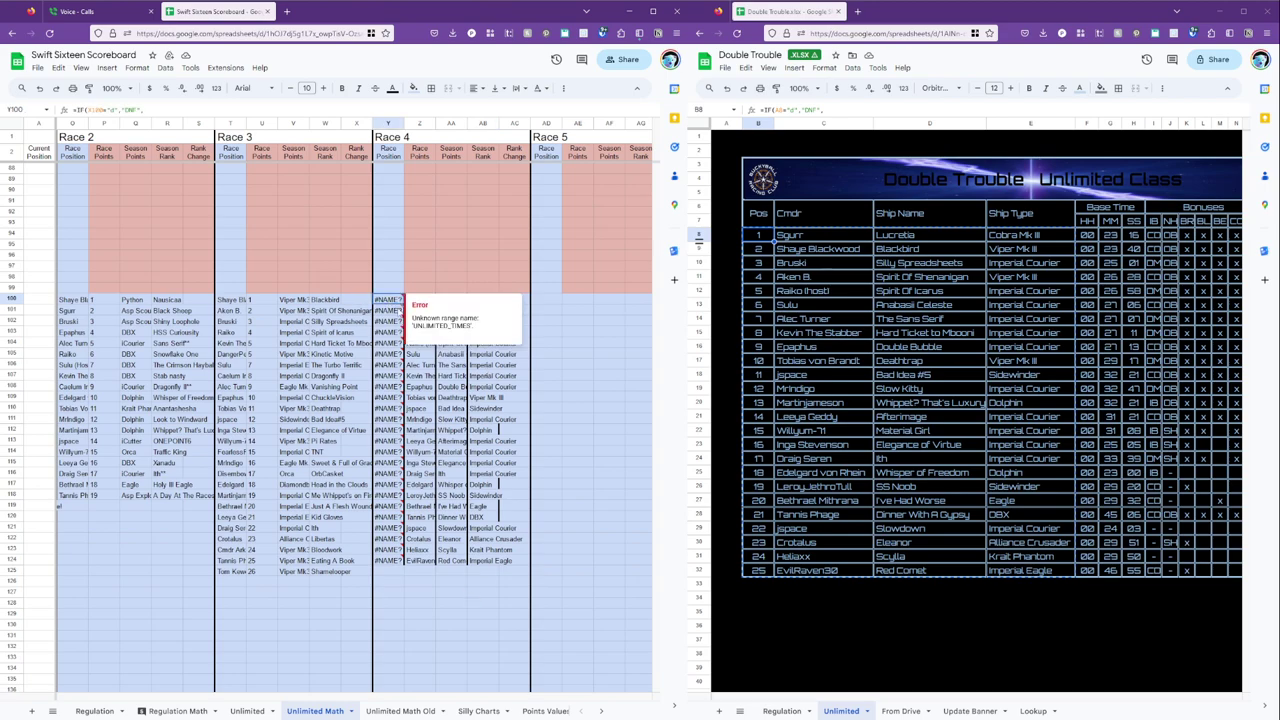
Type race positions 1 to 25 down column Y from Y100, replacing the #NAME? errors.
text(1)
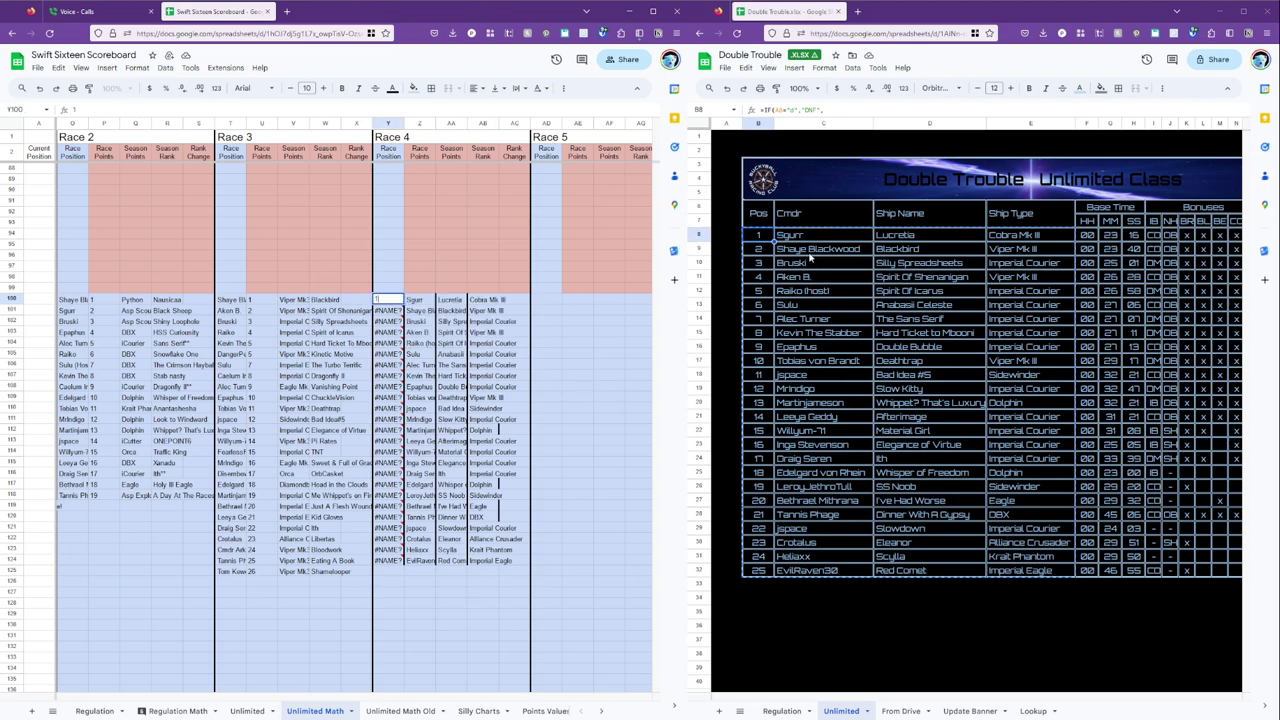
key(Return)
text(2)
key(Return)
text(3)
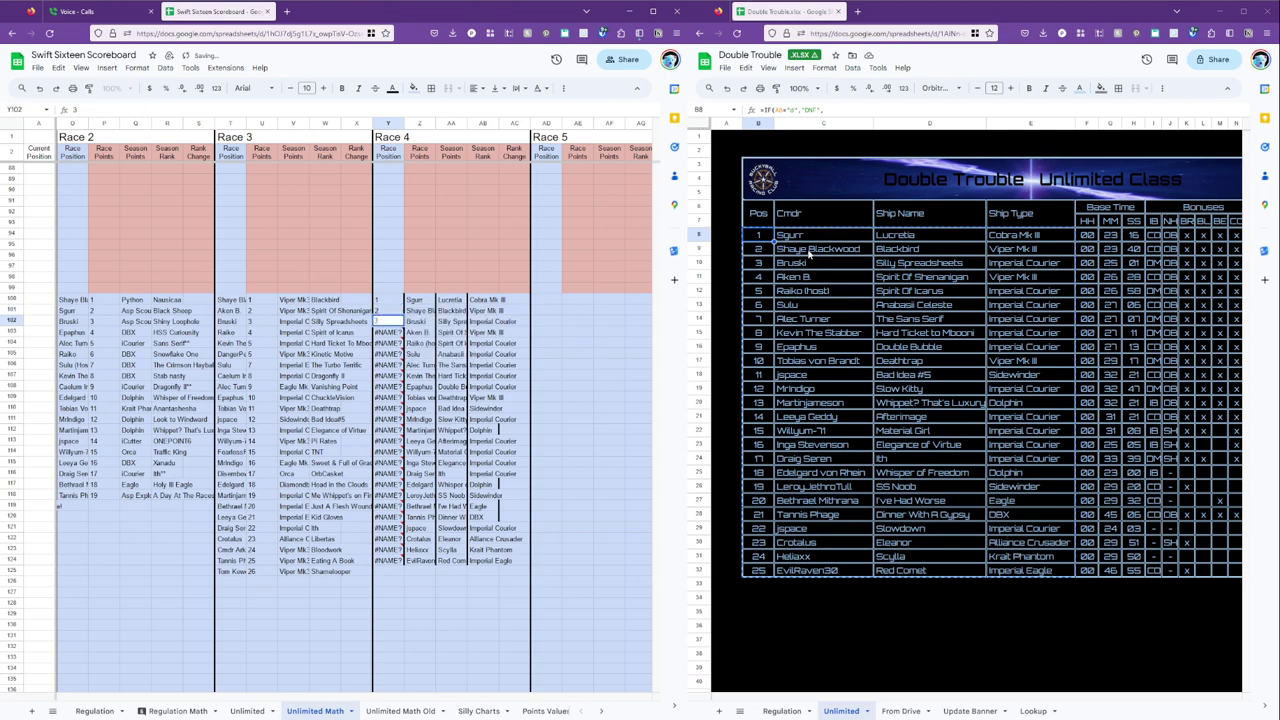
key(Return)
text(4 5)
key(Return)
text(6 7 8 9 10)
key(Return)
text(11)
key(Return)
text(12 13 14 15 16 )
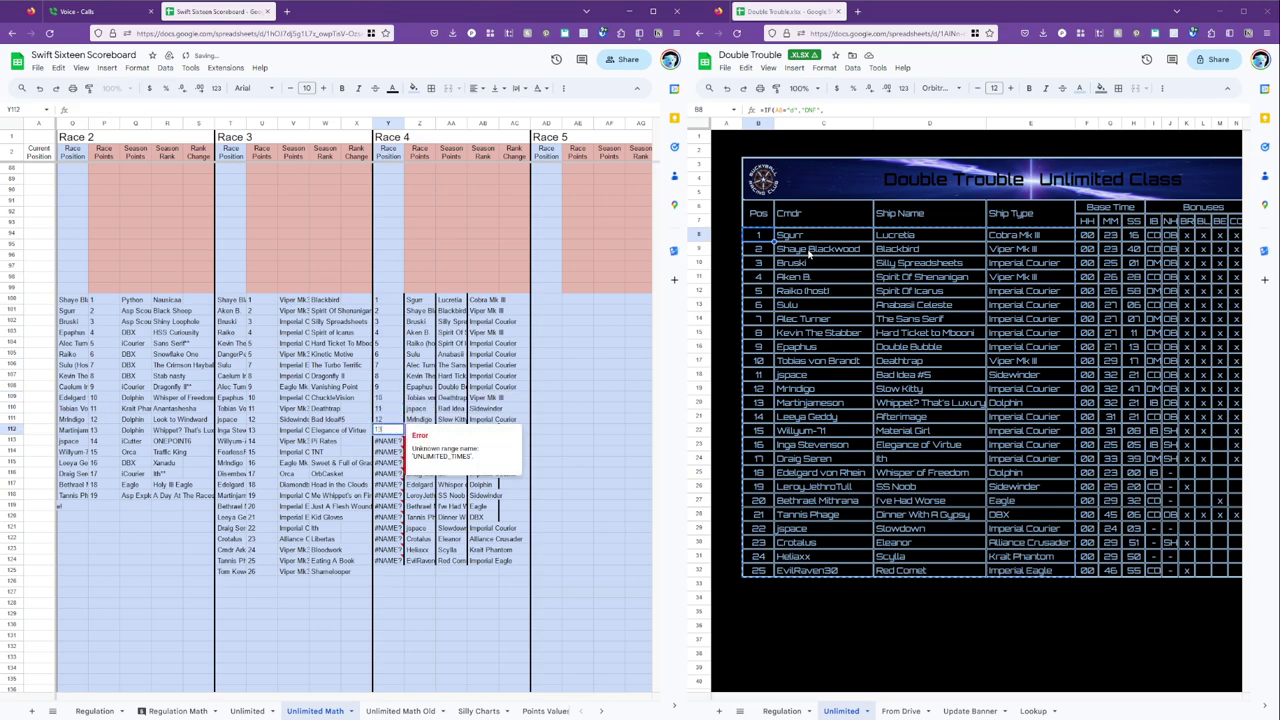
text(17)
key(Return)
text(18)
key(Return)
text(19)
key(Return)
text(20)
key(Return)
text(21)
key(Return)
text(22)
key(Return)
text(23)
key(Return)
text(24)
key(Return)
text(25)
key(Up)
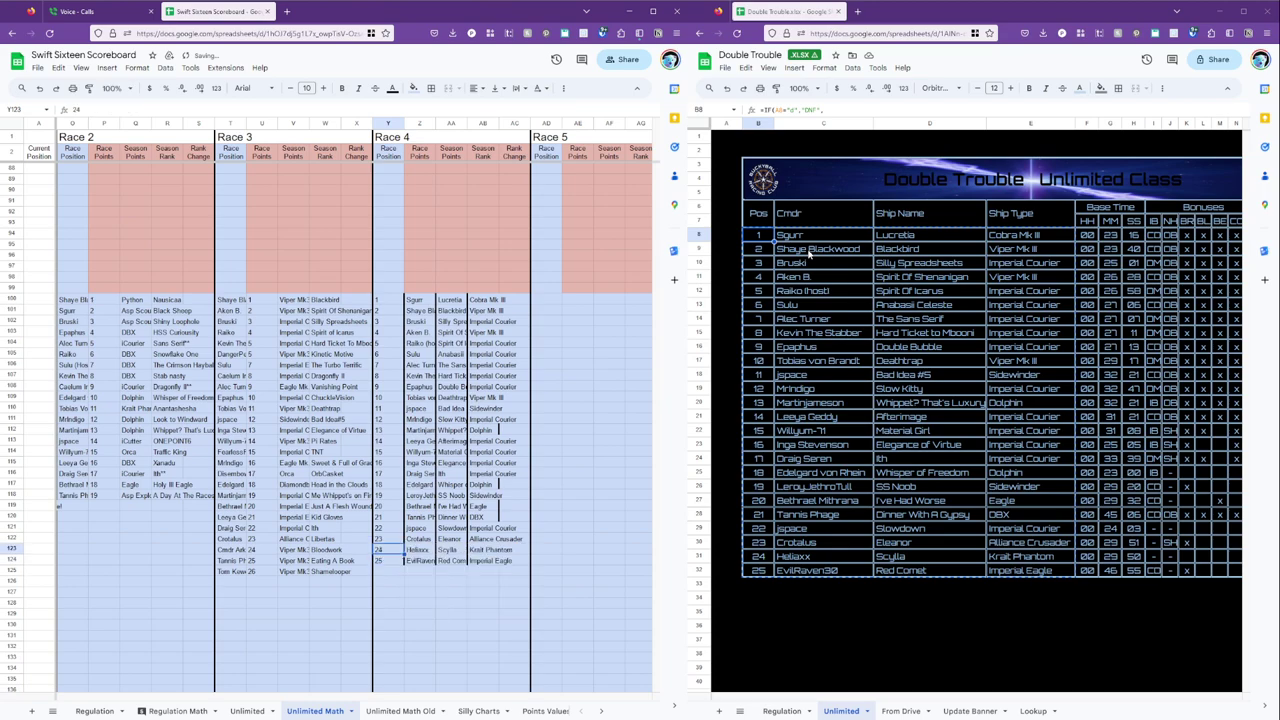
click(762, 304)
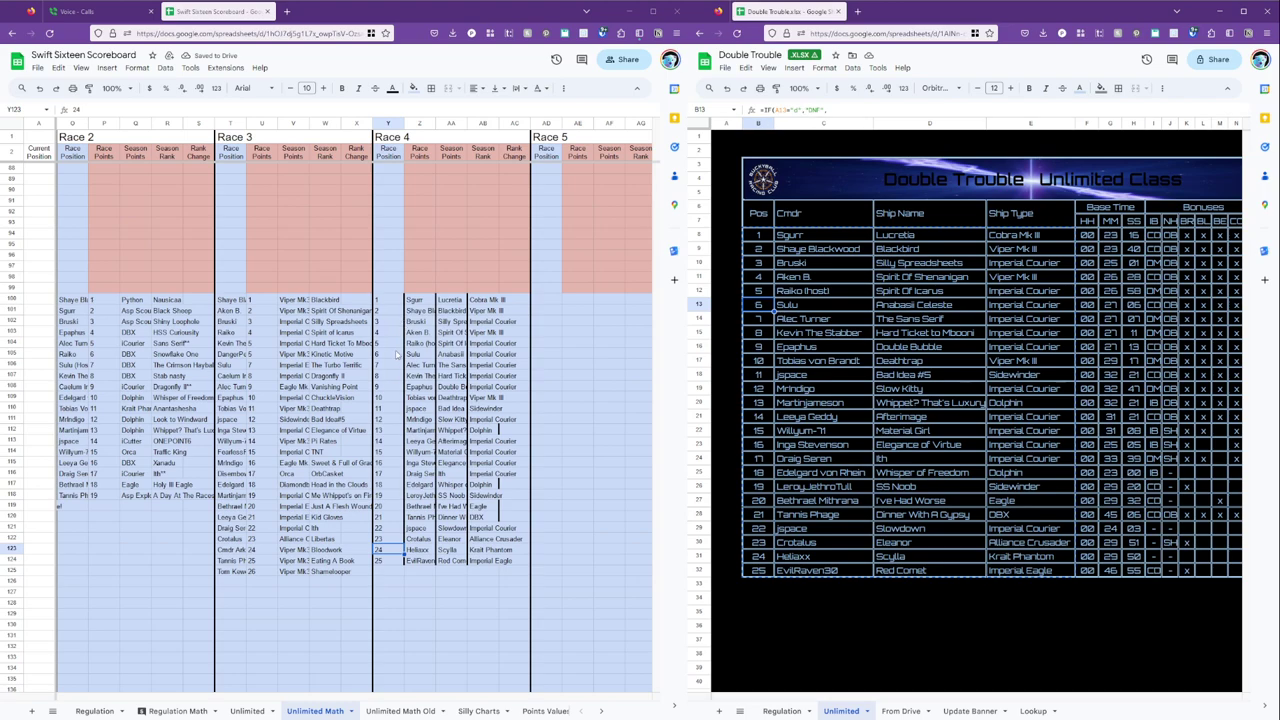
Move the positions to spare column AC and the commander names into column Y.
click(390, 299)
shift+click(392, 560)
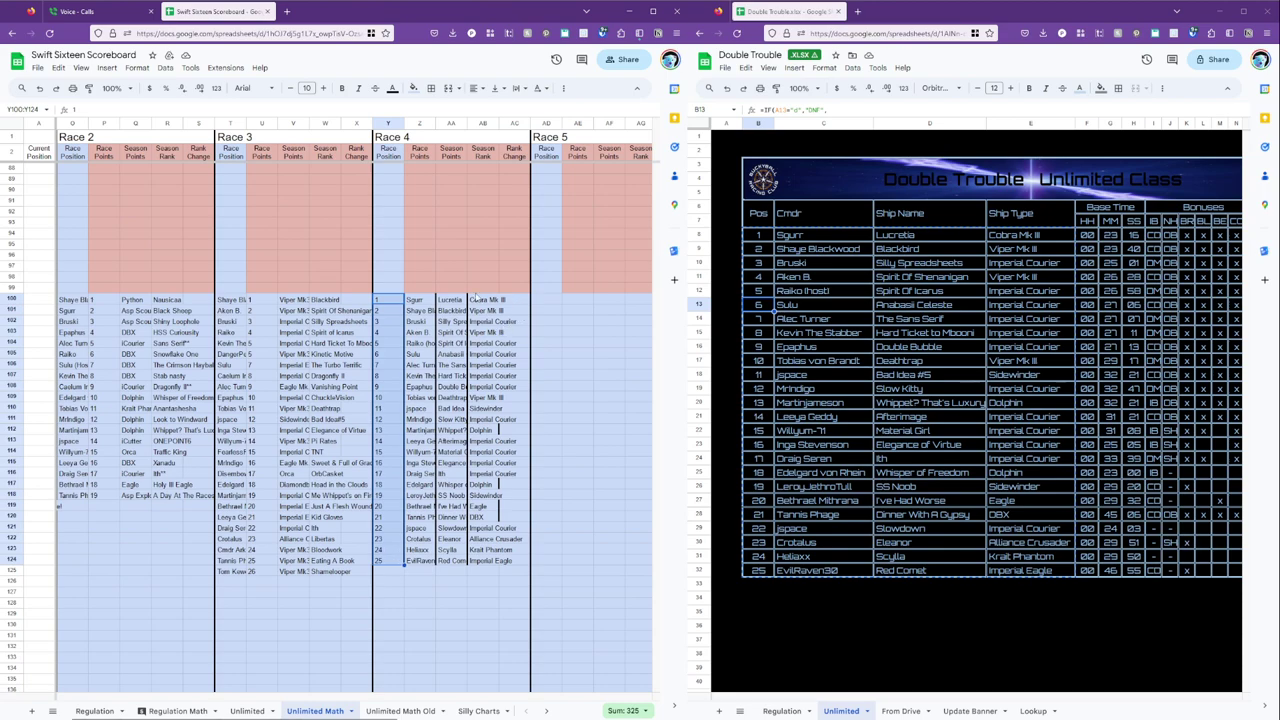
key(ctrl+x)
click(514, 299)
key(ctrl+v)
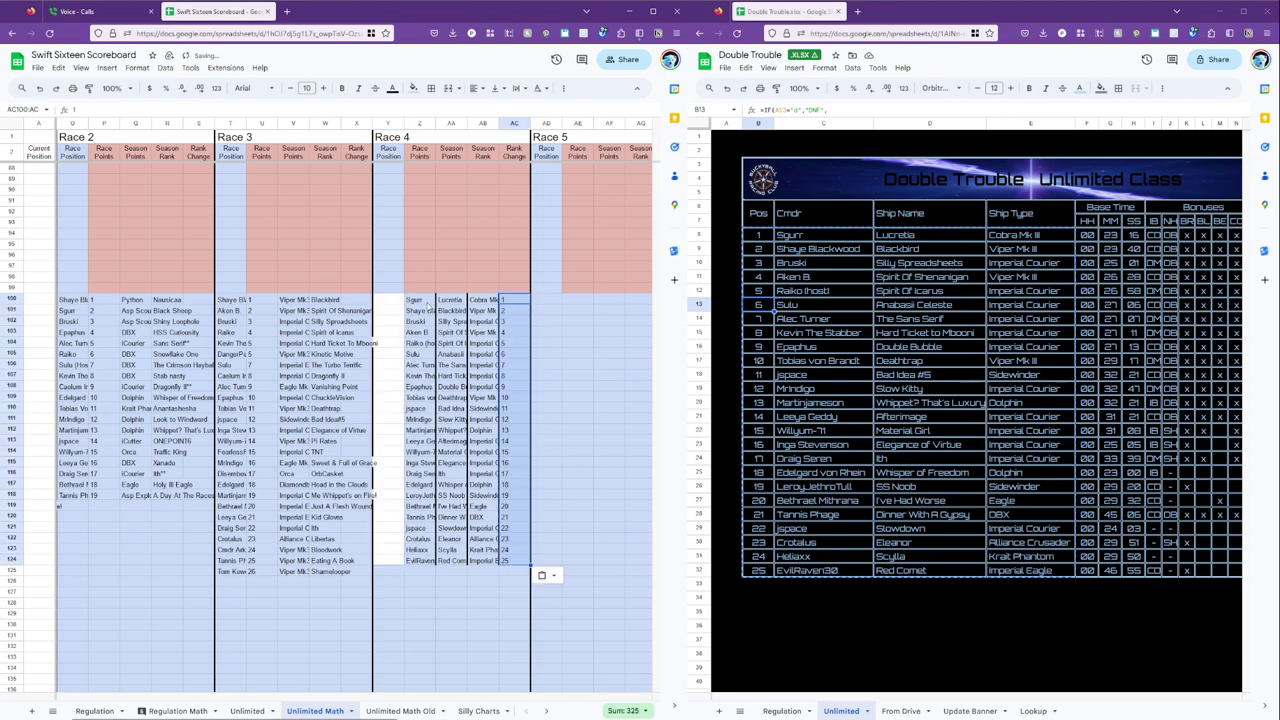
click(418, 299)
shift+click(422, 560)
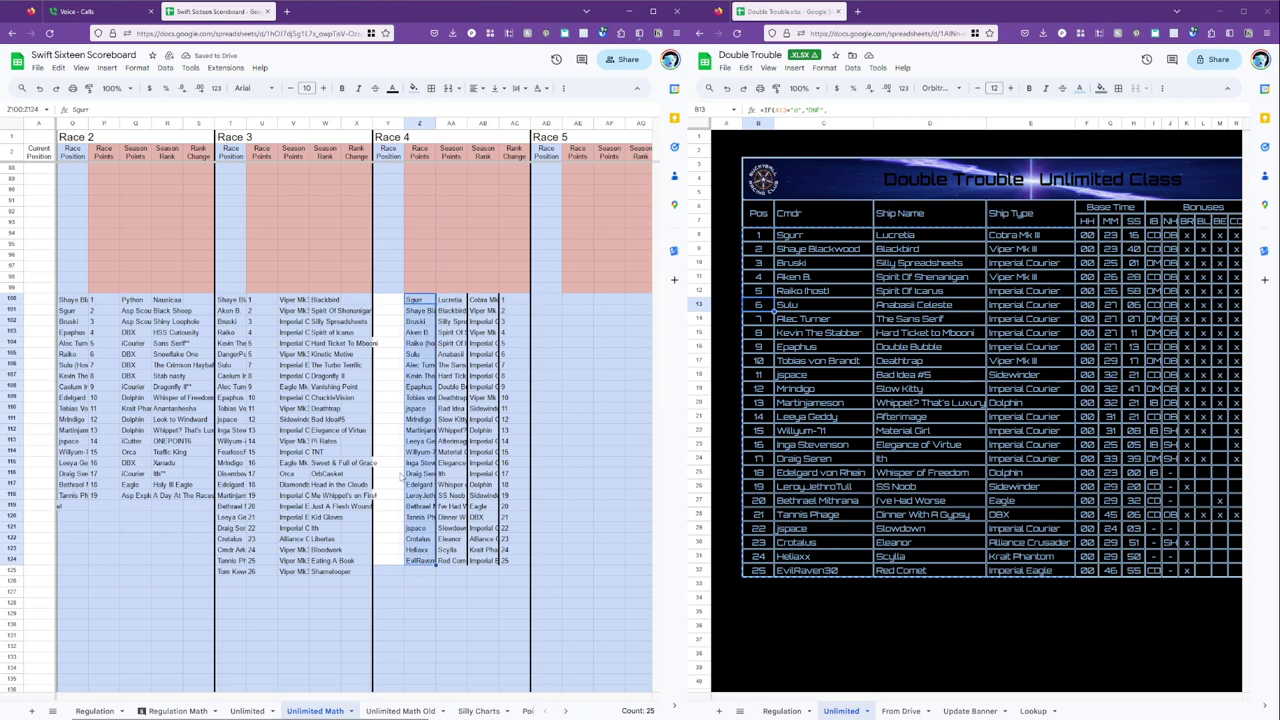
key(ctrl+x)
click(386, 300)
key(ctrl+v)
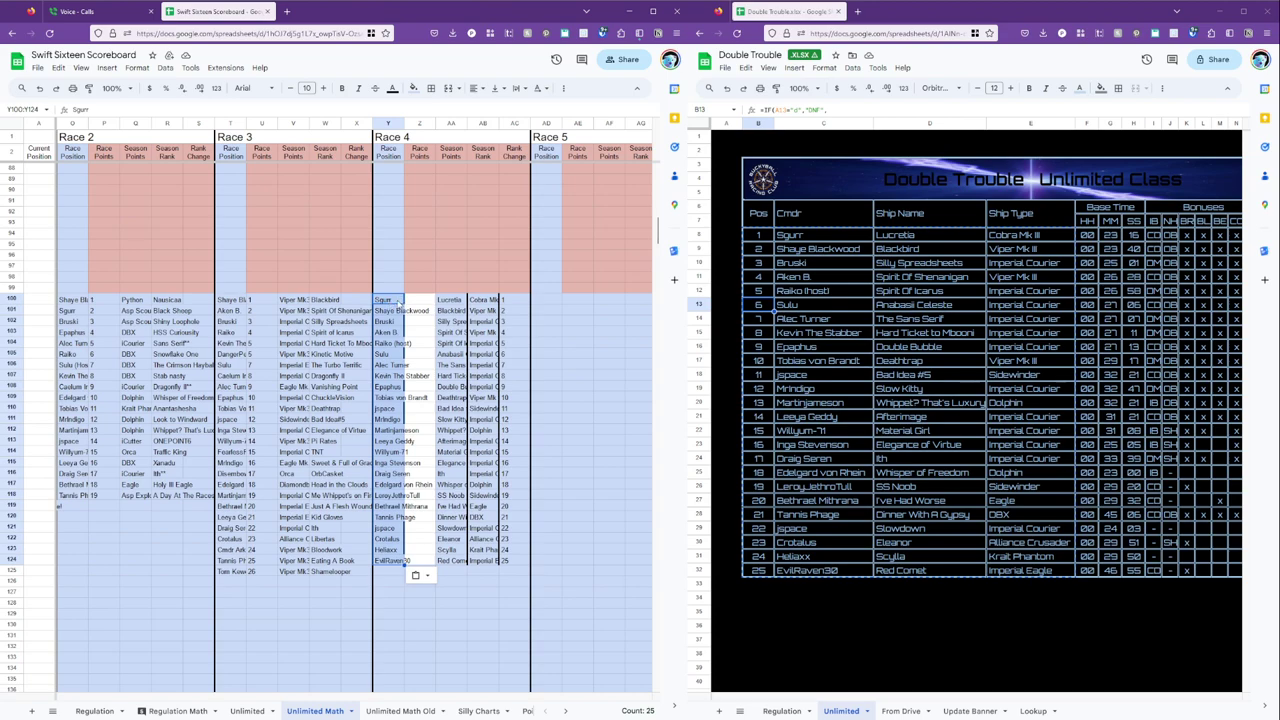
Place positions 1–25 from column AC into column Z.
drag(514, 299, 513, 565)
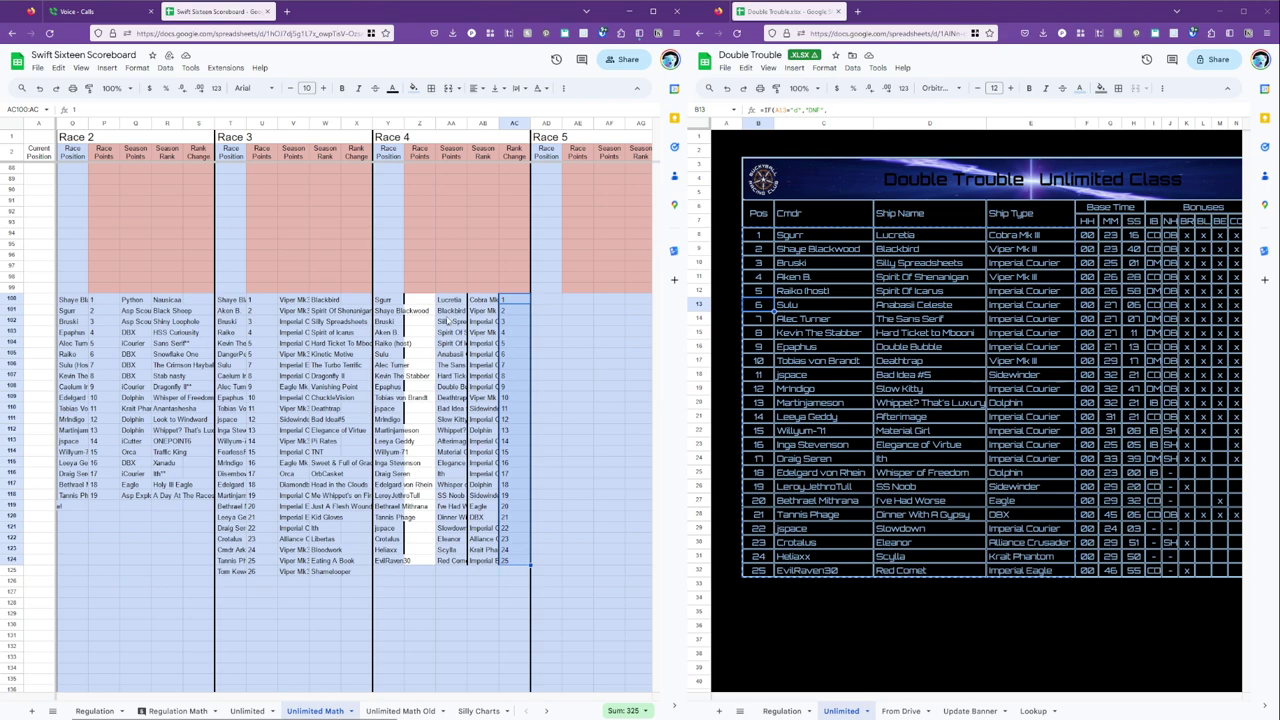
key(ctrl+c)
double_click(420, 299)
key(ctrl+v)
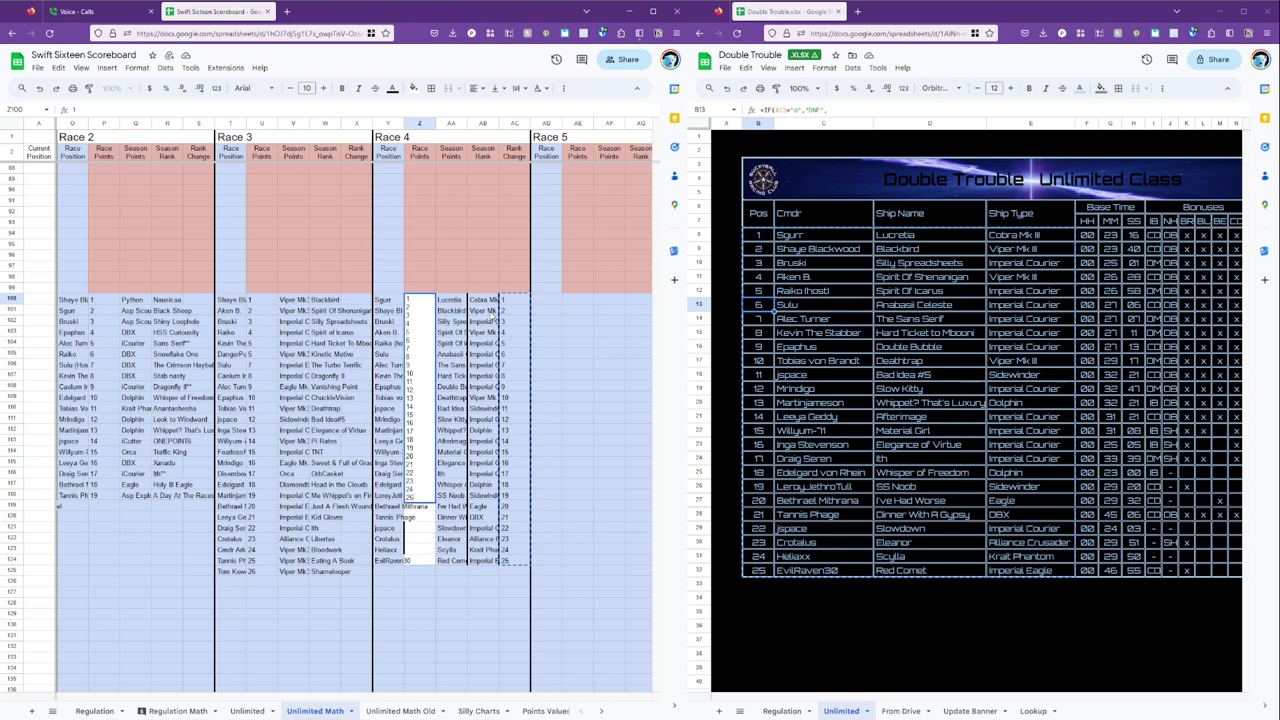
key(Escape)
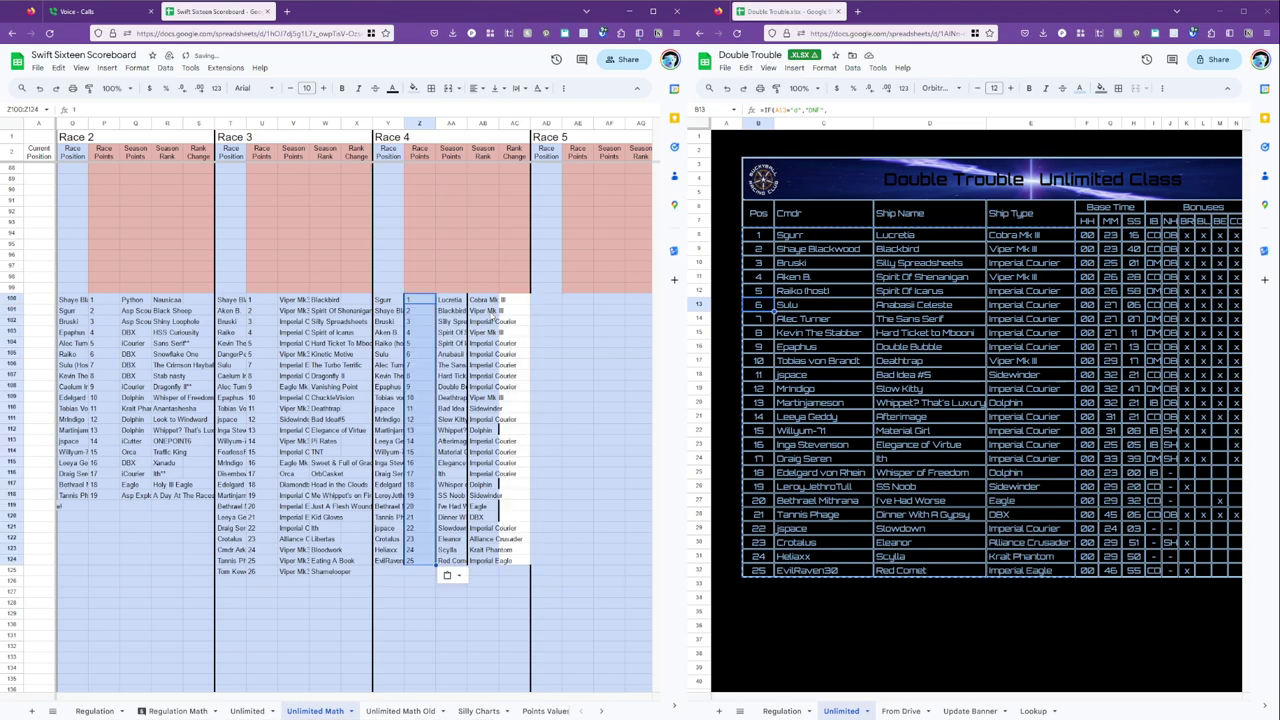
key(ctrl+v)
Move the ship types to spare column AC and the ship names into column AB.
click(484, 299)
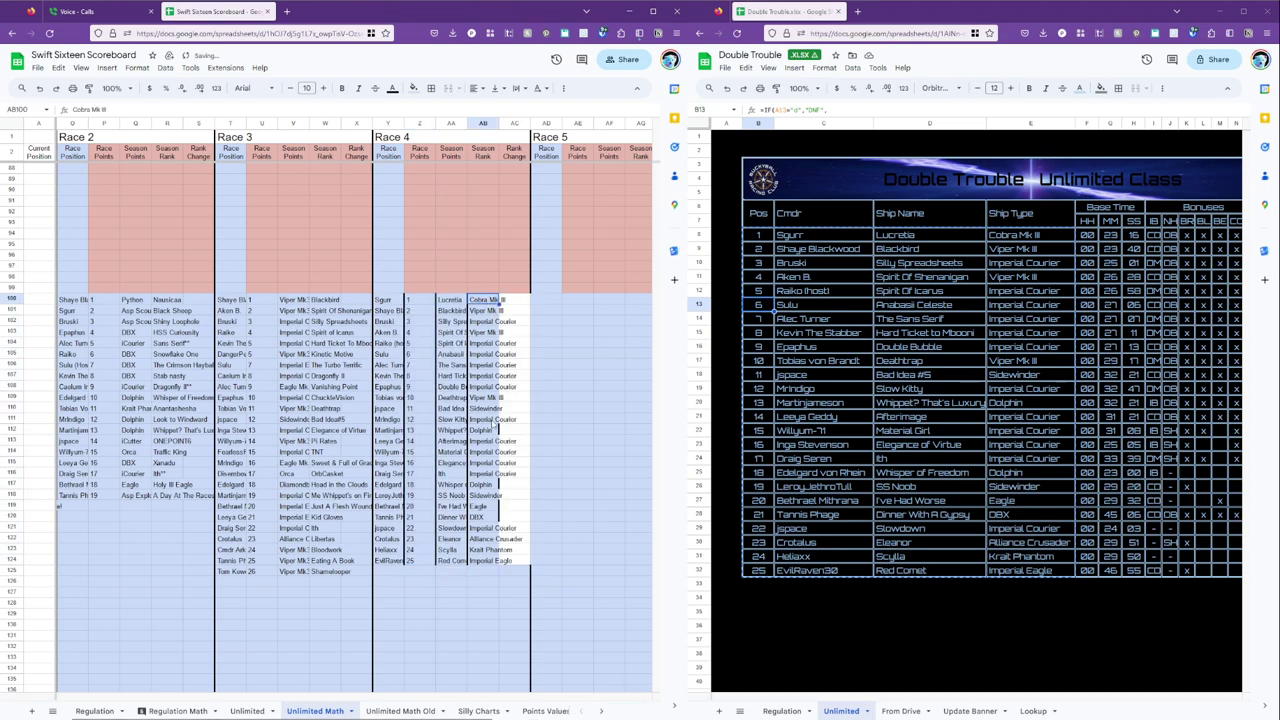
shift+click(490, 566)
key(ctrl+x)
click(517, 300)
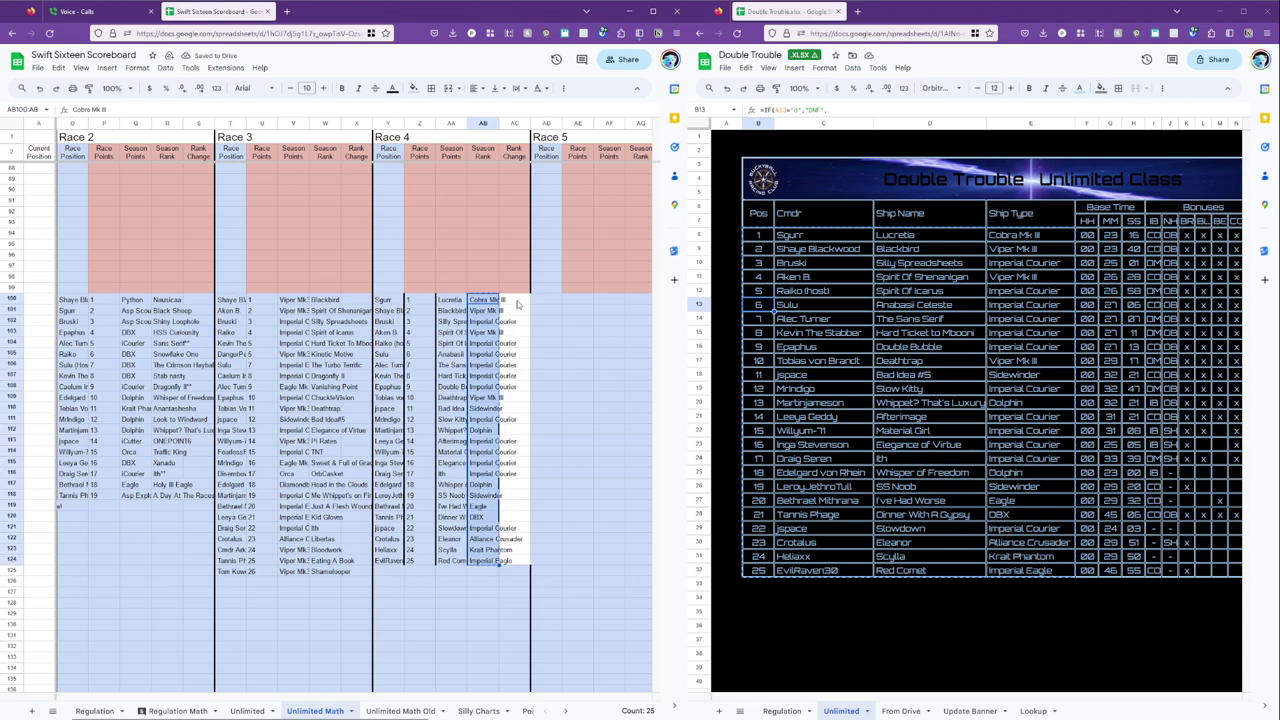
key(ctrl+v)
click(449, 302)
shift+click(455, 561)
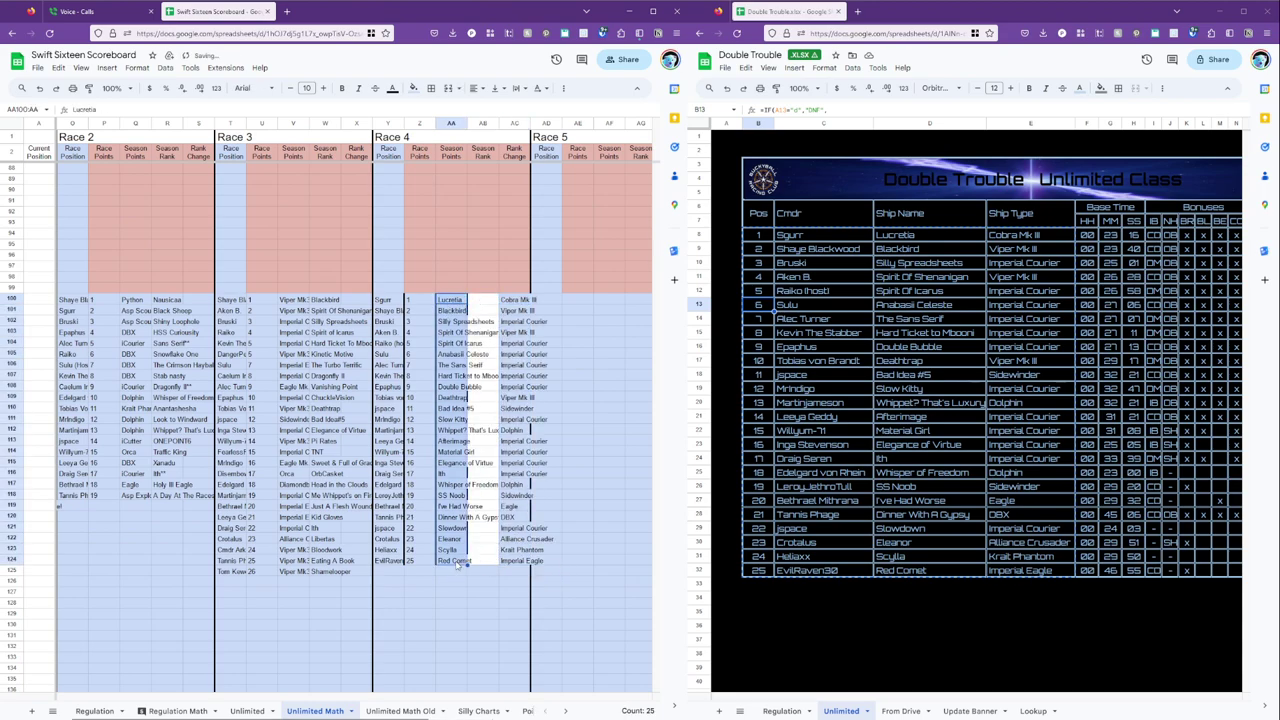
key(ctrl+x)
click(484, 300)
key(ctrl+v)
Move the 25 ship types from column AC into column AA.
click(517, 300)
shift+click(510, 565)
key(ctrl+x)
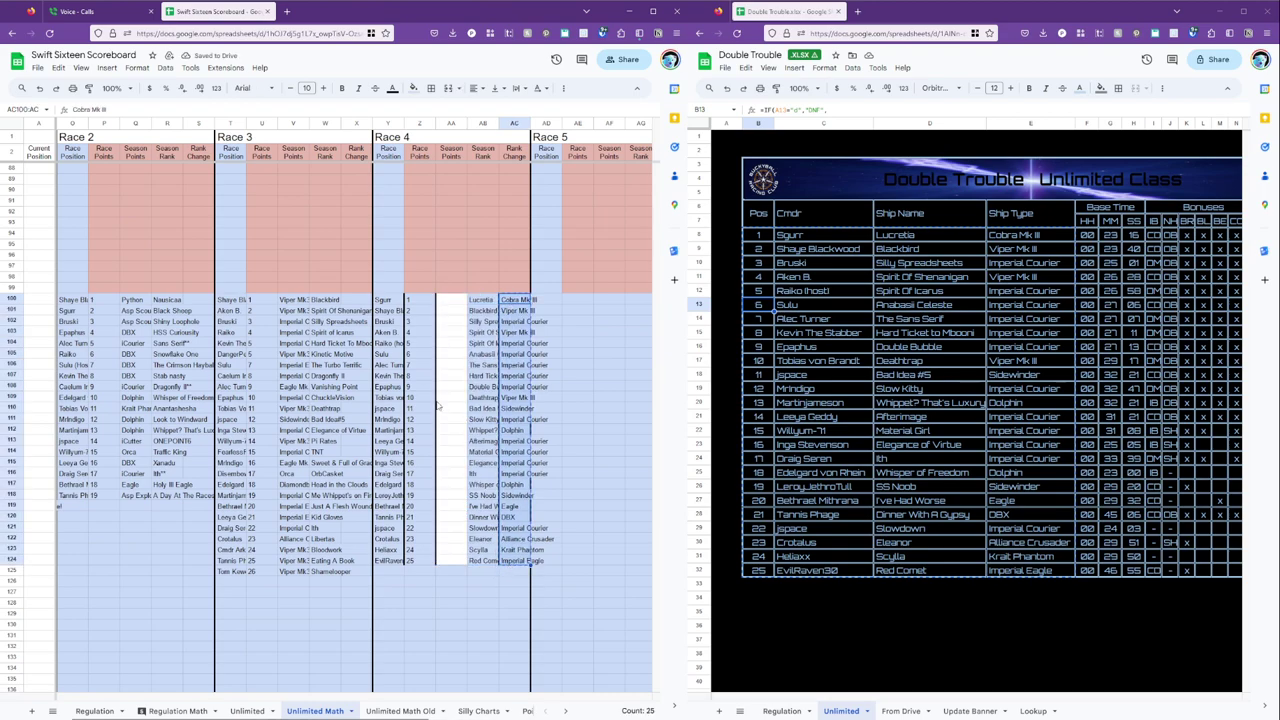
click(456, 302)
key(ctrl+v)
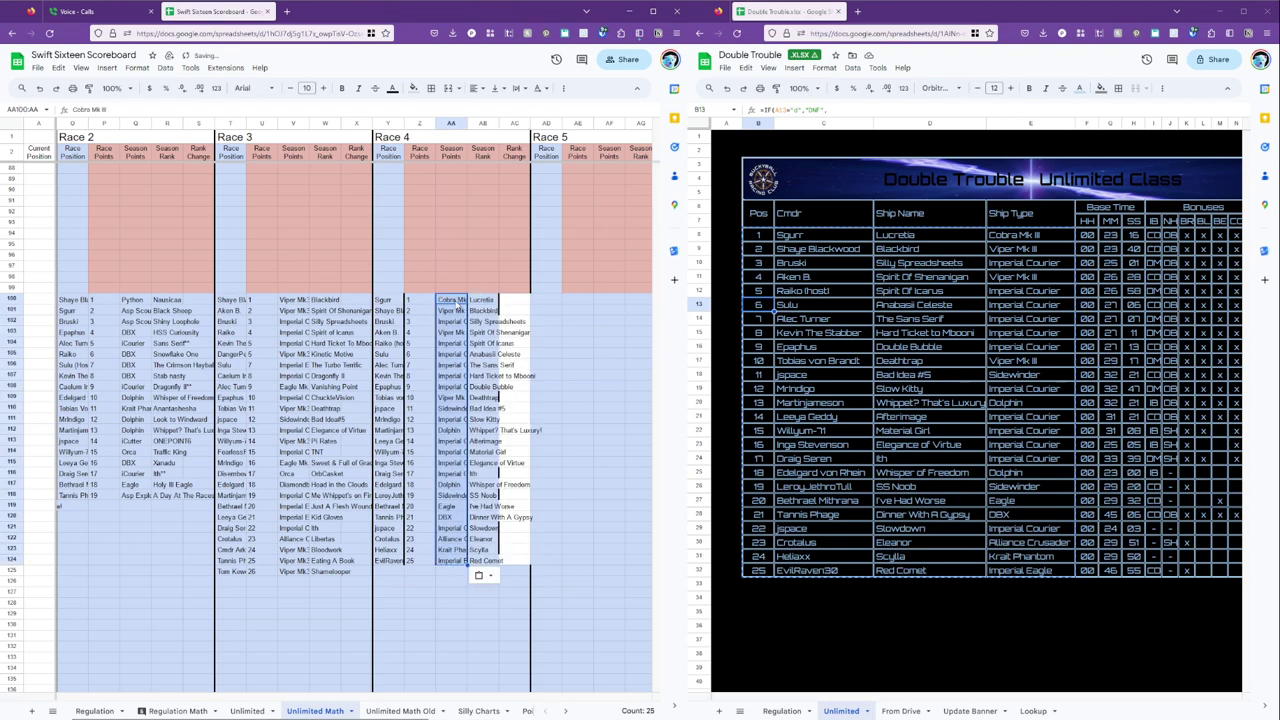
Paint the Race 3 results block's formatting onto the reordered Race 4 block.
drag(232, 300, 356, 571)
click(89, 88)
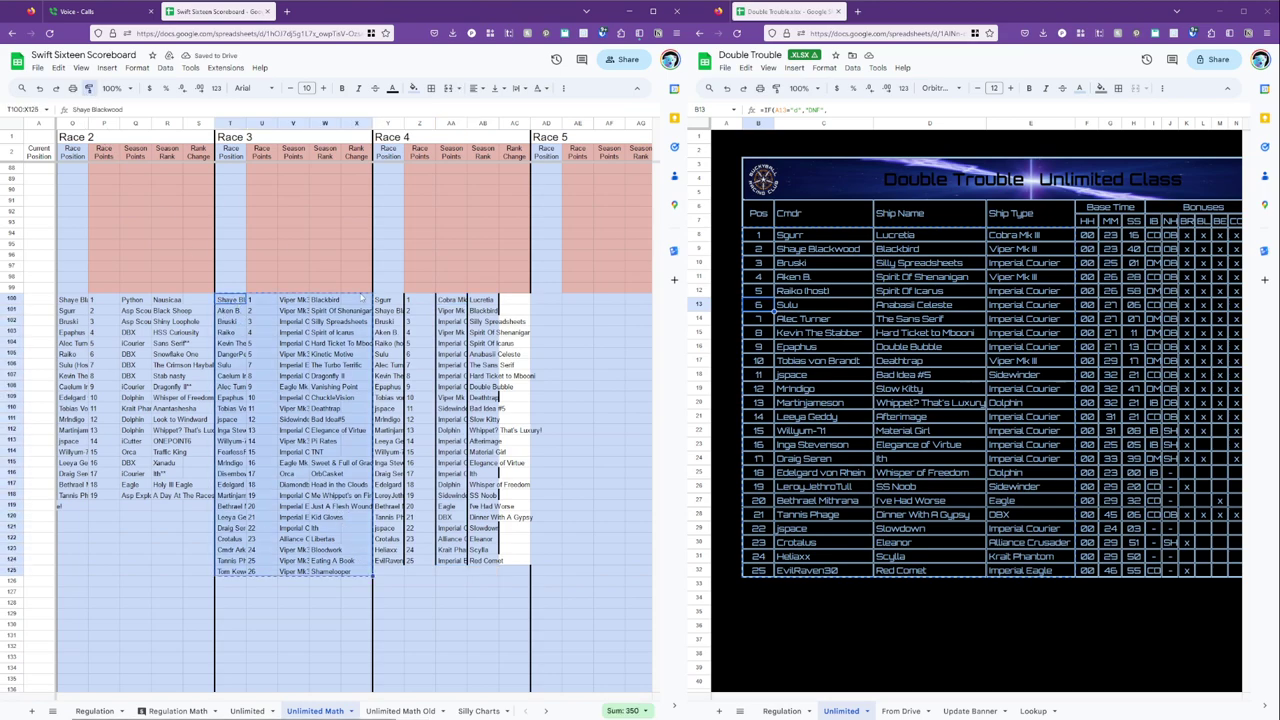
mouse_move(384, 300)
mouse_down()
mouse_move(462, 486)
mouse_move(523, 573)
mouse_up()
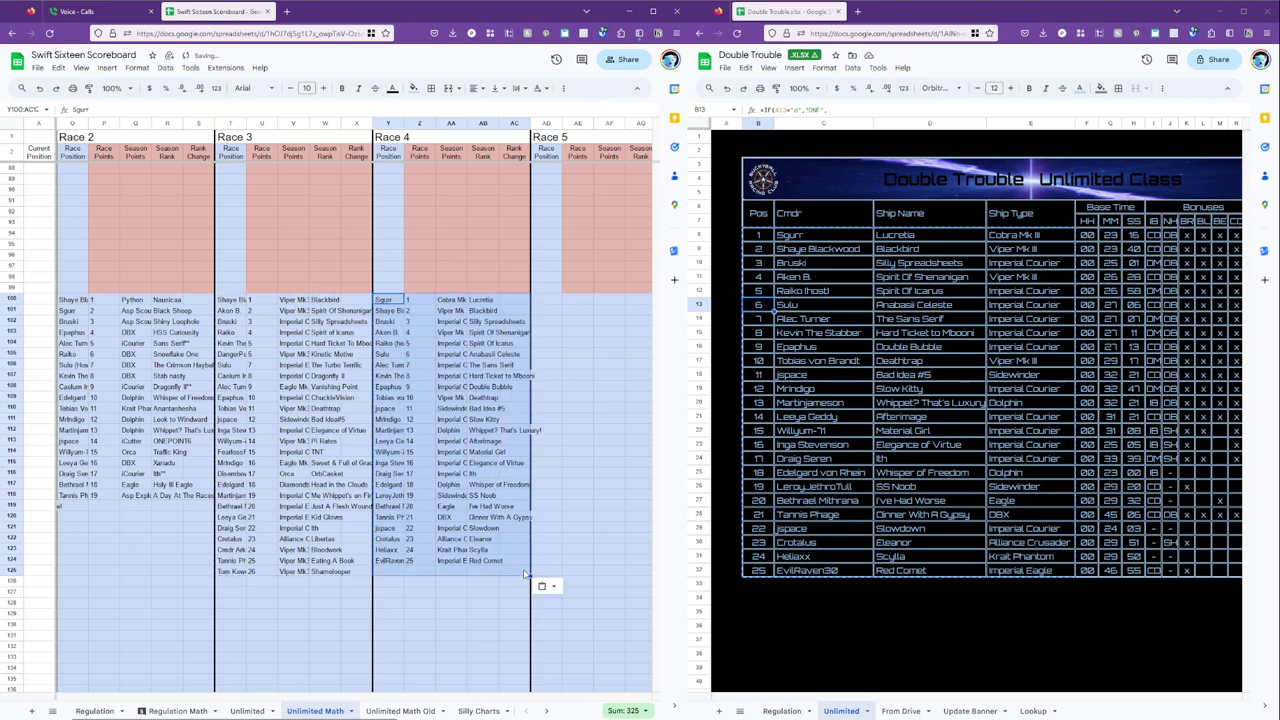
click(483, 433)
scroll(469, 430, up, 15)
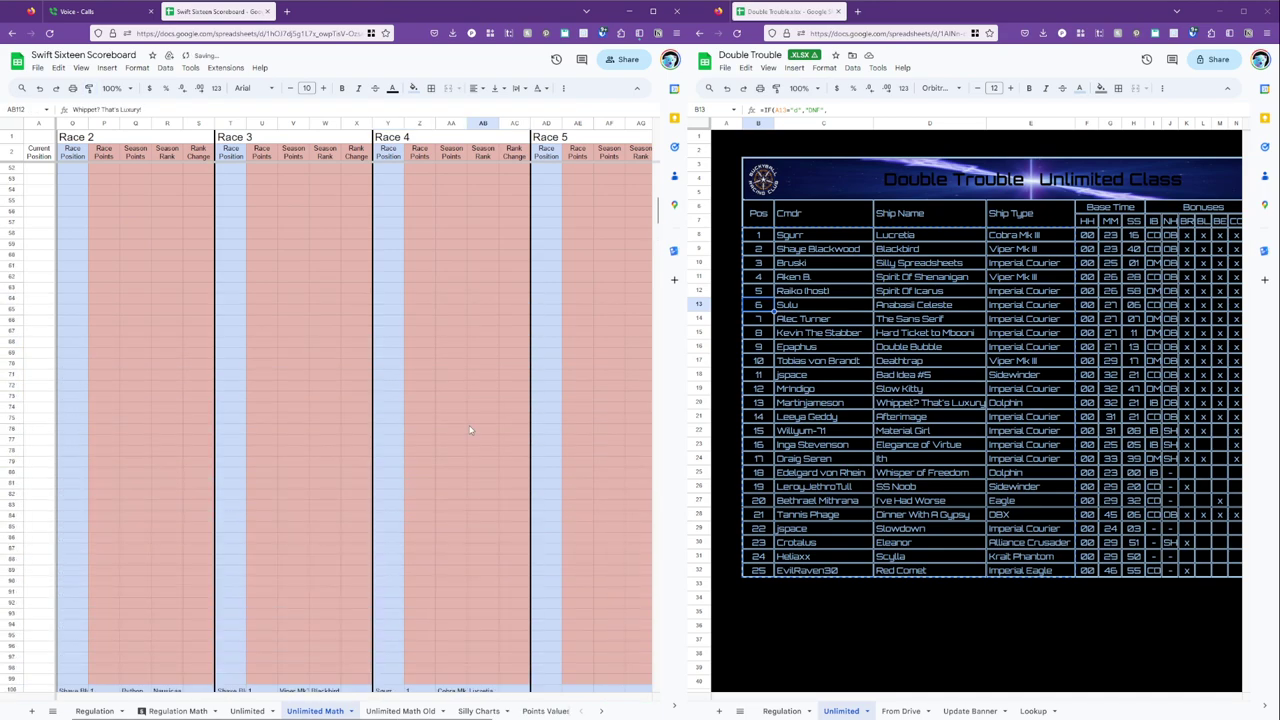
scroll(469, 430, up, 4)
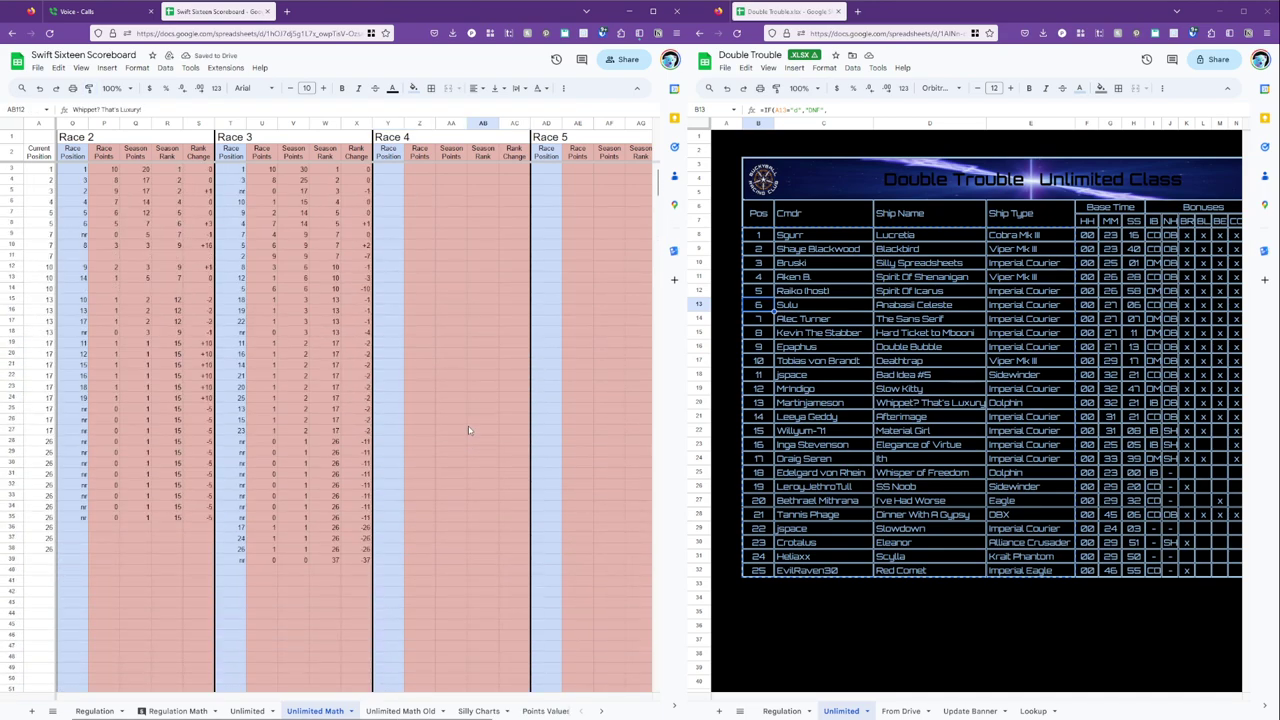
click(397, 170)
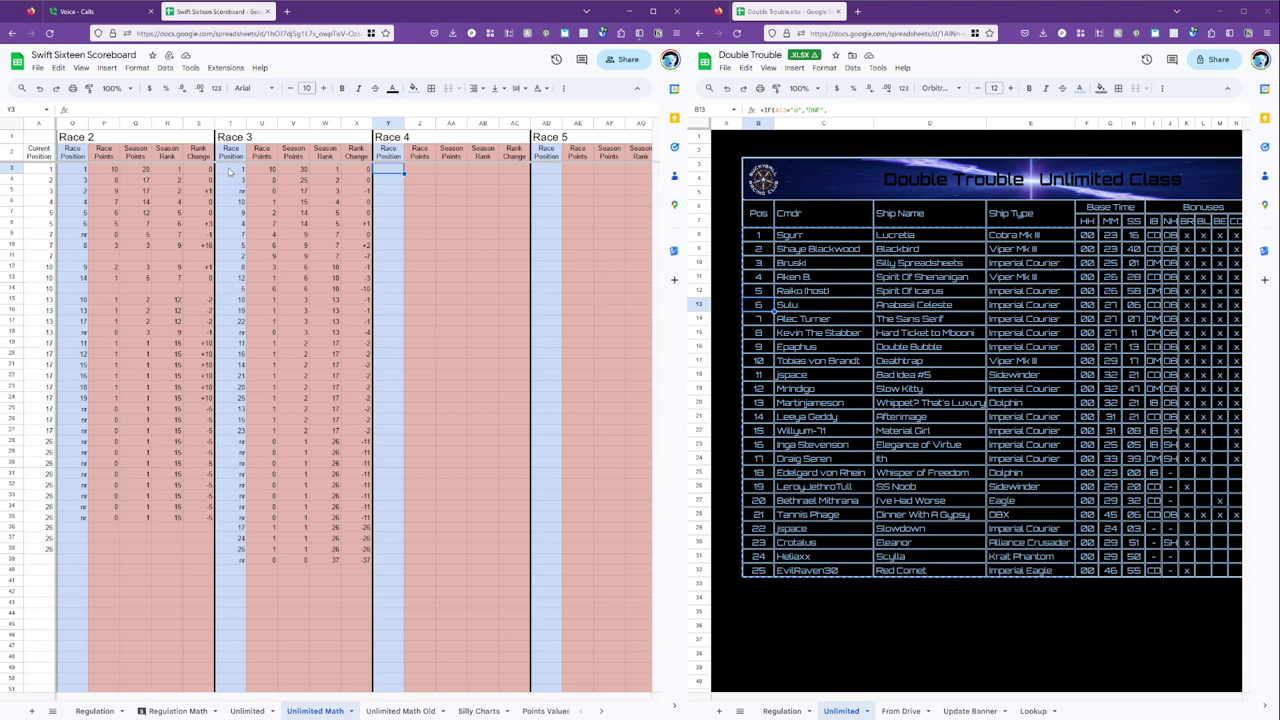
Copy Race 3's formula block T3:X39 and paste it at Y3 for Race 4.
click(231, 170)
shift+click(367, 560)
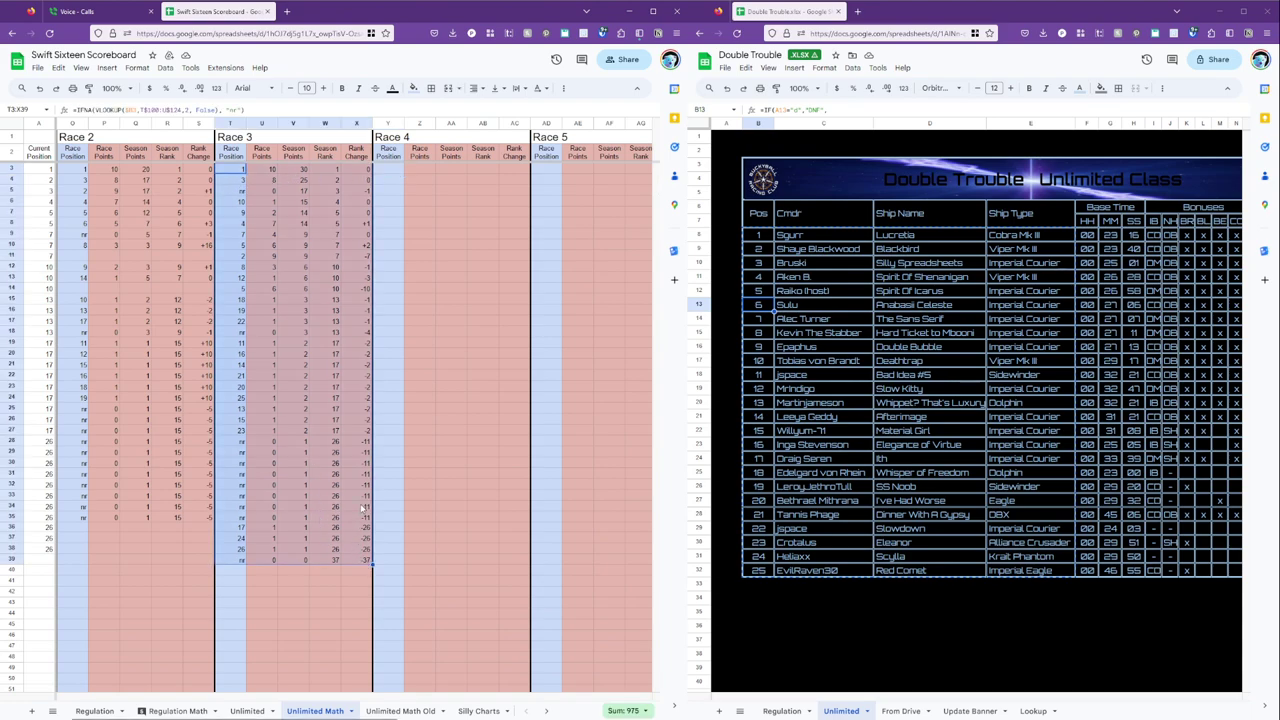
click(393, 171)
key(ctrl+v)
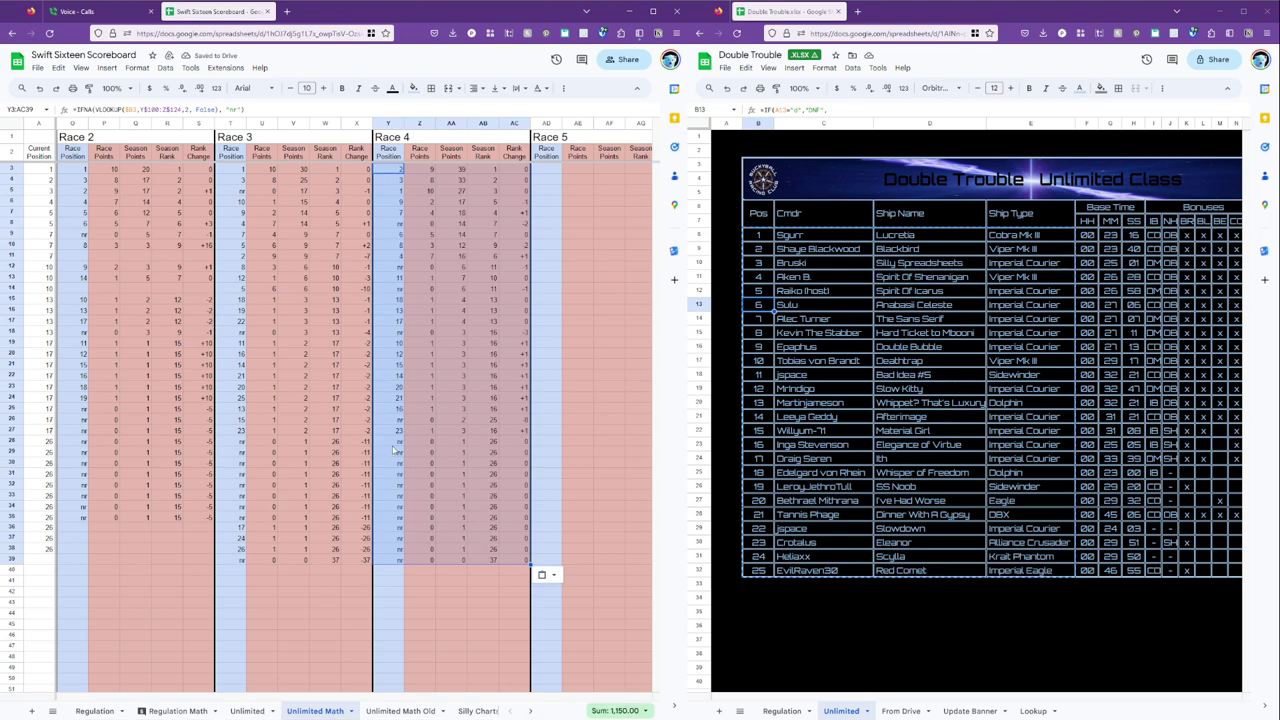
click(391, 175)
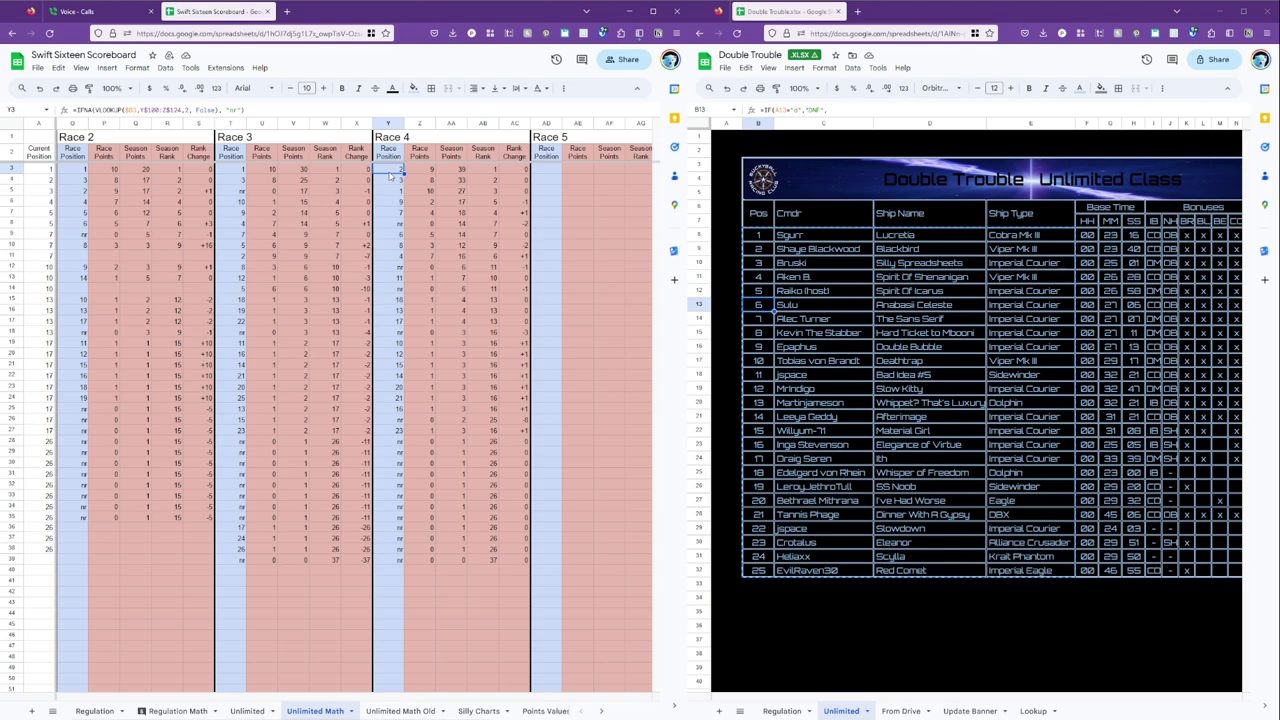
scroll(417, 357, down, 15)
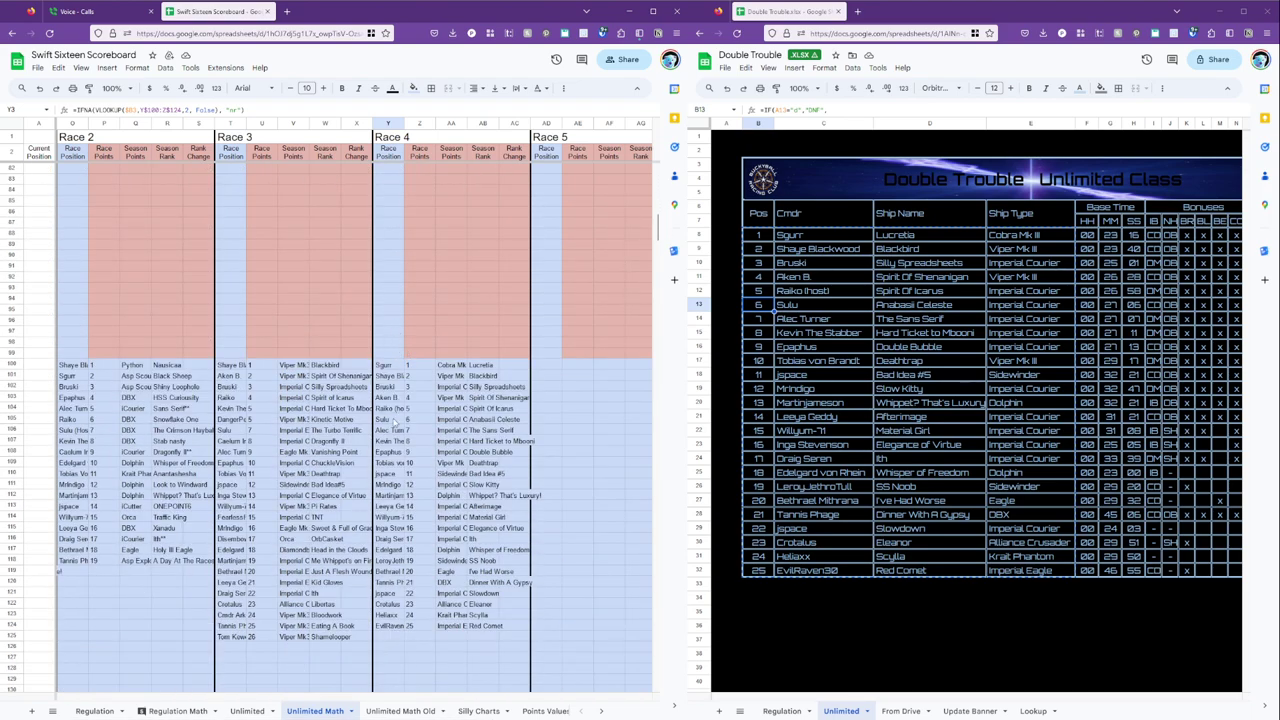
Inspect the Race 3 and Race 4 position, points and rank change formulas in row 3.
scroll(398, 396, up, 12)
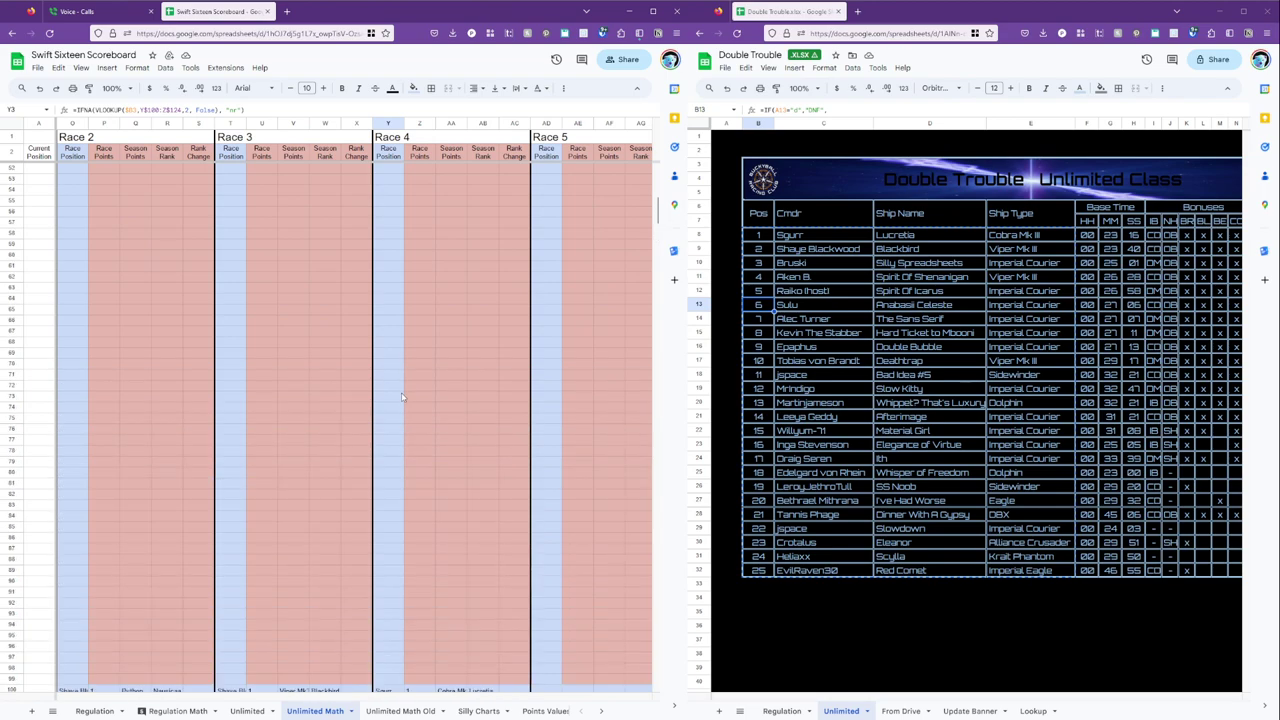
scroll(398, 396, up, 3)
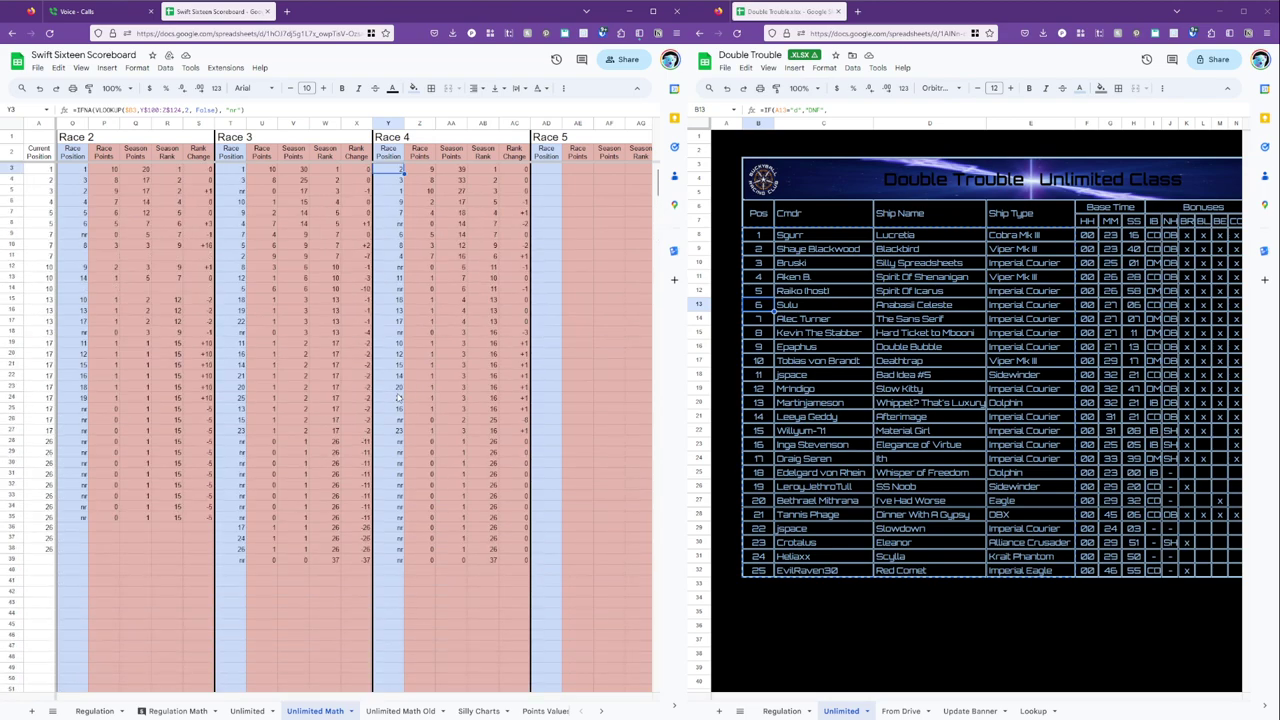
click(432, 171)
click(399, 173)
key(Left)
key(Left)
key(Left)
key(Left)
key(Left)
key(Left)
key(Left)
key(Left)
key(Left)
key(Left)
key(Left)
key(Left)
key(Left)
key(Left)
key(Left)
key(Left)
key(Left)
key(Left)
key(Left)
key(Left)
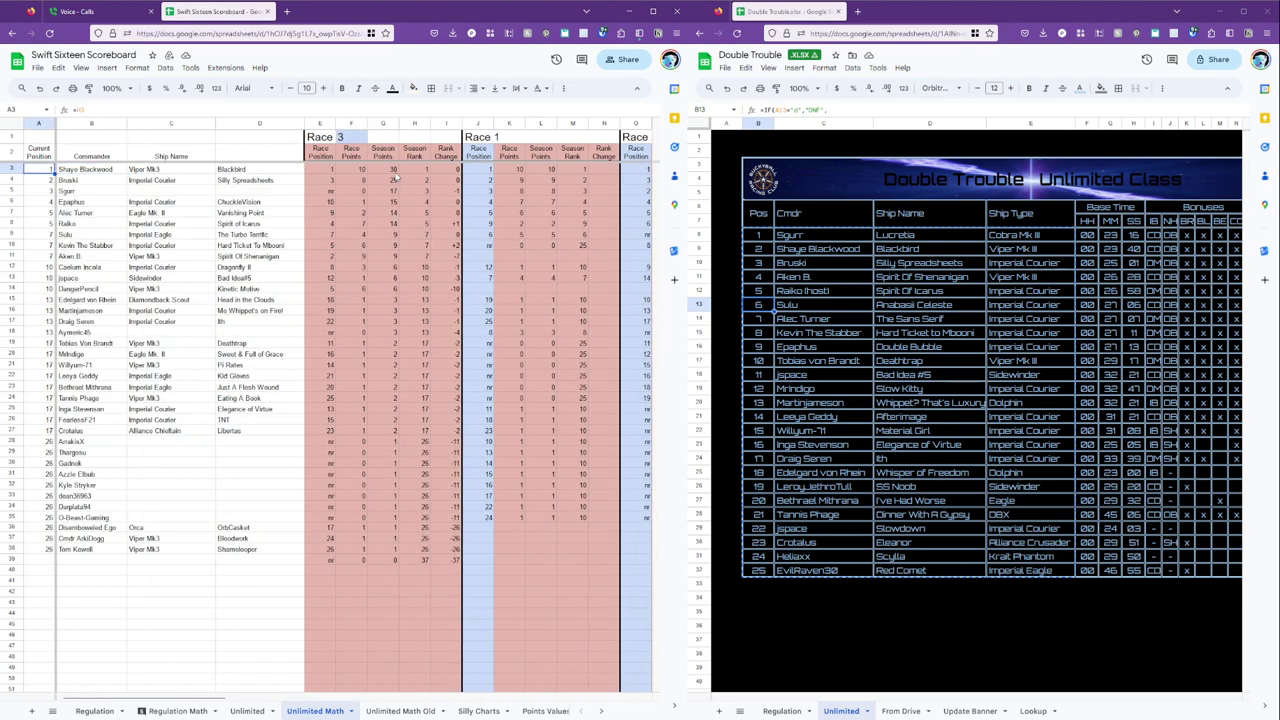
key(Right)
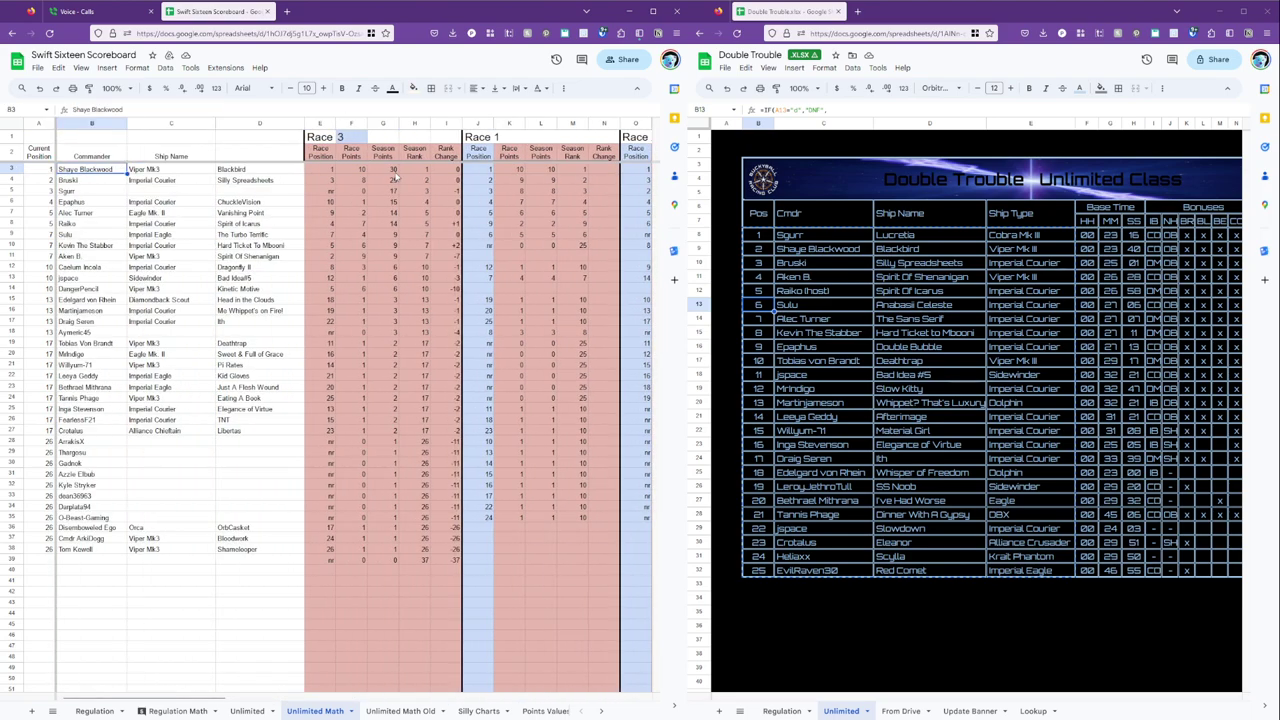
key(Right)
key(Right)
key(Right)
key(Right)
key(Right)
key(Right)
key(Right)
key(Right)
key(Right)
key(Right)
key(Right)
key(Right)
key(Right)
key(Right)
key(Right)
key(Right)
key(Right)
key(Right)
key(Right)
click(556, 171)
key(Right)
key(Right)
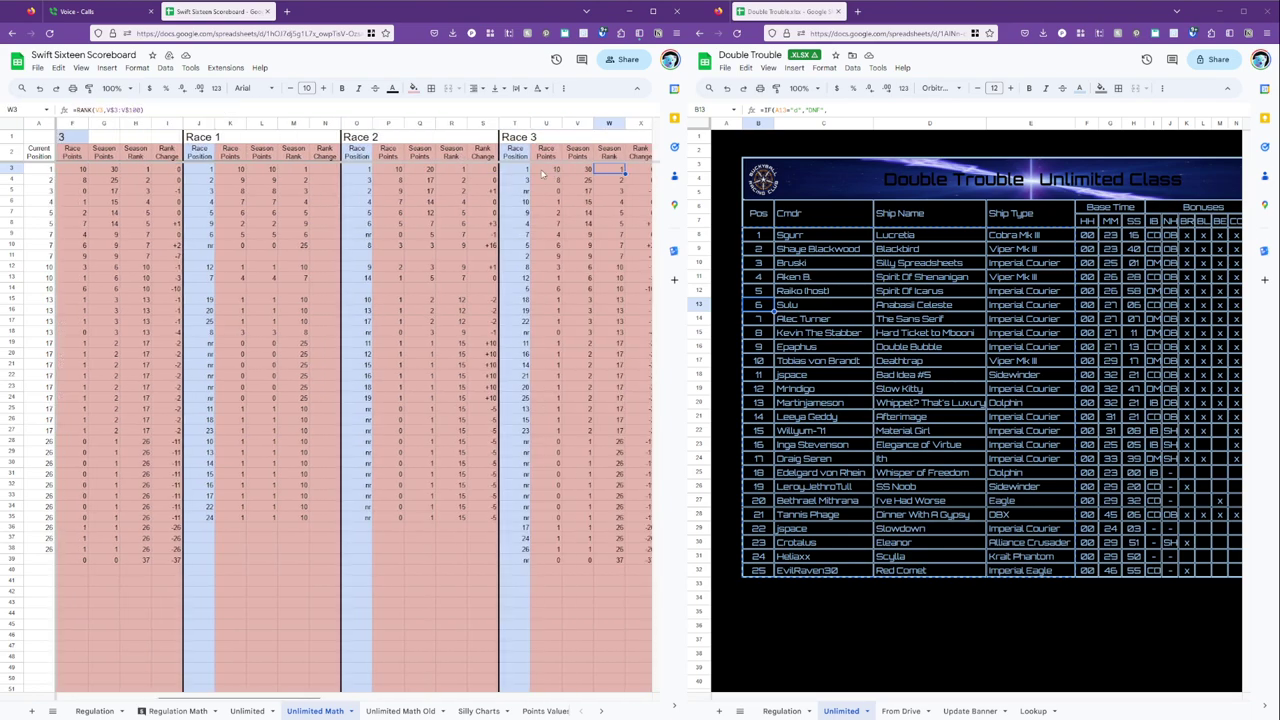
scroll(536, 170, right, 5)
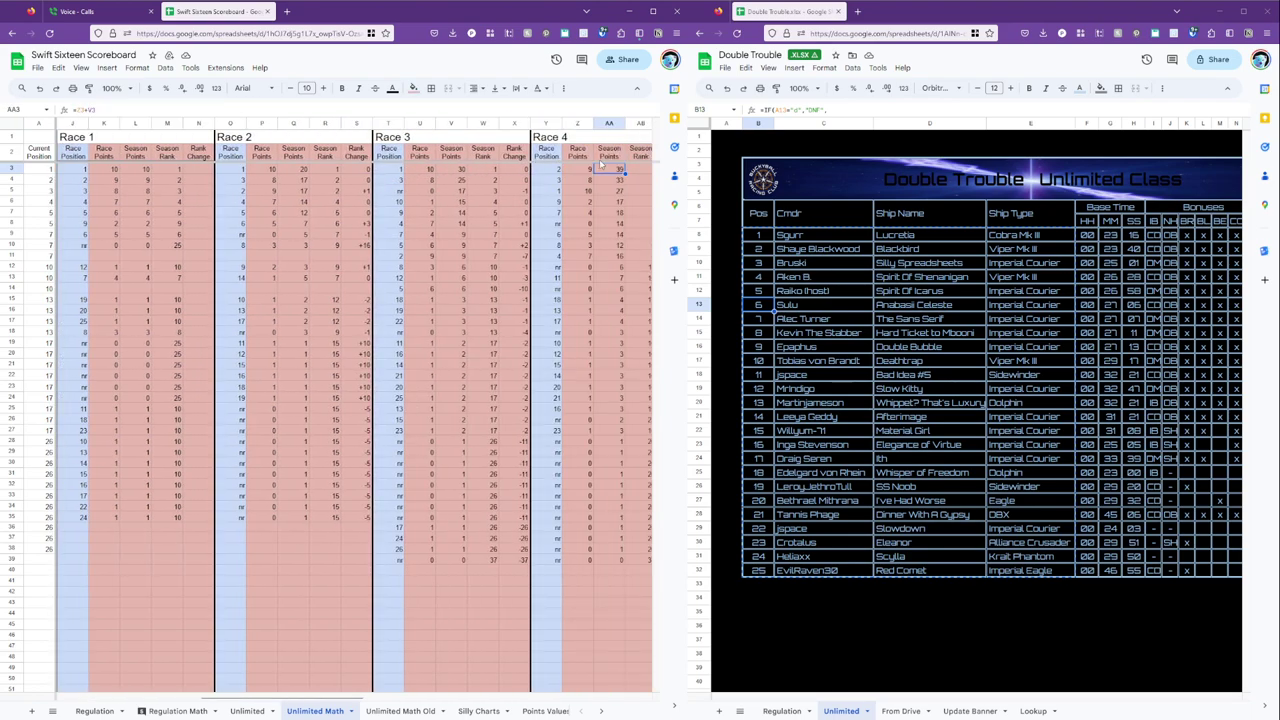
click(414, 176)
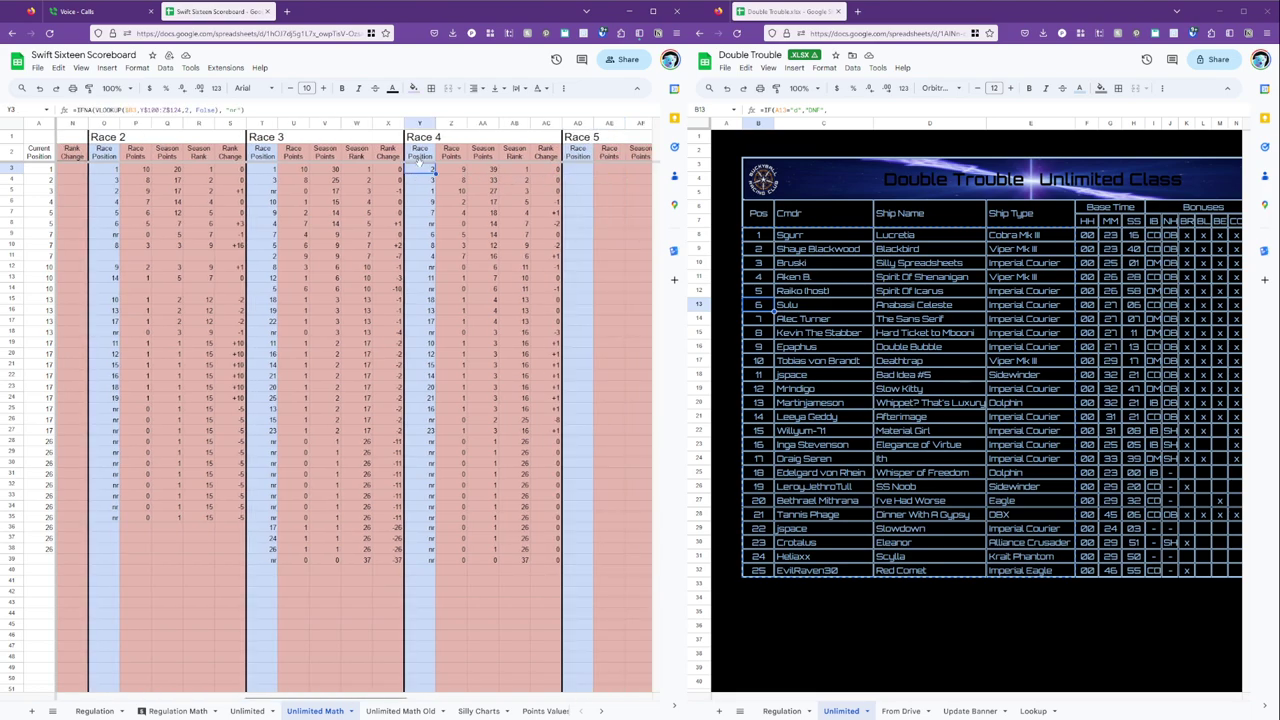
scroll(428, 360, down, 15)
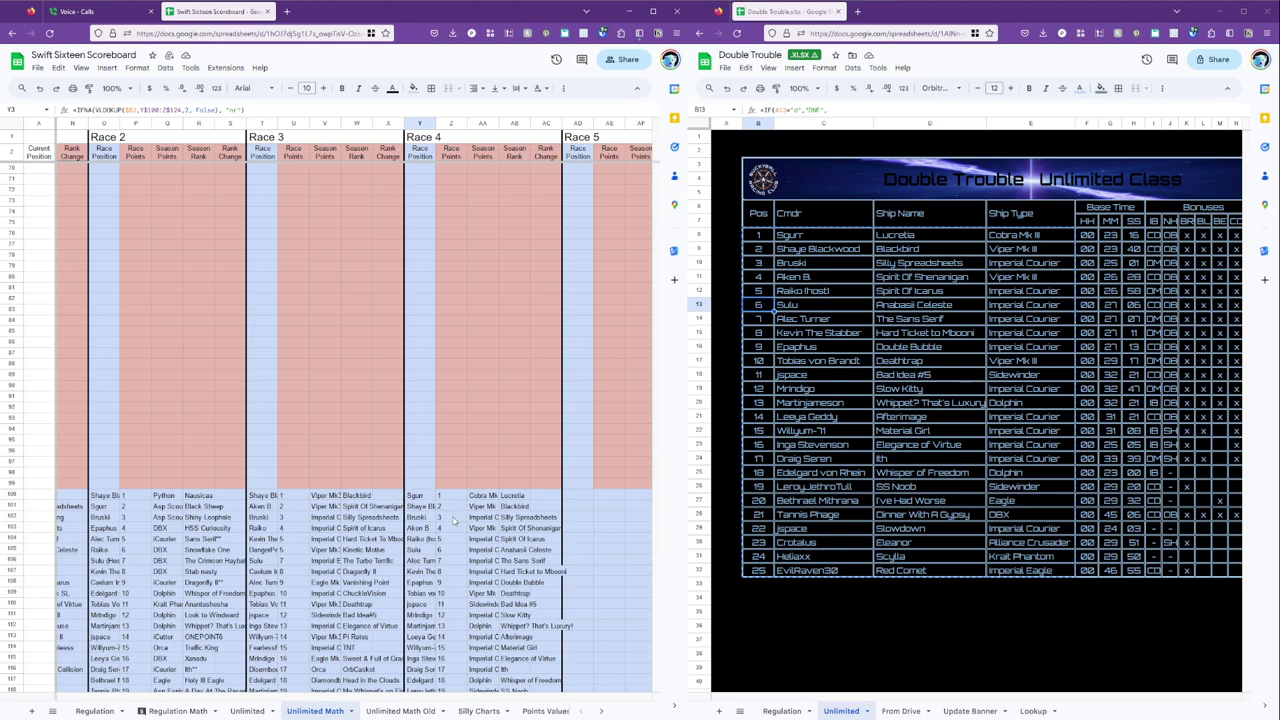
Check the points awarded for second place on the Points Values sheet.
click(545, 711)
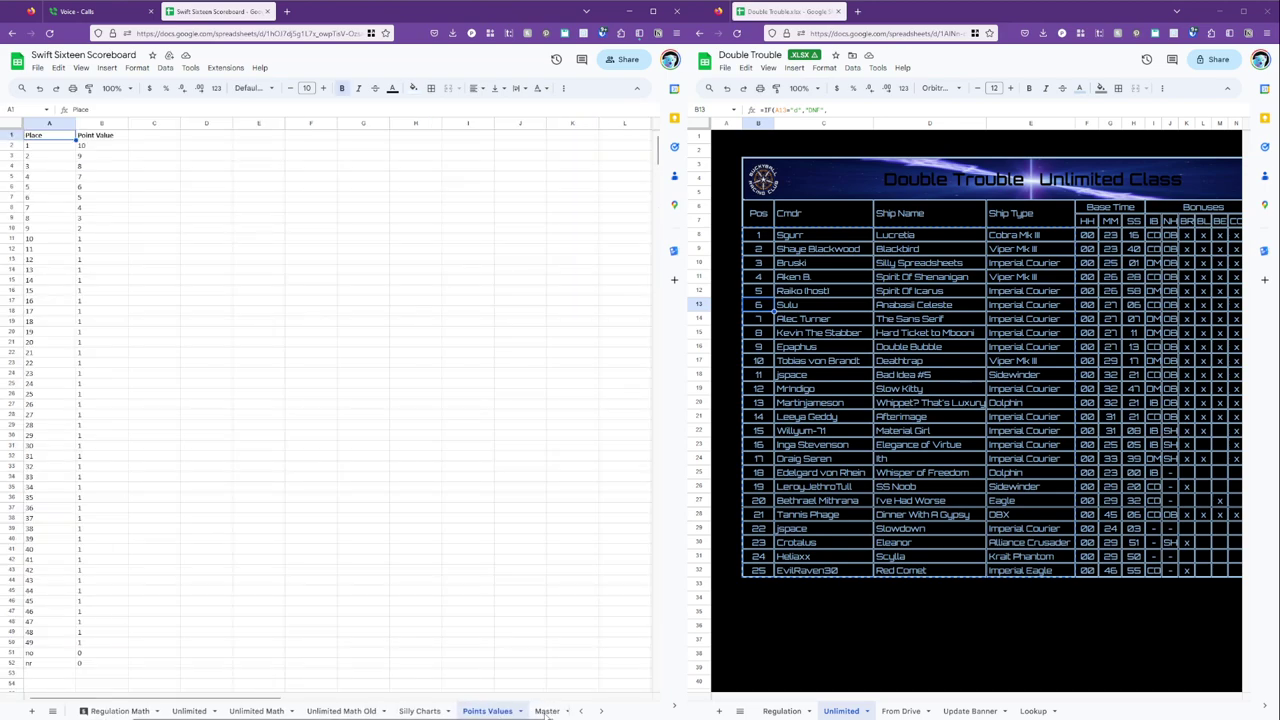
click(58, 157)
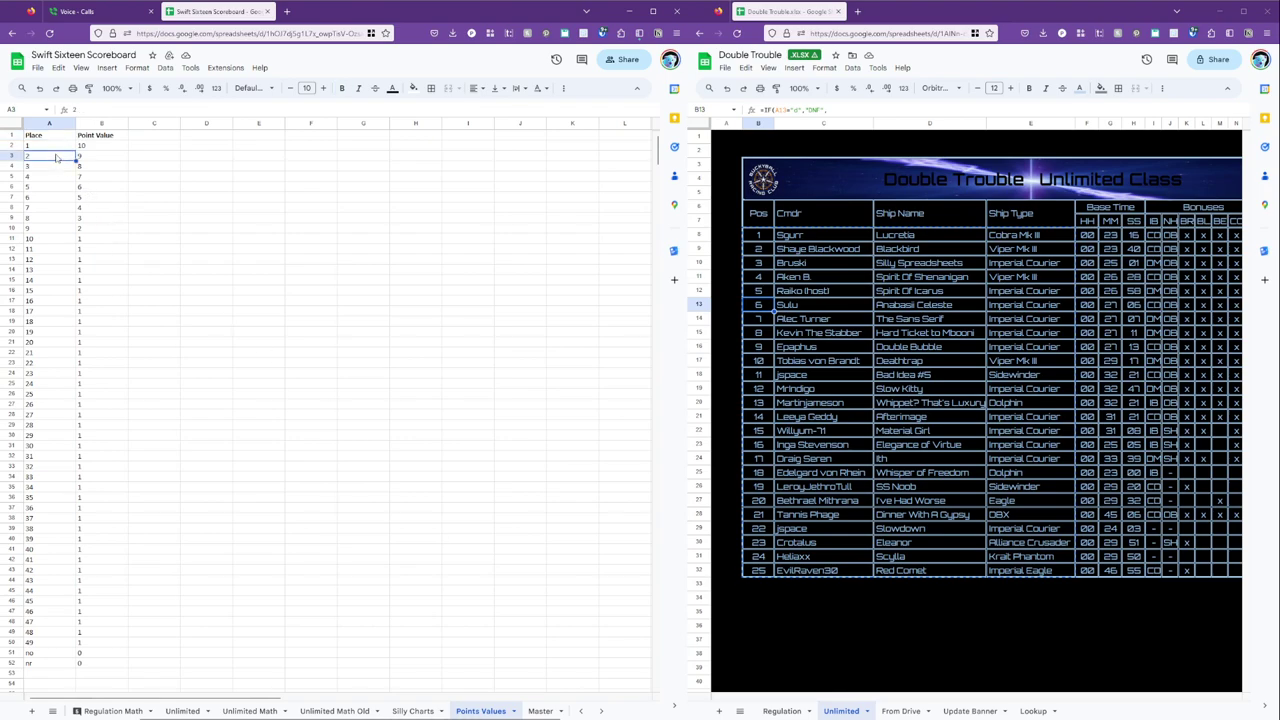
click(103, 160)
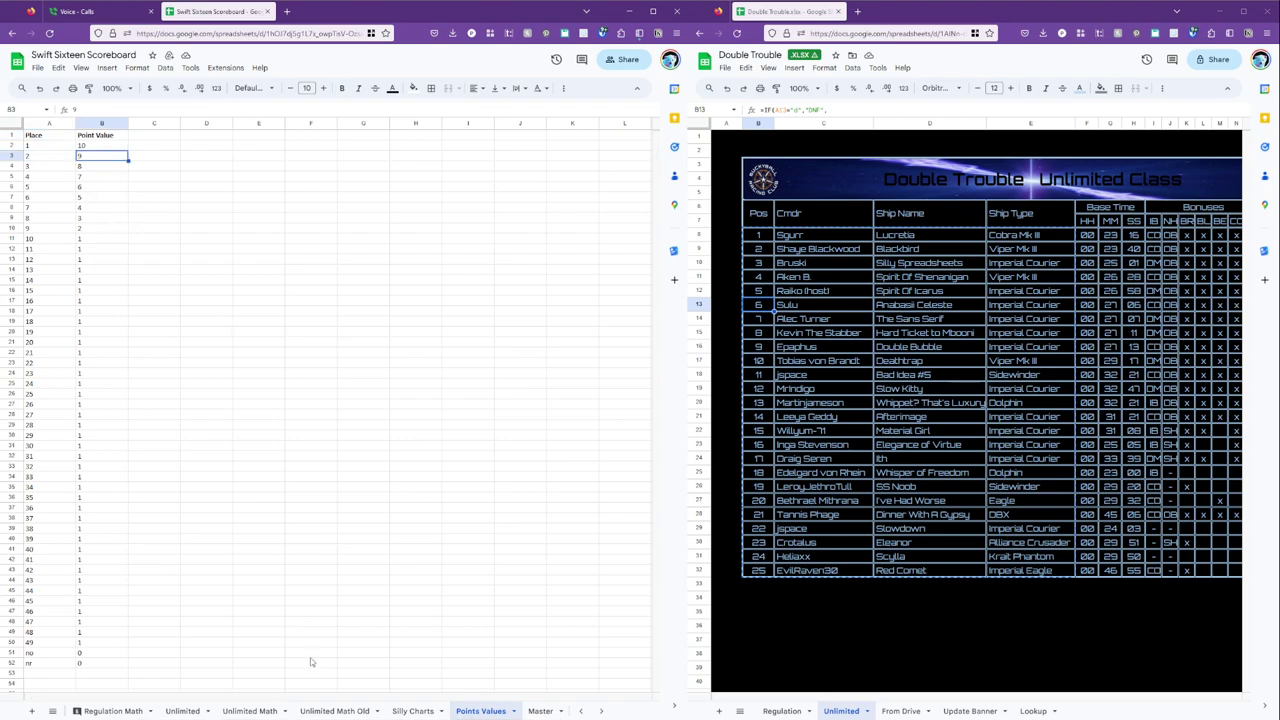
click(251, 711)
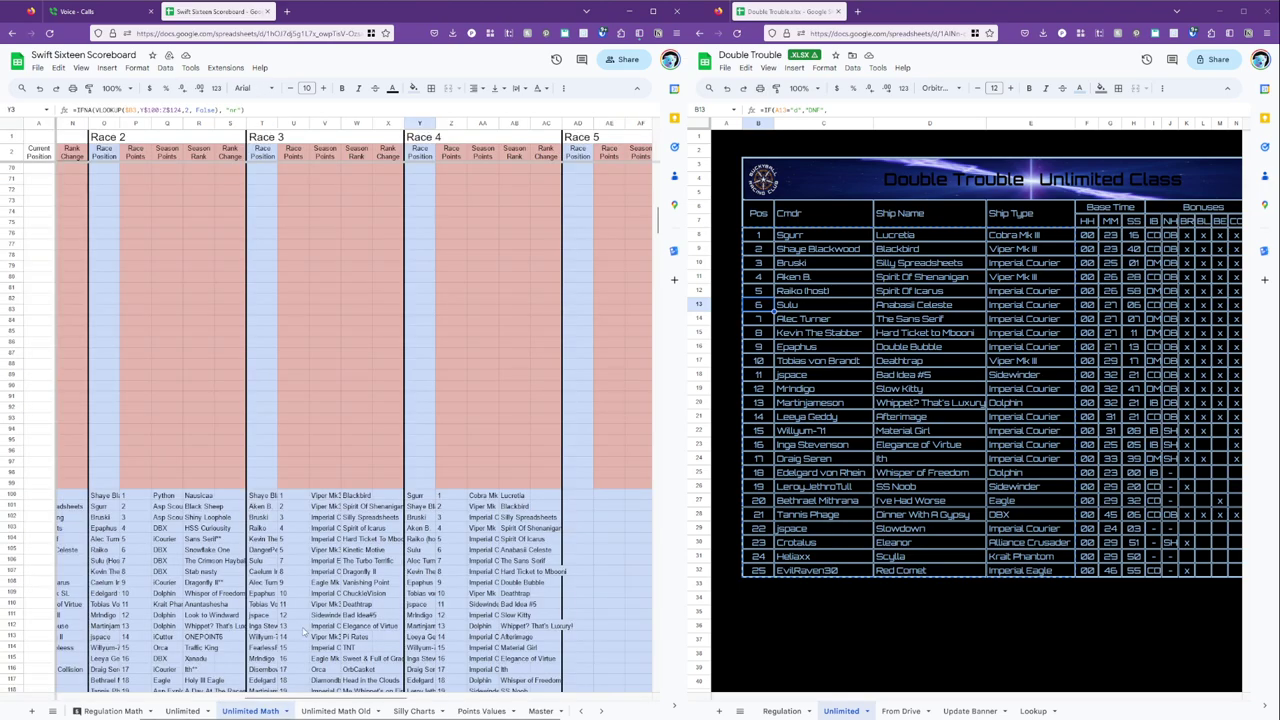
Inspect Race 4's race points, season points, season rank and rank change formulas against Race 3.
click(451, 512)
scroll(400, 300, up, 10)
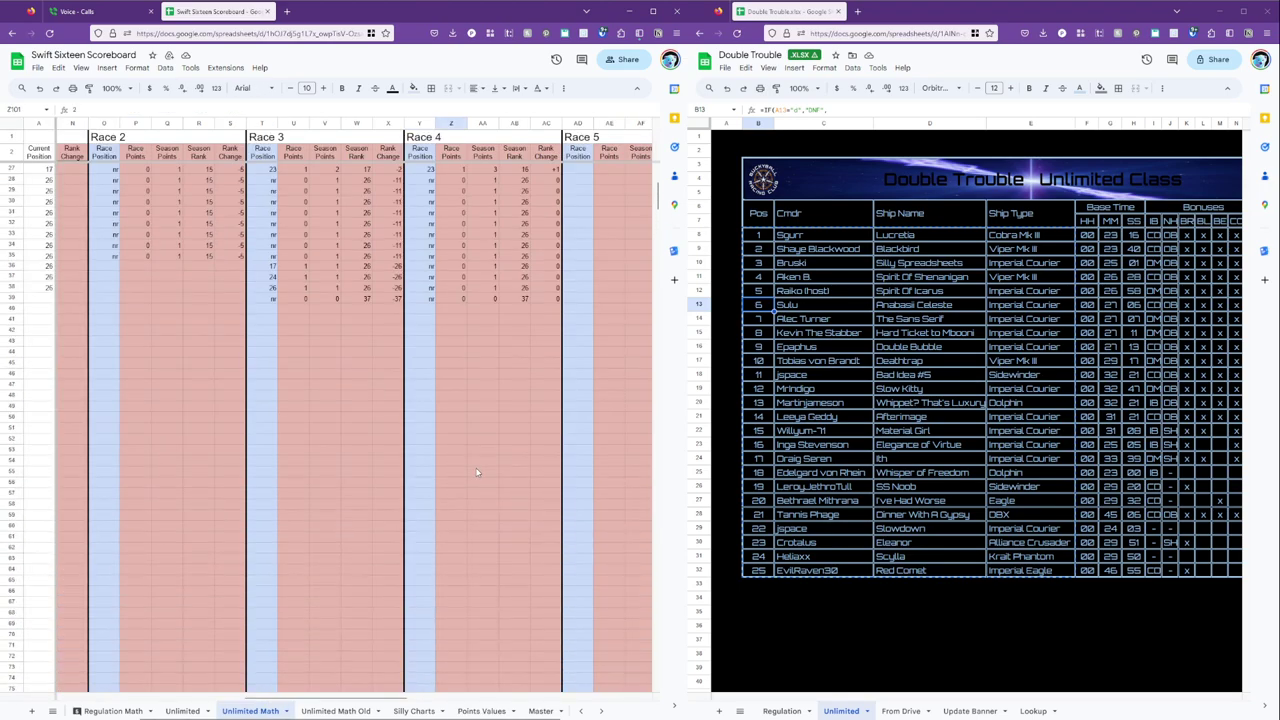
click(458, 170)
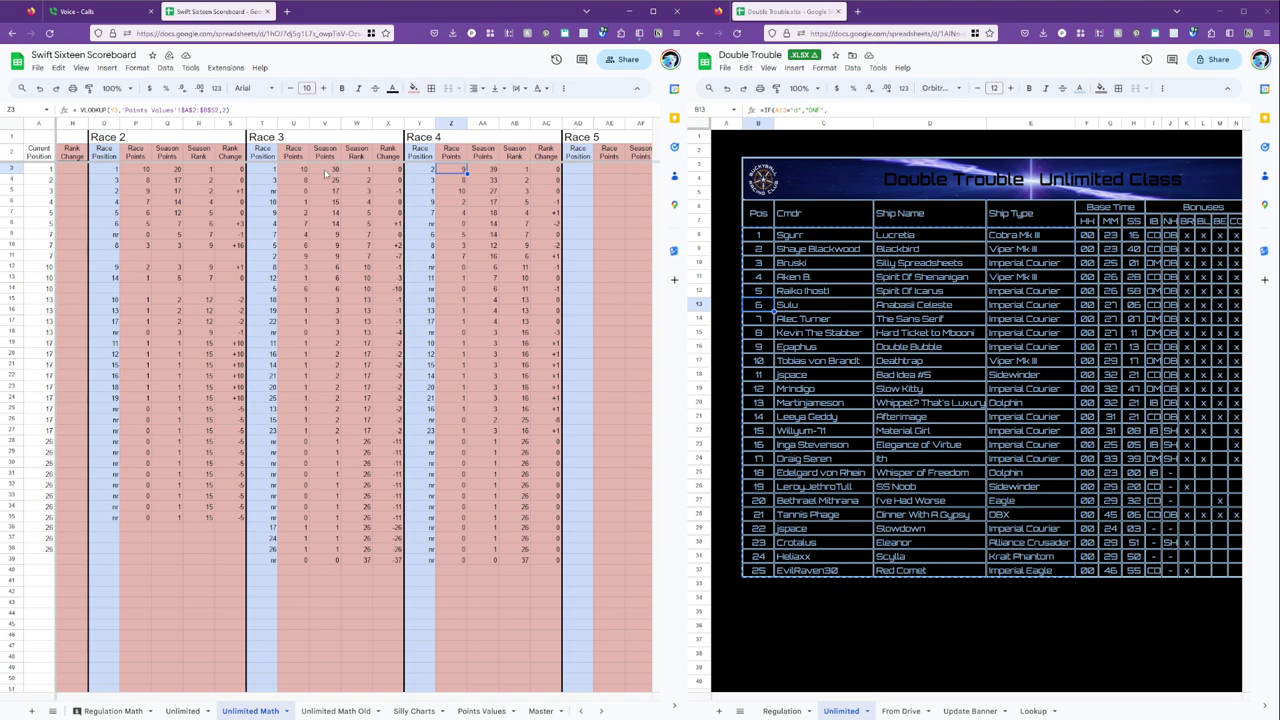
click(325, 172)
click(482, 171)
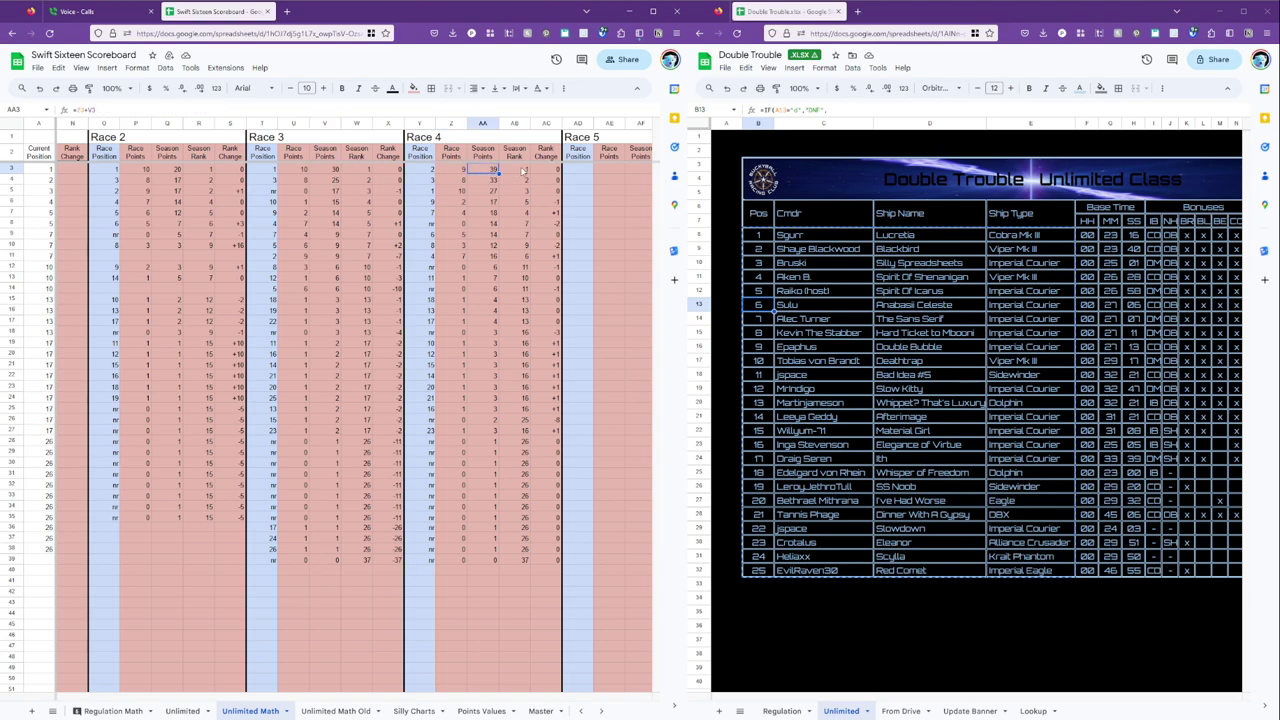
click(522, 171)
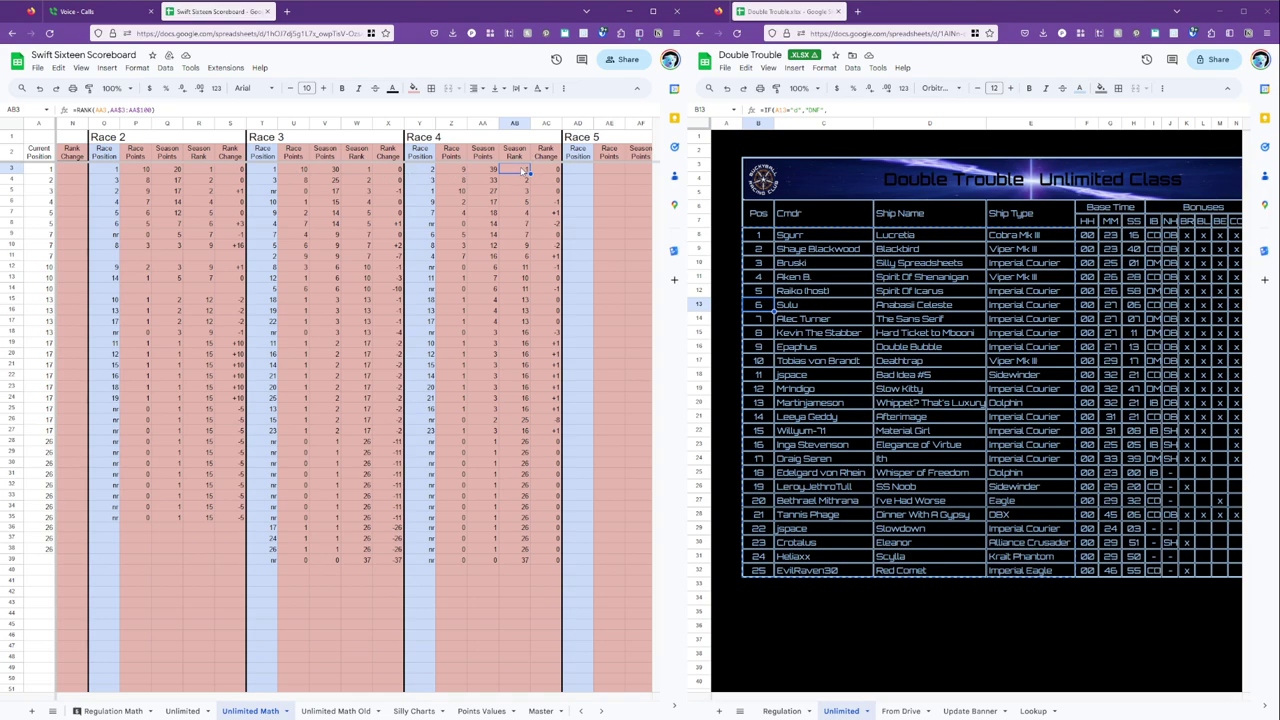
click(365, 169)
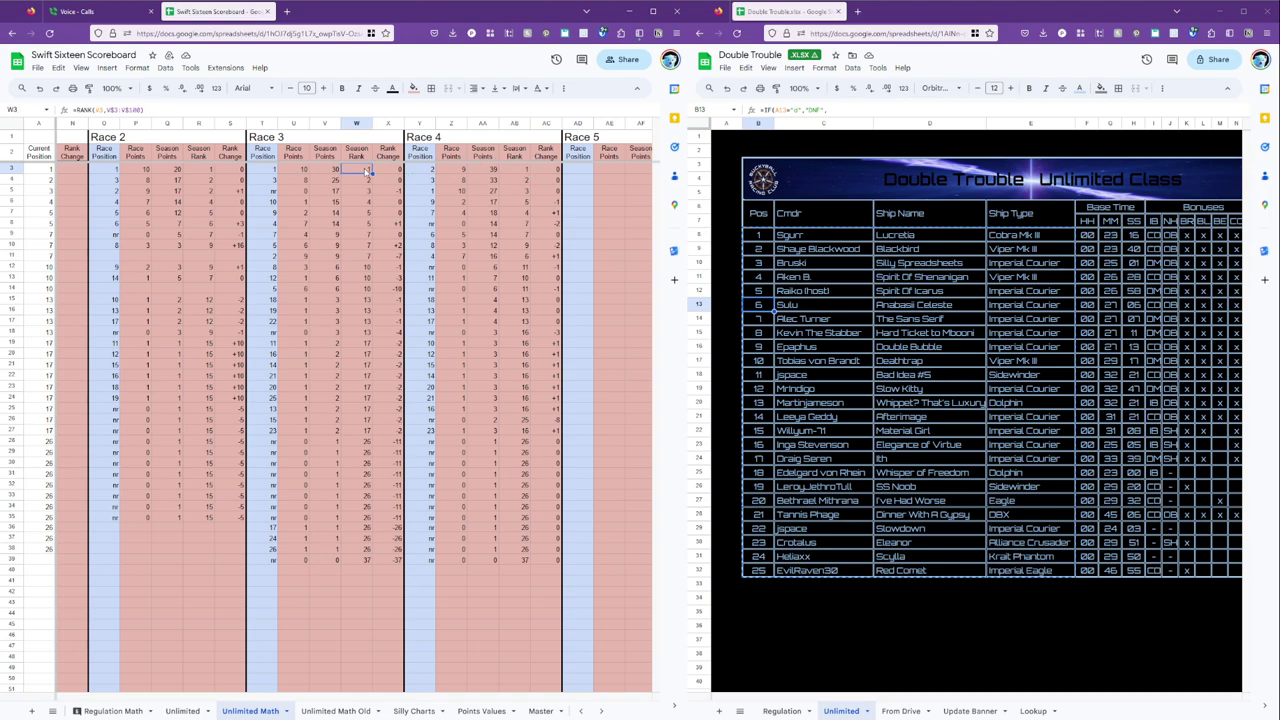
click(550, 169)
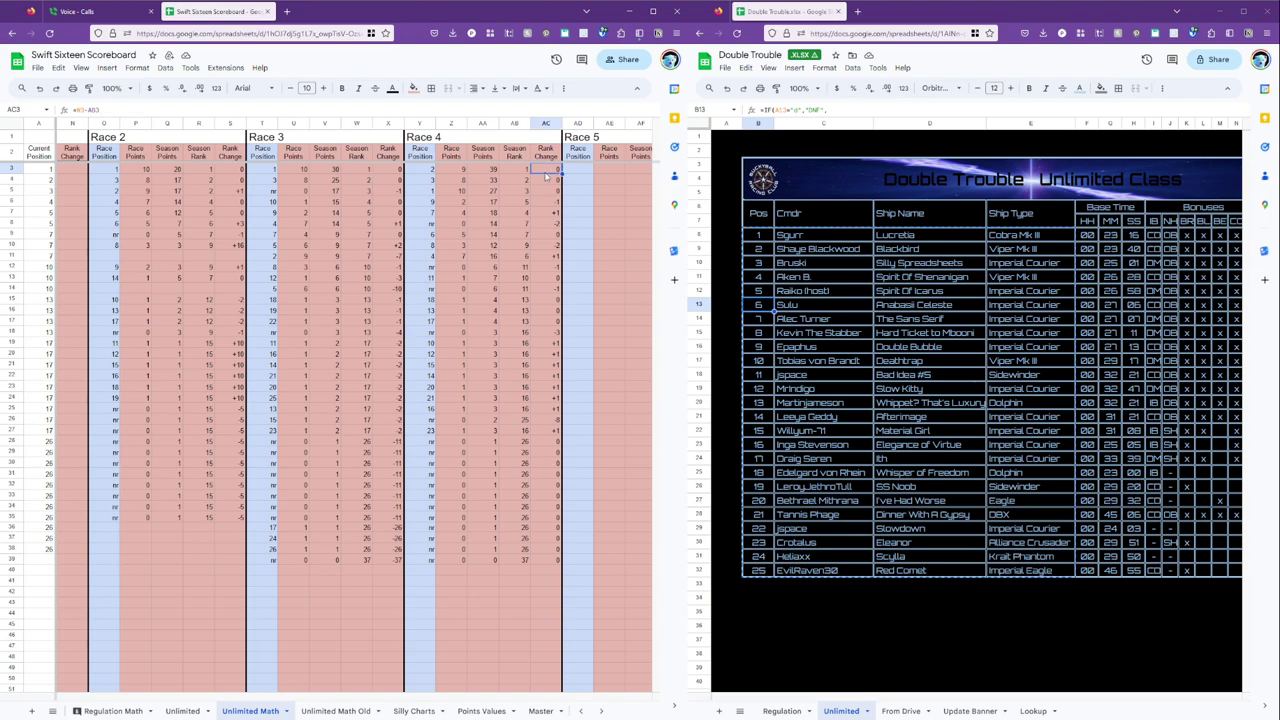
click(549, 205)
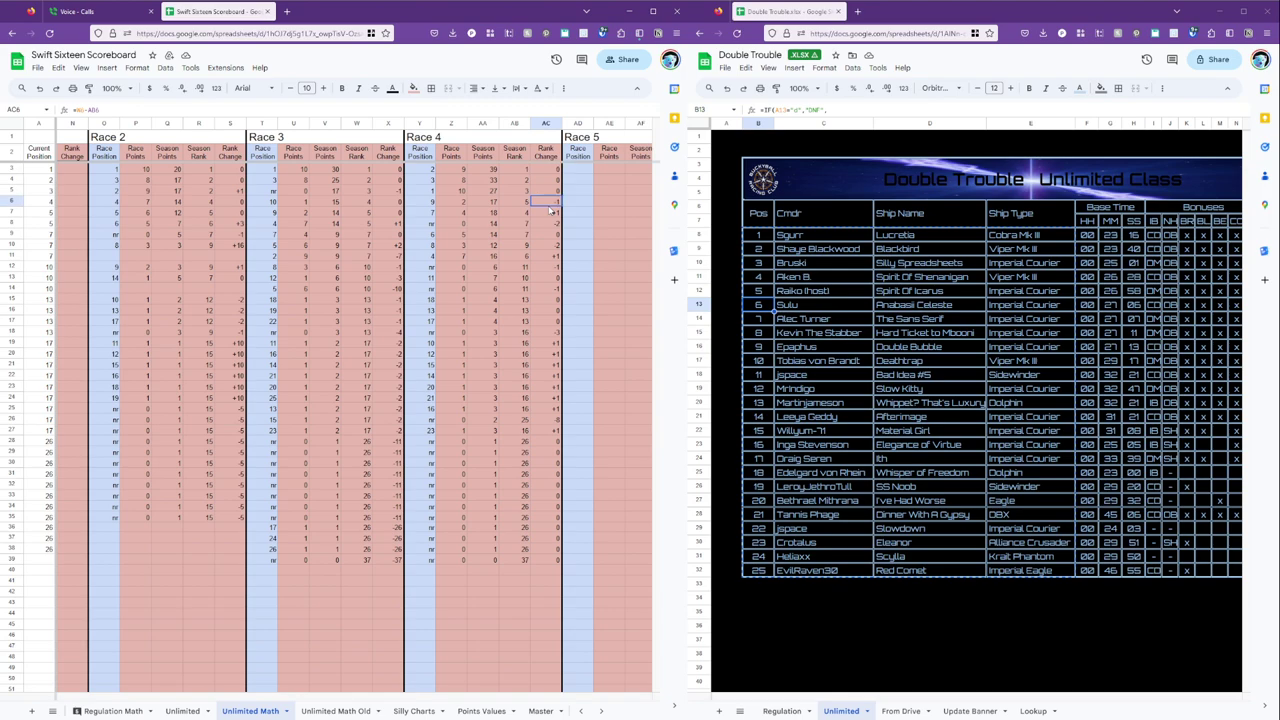
click(129, 220)
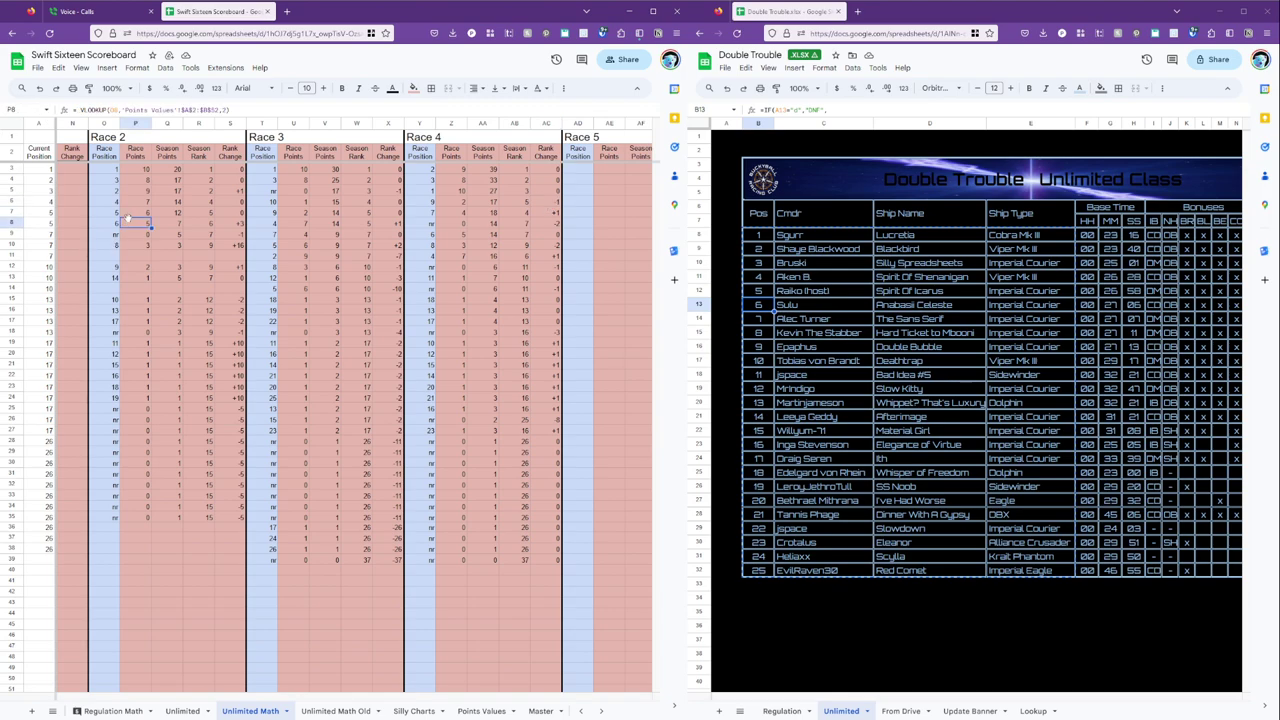
Set the Race header number in F1 to 4 so the table shows Race 4.
key(Home)
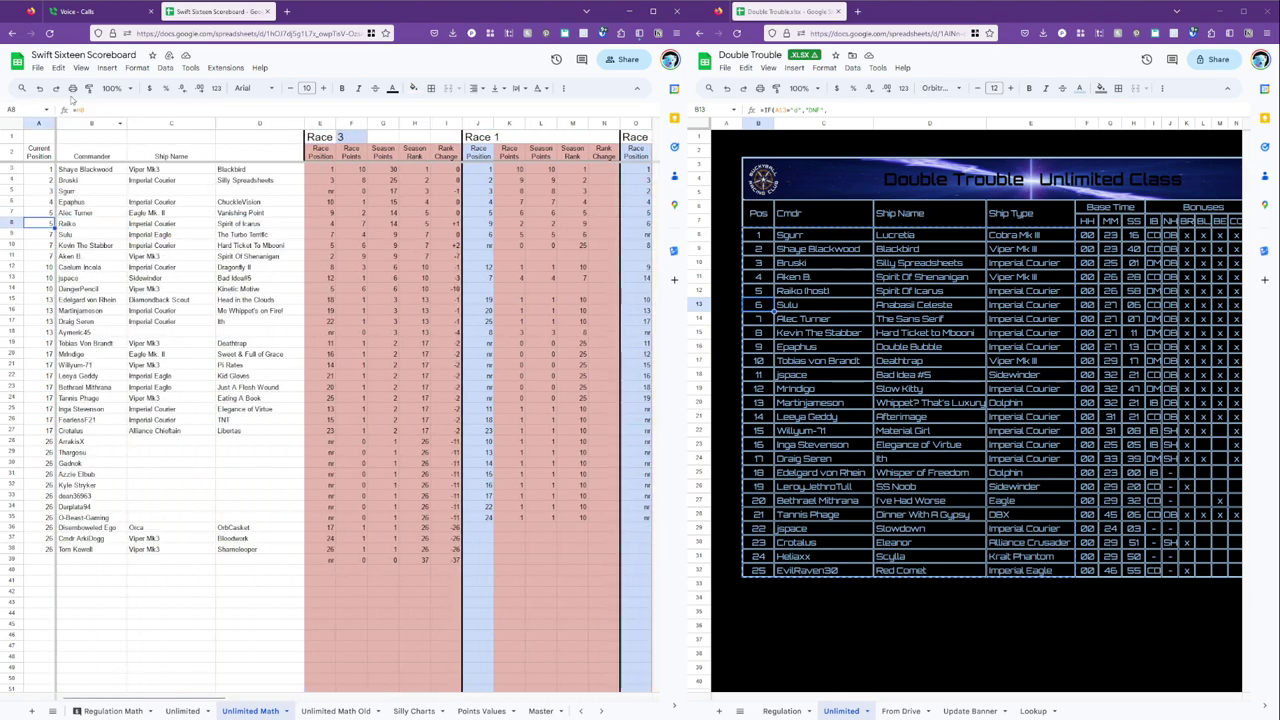
click(50, 170)
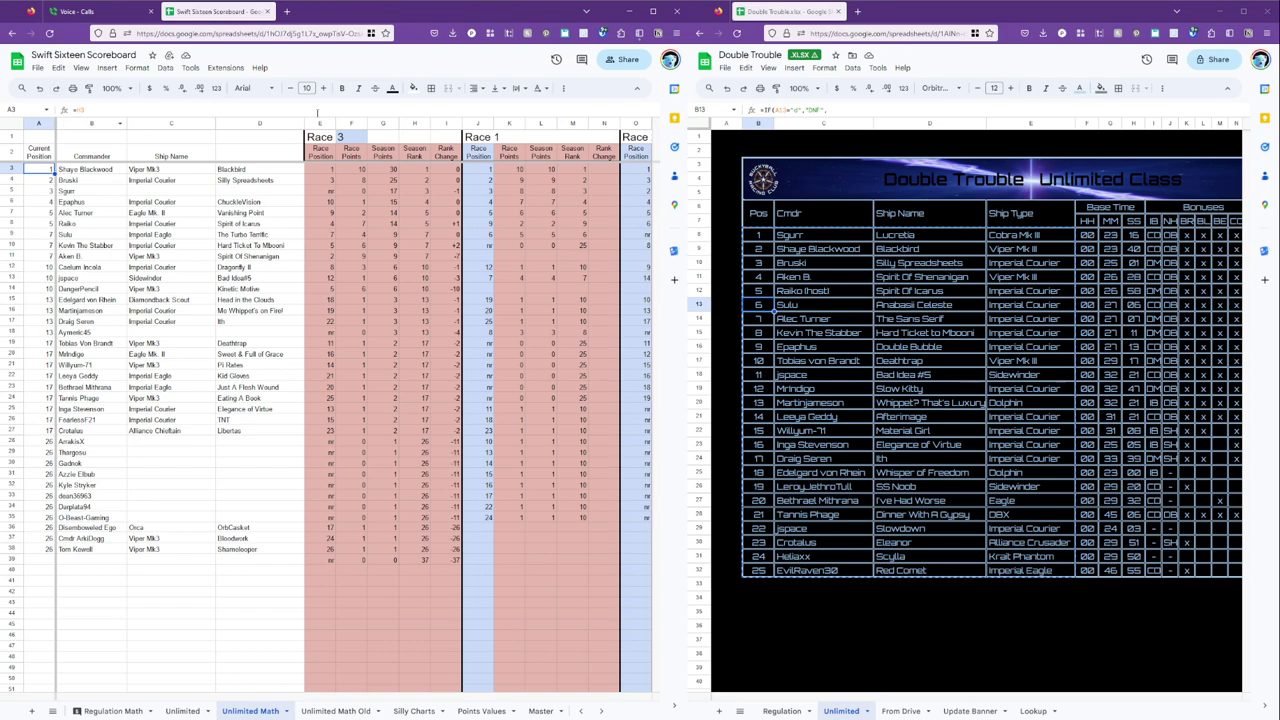
click(352, 138)
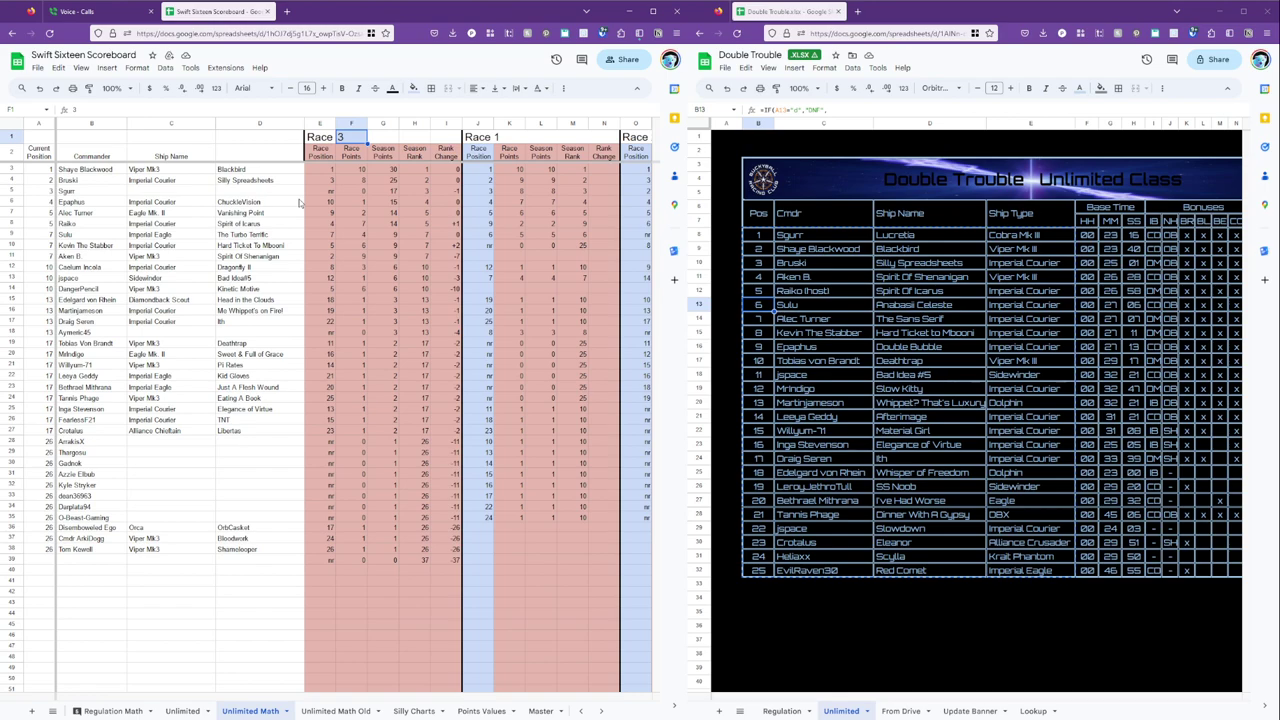
text(4)
key(Return)
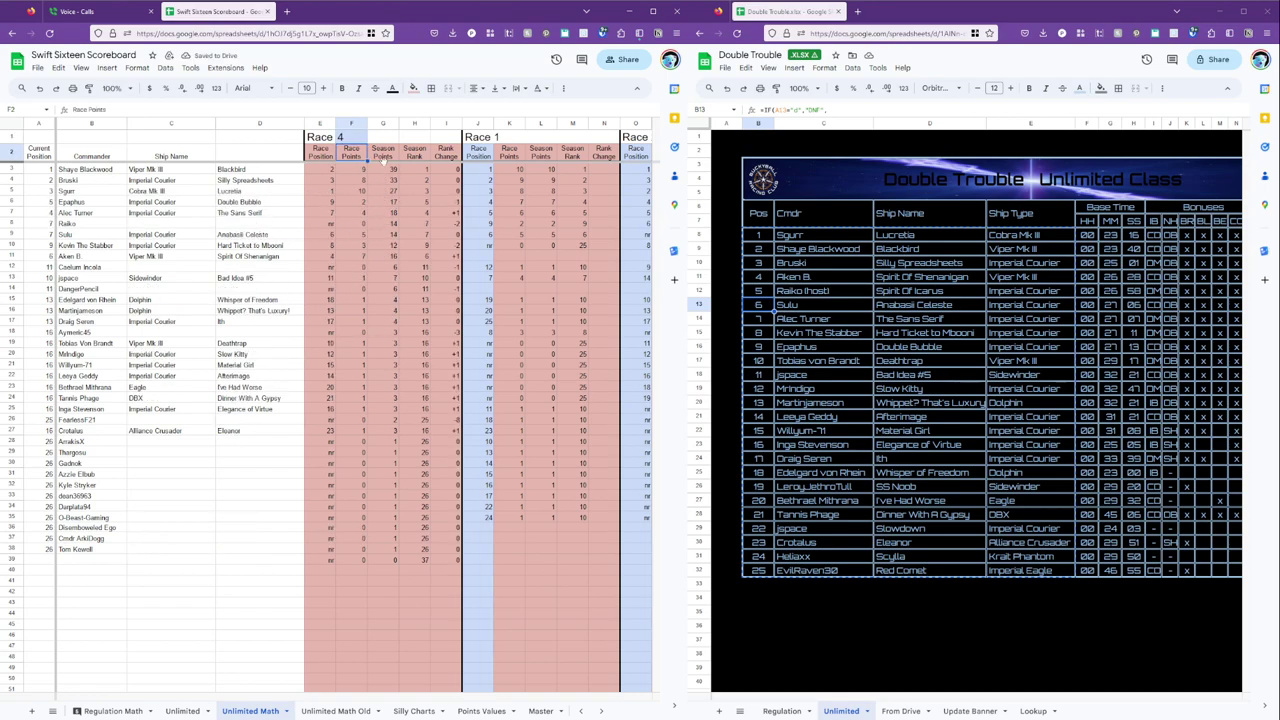
click(182, 711)
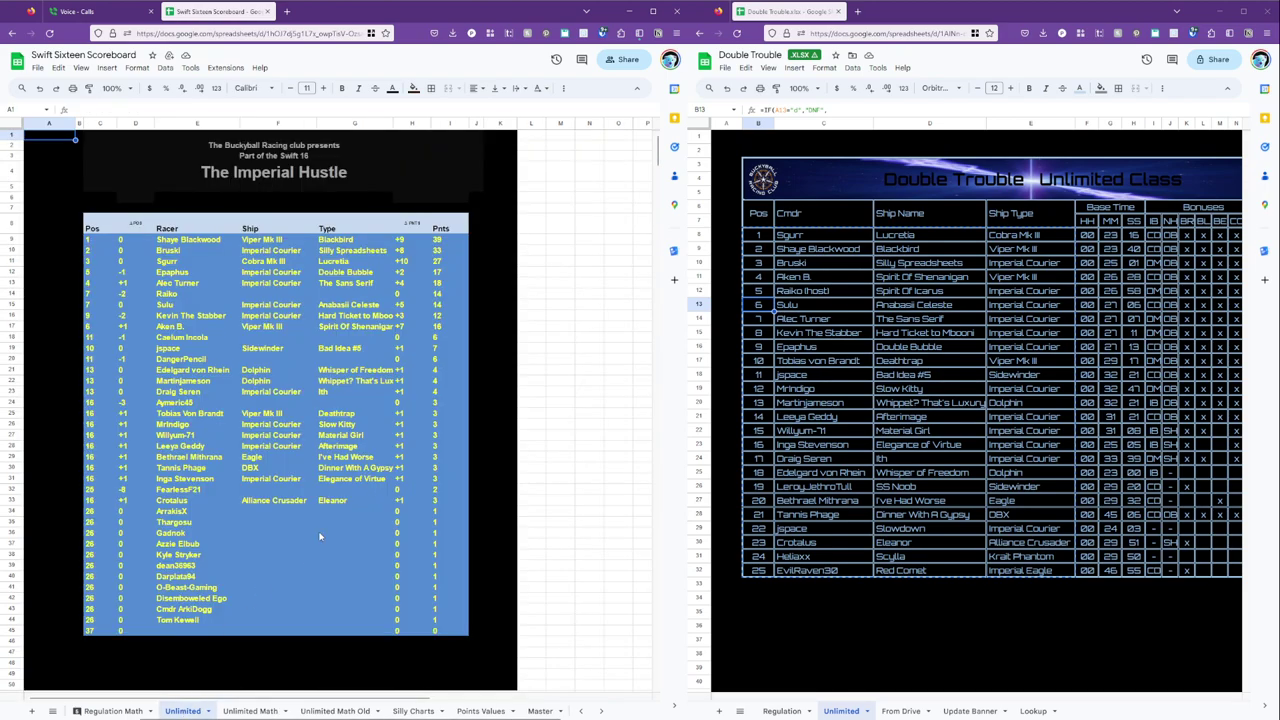
Inspect the scoreboard's name, ship, points-change and rank-change references, then return to Unlimited Math's F1.
click(411, 241)
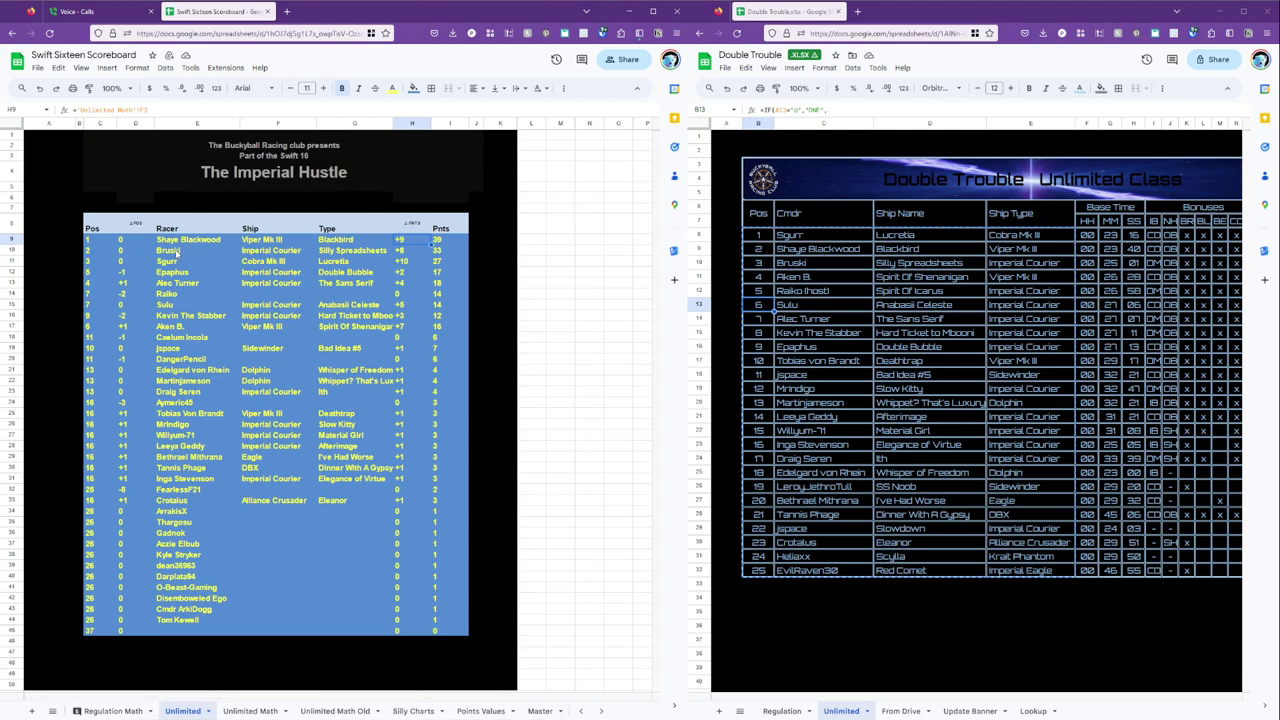
click(187, 244)
click(193, 258)
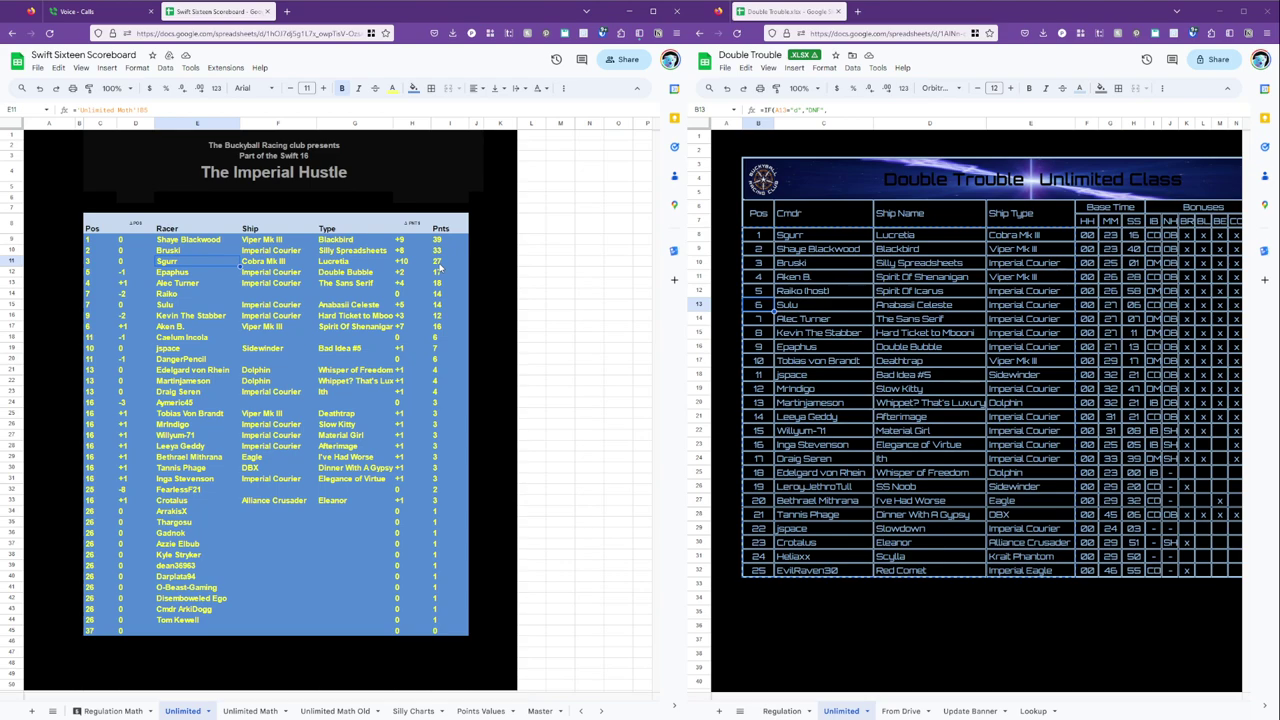
click(128, 265)
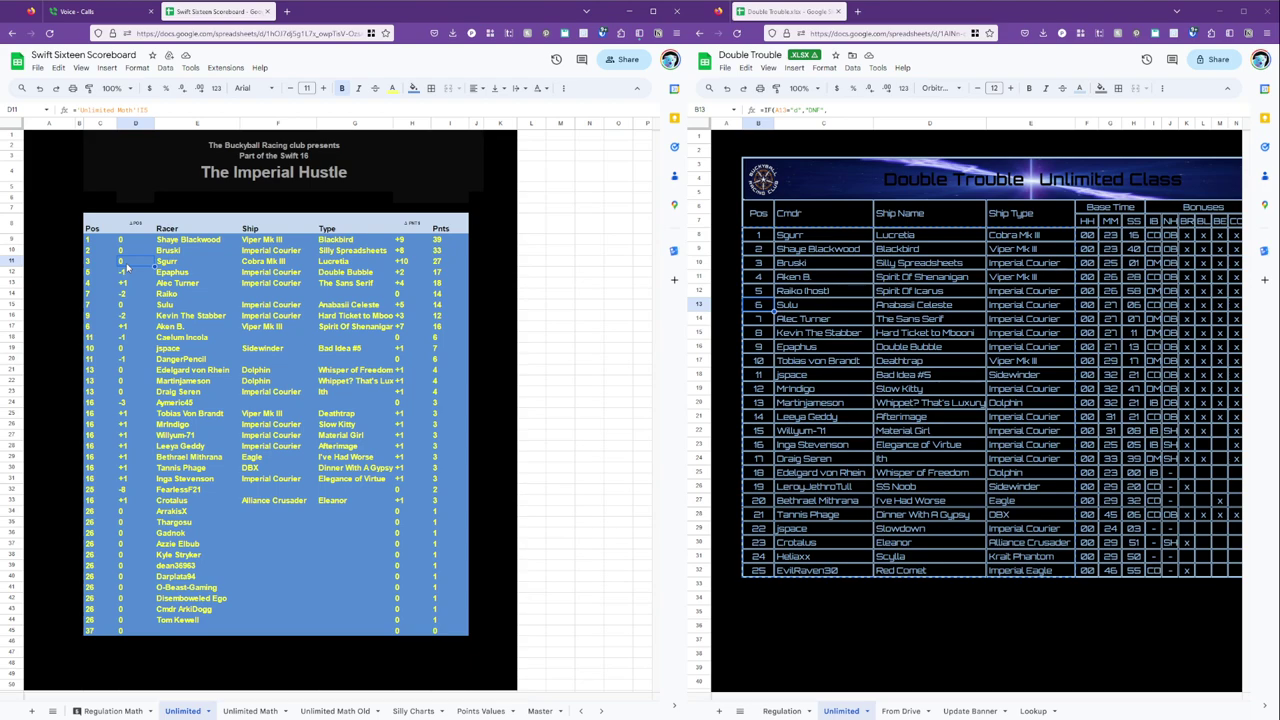
click(403, 240)
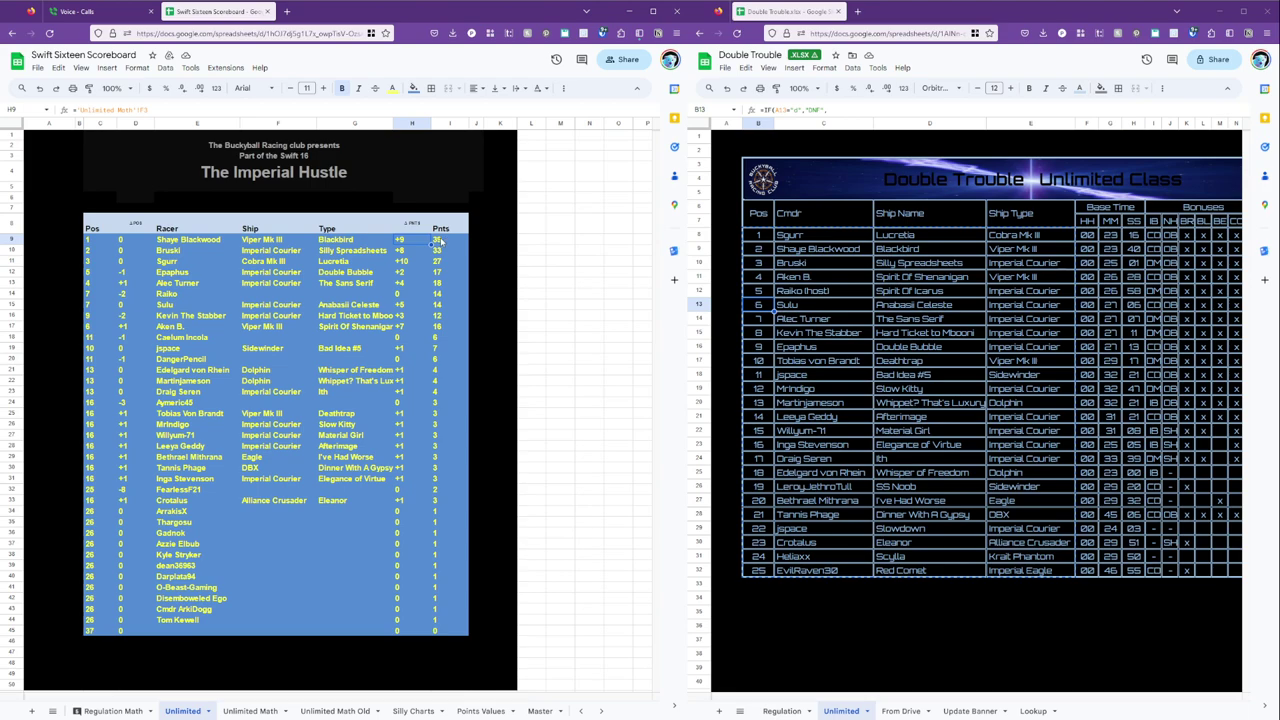
click(407, 251)
click(177, 274)
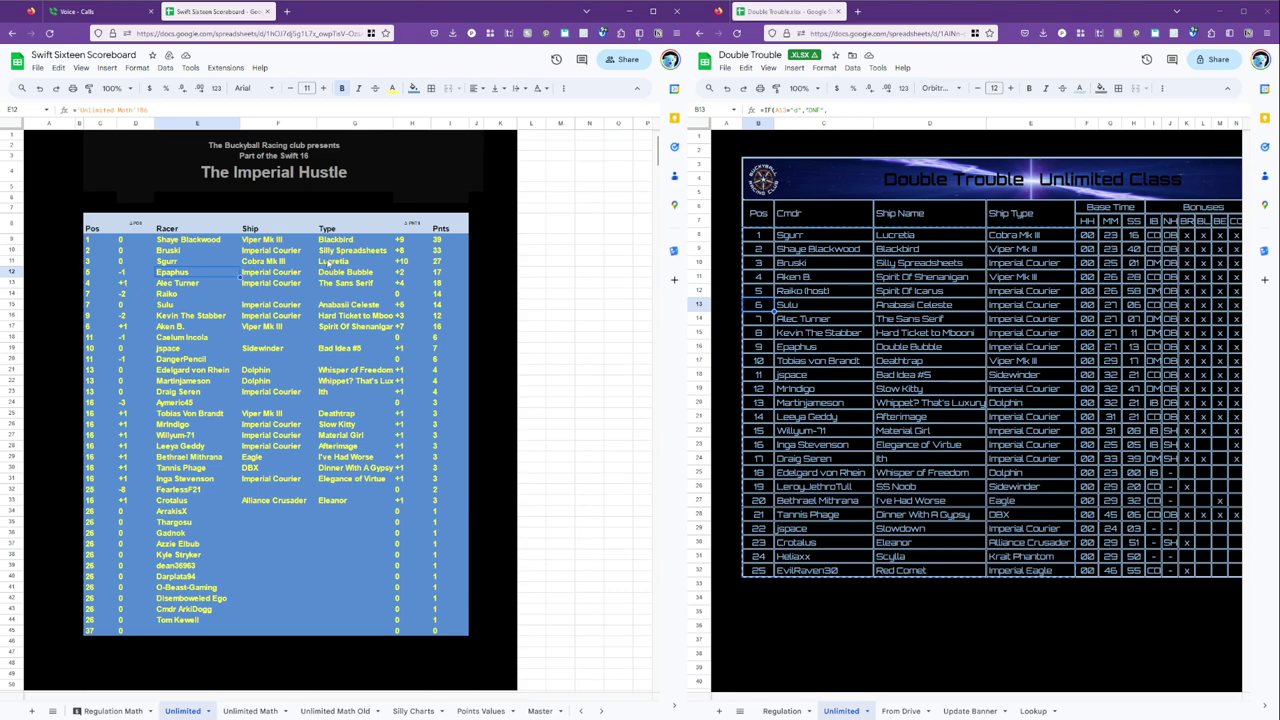
click(104, 241)
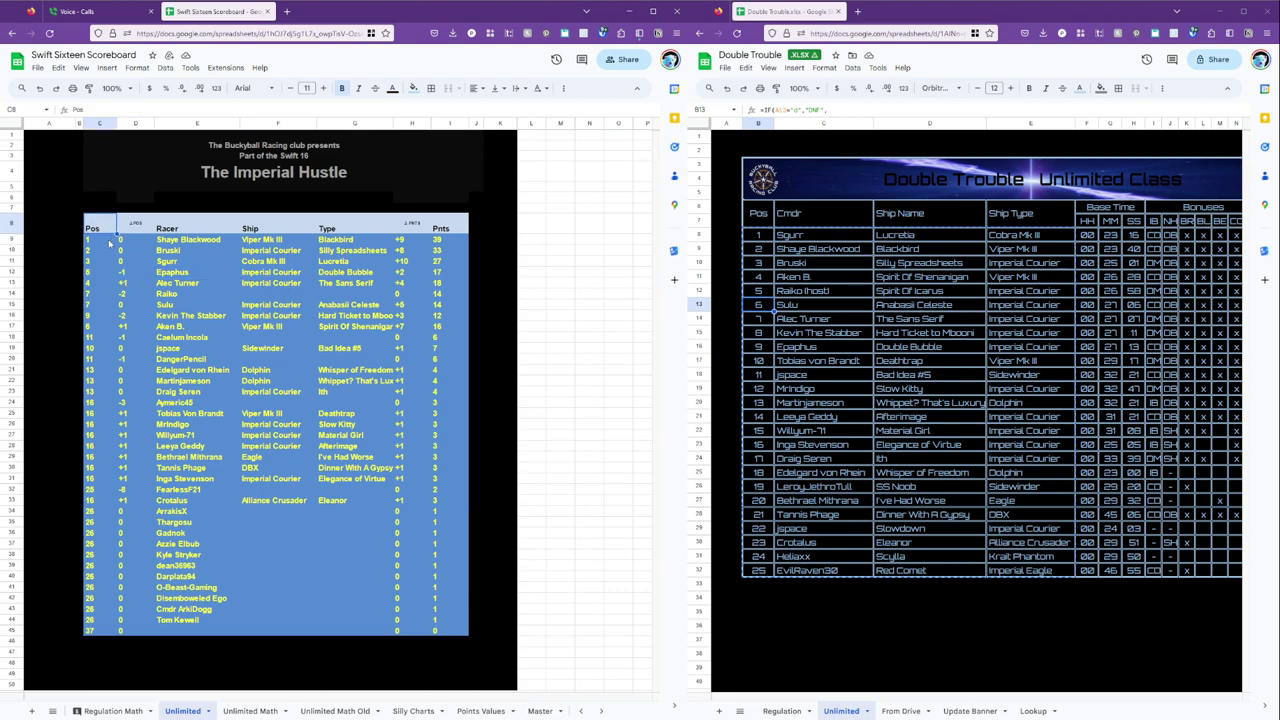
click(257, 711)
click(355, 140)
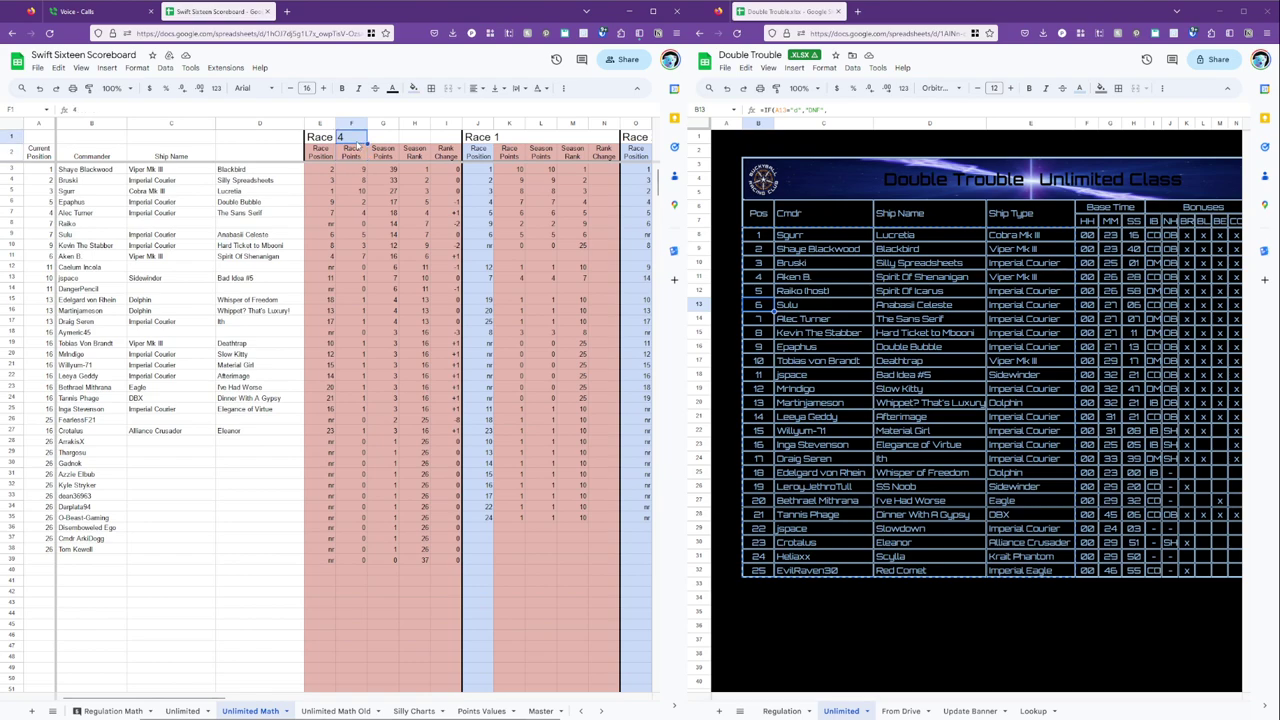
Switch Unlimited Math to Race 3 and check the result on the Unlimited scoreboard.
text(3)
key(Return)
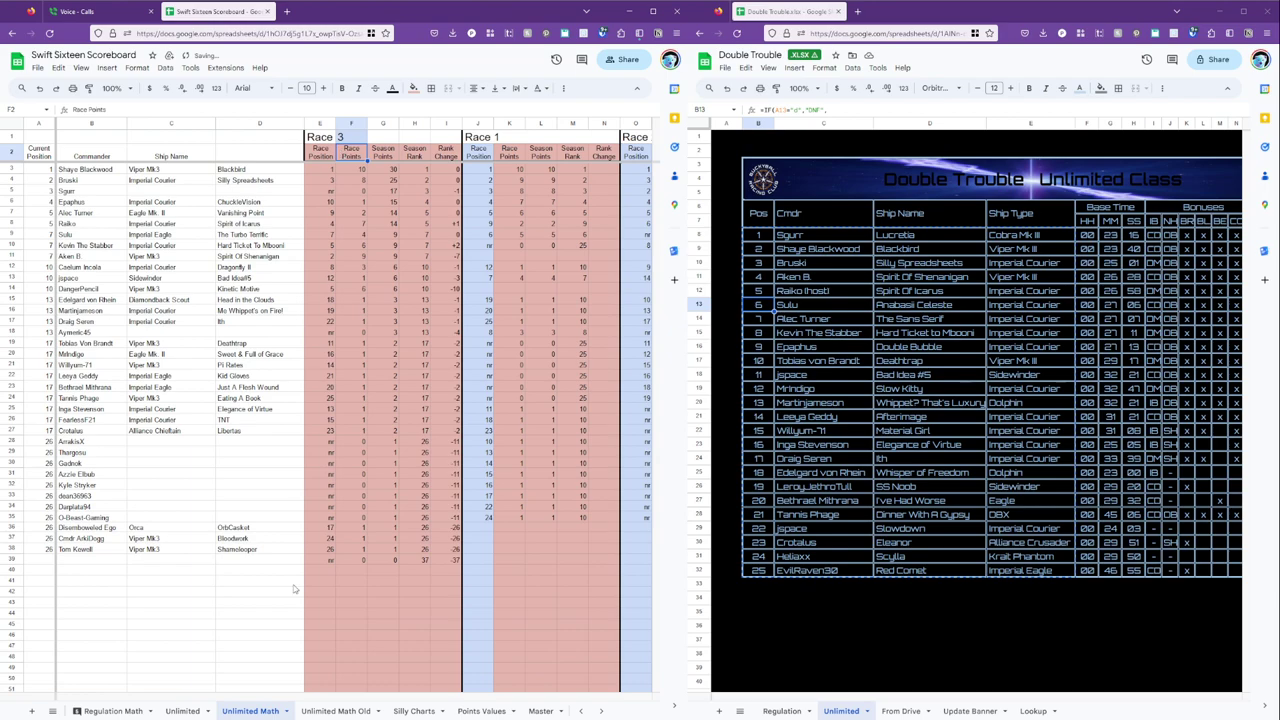
click(185, 711)
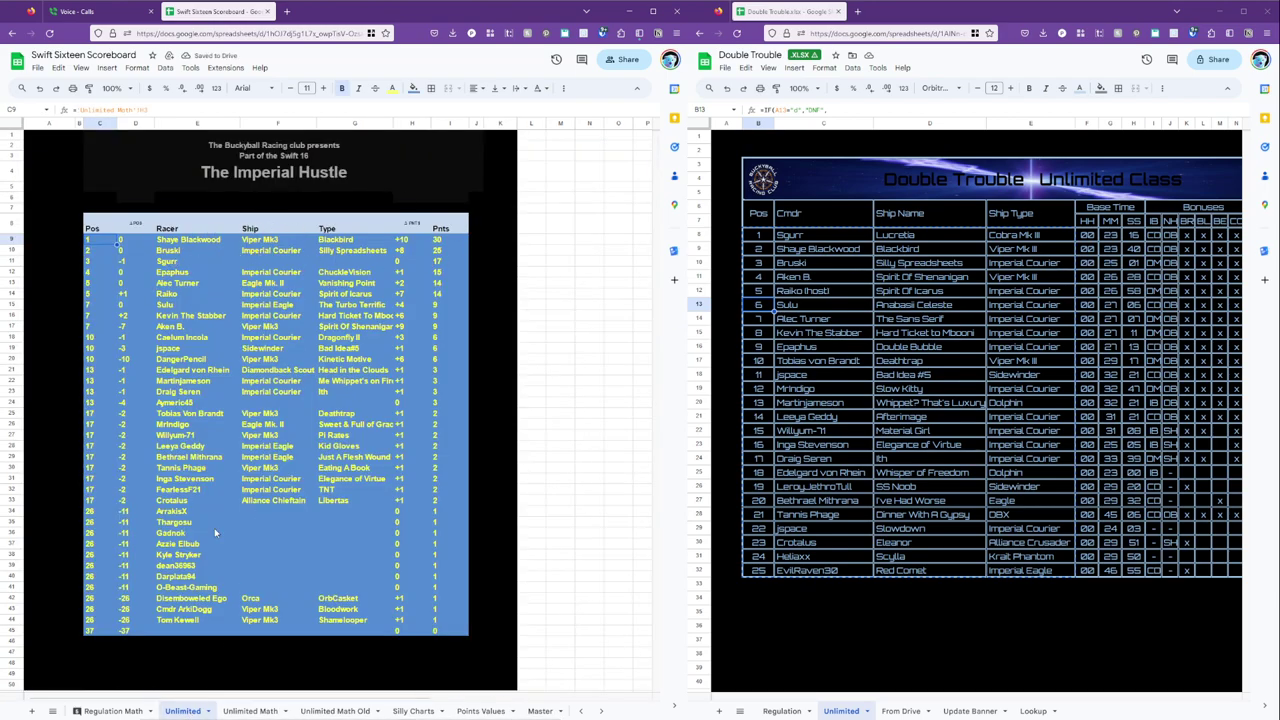
click(250, 711)
Set the Race header back to Race 1 and inspect the first racer's points formula.
click(350, 137)
text(1)
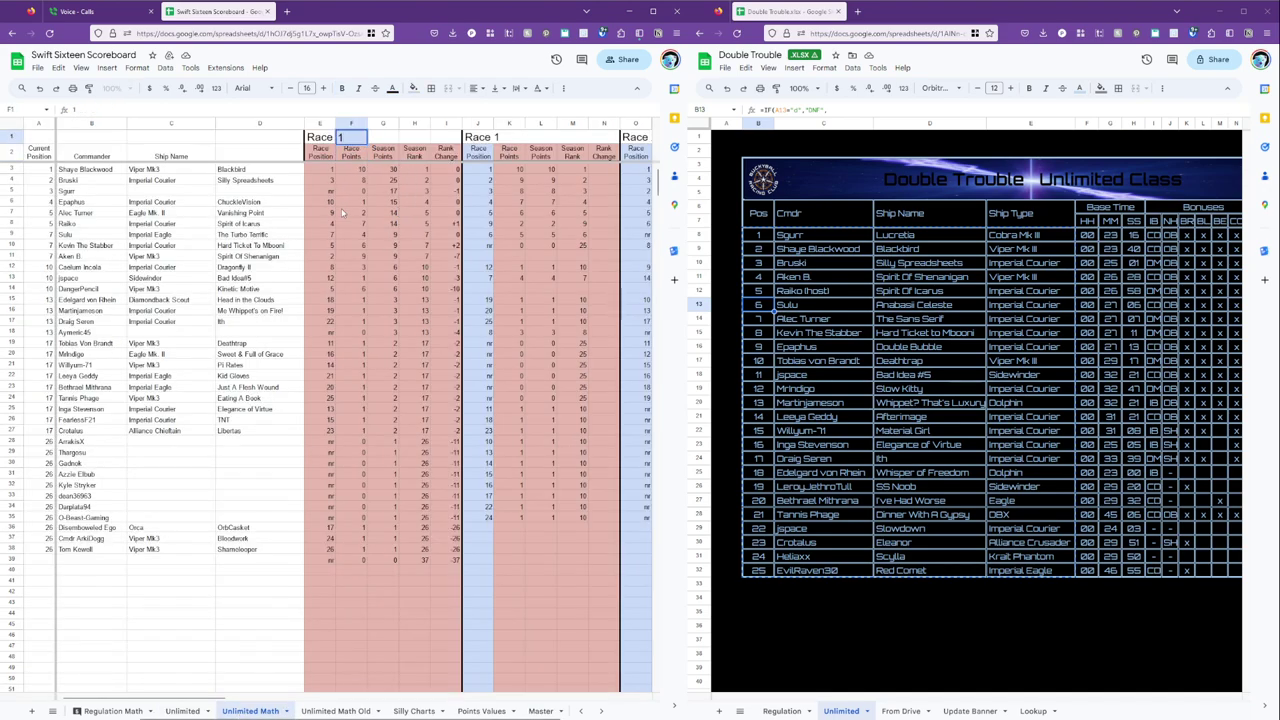
key(Return)
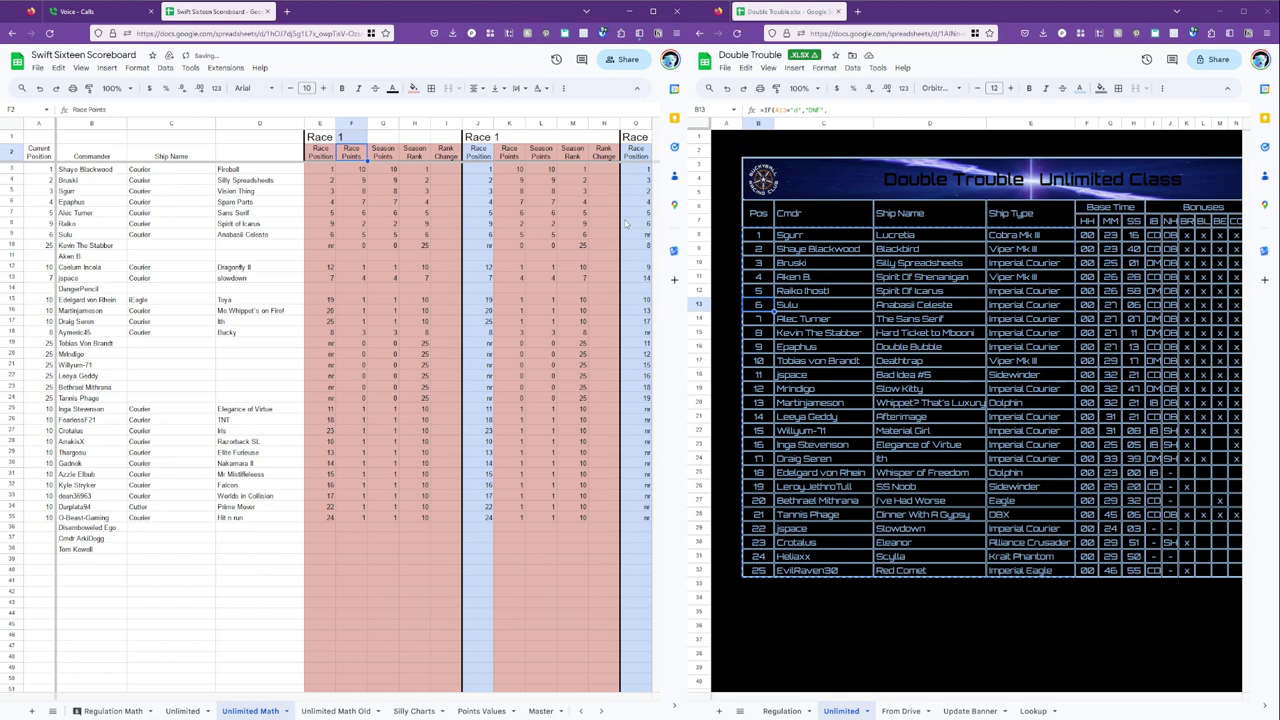
click(382, 170)
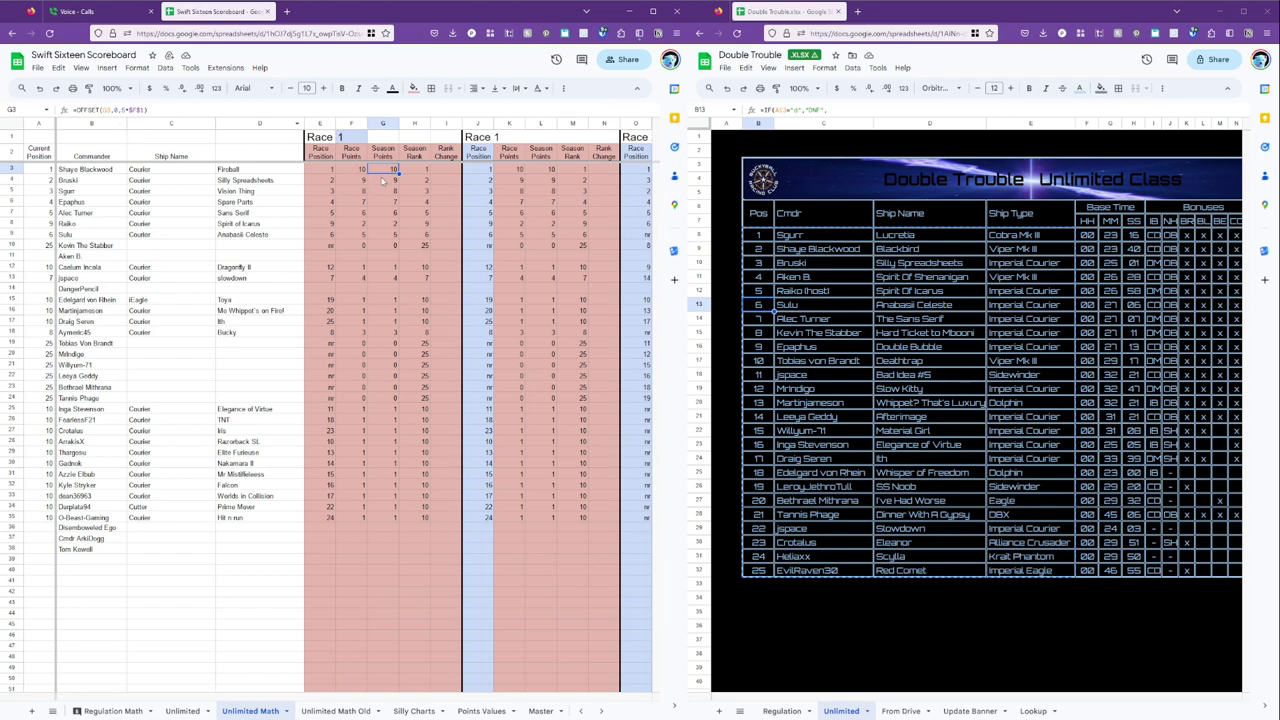
click(352, 139)
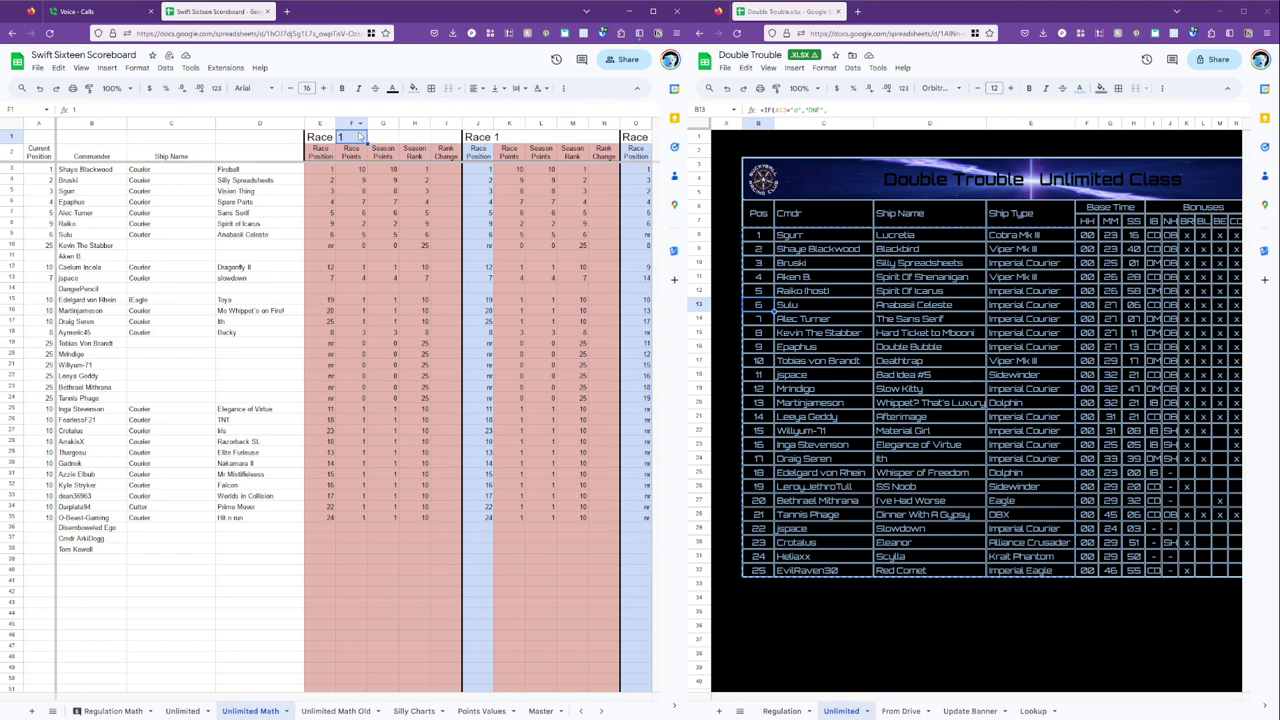
Review the Unlimited scoreboard entries down to the rows beneath the last racer.
click(184, 710)
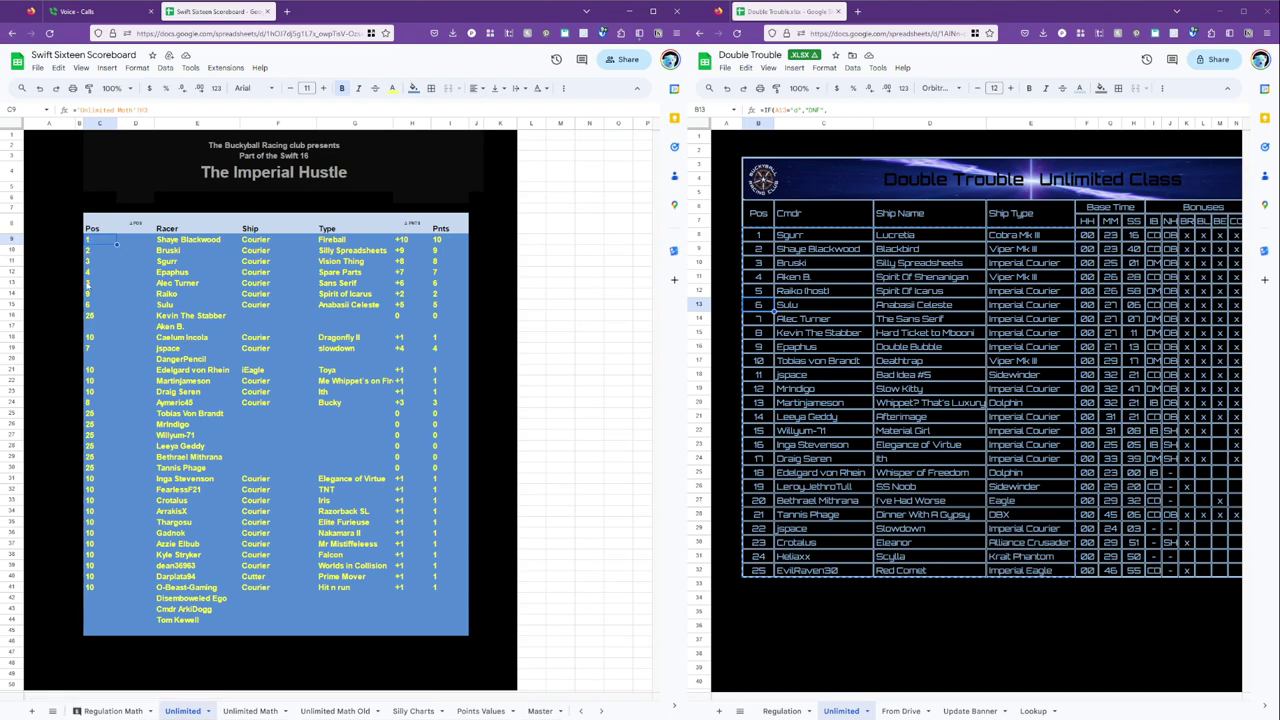
click(98, 315)
click(100, 370)
click(103, 500)
click(102, 543)
click(104, 587)
Change the Unlimited Math race number in F1 to 4.
click(255, 711)
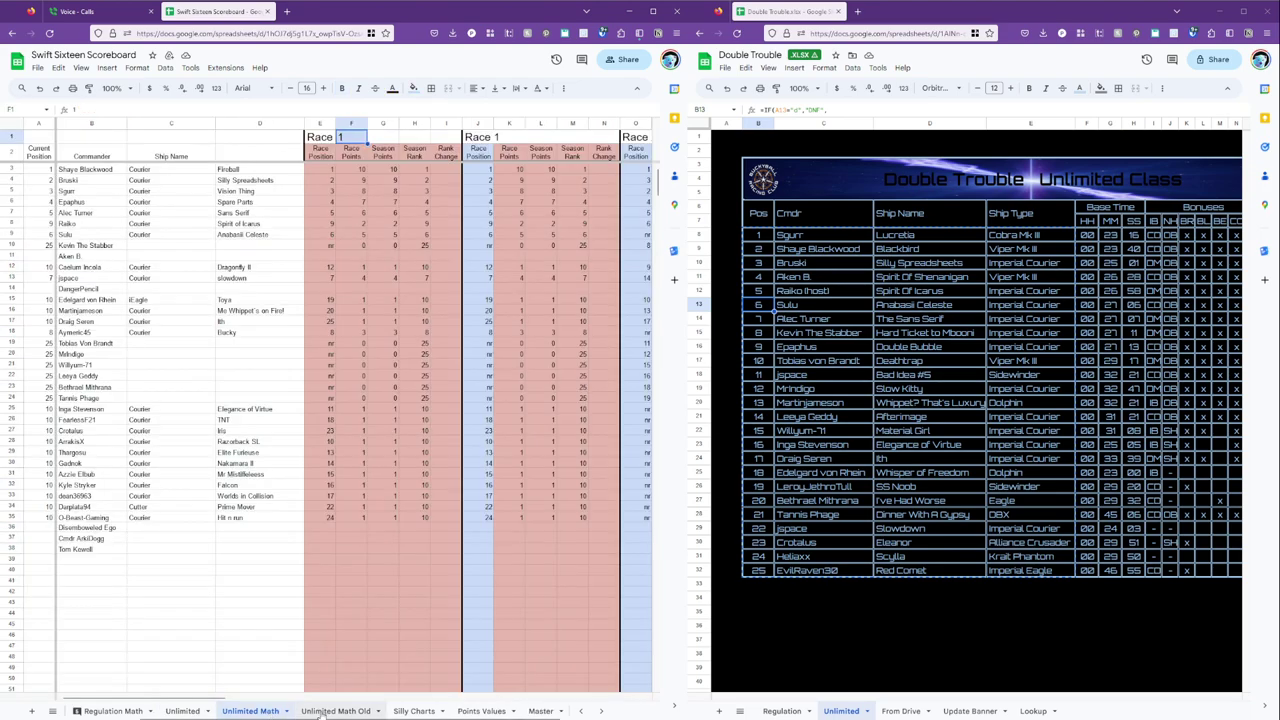
text(4)
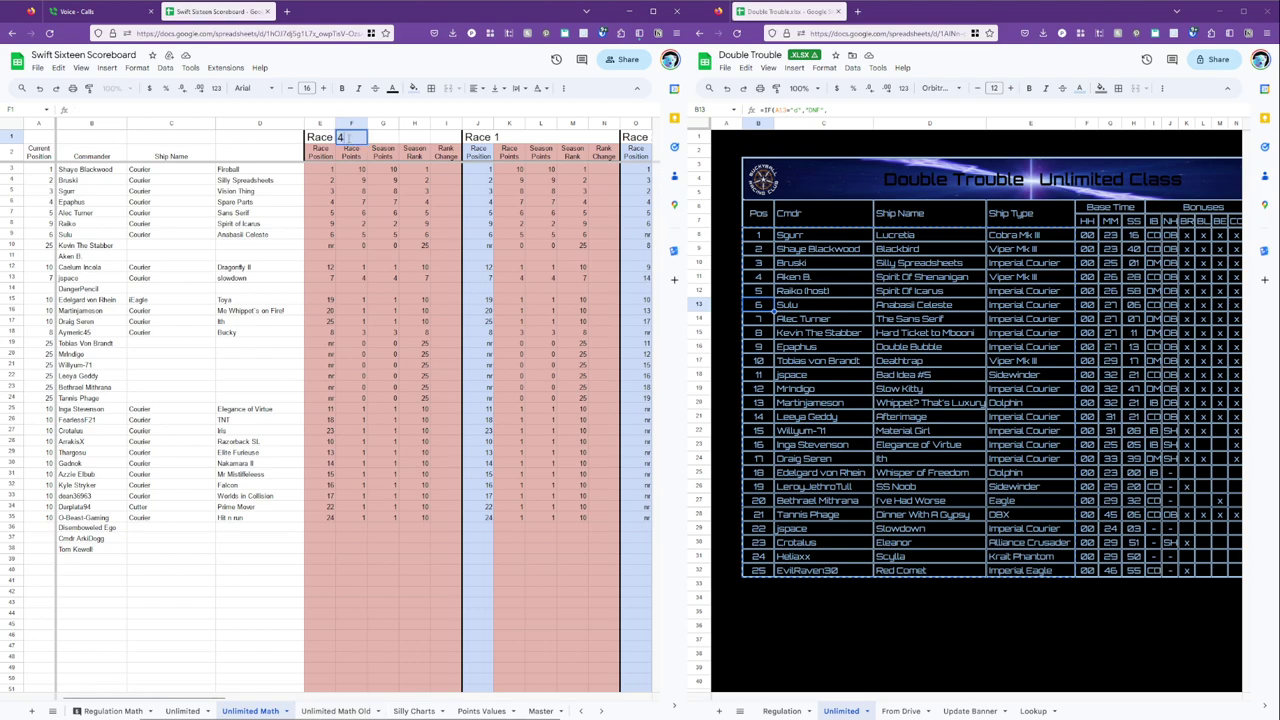
key(Return)
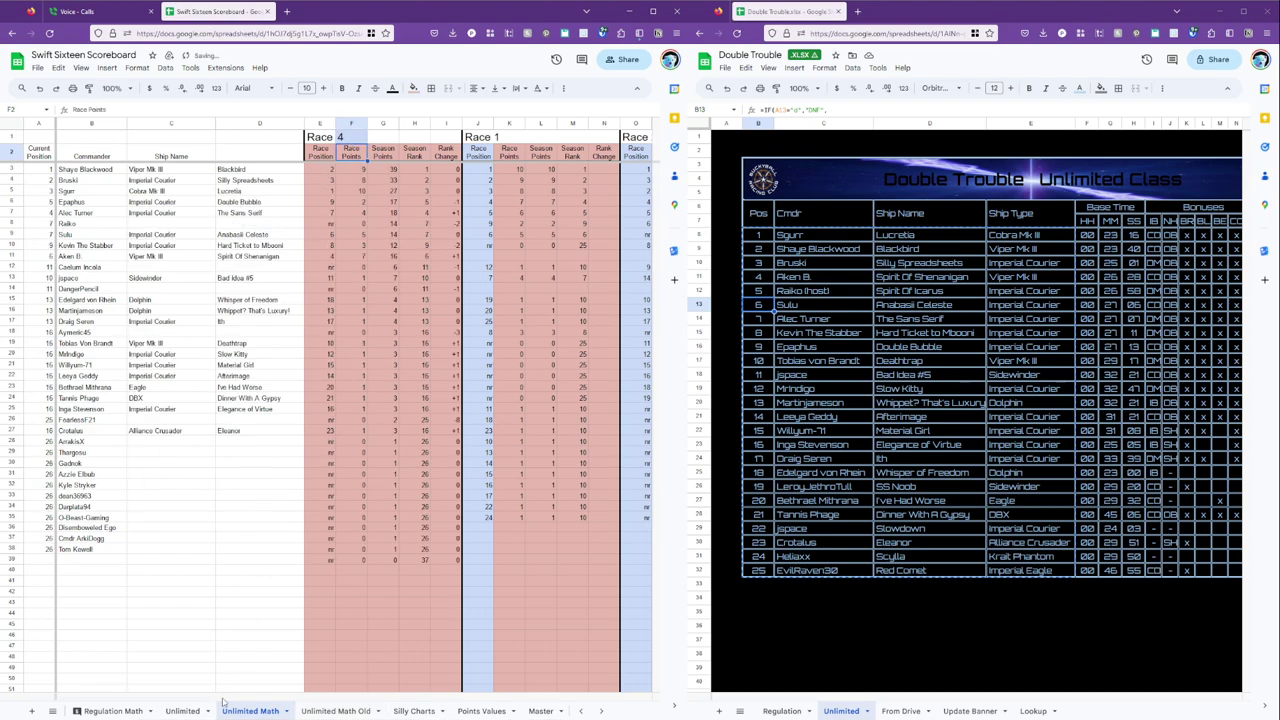
Review racers' position entries on the Race 4 Unlimited scoreboard.
click(182, 711)
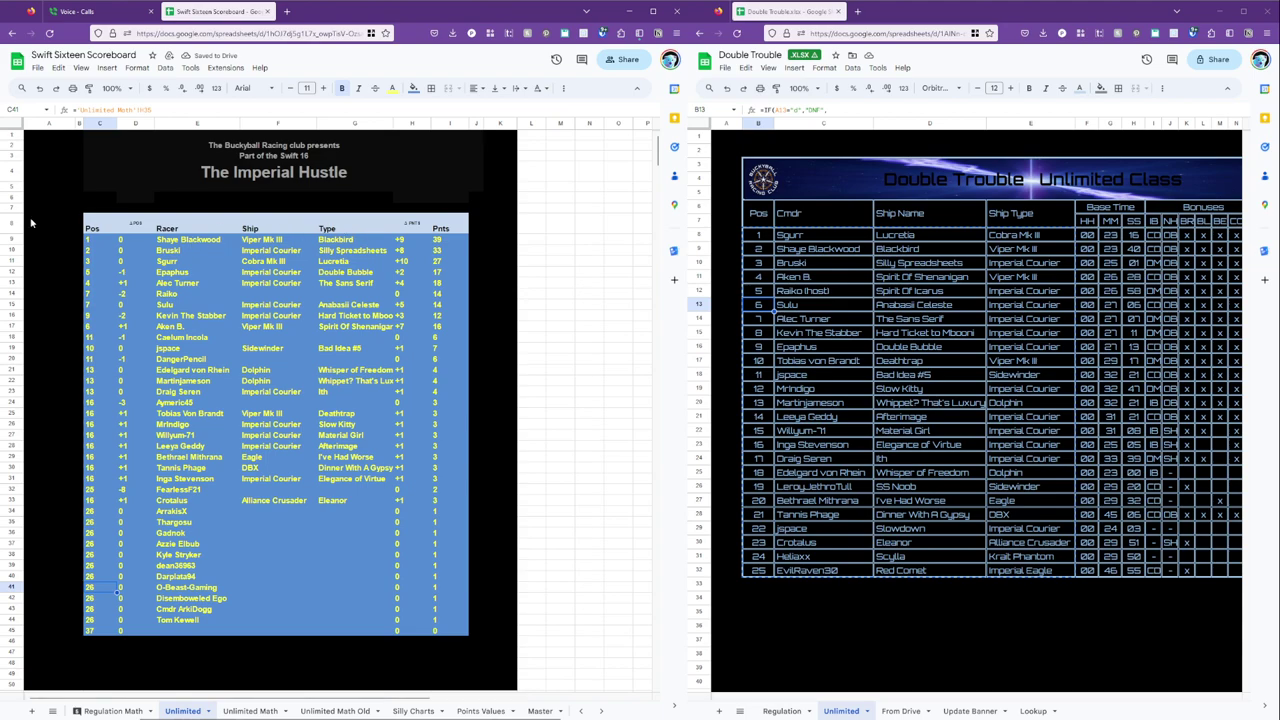
click(104, 250)
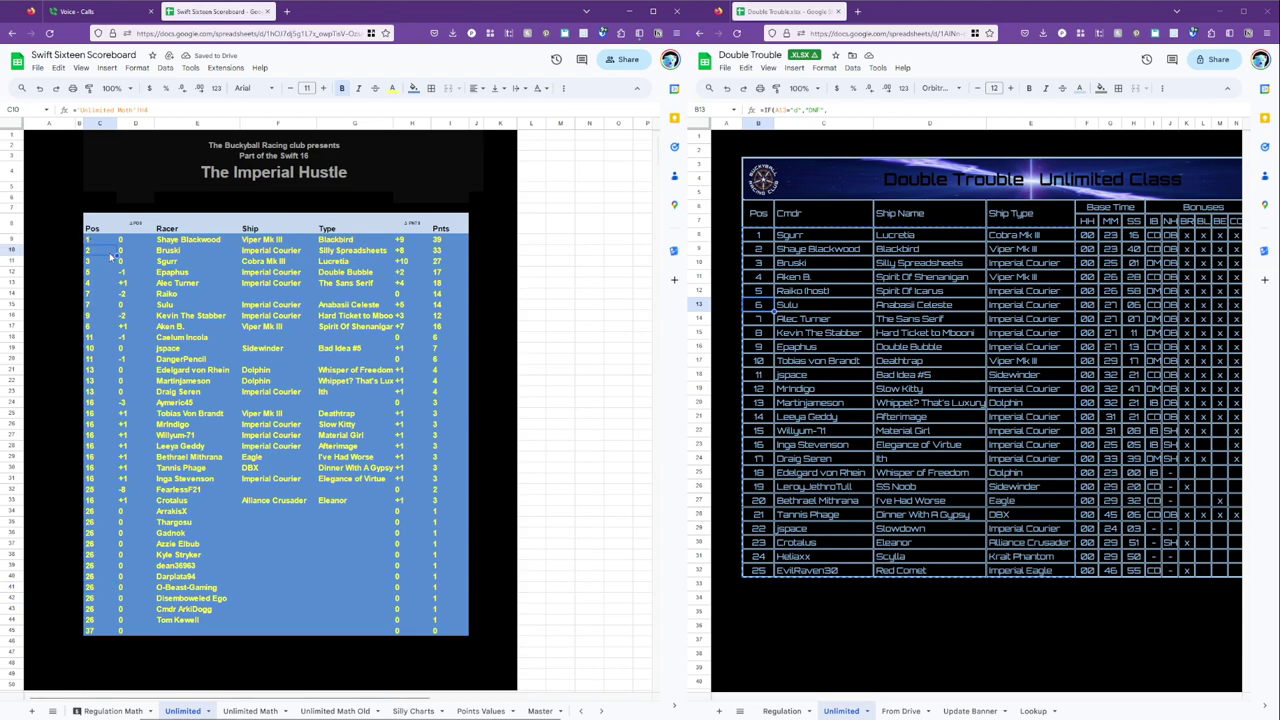
click(99, 490)
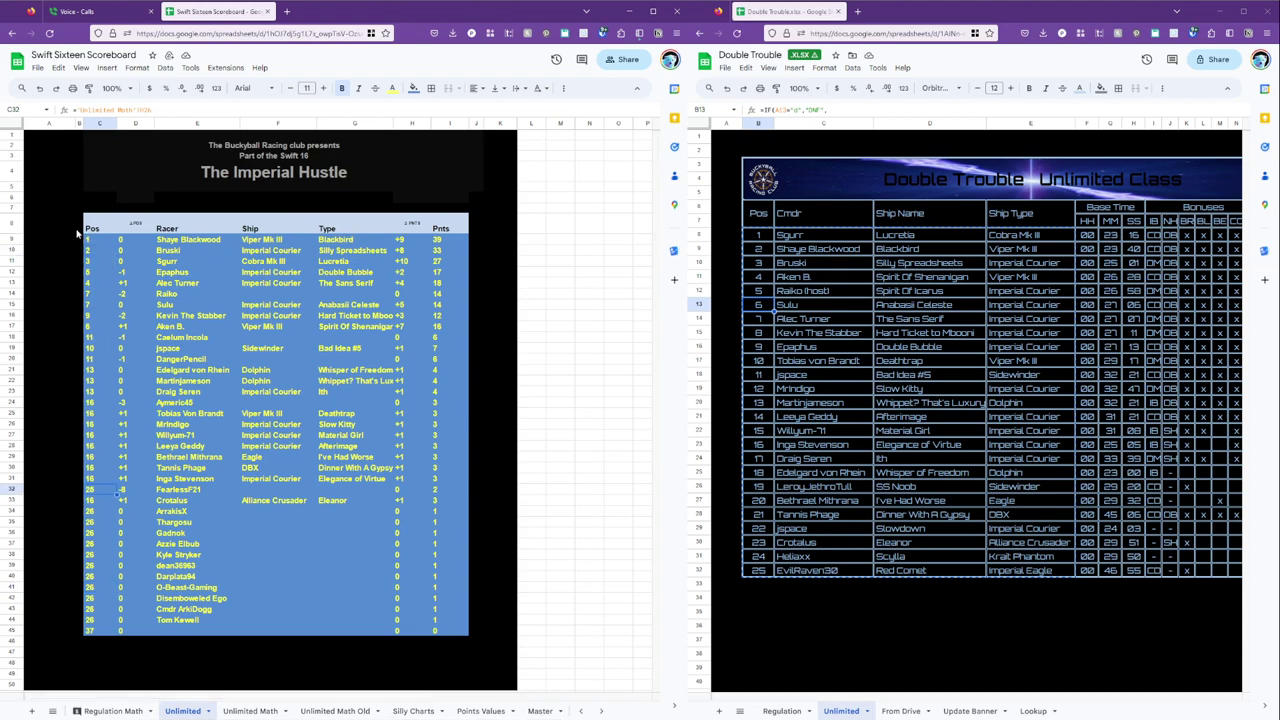
click(106, 240)
Sort scoreboard rows 9–45 A→Z by column C using advanced range sorting.
shift+click(450, 628)
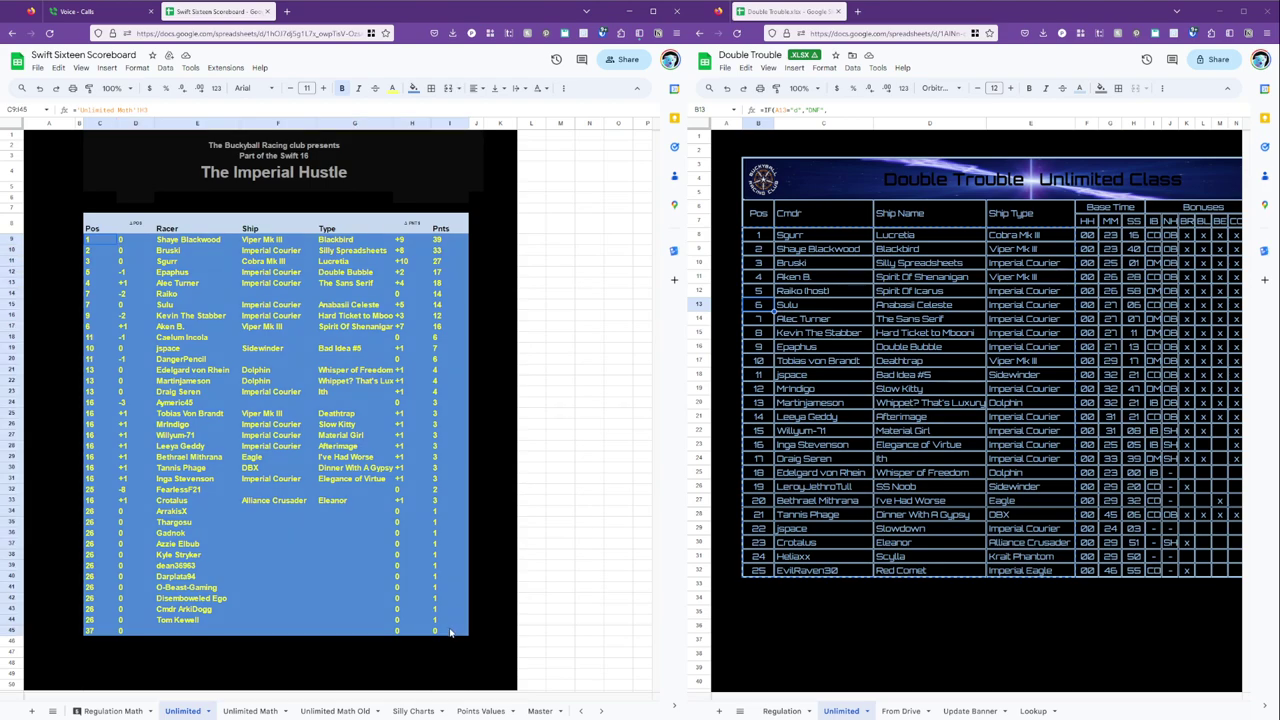
click(15, 240)
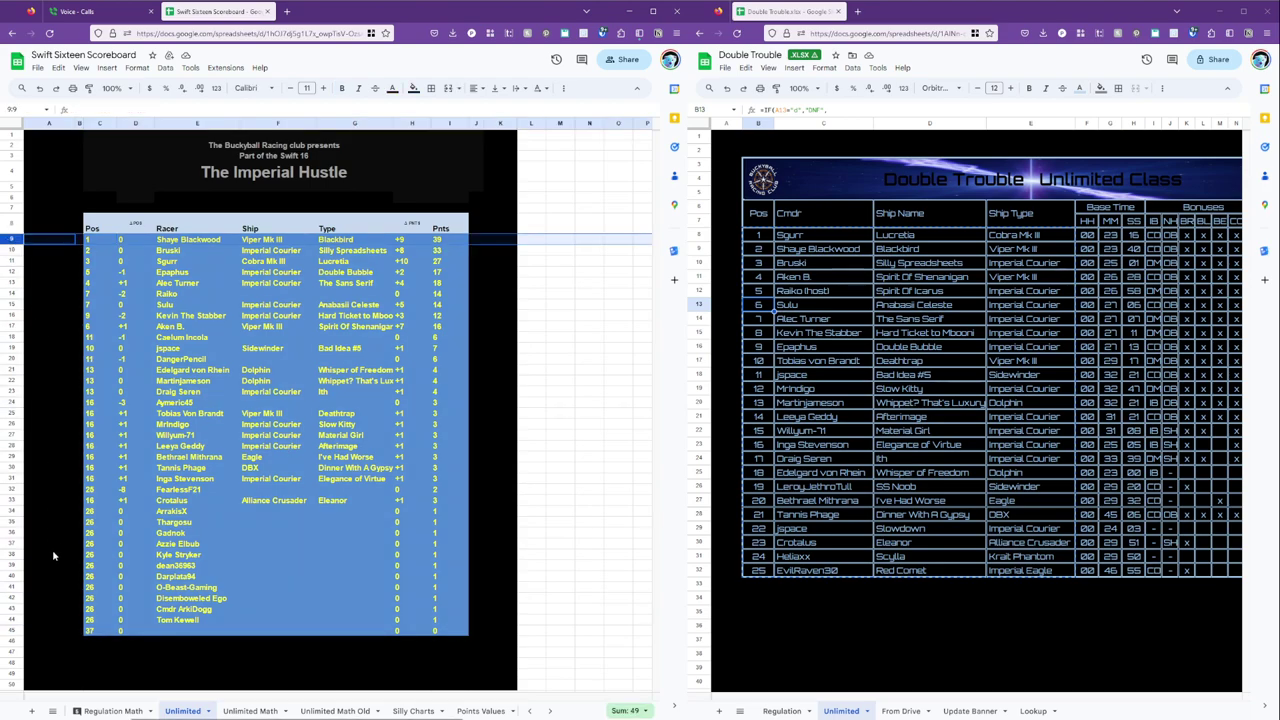
shift+click(14, 630)
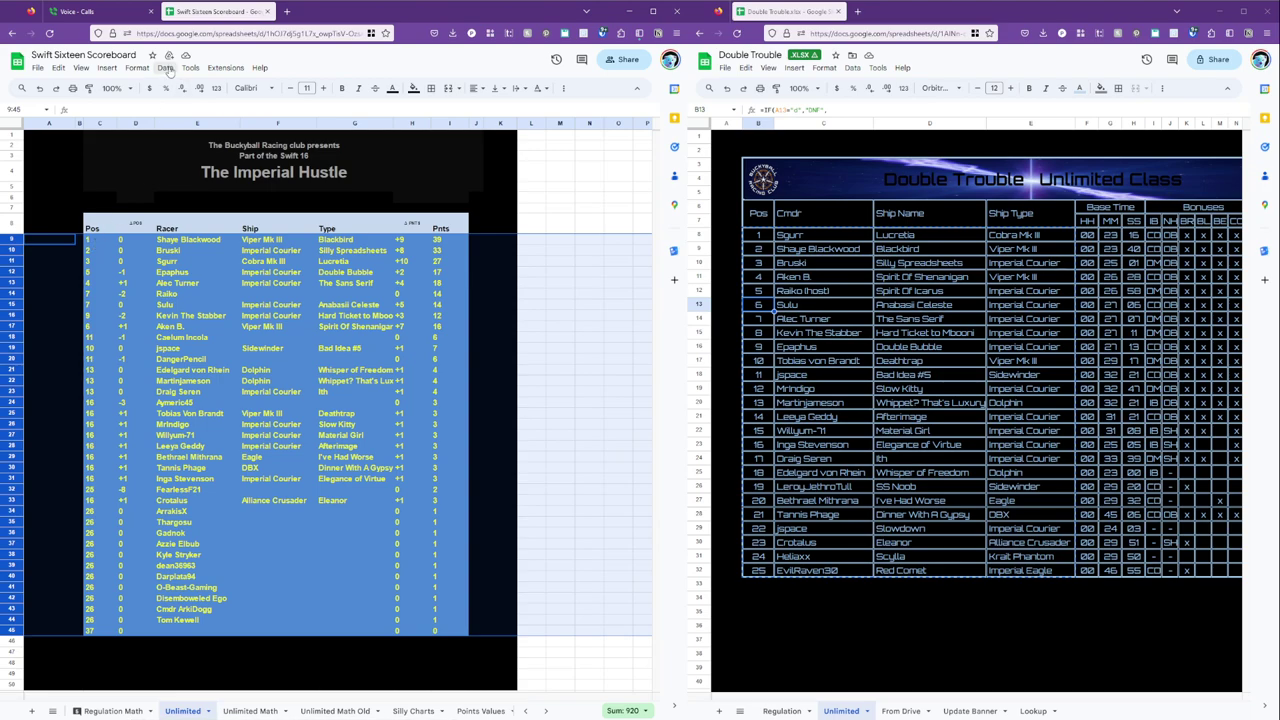
click(167, 68)
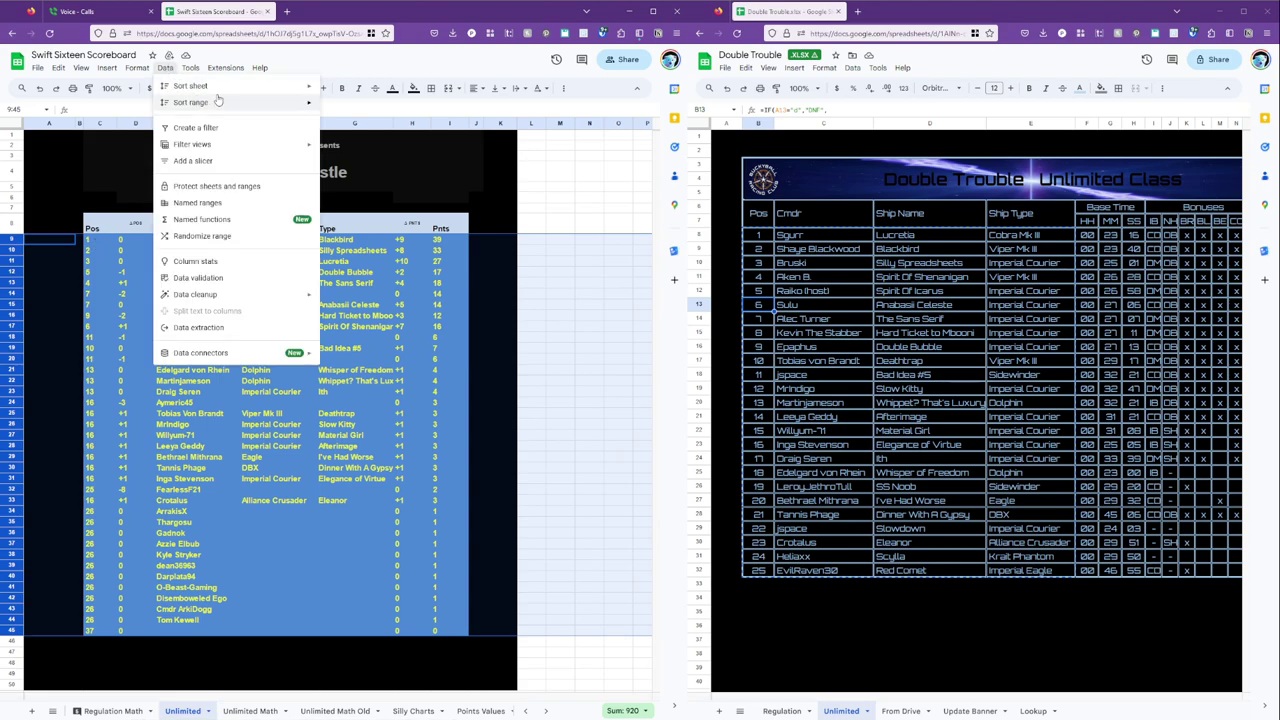
mouse_move(220, 103)
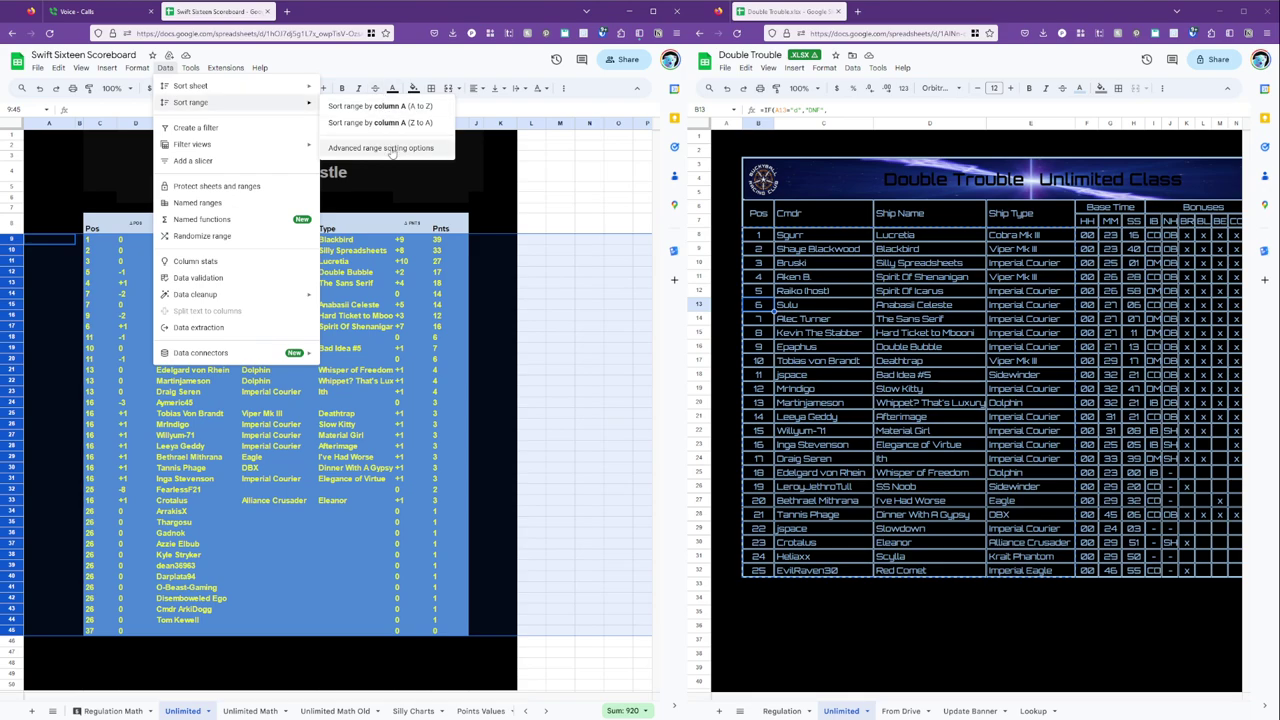
click(380, 147)
click(289, 370)
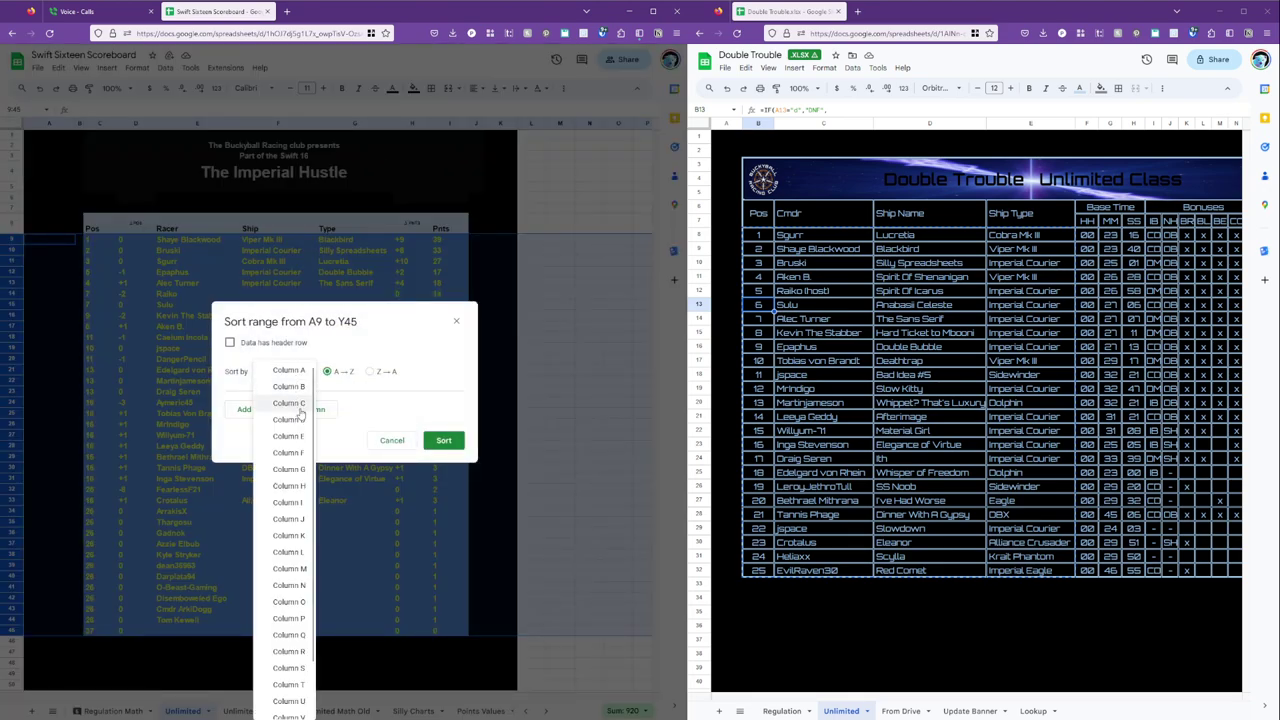
click(295, 404)
click(443, 441)
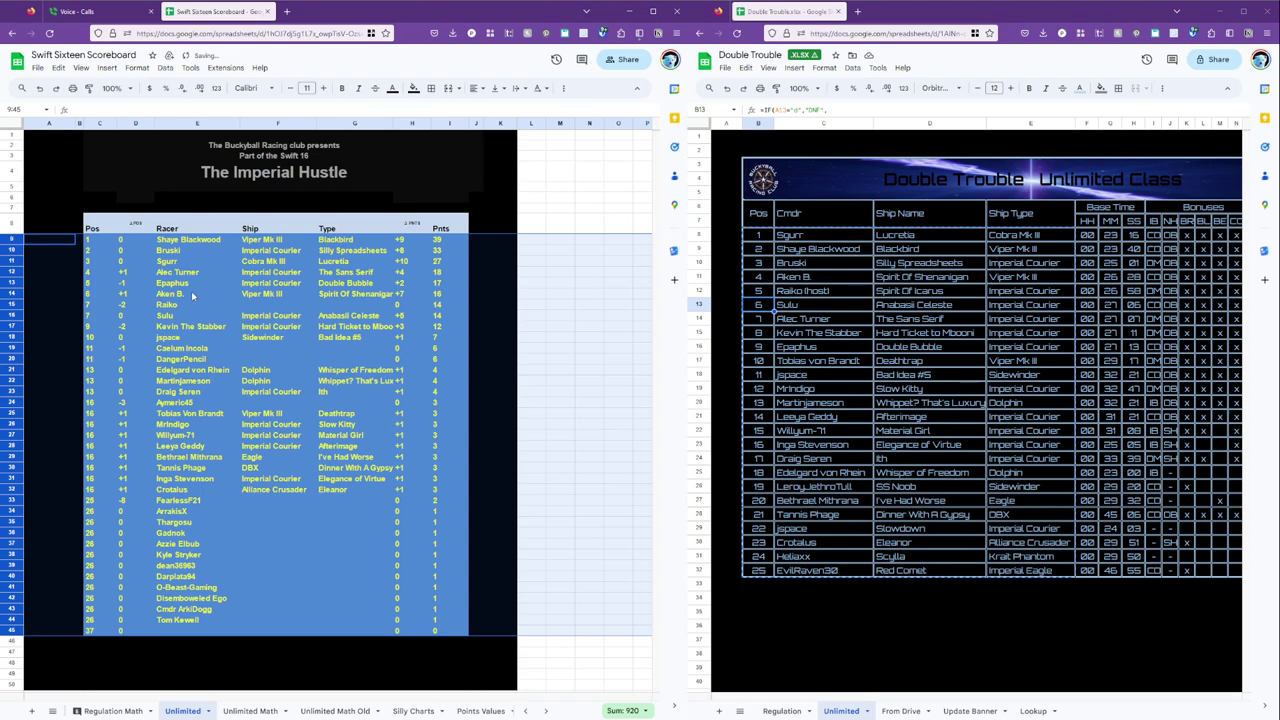
click(240, 710)
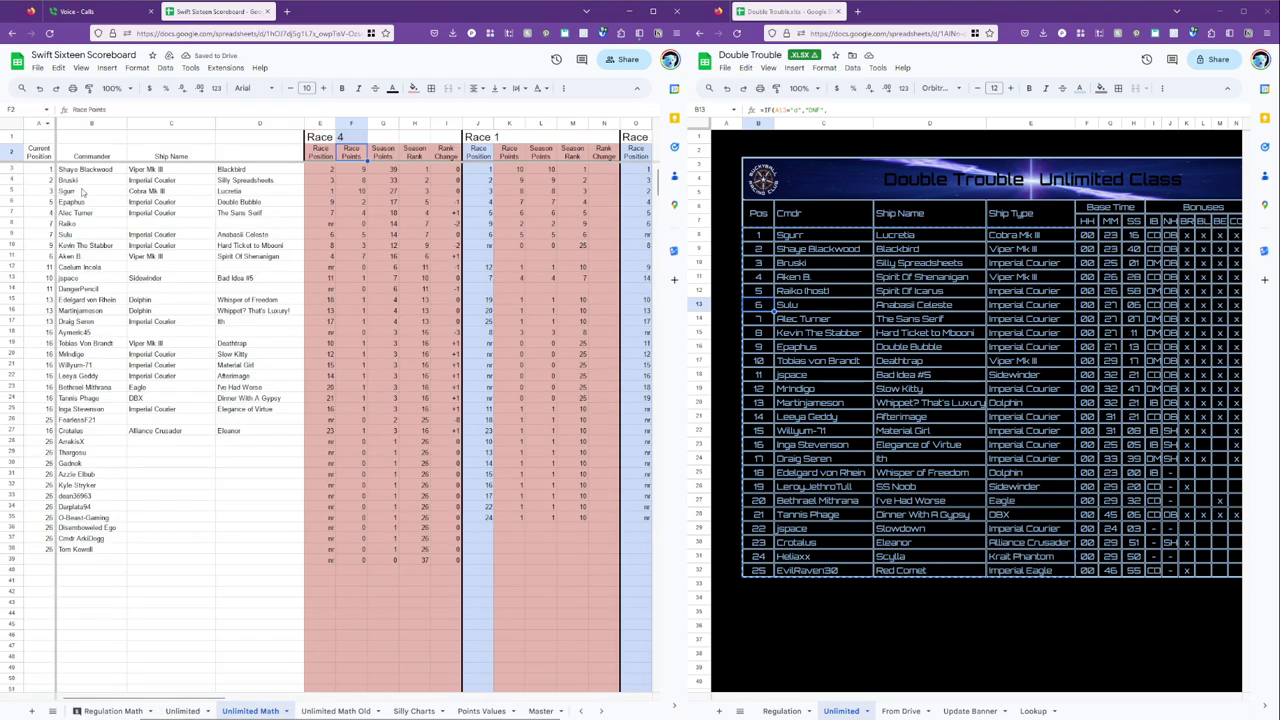
click(44, 169)
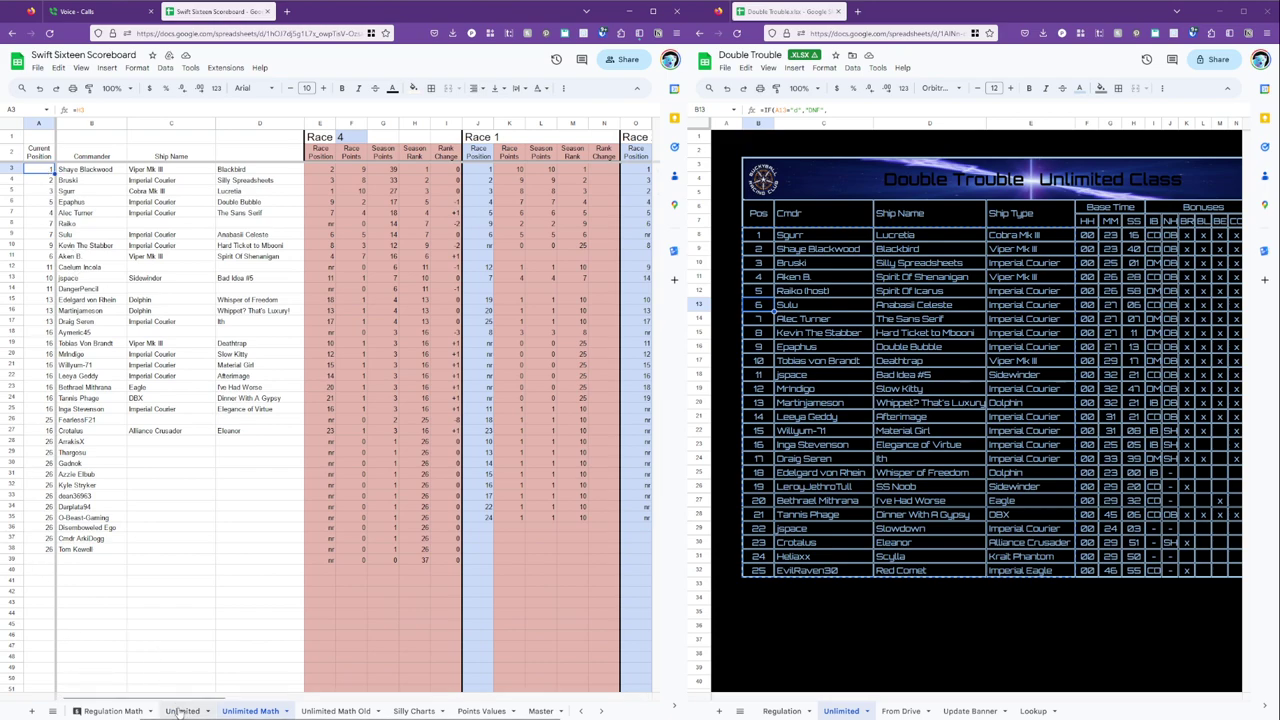
click(48, 313)
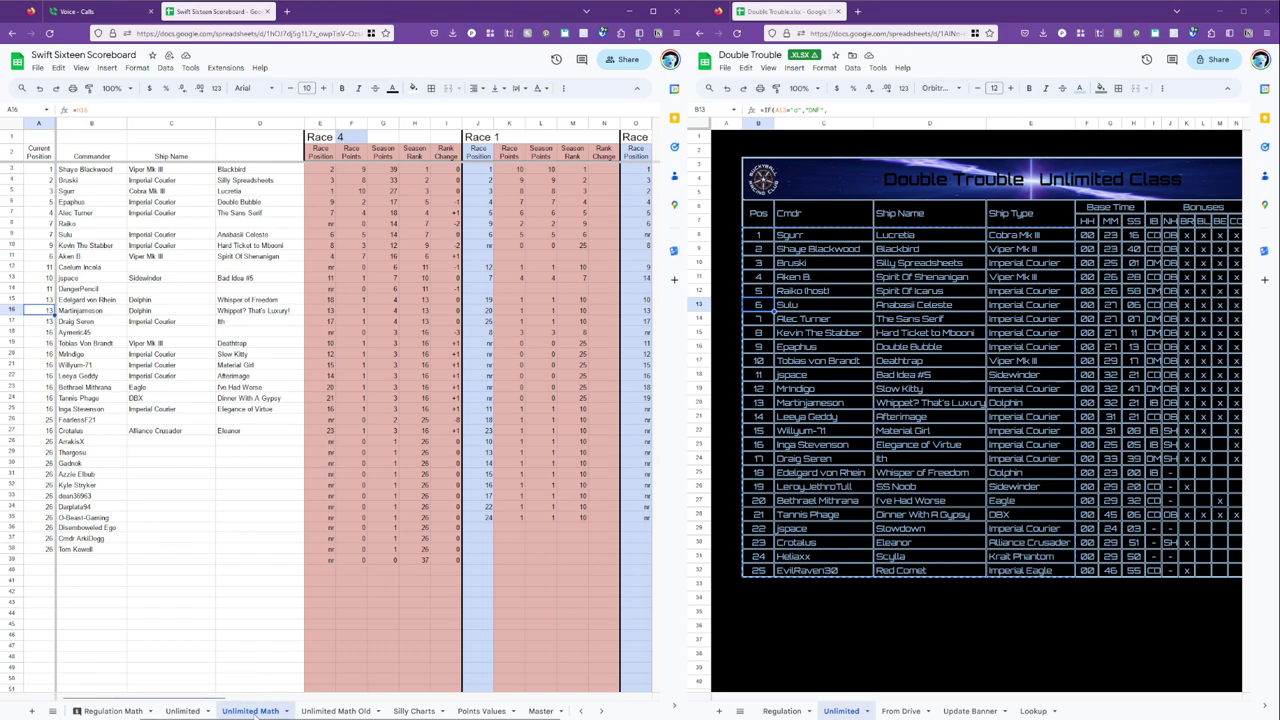
click(182, 711)
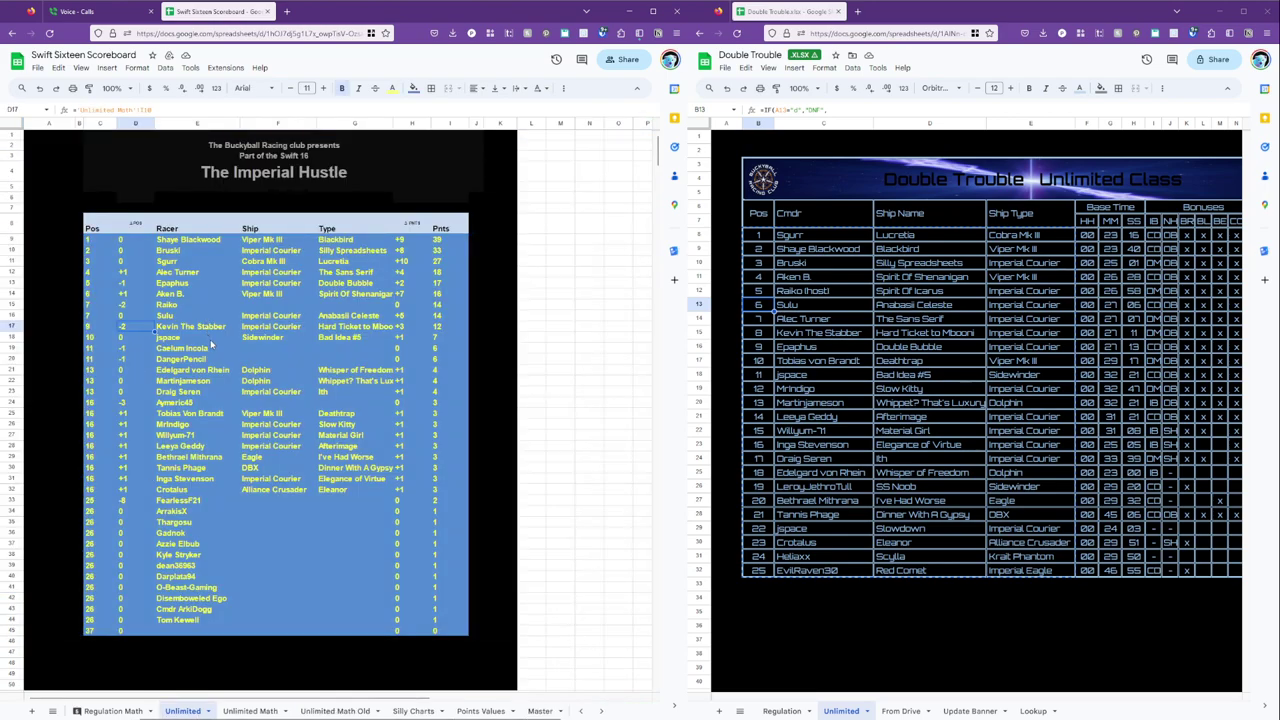
click(210, 339)
click(176, 426)
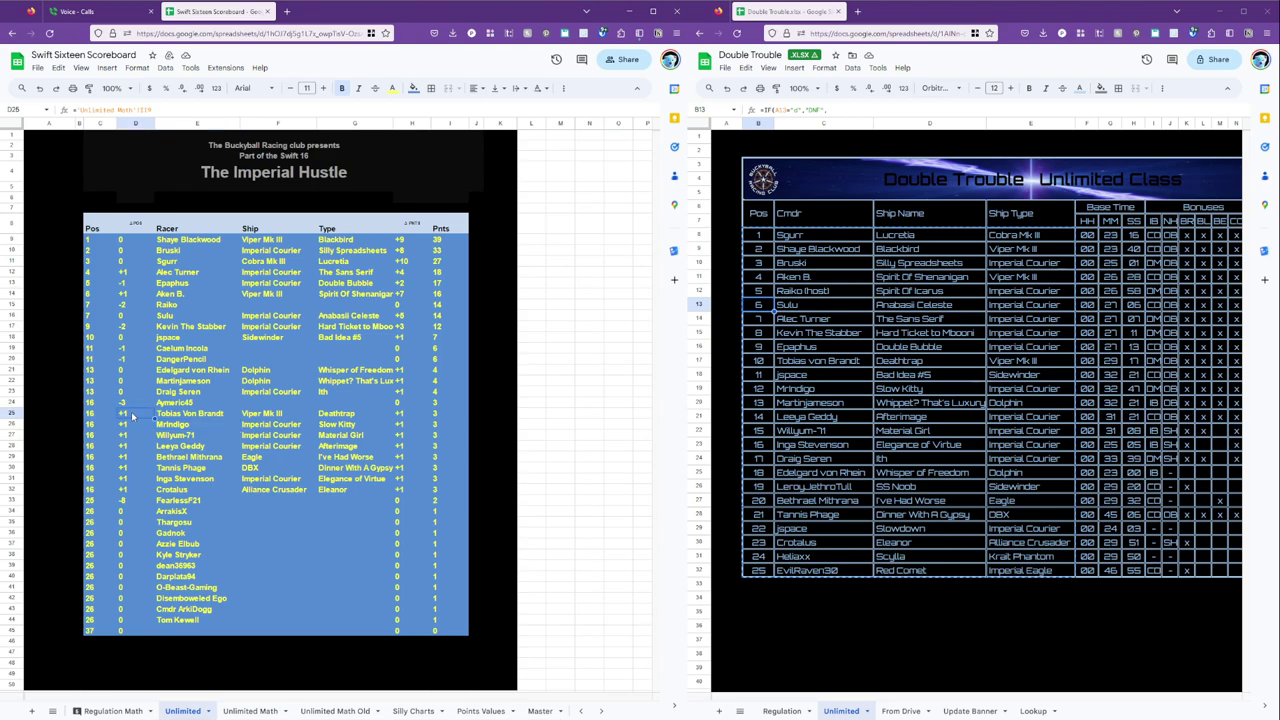
click(135, 251)
key(Up)
key(Left)
key(Down)
key(Down)
key(Down)
key(Down)
key(Down)
key(Down)
key(Down)
key(Down)
key(Down)
key(Down)
key(Down)
key(Down)
key(Down)
key(Down)
key(Down)
key(Down)
key(Down)
key(Down)
key(Down)
key(Down)
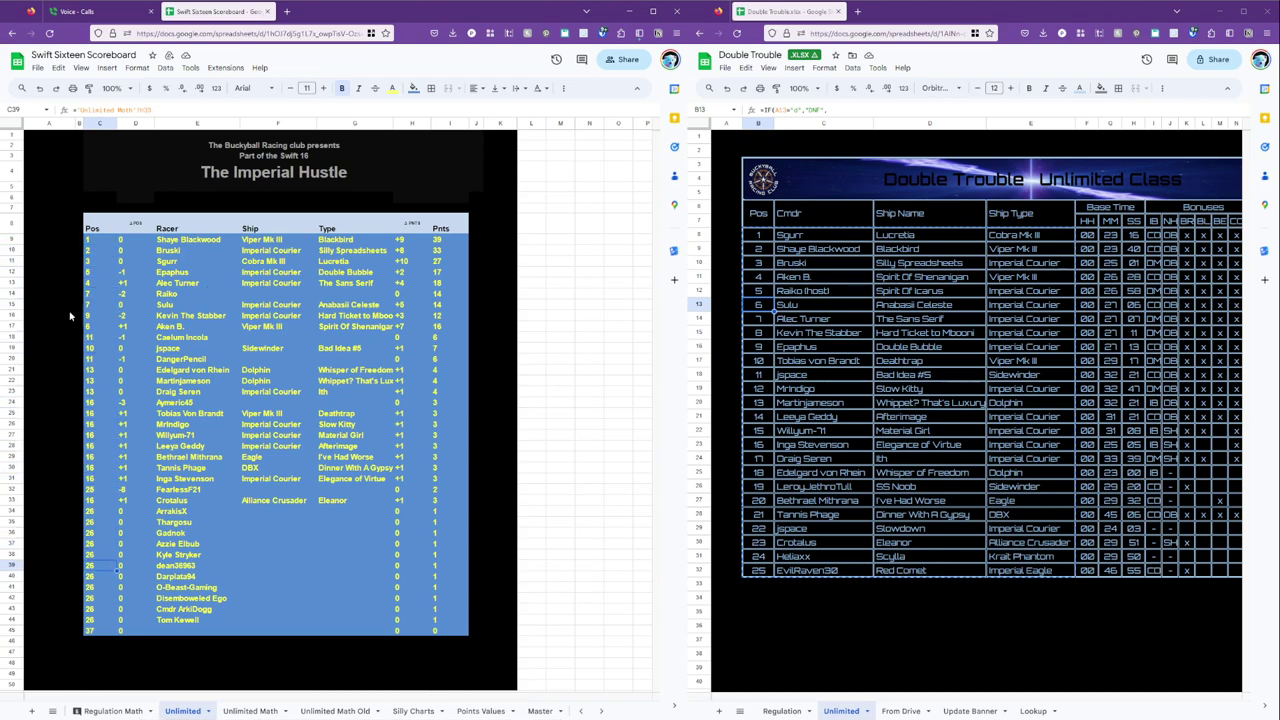
click(245, 711)
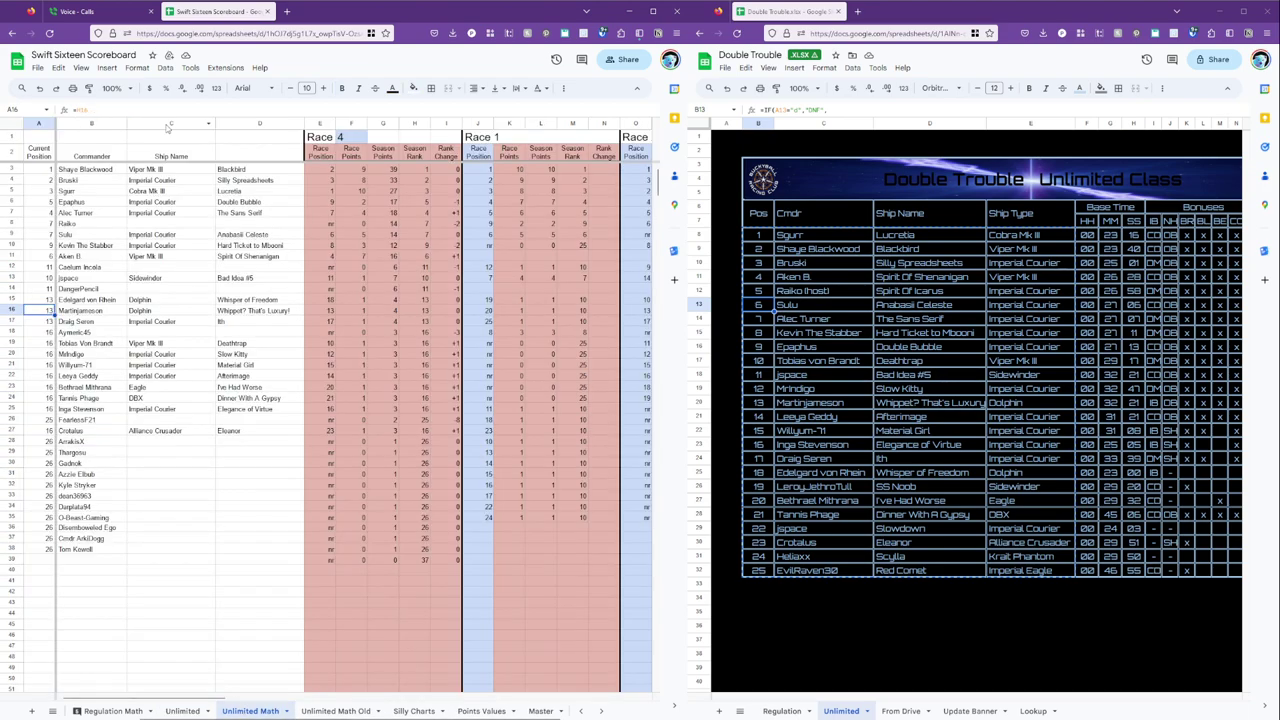
click(11, 169)
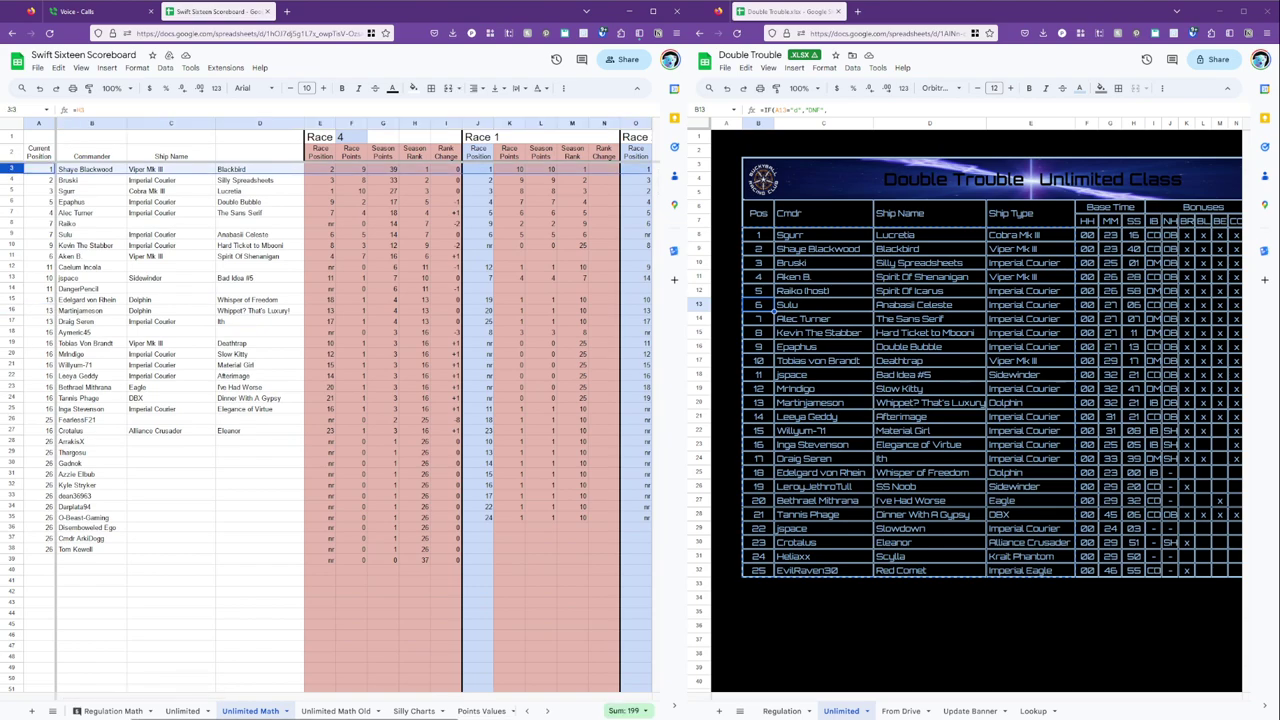
shift+click(10, 549)
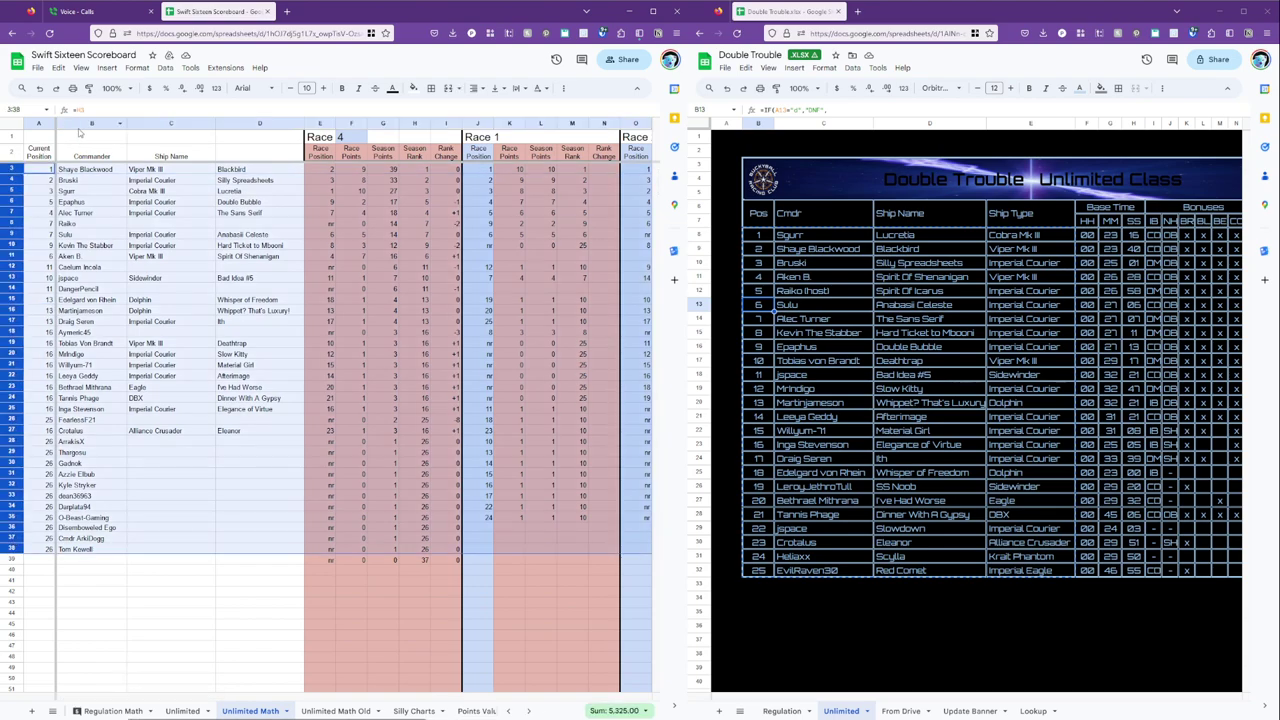
Sort the selected racer rows 3–38 by column A, A to Z.
click(165, 67)
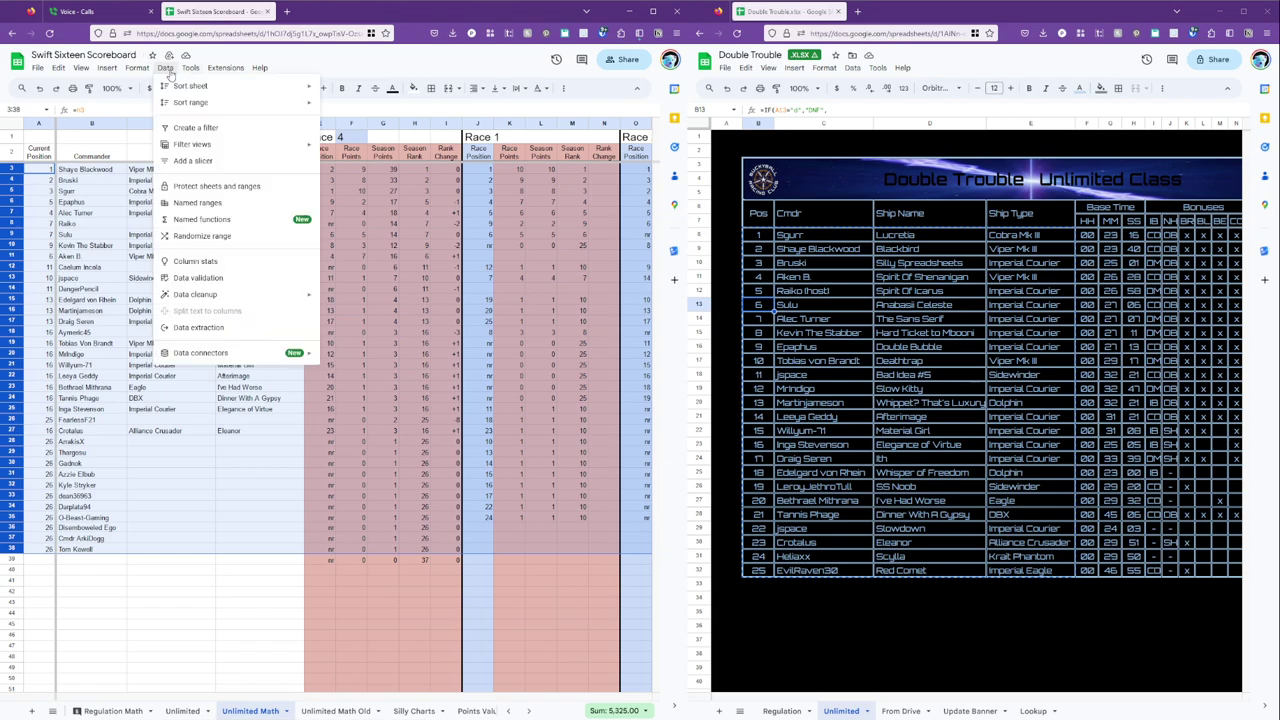
mouse_move(205, 104)
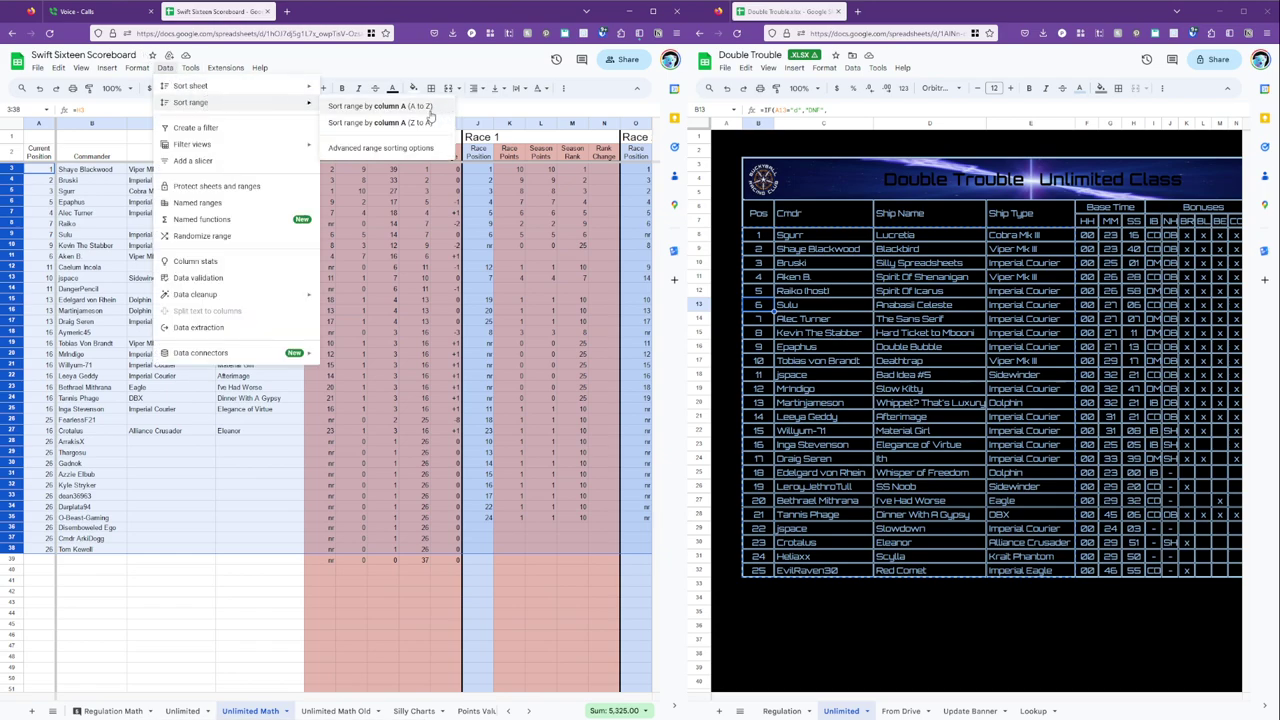
click(428, 106)
Check two racers' entries on the re-sorted Unlimited scoreboard.
click(183, 711)
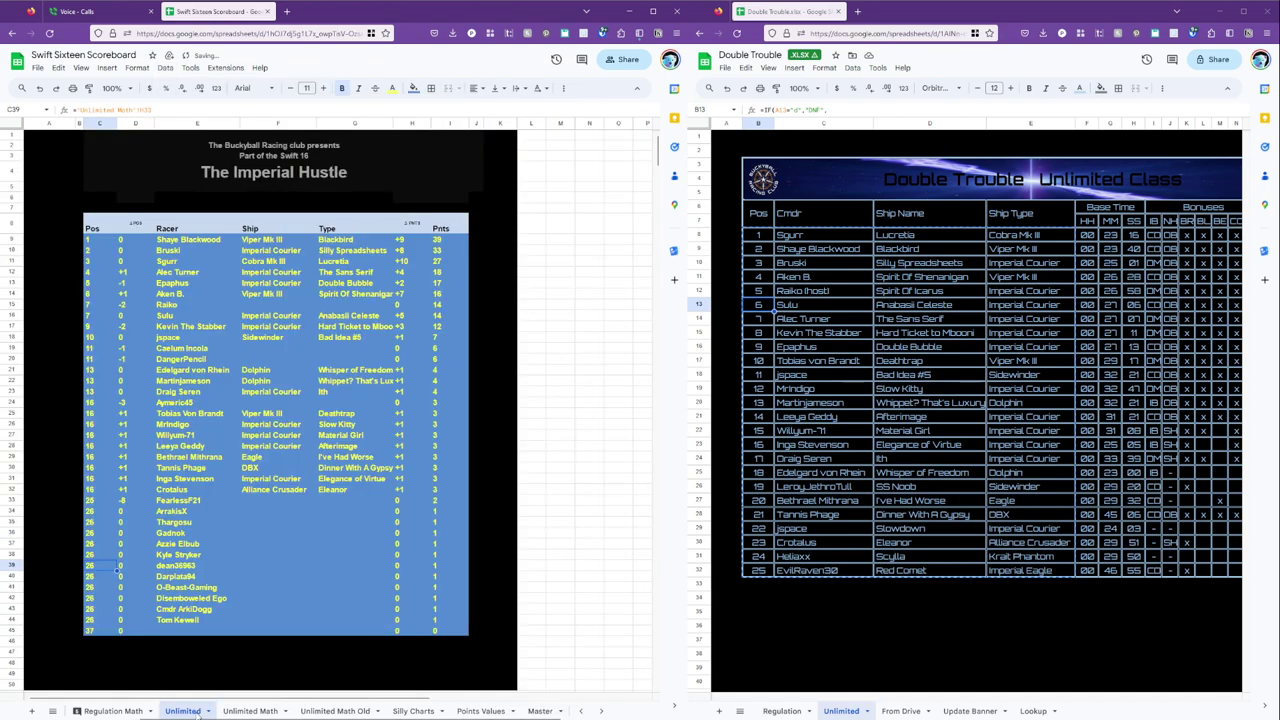
click(173, 340)
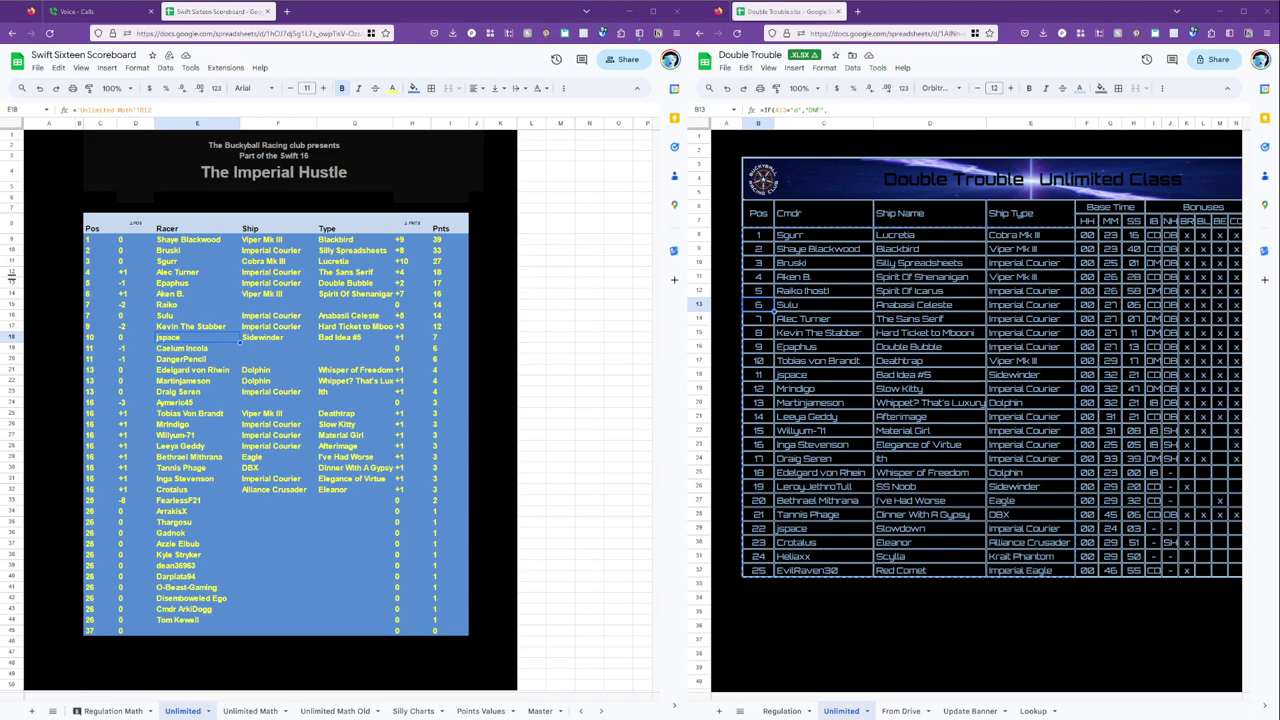
click(212, 308)
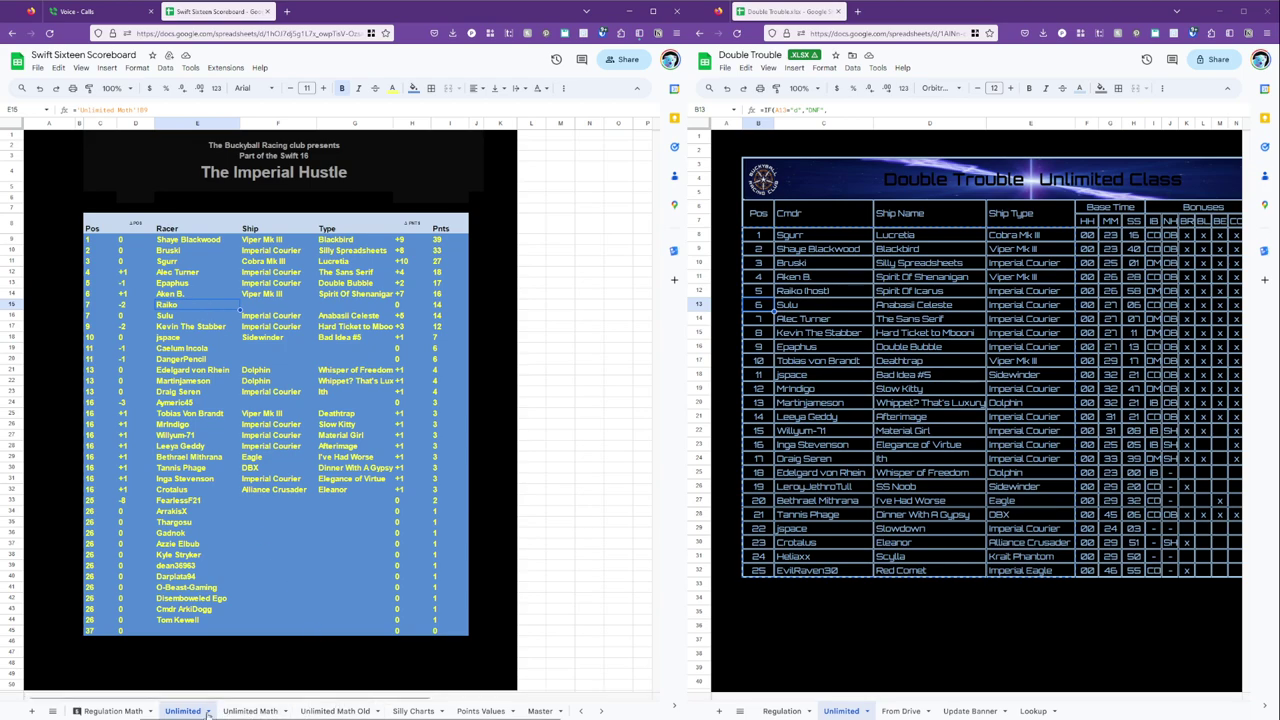
click(112, 711)
Return Regulation Math to the top and follow a racer's row from Race 2 to Race 4.
scroll(340, 451, down, 15)
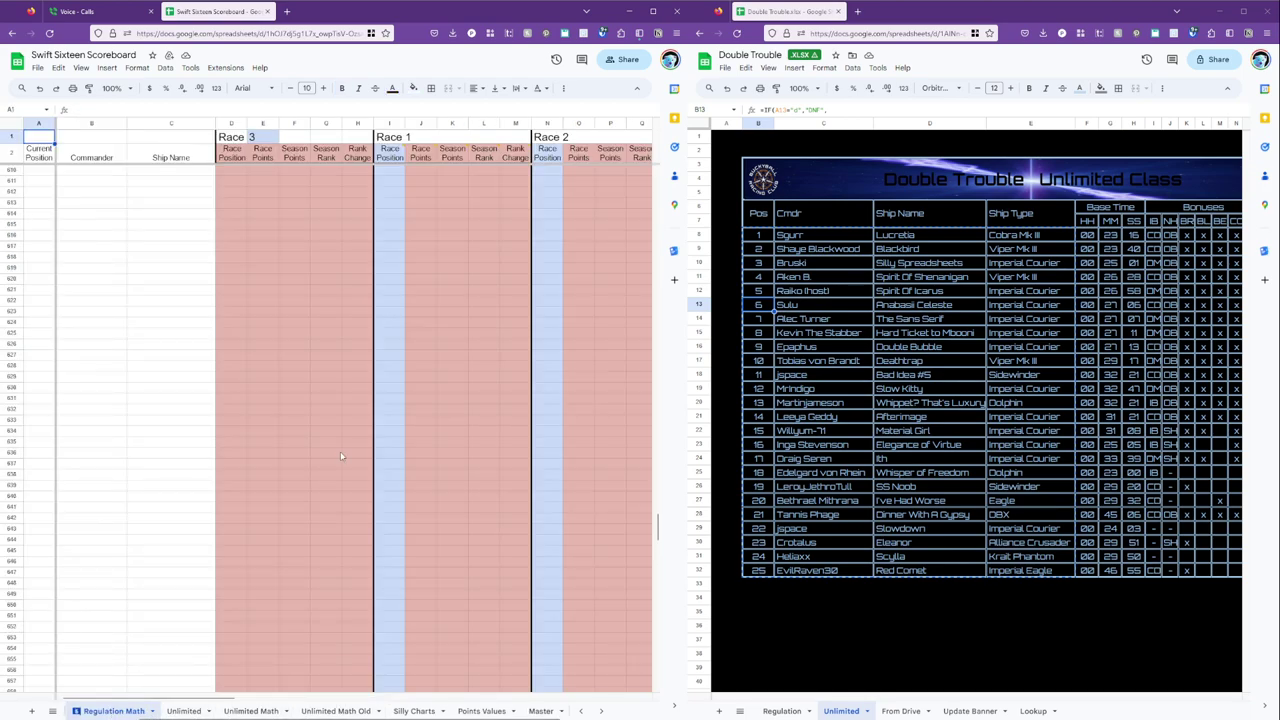
scroll(340, 456, down, 4)
scroll(340, 456, up, 20)
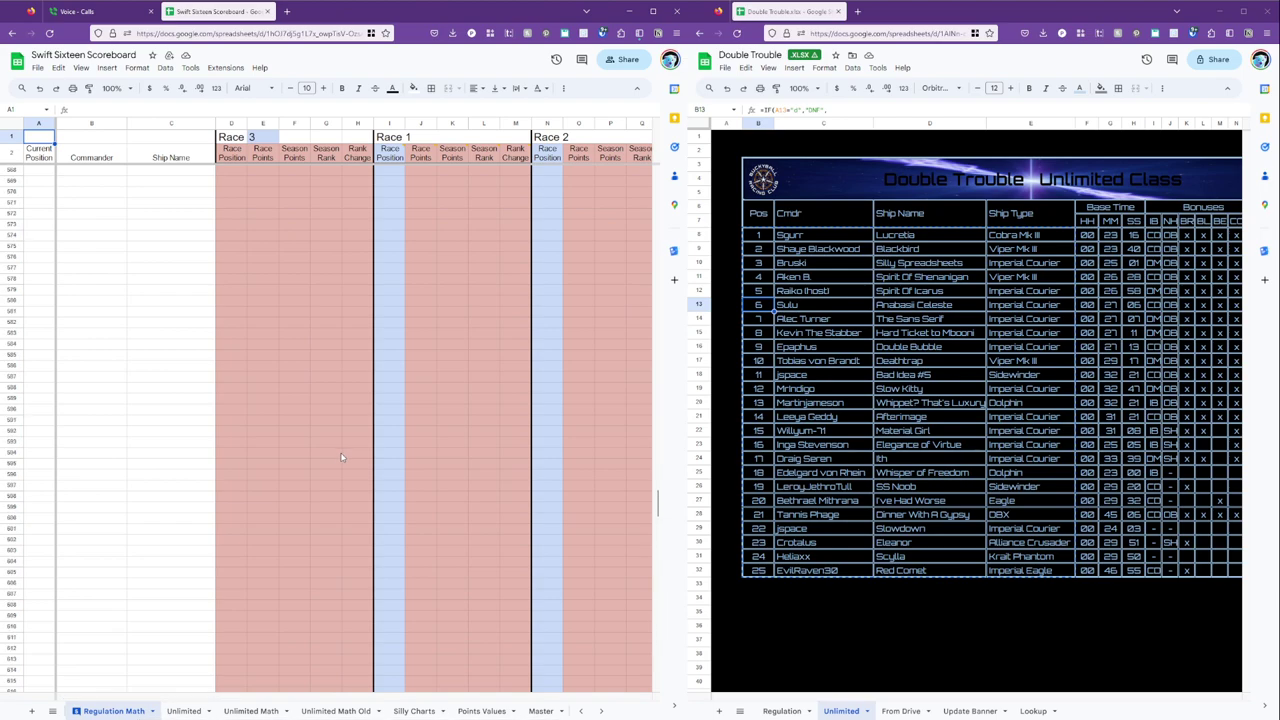
scroll(340, 457, up, 20)
scroll(340, 457, up, 9)
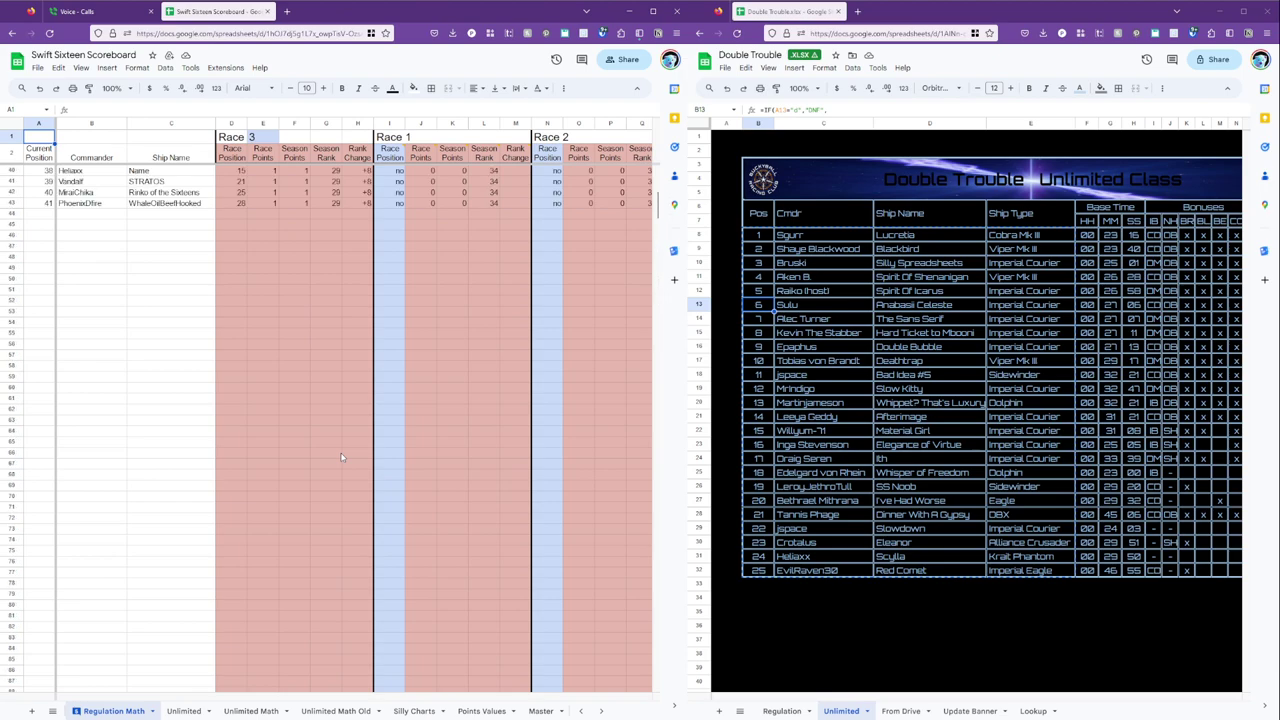
click(586, 249)
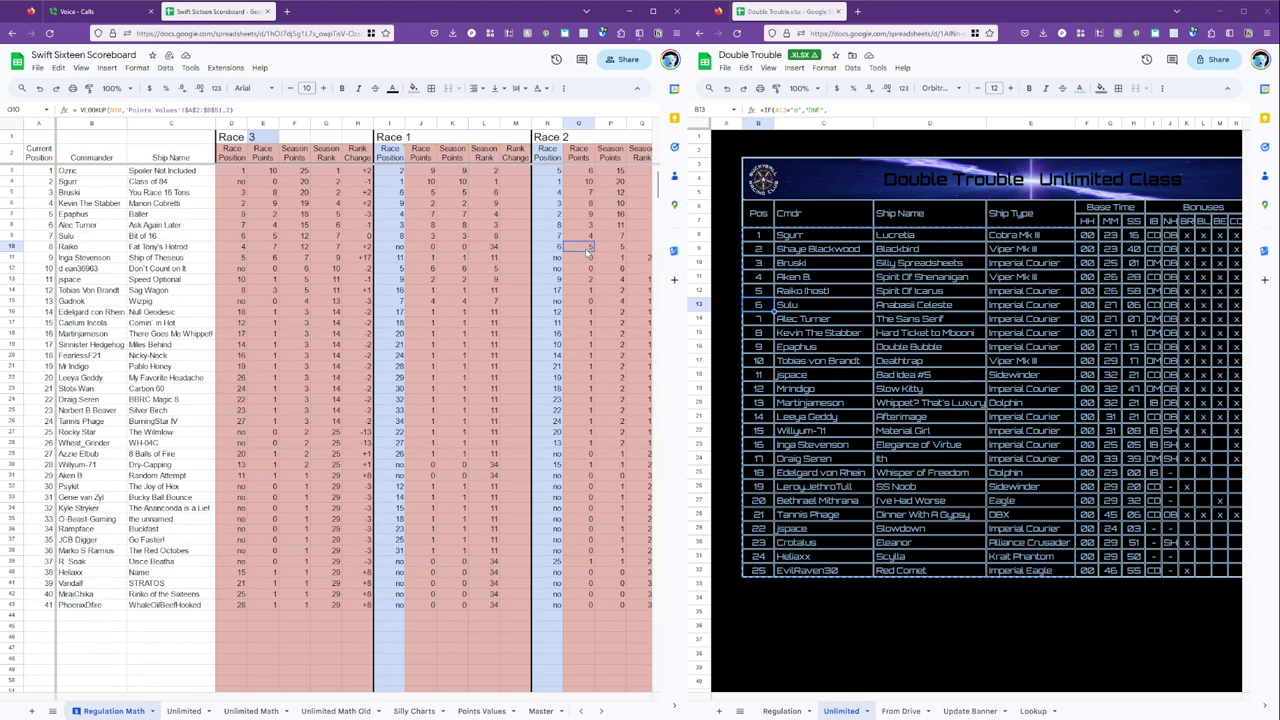
key(Right)
key(Right)
key(Right)
key(Right)
key(Right)
key(Right)
key(Right)
key(Right)
key(Right)
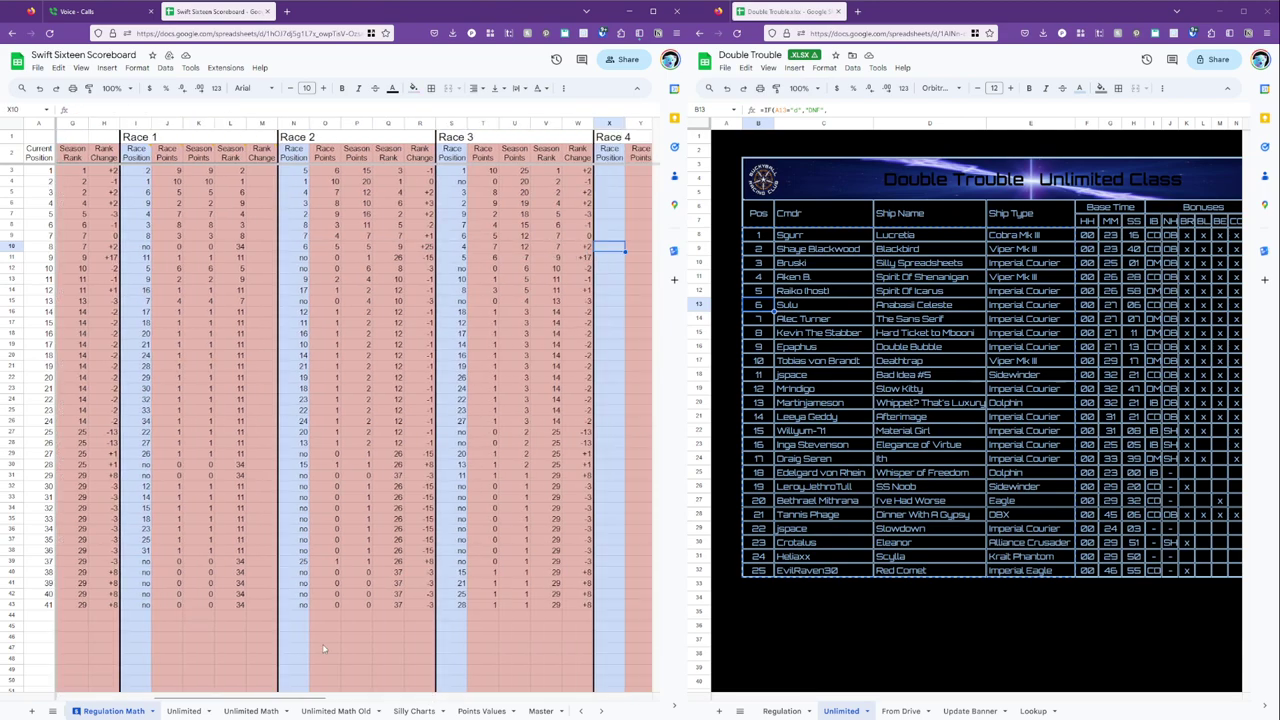
Inspect the Race 4 position VLOOKUP formulas in row 39 of Unlimited Math.
click(264, 712)
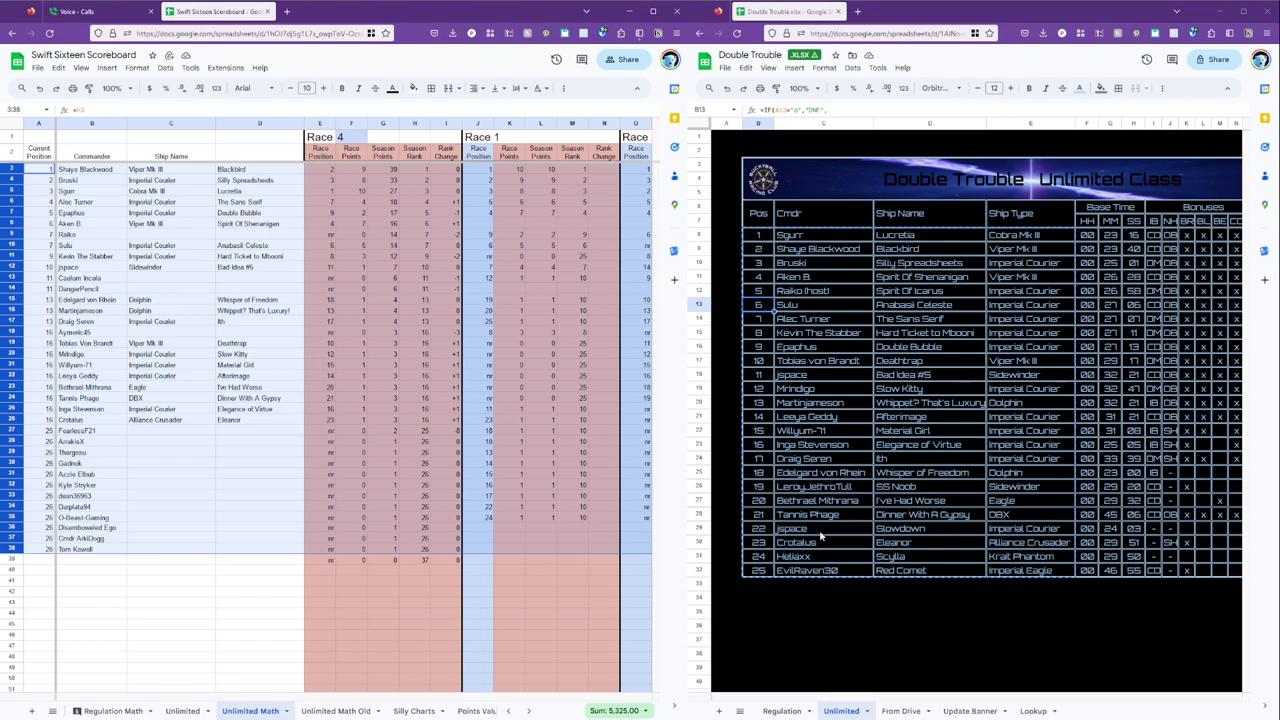
click(528, 574)
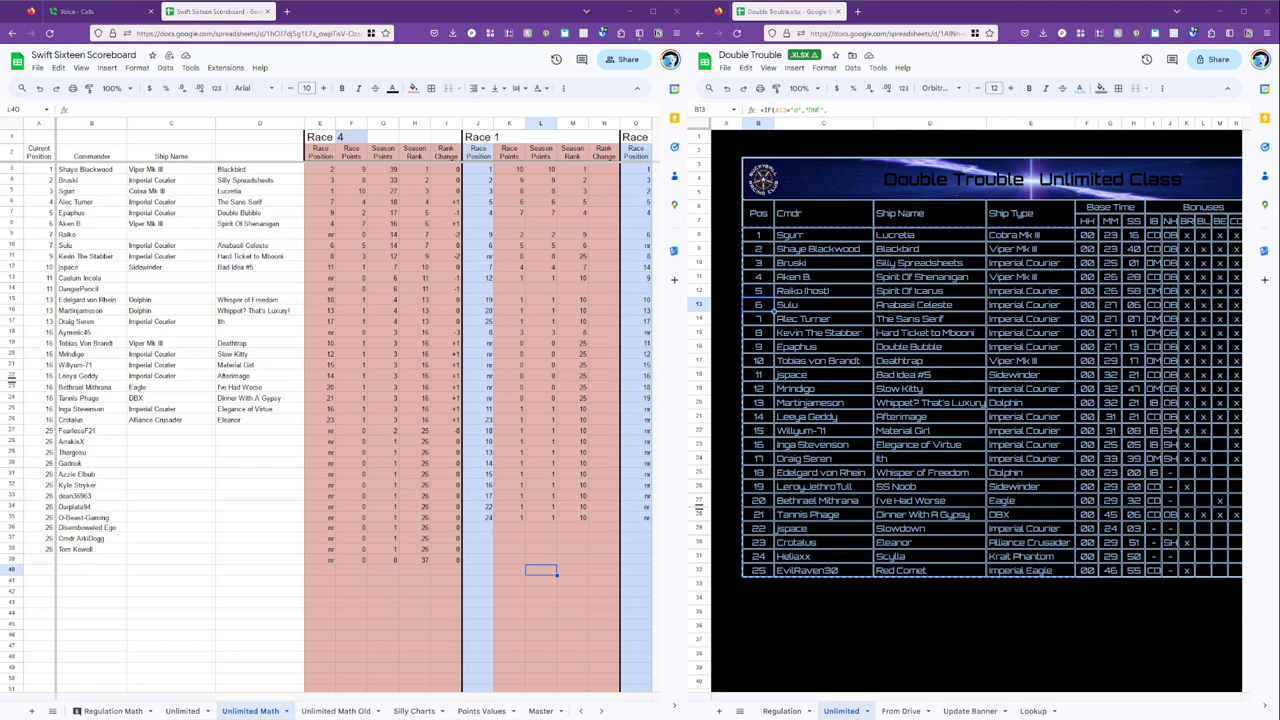
click(563, 563)
key(Right)
key(Right)
key(Right)
key(Right)
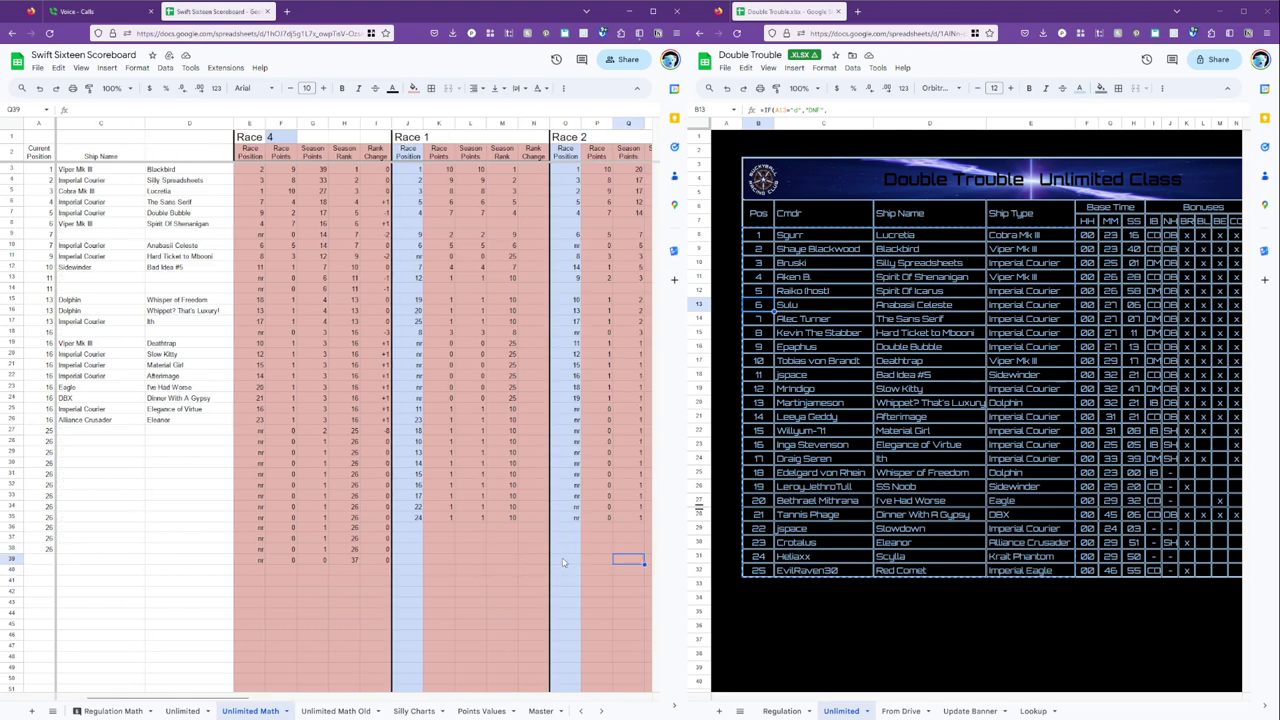
key(Right)
key(Right)
key(Right)
key(Right)
key(Right)
key(Right)
key(Right)
key(Right)
key(Right)
key(Right)
key(Right)
key(Right)
key(Right)
key(Left)
click(453, 565)
Scroll down to the race result lists, checking the -37 Race 3 rank change.
scroll(459, 570, down, 2)
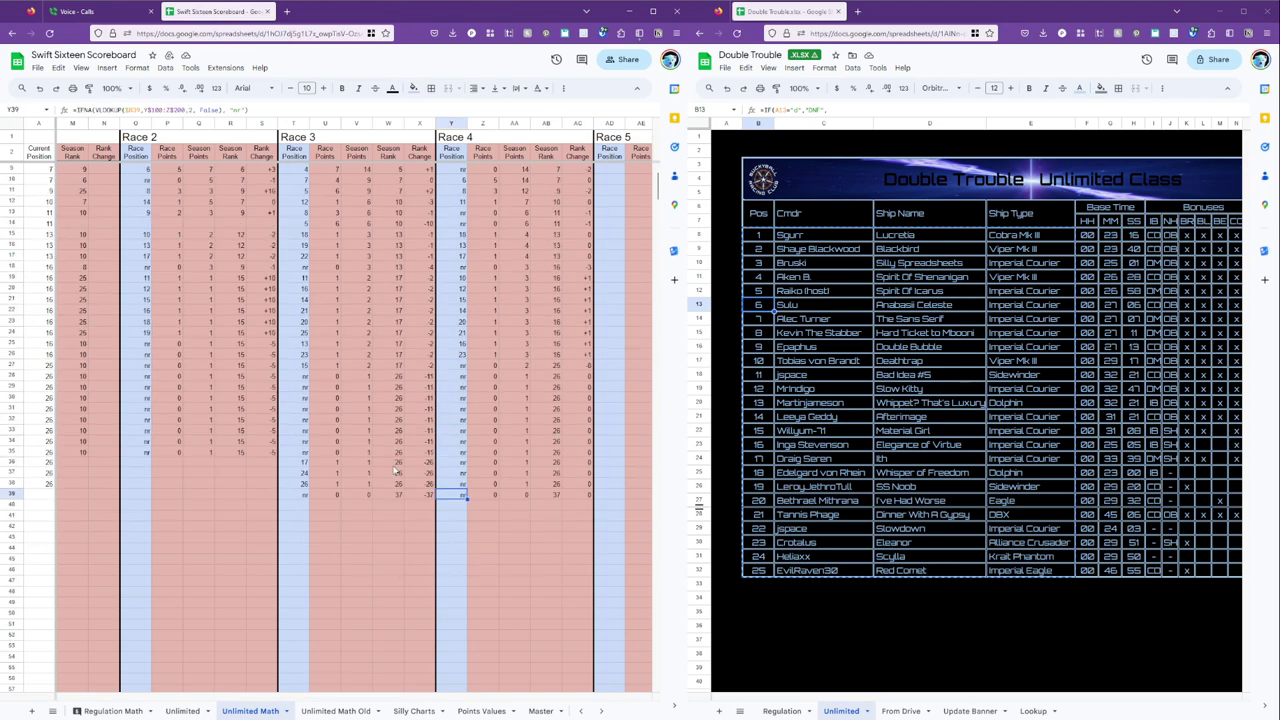
click(421, 495)
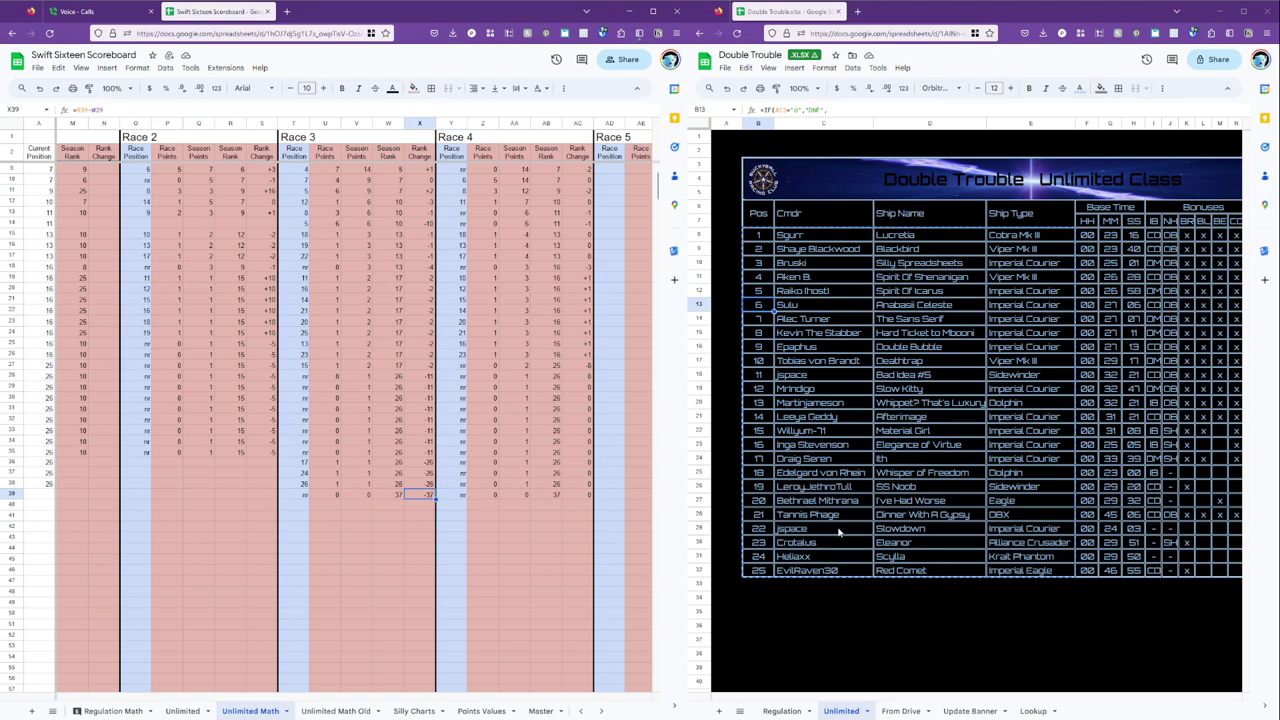
scroll(551, 580, down, 10)
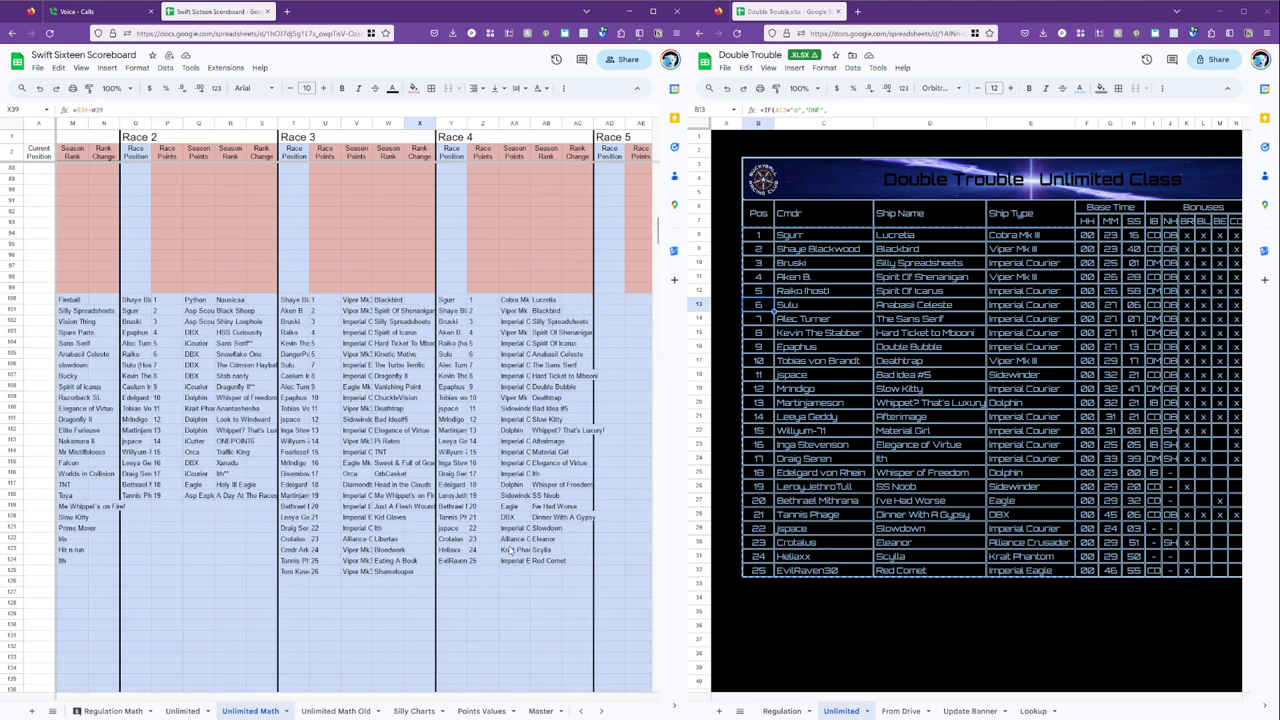
Step down column Y through the Race 4 positions to the host's result entry.
click(458, 496)
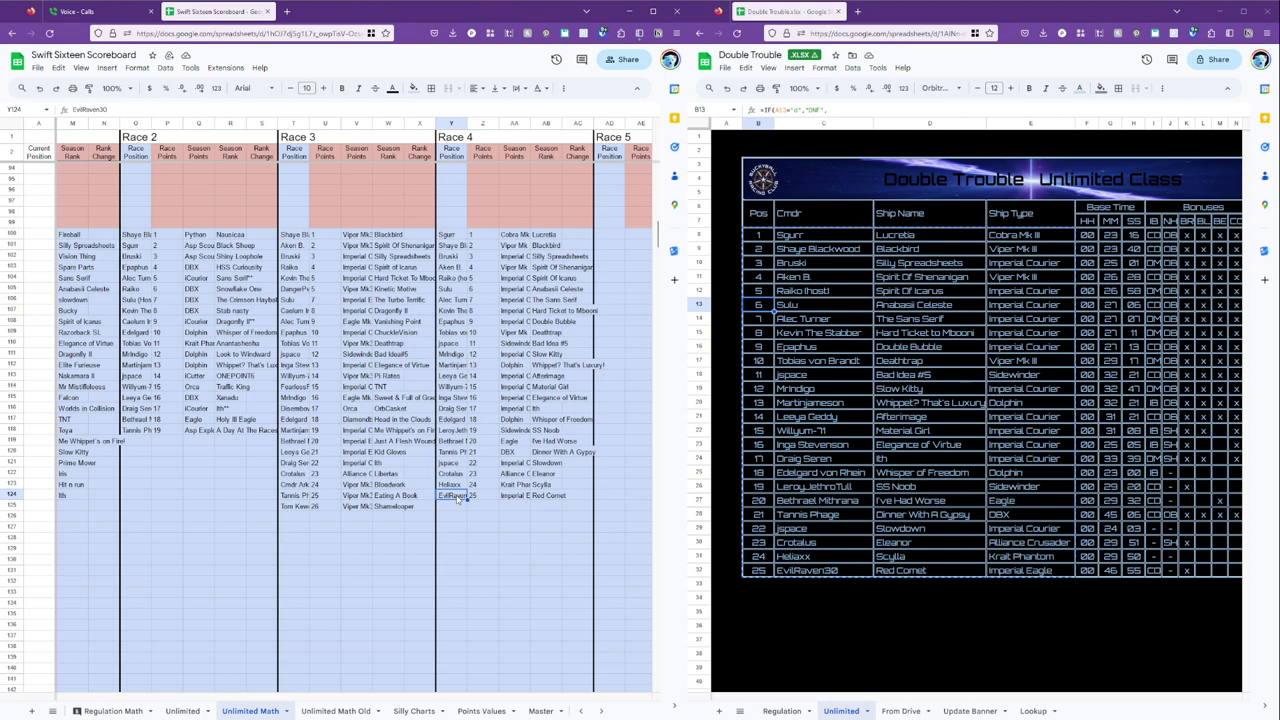
scroll(458, 494, up, 10)
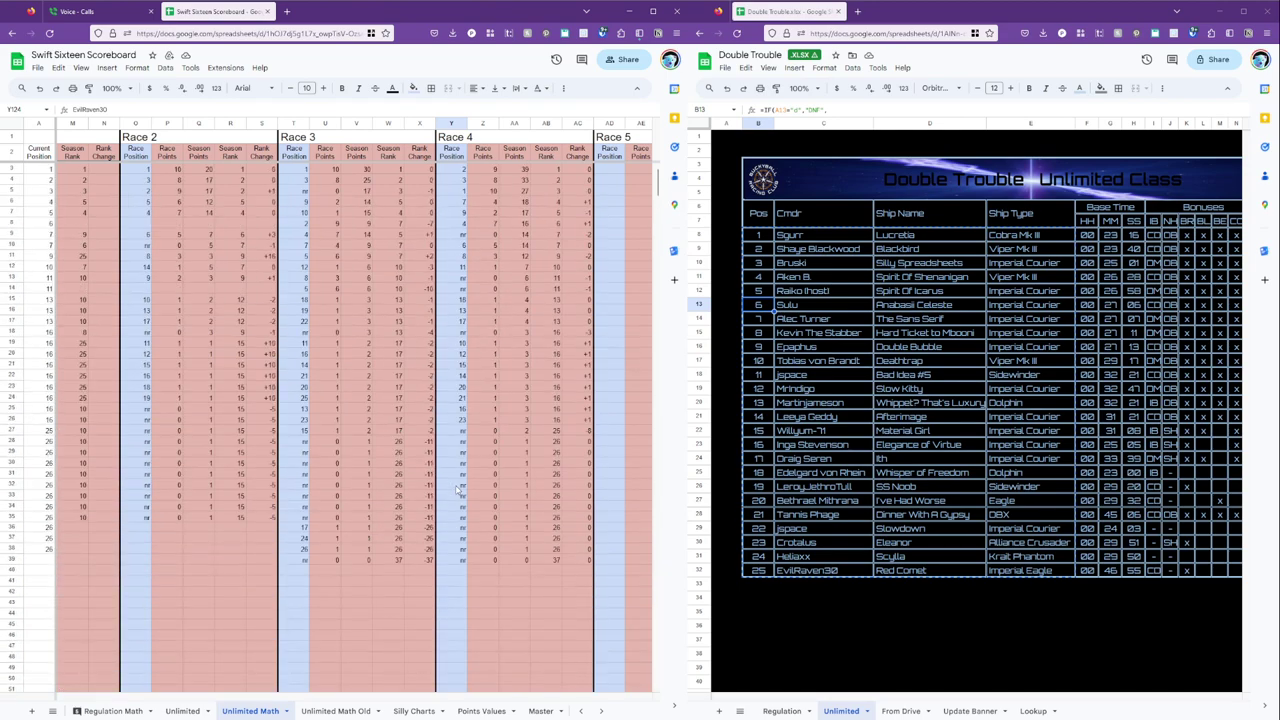
click(463, 169)
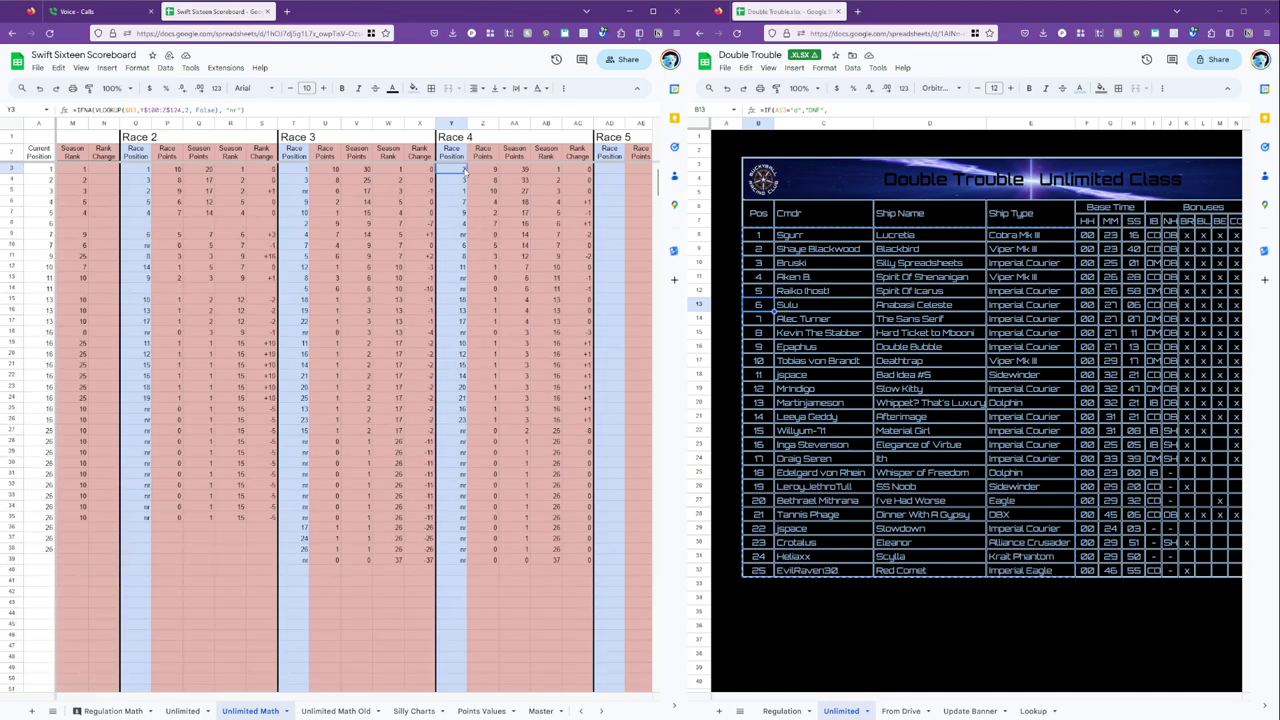
key(Down)
key(Down)
key(Up)
key(Up)
key(Down)
key(Down)
key(Down)
key(Down)
key(Down)
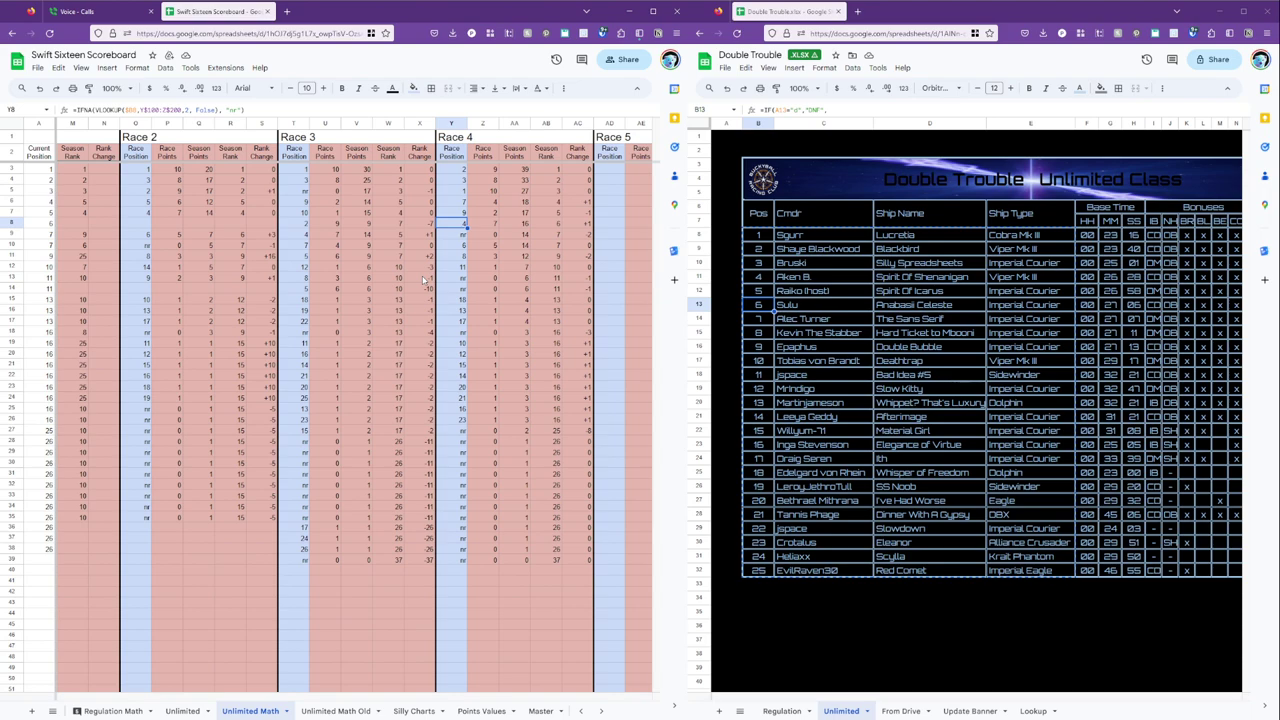
key(Down)
key(Down)
key(Down)
key(Down)
key(Down)
key(Down)
key(Down)
key(Down)
key(Down)
key(Down)
key(Down)
key(Down)
key(Down)
key(Down)
key(Down)
key(Down)
key(Down)
key(Down)
key(Down)
key(Down)
key(Down)
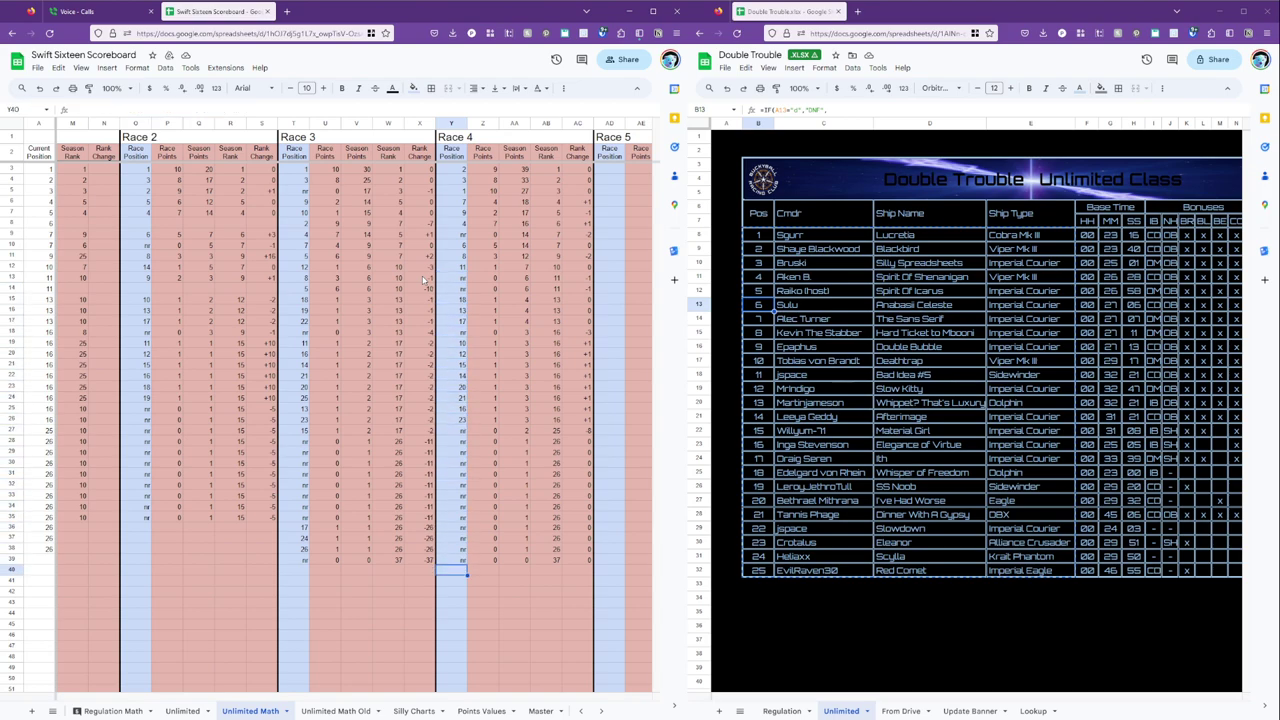
key(Down)
key(Down)
key(Down)
key(Down)
key(Down)
key(Down)
key(Down)
key(Down)
key(Down)
key(Down)
key(Down)
key(Down)
key(Down)
key(Down)
key(Down)
key(Down)
key(Down)
key(Down)
key(Down)
key(Down)
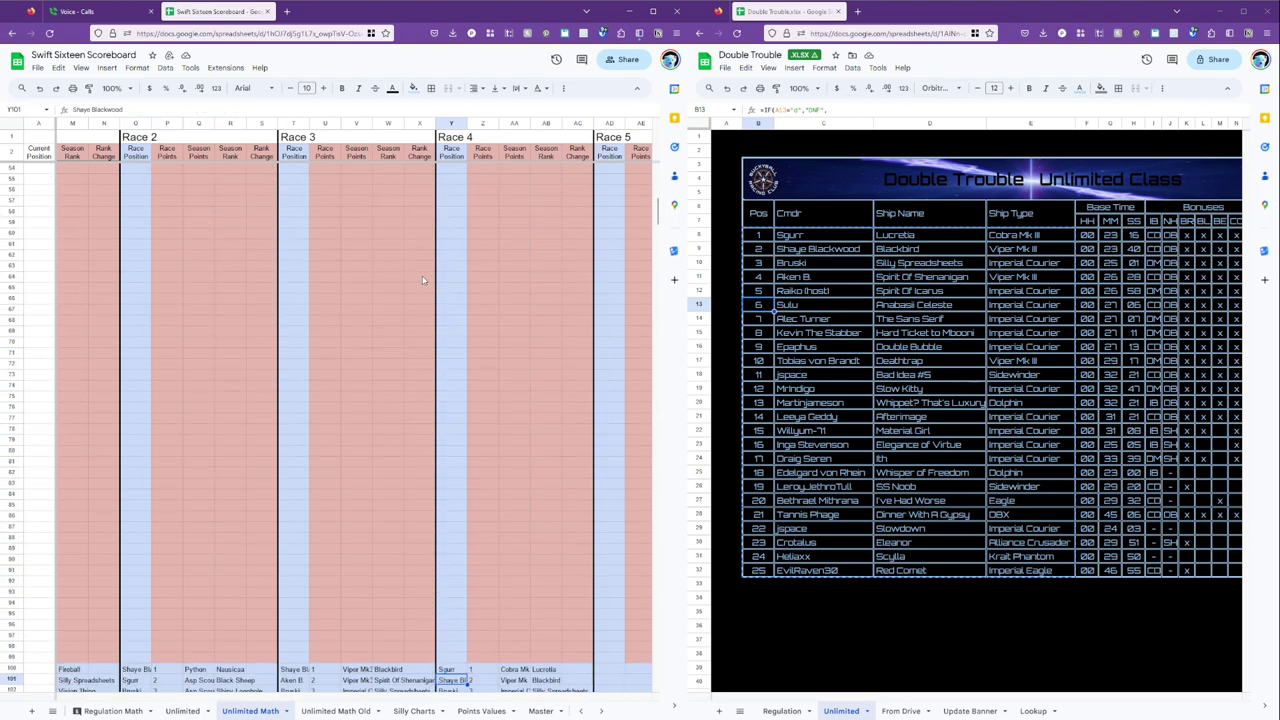
key(Up)
key(Up)
key(Up)
key(Up)
key(Up)
key(Up)
key(Up)
key(Up)
key(Up)
key(Up)
key(Up)
key(Up)
key(Up)
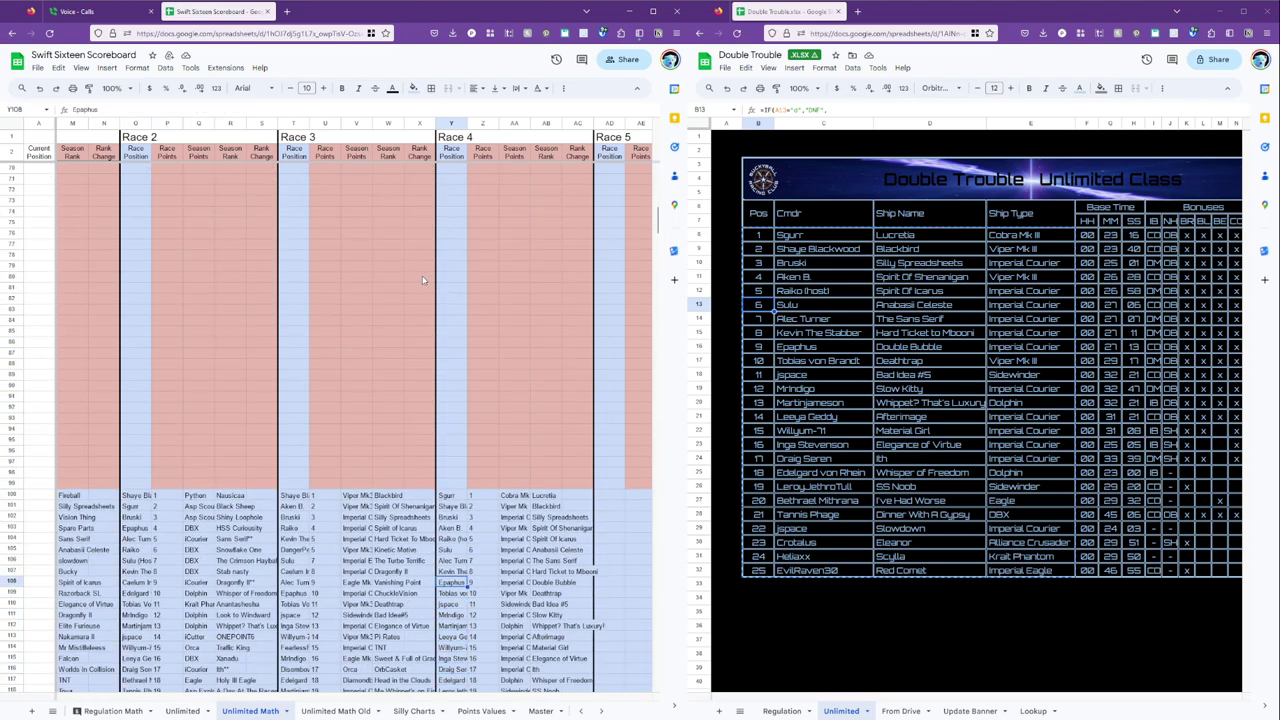
Remove ' (host)' from the host's name in Y104 and check their updated Race 4 position.
key(F2)
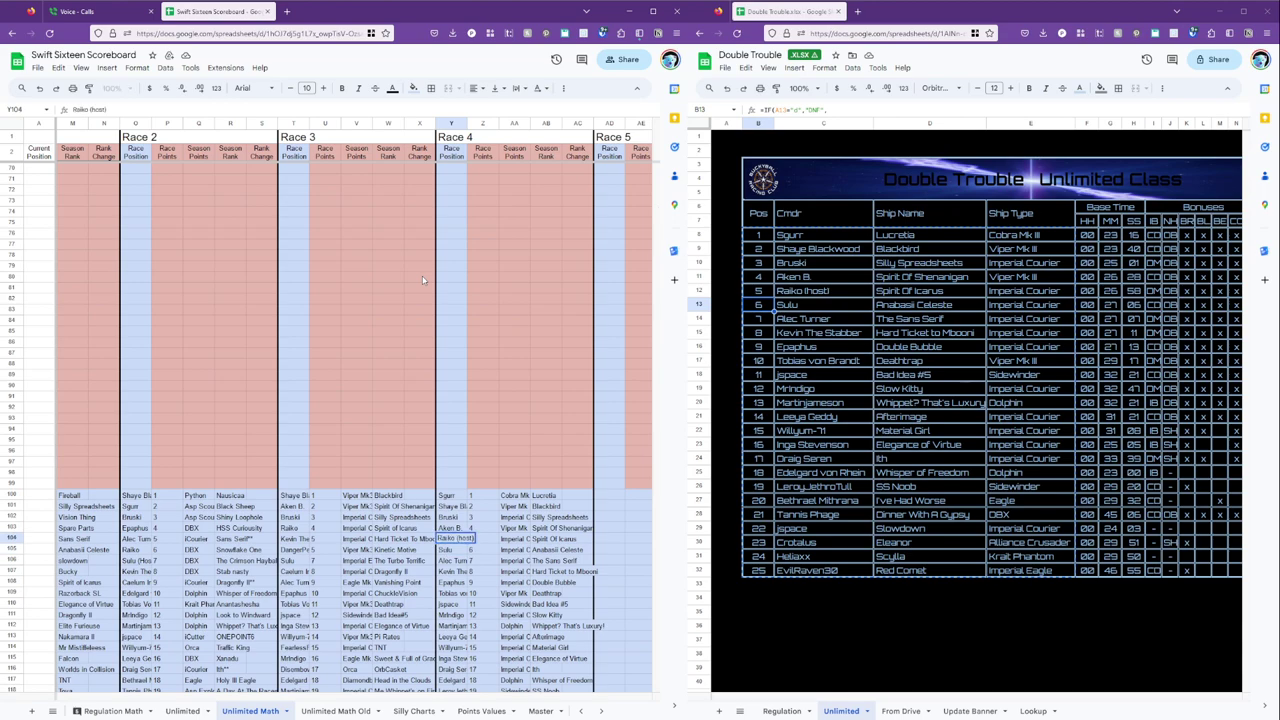
key(Return)
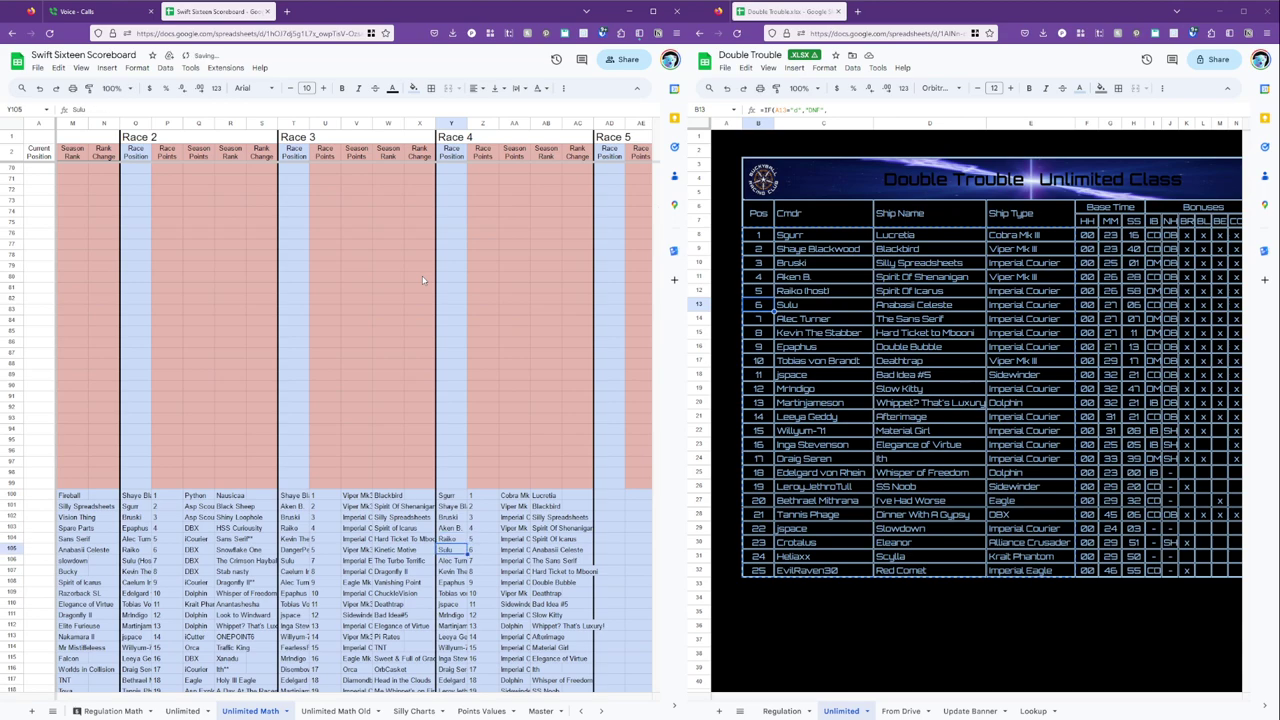
scroll(422, 280, up, 20)
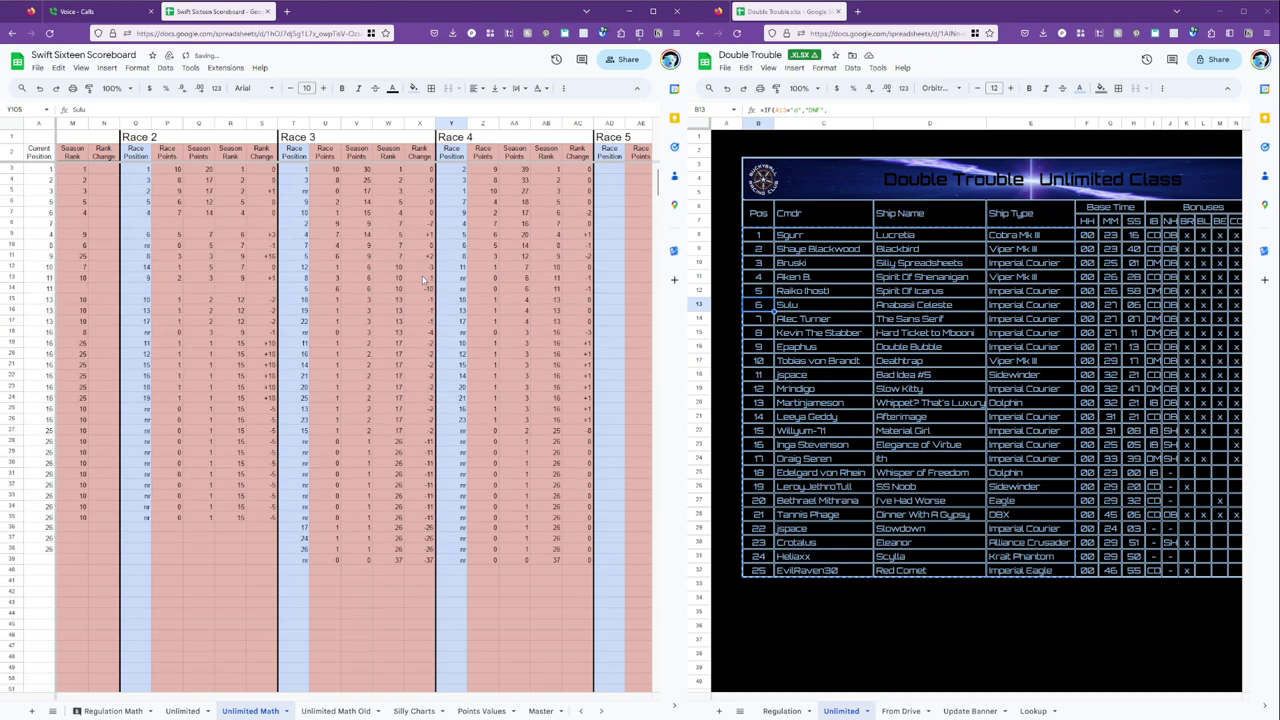
click(461, 236)
key(Left)
key(Left)
key(Left)
key(Left)
key(Left)
key(Left)
key(Left)
key(Left)
key(Left)
key(Left)
key(Left)
key(Left)
key(Left)
key(Left)
key(Left)
key(Left)
key(Left)
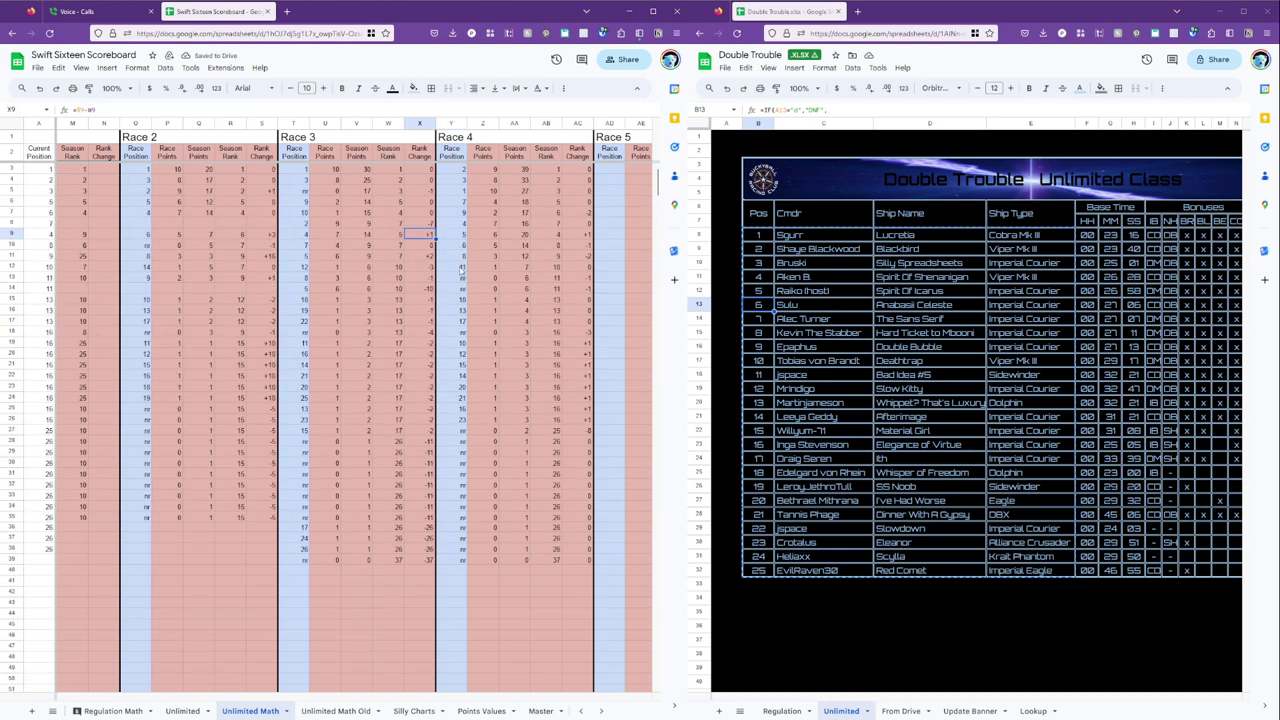
key(Left)
key(Left)
key(Left)
key(Left)
key(Left)
key(Left)
key(Right)
key(Right)
key(Right)
key(Right)
key(Right)
key(Right)
key(Right)
click(183, 710)
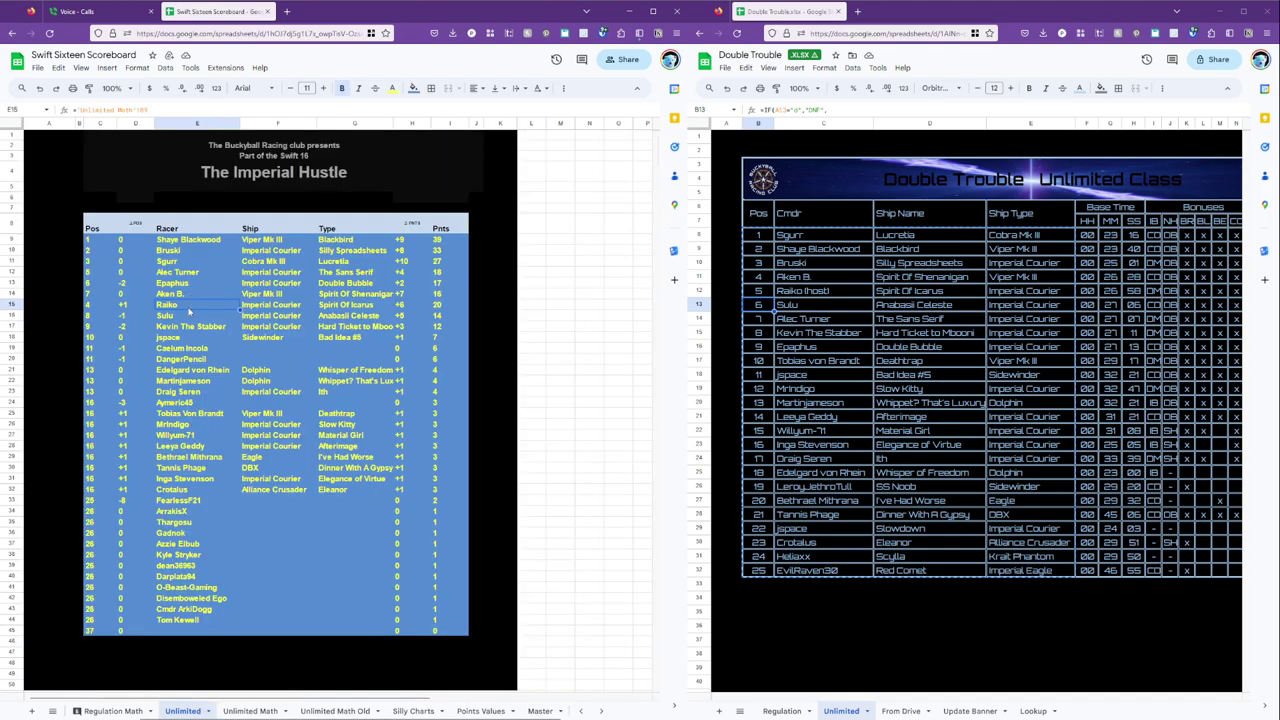
click(250, 710)
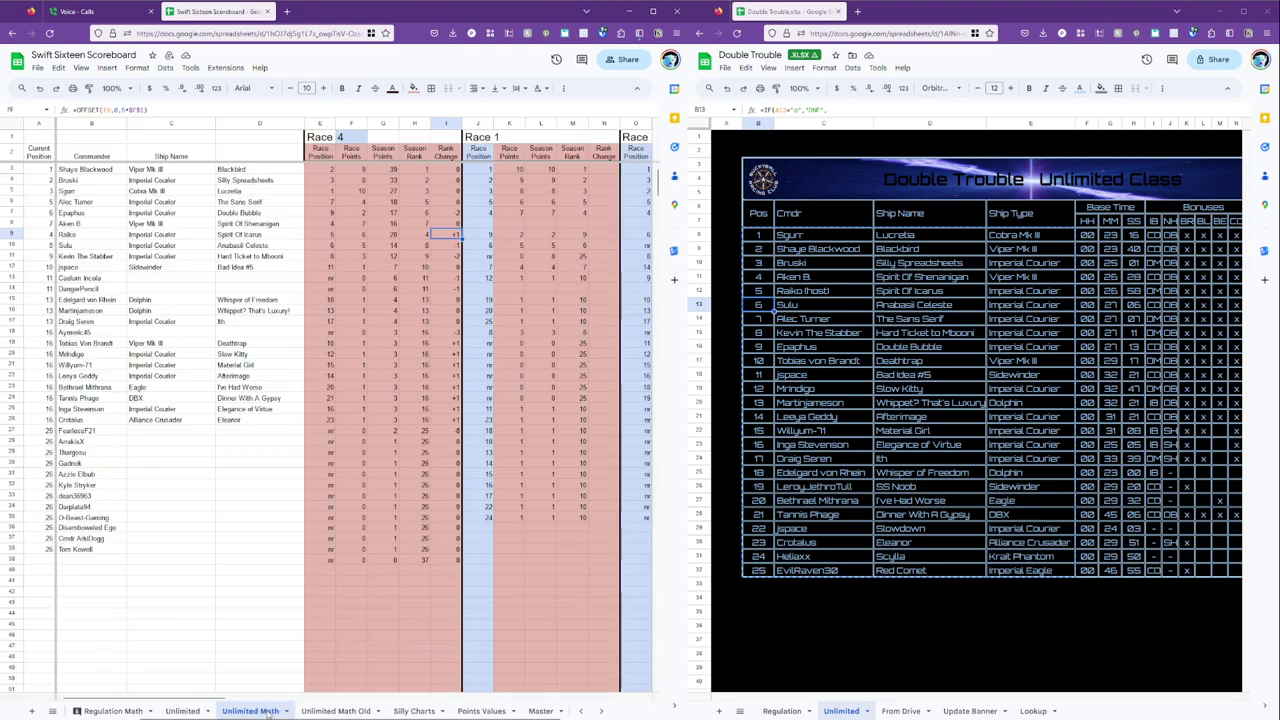
click(12, 169)
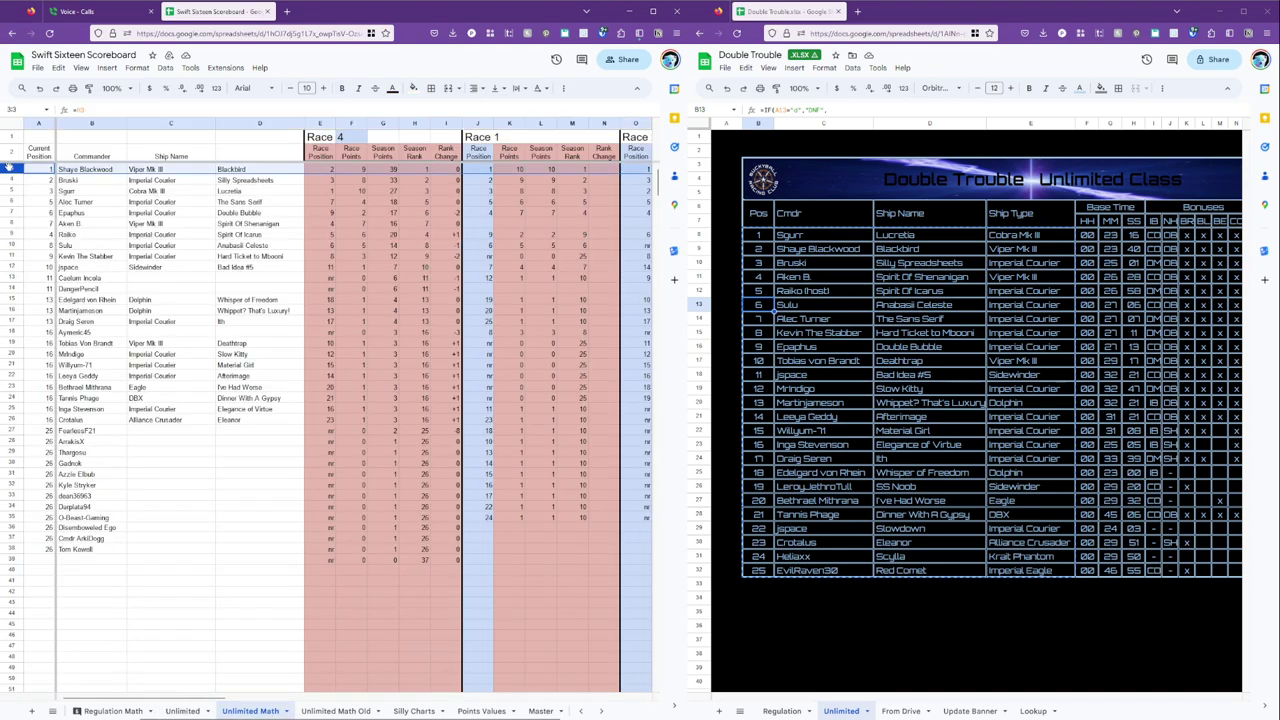
click(617, 191)
key(Right)
key(Right)
key(Right)
key(Right)
key(Right)
key(Right)
key(Right)
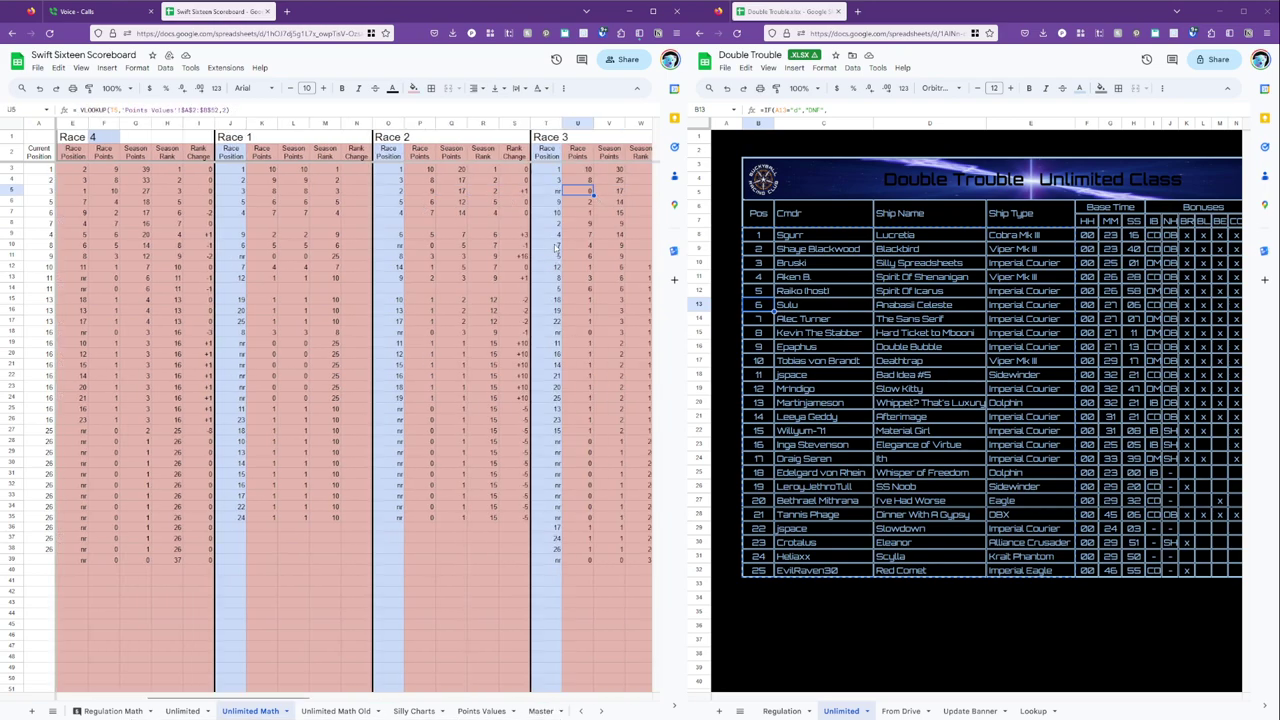
click(556, 257)
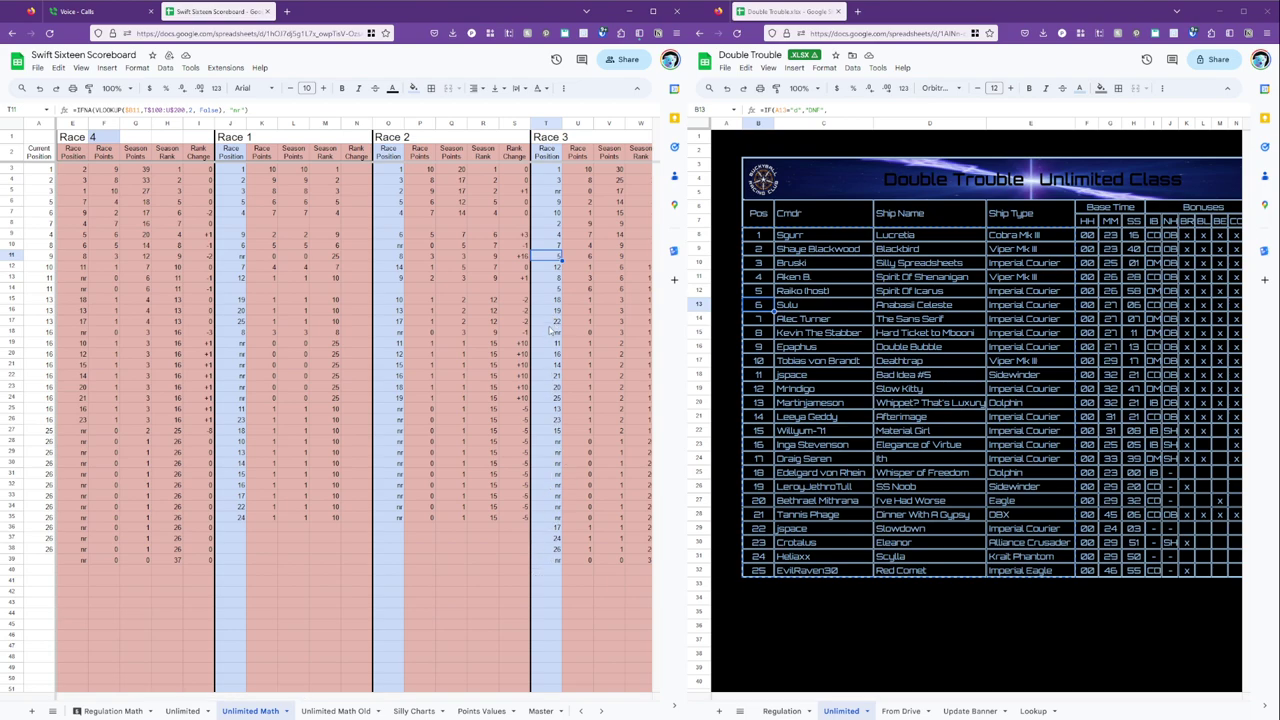
click(549, 290)
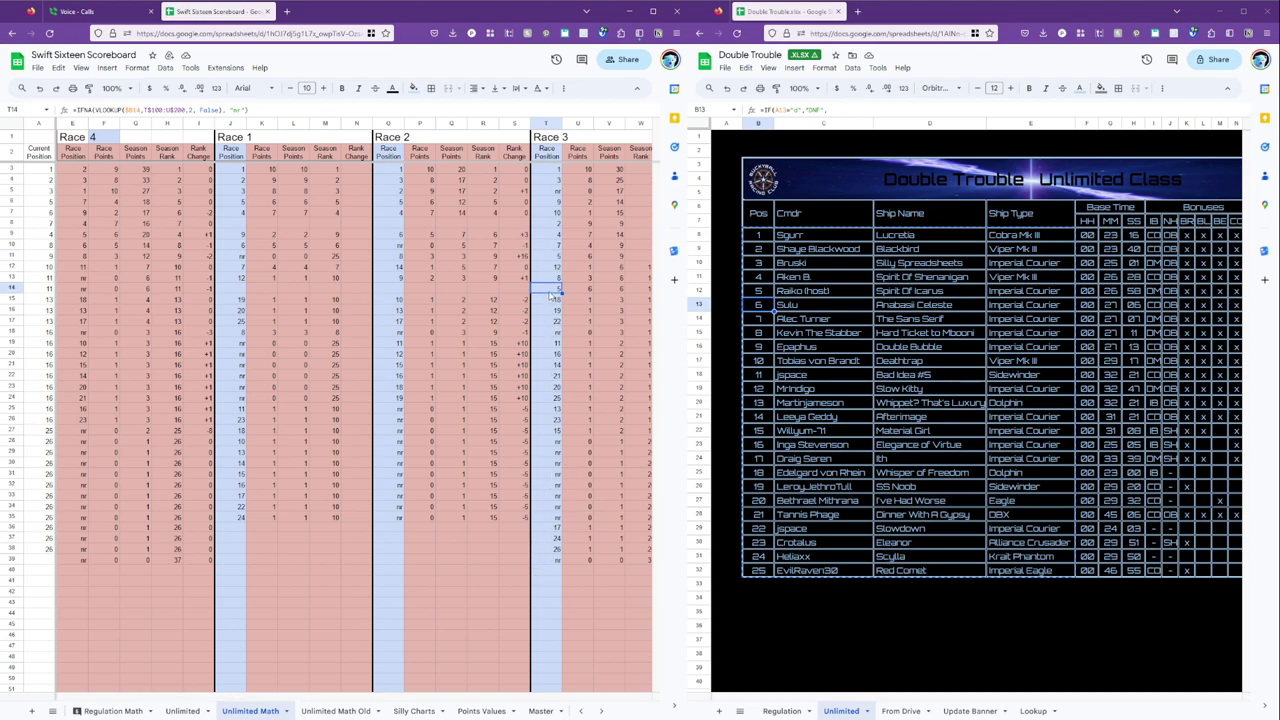
key(Left)
key(Left)
key(Left)
key(Left)
key(Left)
key(Left)
key(Left)
key(Left)
key(Left)
key(Left)
key(Left)
key(Left)
key(Left)
key(Left)
key(Left)
key(Left)
key(Left)
key(Left)
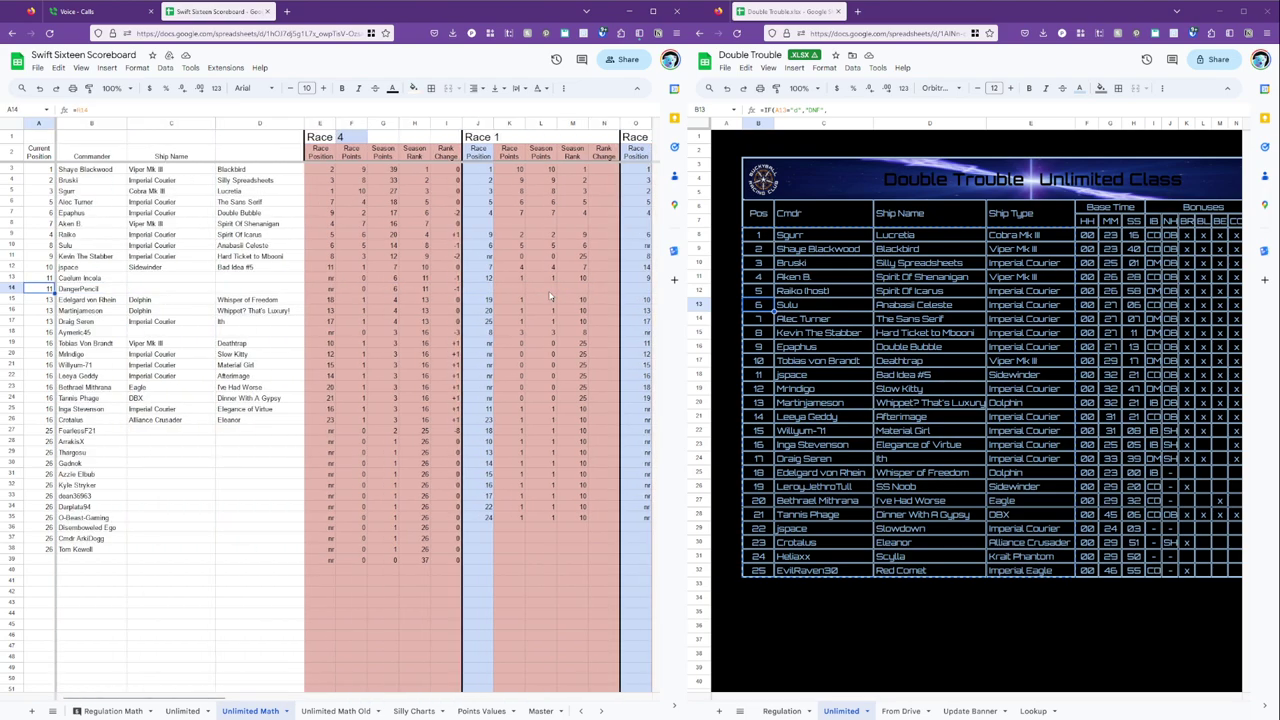
key(Right)
key(Right)
key(Right)
key(Right)
key(Right)
key(Right)
key(Right)
key(Right)
key(Right)
key(Right)
key(Right)
key(Right)
key(Right)
key(Right)
key(Right)
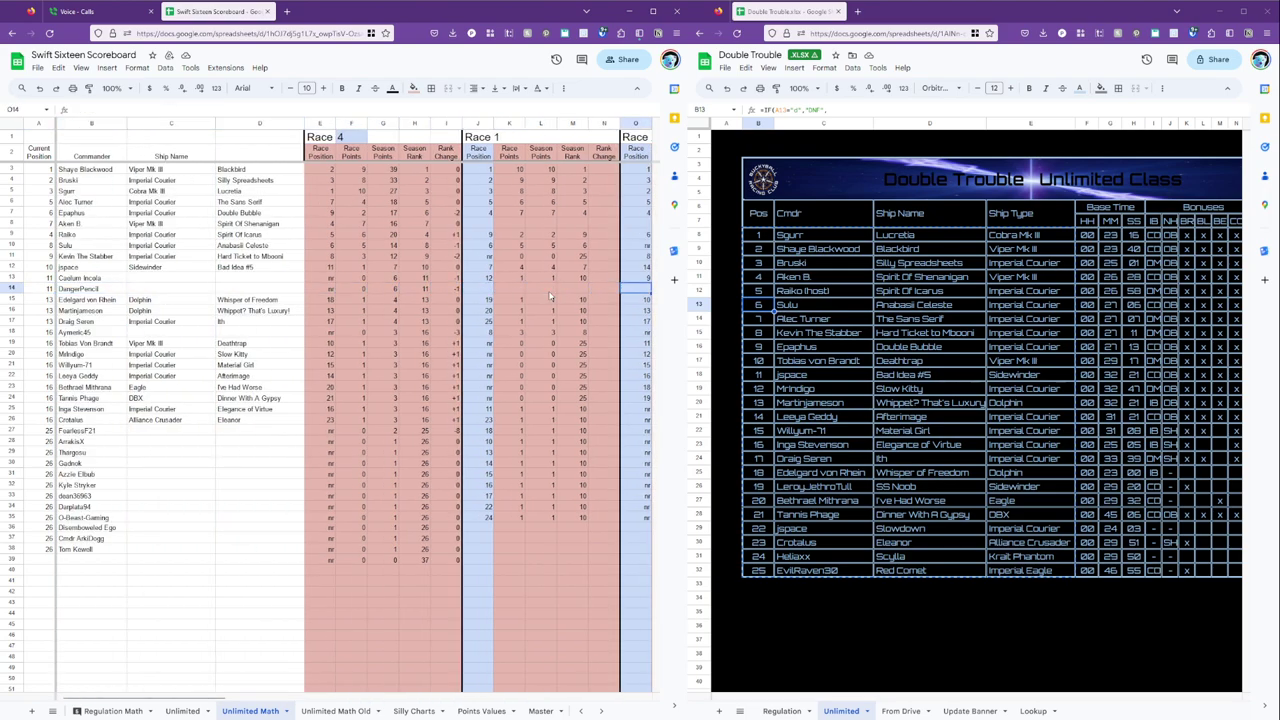
key(Right)
key(Right)
key(Right)
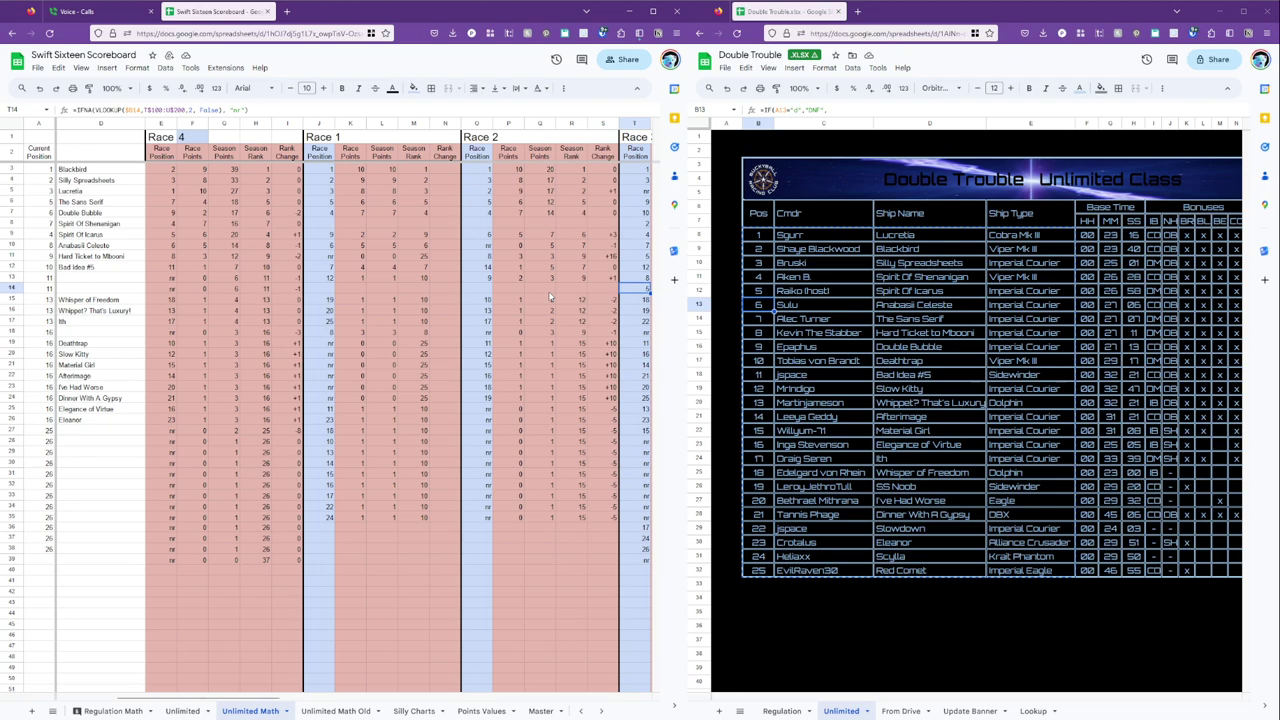
key(Right)
key(Right)
key(Right)
key(Right)
key(Right)
key(Right)
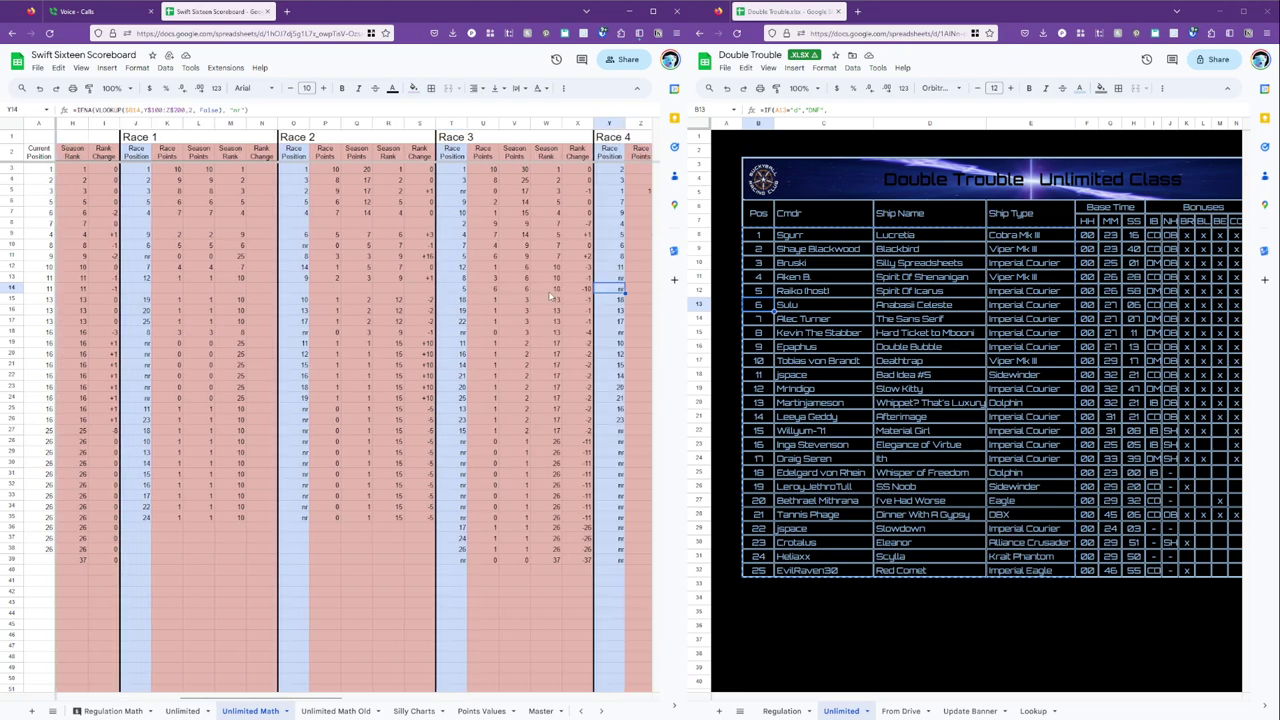
scroll(549, 296, right, 3)
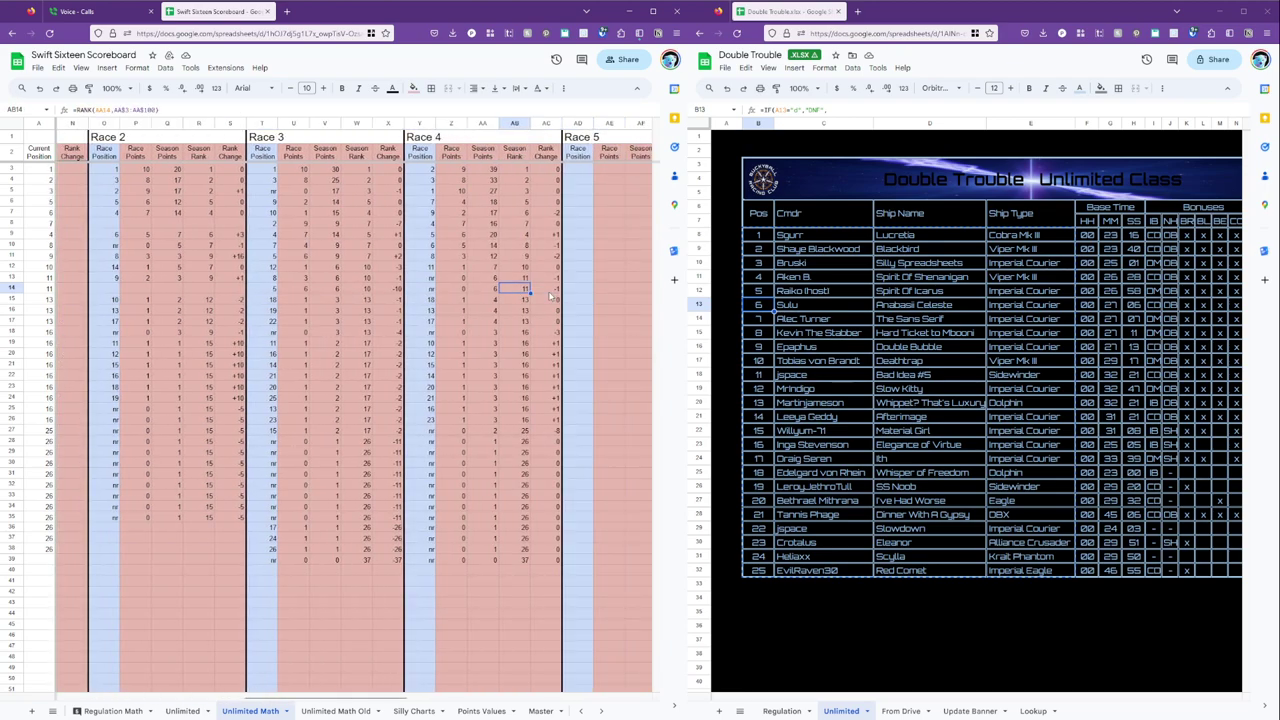
key(Left)
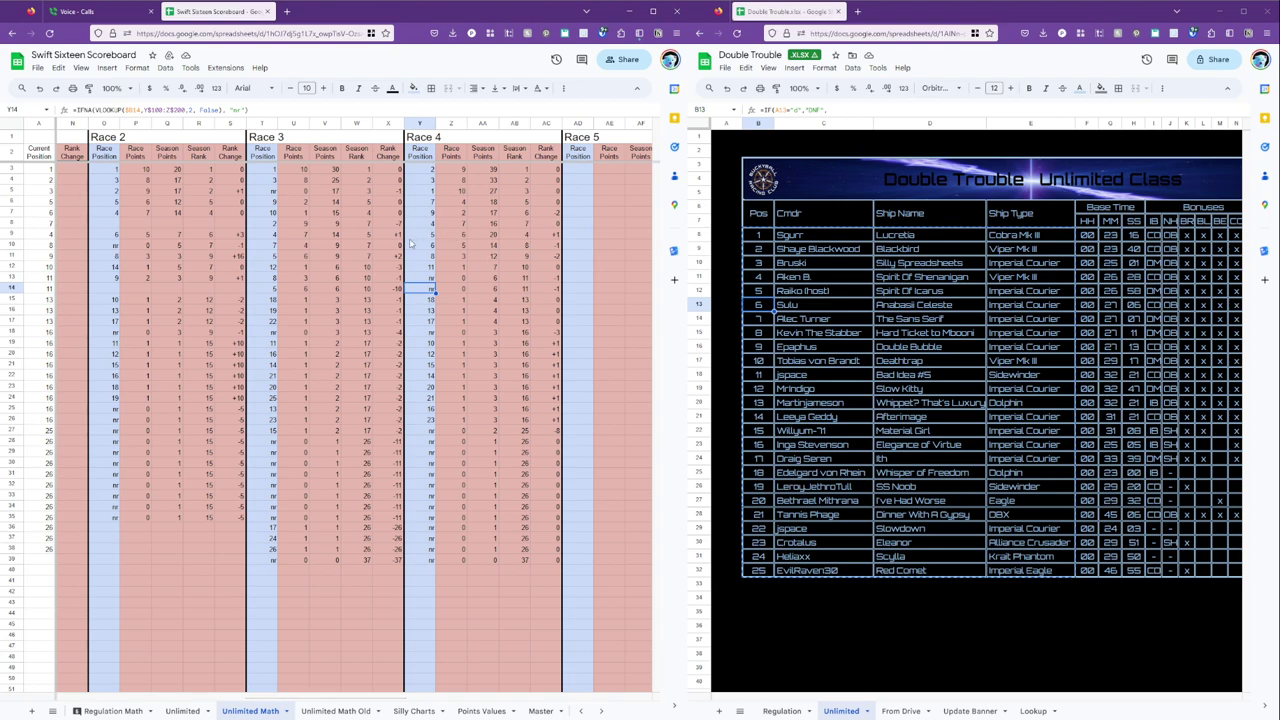
click(421, 245)
click(431, 257)
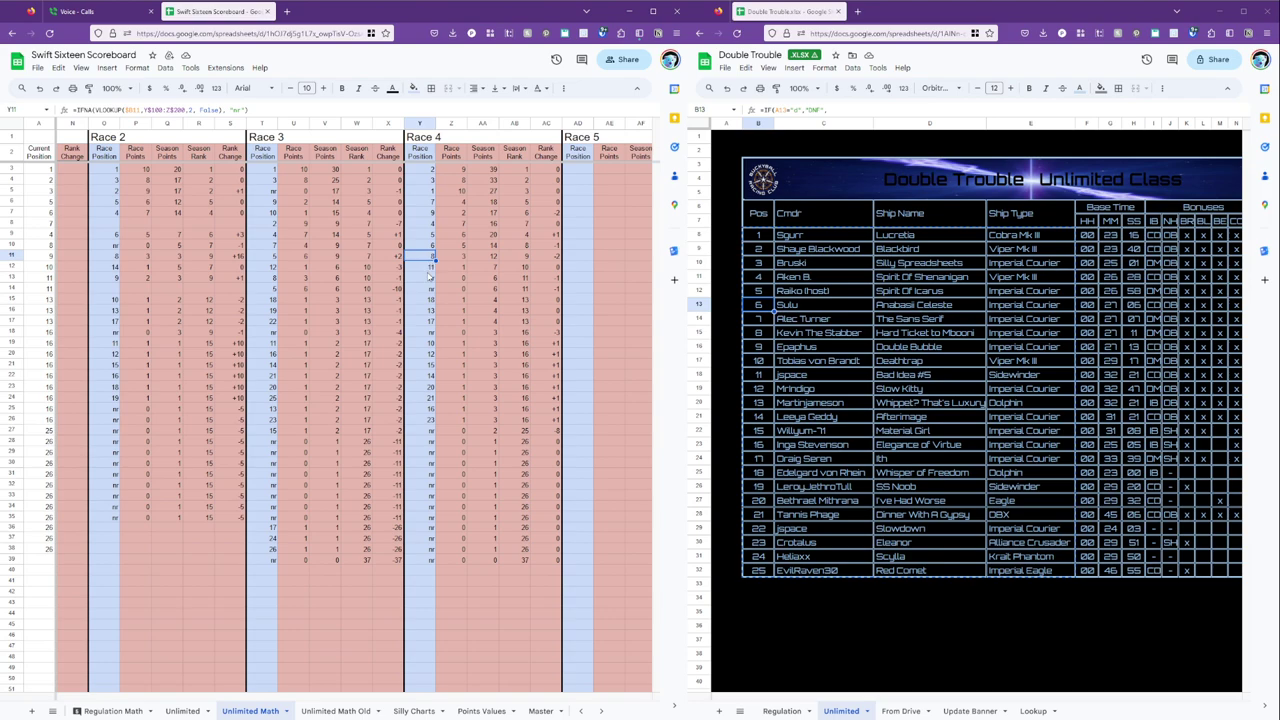
click(425, 344)
click(430, 268)
click(424, 355)
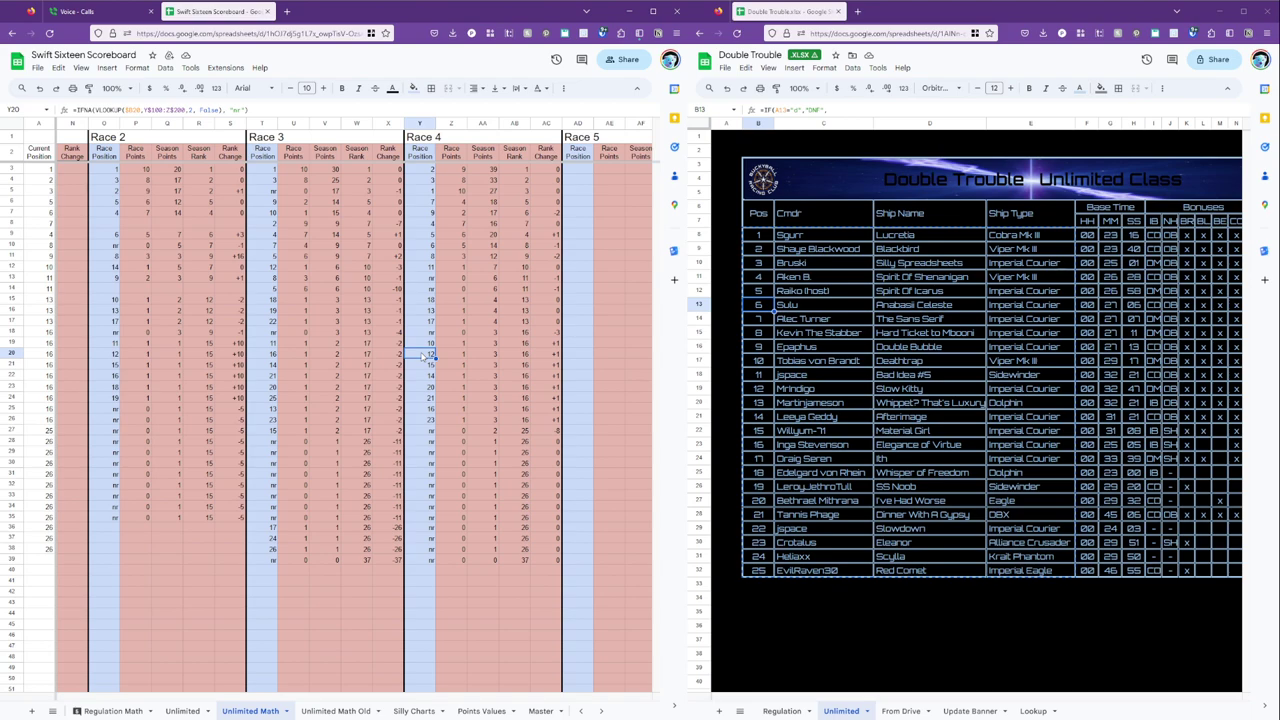
click(432, 311)
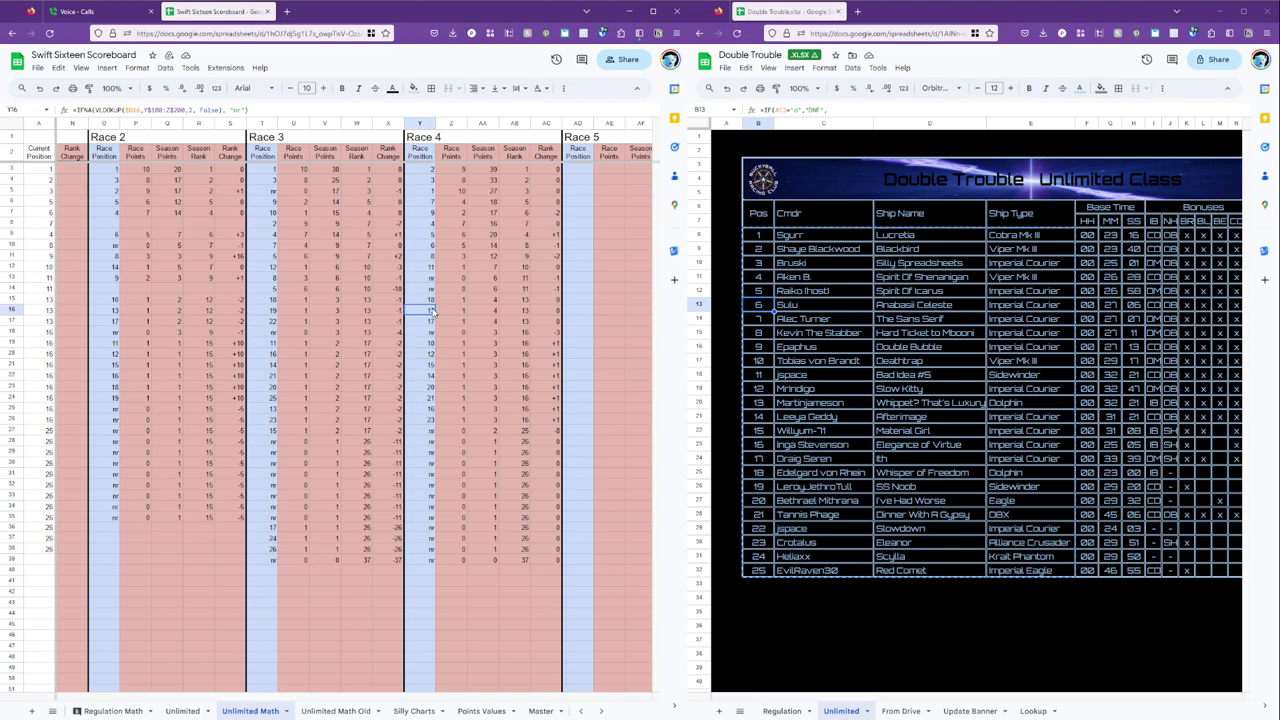
click(425, 373)
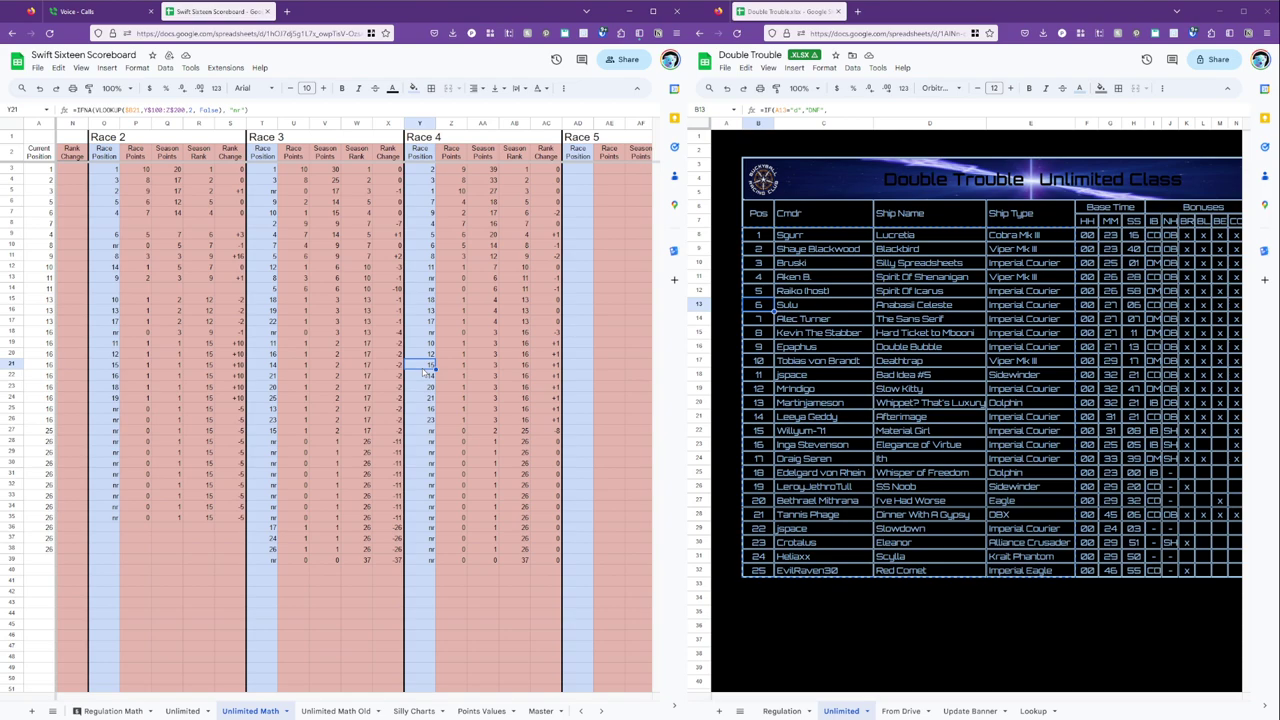
click(427, 408)
click(431, 320)
click(430, 300)
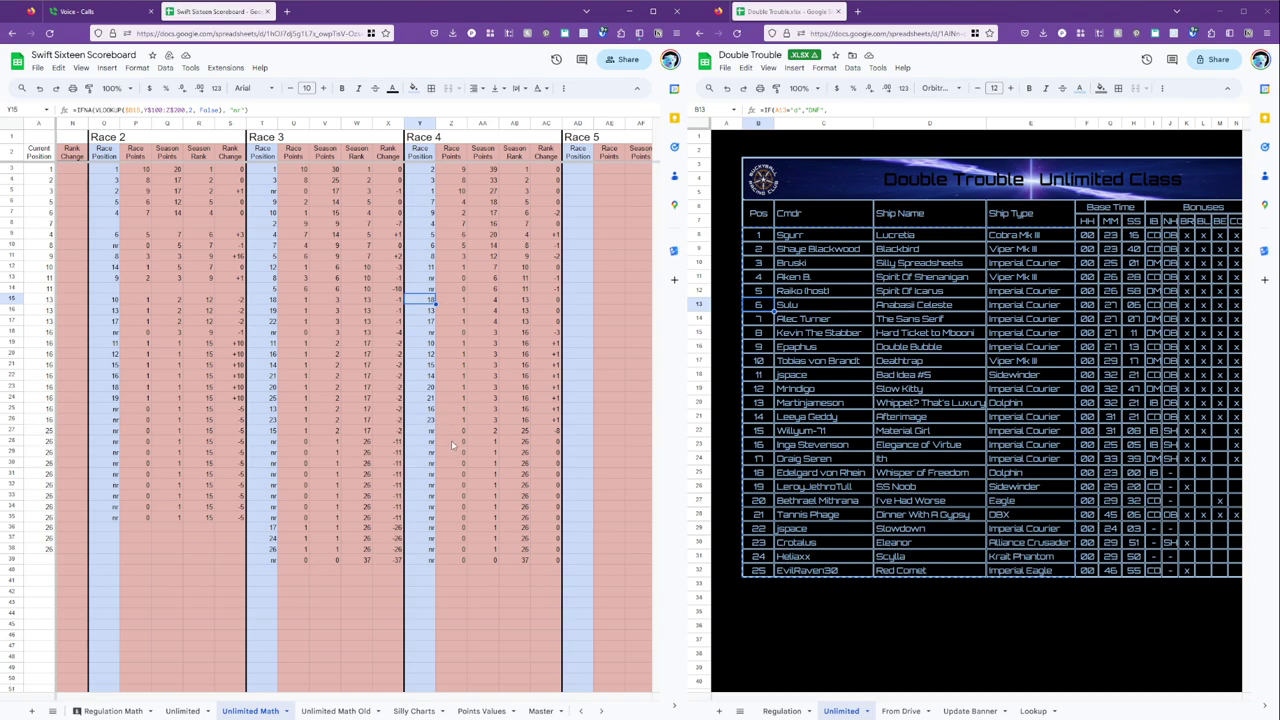
click(430, 397)
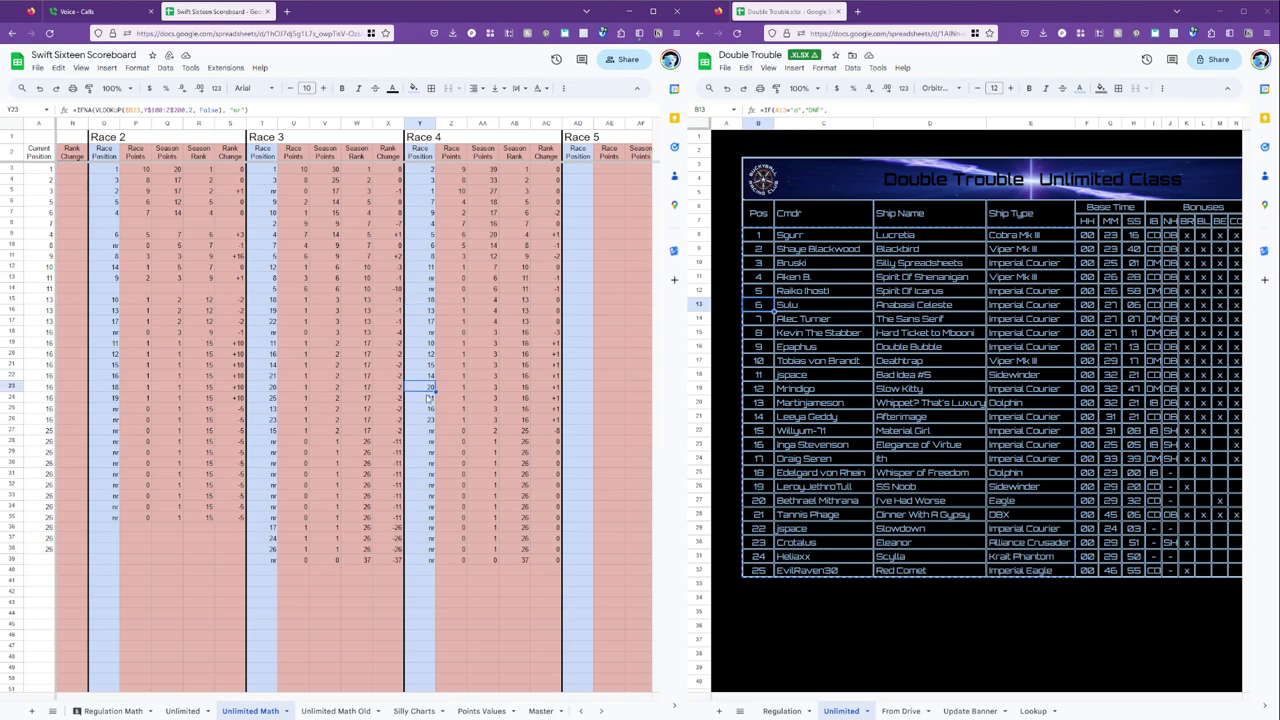
scroll(430, 399, down, 20)
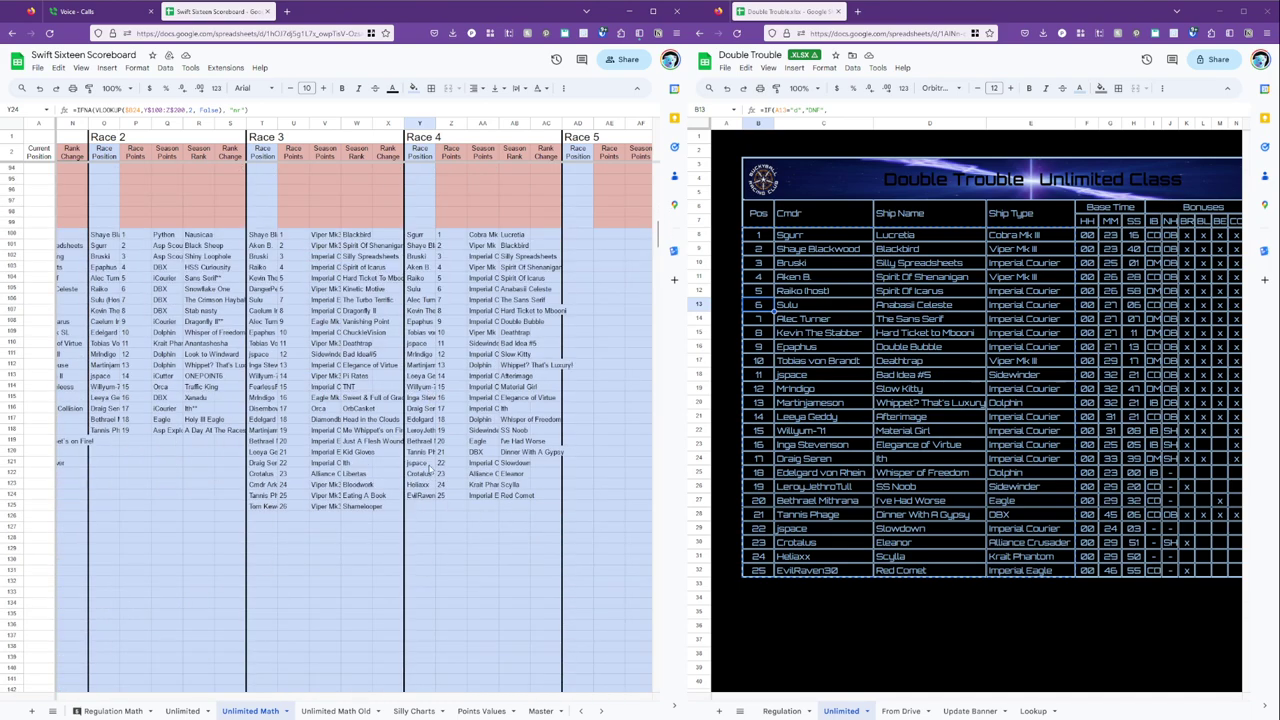
Copy the new racer's name from Y118 and paste it into the empty commander cell B39.
click(430, 432)
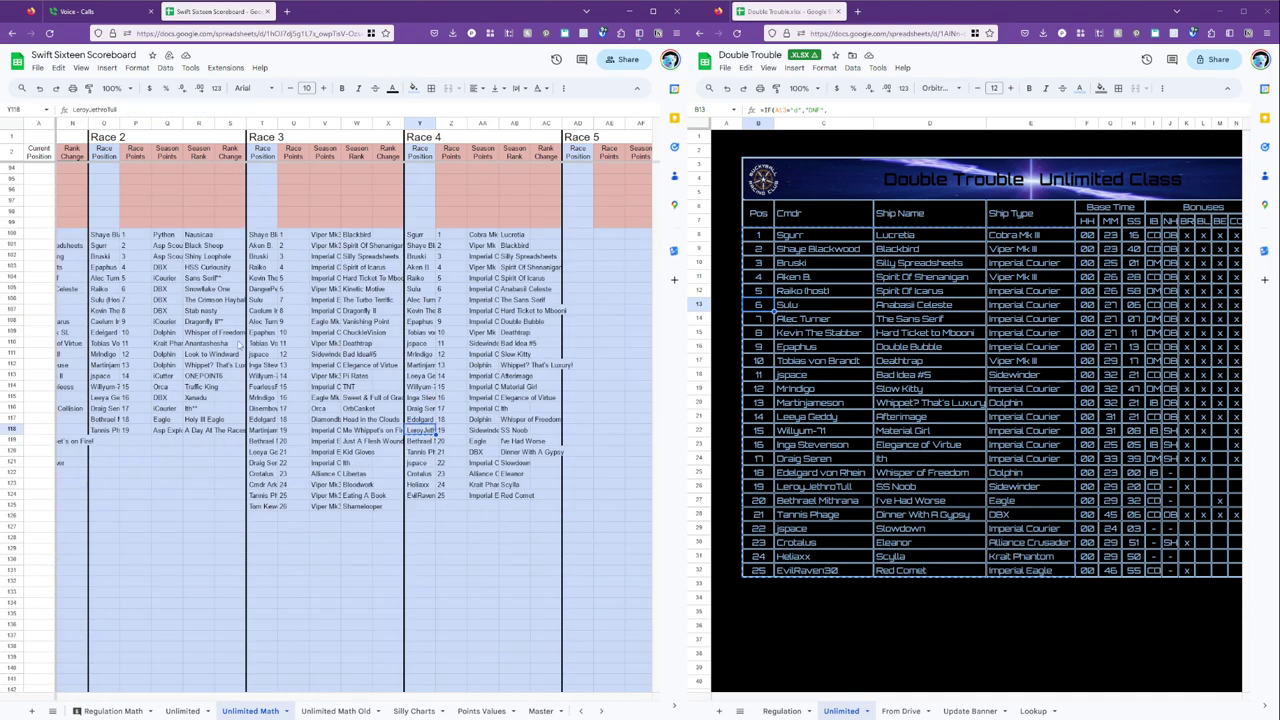
click(232, 200)
key(Left)
key(Left)
key(Left)
key(Left)
key(Left)
key(Left)
key(Left)
key(Left)
key(Left)
key(Left)
key(Left)
key(Left)
key(Left)
key(Left)
key(Left)
key(Left)
key(Left)
key(Left)
key(Up)
key(Up)
key(Up)
key(Up)
key(Up)
key(Up)
key(Up)
key(Up)
key(Up)
key(Up)
key(Up)
key(Up)
key(Up)
key(Up)
key(Up)
key(Up)
key(Up)
key(Up)
key(Up)
key(Up)
key(Up)
key(Up)
key(Up)
key(Up)
key(Up)
key(Up)
key(Up)
key(Up)
key(Up)
key(Up)
key(Up)
key(Up)
key(Up)
key(Up)
key(Up)
key(Up)
key(Up)
key(Up)
key(Up)
key(Up)
key(Down)
key(Down)
key(Down)
key(Down)
key(Down)
key(Down)
key(Down)
key(Down)
key(Down)
key(Down)
key(Down)
key(Down)
key(Down)
key(Down)
key(Right)
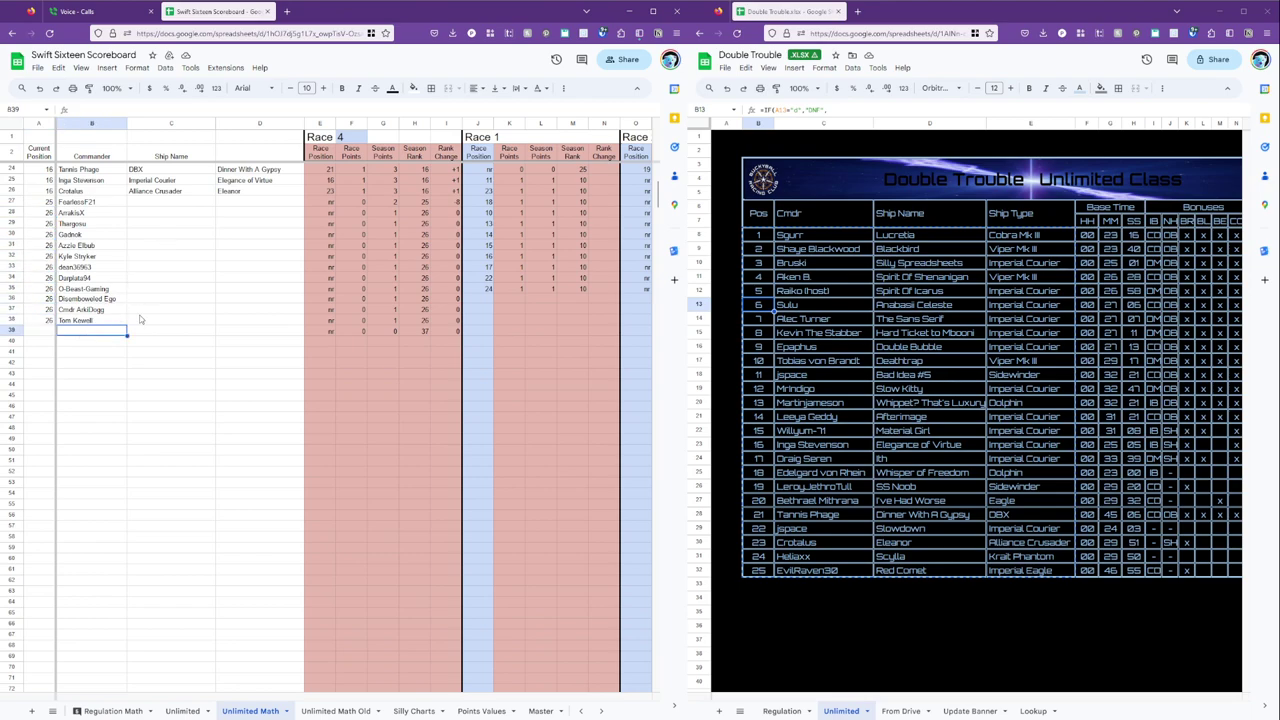
text(LeroyJethroTull)
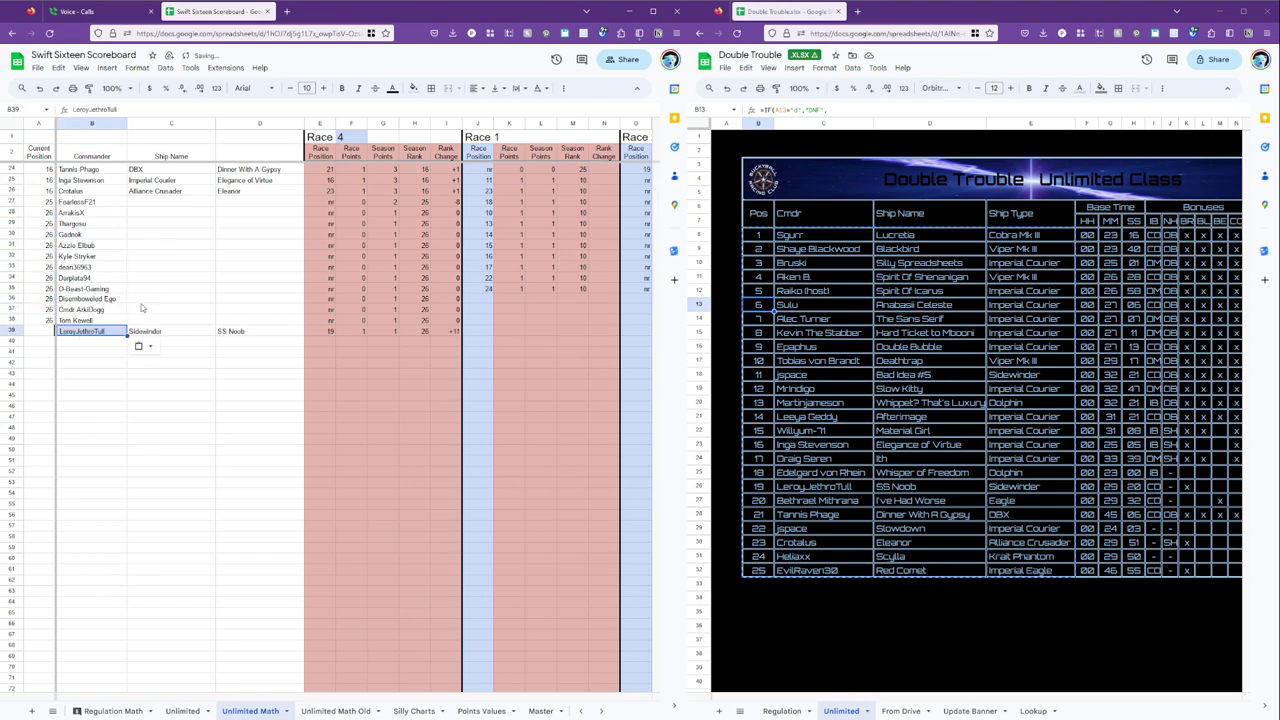
Check the calculated race values along rows 37–39 for the new racer.
key(Right)
key(Right)
key(Right)
key(Right)
key(Right)
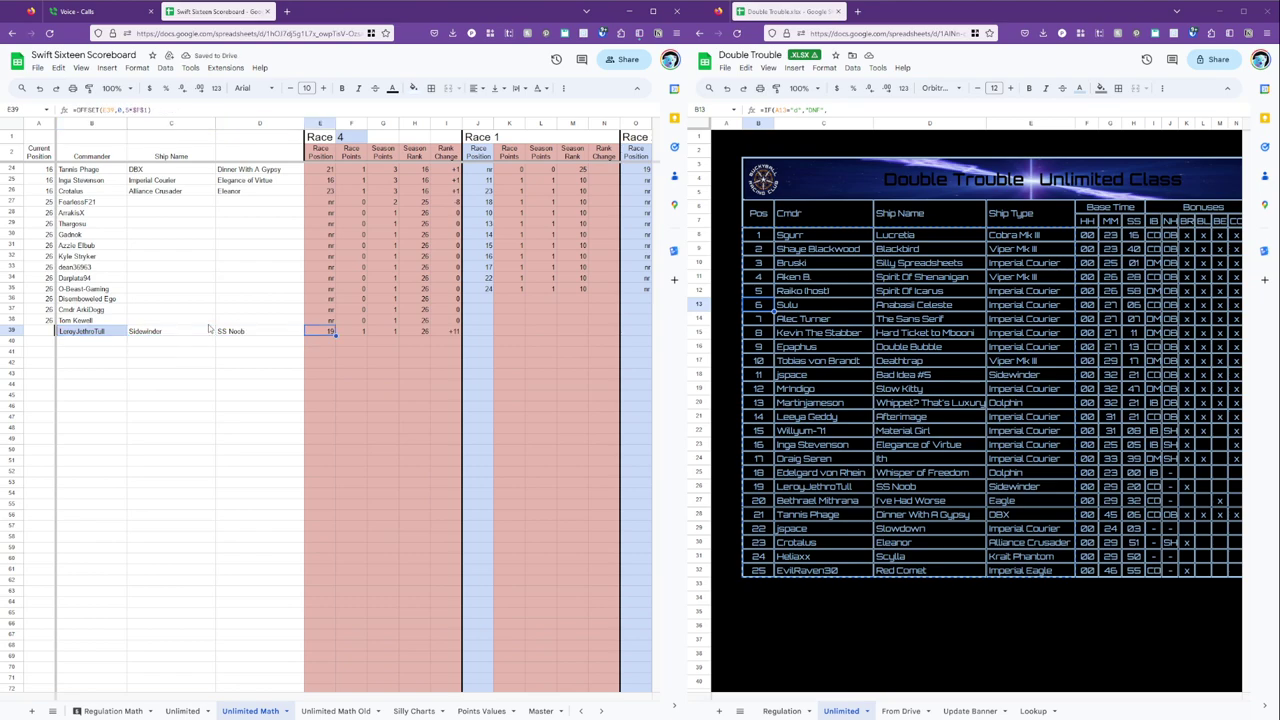
key(Right)
key(Right)
key(Right)
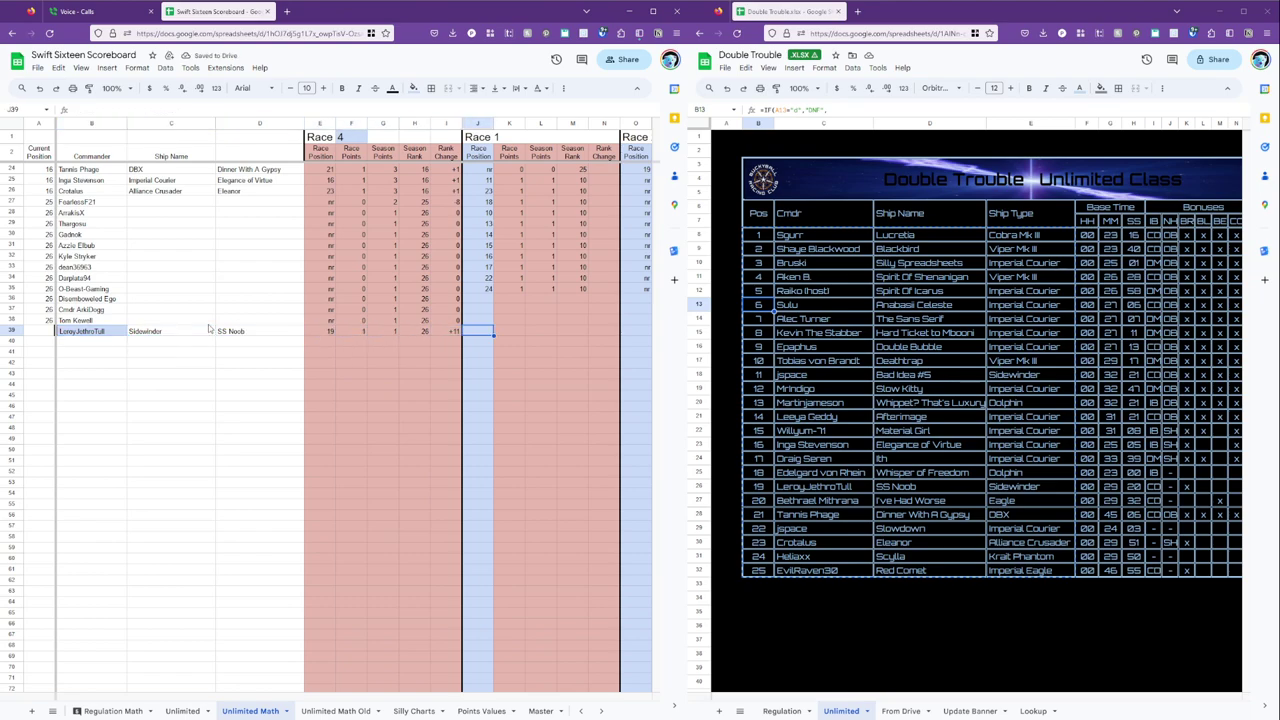
key(Up)
key(Up)
key(Right)
key(Right)
key(Right)
key(Right)
key(Right)
key(Right)
key(Right)
key(Right)
key(Right)
key(Right)
key(Right)
key(Right)
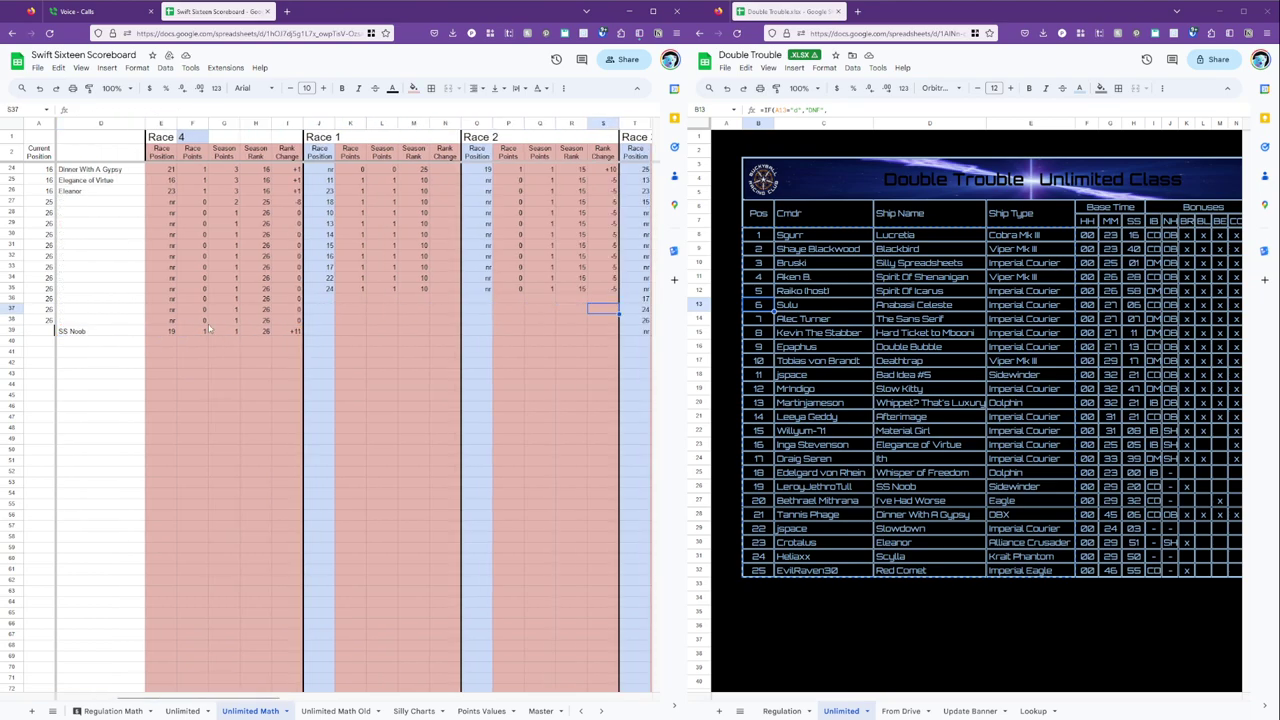
key(Down)
key(Right)
key(Right)
key(Right)
key(Right)
key(Right)
key(Right)
key(Right)
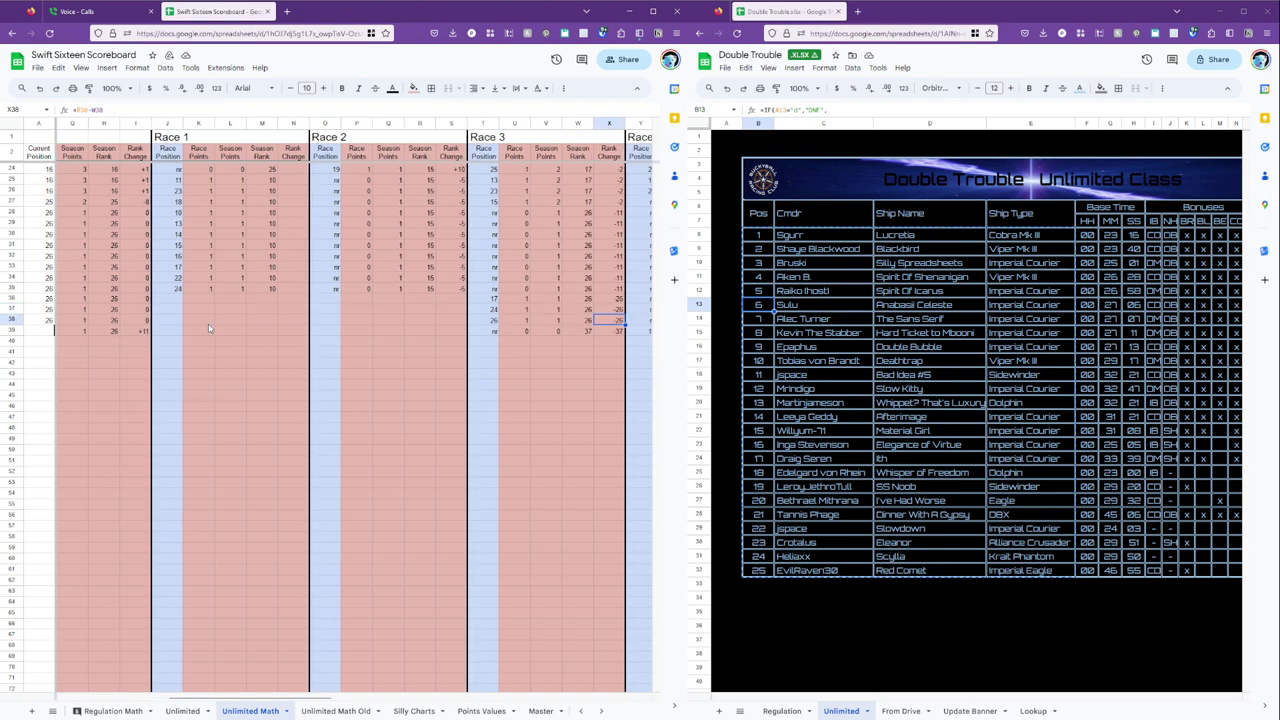
key(Down)
key(Left)
key(Left)
key(Down)
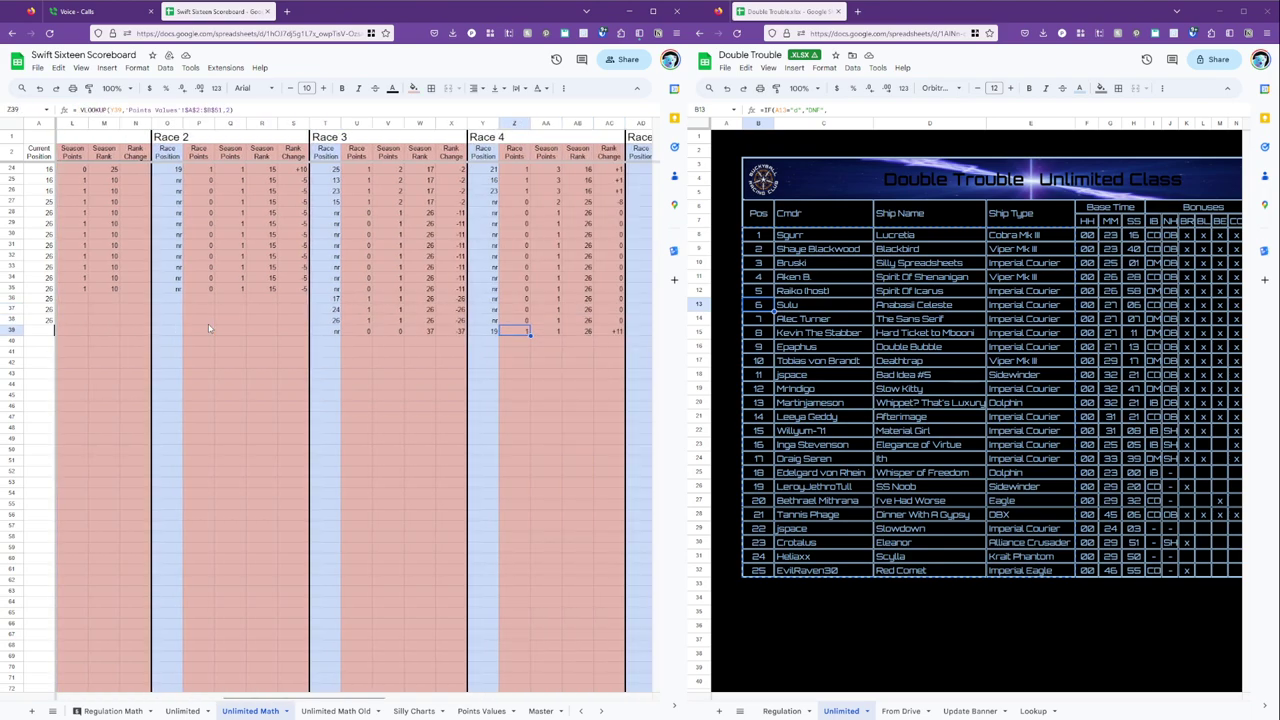
key(Left)
key(Left)
scroll(502, 430, down, 5)
Select the last four Race 4 names, Y121 to Y124, then return to column A.
scroll(502, 437, down, 3)
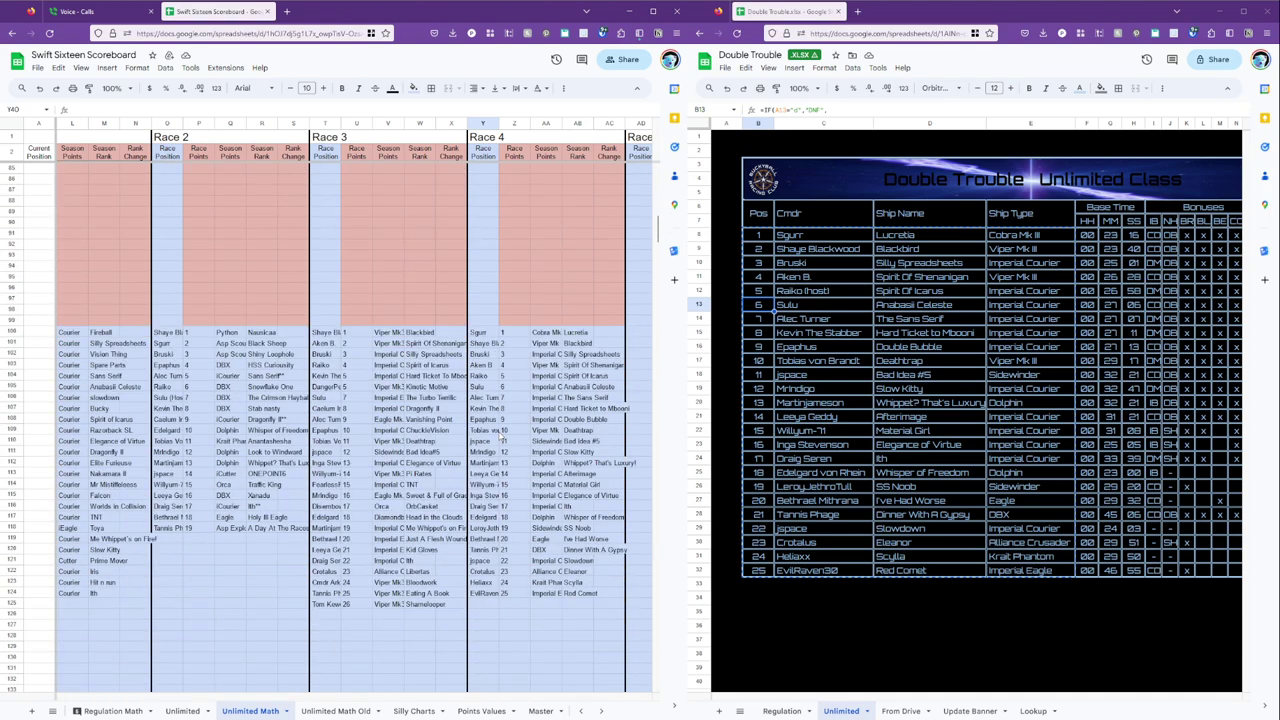
click(486, 496)
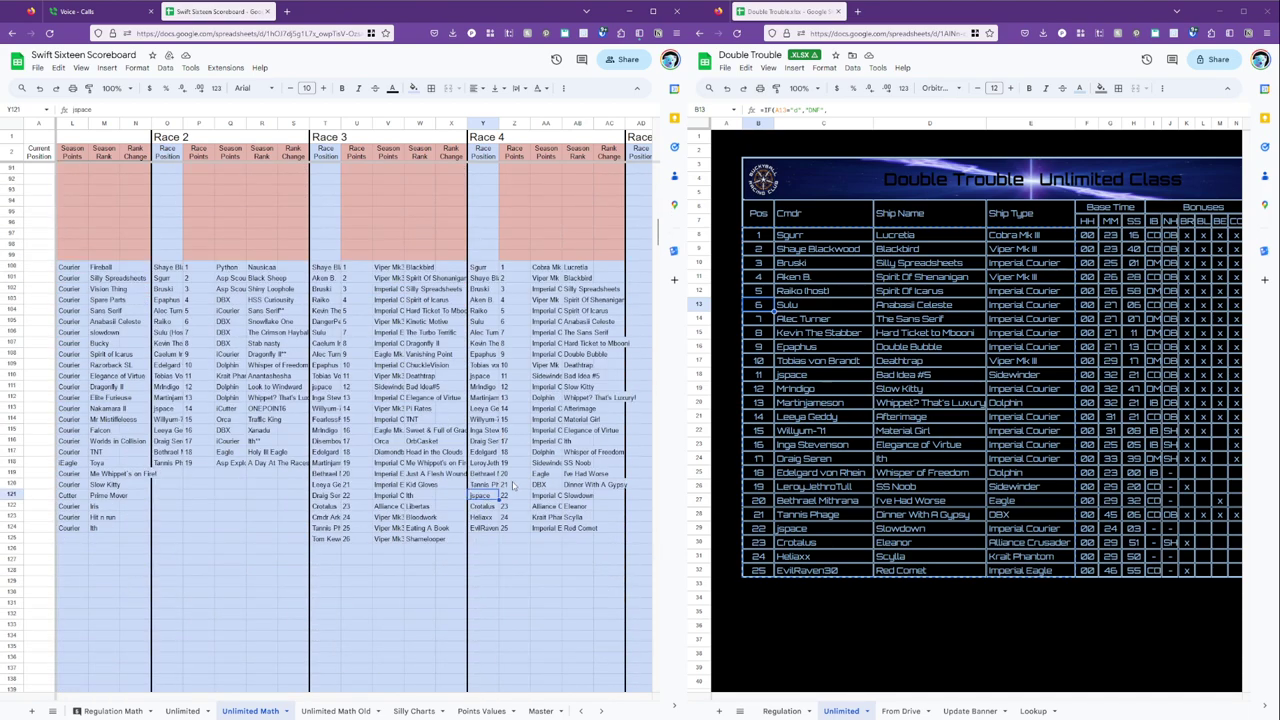
scroll(512, 485, up, 15)
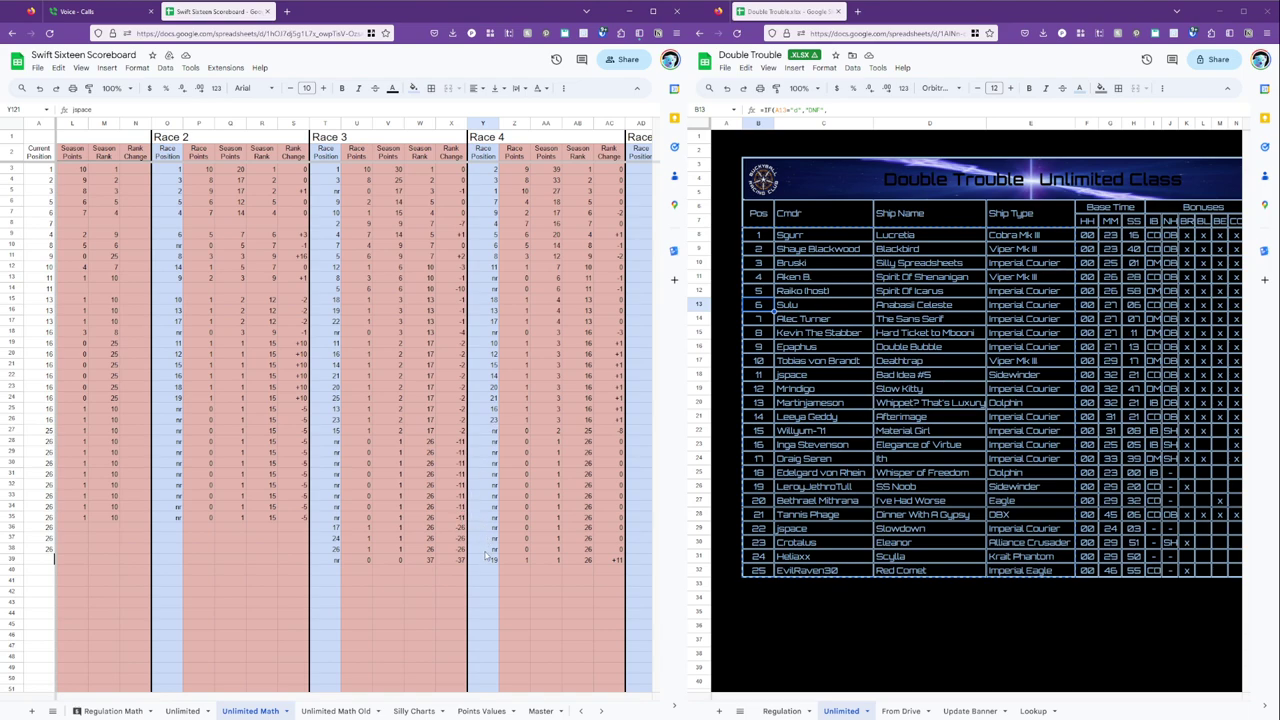
scroll(490, 555, down, 10)
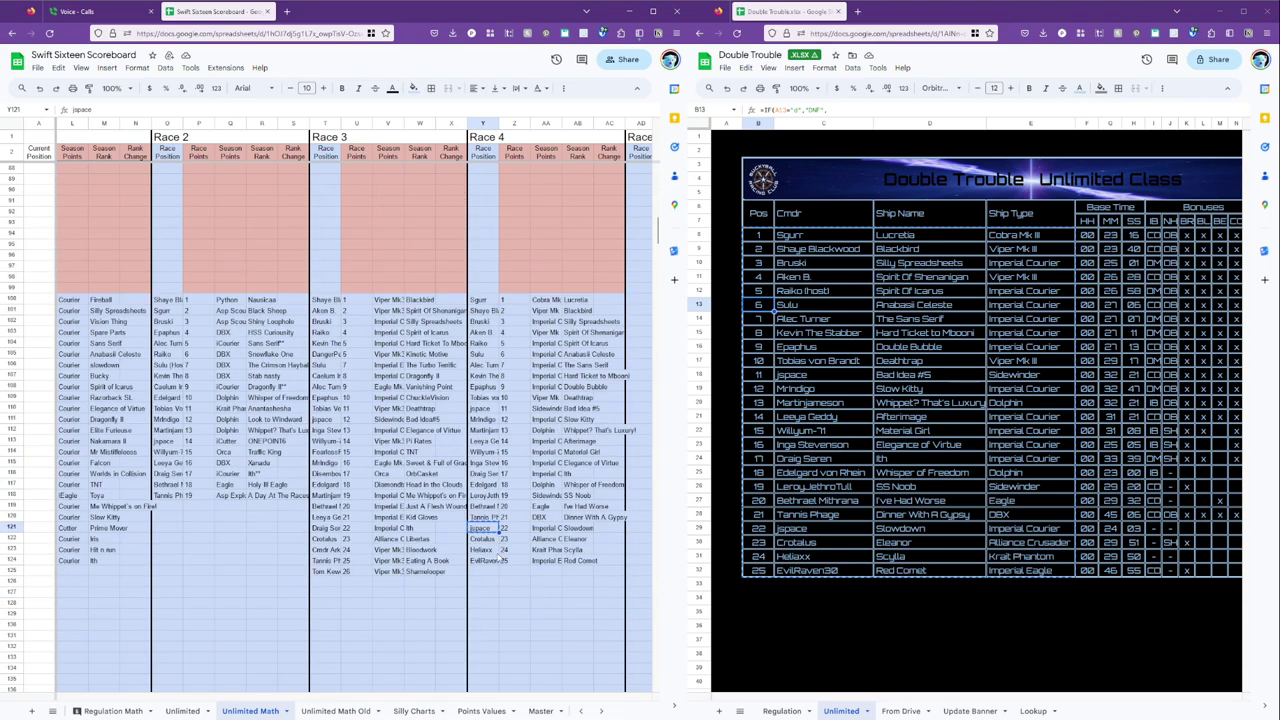
shift+click(493, 560)
key(ctrl+c)
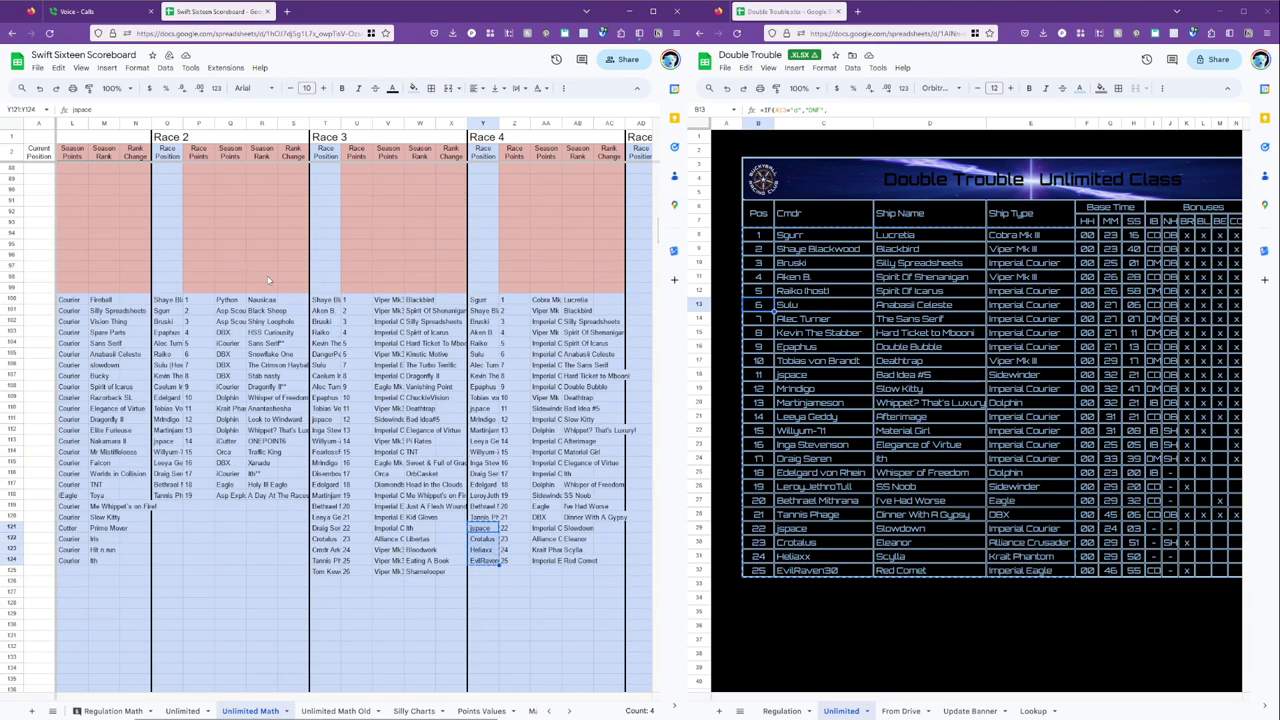
scroll(268, 280, up, 10)
click(234, 614)
key(Left)
key(Left)
key(Left)
key(Left)
key(Left)
key(Left)
key(Left)
key(Left)
key(Left)
key(Left)
key(Left)
key(Left)
key(Left)
key(Left)
key(Left)
key(Left)
key(Left)
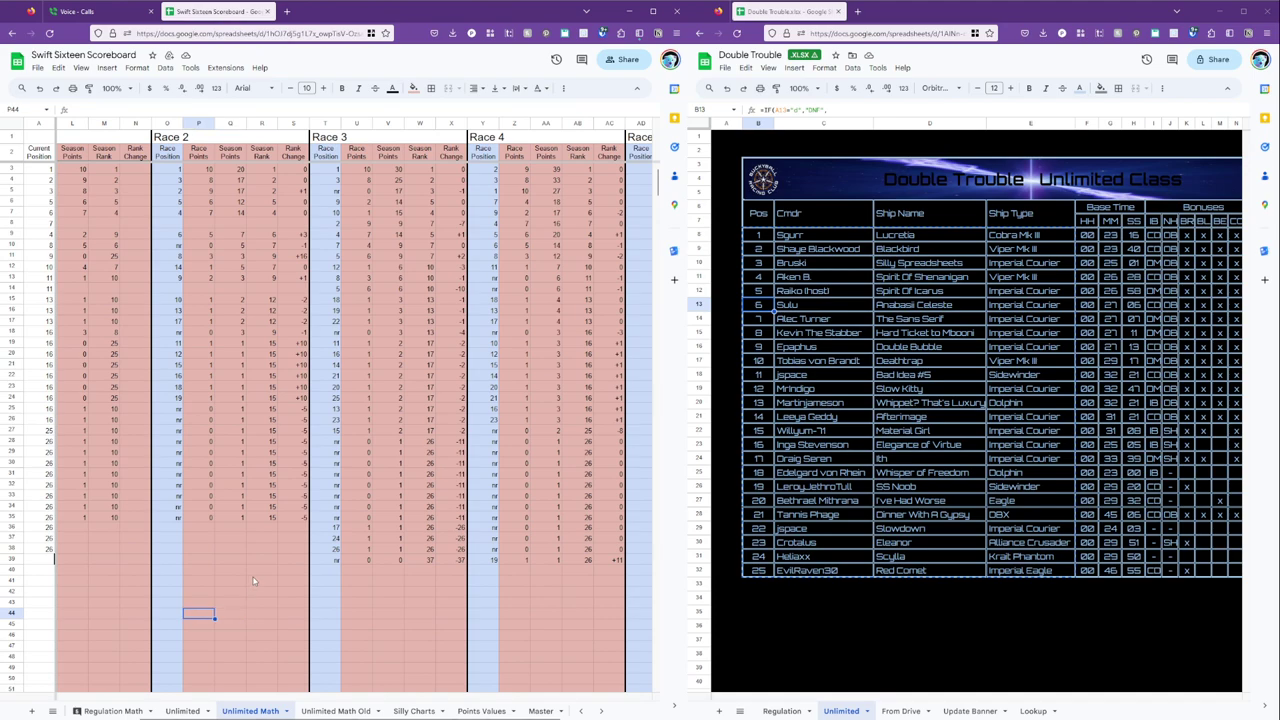
Paste the new racer names below LeroyJethroTull, deleting the duplicate Crotalus and closing the gap.
click(108, 571)
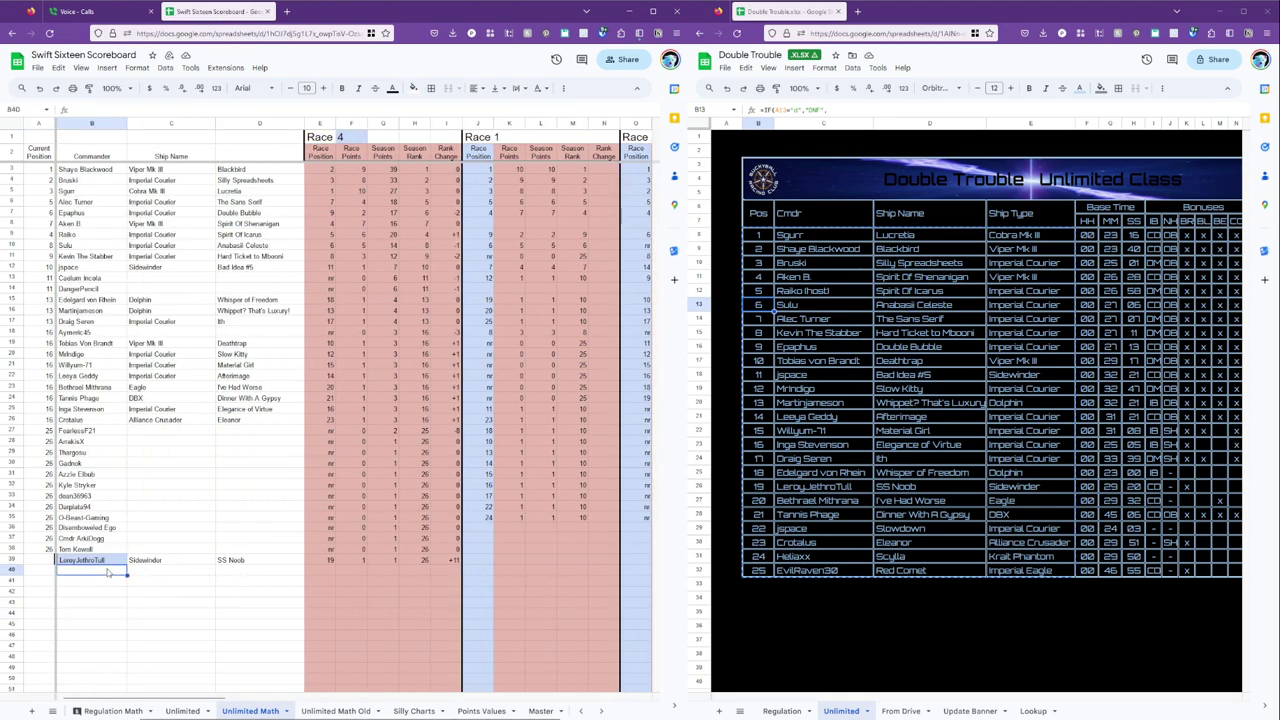
key(ctrl+v)
click(110, 571)
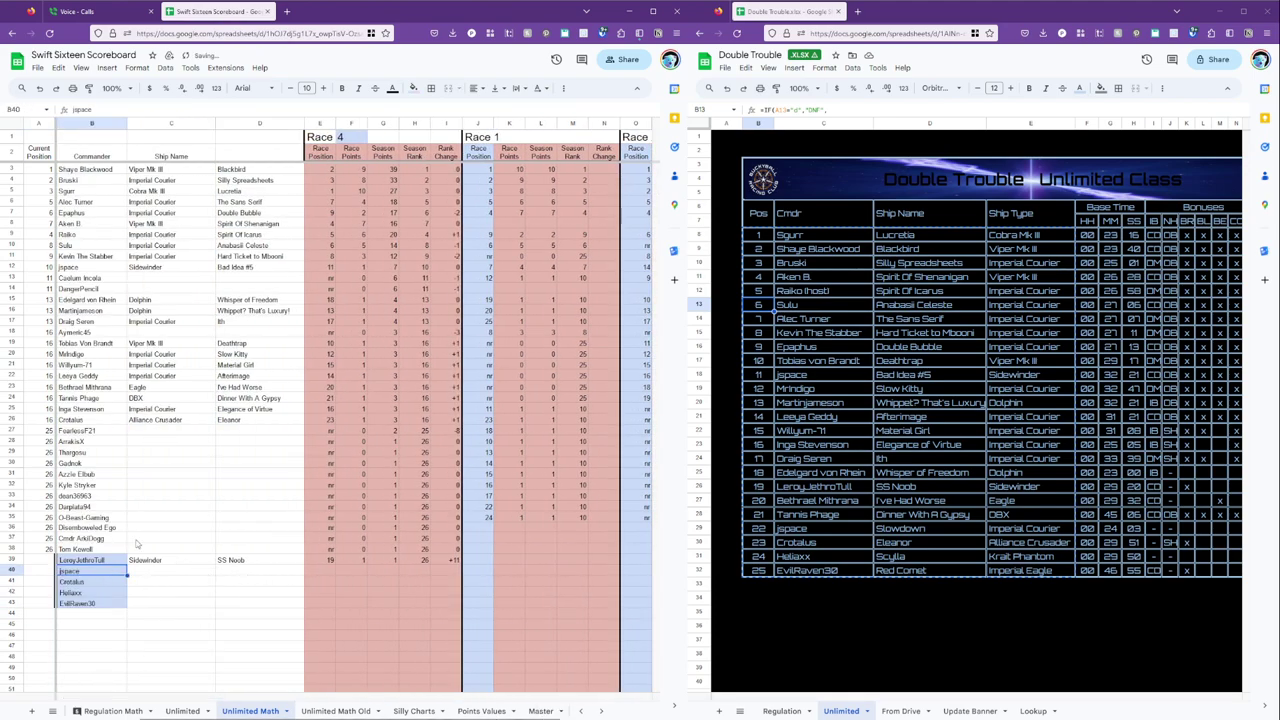
key(Down)
key(Delete)
key(Down)
key(shift+Down)
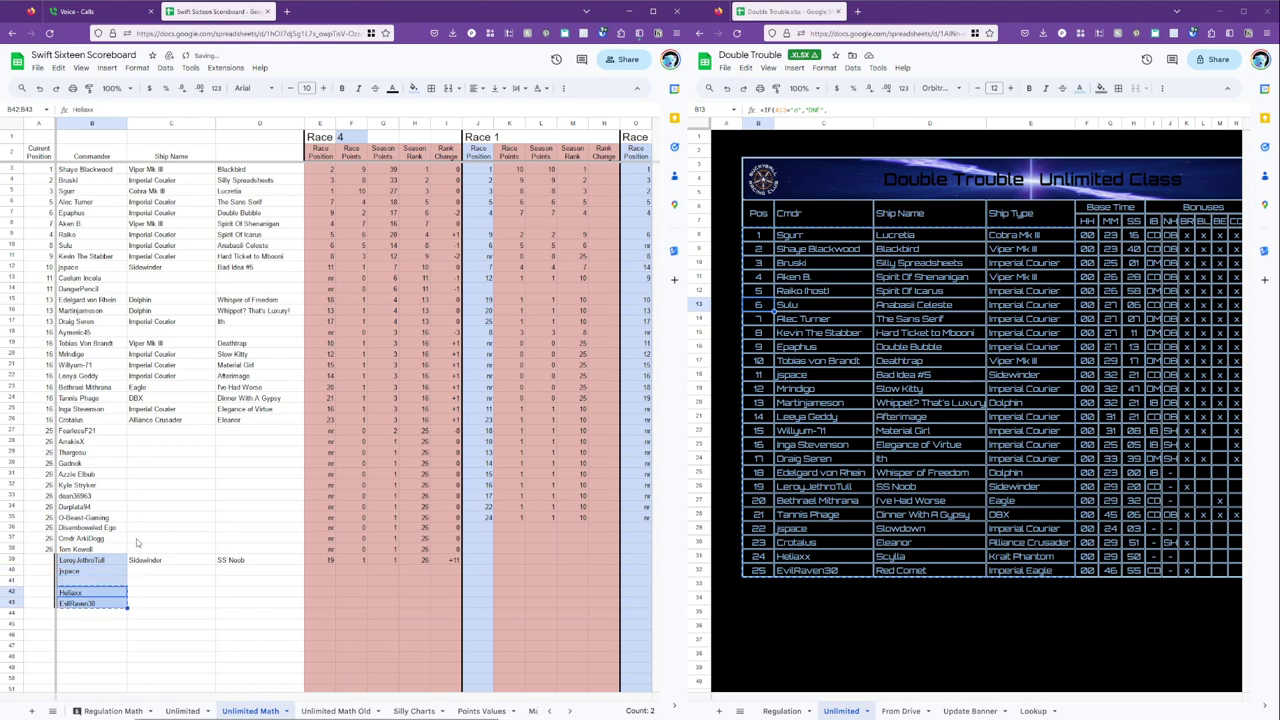
key(ctrl+x)
key(Up)
key(ctrl+v)
key(Down)
click(78, 485)
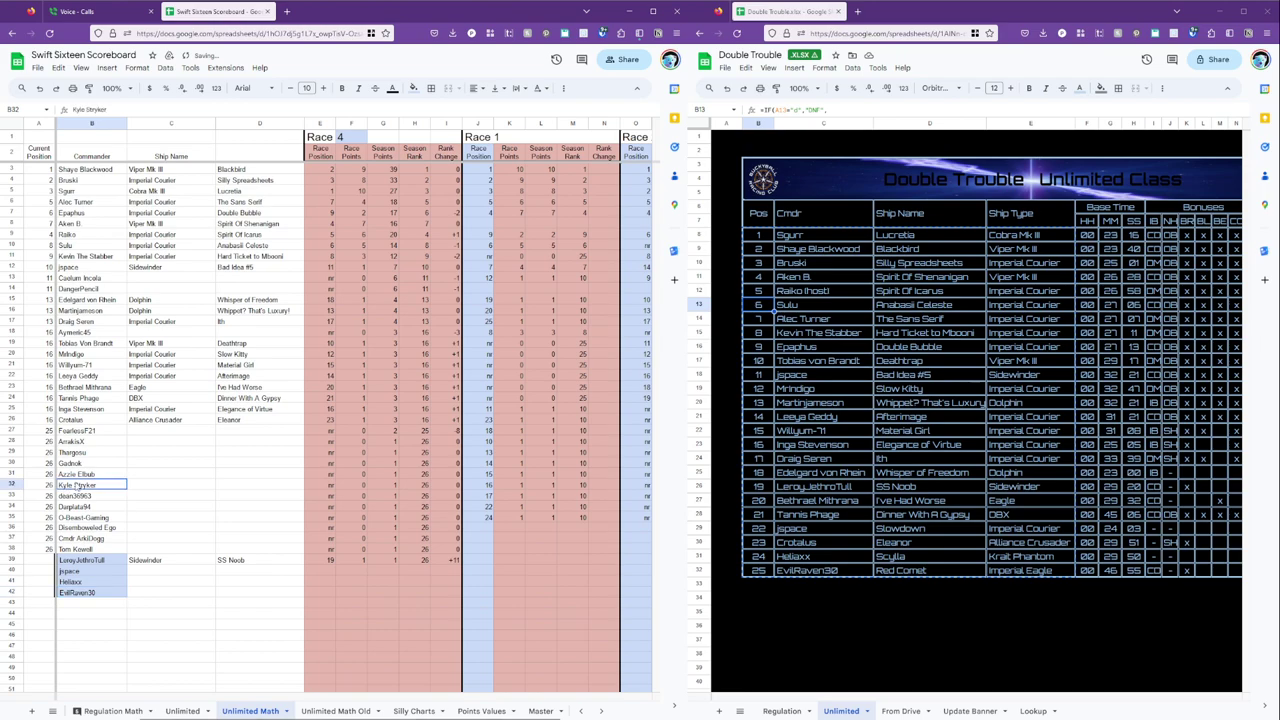
click(90, 88)
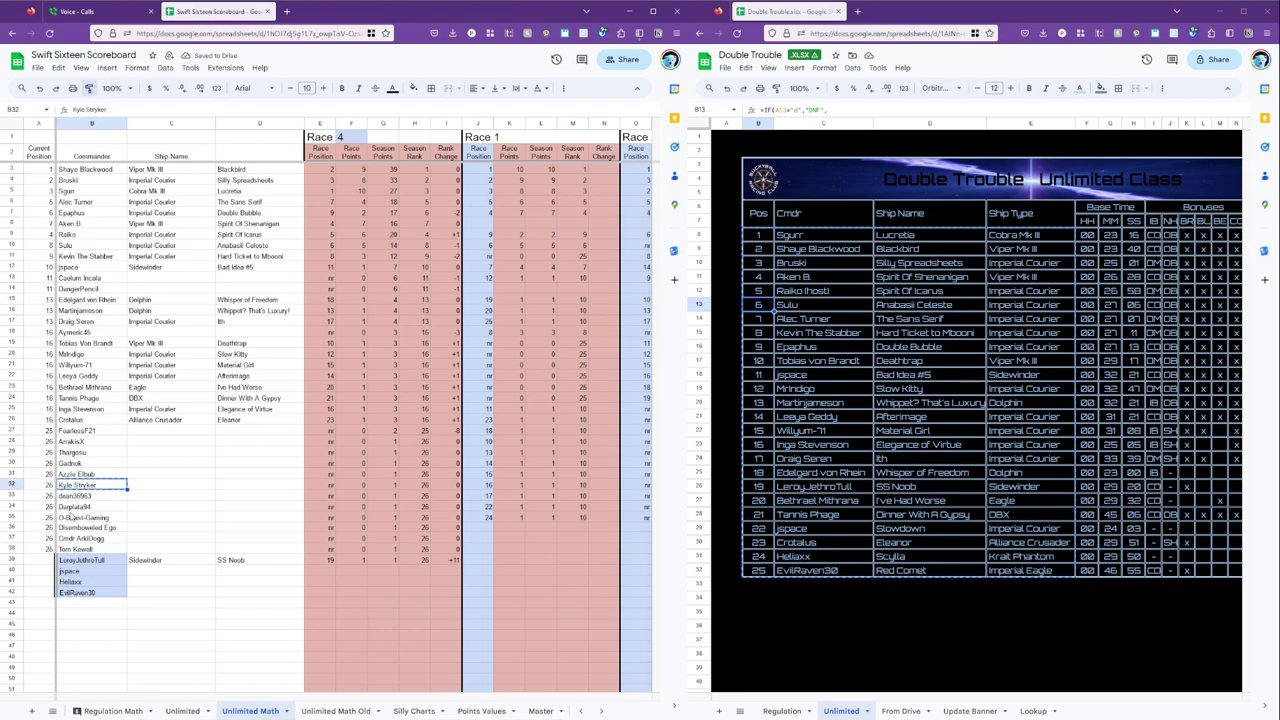
drag(88, 560, 88, 592)
Try pasting row 39's ship formulas into the new rows, undoing the over-wide paste.
click(146, 562)
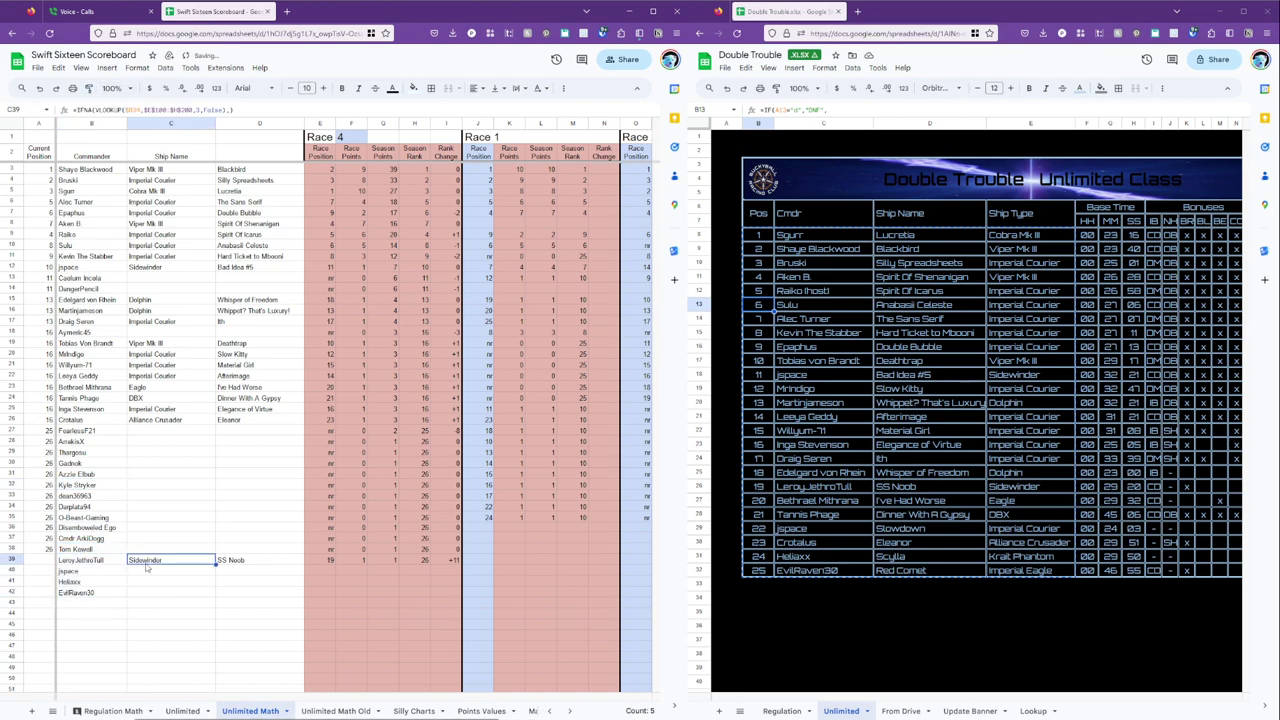
click(175, 577)
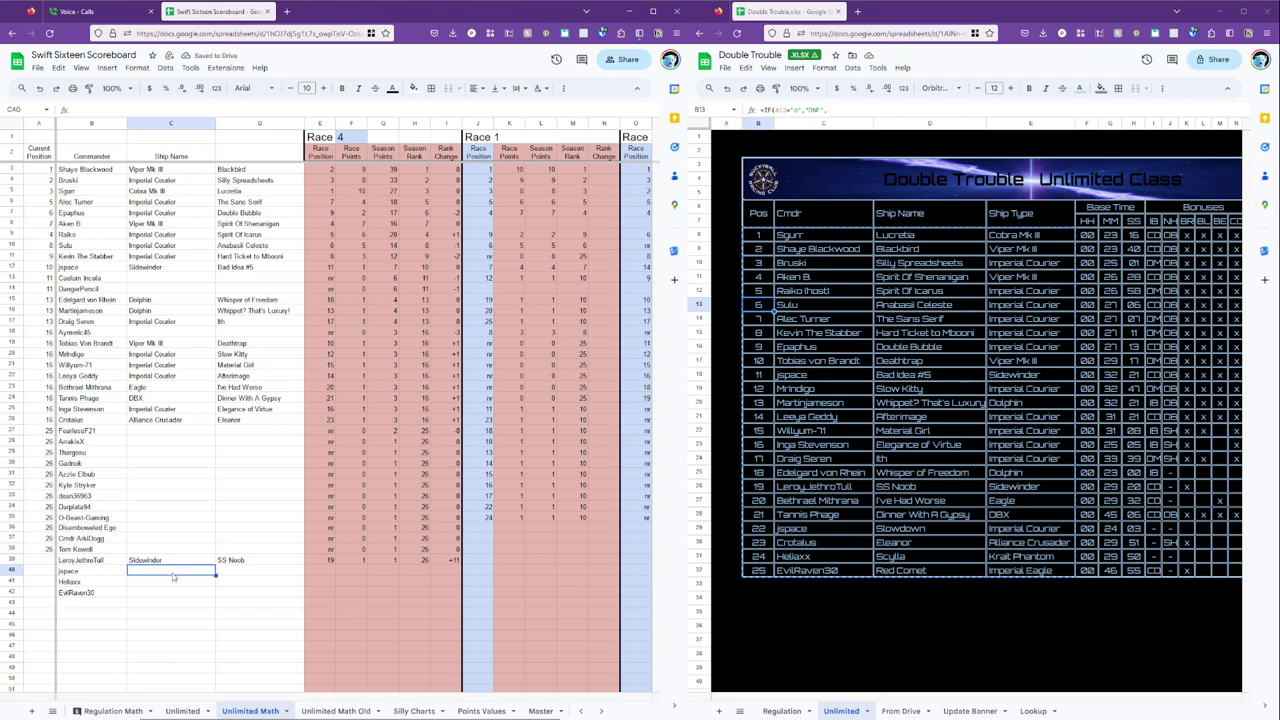
key(Up)
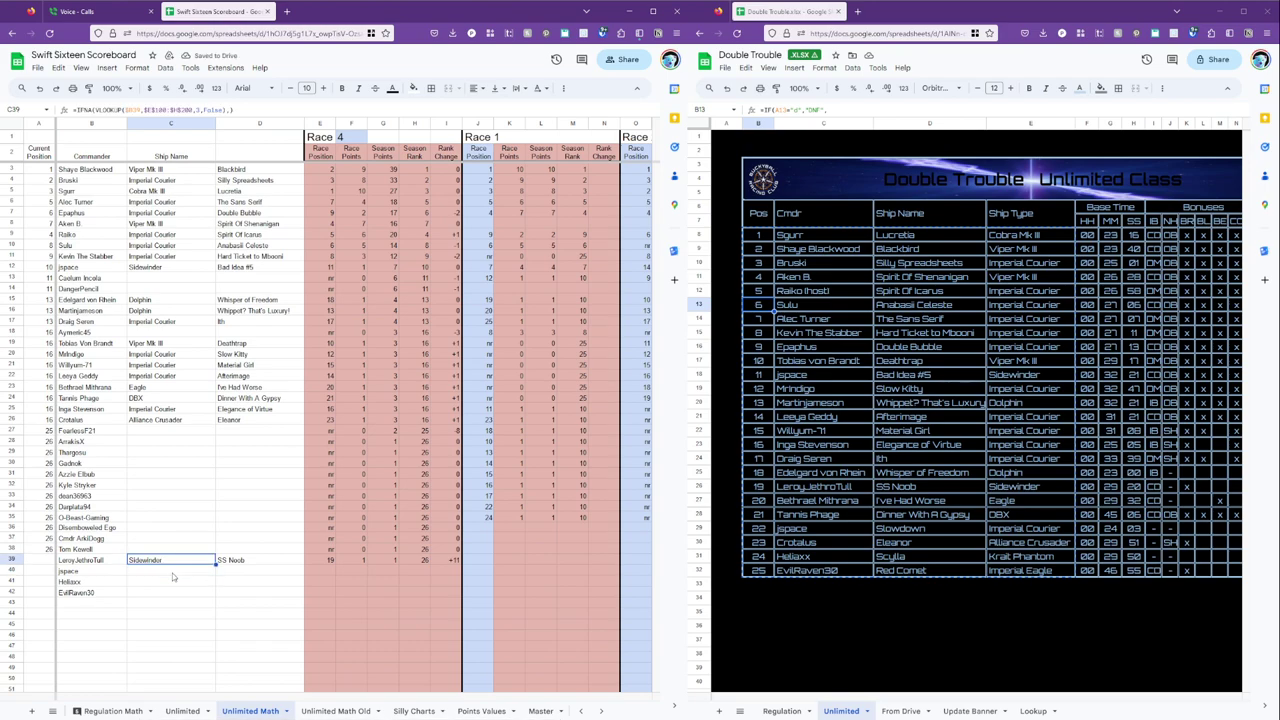
key(shift+Right)
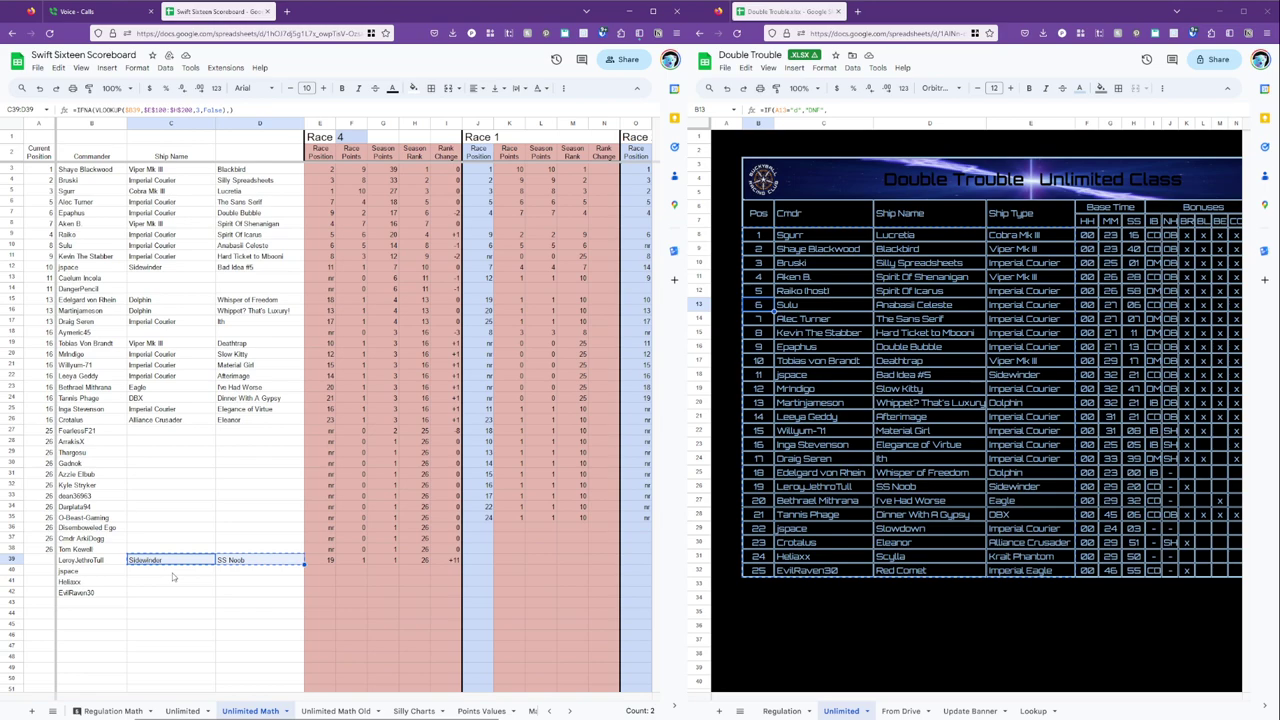
key(Down)
key(shift+Down)
key(shift+Down)
key(shift+Right)
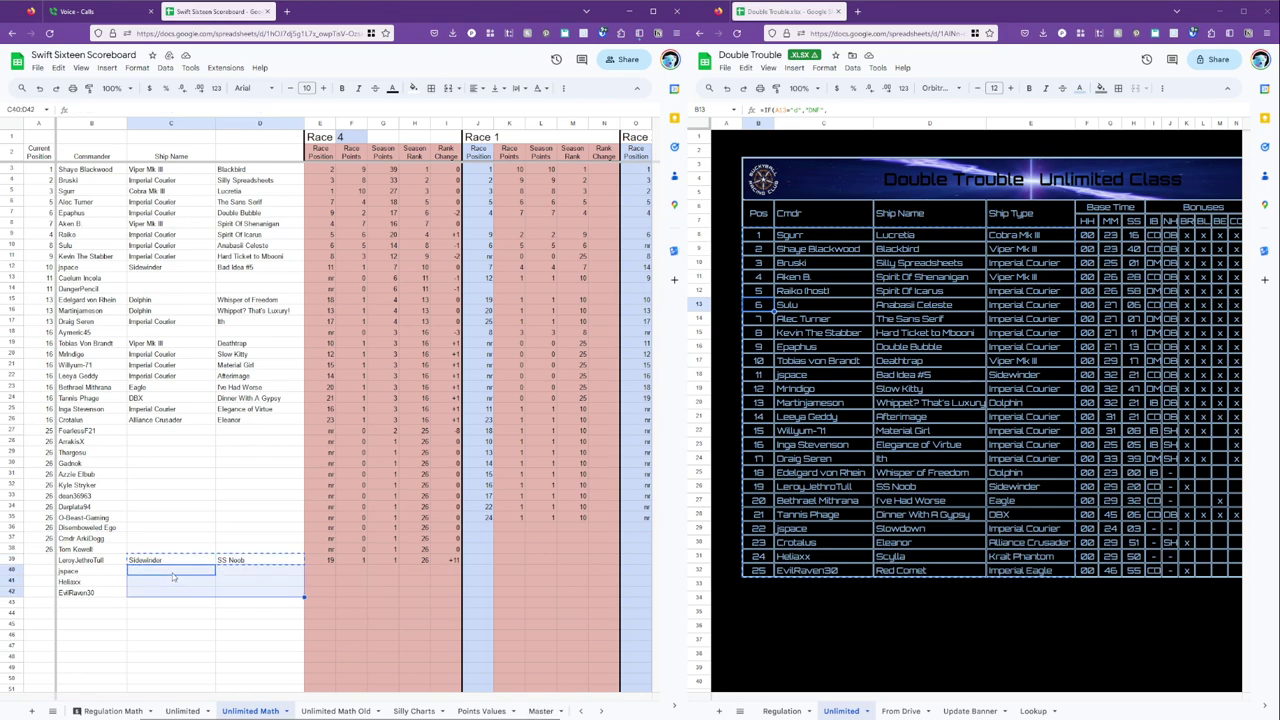
key(shift+Right)
key(shift+Right)
key(shift+Right)
key(shift+Right)
key(ctrl+v)
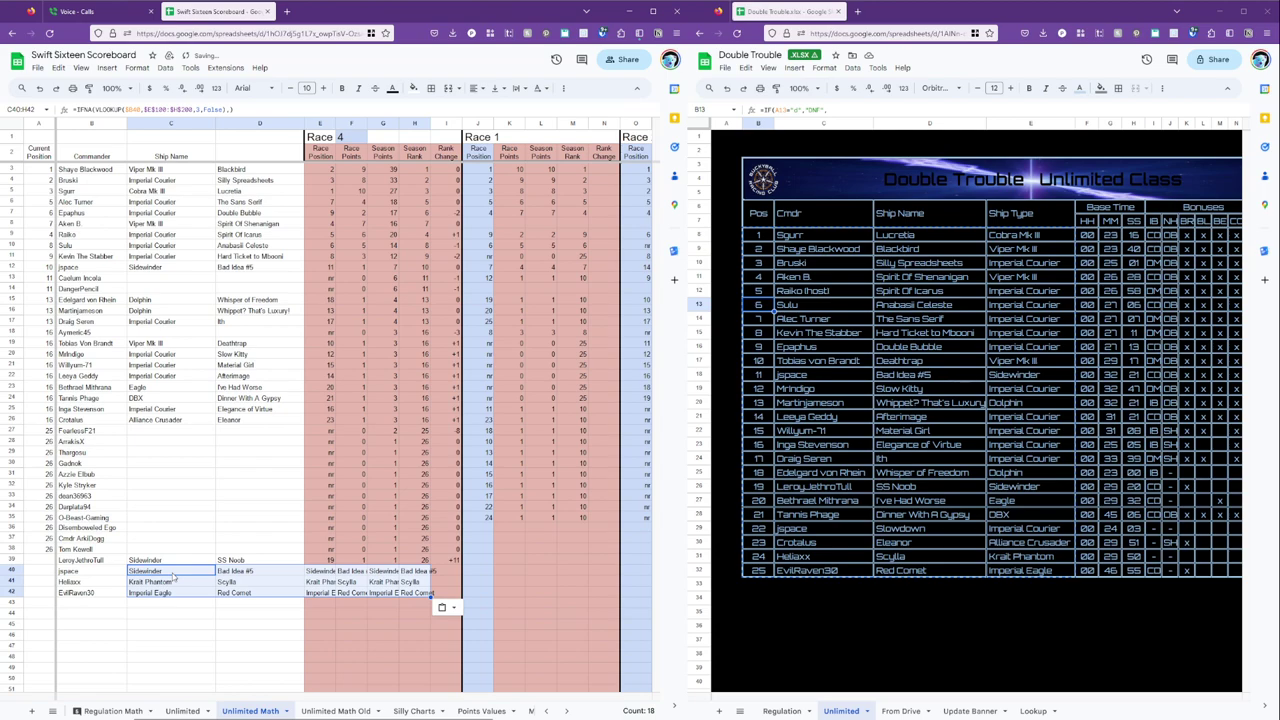
key(ctrl+z)
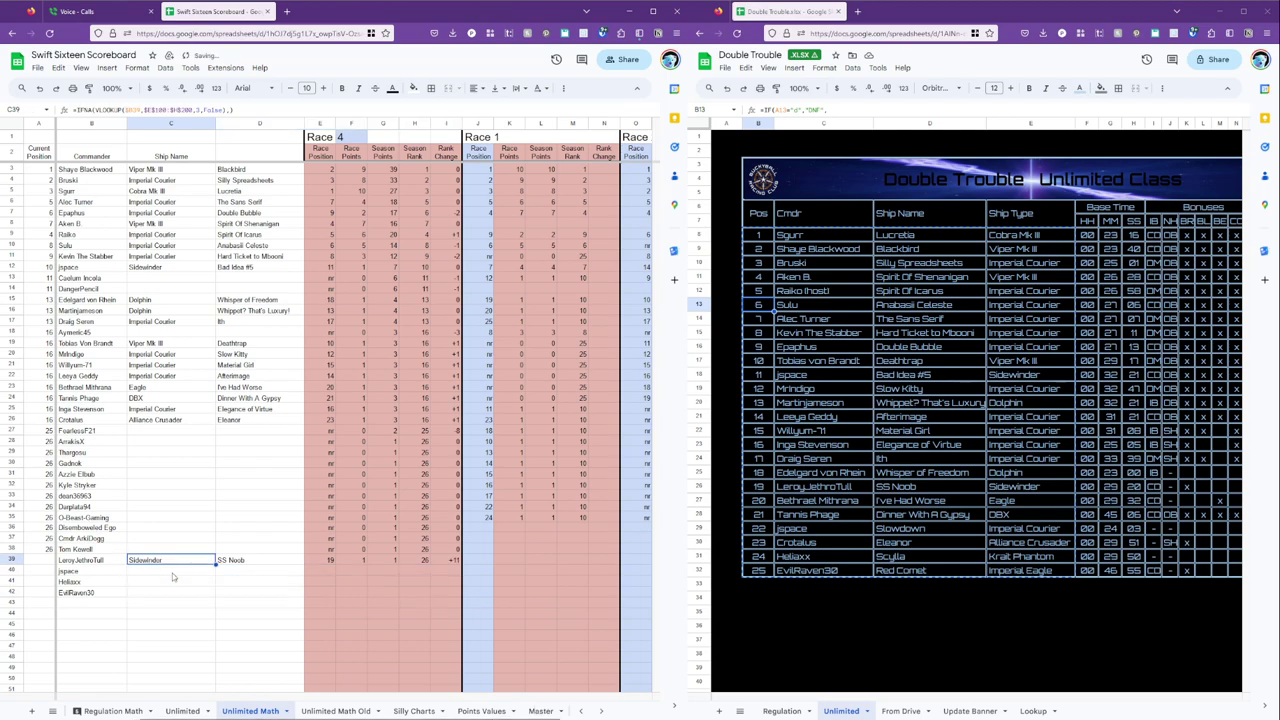
Copy row 39's Race 4 formulas down into rows 40–42 for the new racers.
key(Right)
key(Right)
key(shift+Right)
key(shift+Right)
key(shift+Right)
key(shift+Right)
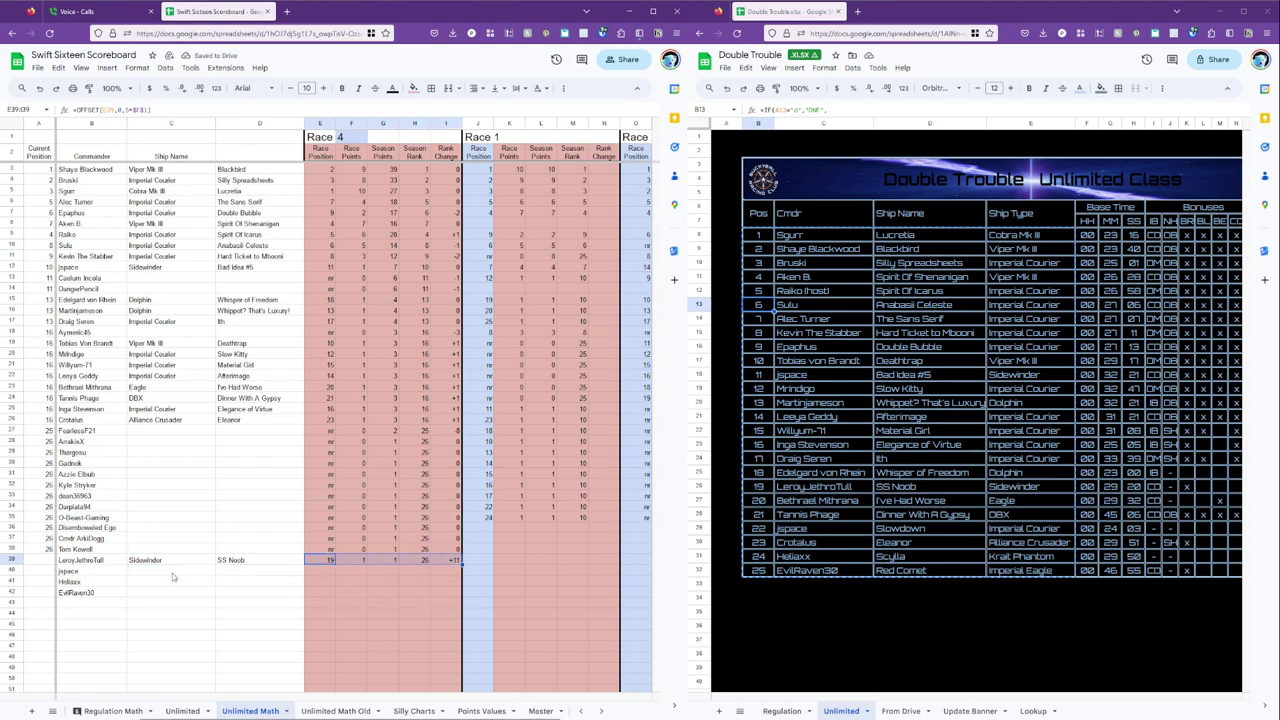
key(Down)
key(Down)
key(shift+Right)
key(shift+Right)
key(shift+Right)
key(shift+Right)
key(shift+Down)
key(Right)
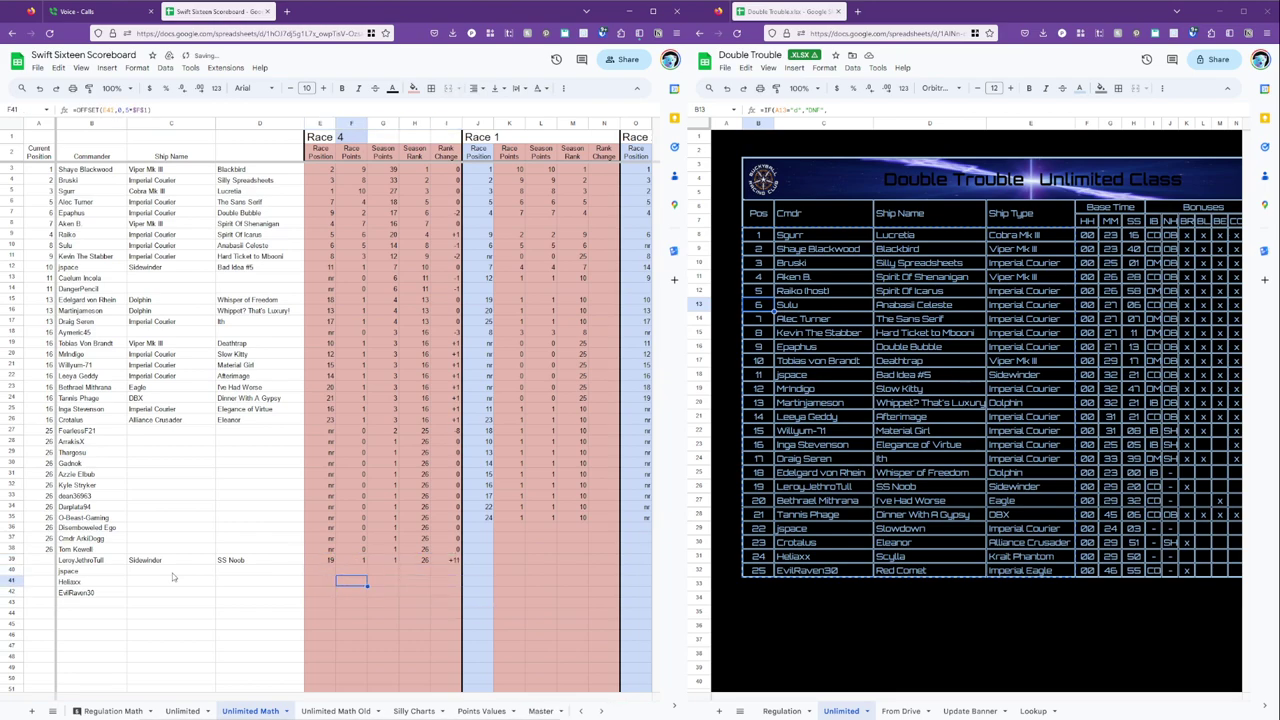
key(Right)
key(Right)
key(Right)
key(Right)
key(Right)
key(Right)
key(Right)
key(Right)
key(Right)
key(Right)
key(Right)
key(Right)
key(Right)
key(Right)
key(Right)
key(Right)
key(Up)
key(Up)
key(Right)
key(Right)
key(Right)
key(Right)
key(Right)
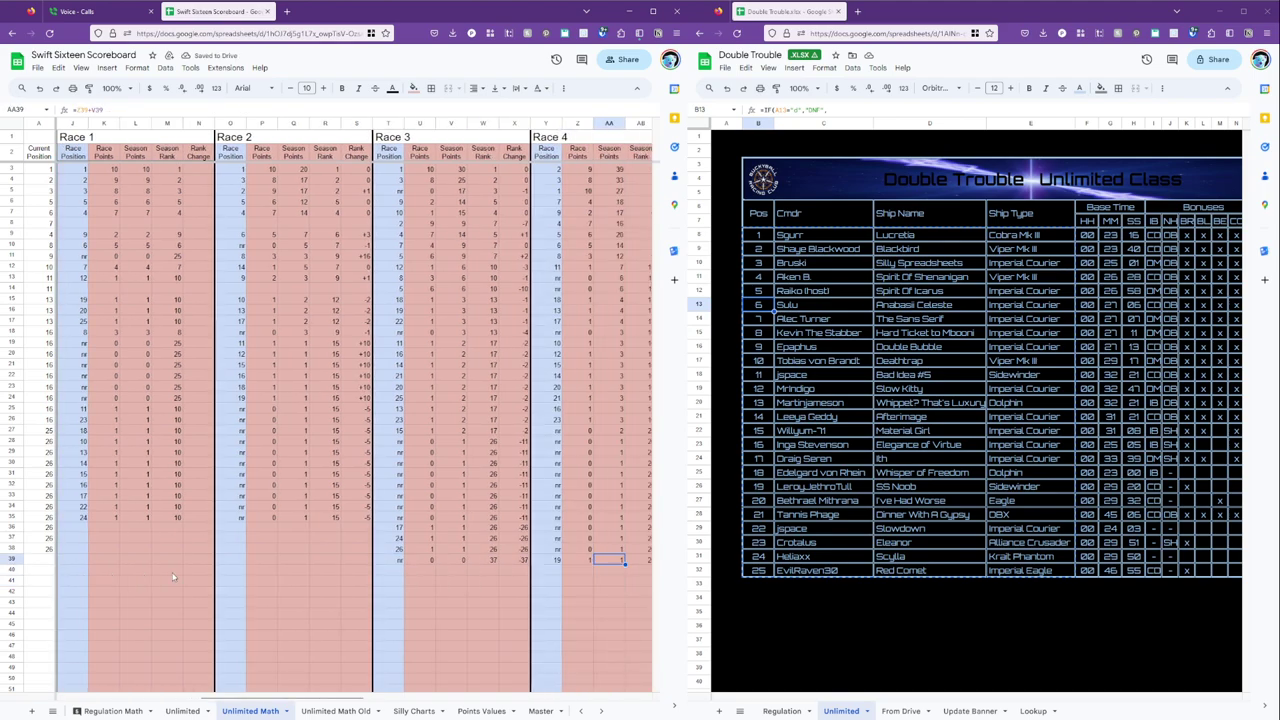
key(Right)
key(Right)
key(Right)
key(Left)
key(Left)
key(Left)
key(Left)
key(Left)
key(shift+Right)
key(shift+Right)
key(shift+Right)
key(shift+Right)
key(ctrl+c)
key(Down)
key(shift+Down)
key(shift+Down)
key(ctrl+v)
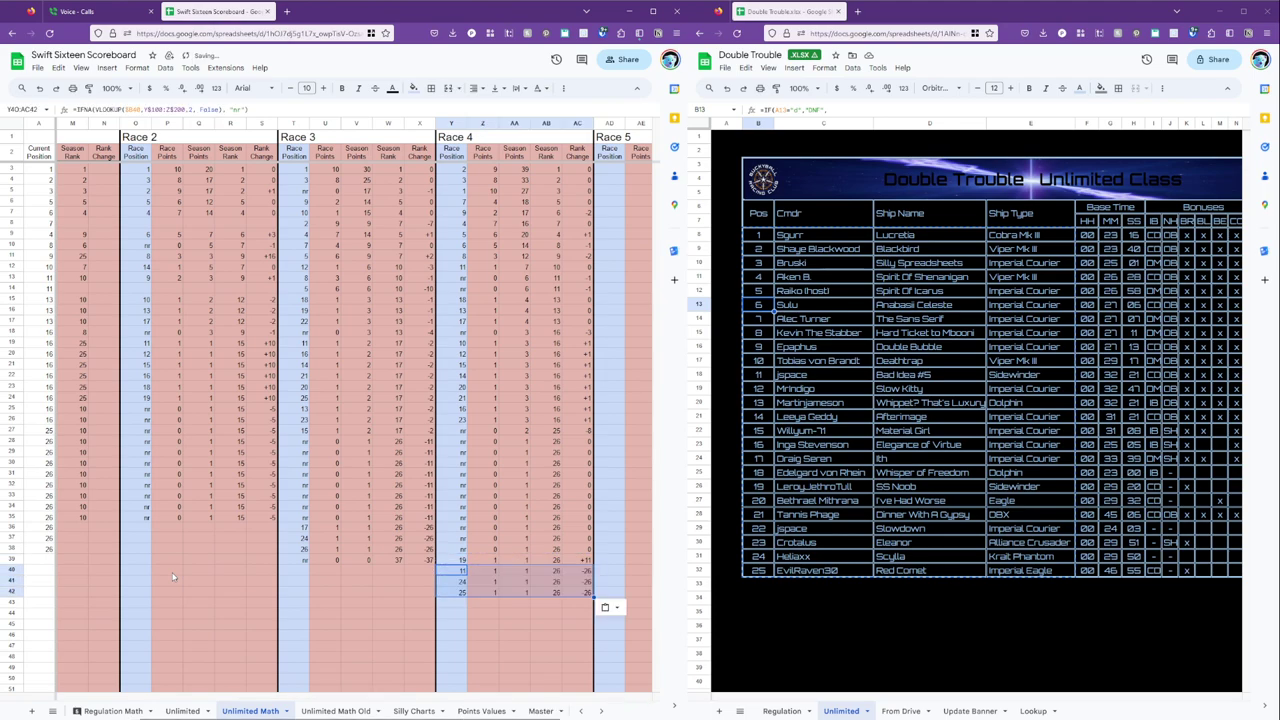
Copy row 39's ship formulas into rows 40–42 and review the resulting ship entries.
key(Left)
key(Left)
key(Left)
key(Left)
key(Left)
key(Left)
key(Left)
key(Left)
key(Left)
key(Left)
key(Left)
key(Left)
key(Left)
key(Left)
key(Left)
key(Left)
key(Left)
key(Left)
key(Left)
key(Left)
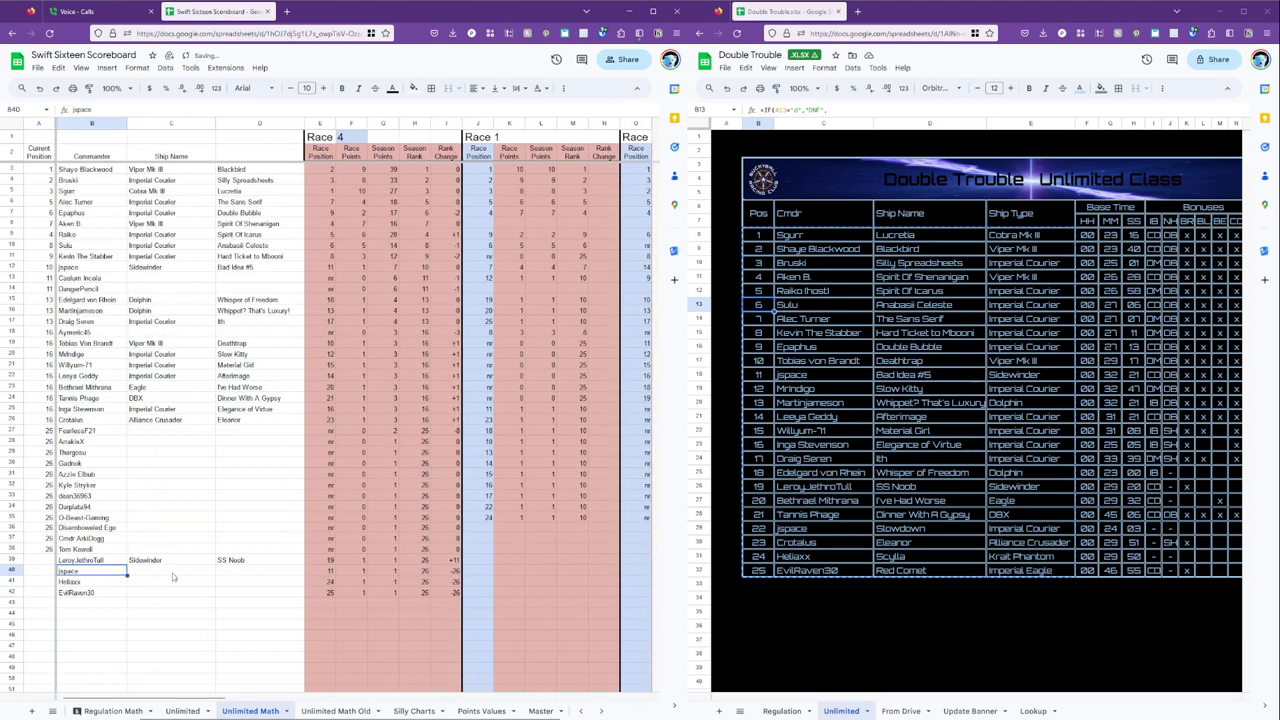
key(Right)
key(Up)
key(shift+Right)
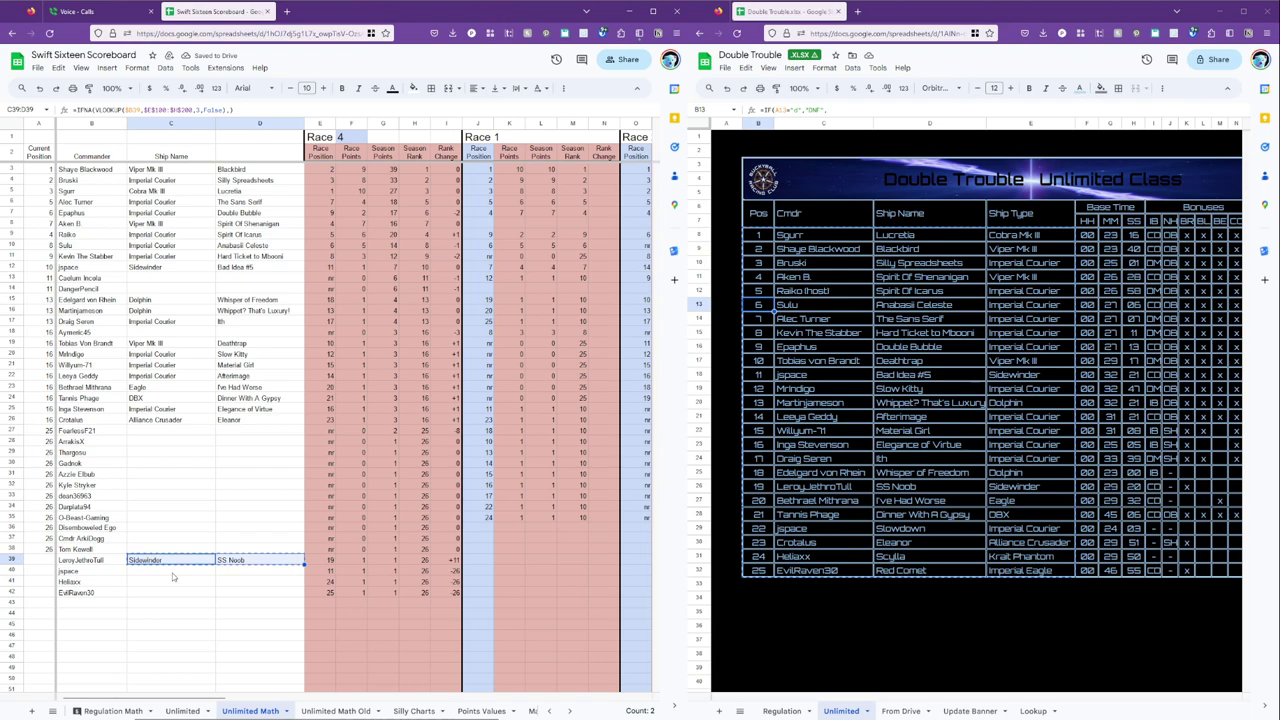
key(Down)
key(shift+Down)
key(shift+Down)
key(shift+Right)
key(ctrl+v)
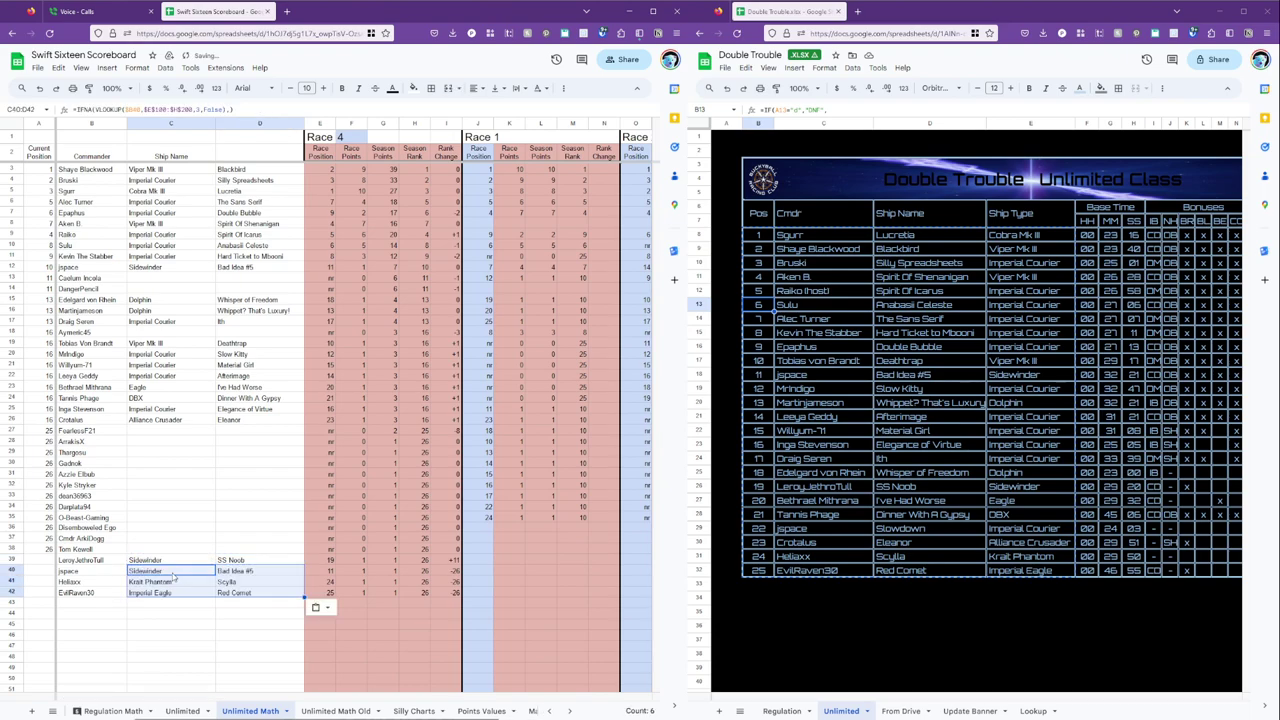
key(Up)
key(Up)
key(Up)
key(Up)
key(Up)
key(Up)
key(Up)
key(Up)
key(Up)
key(Up)
key(Up)
key(Up)
key(Up)
key(Up)
key(Up)
key(Up)
key(Up)
key(Up)
key(Up)
key(Up)
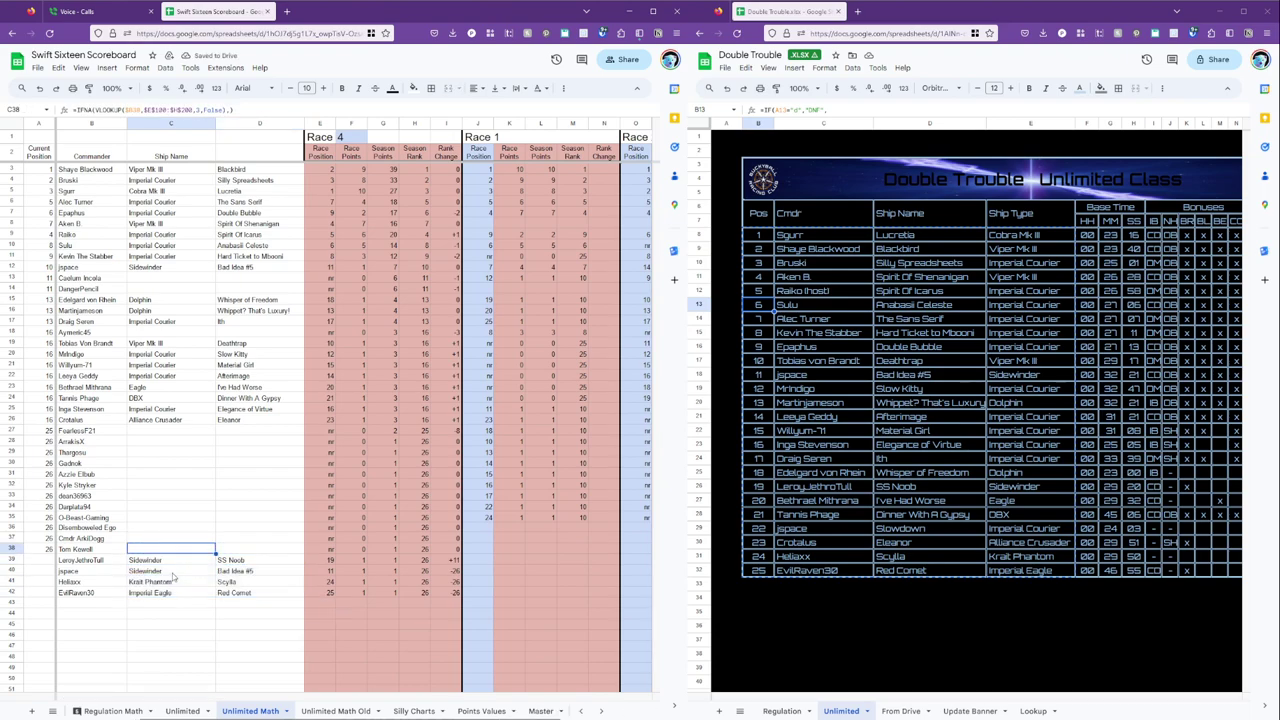
key(Down)
key(Down)
key(Down)
key(Down)
key(Down)
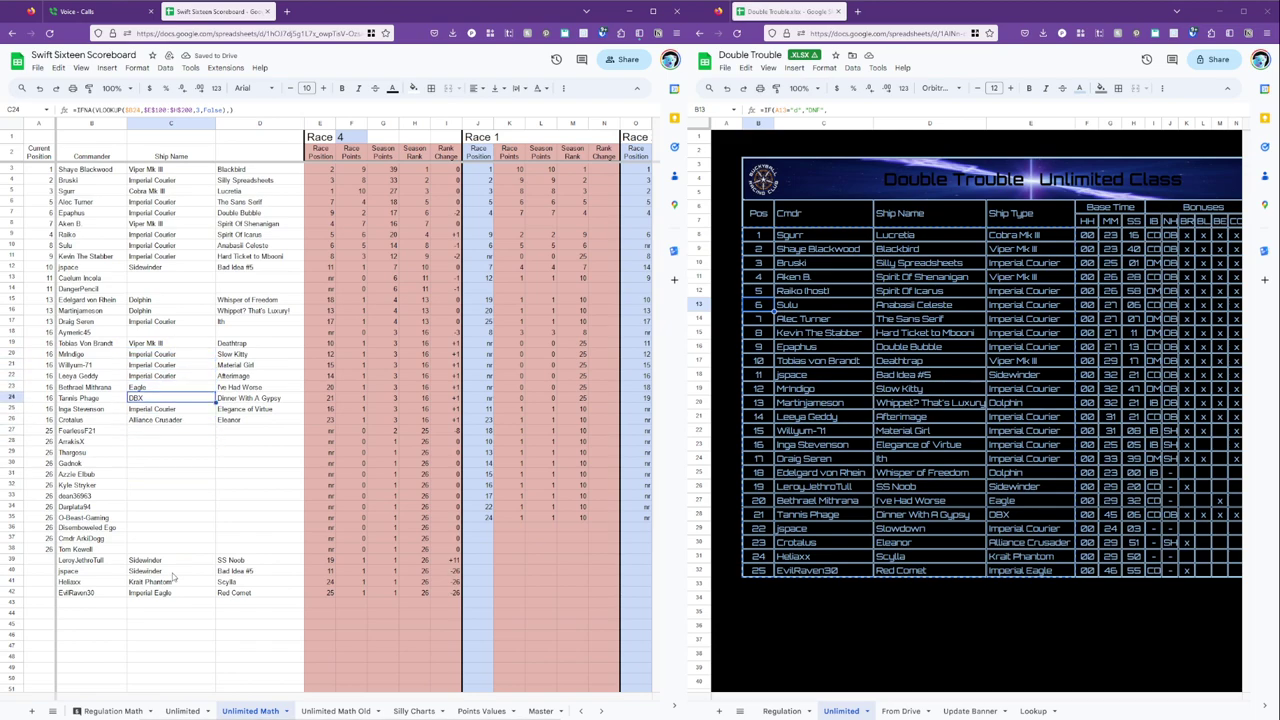
key(Down)
key(Down)
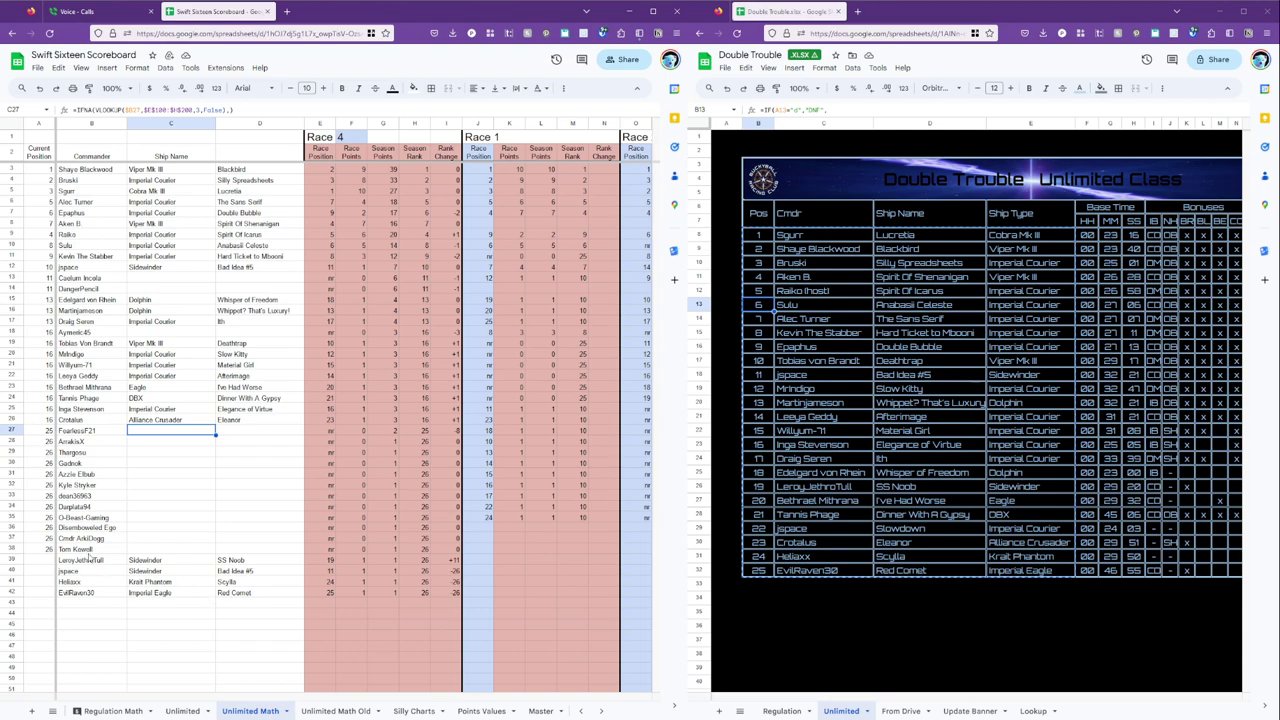
Copy the Current Position formula from A38 into A39:A42, giving the new rows position 26.
click(47, 561)
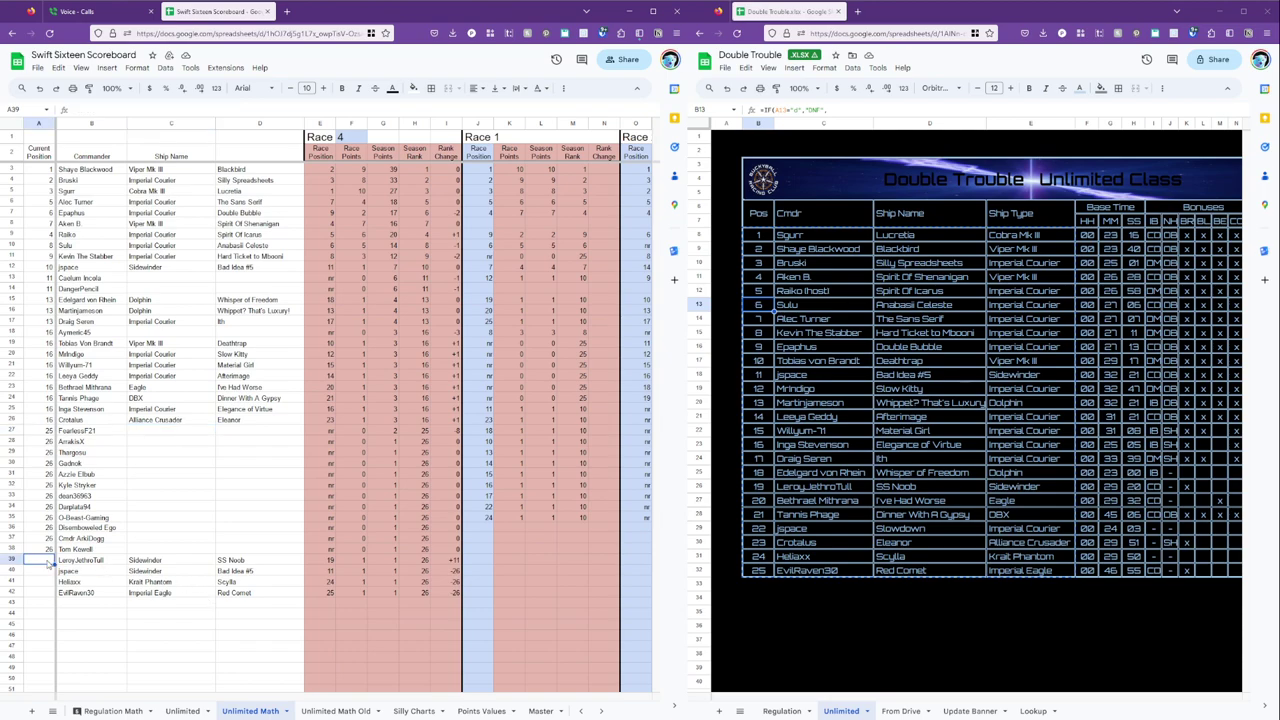
key(Up)
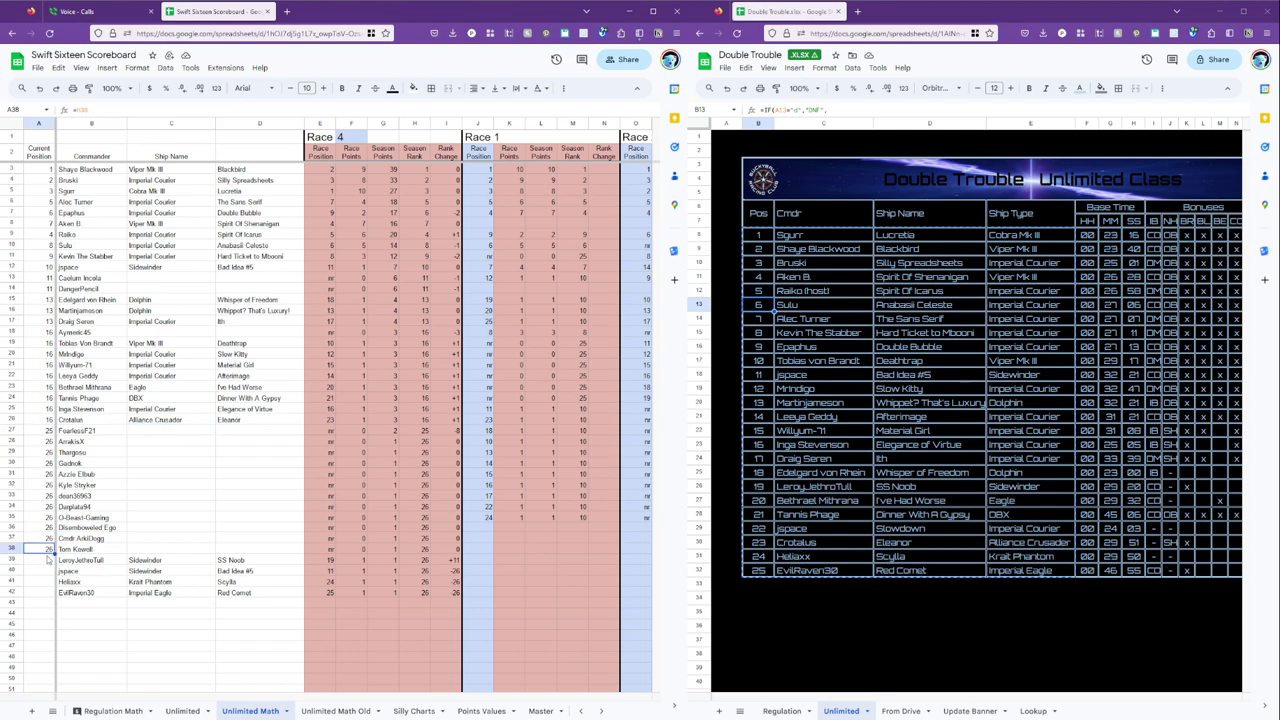
click(85, 562)
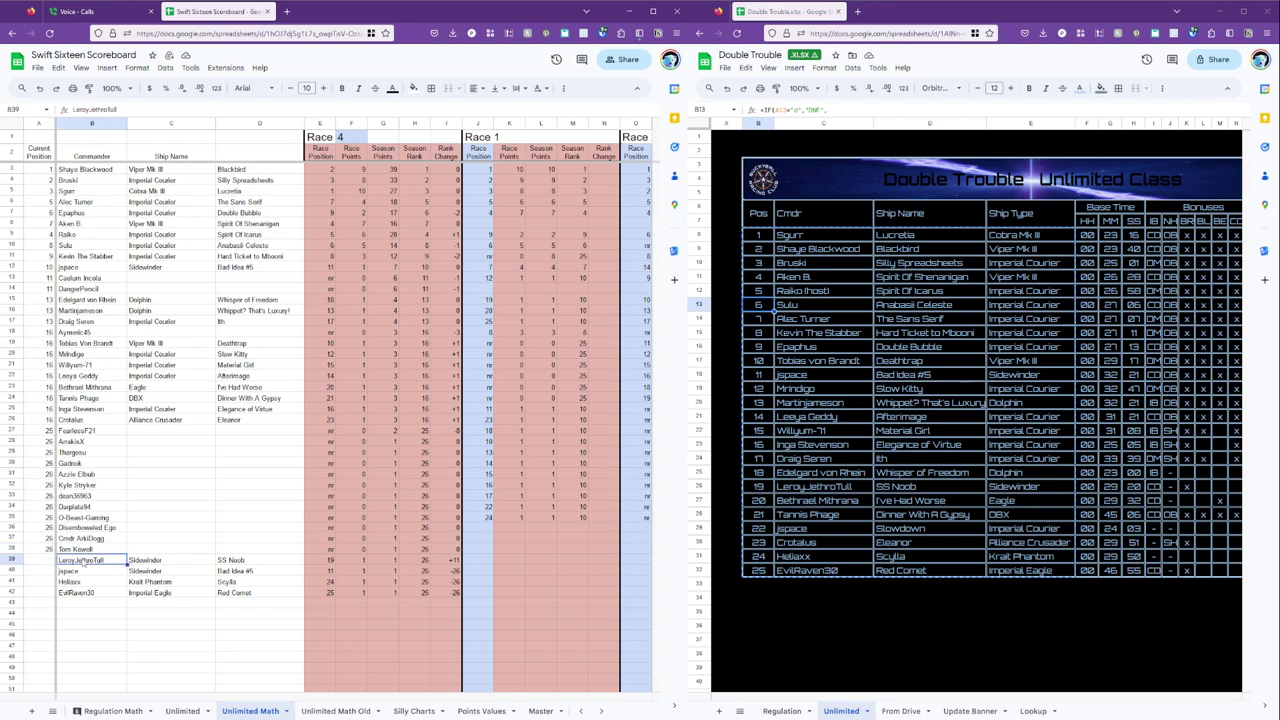
key(ctrl+c)
key(Left)
key(ctrl+v)
key(Down)
key(Up)
key(Up)
key(ctrl+c)
key(Down)
key(ctrl+v)
key(Down)
key(ctrl+v)
key(Down)
key(ctrl+v)
key(Down)
key(ctrl+v)
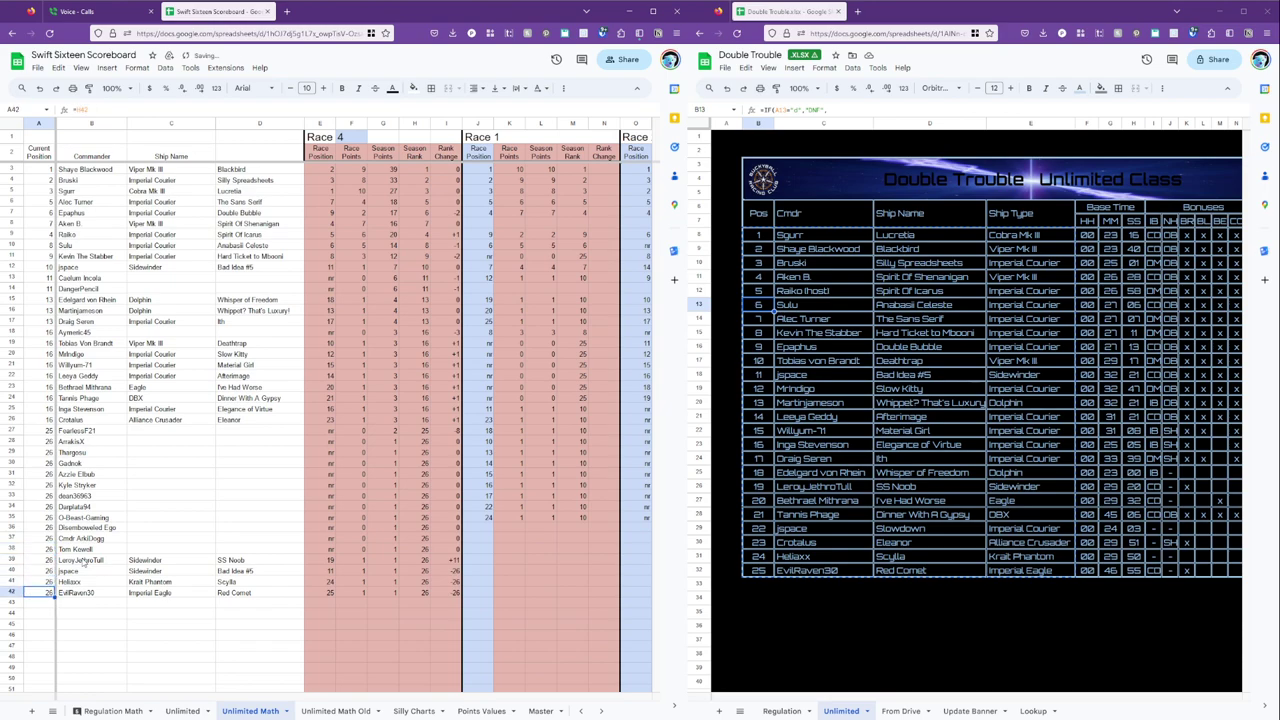
key(Up)
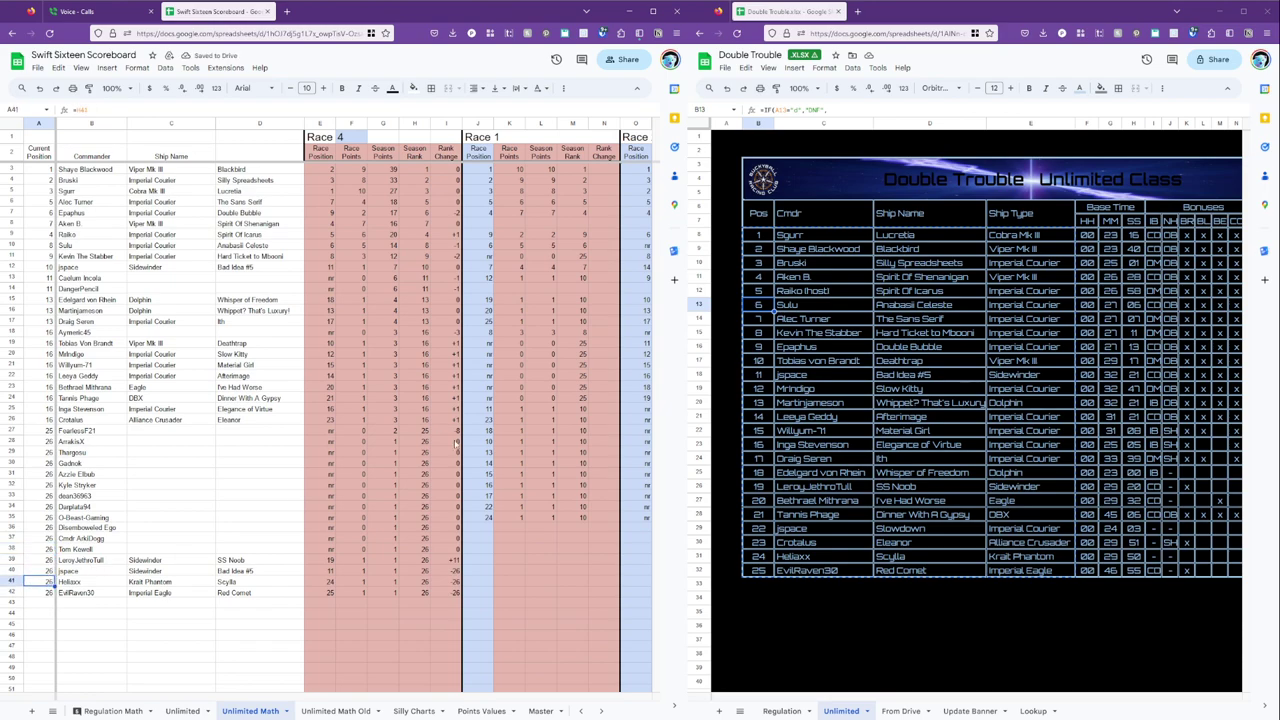
On the Unlimited scoreboard, paste the position formula into rows 46–48.
click(183, 710)
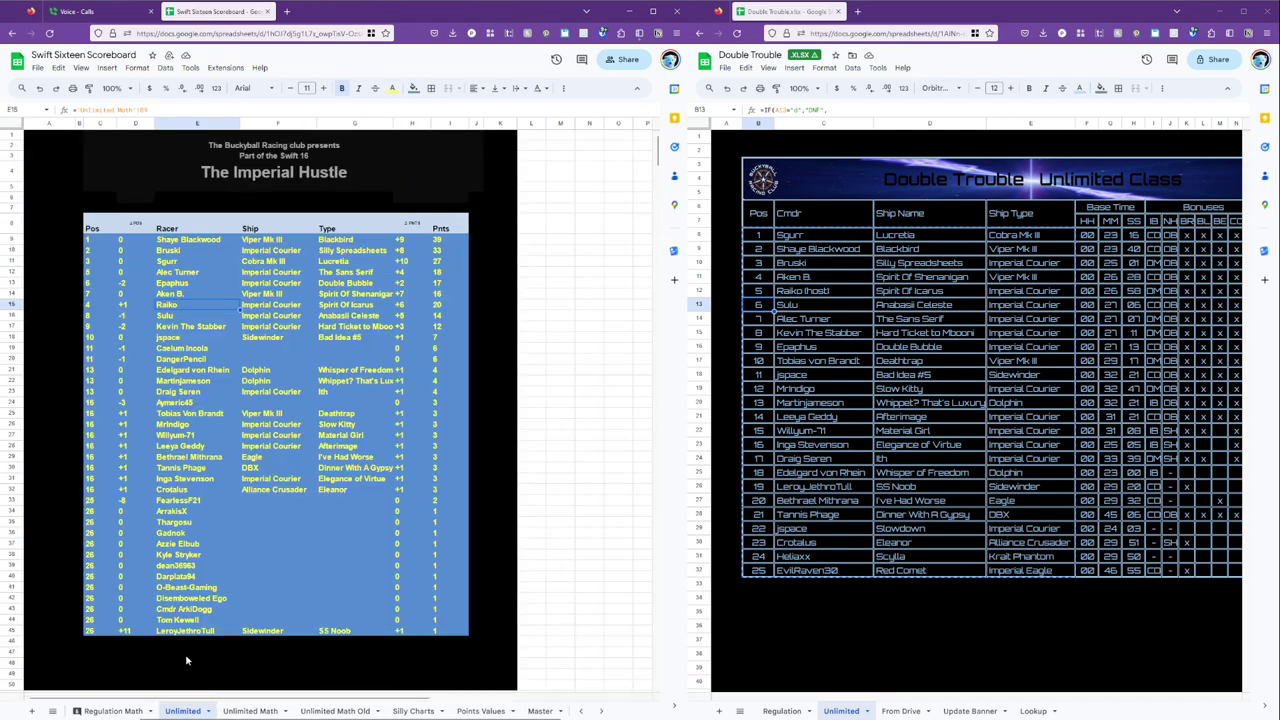
scroll(196, 600, down, 4)
click(105, 484)
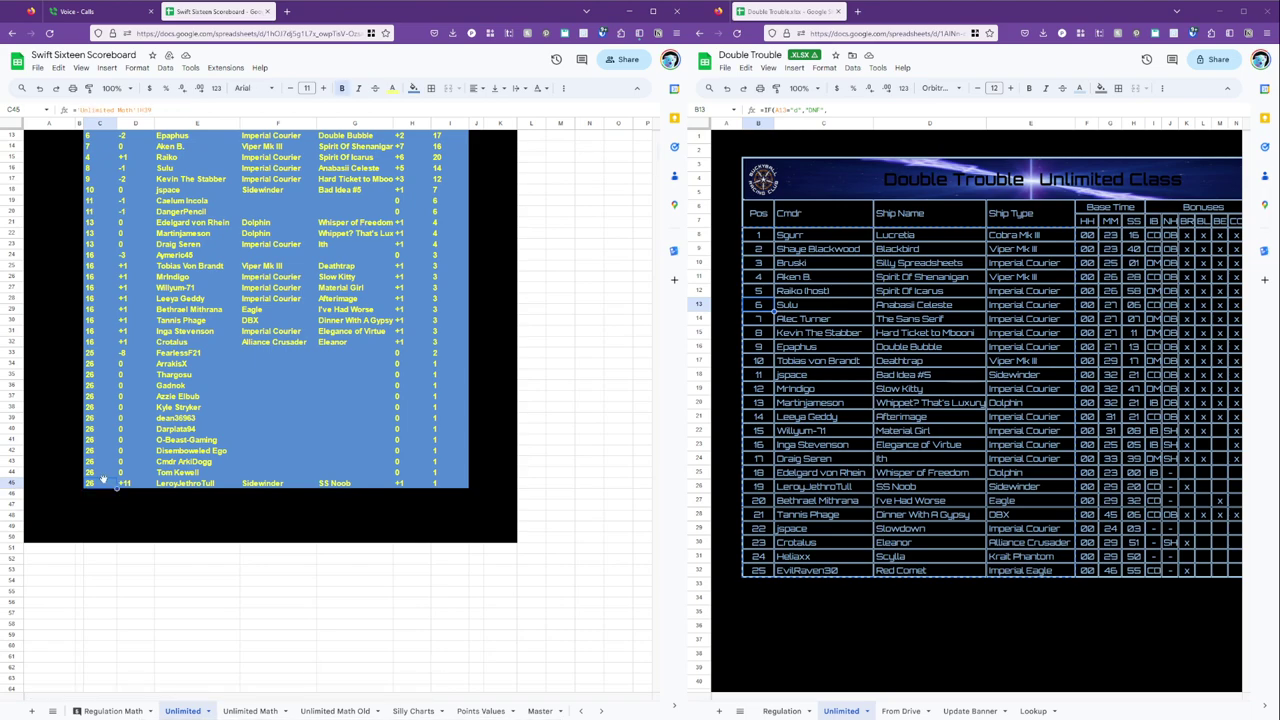
drag(104, 492, 106, 517)
key(ctrl+v)
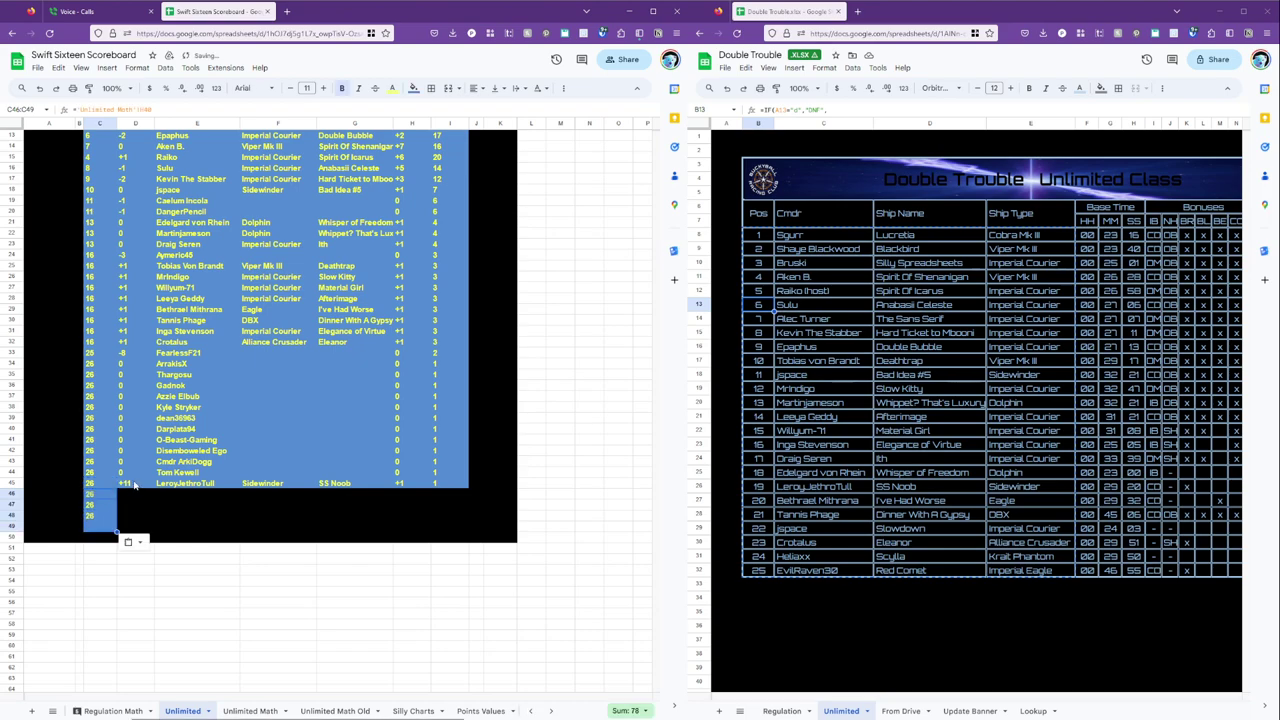
Copy row 45's rank-change through points formulas into rows 46–48 for the three new racers.
click(135, 488)
shift+click(445, 520)
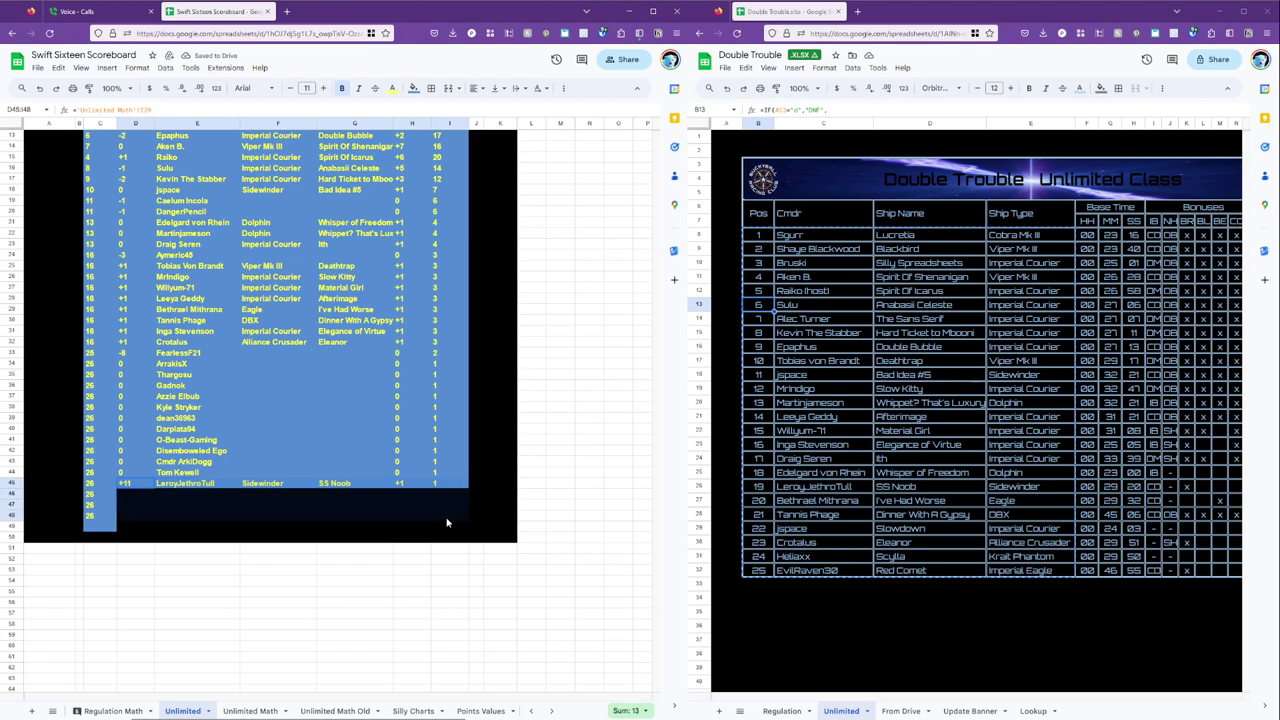
click(145, 486)
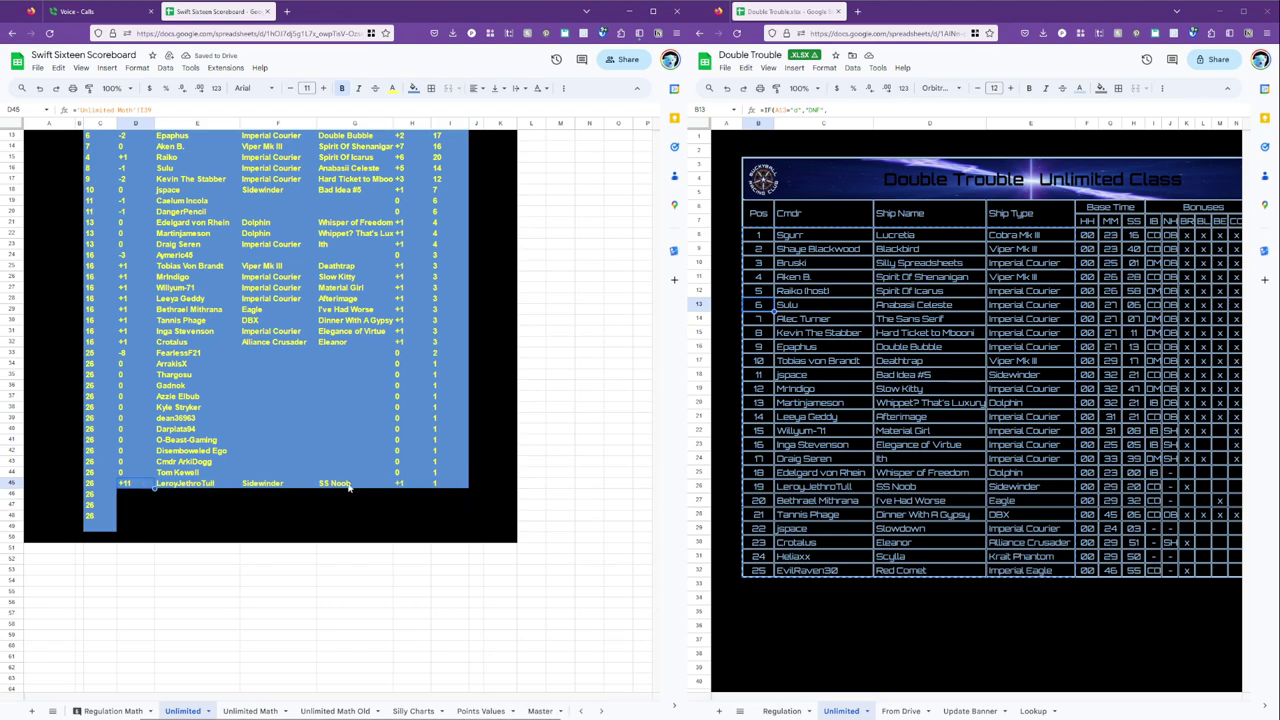
shift+click(432, 484)
key(ctrl+c)
drag(130, 494, 130, 531)
key(ctrl+v)
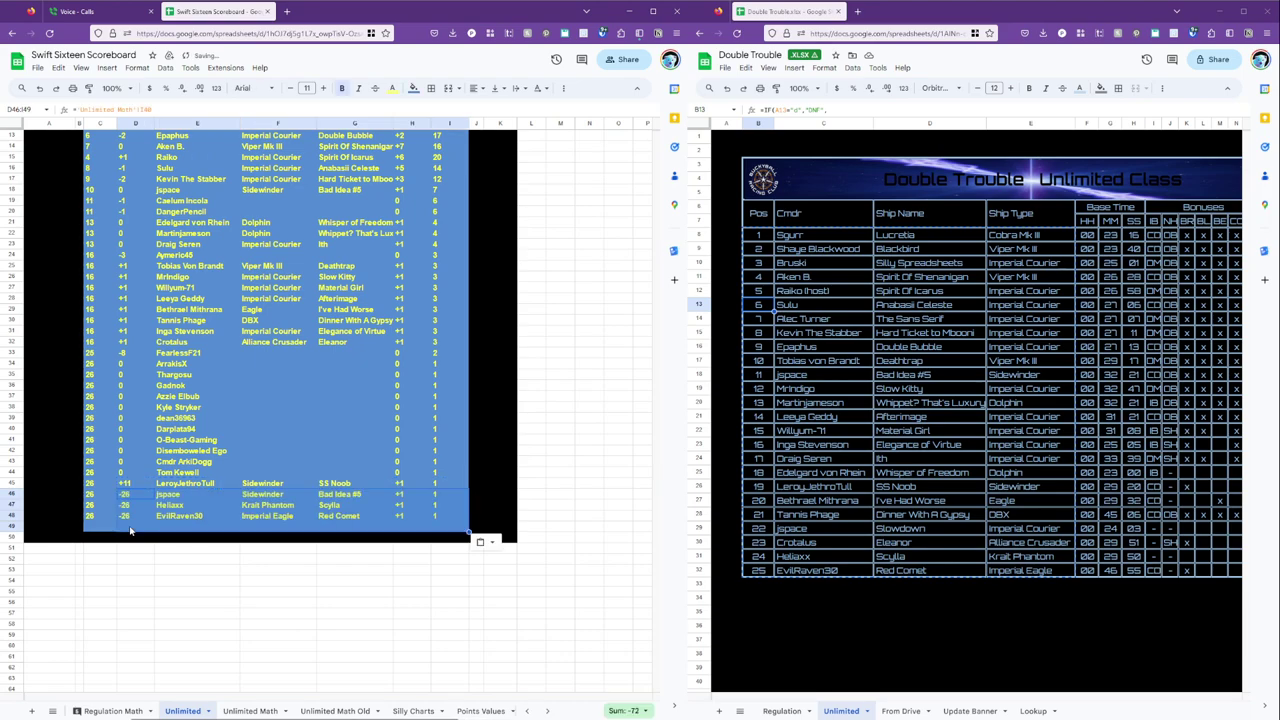
click(104, 530)
scroll(291, 433, down, 3)
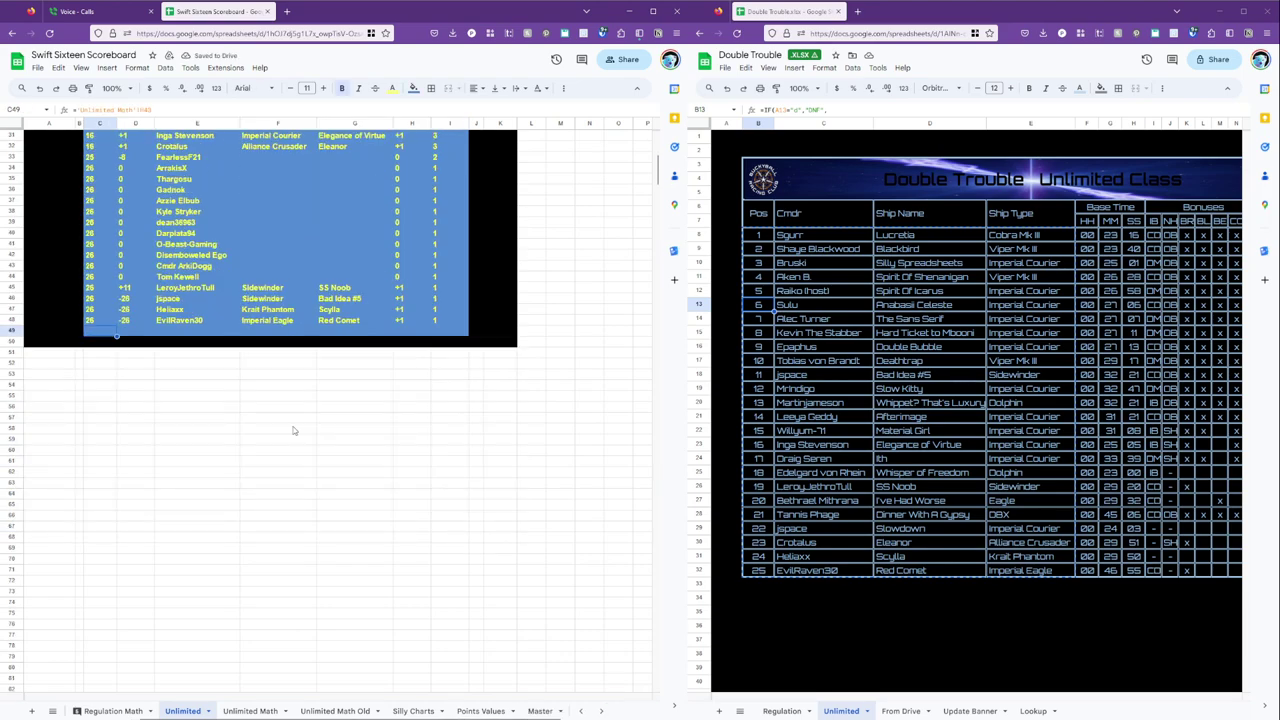
click(250, 710)
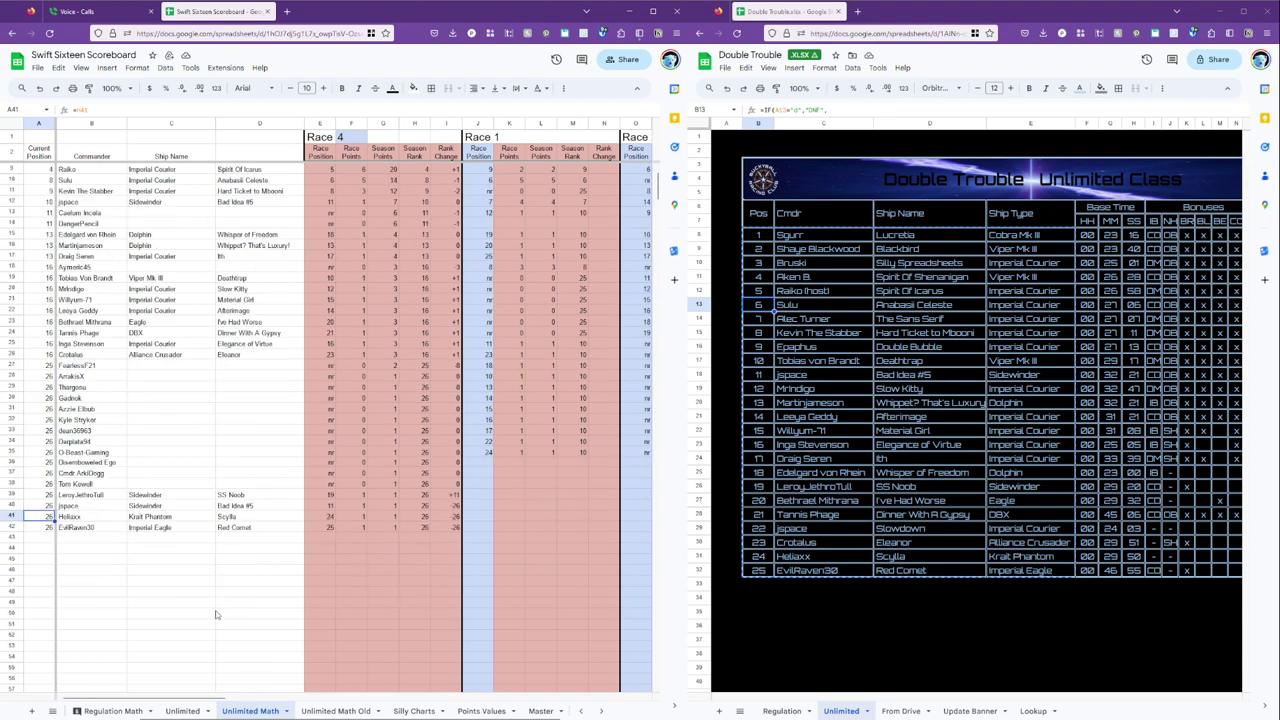
Clear the leftover blue fill from C50:I50 below the Unlimited scoreboard table.
click(117, 507)
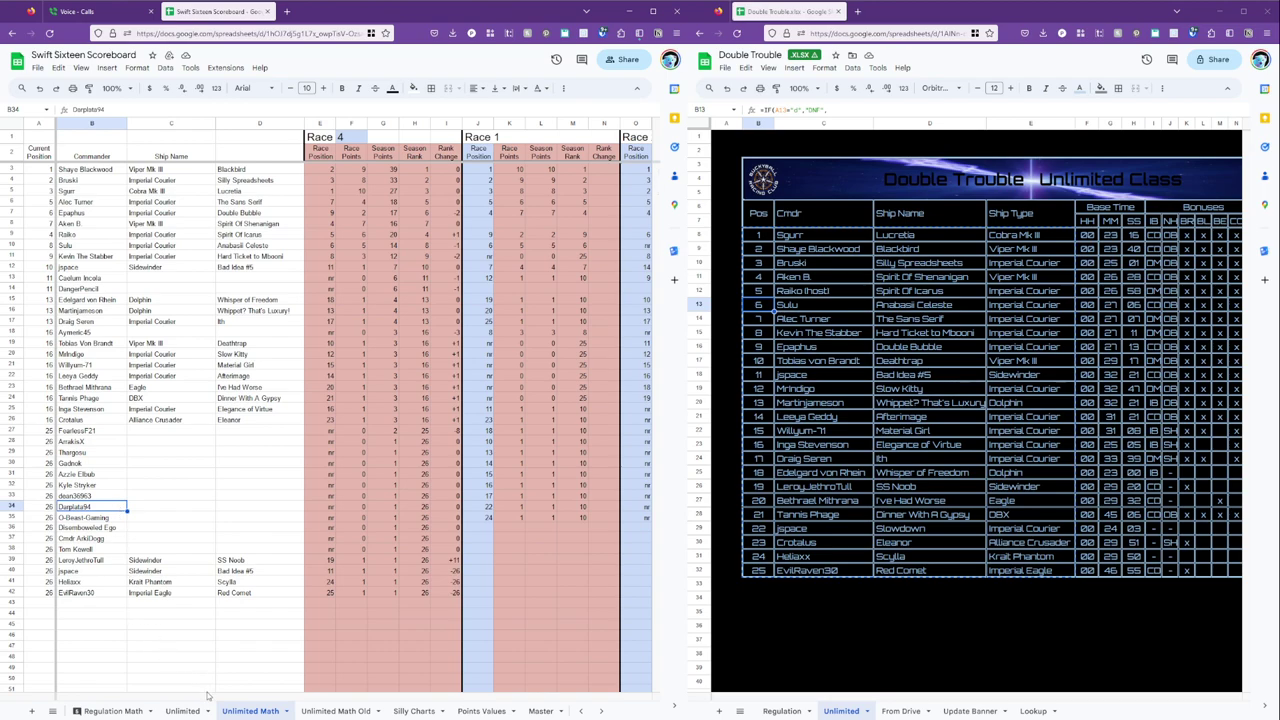
click(183, 711)
scroll(116, 678, down, 2)
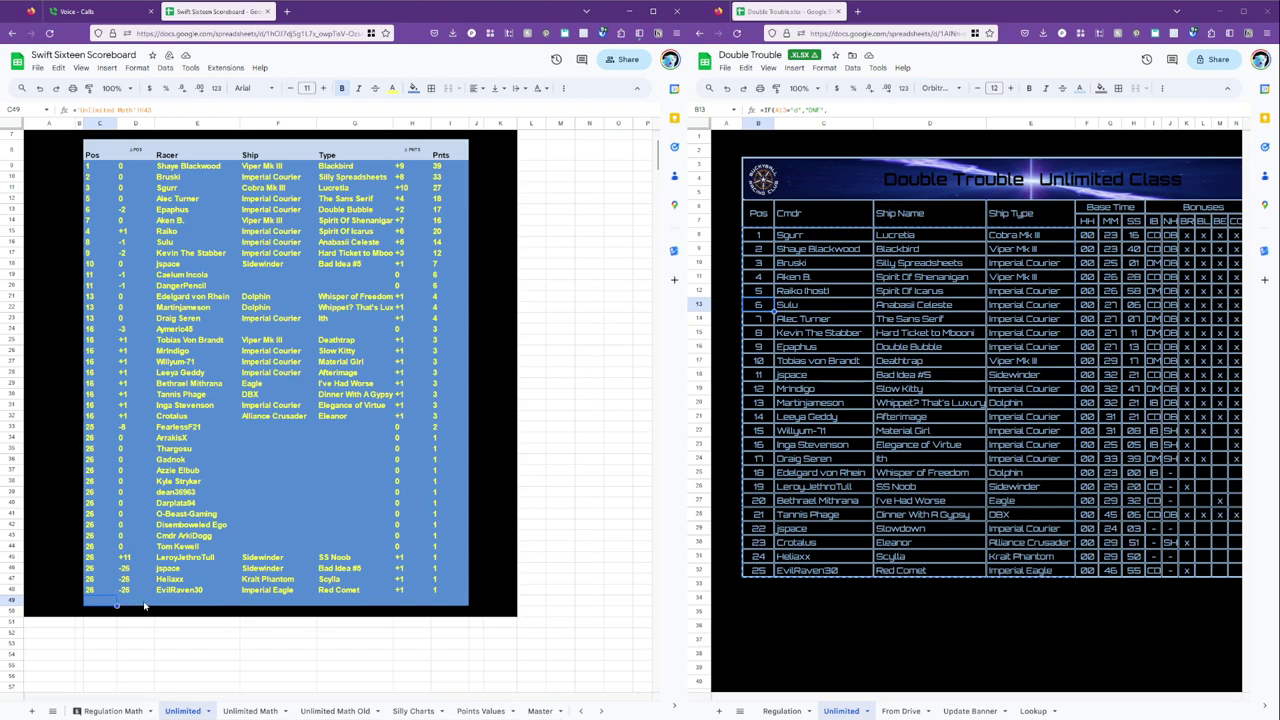
click(112, 612)
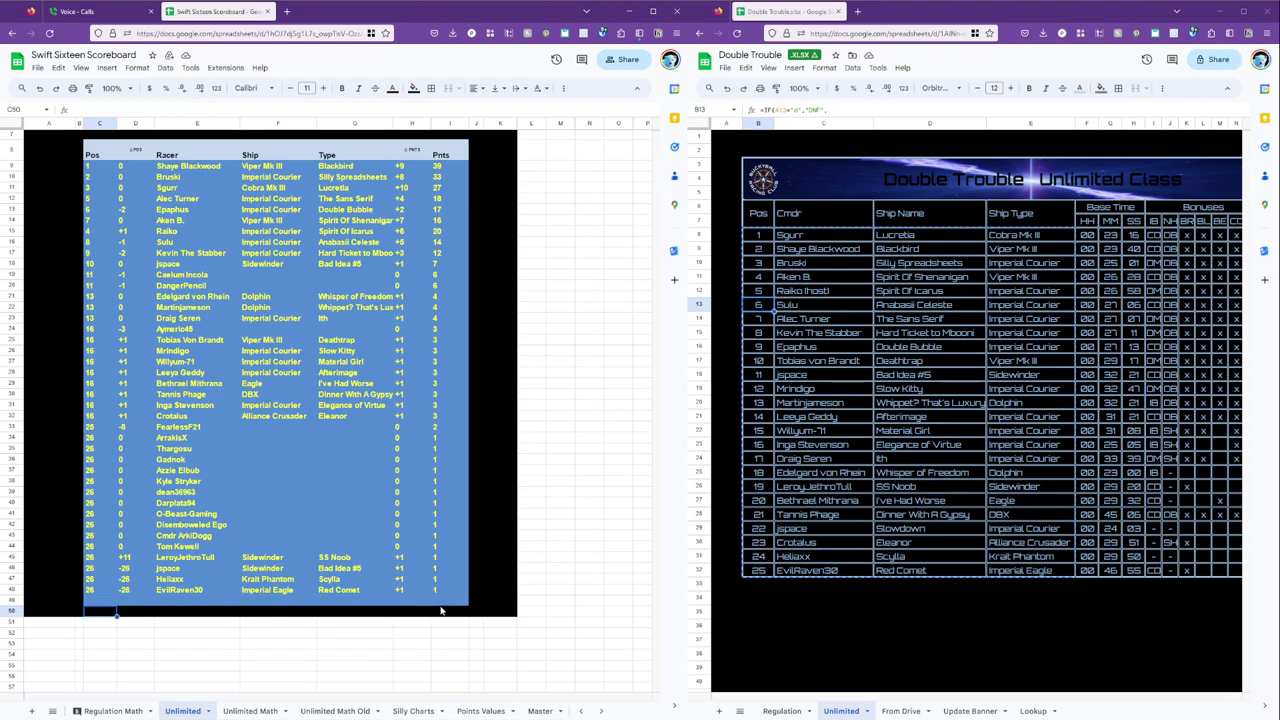
shift+click(445, 612)
key(ctrl+z)
click(304, 529)
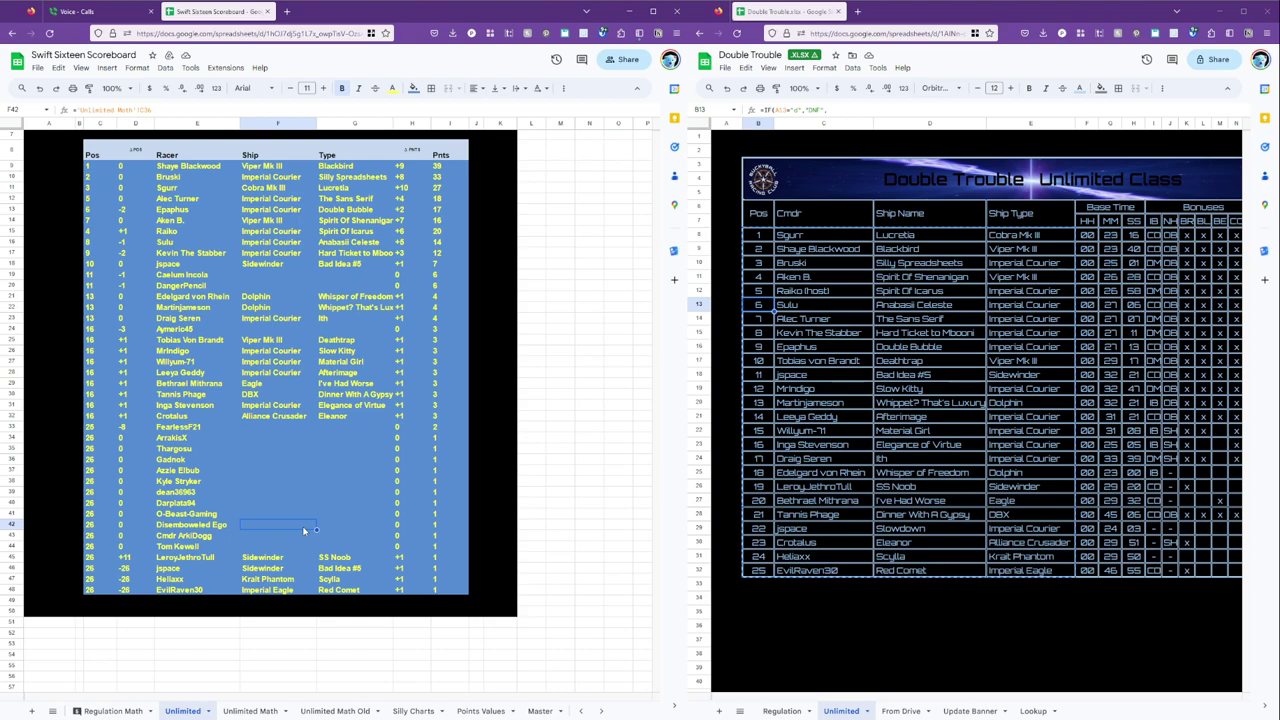
scroll(304, 531, up, 3)
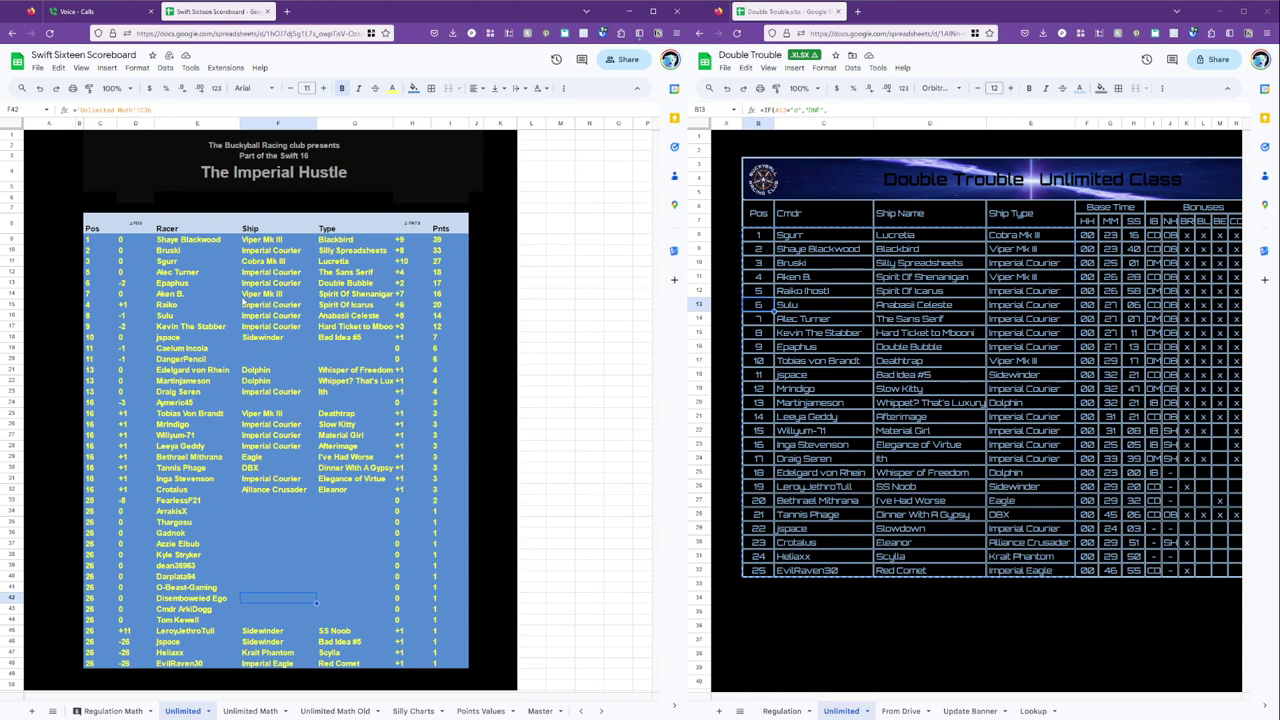
click(102, 240)
click(129, 243)
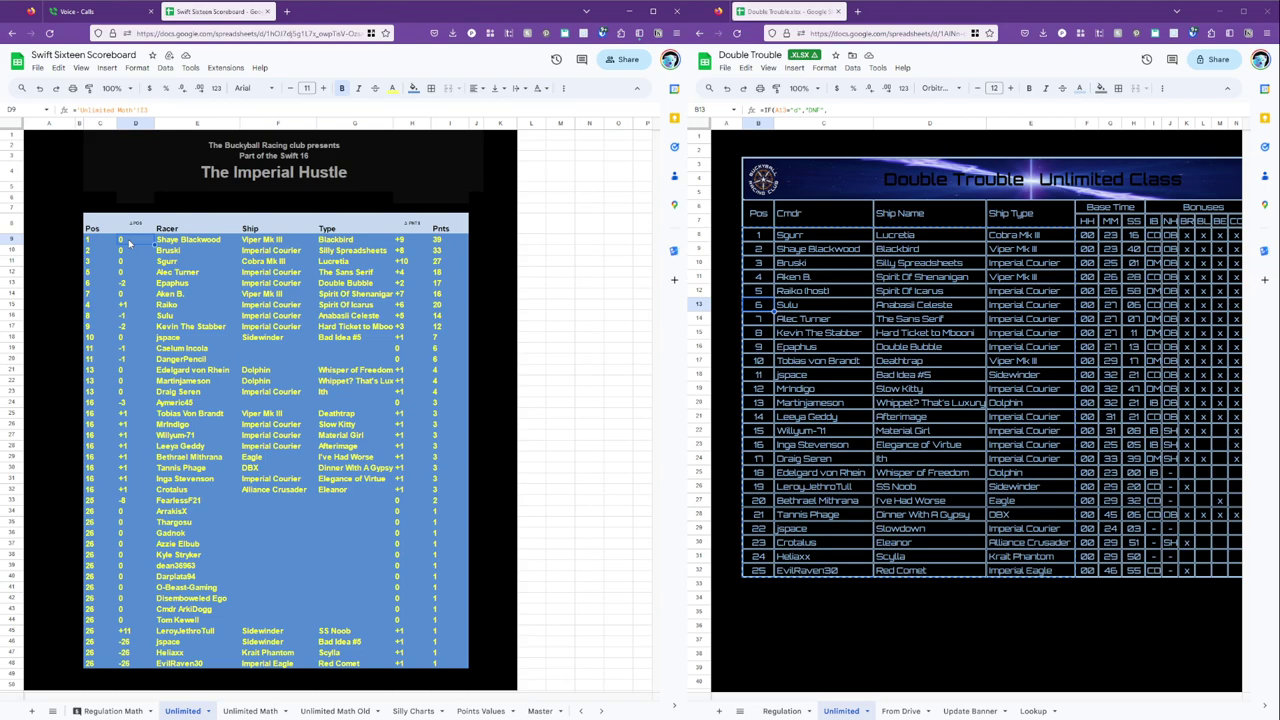
click(212, 242)
click(268, 240)
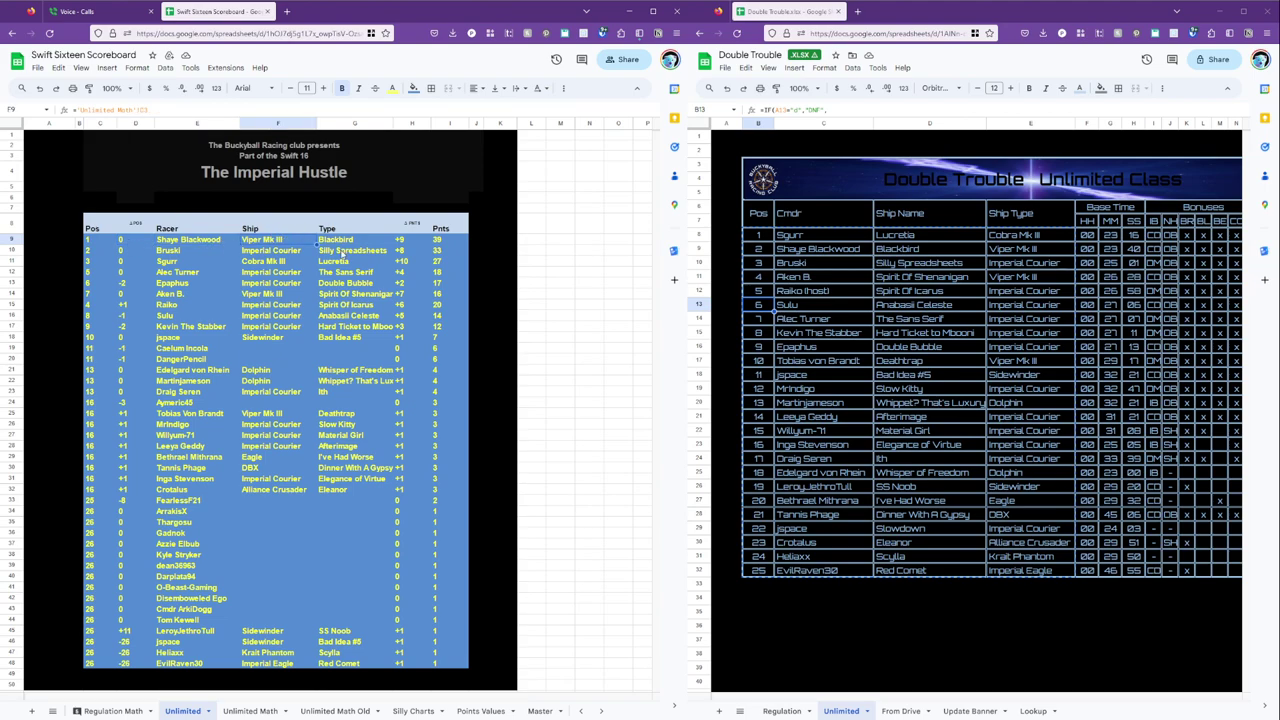
click(352, 240)
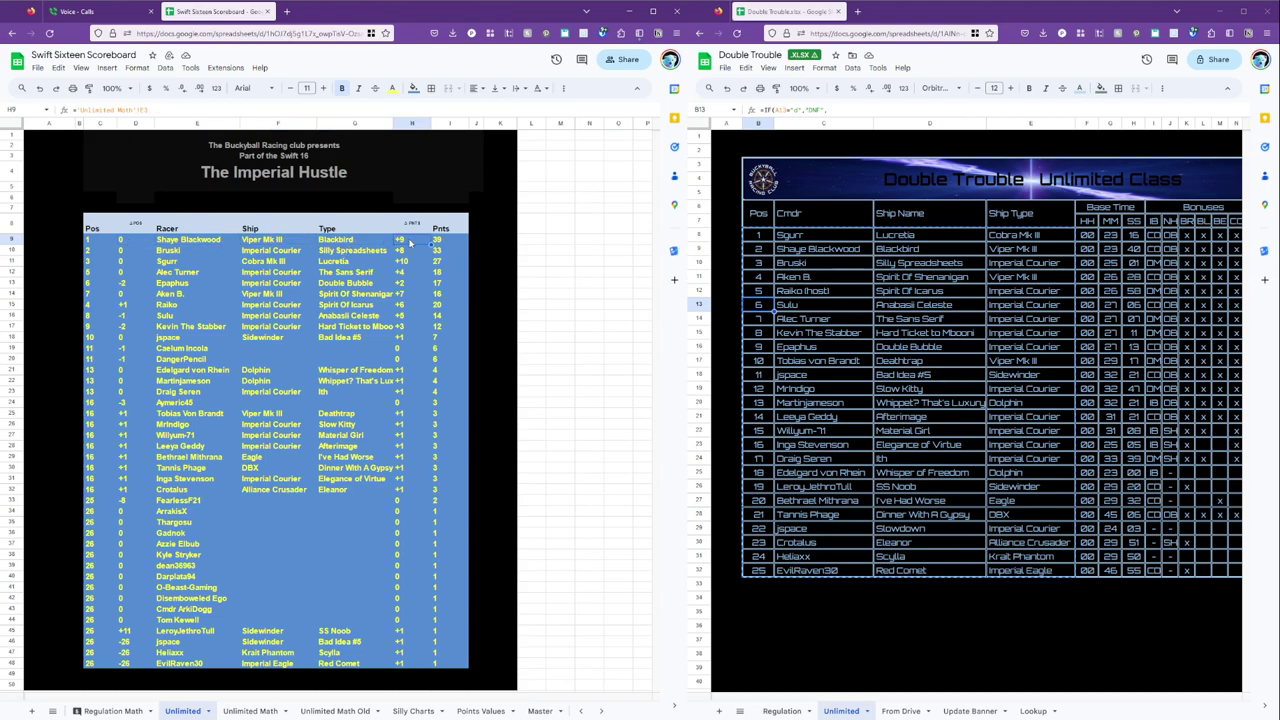
click(445, 241)
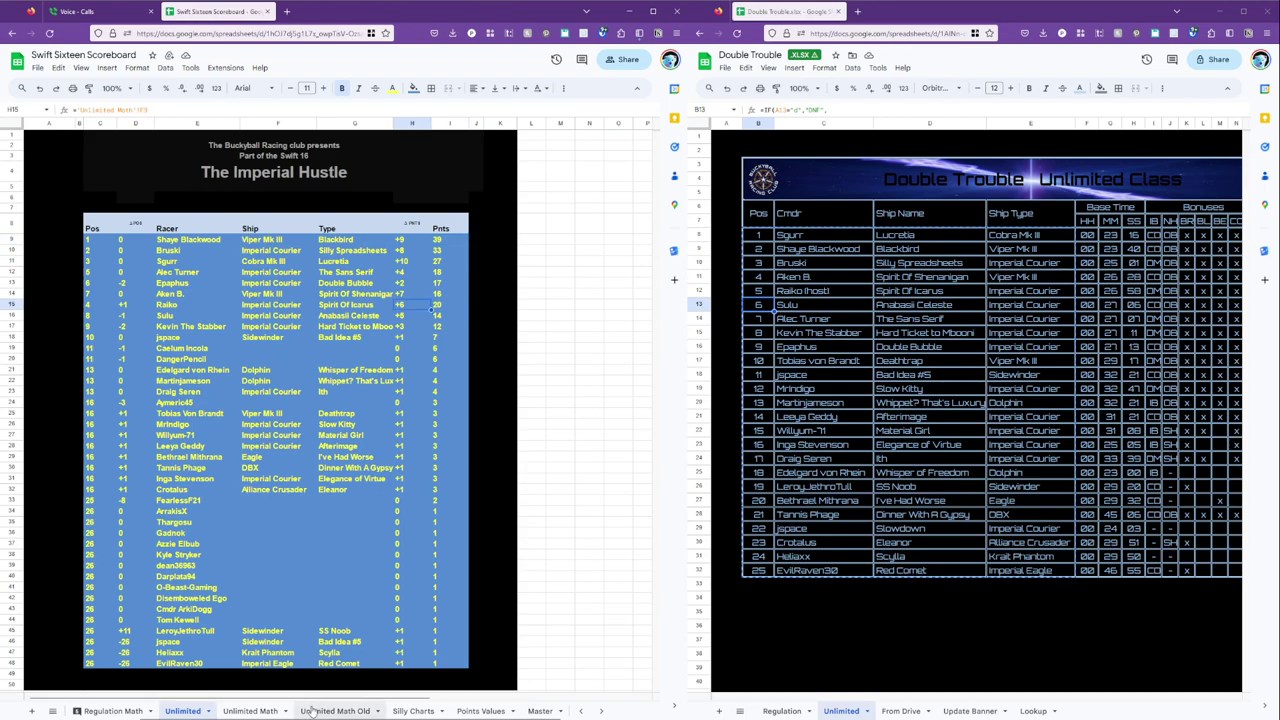
click(262, 711)
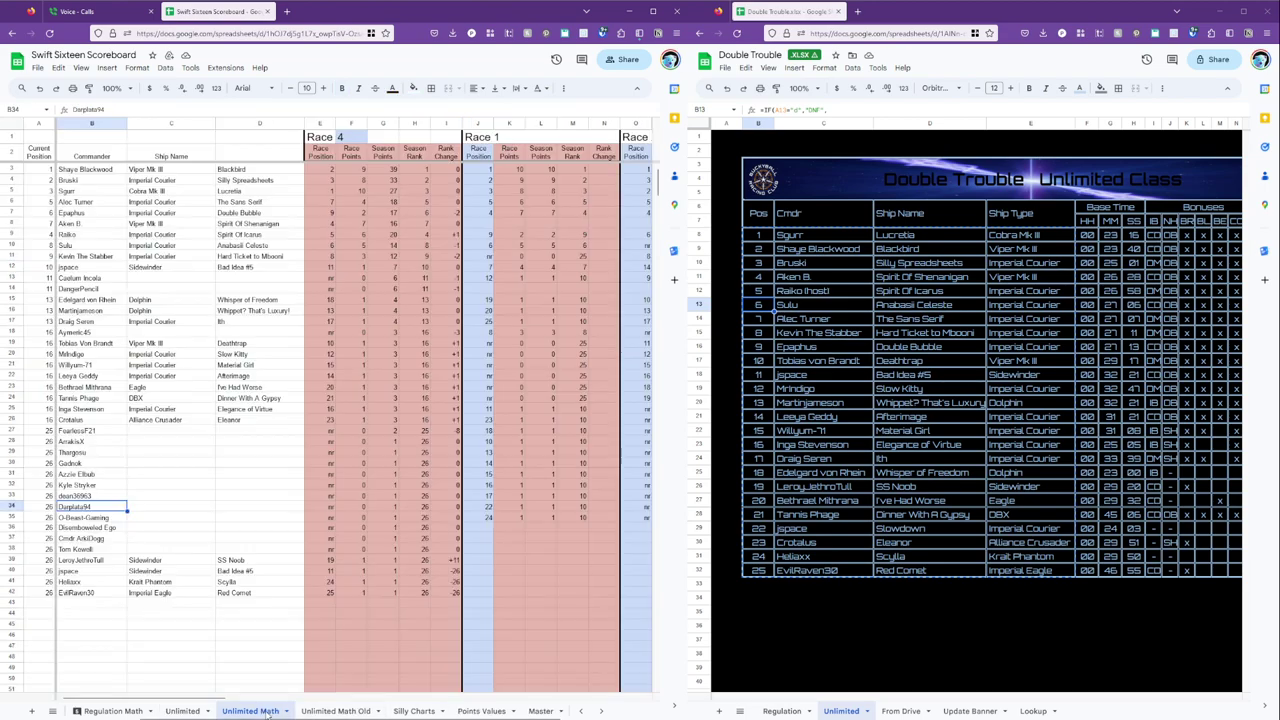
Sort Unlimited Math rows 3–42 by column A ascending, then check the reordered scoreboard.
click(13, 169)
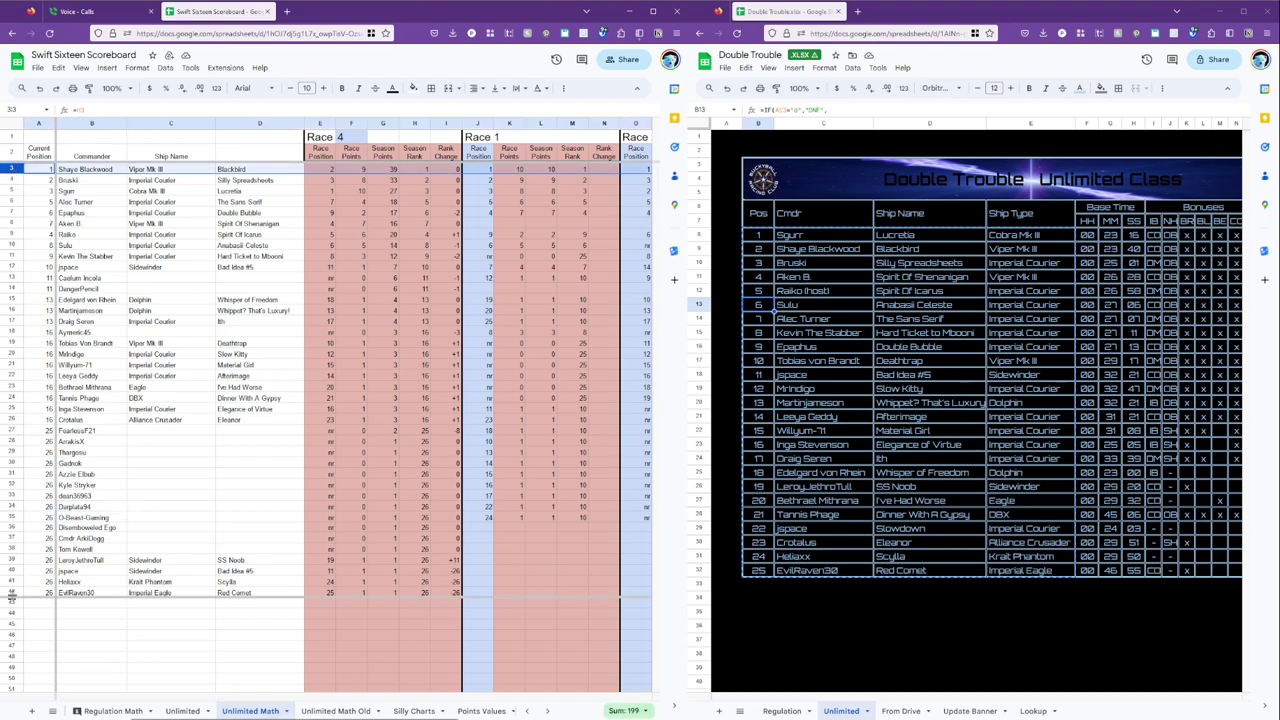
shift+click(10, 592)
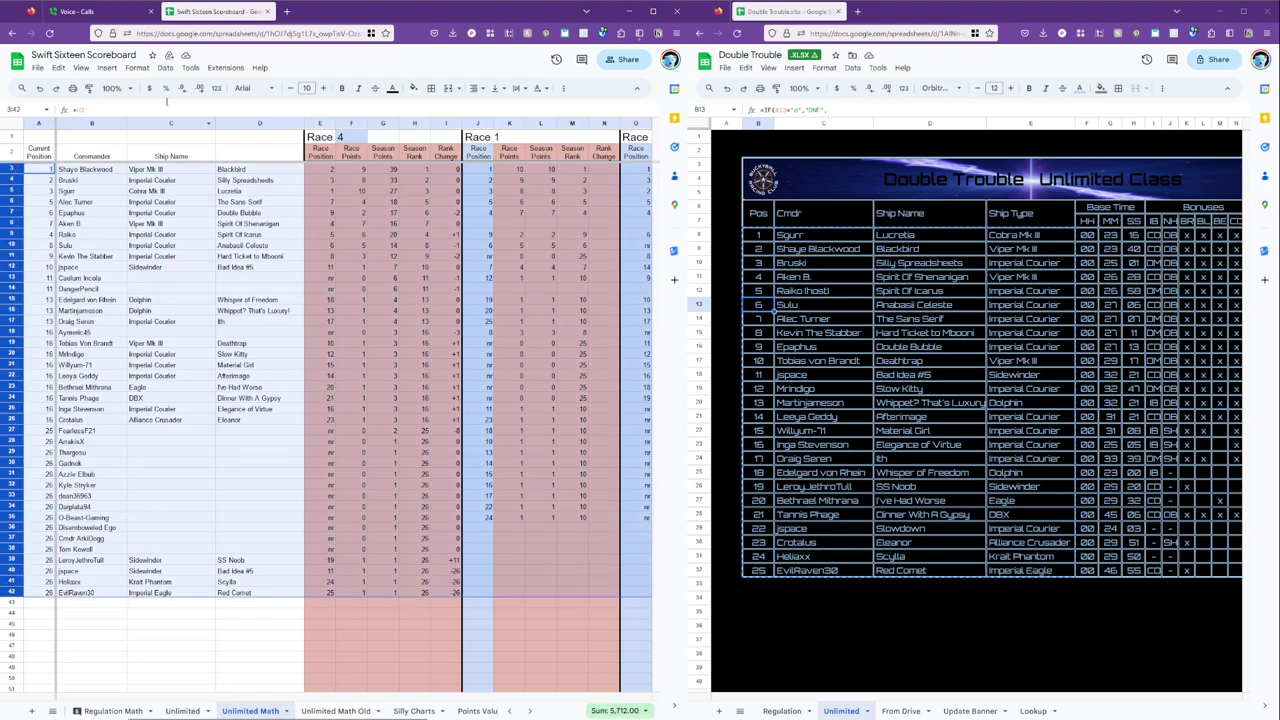
click(143, 69)
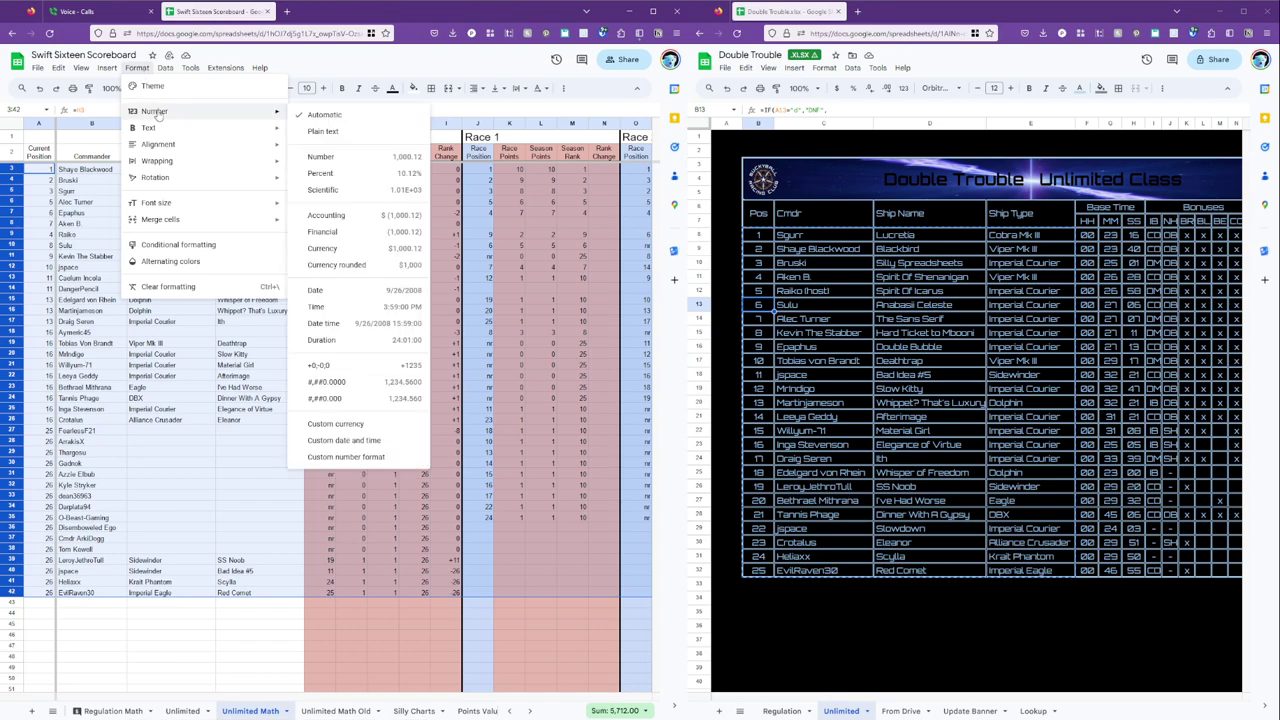
mouse_move(165, 68)
mouse_move(197, 92)
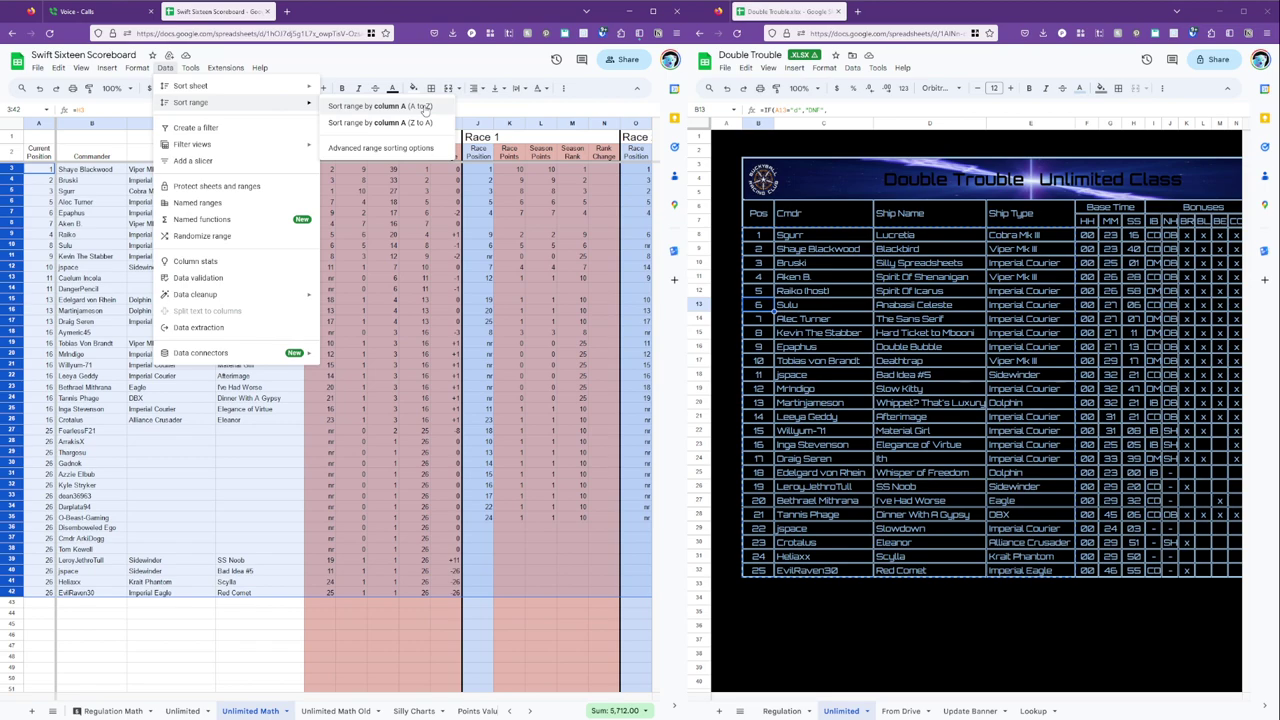
click(425, 106)
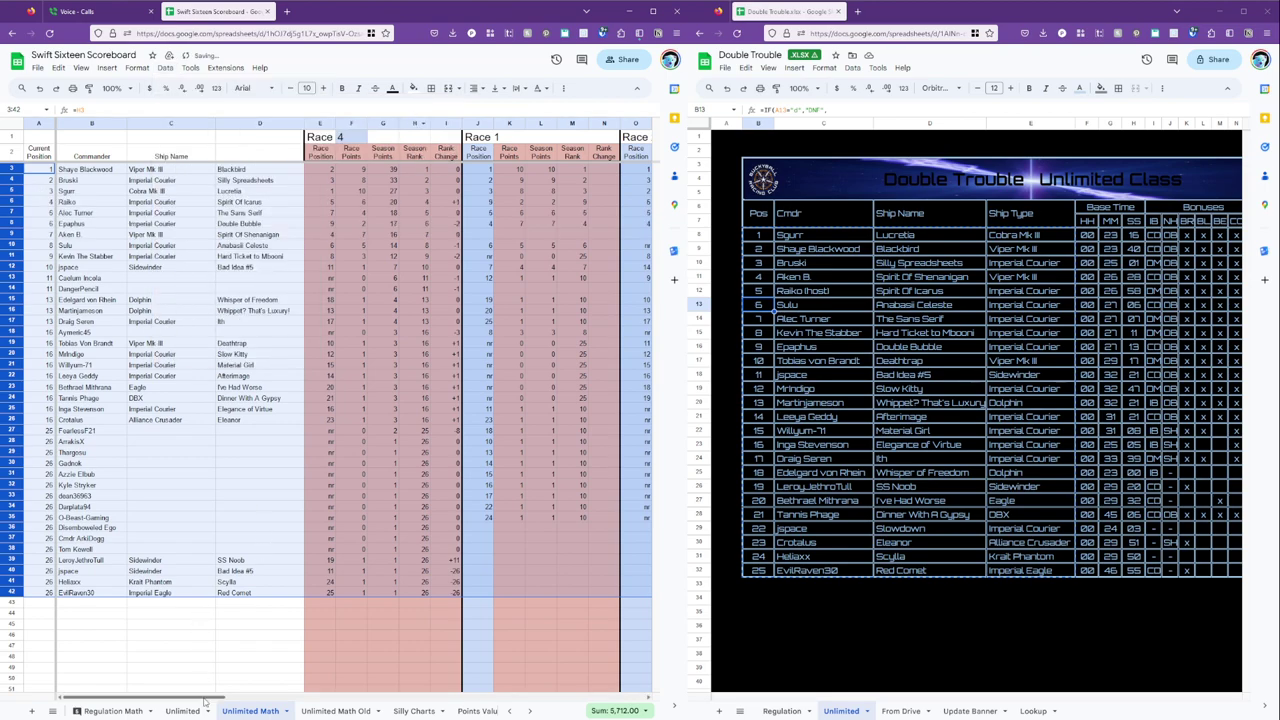
click(183, 711)
click(413, 324)
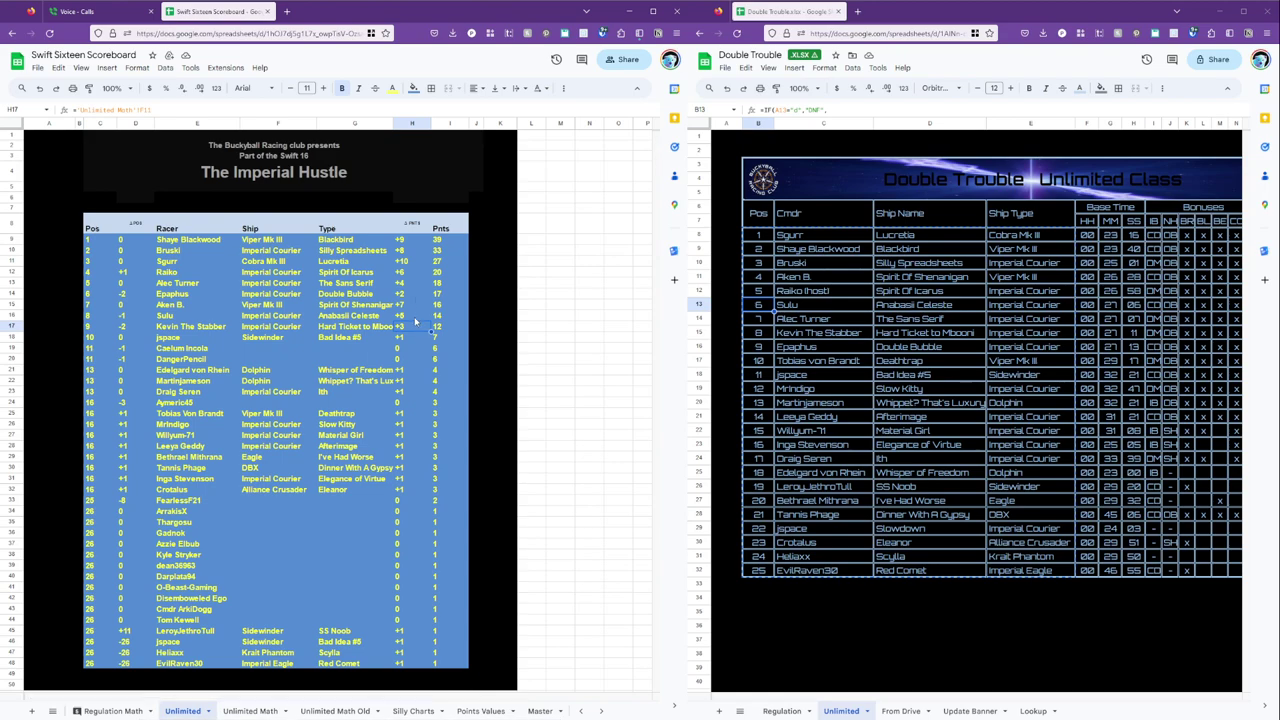
click(205, 370)
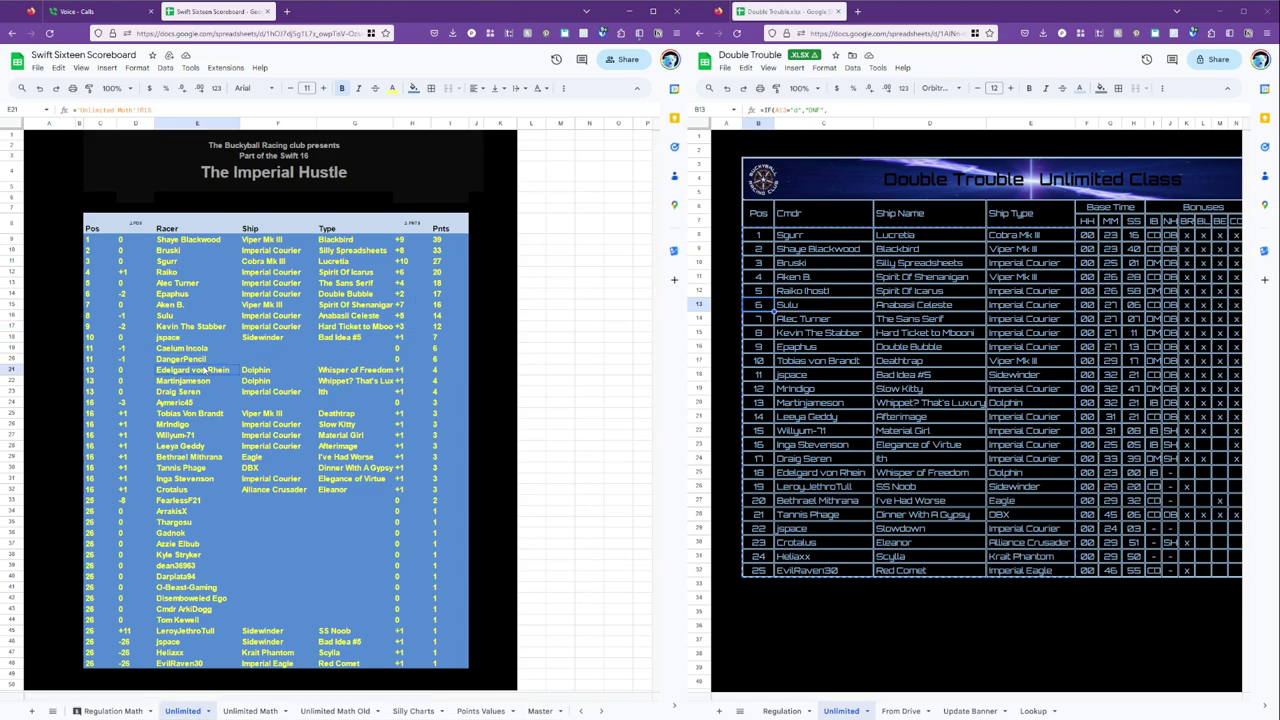
click(441, 306)
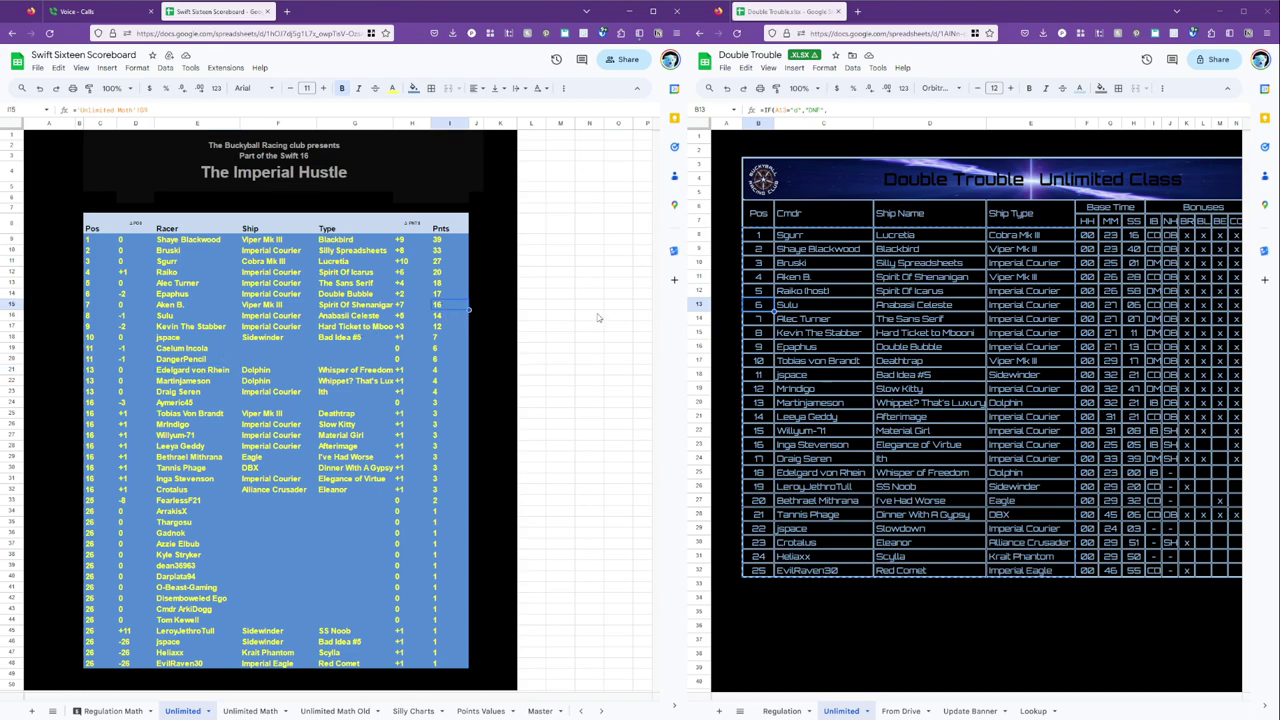
key(Up)
key(Up)
key(Up)
key(Up)
key(Down)
key(Down)
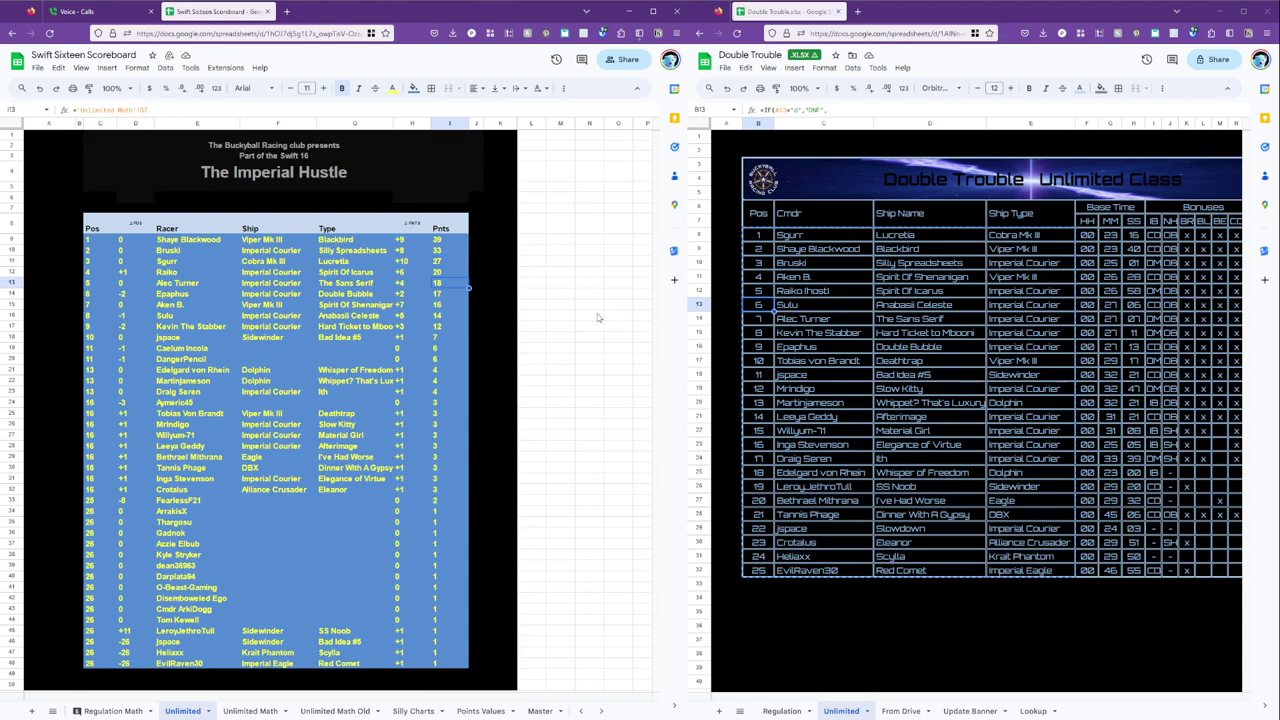
key(Down)
key(Down)
key(Down)
key(Down)
key(Down)
key(Down)
key(Down)
key(Down)
key(Down)
key(Down)
key(Down)
key(Down)
key(Down)
key(Down)
key(Down)
key(Down)
key(Down)
key(Down)
key(Down)
key(Down)
key(Down)
key(Down)
key(Down)
key(Down)
key(Down)
key(Down)
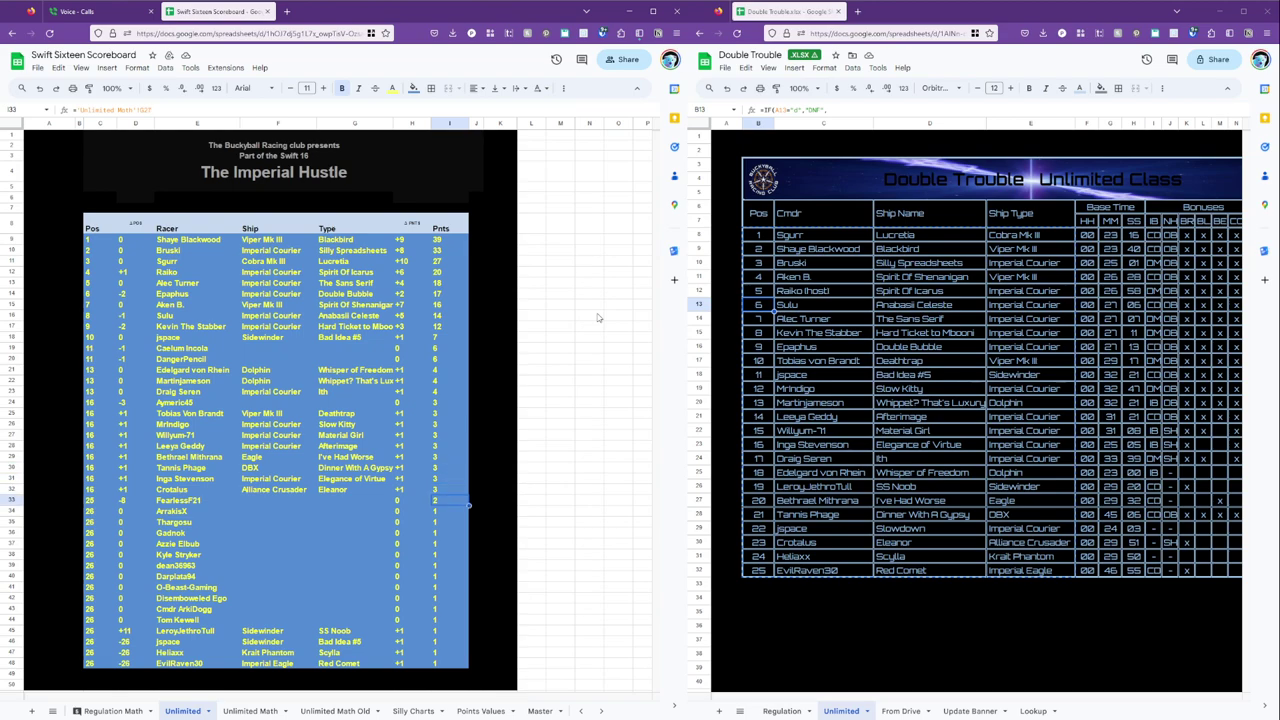
key(Up)
key(Up)
key(Up)
key(Up)
key(Up)
key(Up)
key(Up)
key(Up)
key(Up)
key(Up)
key(Up)
key(Up)
key(Up)
key(Up)
key(Up)
key(Up)
key(Up)
key(Up)
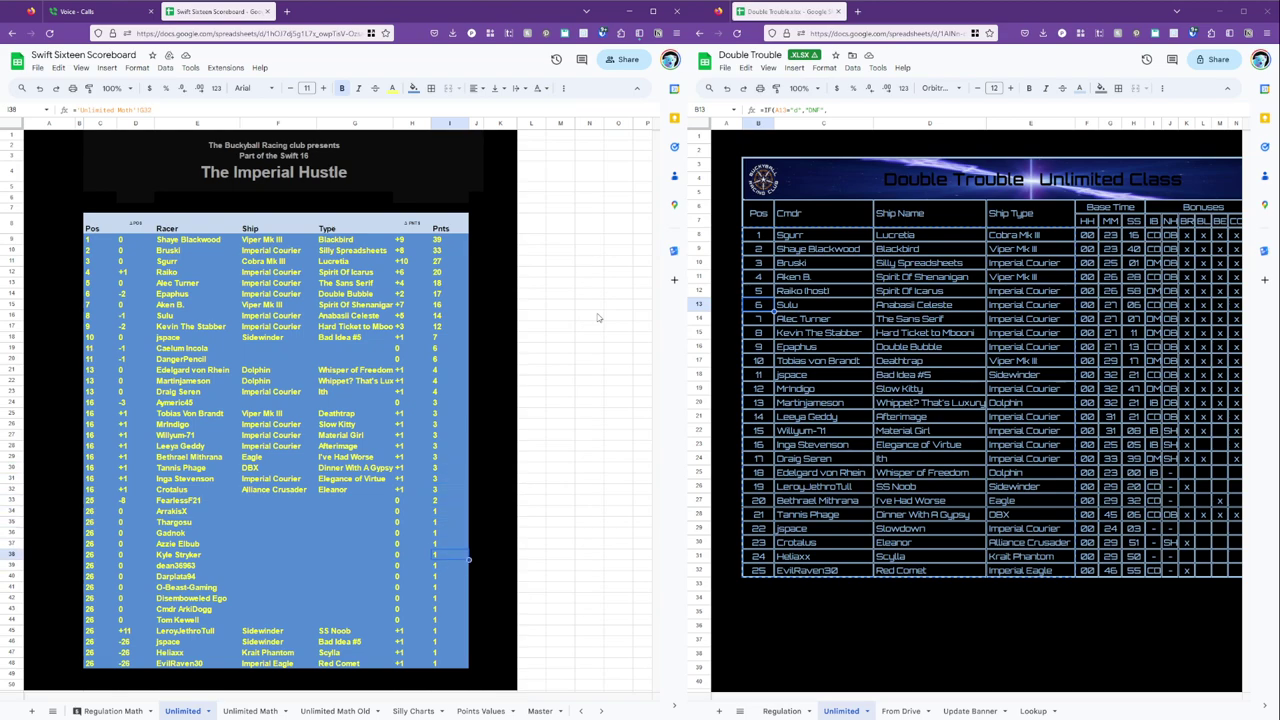
key(Down)
key(Down)
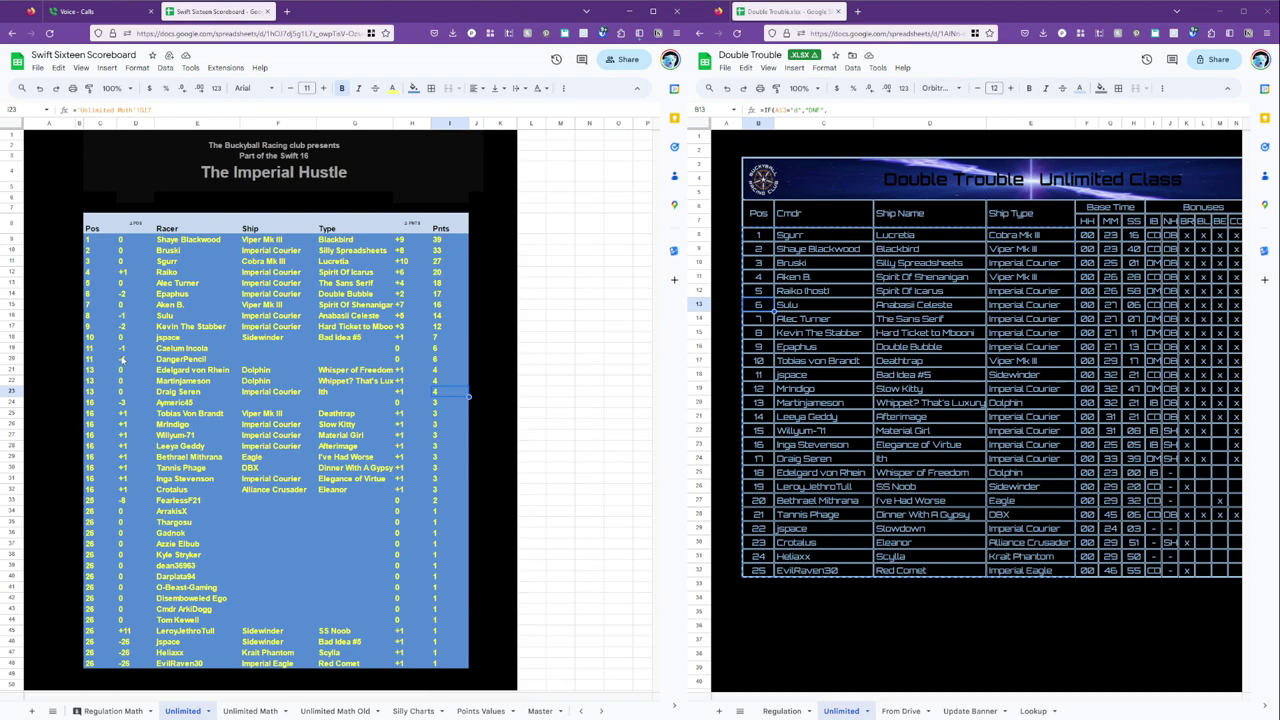
Check a commander's row formula, then inspect a Race 4 lookup formula on Unlimited Math.
click(184, 375)
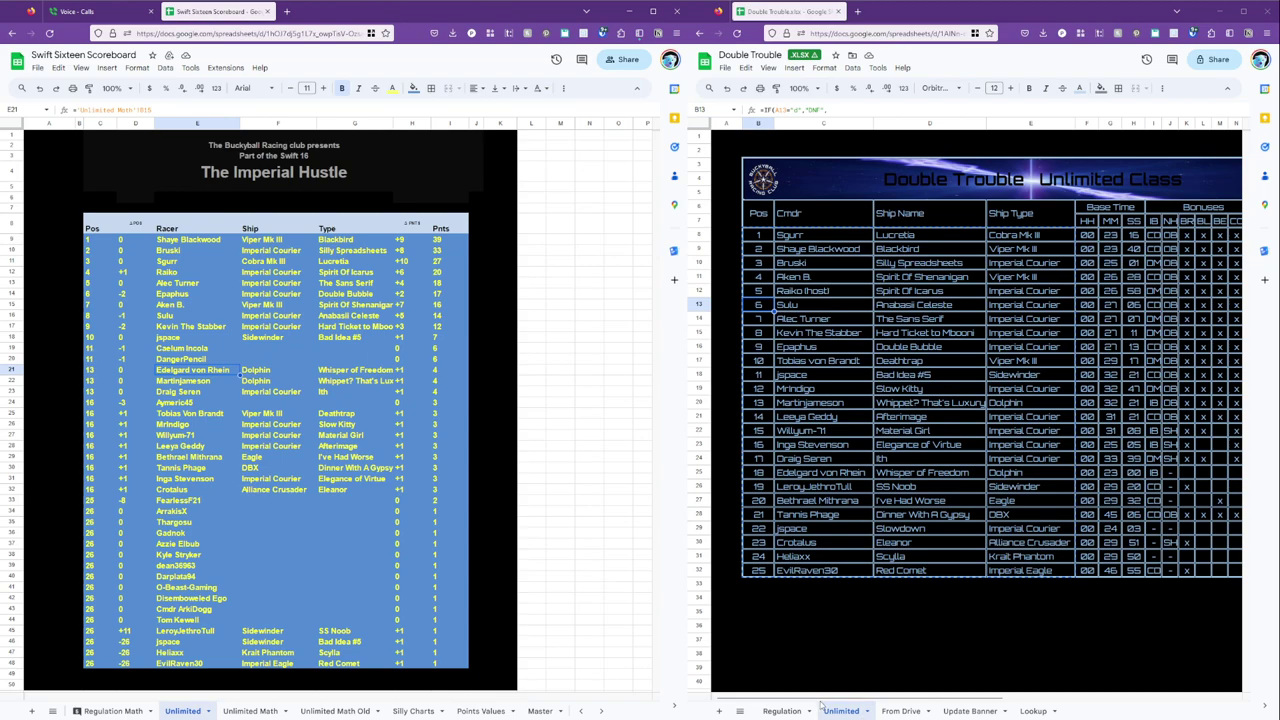
click(262, 711)
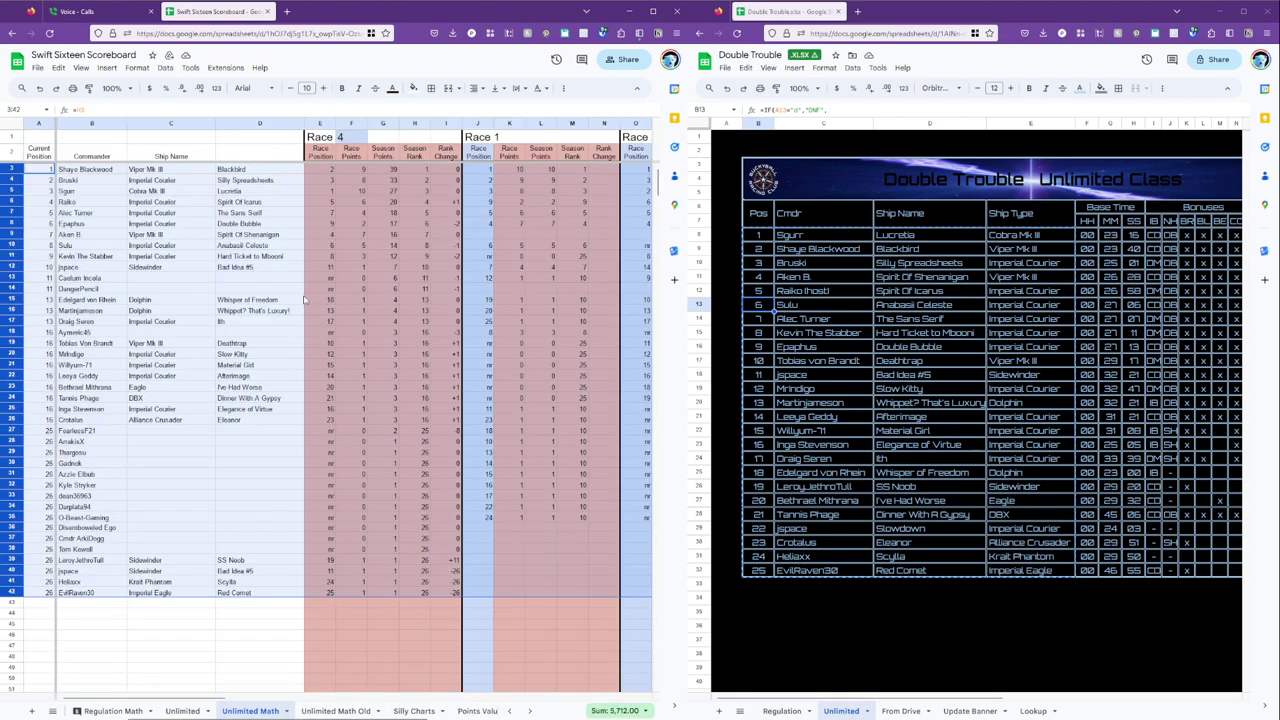
click(338, 242)
key(Left)
key(Left)
key(Left)
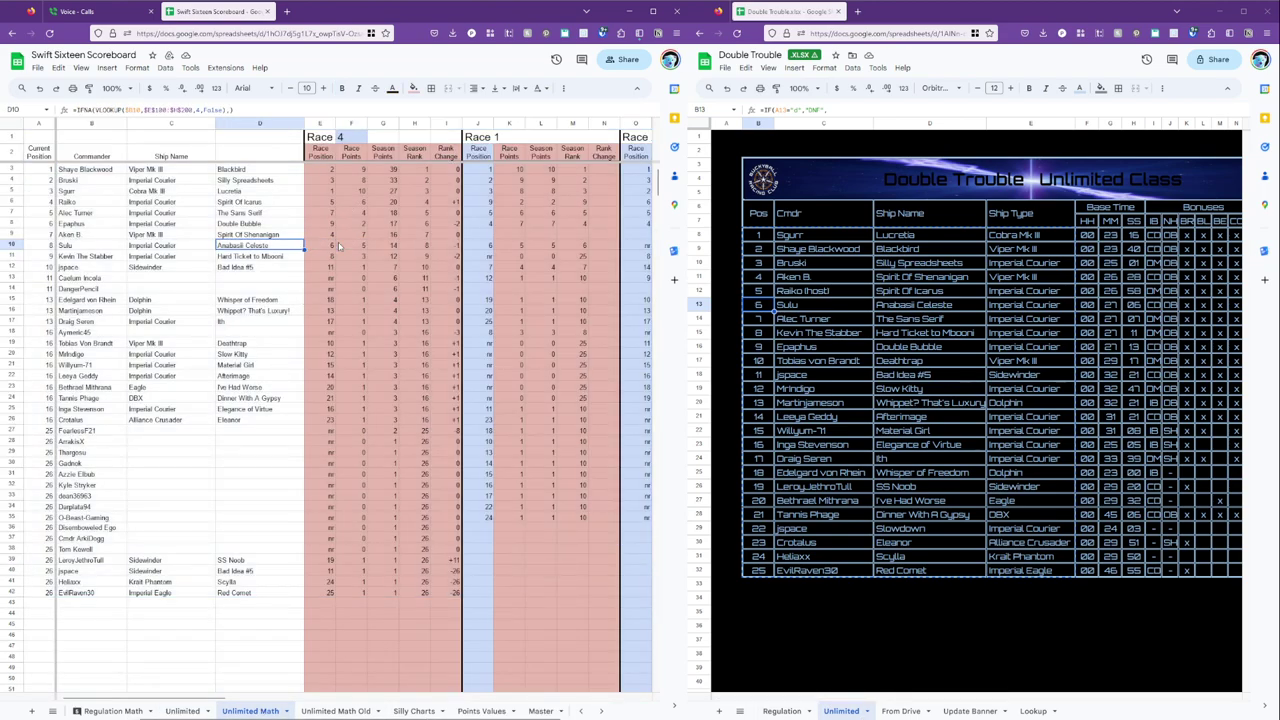
key(Down)
key(Down)
key(Down)
key(Down)
key(Down)
Step along row 15 comparing the Race 1 to Race 4 position and points formulas.
key(Right)
key(Right)
key(Right)
key(Right)
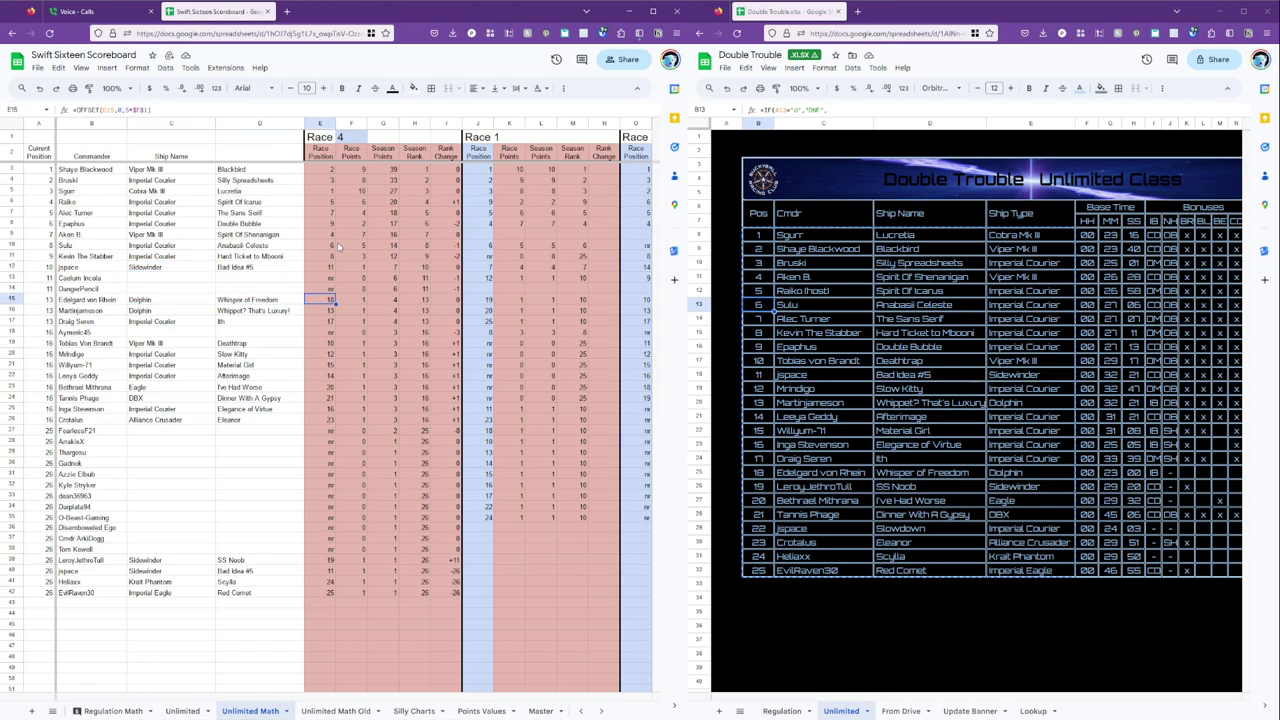
key(Right)
key(Right)
key(Right)
key(Right)
key(Right)
key(Right)
key(Right)
key(Right)
key(Right)
key(Right)
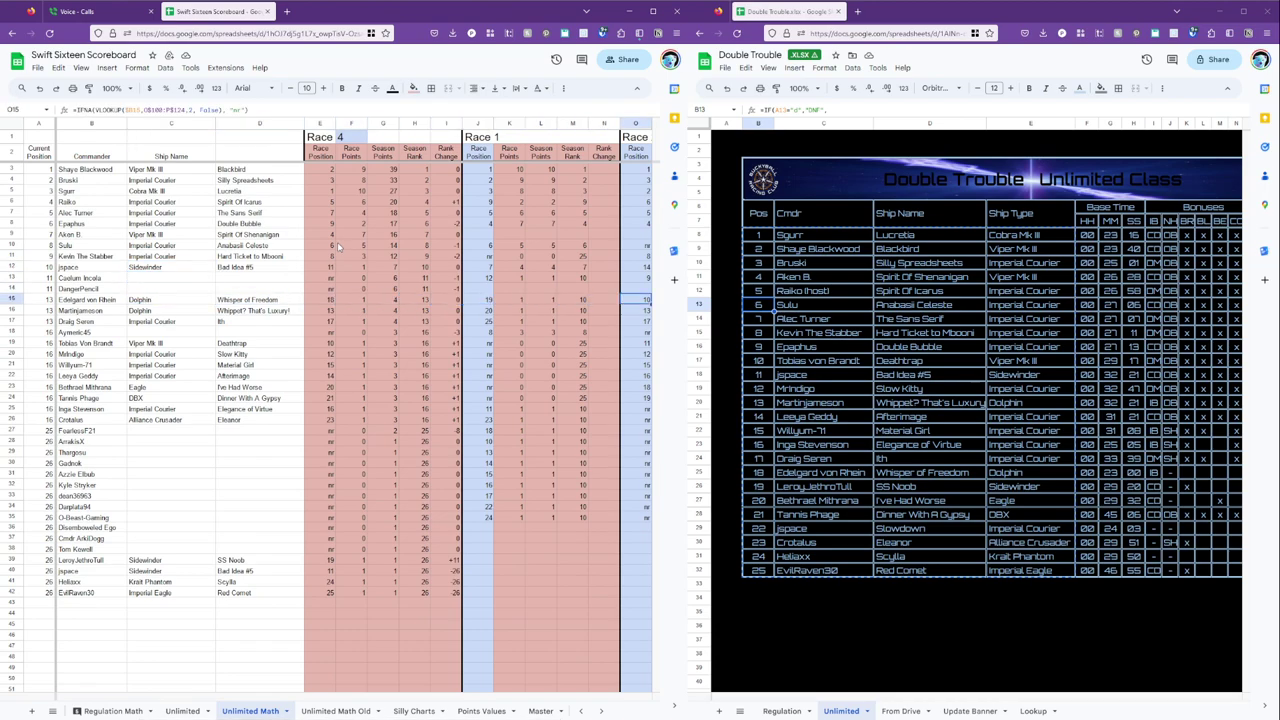
key(Right)
key(Right)
key(Right)
key(Right)
key(Right)
key(Right)
key(Right)
key(Right)
key(Right)
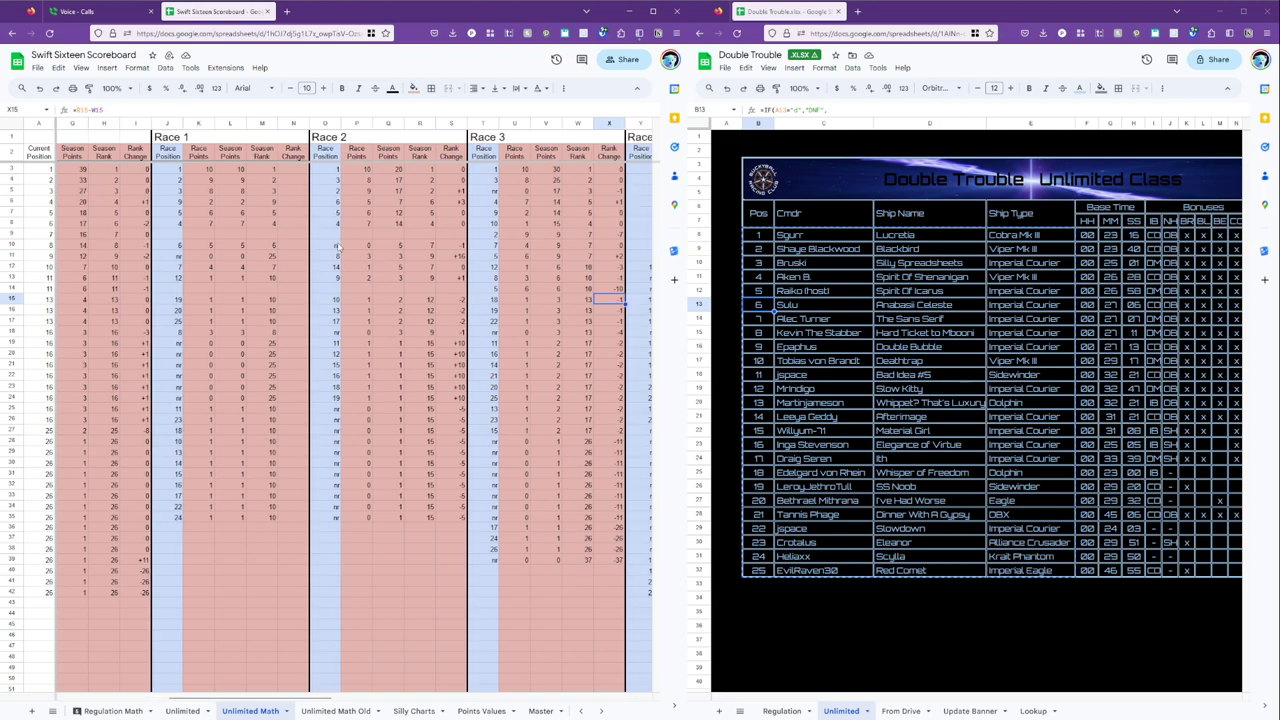
key(Left)
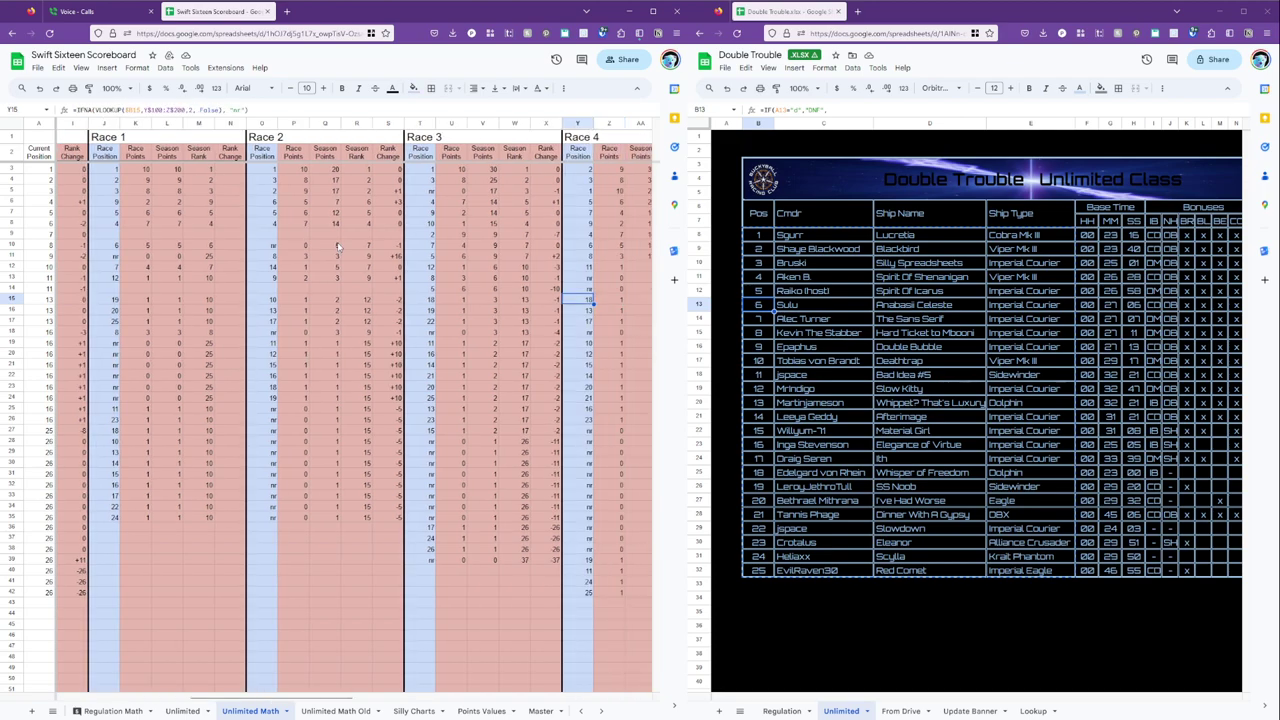
key(Left)
key(Left)
key(Left)
key(Left)
key(Left)
key(Left)
key(Left)
key(Left)
key(Left)
key(Left)
key(Left)
key(Left)
key(Left)
key(Left)
key(Left)
key(Left)
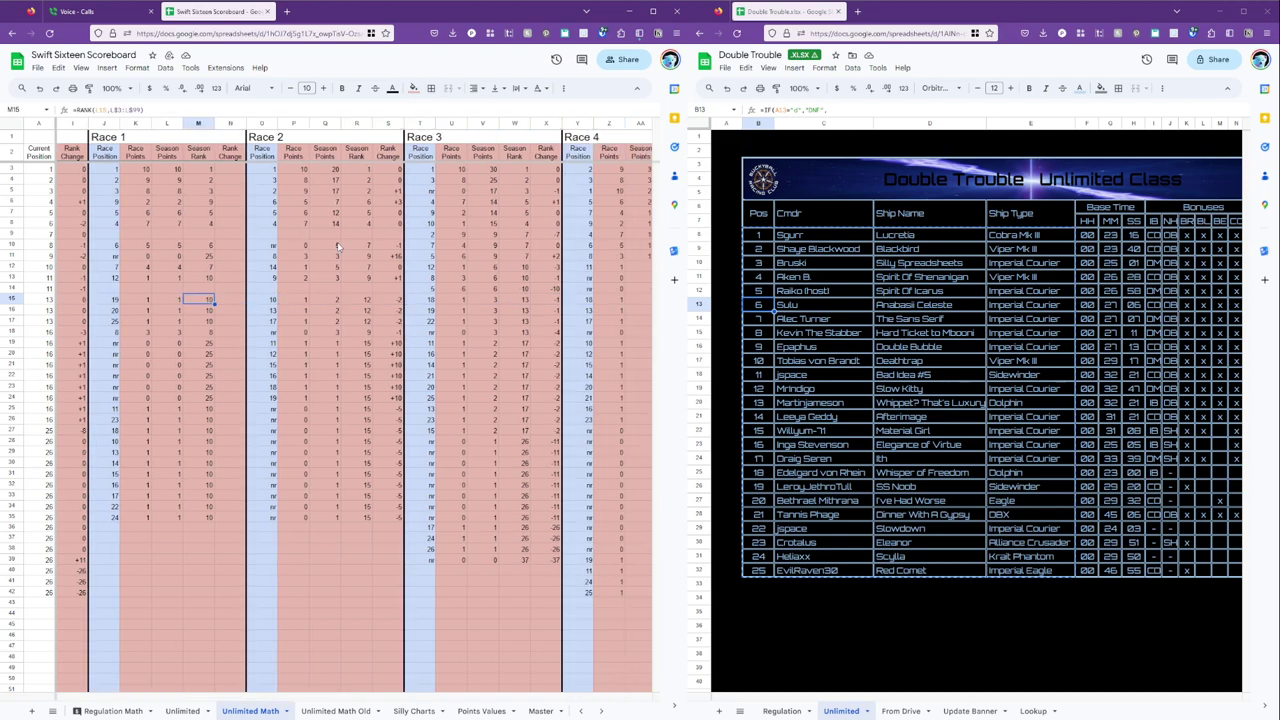
key(Right)
key(Right)
key(Right)
key(Right)
key(Right)
key(Right)
key(Right)
key(Right)
key(Right)
key(Right)
key(Right)
key(Right)
key(Right)
key(Right)
key(Right)
key(Right)
key(Right)
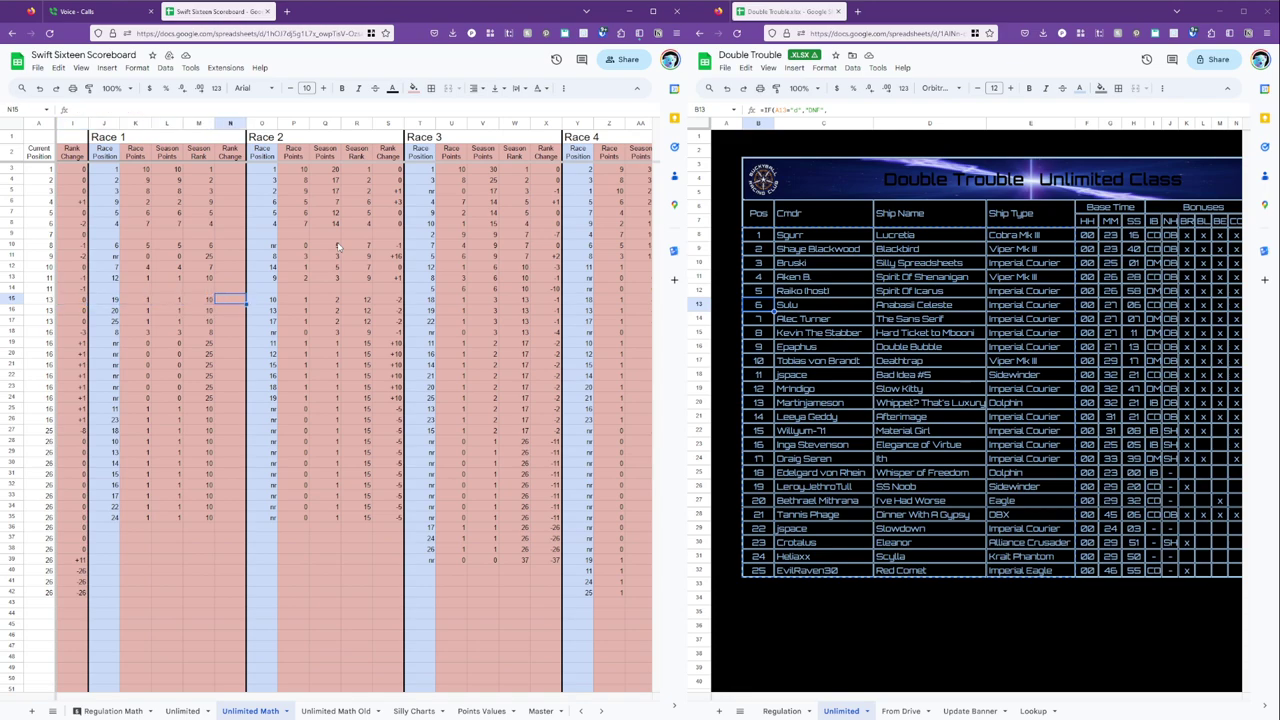
key(Right)
key(Right)
key(Right)
key(Right)
key(Left)
key(Left)
key(Left)
key(Left)
key(Left)
key(Left)
key(Left)
key(Left)
key(Left)
key(Left)
key(Left)
key(Left)
key(Left)
key(Left)
key(Left)
key(Left)
key(Left)
key(Left)
key(Left)
key(Left)
key(Left)
key(Left)
key(Left)
key(Left)
key(Left)
key(Left)
key(Left)
key(Left)
key(Left)
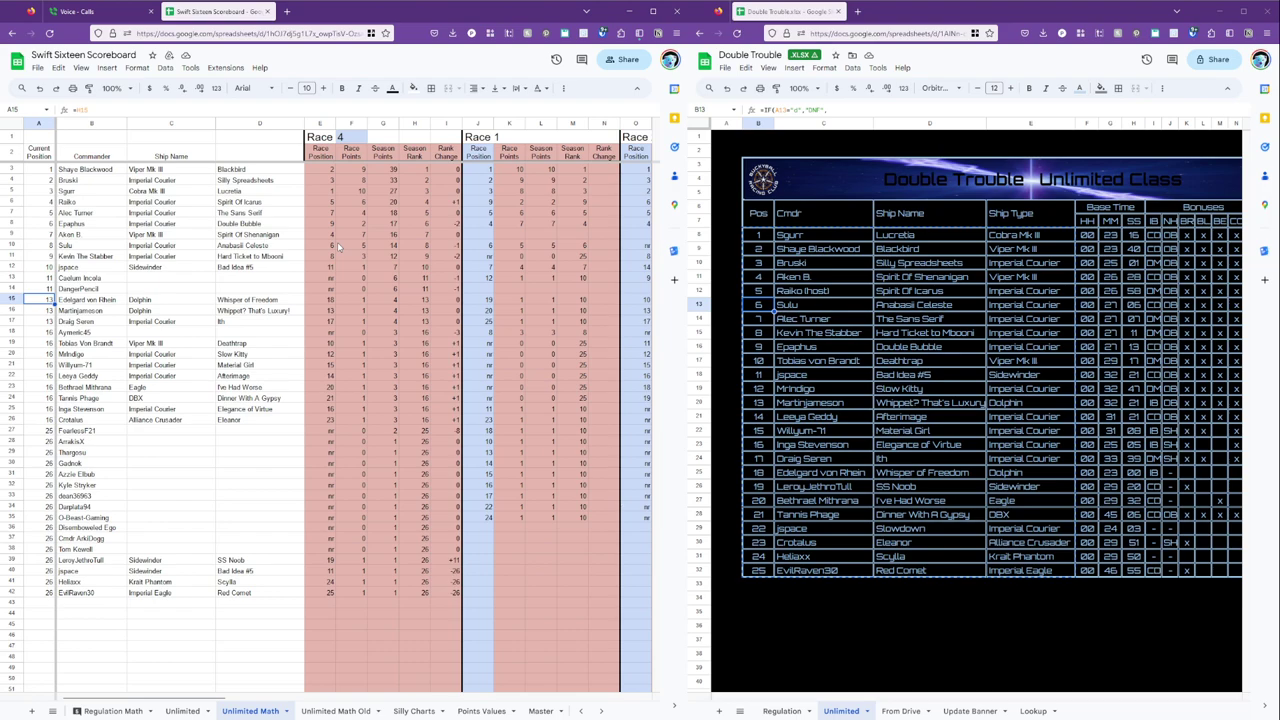
Look over the Unlimited, Unlimited Math Old and Regulation Math sheets, then return to Unlimited Math.
click(188, 711)
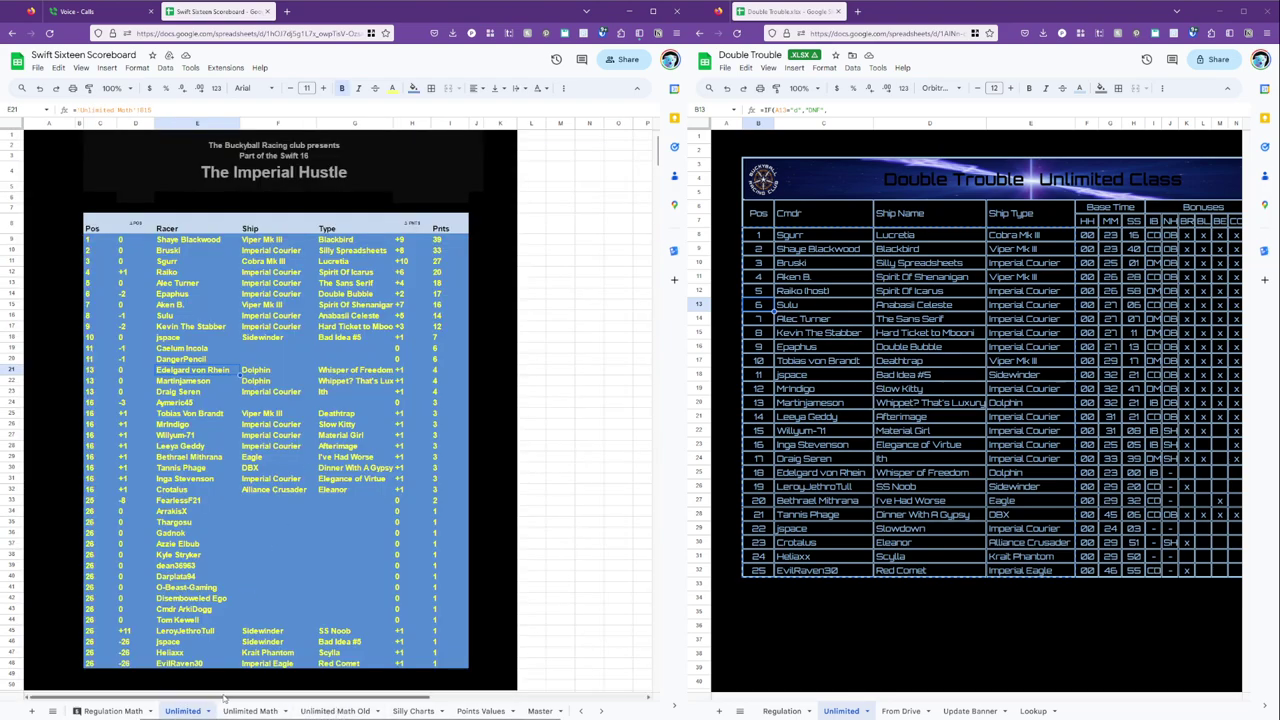
click(333, 711)
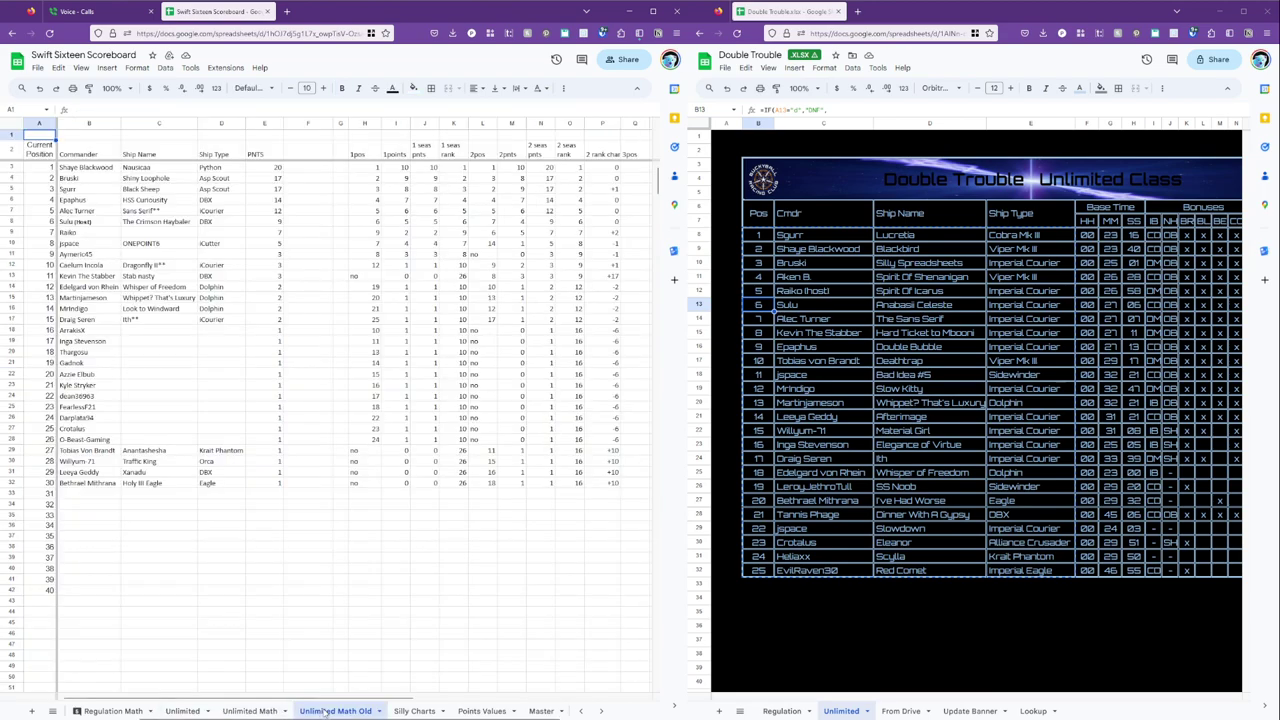
scroll(163, 712, up, 2)
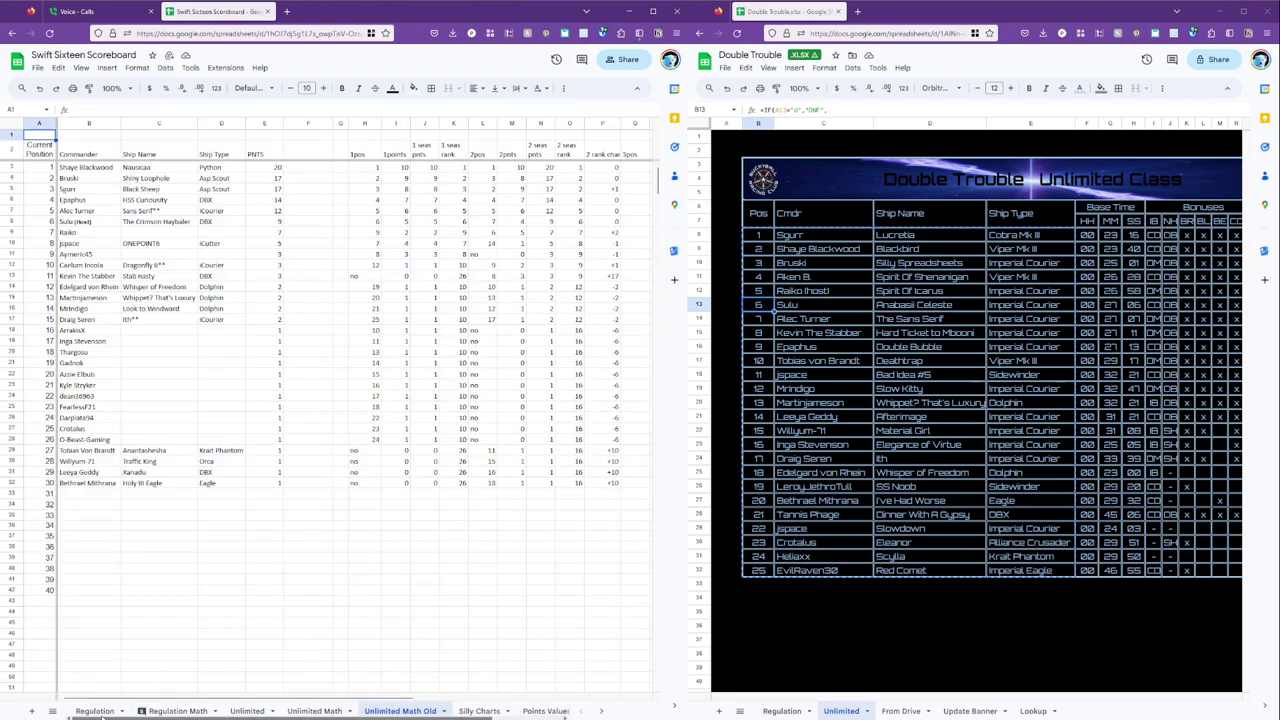
click(145, 712)
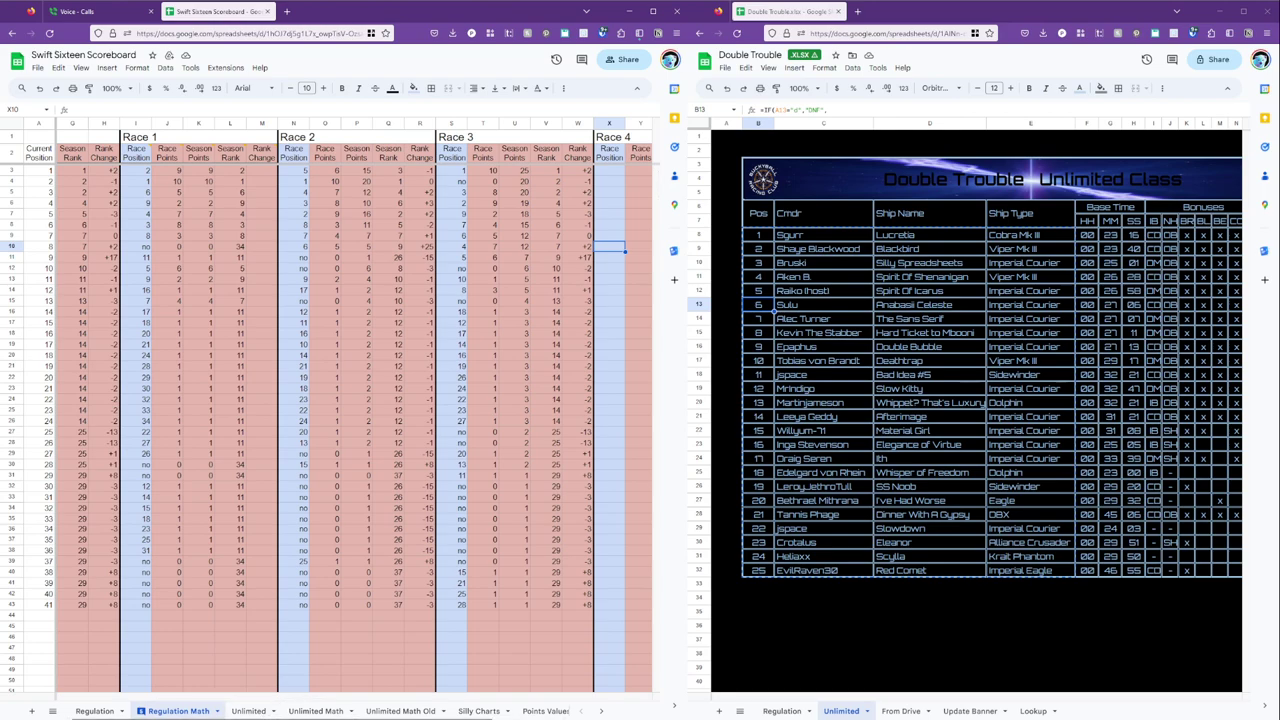
click(315, 711)
Inspect the per-race results tables along row 100, starting from the E100 results cell.
scroll(380, 516, down, 10)
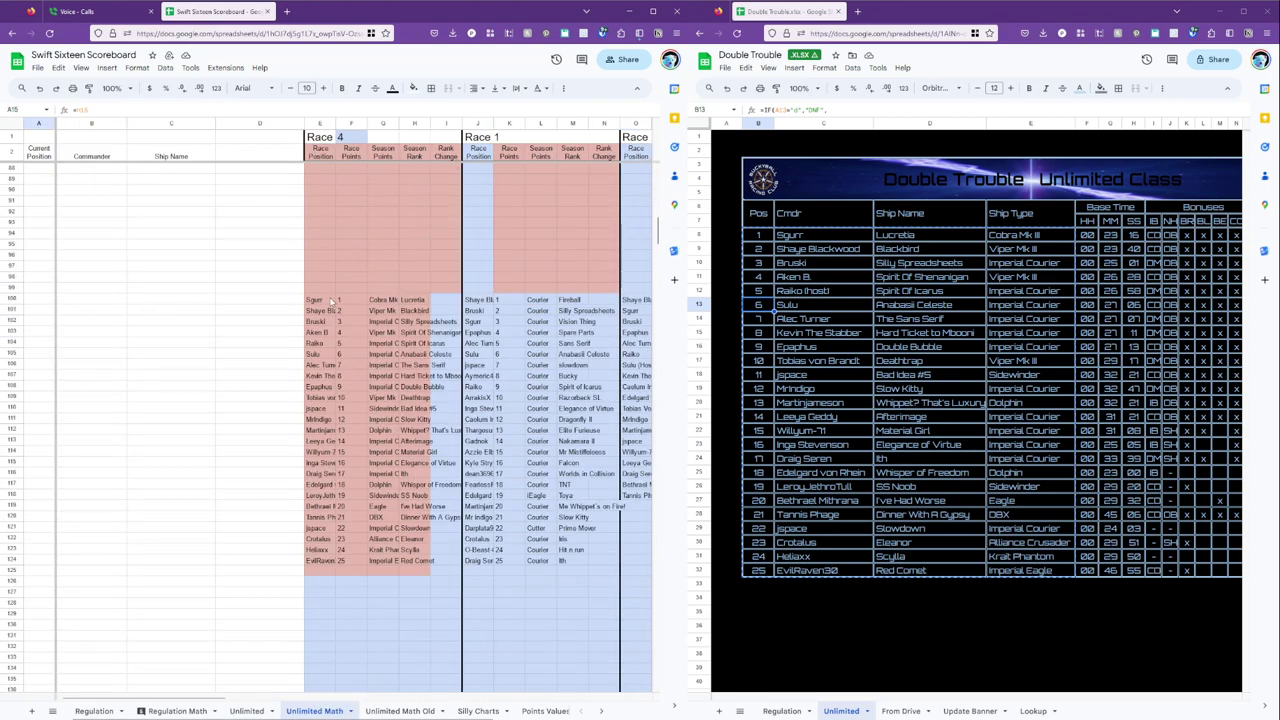
click(331, 301)
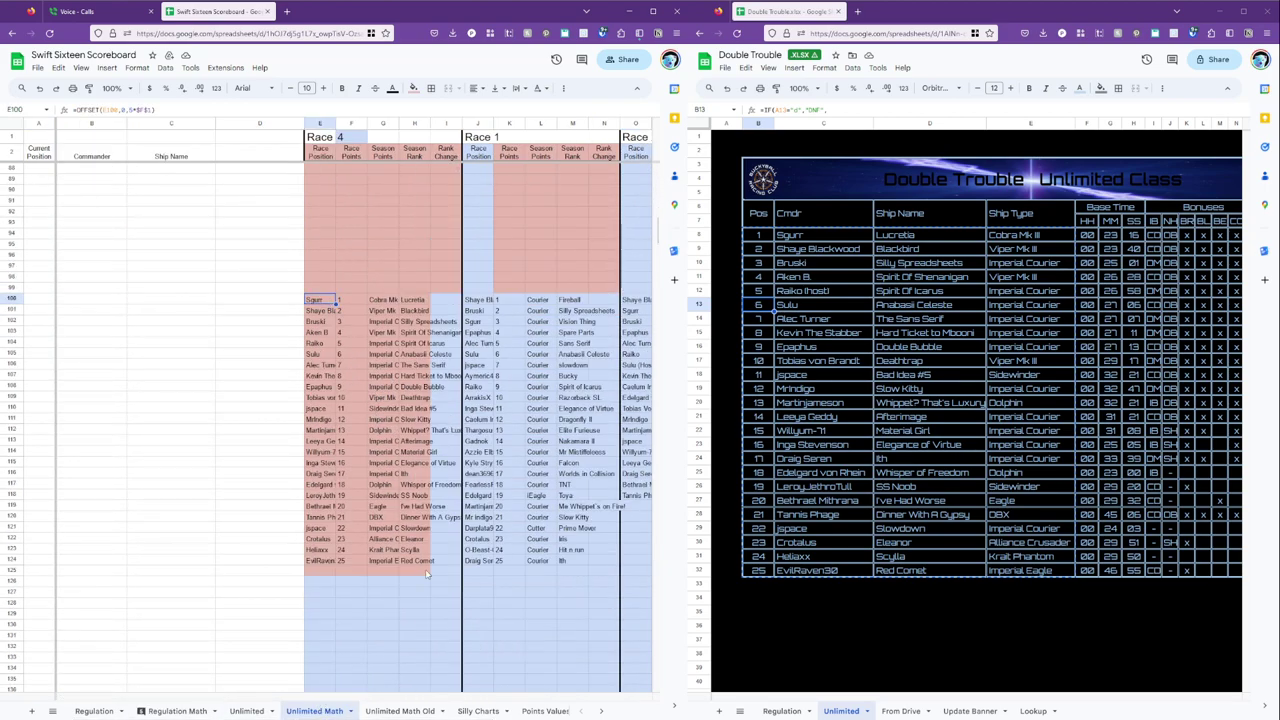
click(432, 616)
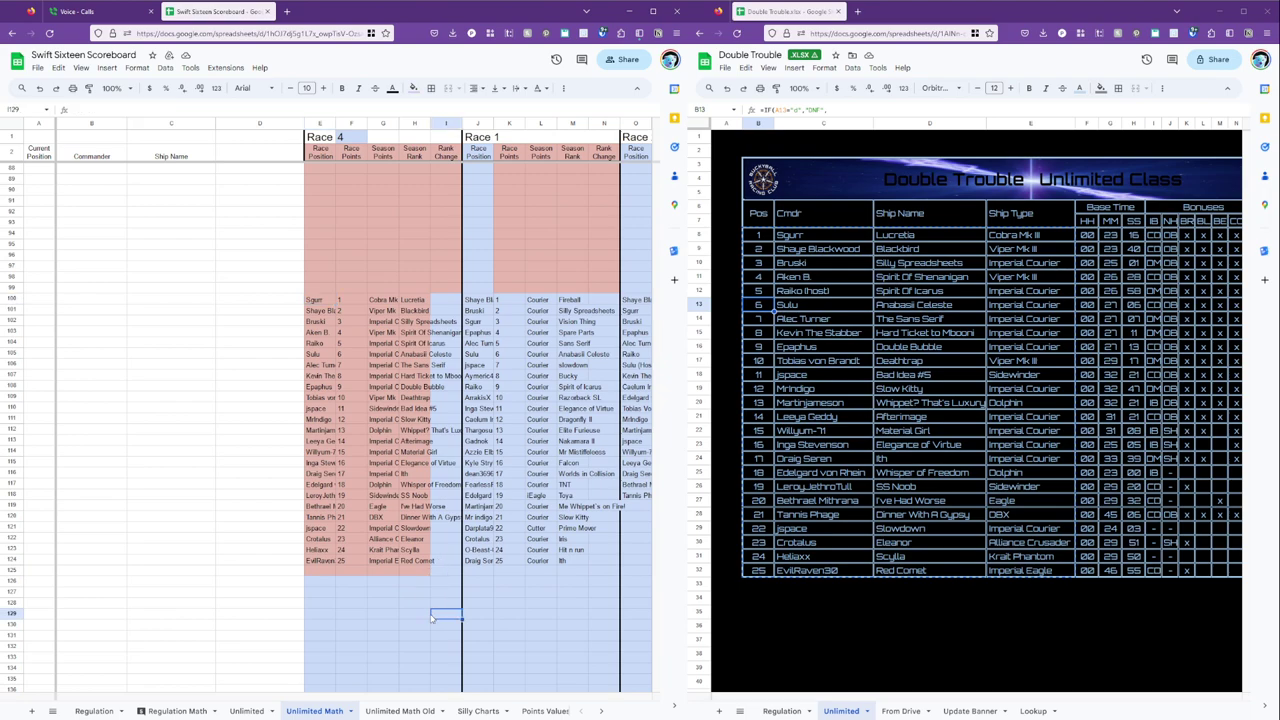
click(320, 300)
key(Right)
key(Right)
key(Right)
key(Right)
key(Right)
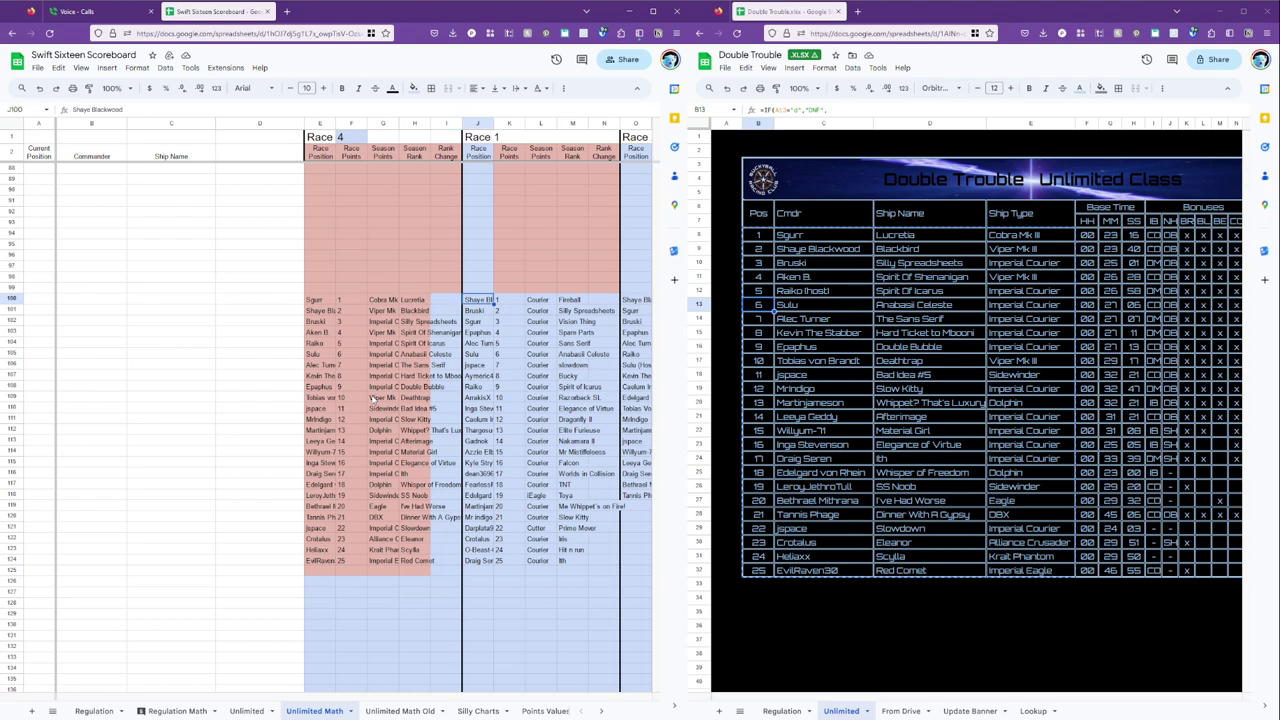
key(Right)
key(Right)
key(Right)
key(Right)
key(Right)
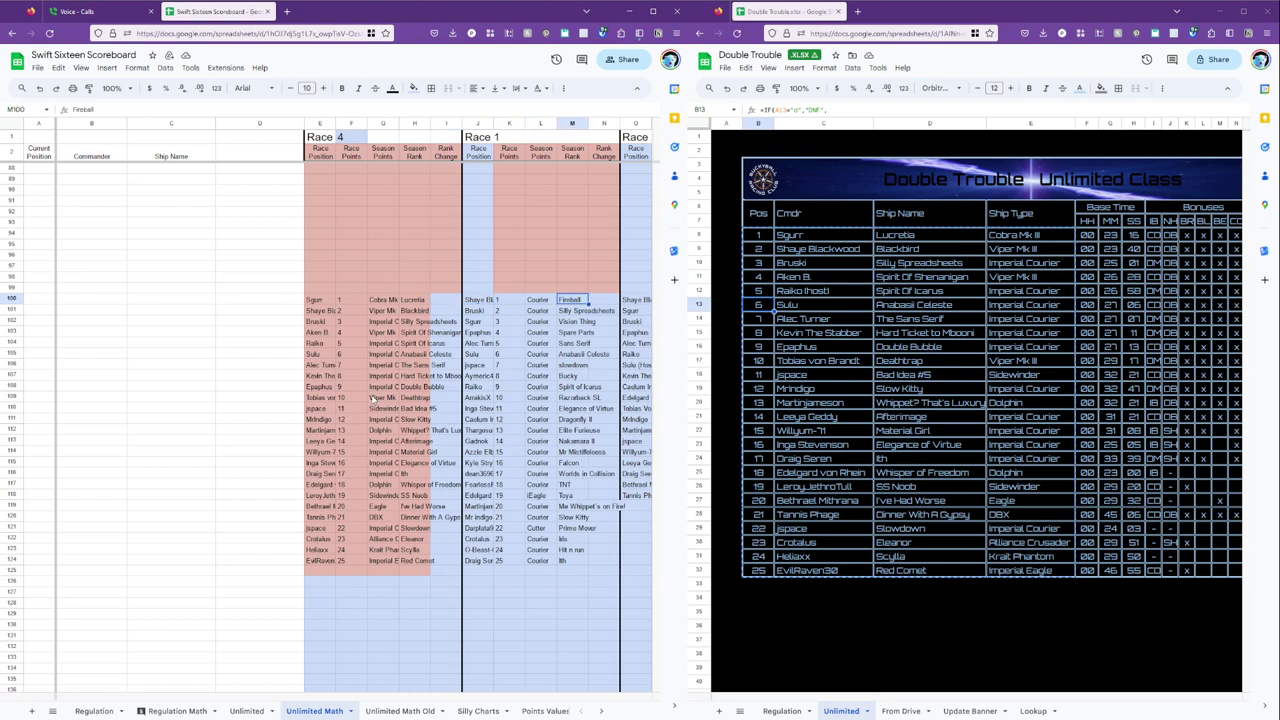
key(Right)
key(Right)
key(Right)
key(Right)
key(Right)
key(Right)
key(Right)
key(Right)
key(Right)
key(Right)
key(Right)
key(Right)
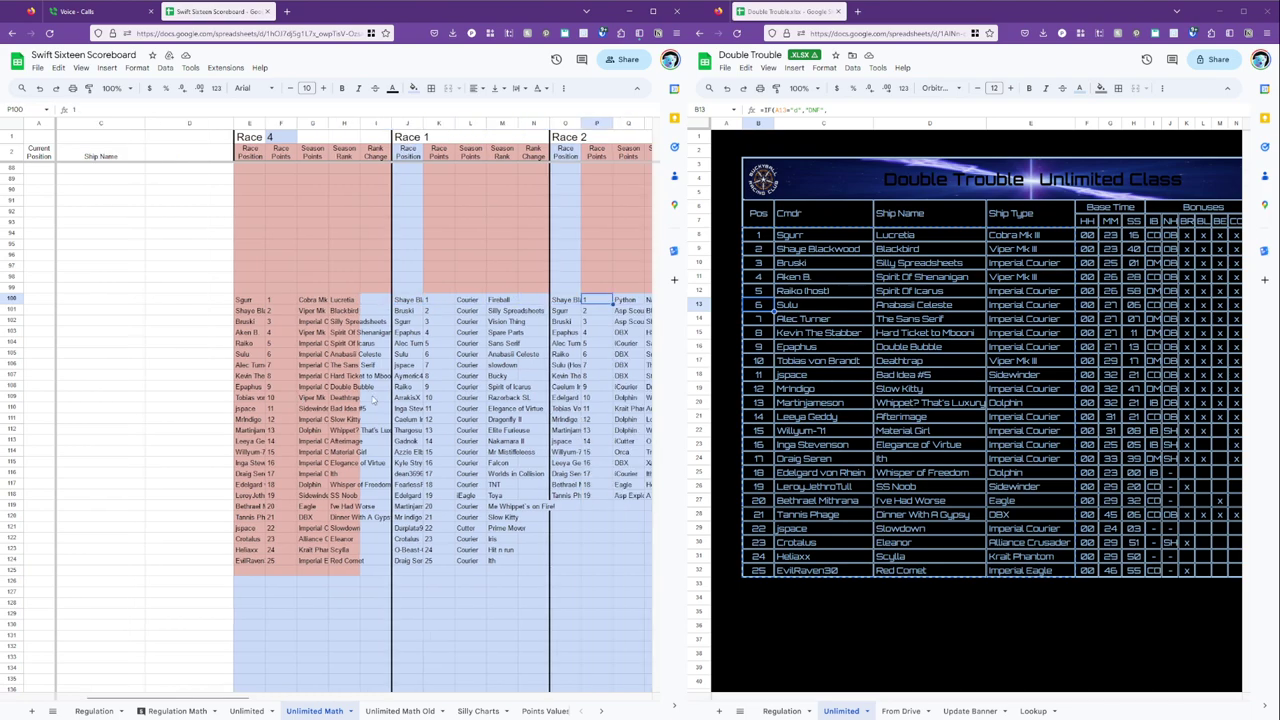
key(Left)
key(Left)
key(Left)
key(Left)
key(Left)
key(Left)
key(Left)
key(Left)
key(Left)
key(Left)
key(Left)
key(Left)
key(Left)
key(Left)
key(Left)
key(Left)
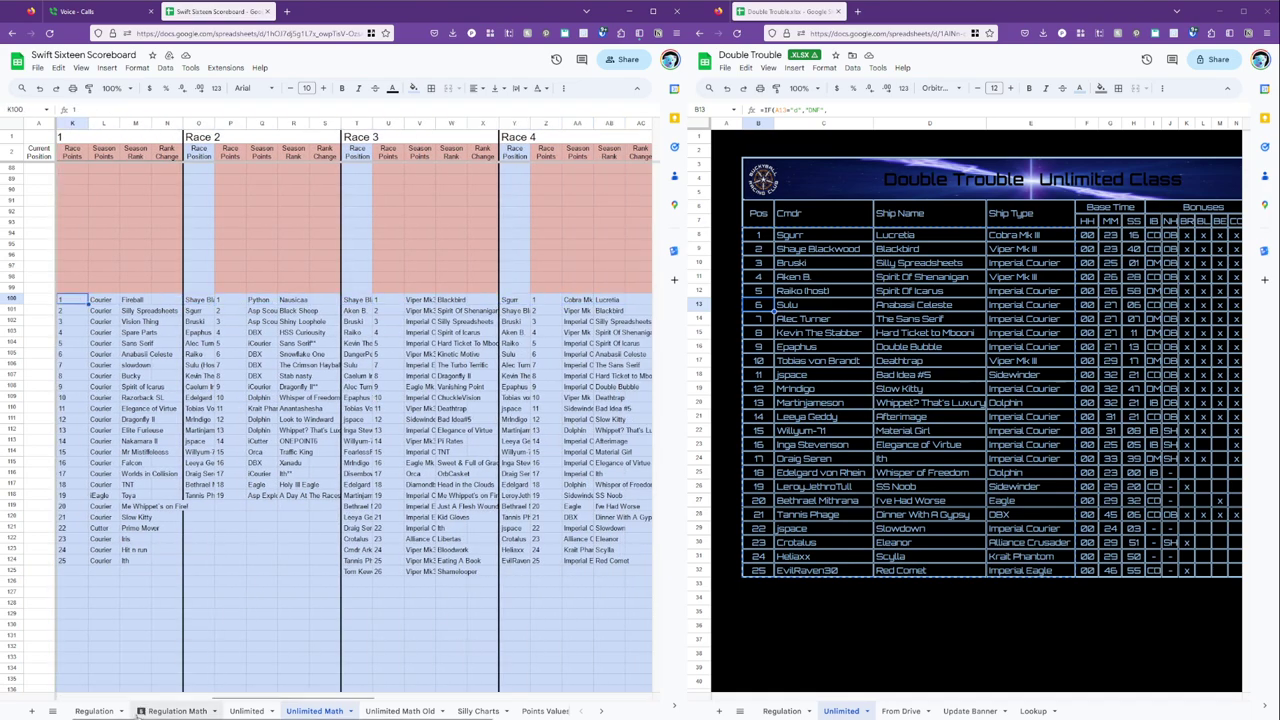
Show the Regulation class results in Double Trouble and select positions 1–25 (B8:E32).
click(96, 711)
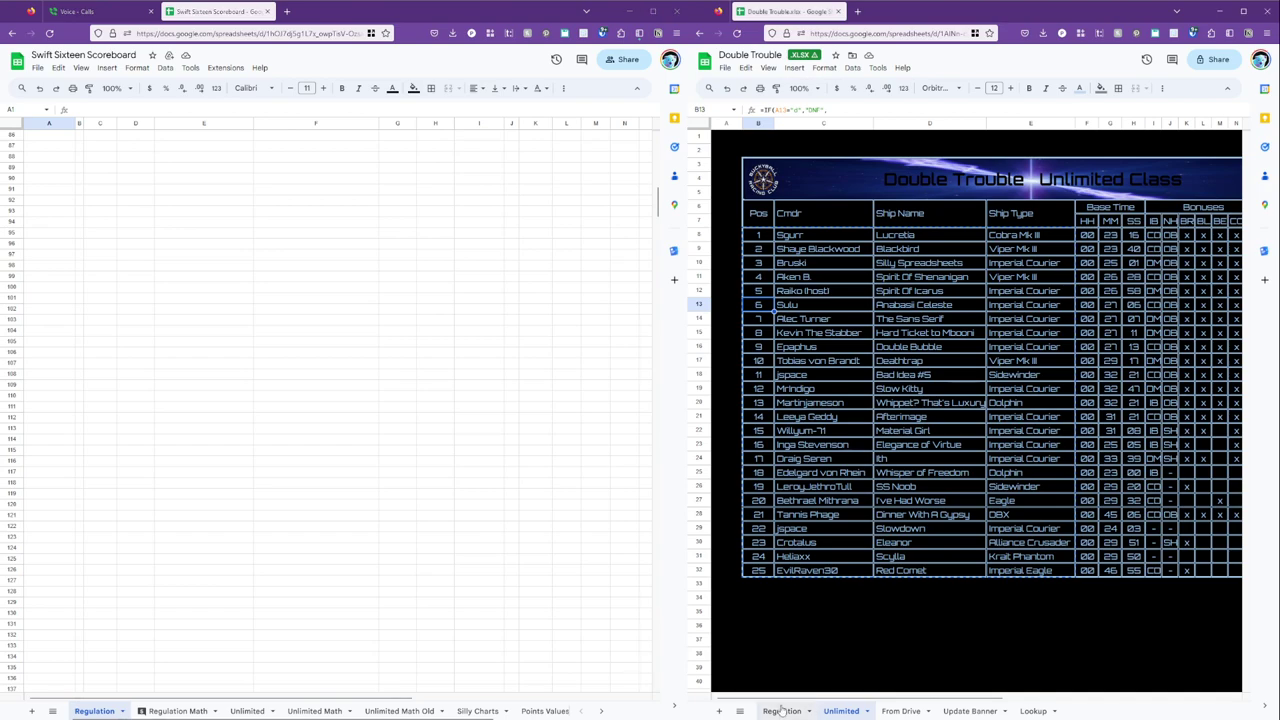
click(782, 711)
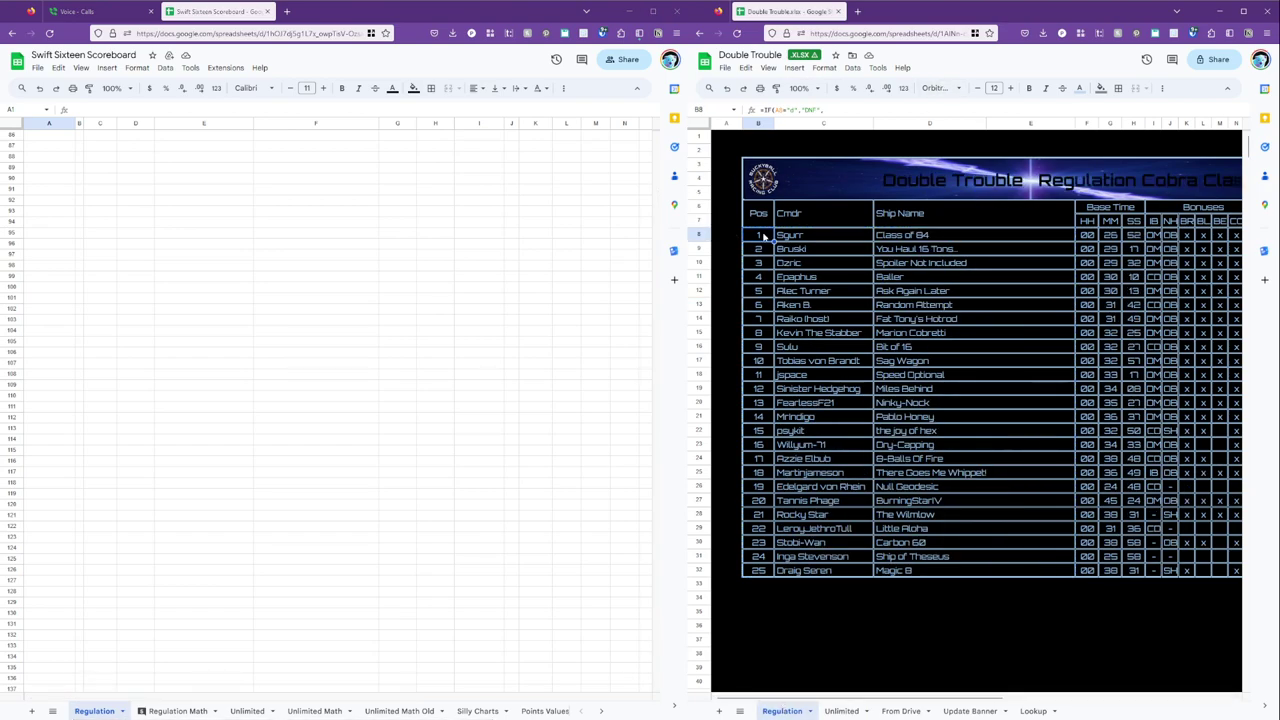
shift+click(1043, 570)
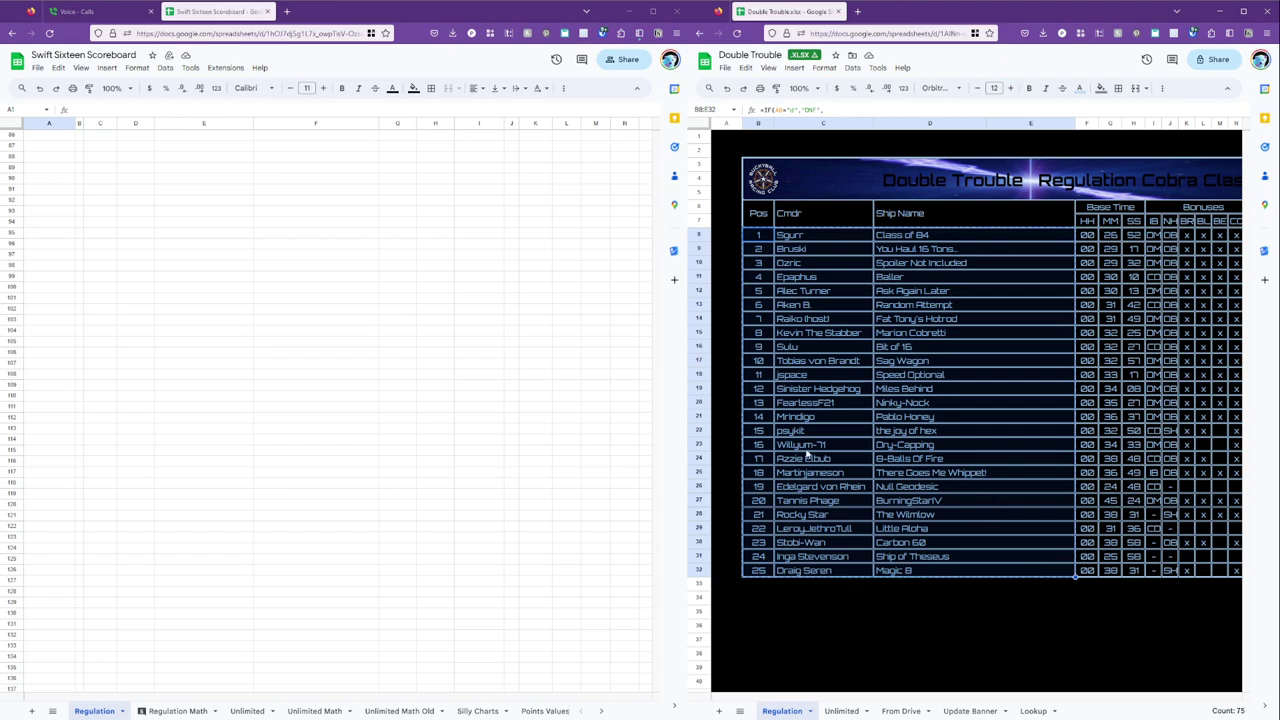
click(246, 460)
scroll(246, 463, up, 20)
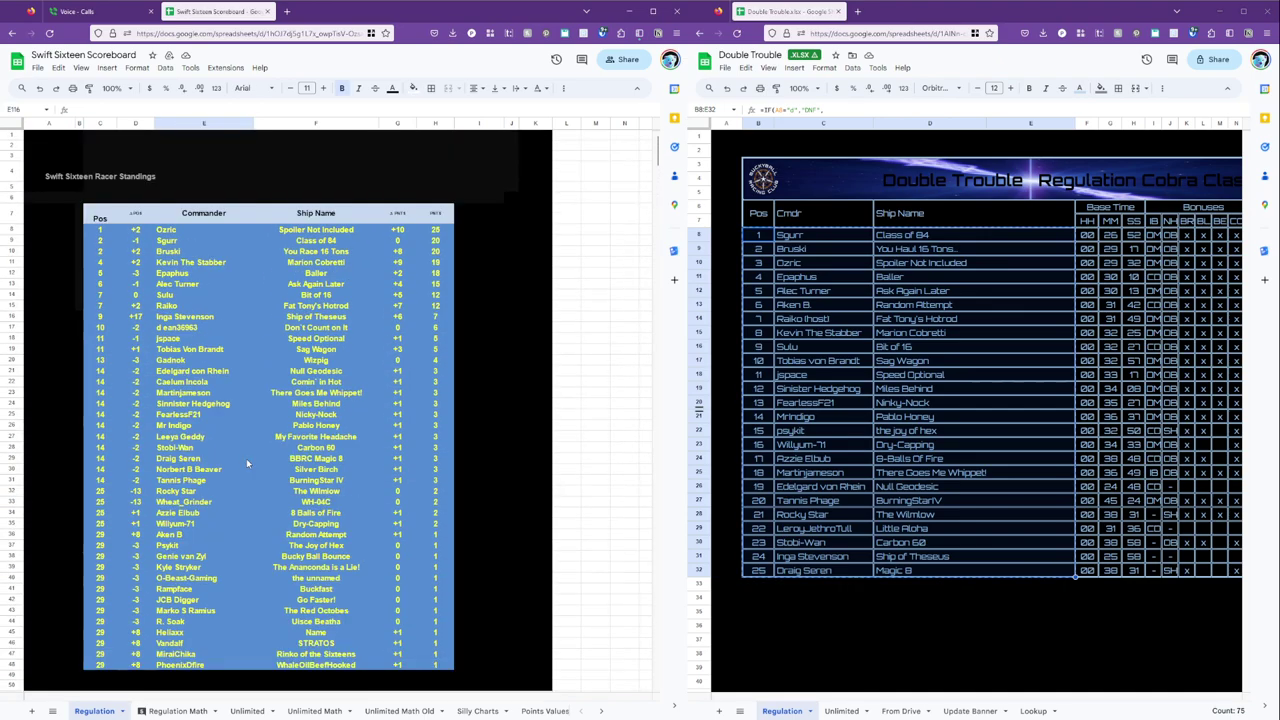
On Regulation Math, navigate to the empty Race 4 position cell X100.
click(178, 711)
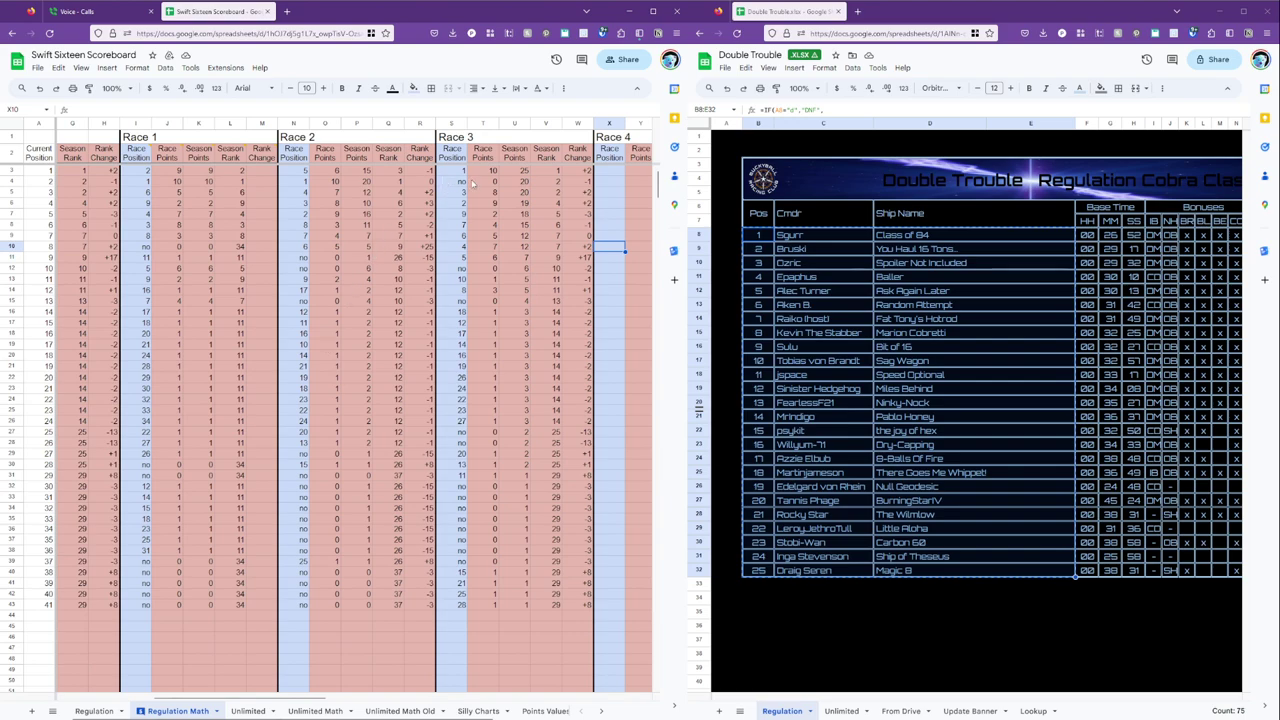
click(610, 205)
key(Right)
key(Right)
key(Right)
key(Right)
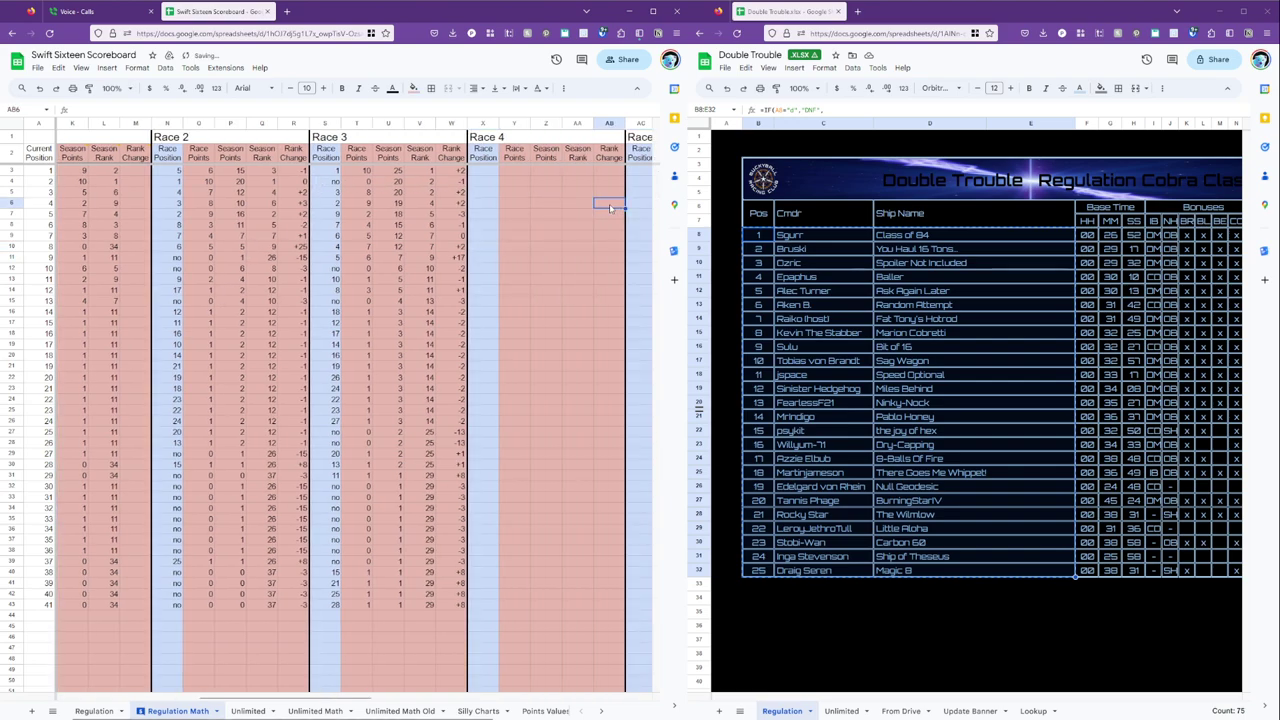
key(Right)
key(Left)
key(Left)
key(Left)
key(Left)
key(Left)
key(Left)
key(Left)
key(Right)
key(Right)
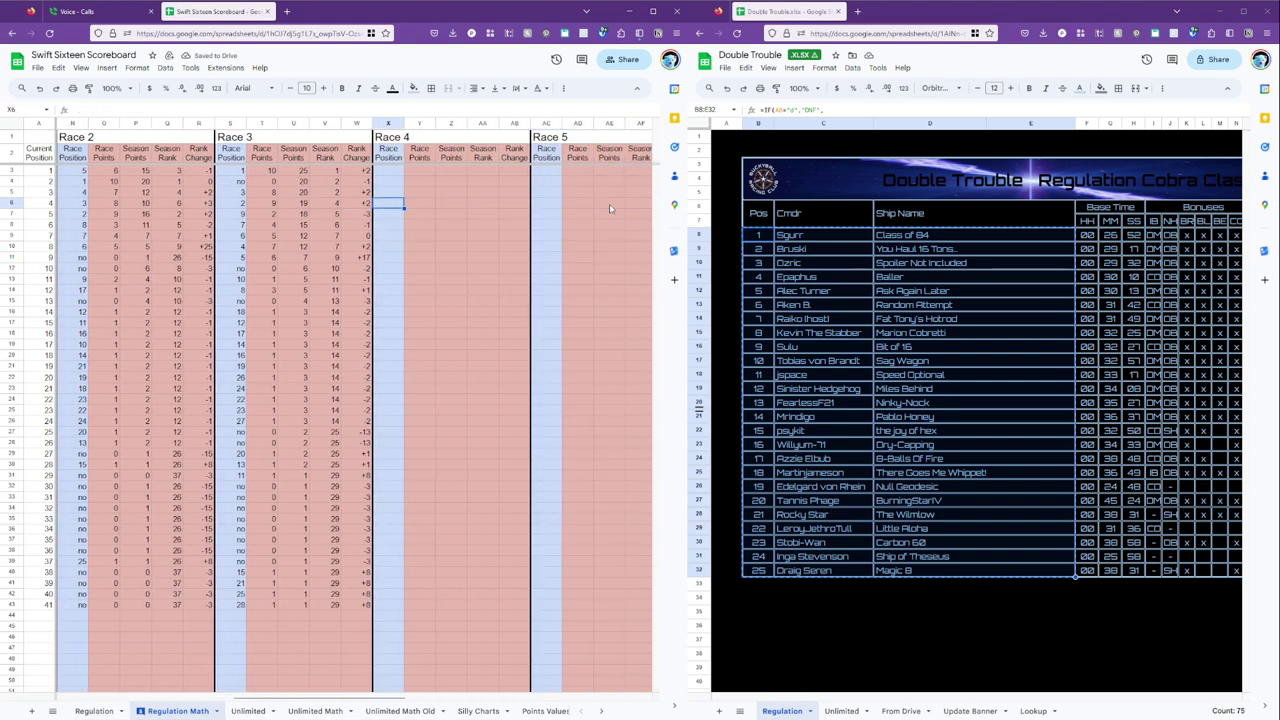
key(Page_Down)
key(Right)
text(5)
key(Return)
key(Down)
key(Down)
key(Down)
key(Down)
key(Down)
key(Down)
key(Down)
key(Down)
key(Down)
key(Down)
key(Down)
key(Down)
key(Down)
key(Down)
key(Down)
key(Down)
key(Down)
key(Down)
key(Down)
key(Down)
key(Down)
key(Down)
key(Down)
key(Down)
key(Down)
key(Down)
key(Up)
key(Up)
key(Up)
key(Up)
key(Up)
key(Up)
key(Up)
key(Up)
key(Up)
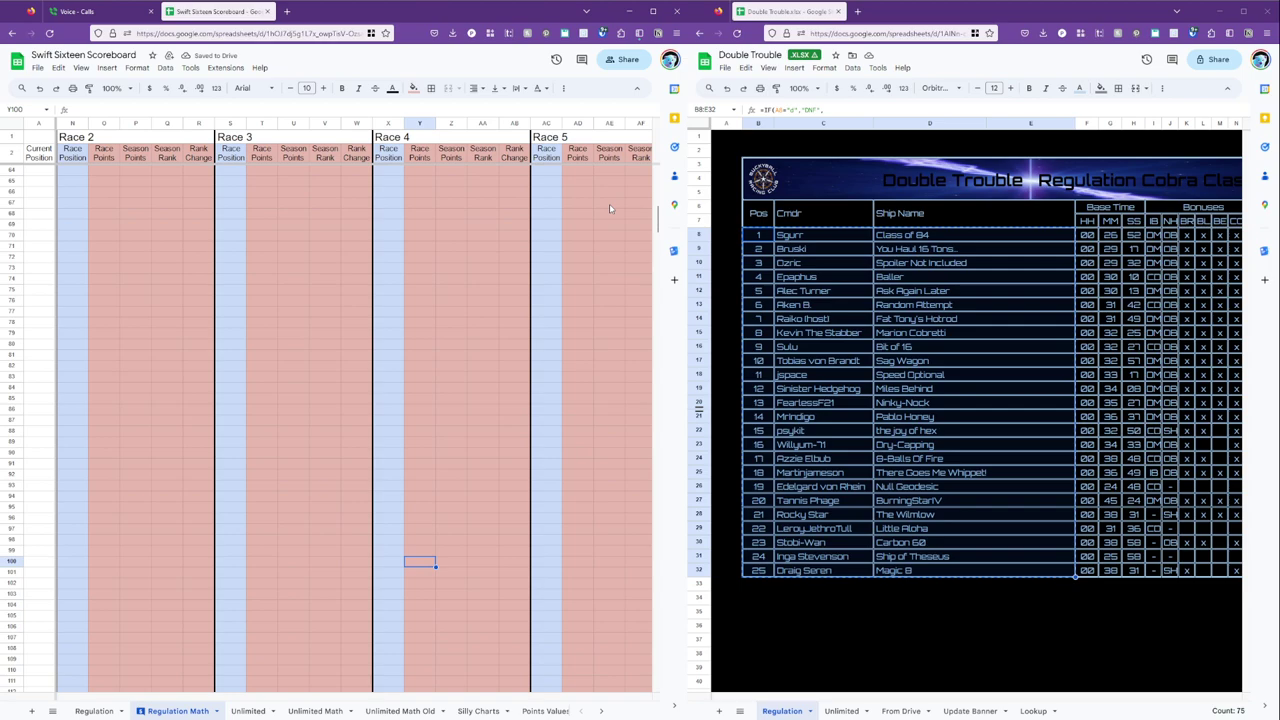
key(Left)
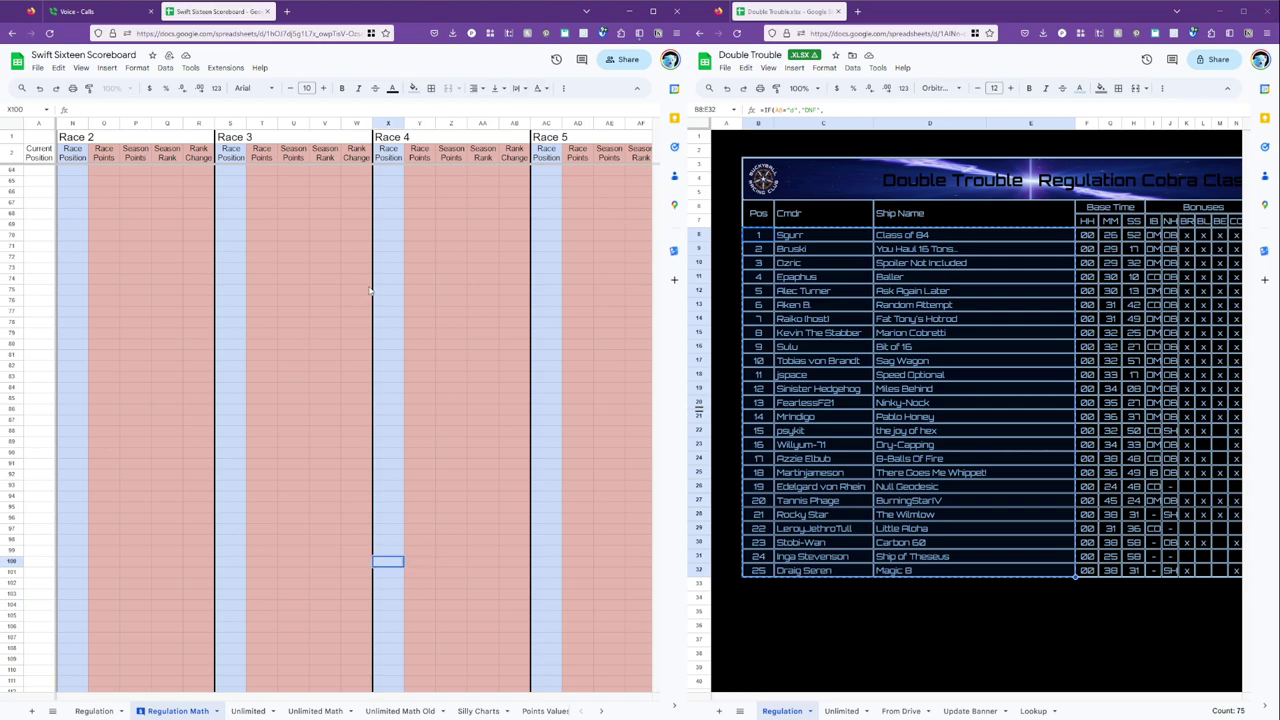
Dismiss the paste preview, then undo and clear the stray entry in X100.
drag(388, 562, 389, 562)
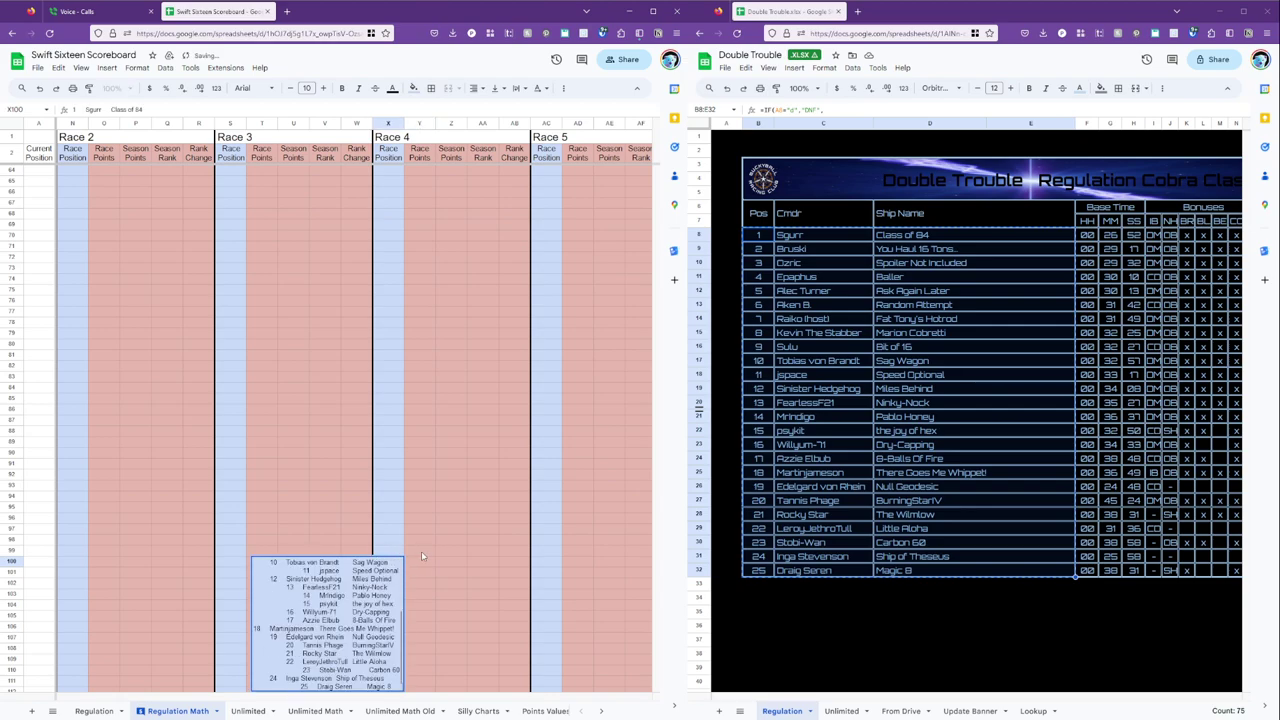
click(412, 569)
key(ctrl+z)
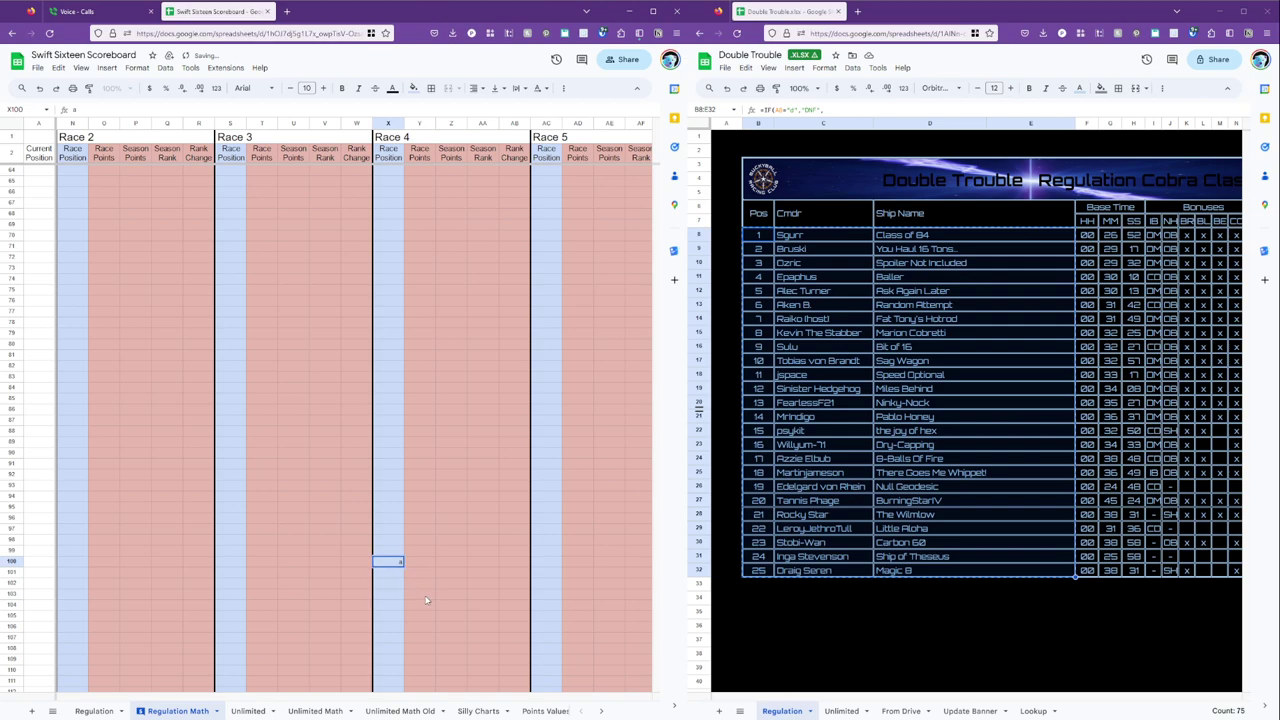
key(Escape)
Paste the copied Race 4 results at X100, then undo the erroring paste.
click(437, 599)
click(390, 562)
key(ctrl+v)
scroll(461, 526, down, 3)
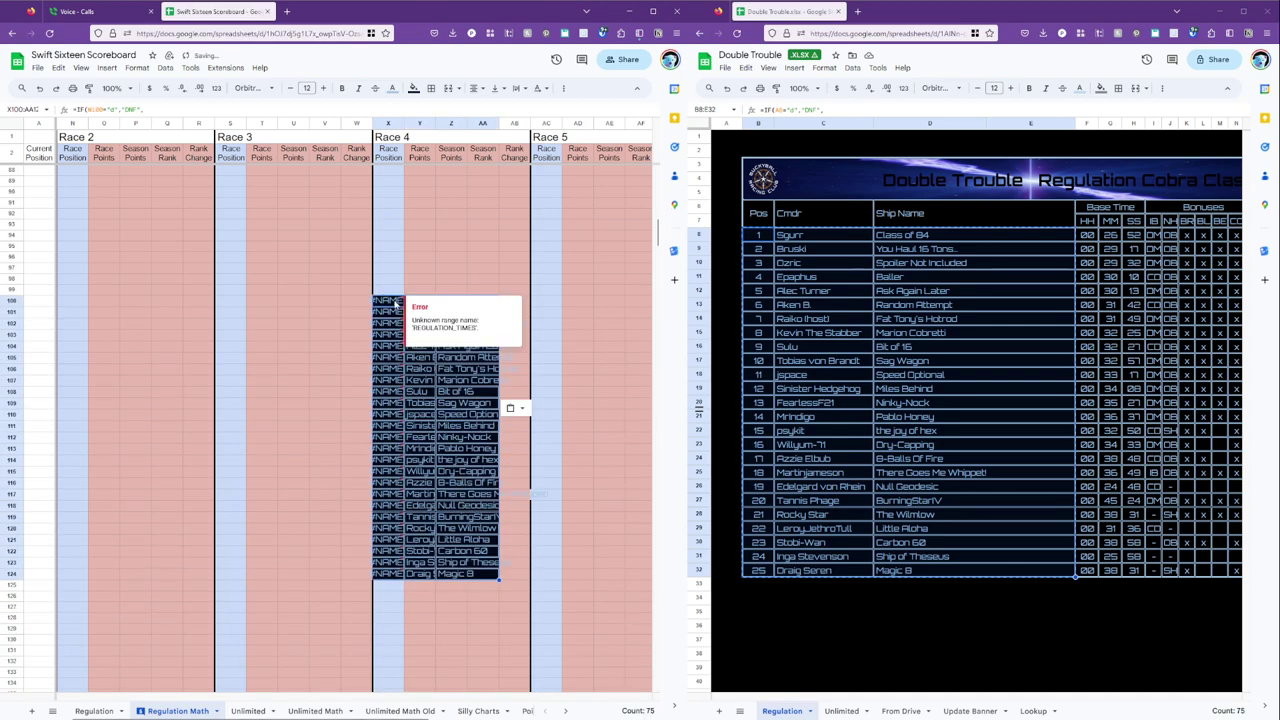
click(392, 303)
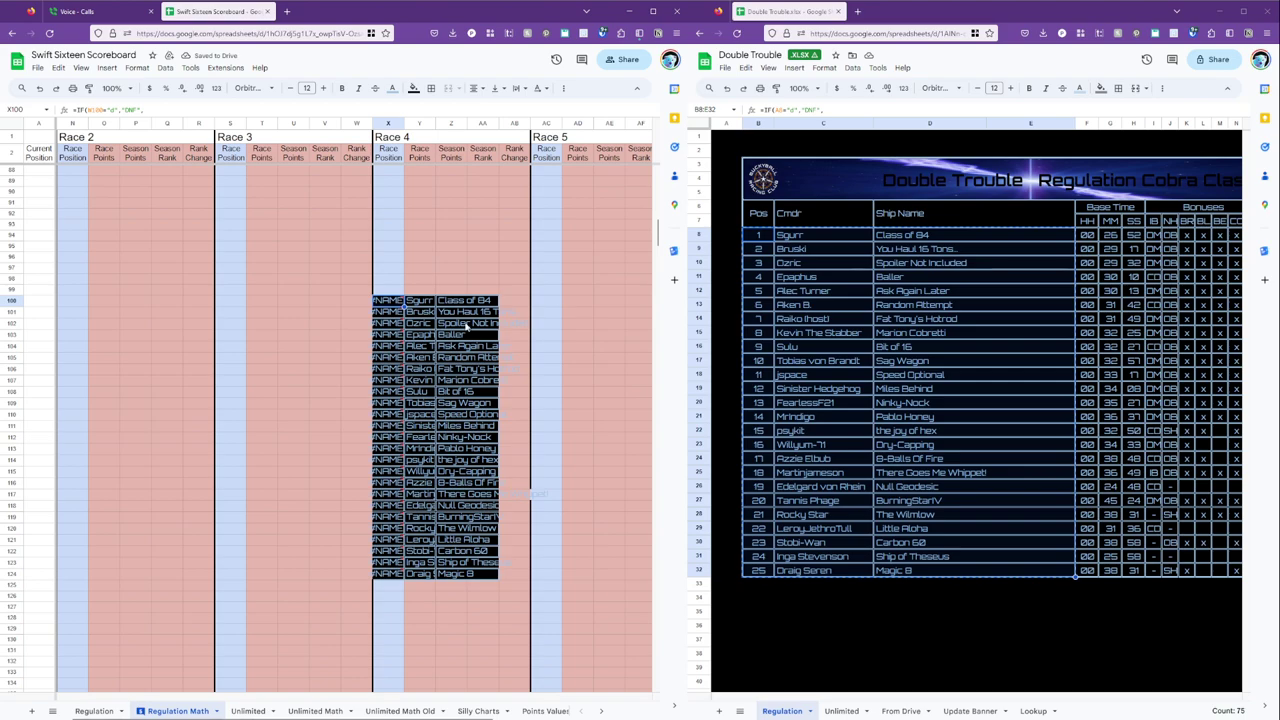
key(ctrl+z)
Paste only the values at X100 using Paste special.
right_click(390, 307)
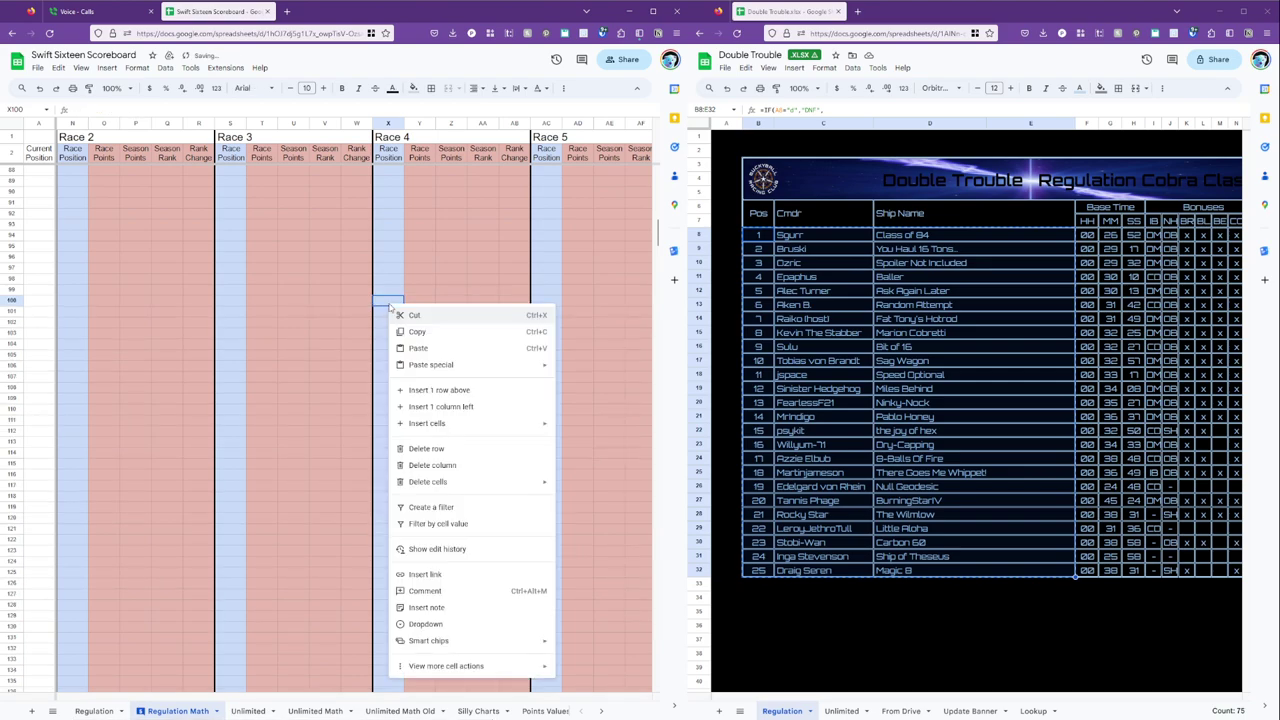
mouse_move(430, 365)
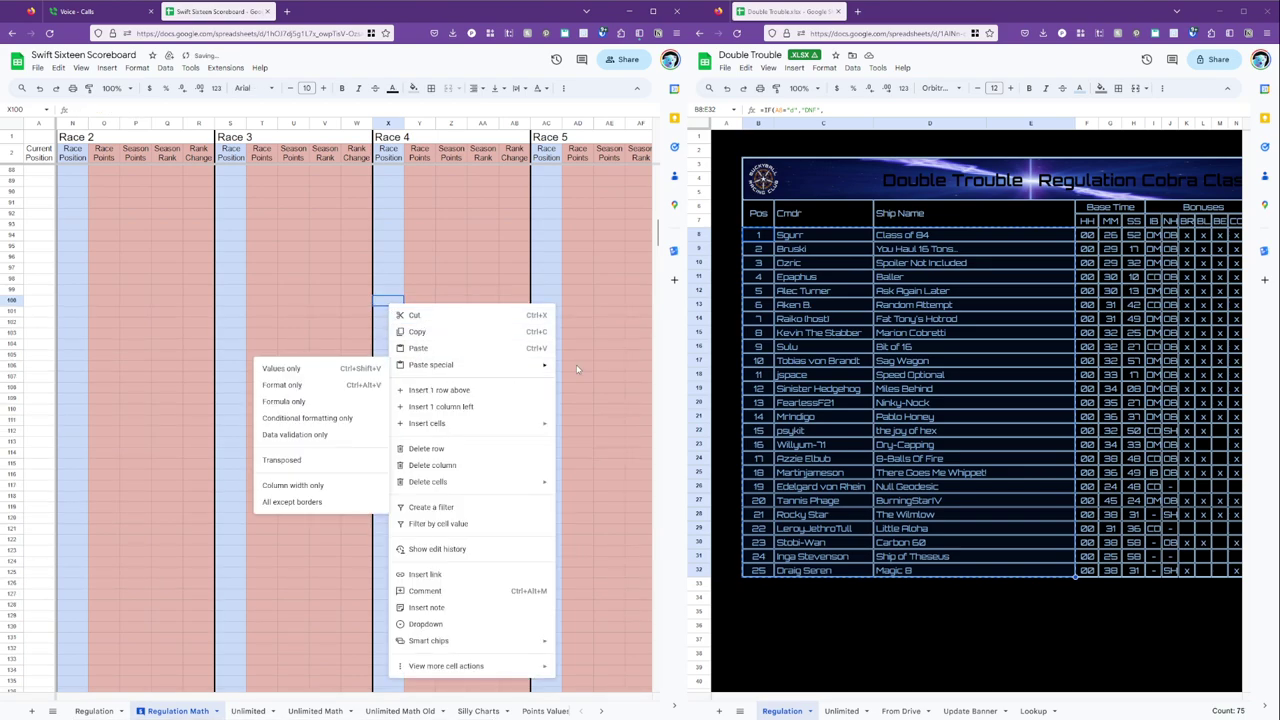
click(325, 369)
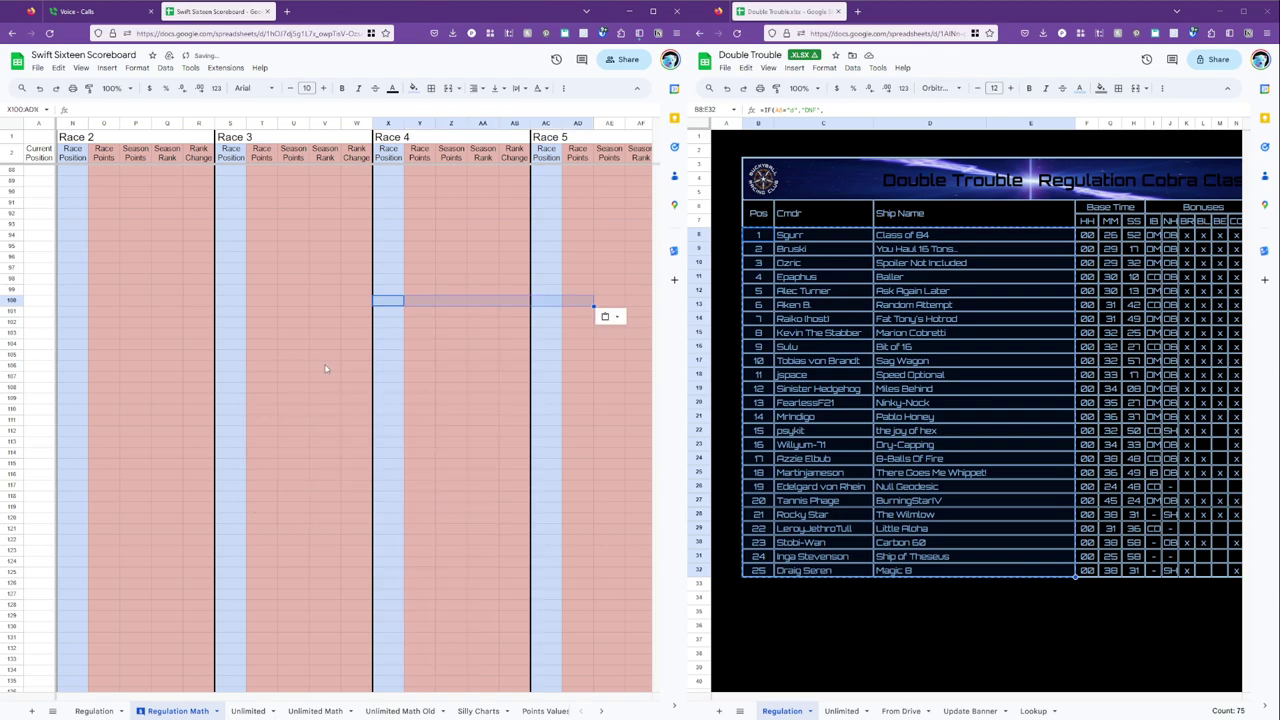
Copy positions, commanders and ships B8:D32 from the Regulation results and paste them at X100.
click(760, 232)
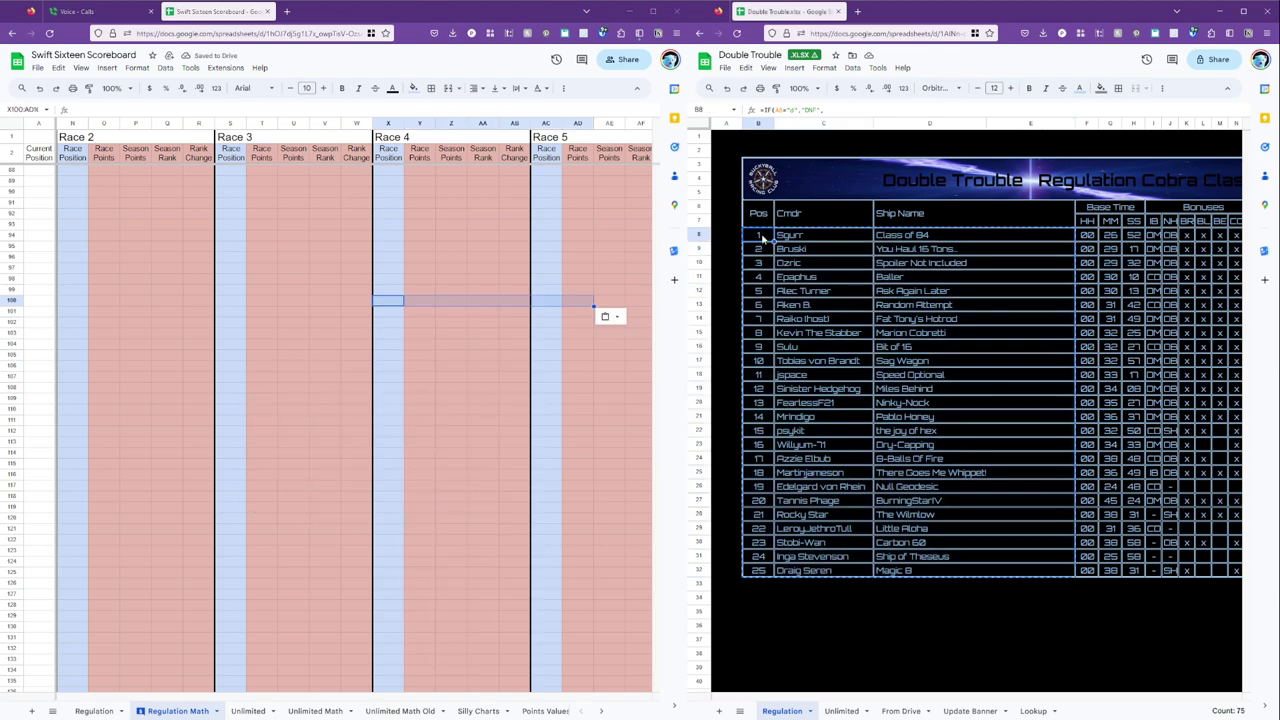
click(1044, 573)
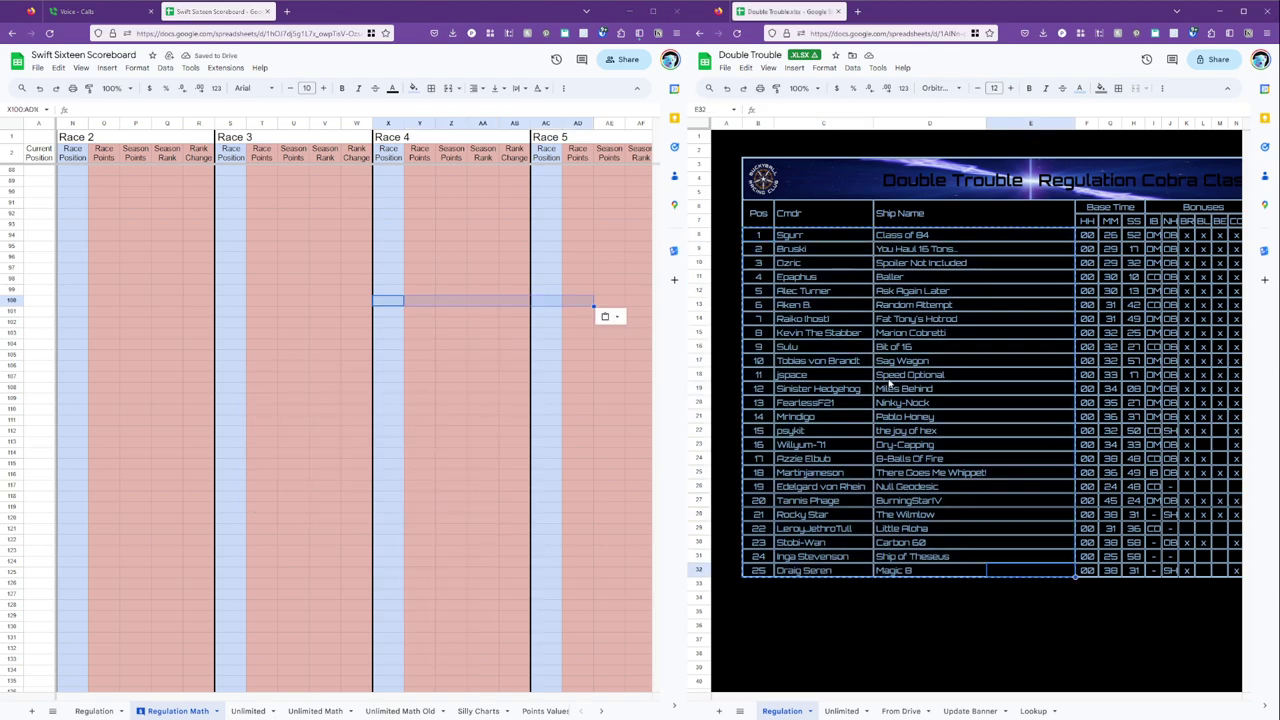
click(890, 305)
click(811, 286)
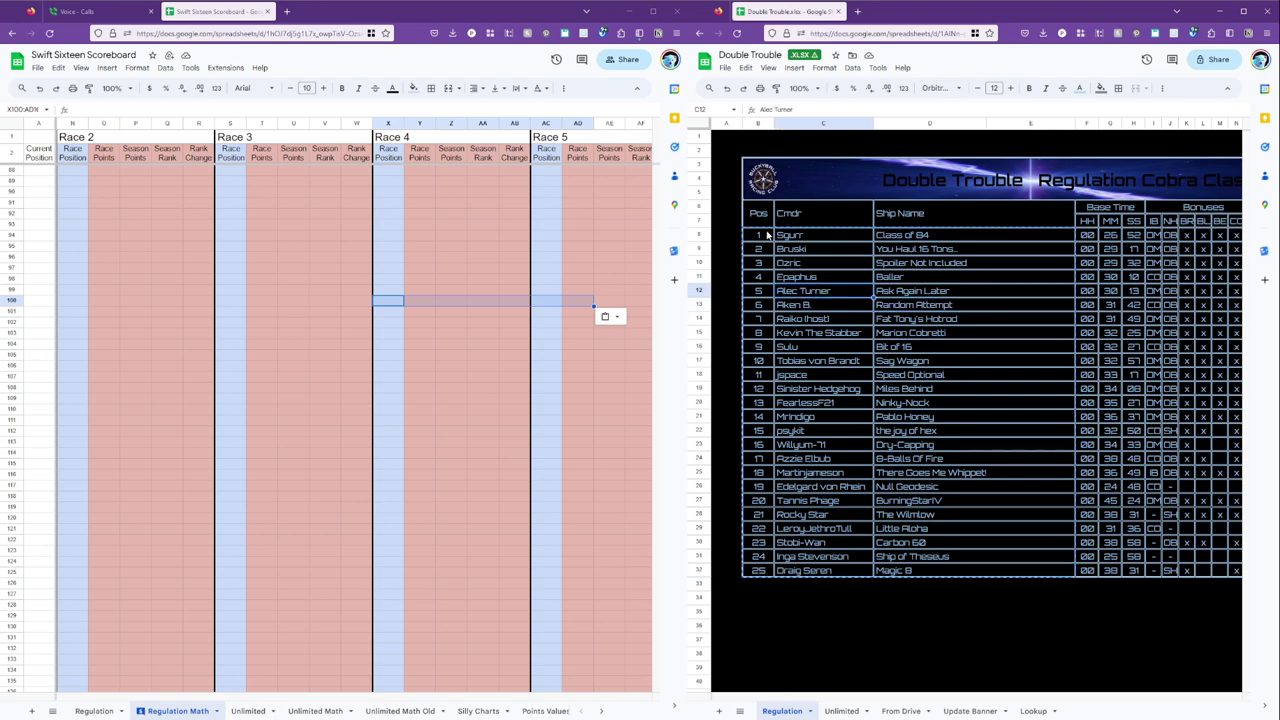
click(767, 235)
shift+click(933, 571)
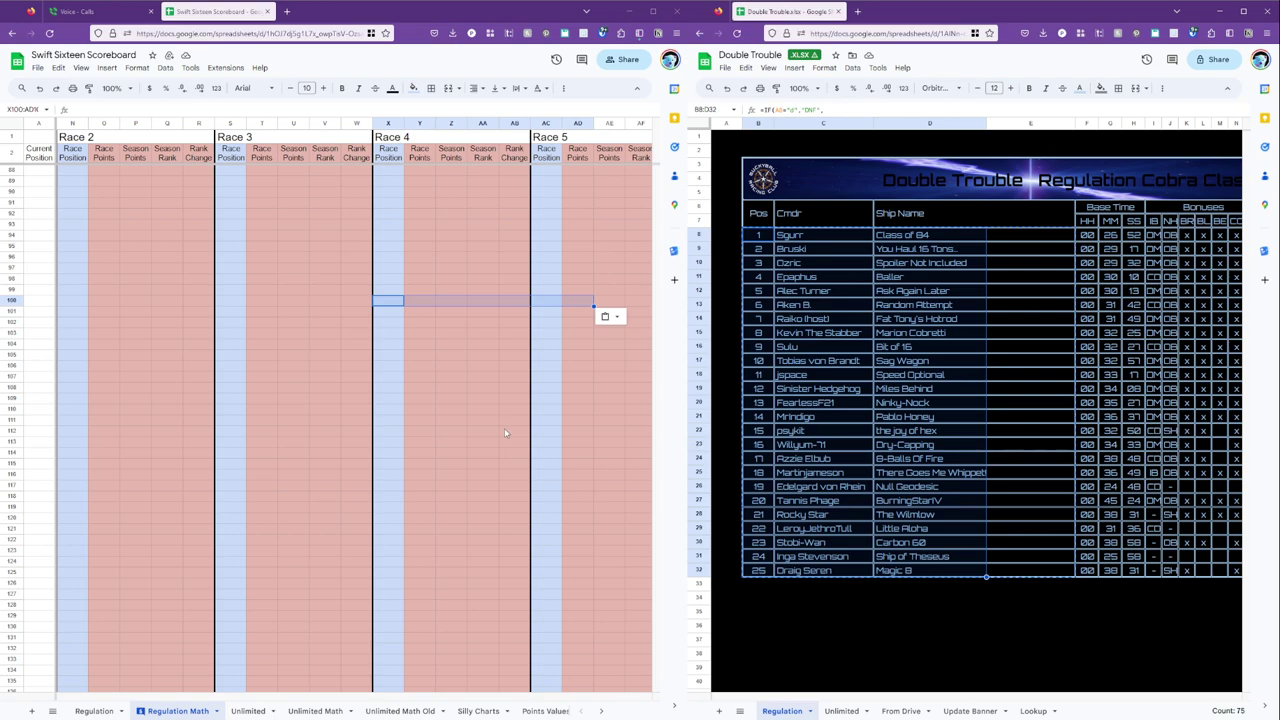
click(395, 302)
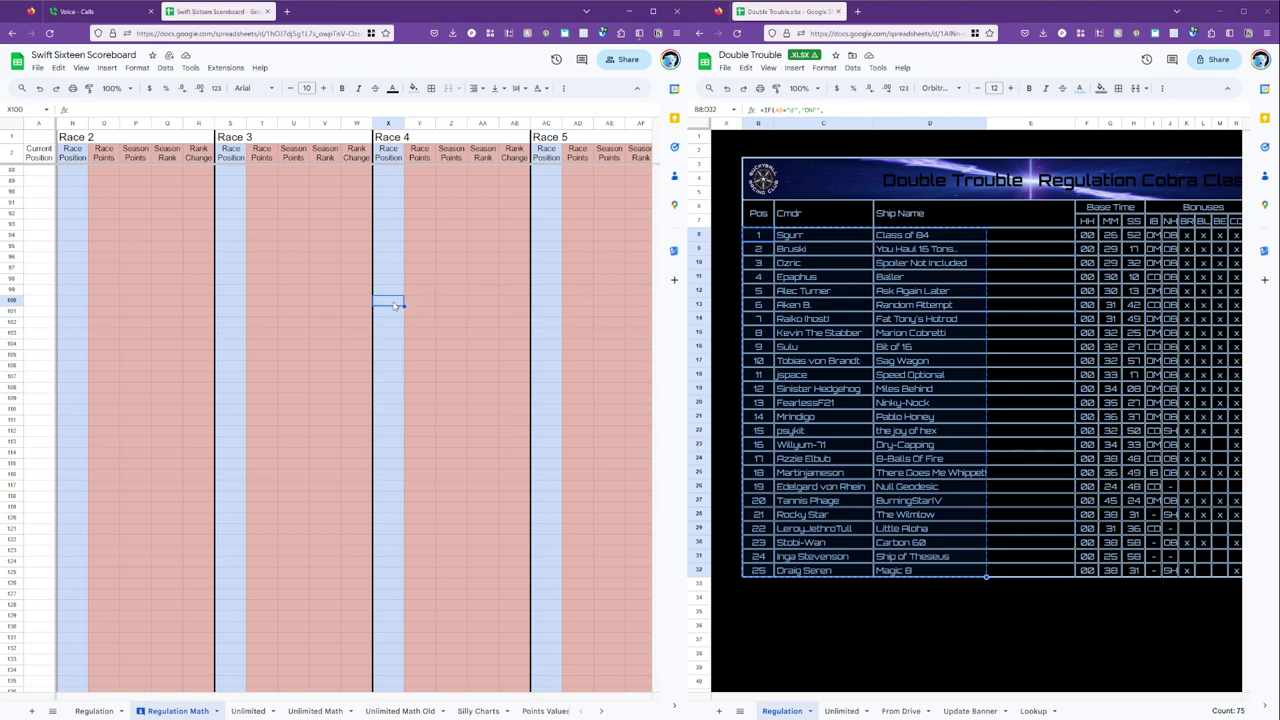
key(ctrl+v)
Replace the #NAME? errors with positions 1 through 25 in X100:X124.
text(1)
key(Return)
text(2)
key(Return)
text(3)
key(Return)
key(4)
key(Return)
key(5)
key(Return)
key(6)
key(Return)
key(7)
key(Return)
key(8)
key(Return)
text(9)
key(Return)
text(10)
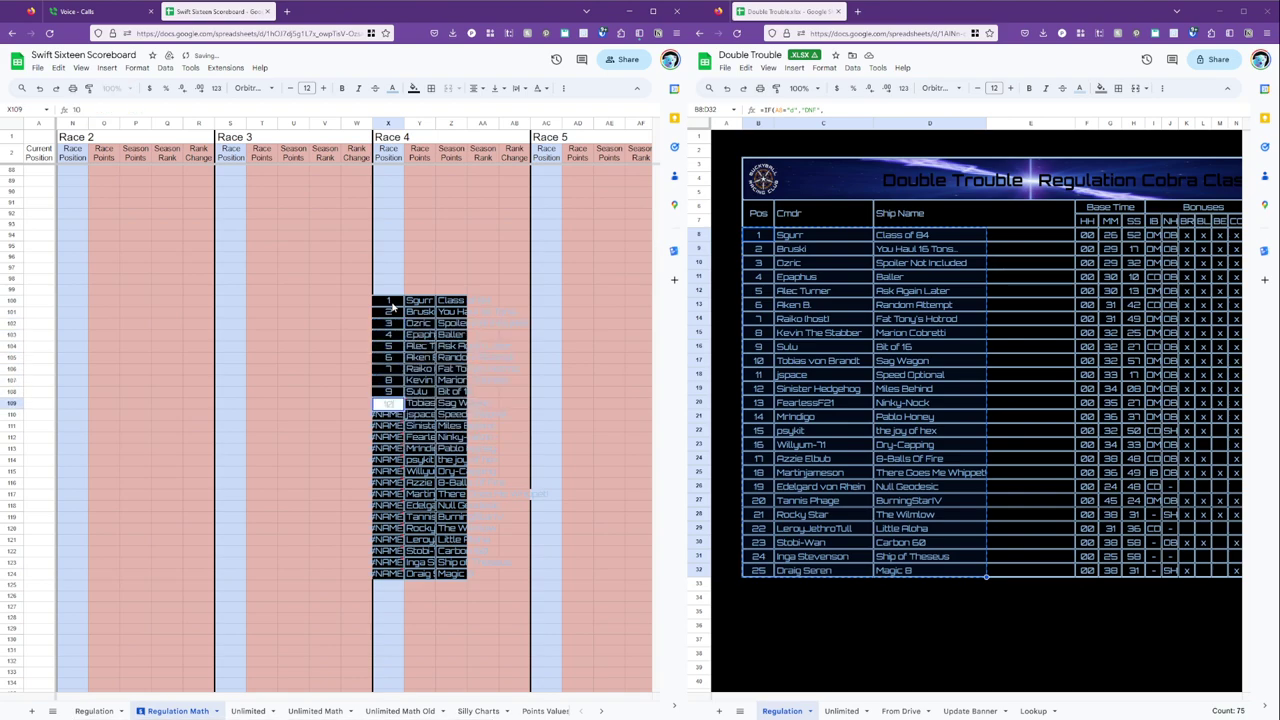
key(Return)
text(11)
key(Return)
text(12)
key(Return)
text(13)
key(Return)
text(14)
key(Return)
text(15)
key(Return)
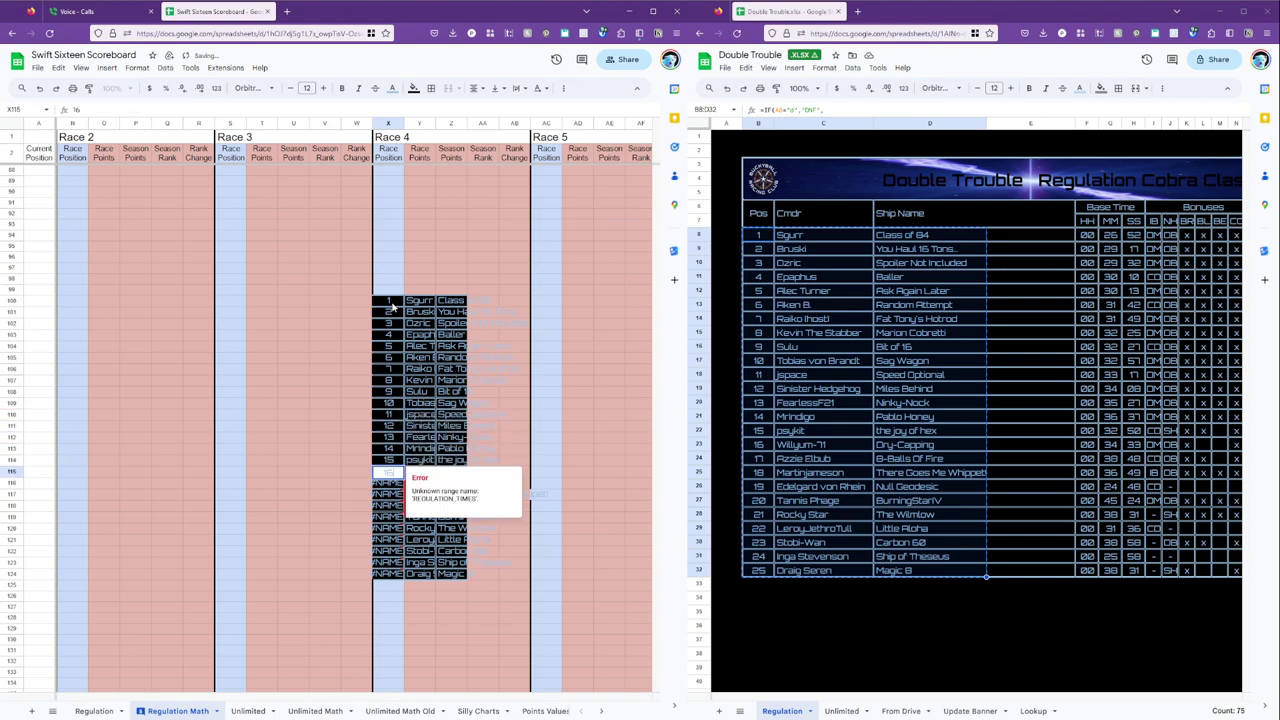
text(16)
key(Return)
key(1)
key(7)
key(Return)
text(18)
key(Return)
text(19)
key(Return)
text(20)
key(Return)
text(21)
key(Return)
text(22)
key(Return)
text(23)
key(Return)
text(24)
key(Return)
text(25)
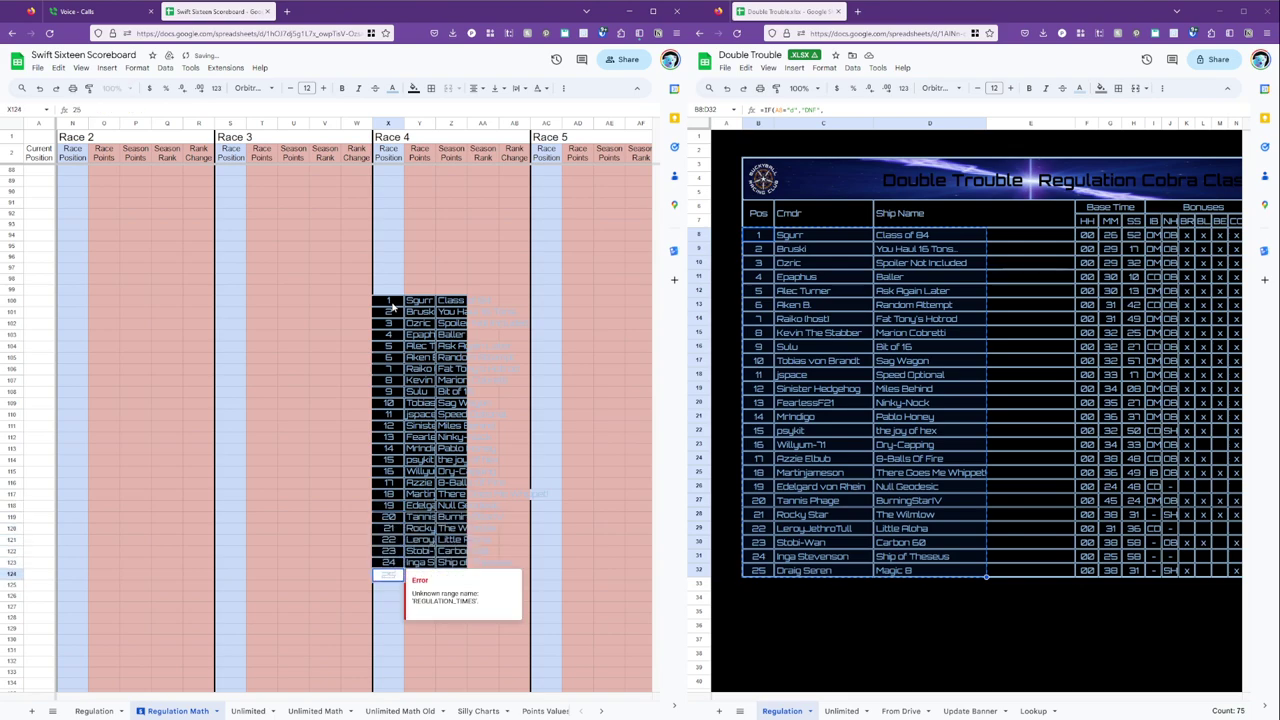
key(Return)
Paint X97's plain formatting over the pasted Race 4 results.
click(388, 268)
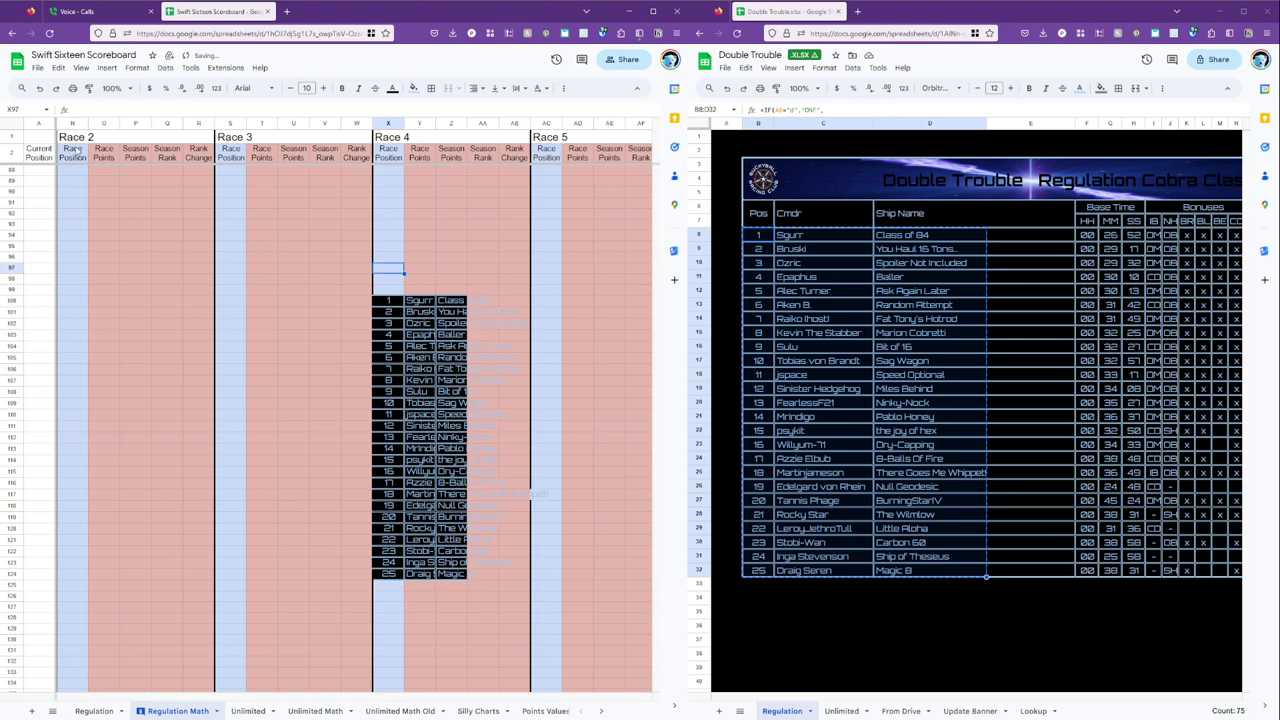
click(90, 88)
drag(388, 302, 473, 580)
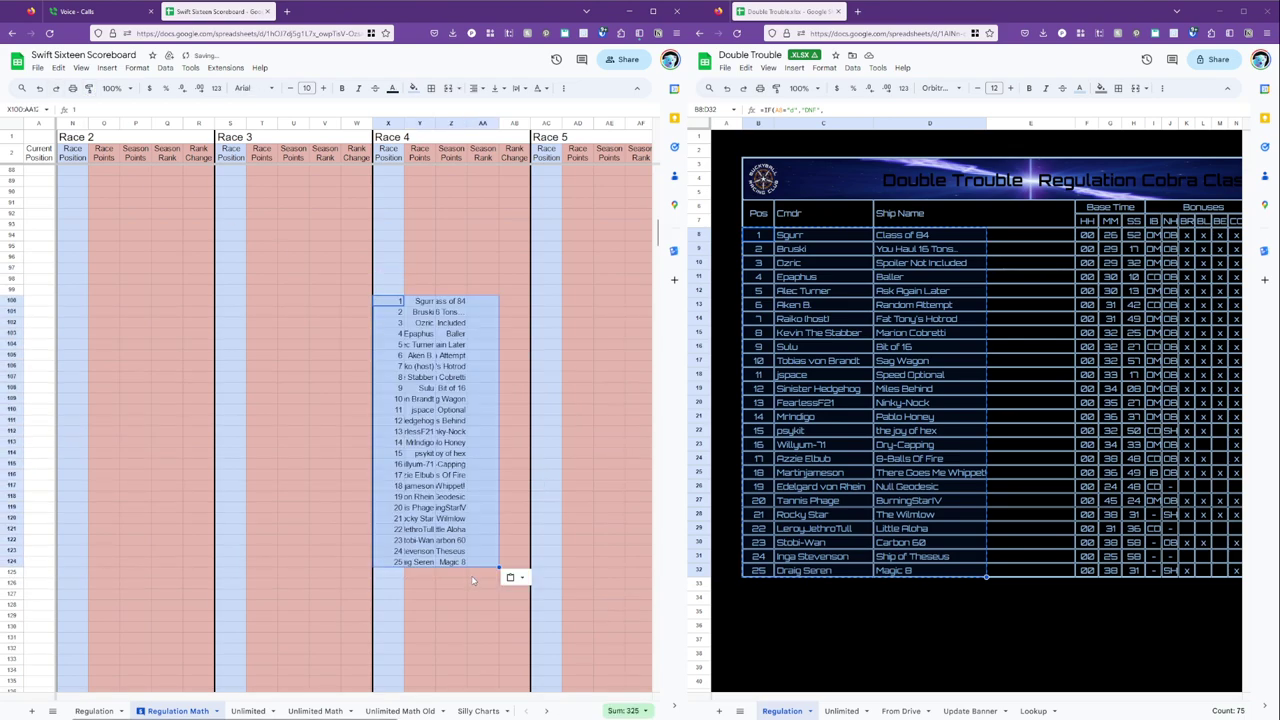
click(482, 355)
Paste the commander and ship names back into Y100:AA124, then show the Unlimited results.
click(431, 291)
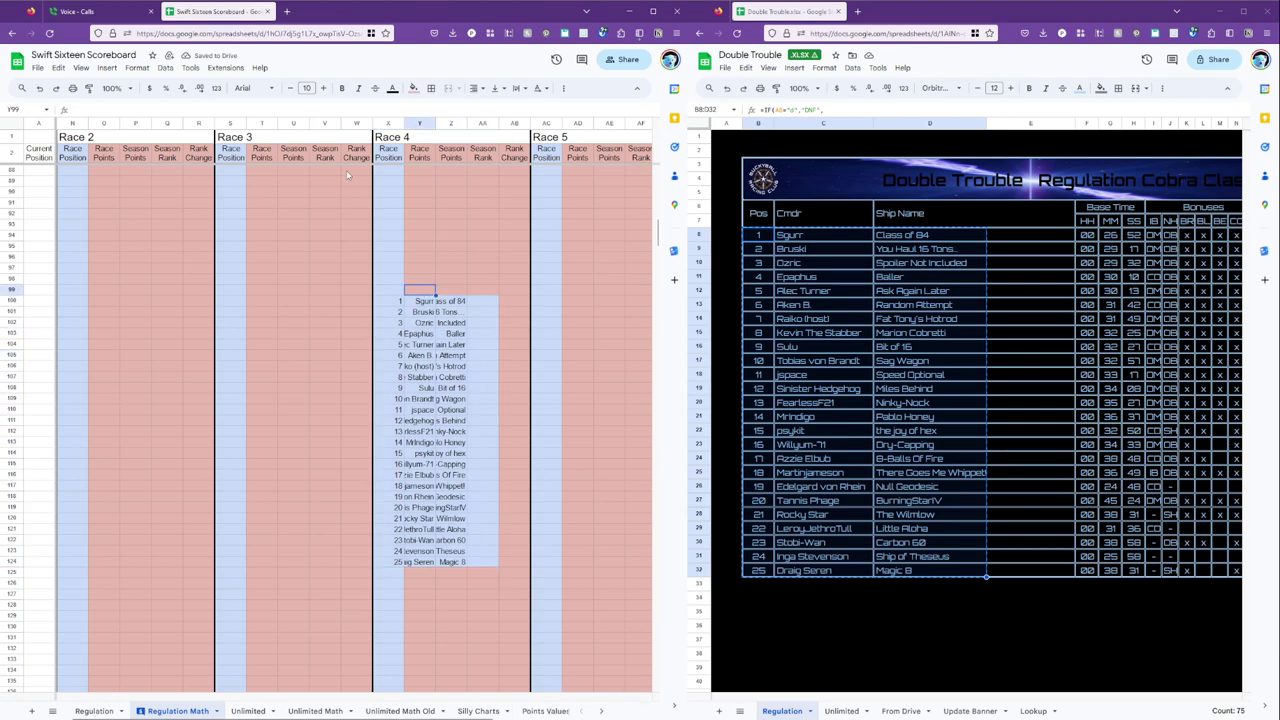
drag(422, 305, 471, 568)
key(ctrl+v)
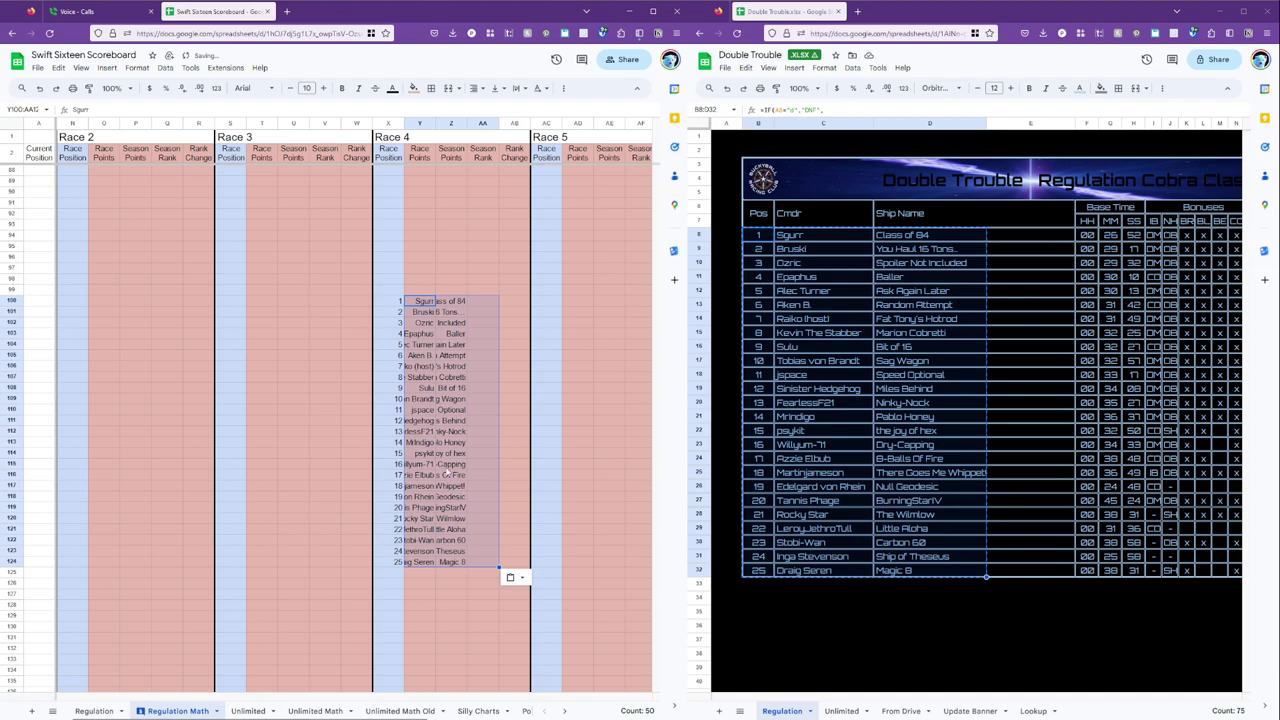
click(420, 431)
click(841, 711)
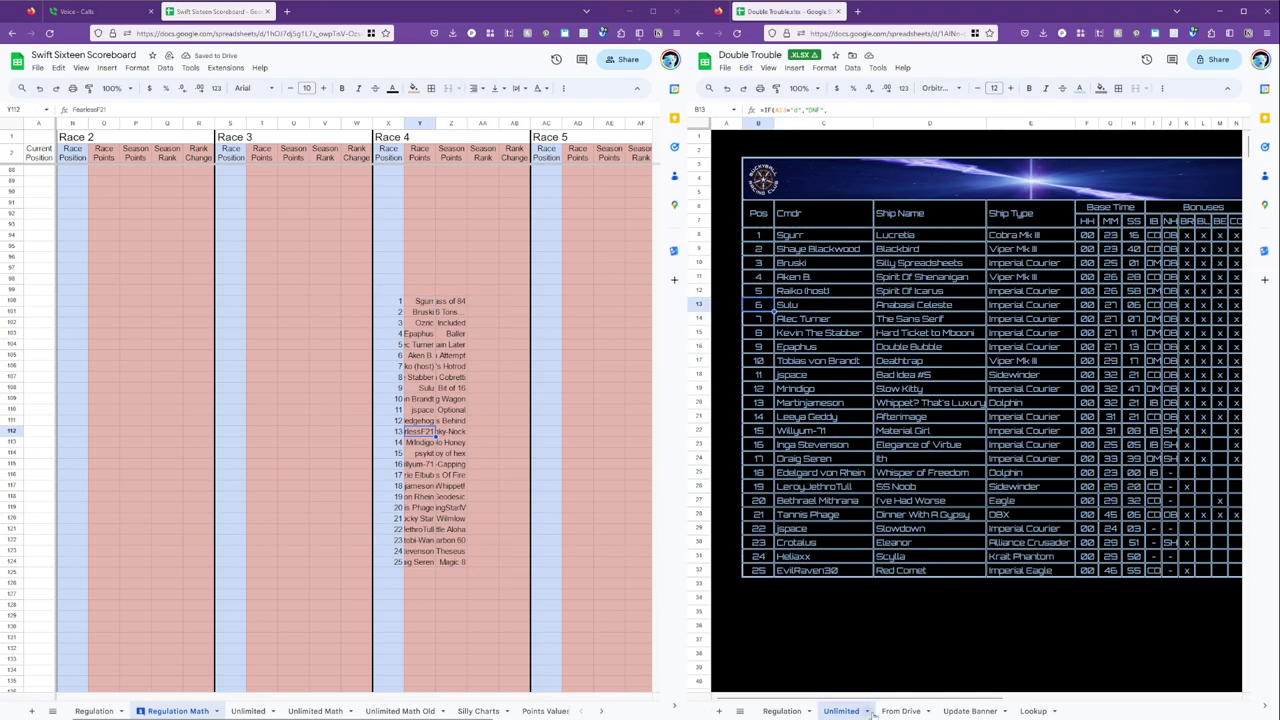
Check the pasted position in X100 and commander entry in Y100.
click(427, 312)
click(427, 304)
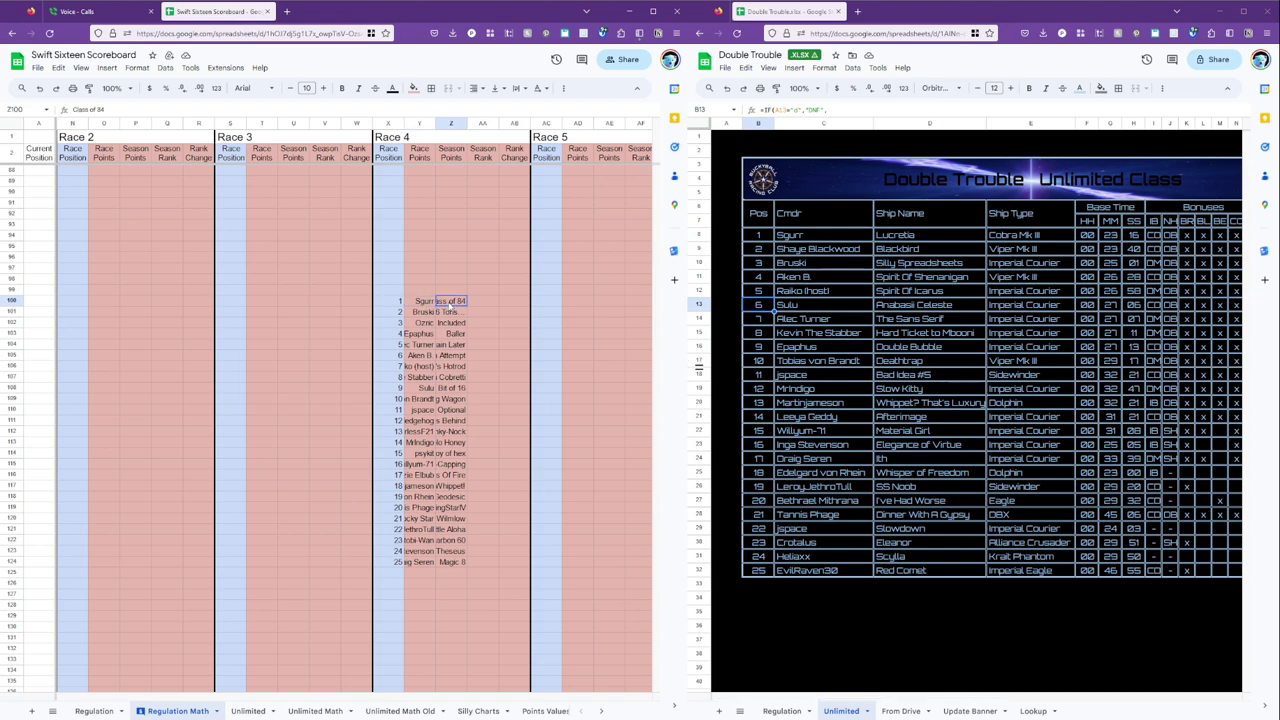
click(398, 303)
click(420, 301)
scroll(420, 304, up, 10)
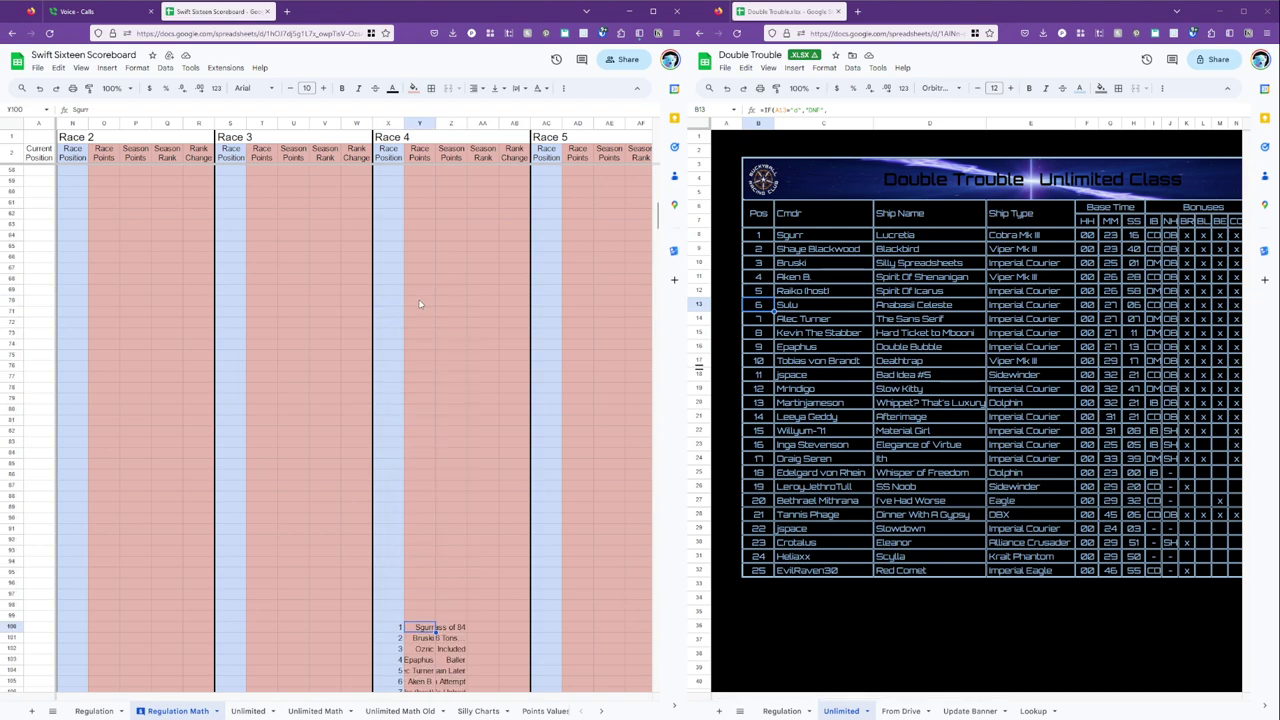
Select the Race 3 lookup formulas T3:X3 in Unlimited Math, then return to Regulation Math.
click(270, 172)
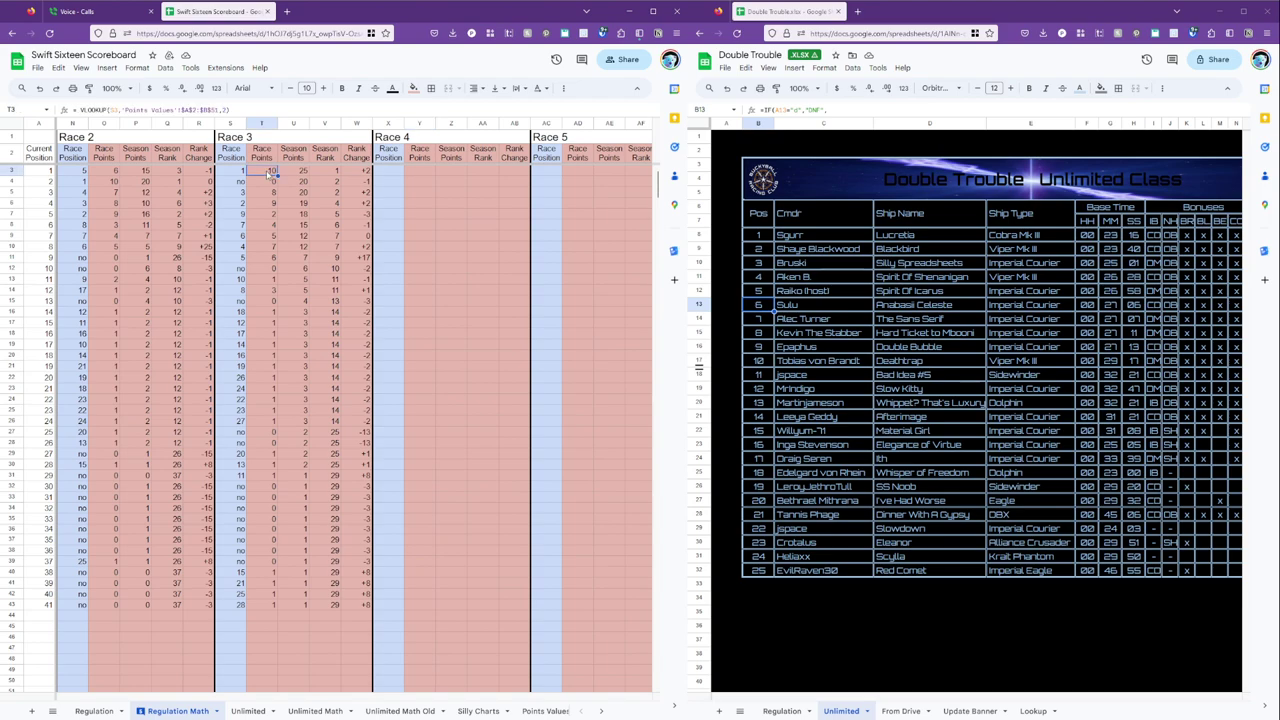
scroll(452, 398, up, 10)
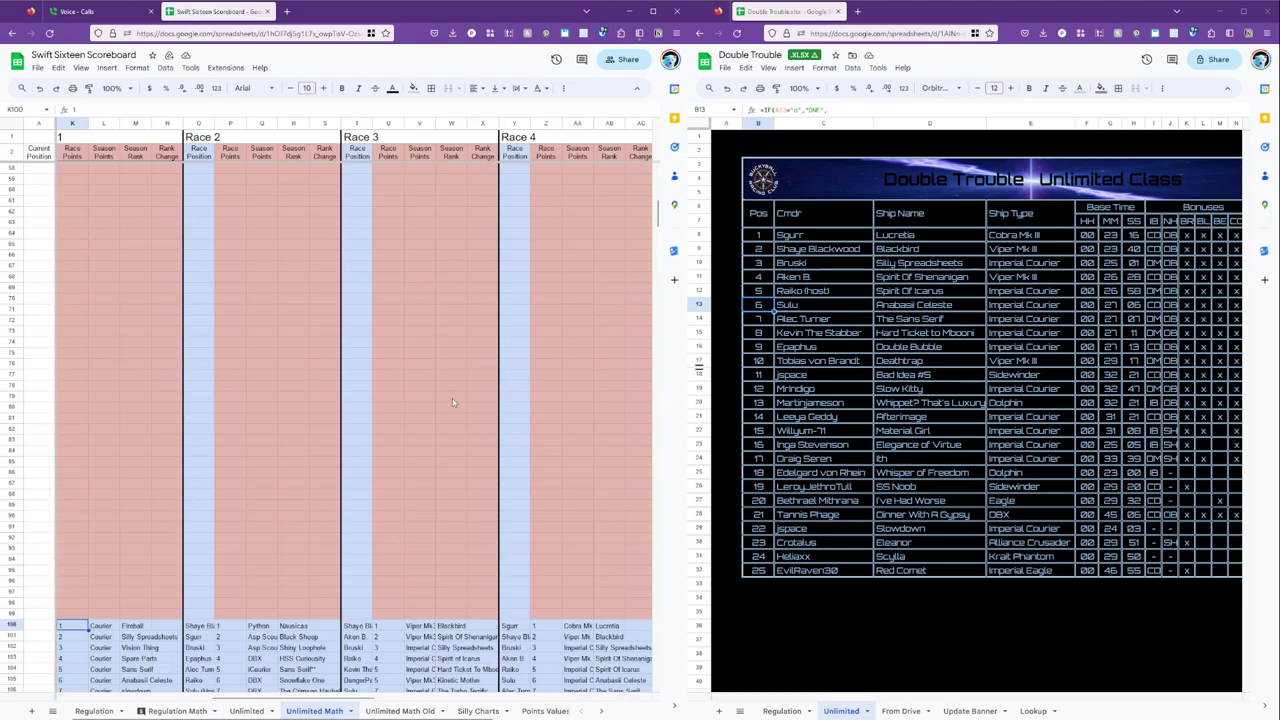
click(367, 172)
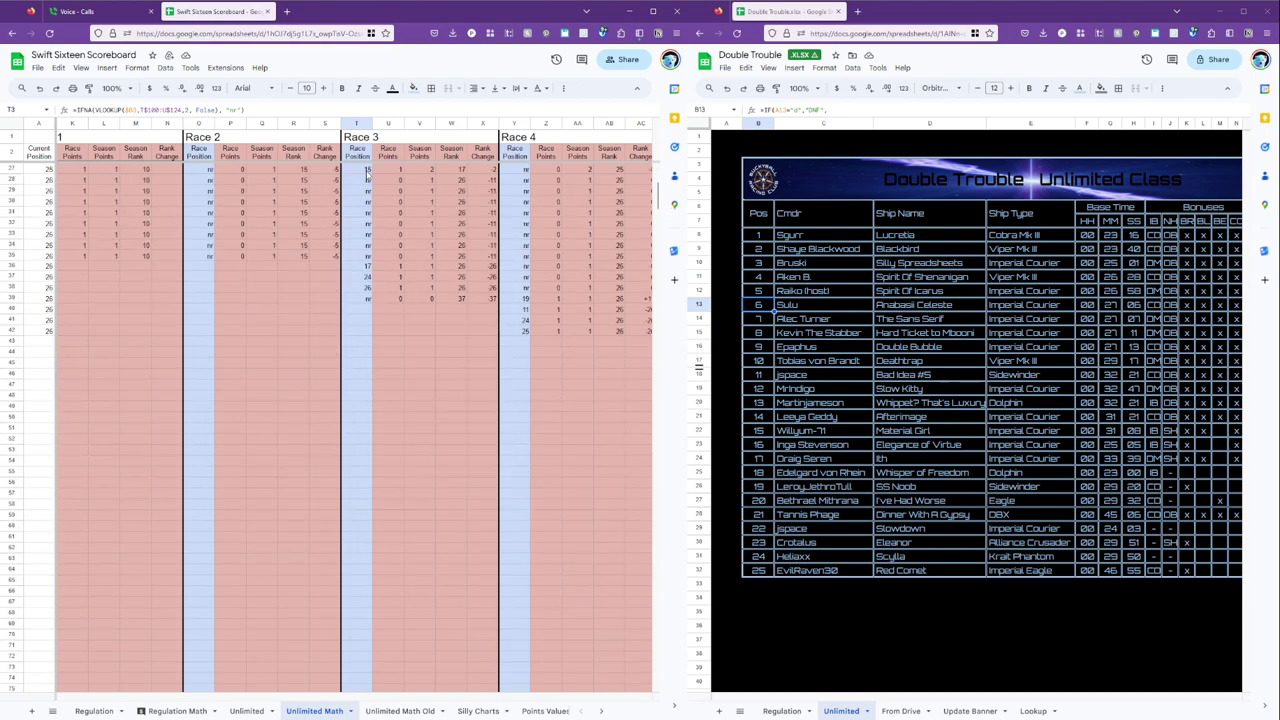
scroll(366, 171, down, 8)
scroll(366, 171, up, 8)
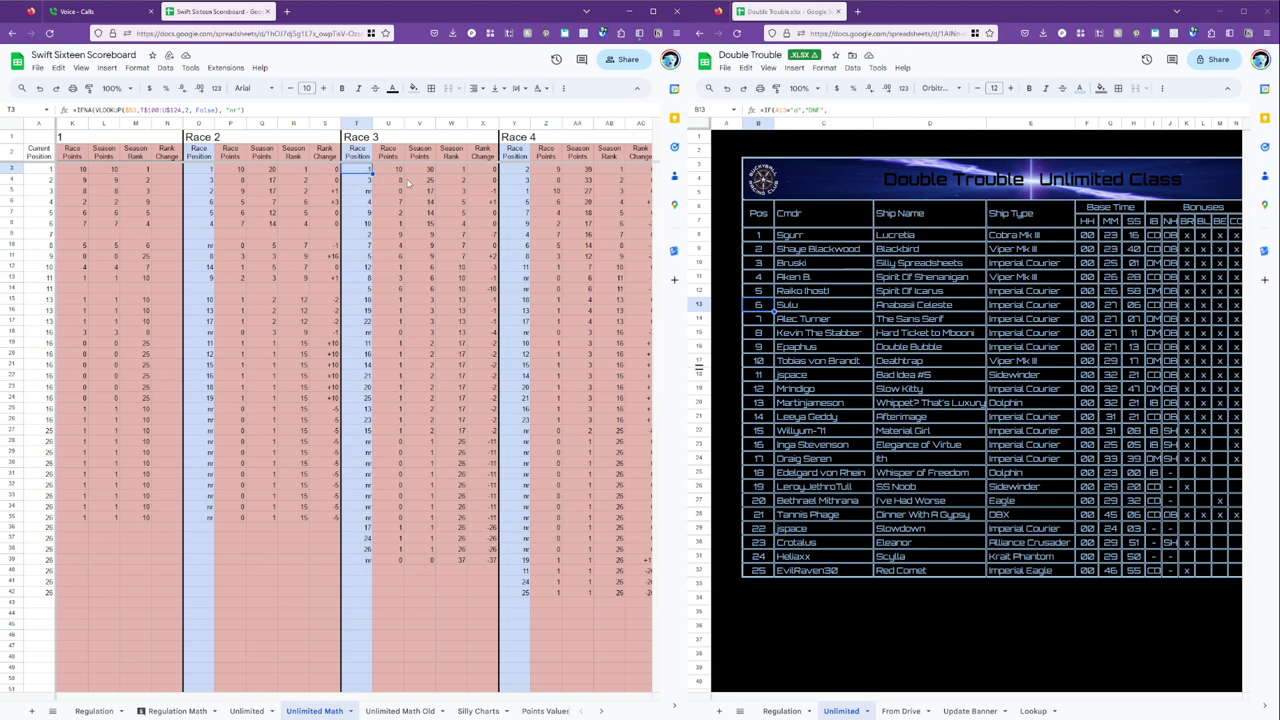
shift+click(491, 170)
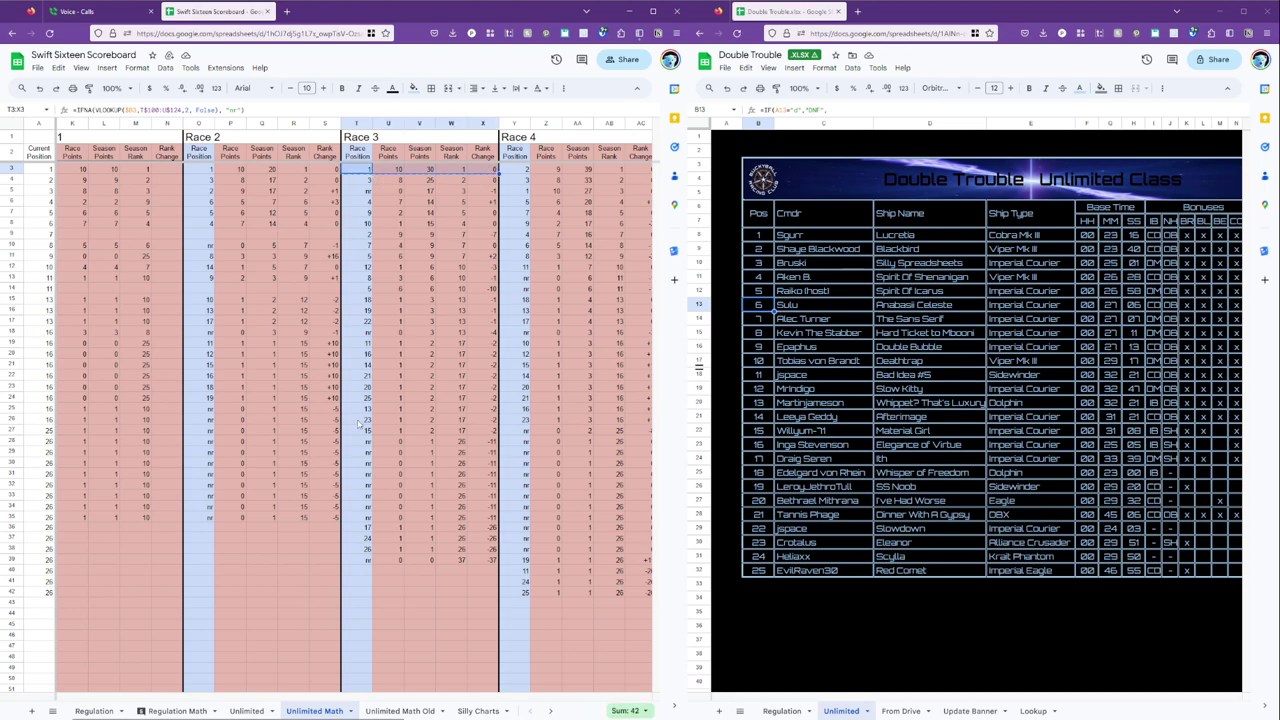
click(162, 710)
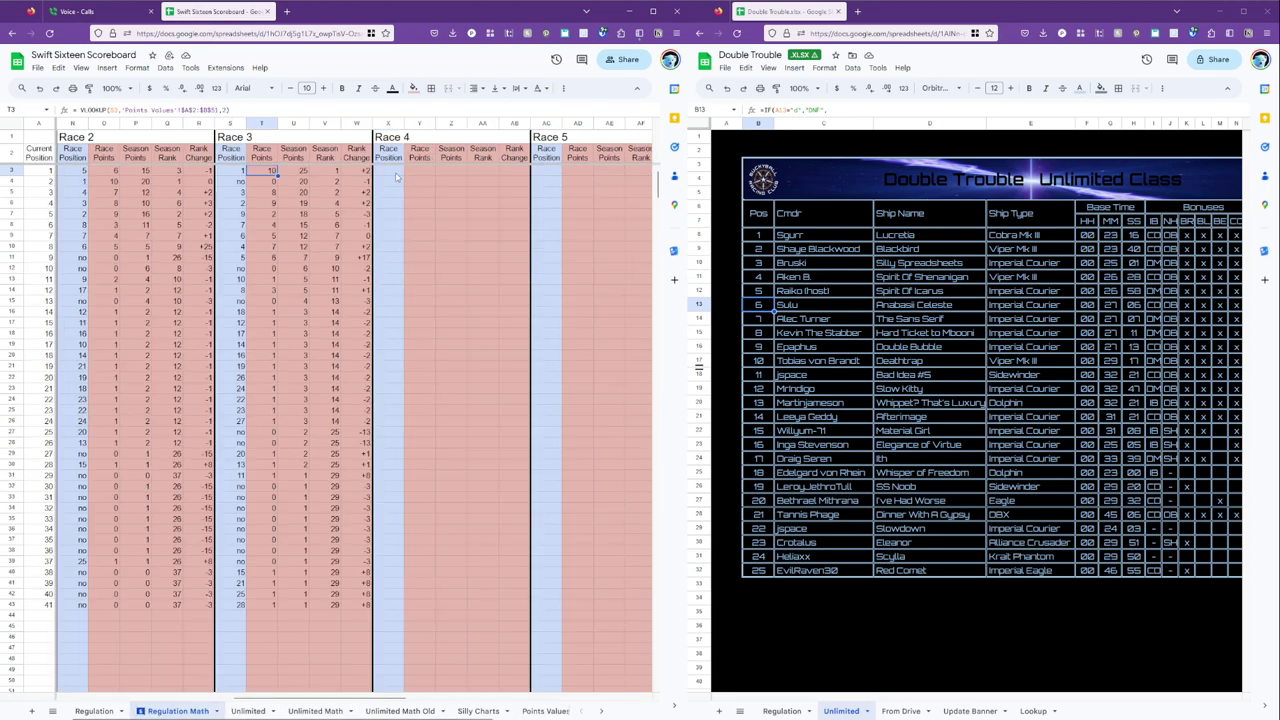
Paste the copied Race 3 lookup formulas into X3 and fill them down X4:X49.
click(395, 172)
key(ctrl+v)
drag(395, 181, 400, 670)
key(ctrl+v)
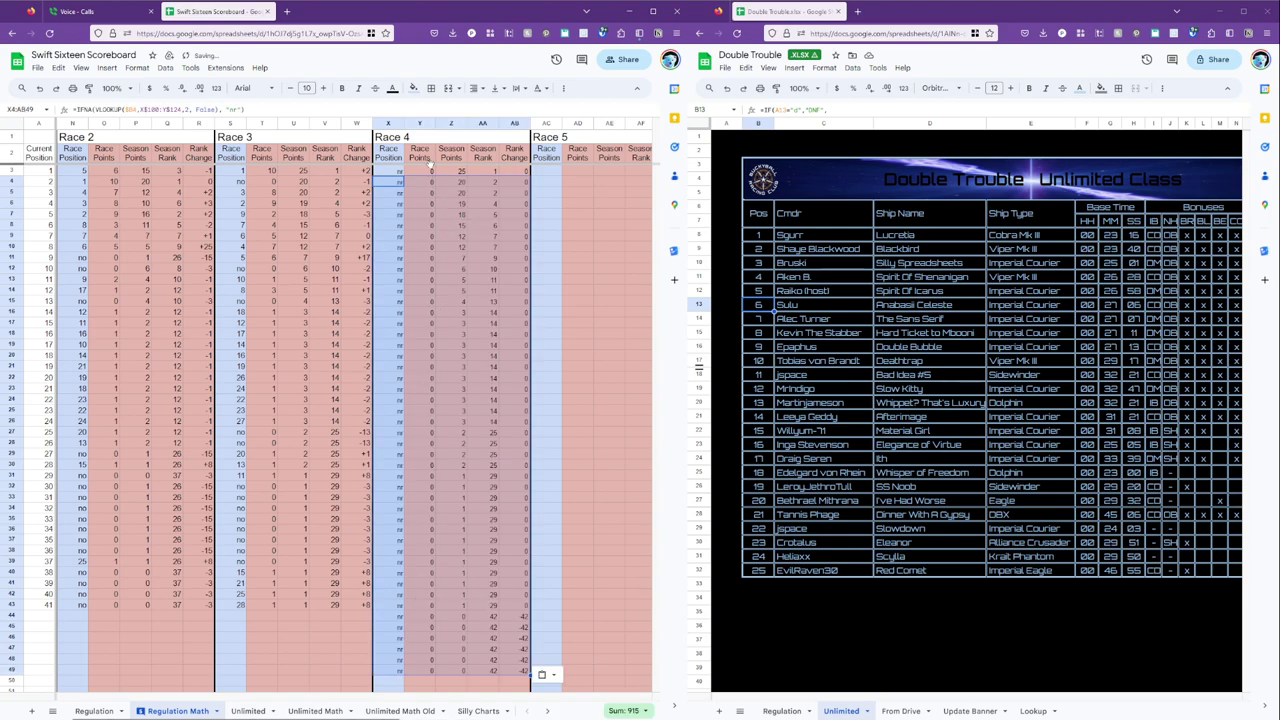
Step along row 3 to compare the new Race 4 formulas with earlier races.
click(389, 174)
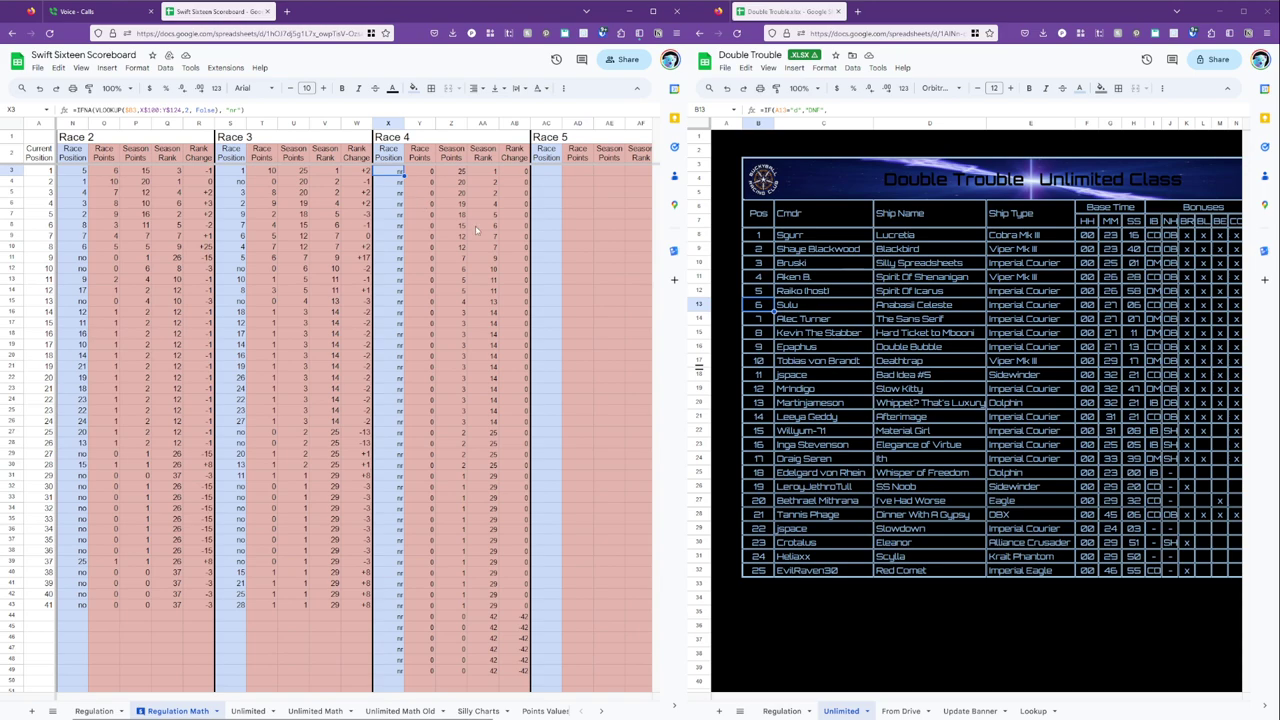
key(Left)
key(Left)
key(Left)
key(Left)
key(Left)
key(Left)
key(Left)
key(Left)
key(Left)
key(Left)
key(Left)
key(Left)
key(Left)
key(Left)
key(Left)
key(Left)
key(Left)
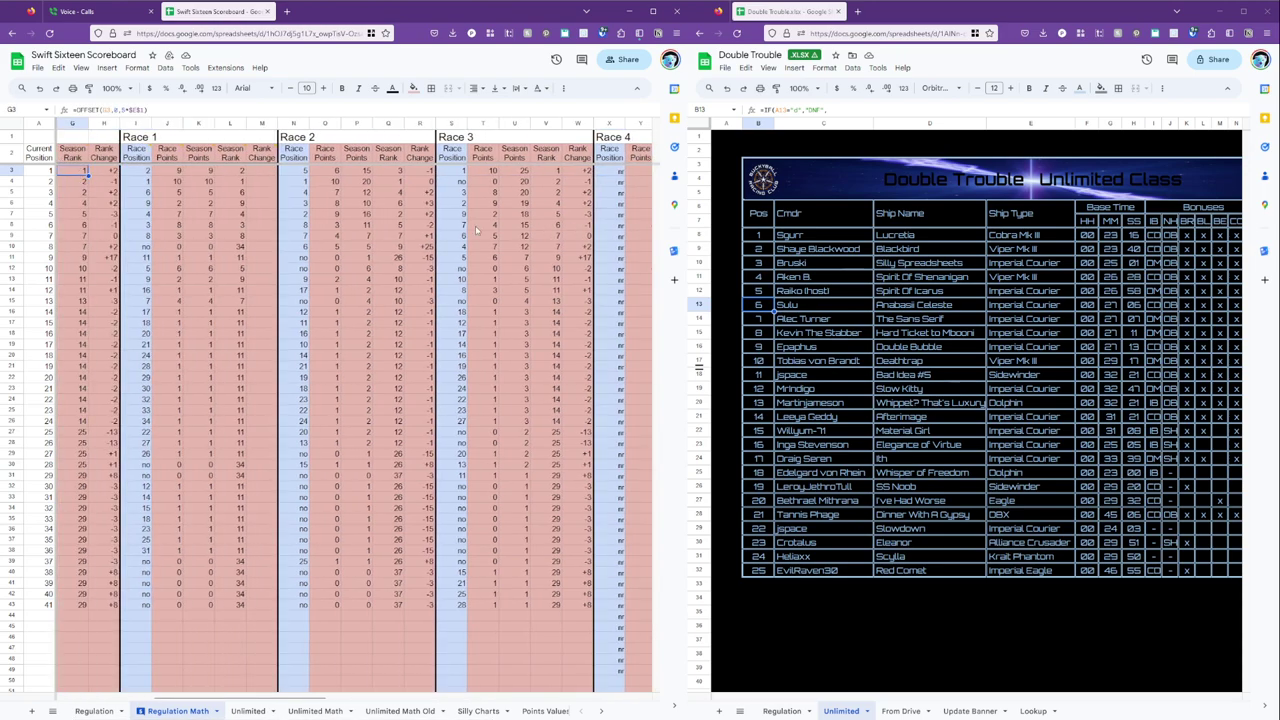
key(Left)
key(Left)
key(Left)
key(Left)
key(Left)
key(Right)
key(Right)
key(Right)
key(Right)
key(Right)
key(Right)
key(Right)
key(Right)
key(Right)
key(Right)
key(Right)
key(Right)
key(Right)
key(Right)
key(Right)
key(Right)
key(Right)
key(Right)
key(Right)
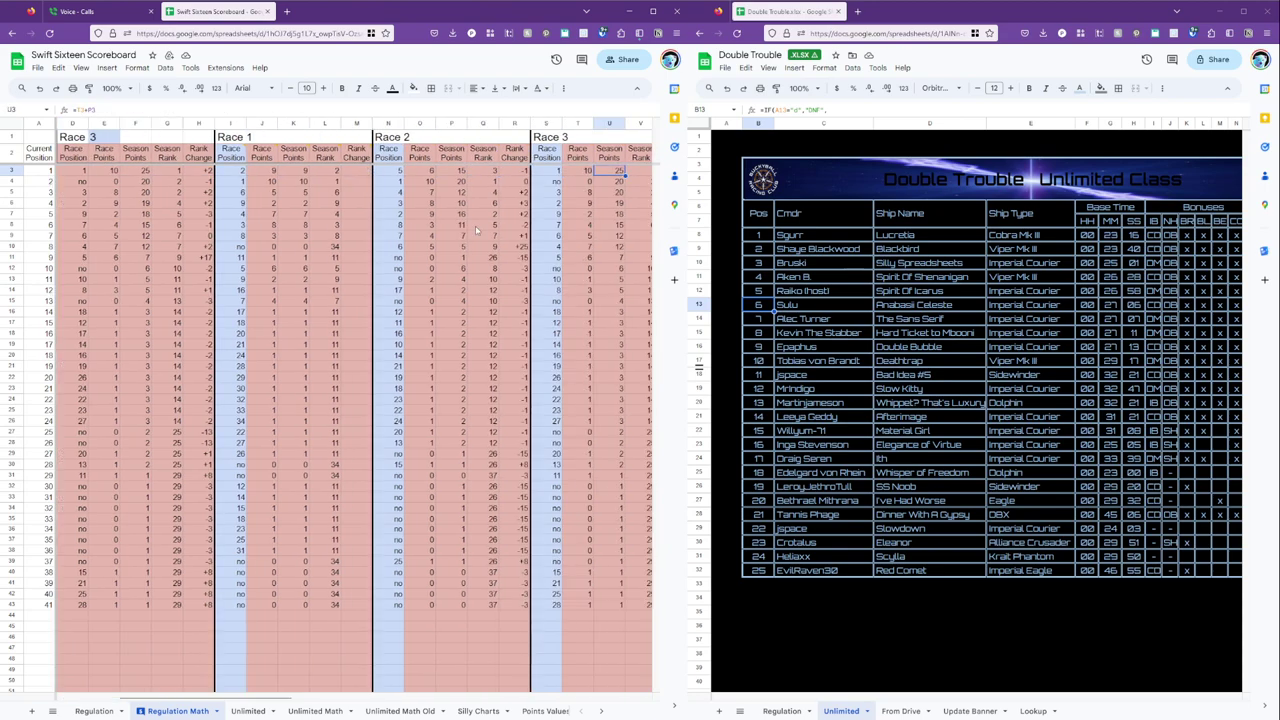
key(Right)
key(Right)
key(Right)
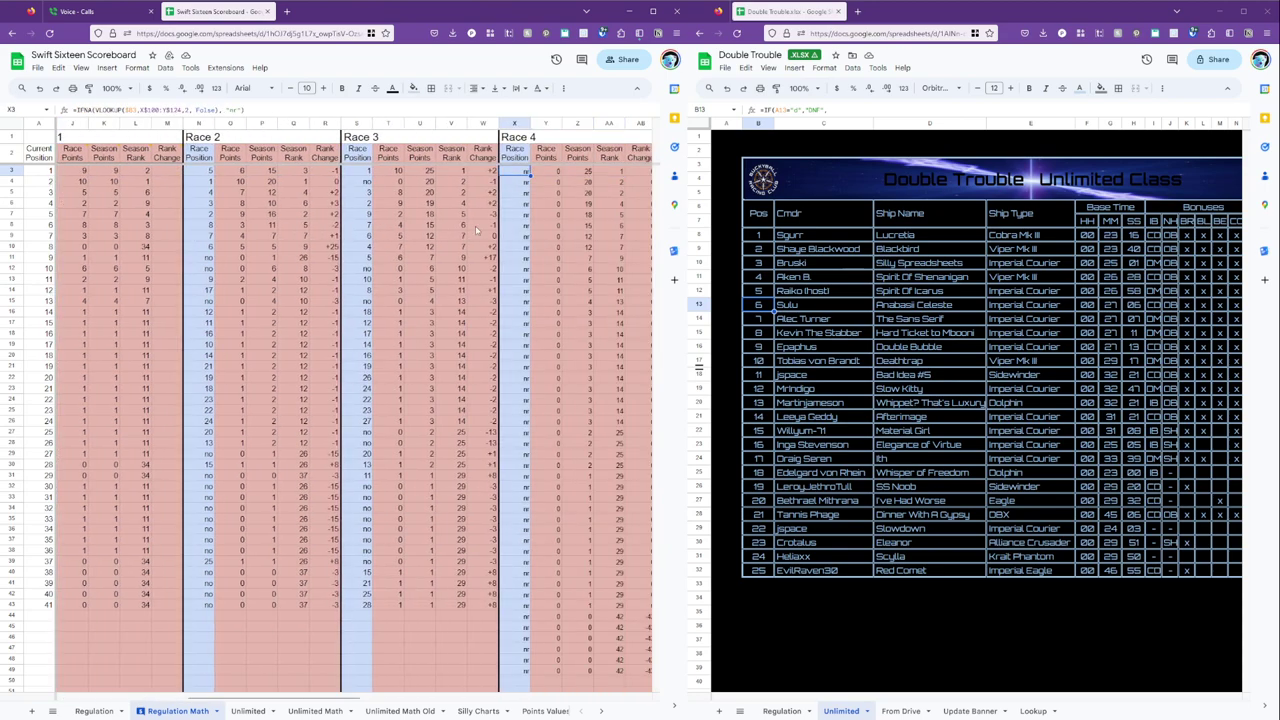
scroll(477, 408, down, 5)
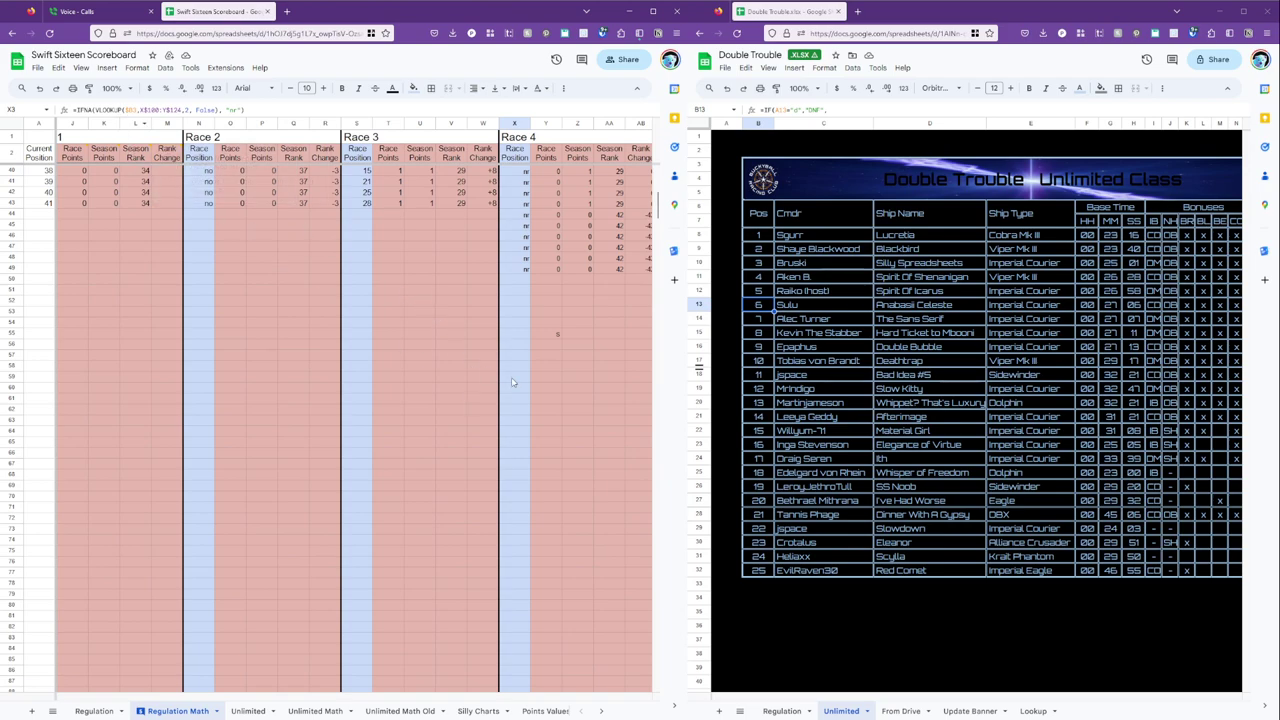
scroll(520, 386, down, 6)
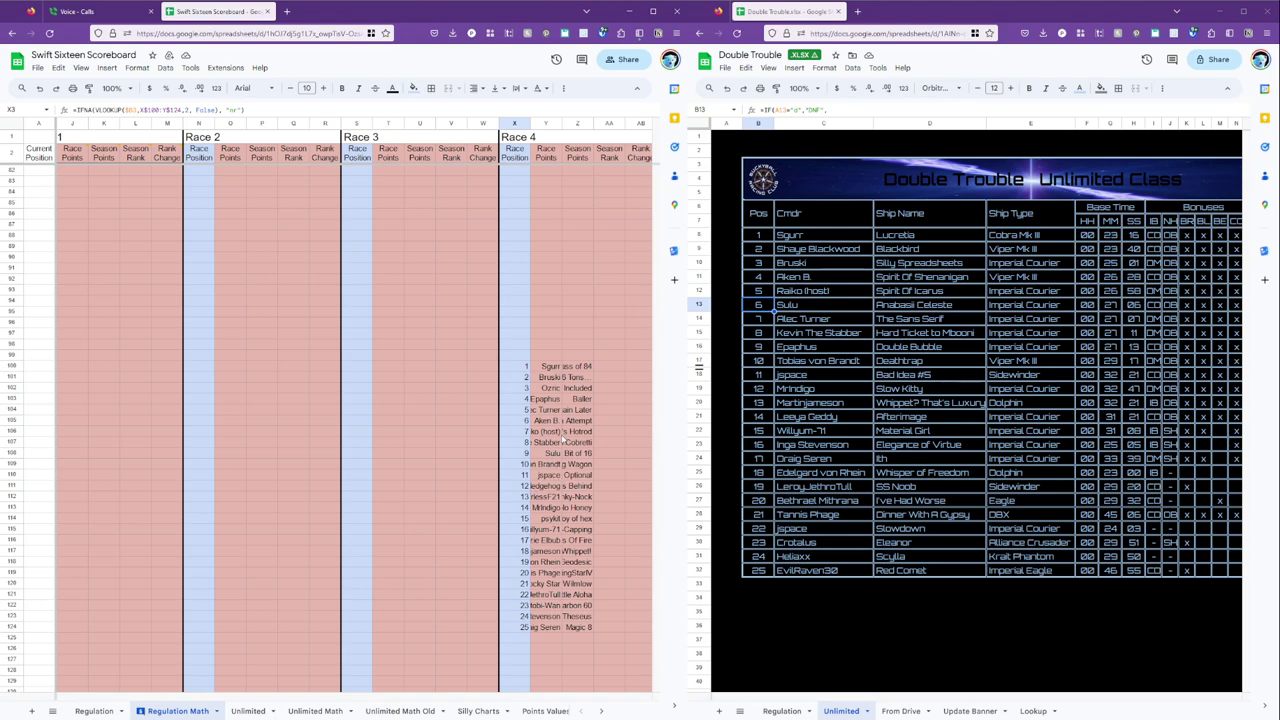
scroll(561, 434, up, 11)
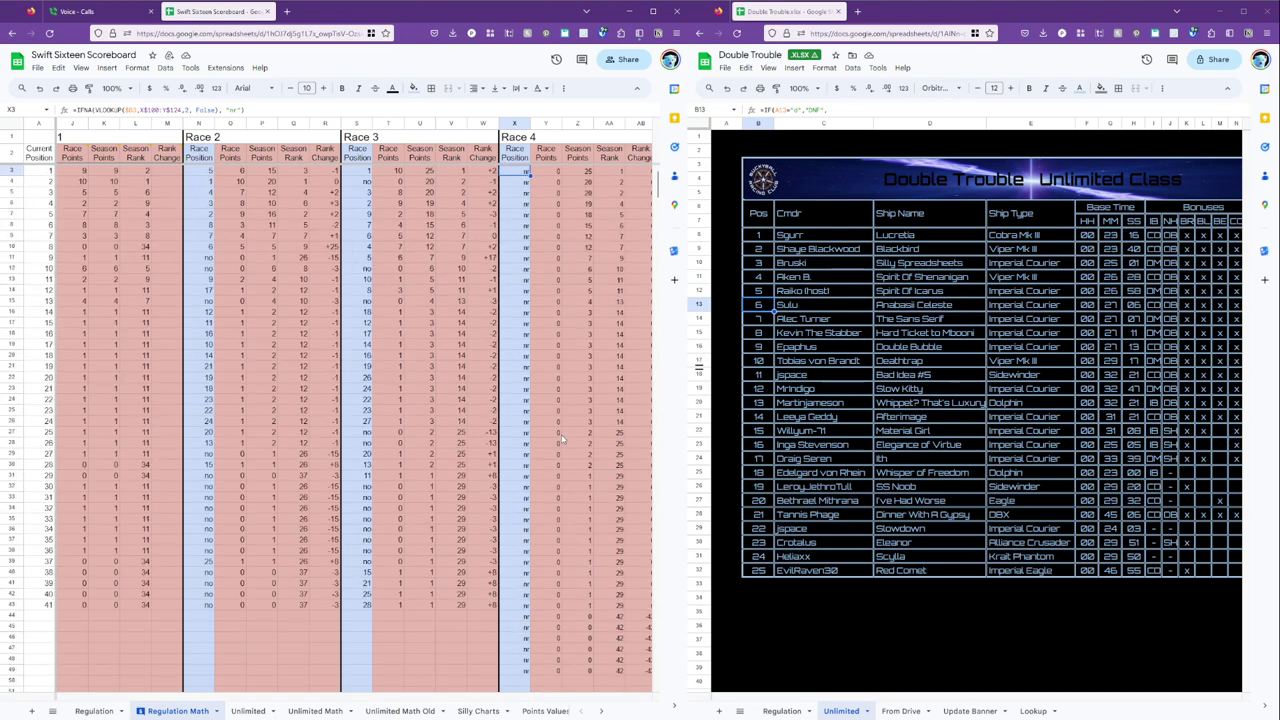
scroll(561, 434, down, 11)
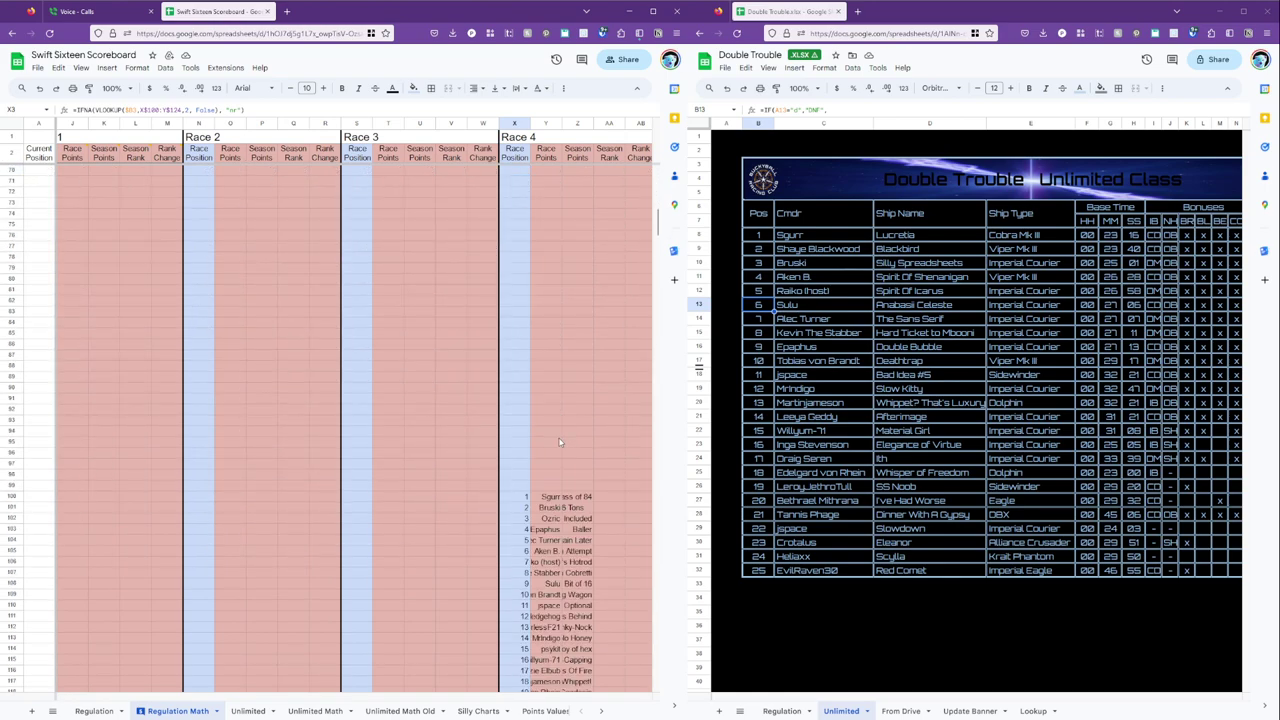
click(312, 711)
scroll(377, 563, down, 10)
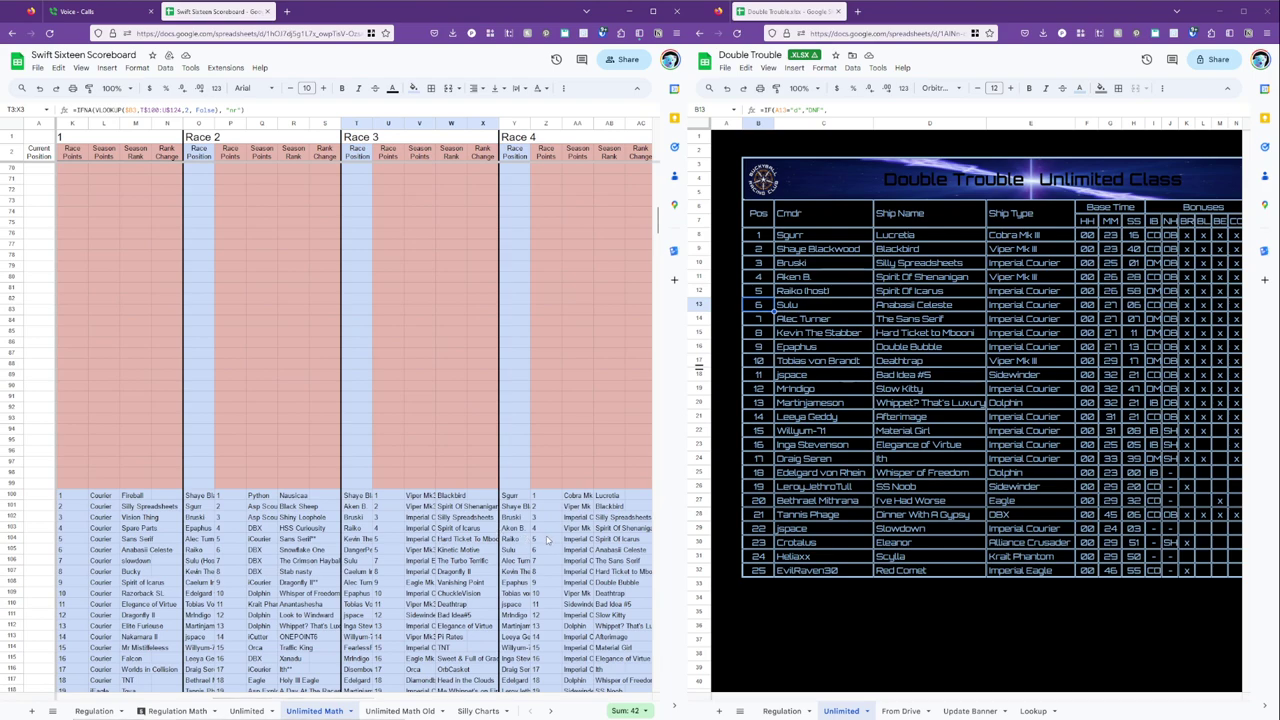
click(258, 710)
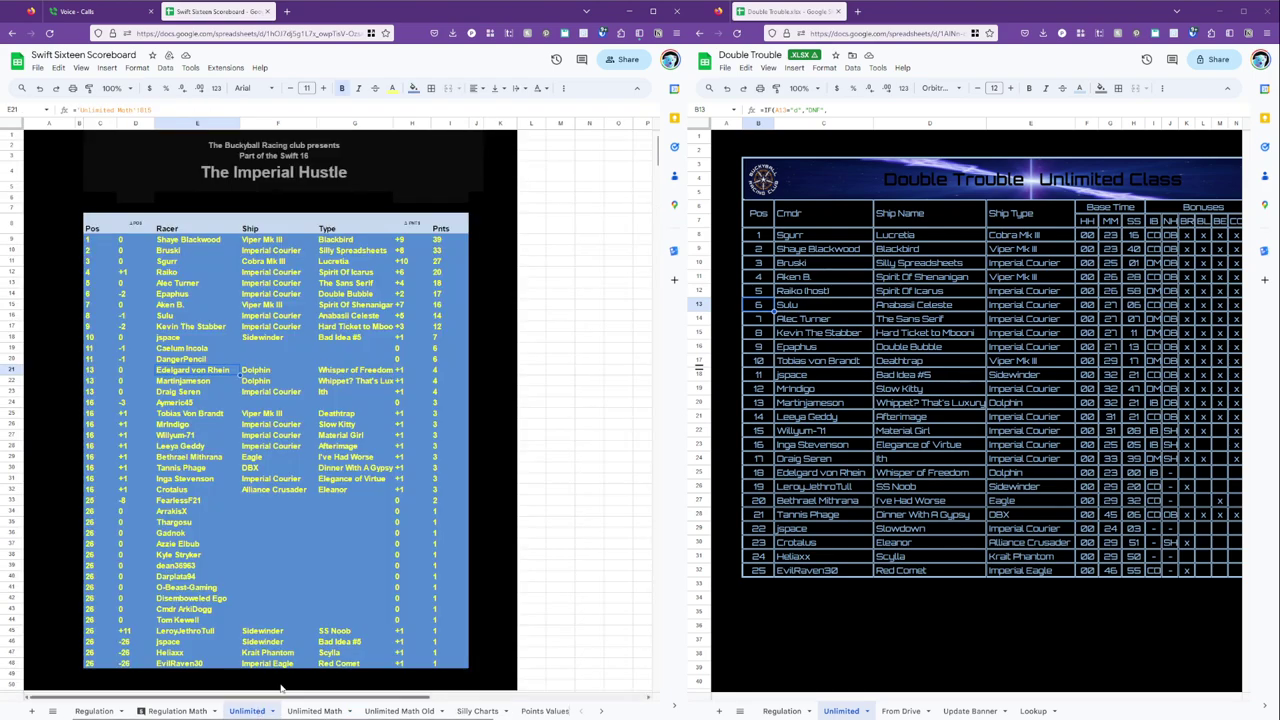
click(178, 710)
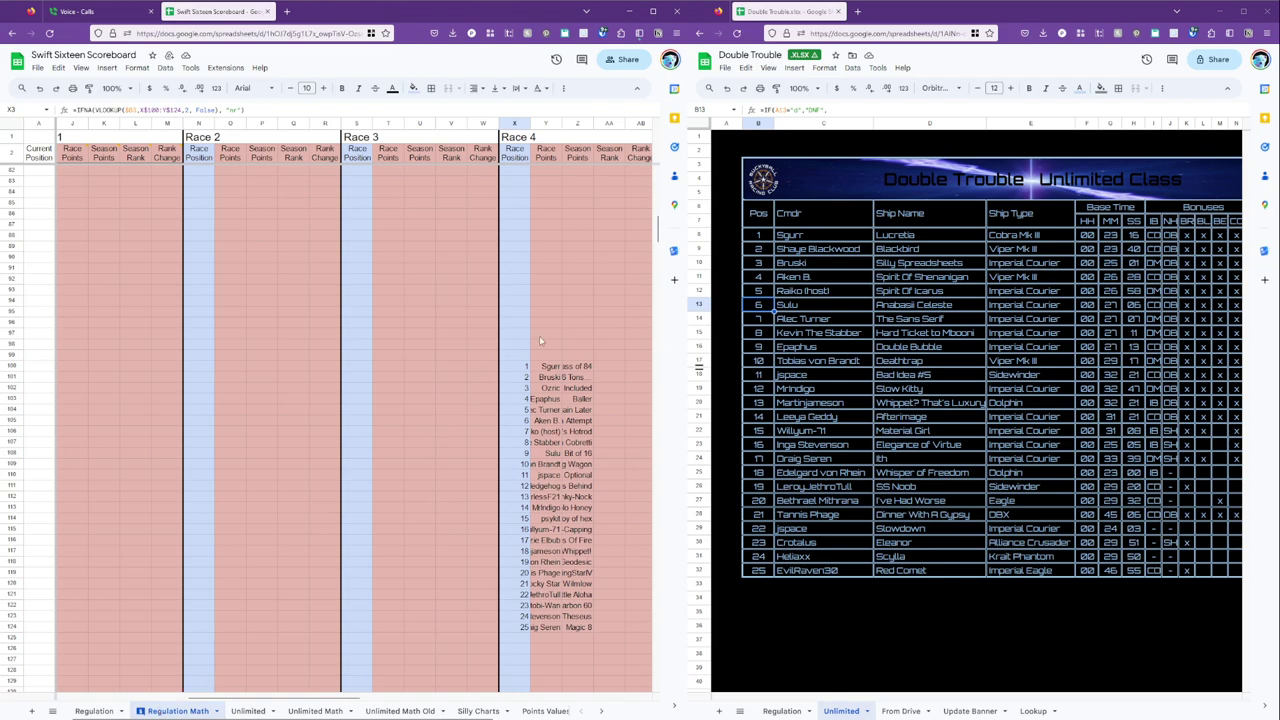
click(562, 368)
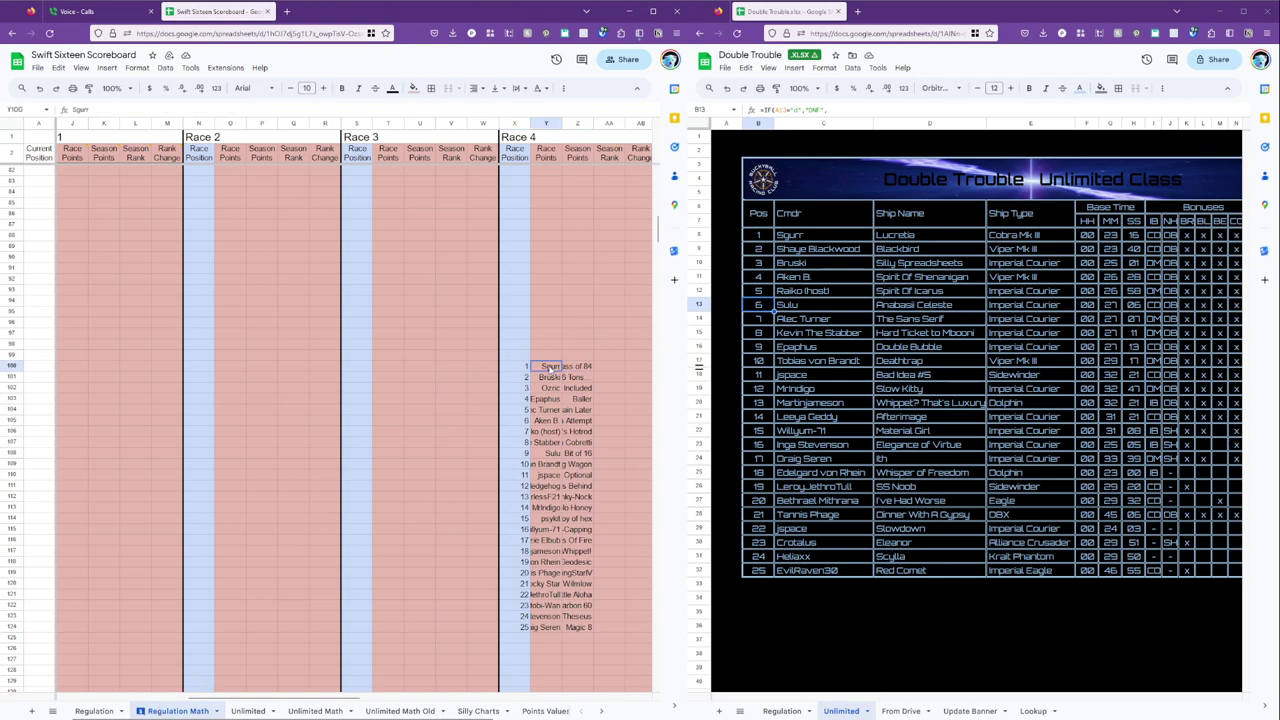
Shift the pasted names and ships one column right and move race positions 1–25 into column Y.
shift+click(577, 628)
key(ctrl+x)
key(Right)
key(ctrl+v)
click(520, 370)
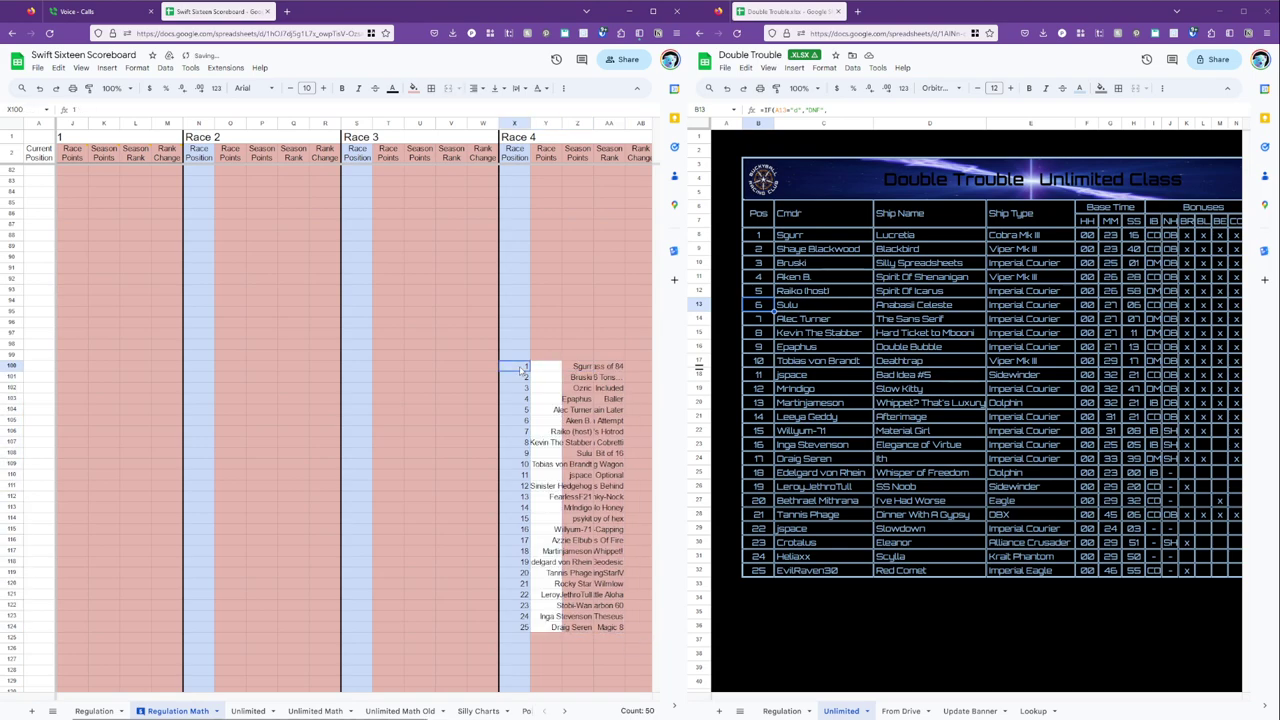
shift+click(512, 628)
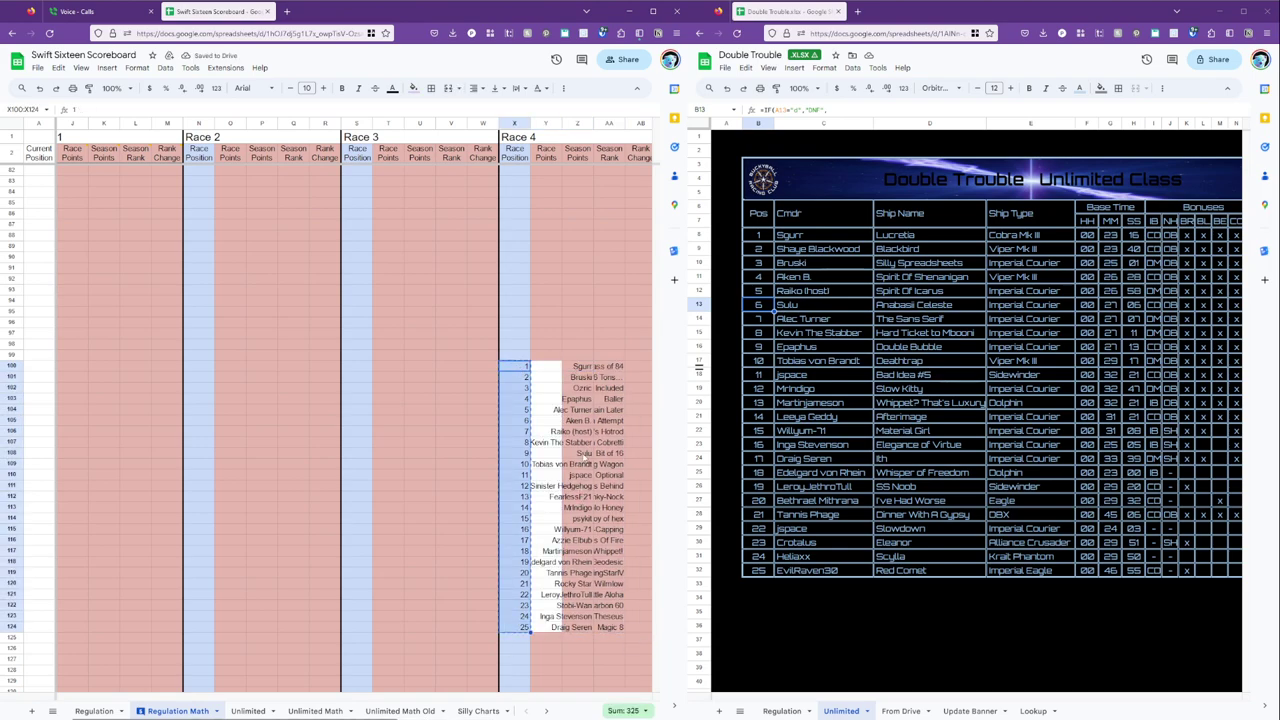
key(Right)
key(ctrl+v)
key(Right)
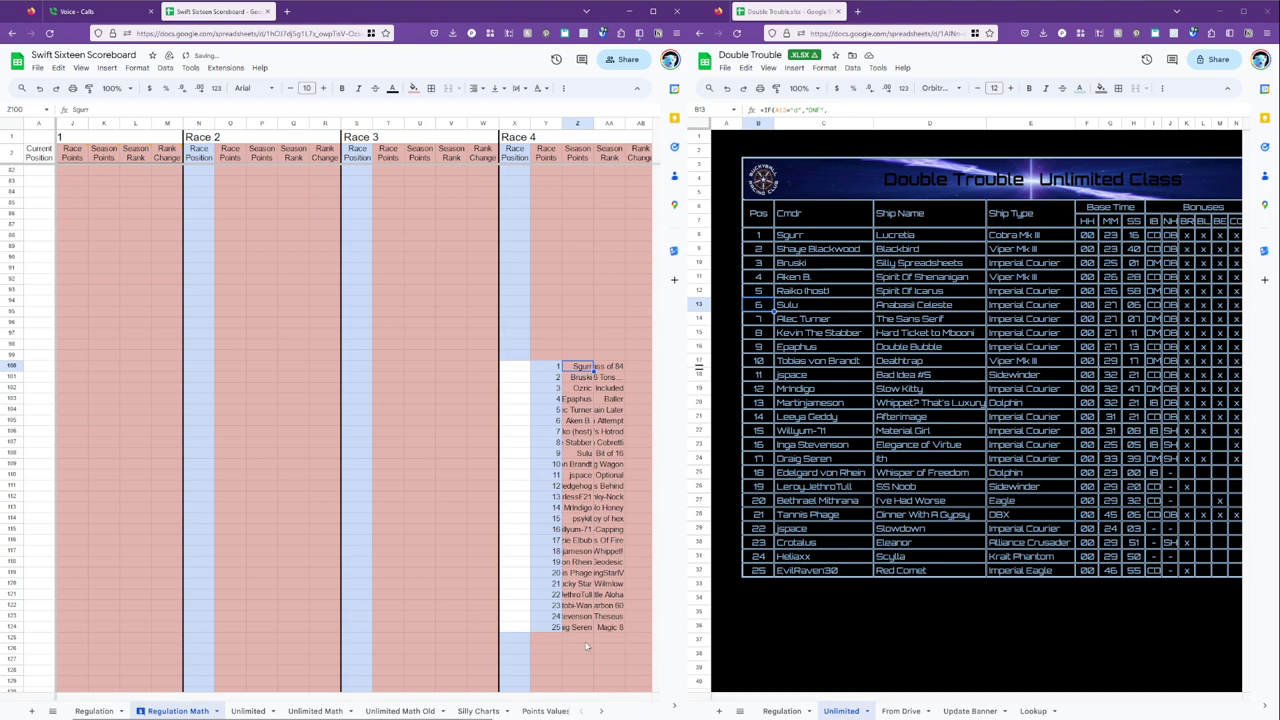
Move the commander names into column X and the ship names into column Z.
shift+click(580, 627)
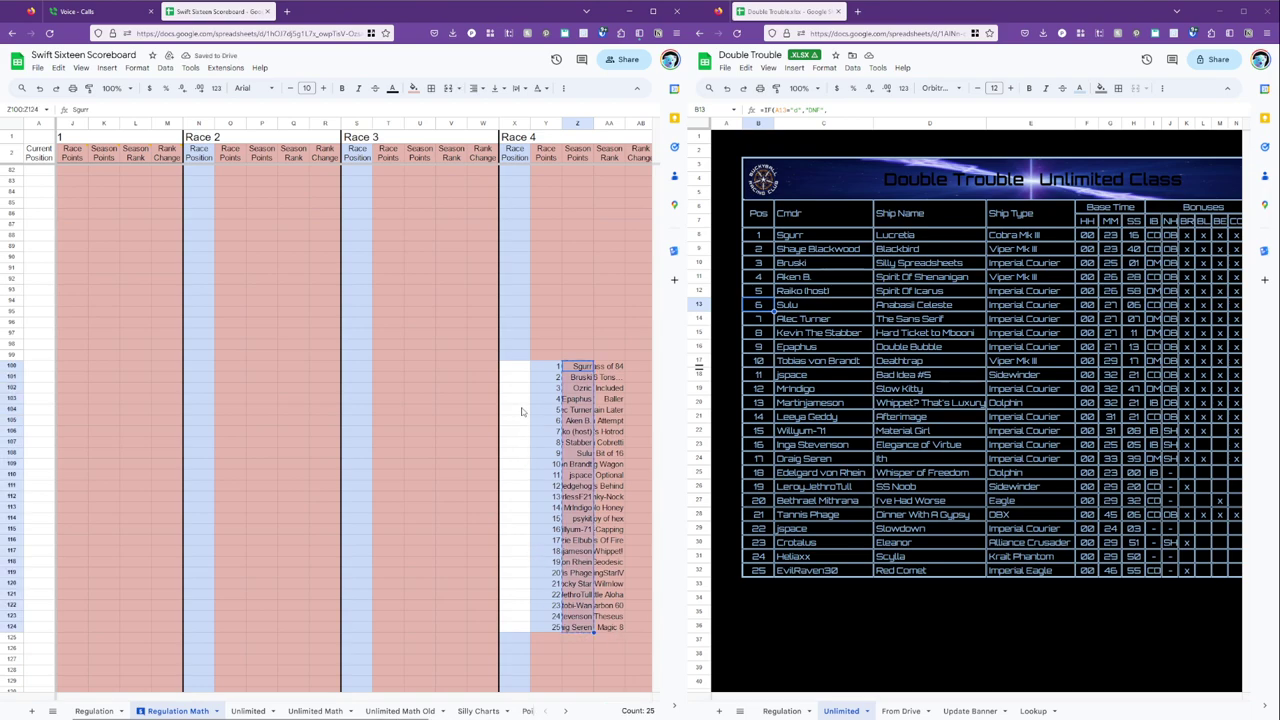
key(ctrl+x)
key(Left)
key(Left)
key(ctrl+v)
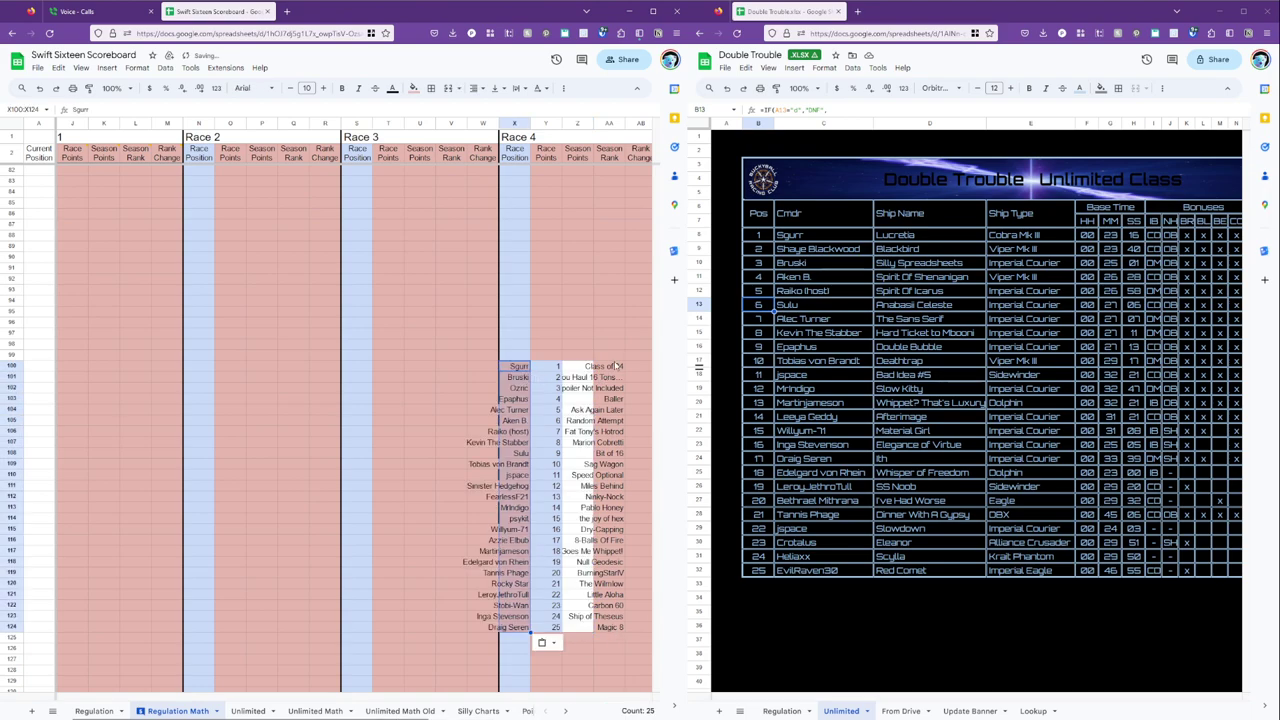
key(Right)
key(Right)
key(Right)
shift+click(617, 628)
key(ctrl+x)
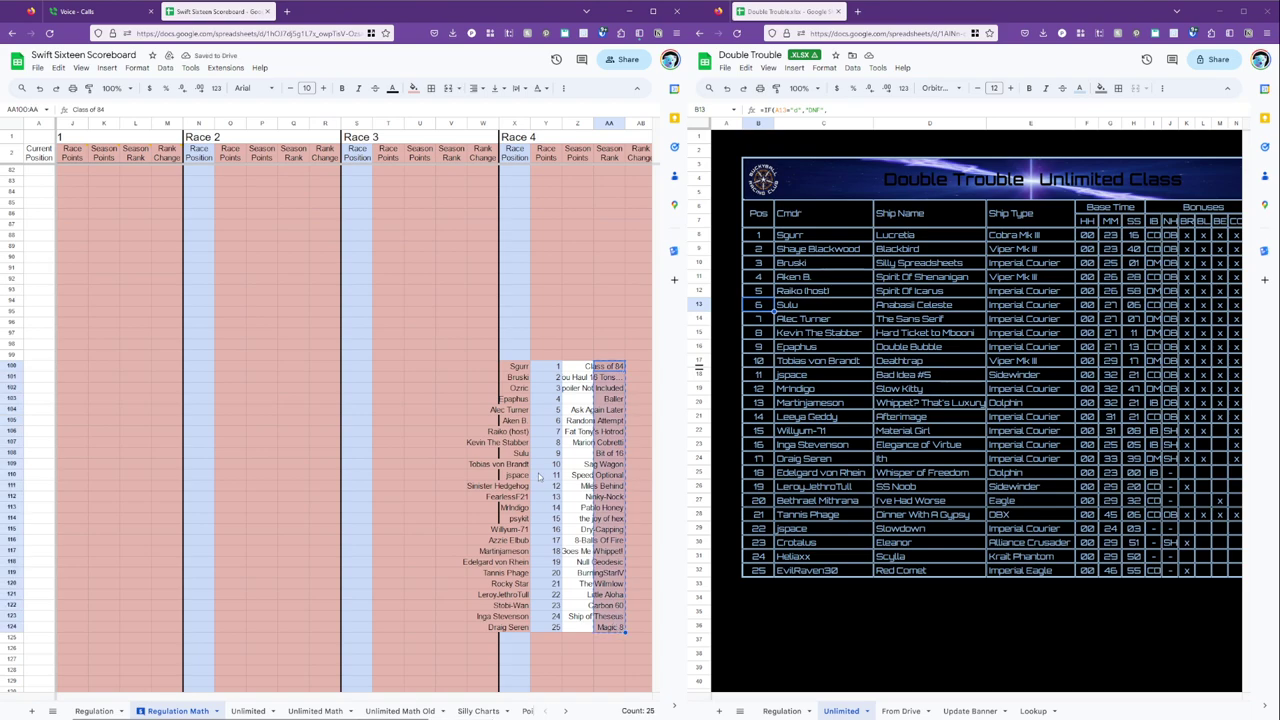
click(575, 367)
key(ctrl+v)
Paint-format X100:X124 from X96, Y100:Y124 from Y98, and the ship names from AA123.
click(515, 367)
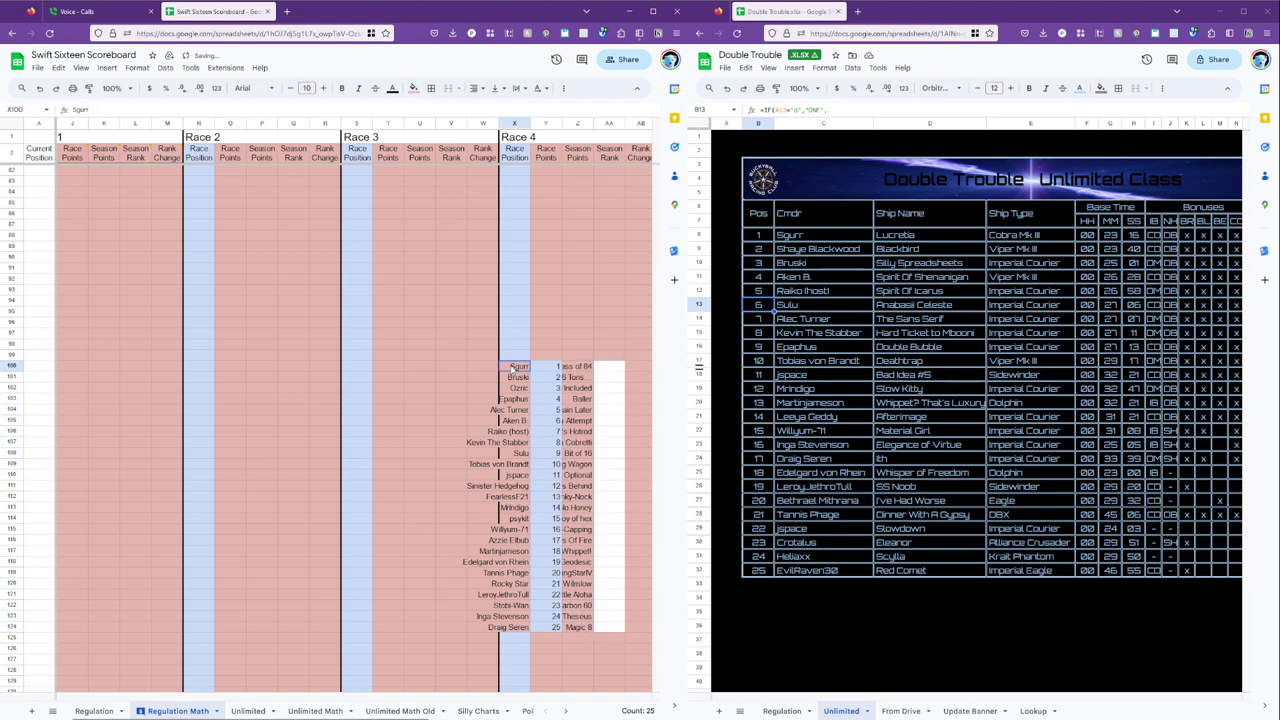
click(512, 323)
click(89, 88)
drag(515, 367, 515, 627)
click(542, 347)
click(89, 88)
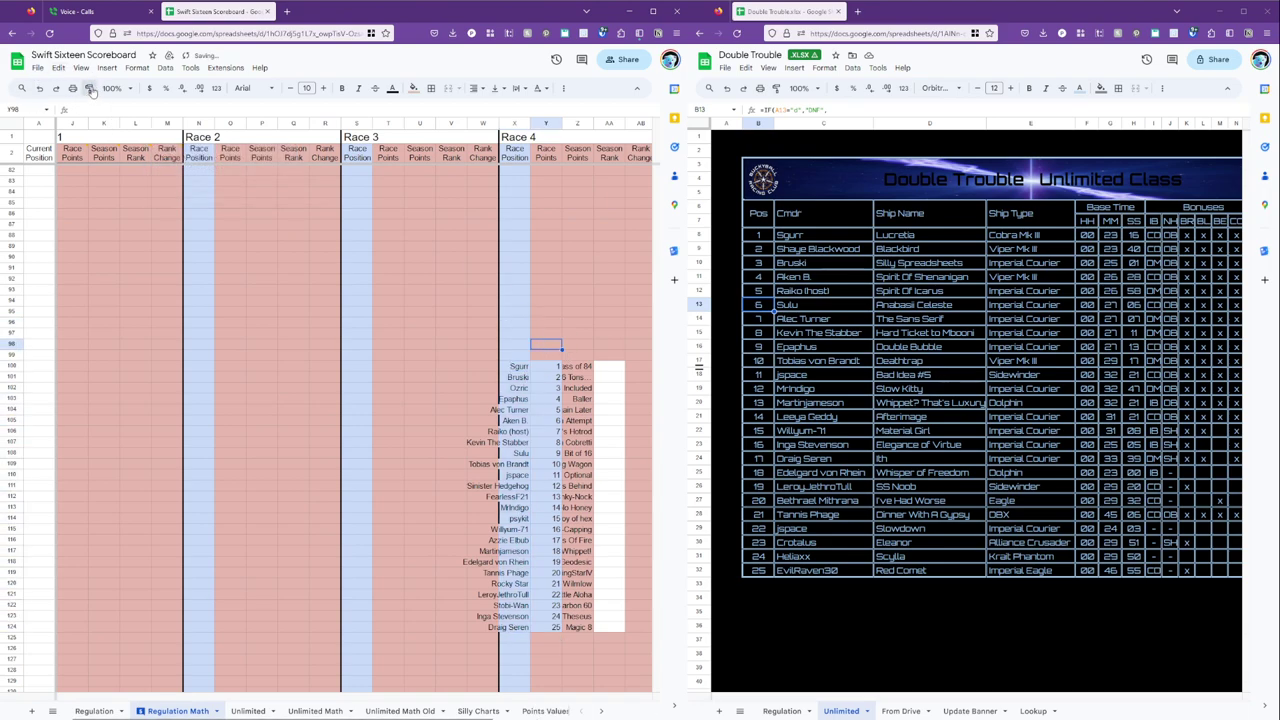
click(555, 367)
drag(555, 367, 560, 626)
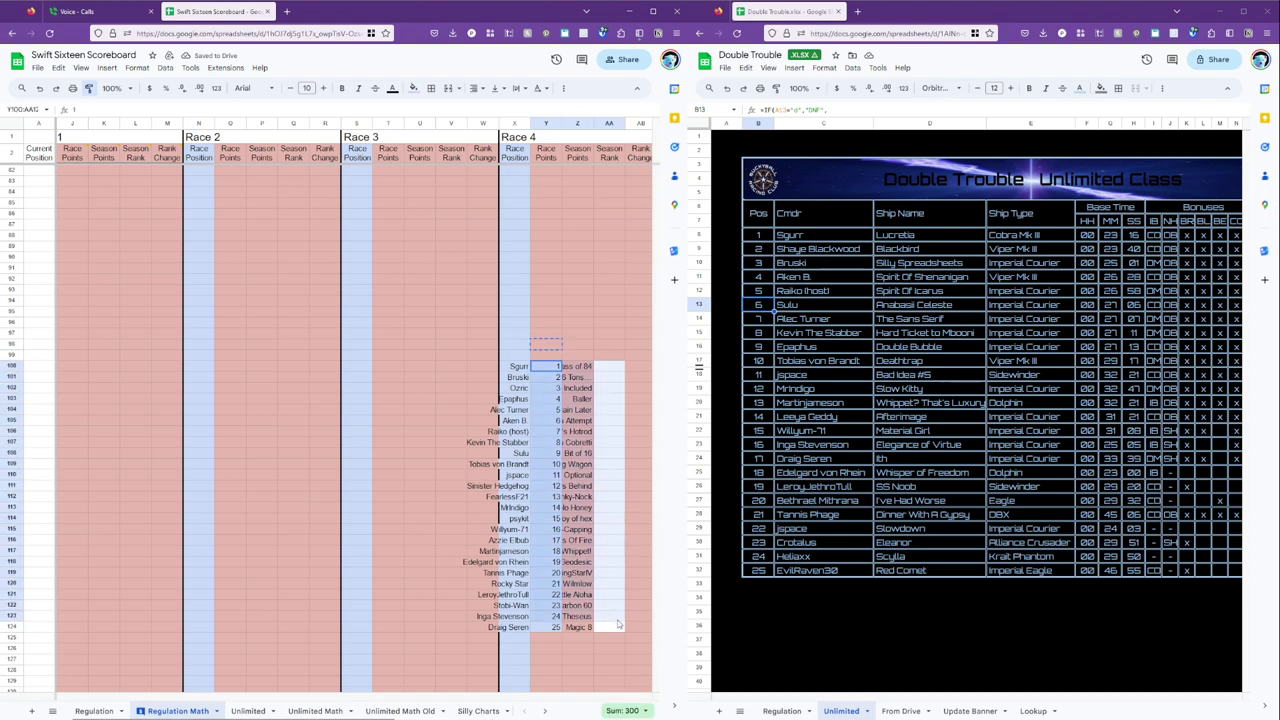
click(600, 615)
click(89, 88)
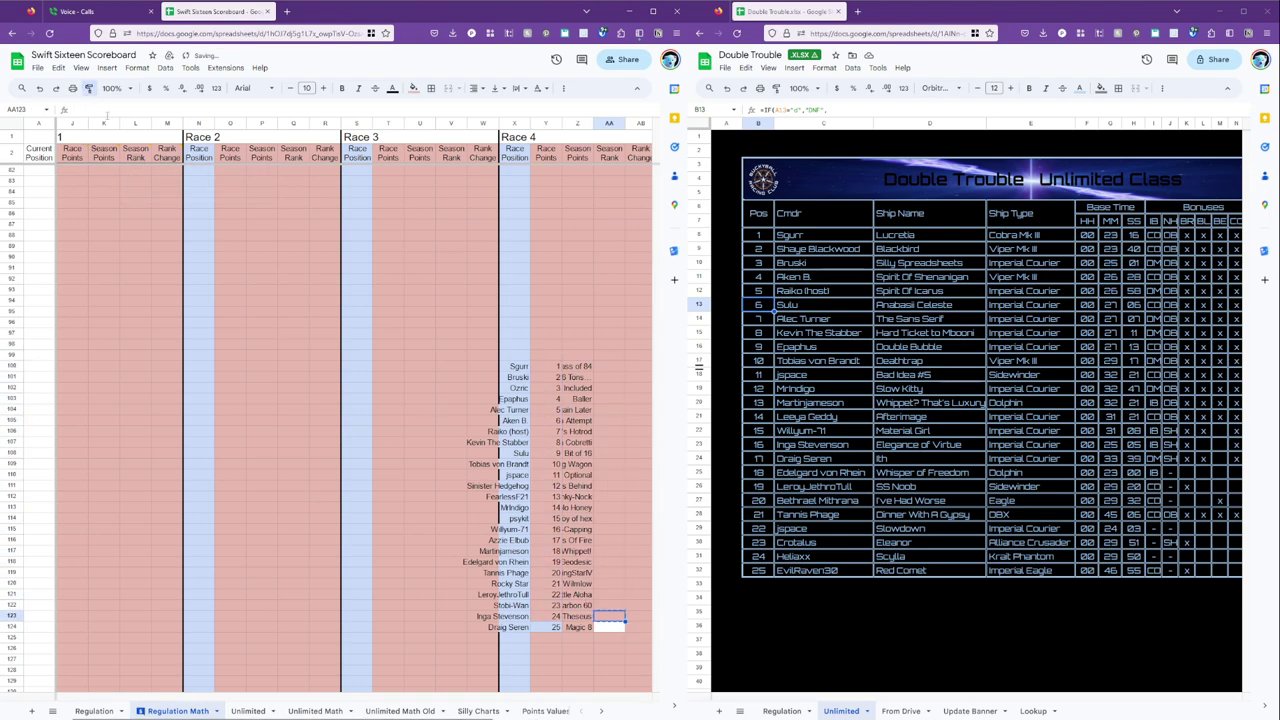
mouse_move(609, 605)
mouse_down()
mouse_move(565, 648)
mouse_move(618, 662)
mouse_up()
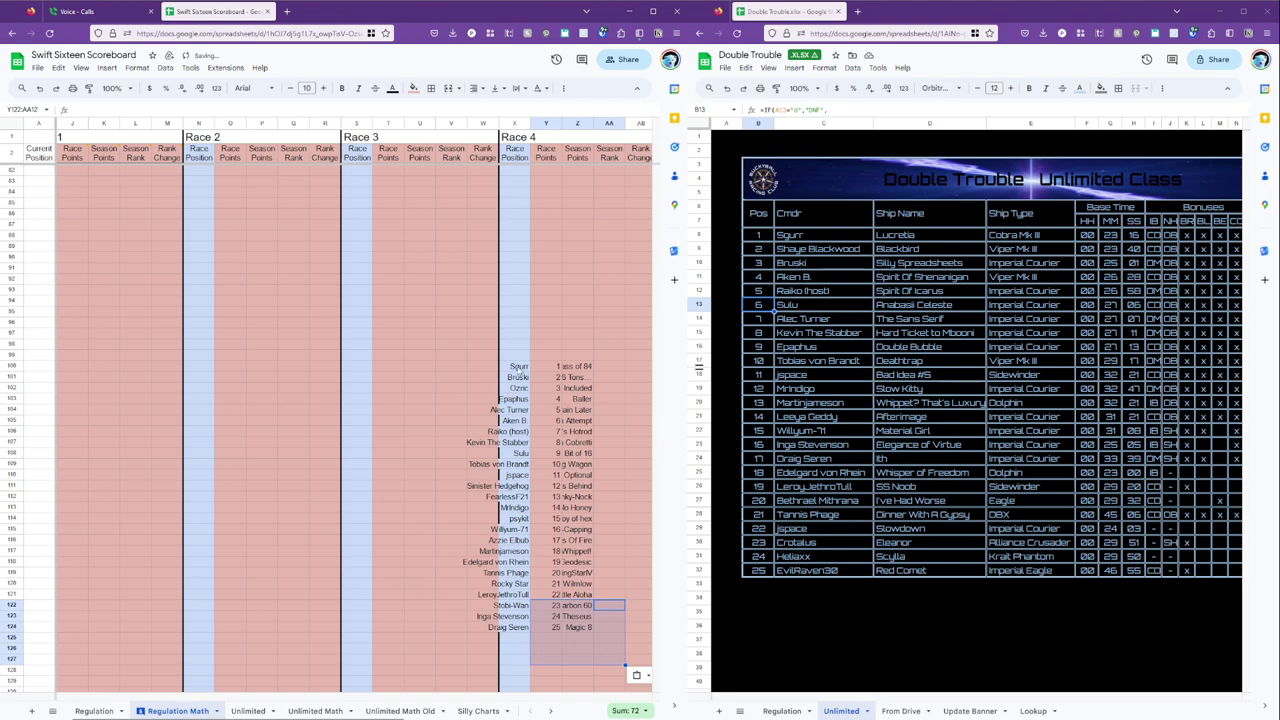
Select the whole rearranged Race 4 list X100:Z124.
click(518, 367)
shift+click(580, 627)
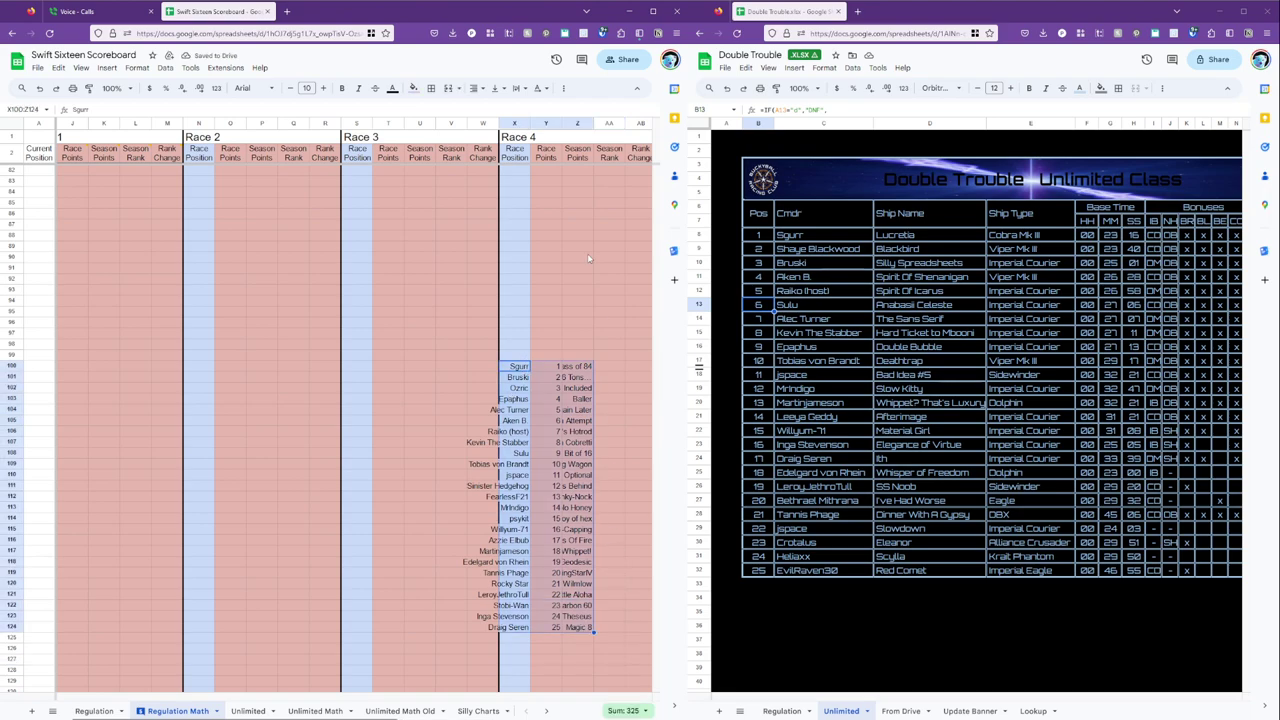
click(476, 88)
Left-align the Race 4 names, positions and ship names in X100:Z124.
click(480, 109)
click(570, 462)
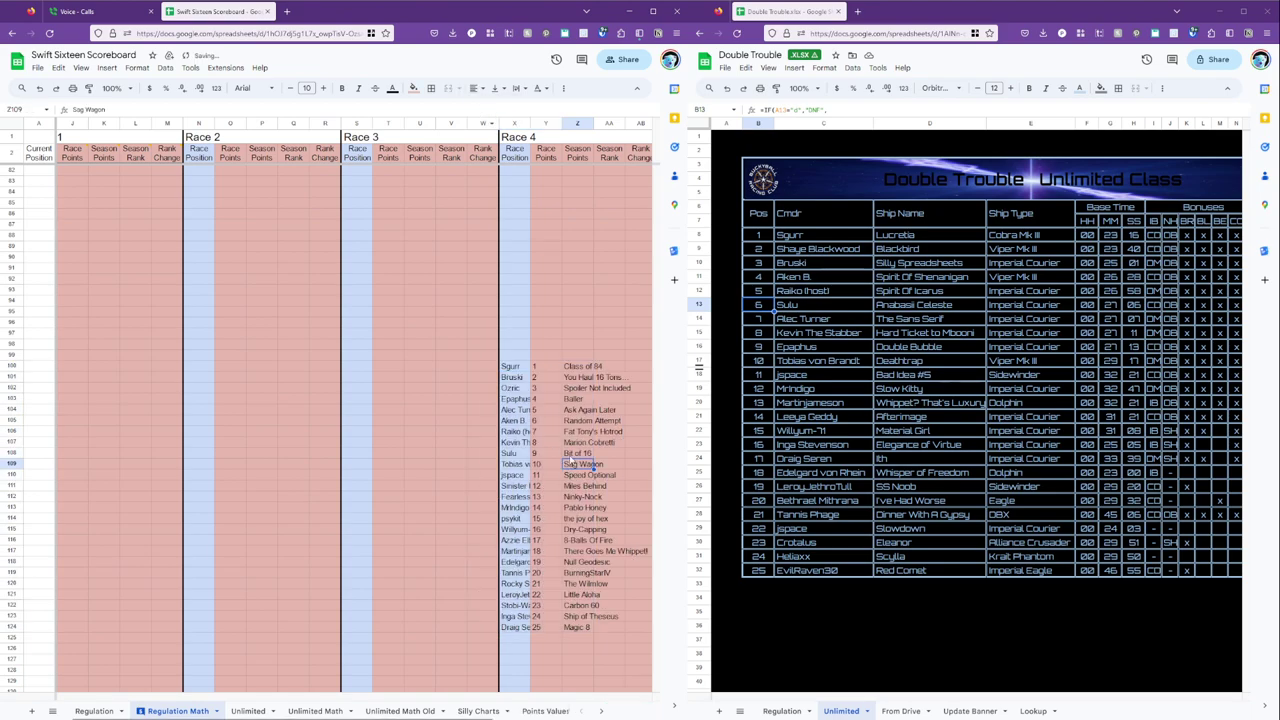
scroll(570, 460, up, 5)
scroll(570, 460, up, 10)
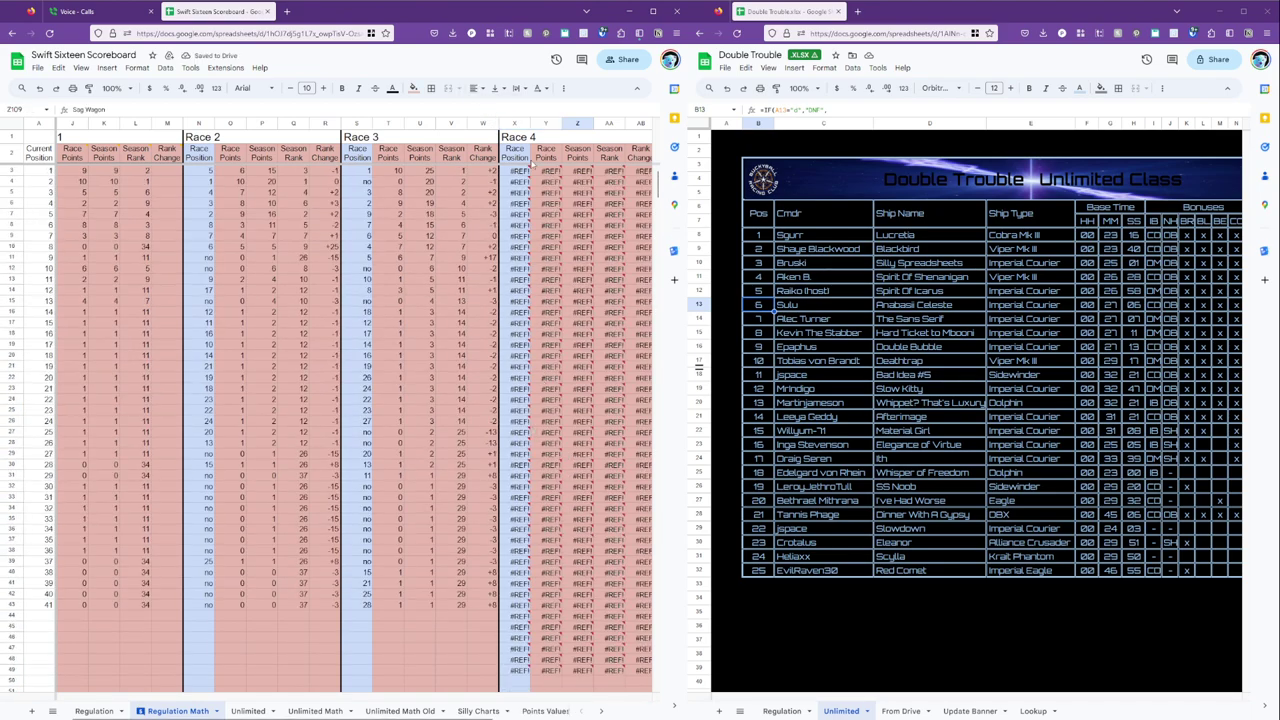
Inspect the #REF! VLOOKUP errors in the Race 4 cells of row 3.
click(518, 172)
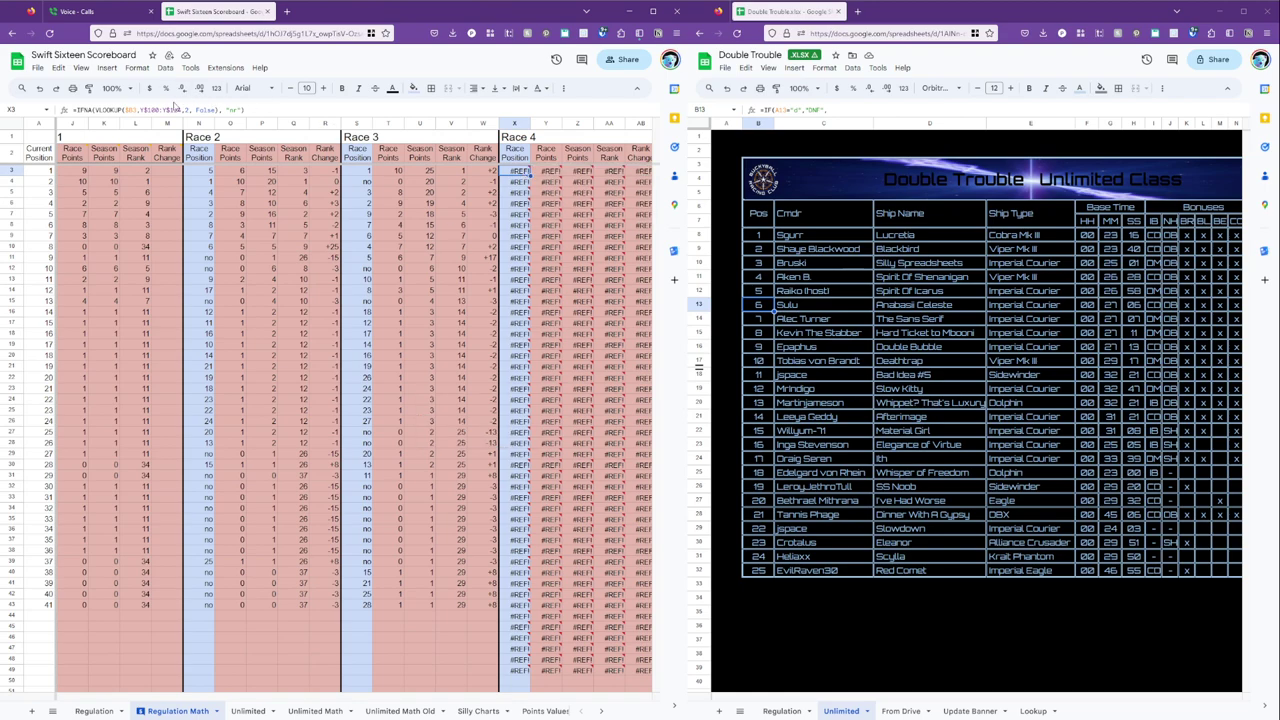
scroll(529, 386, down, 20)
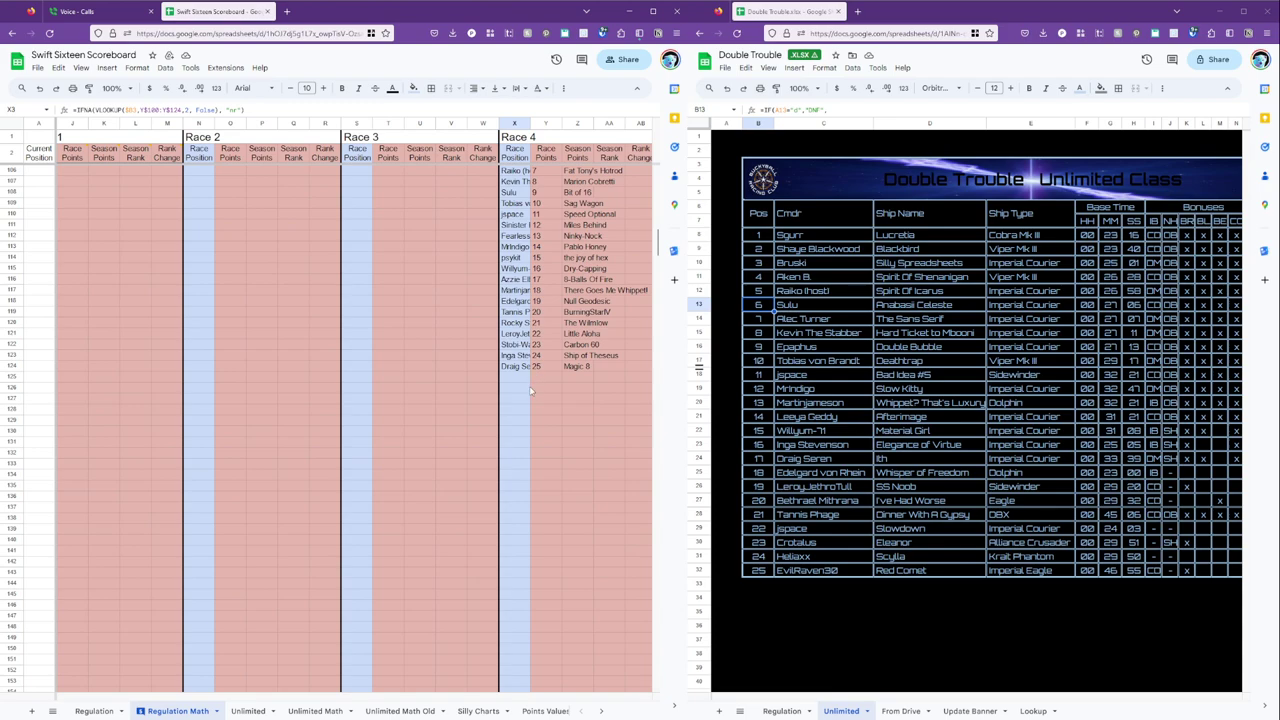
scroll(537, 379, up, 20)
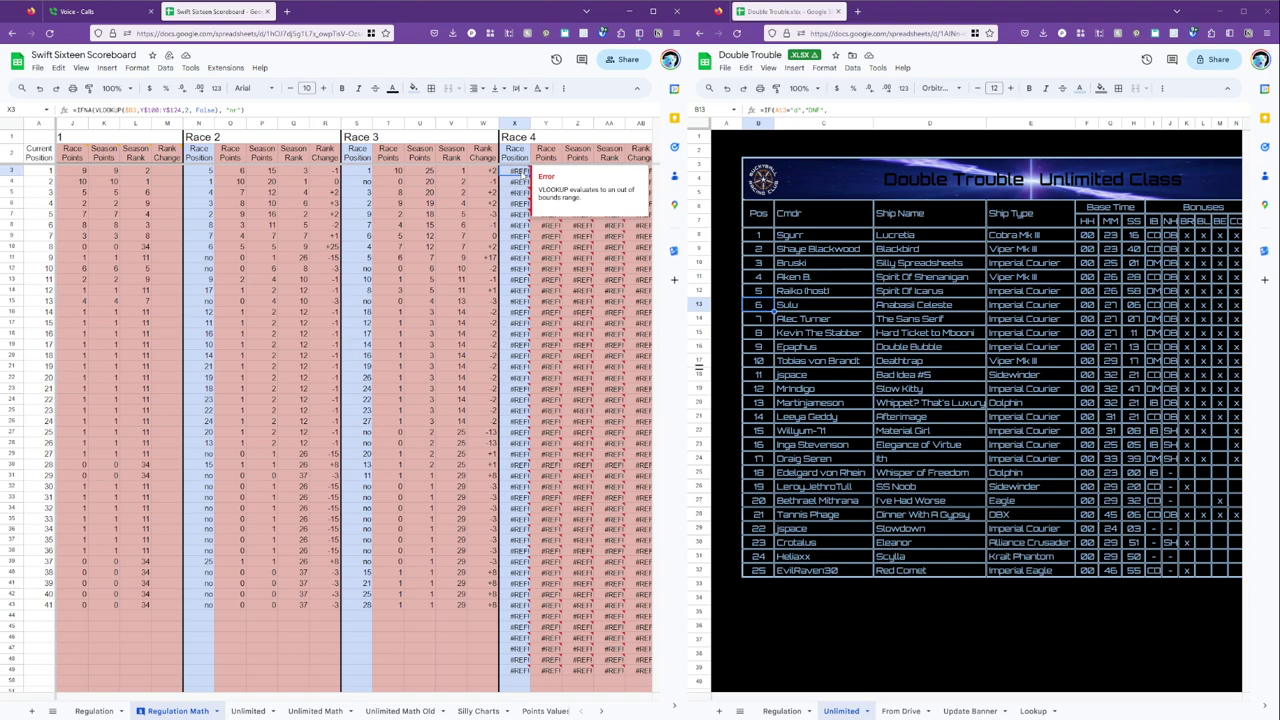
key(Left)
key(Left)
key(Left)
key(Left)
key(Left)
key(Left)
key(Left)
key(Left)
key(Left)
key(Left)
key(Left)
key(Left)
key(Left)
key(Left)
key(Left)
key(Left)
key(Left)
key(Left)
key(Left)
key(Left)
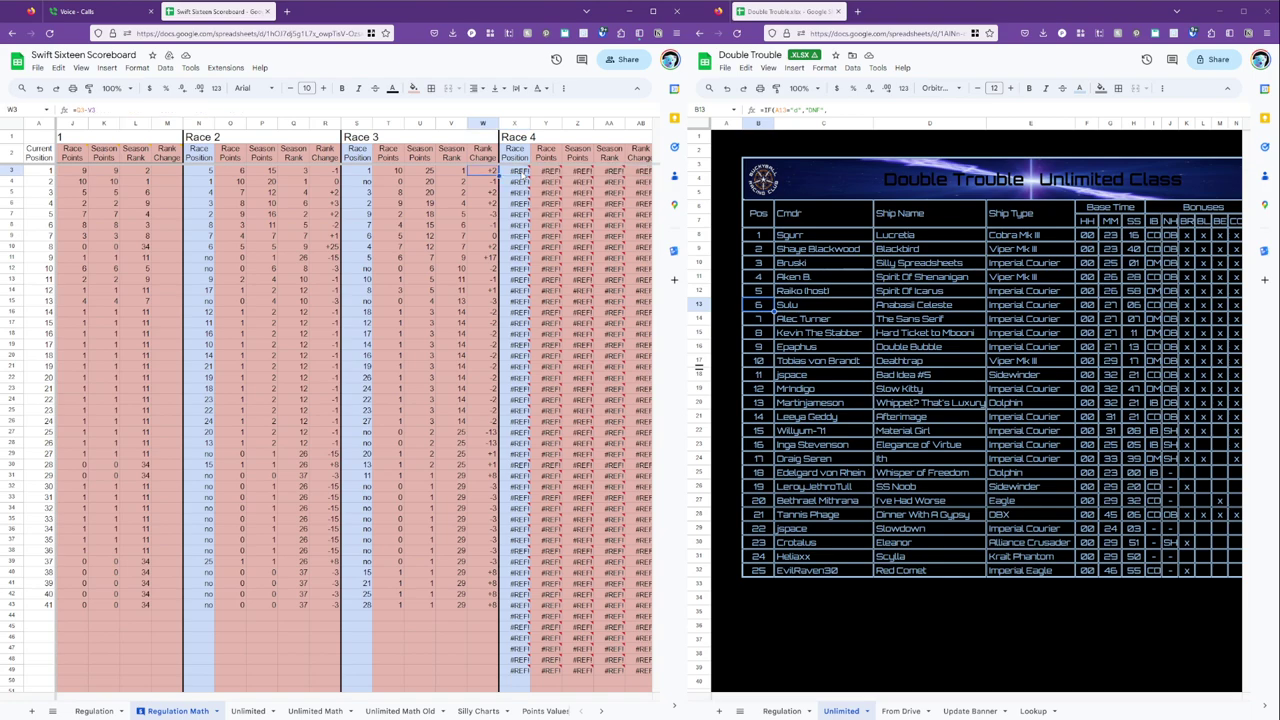
key(Right)
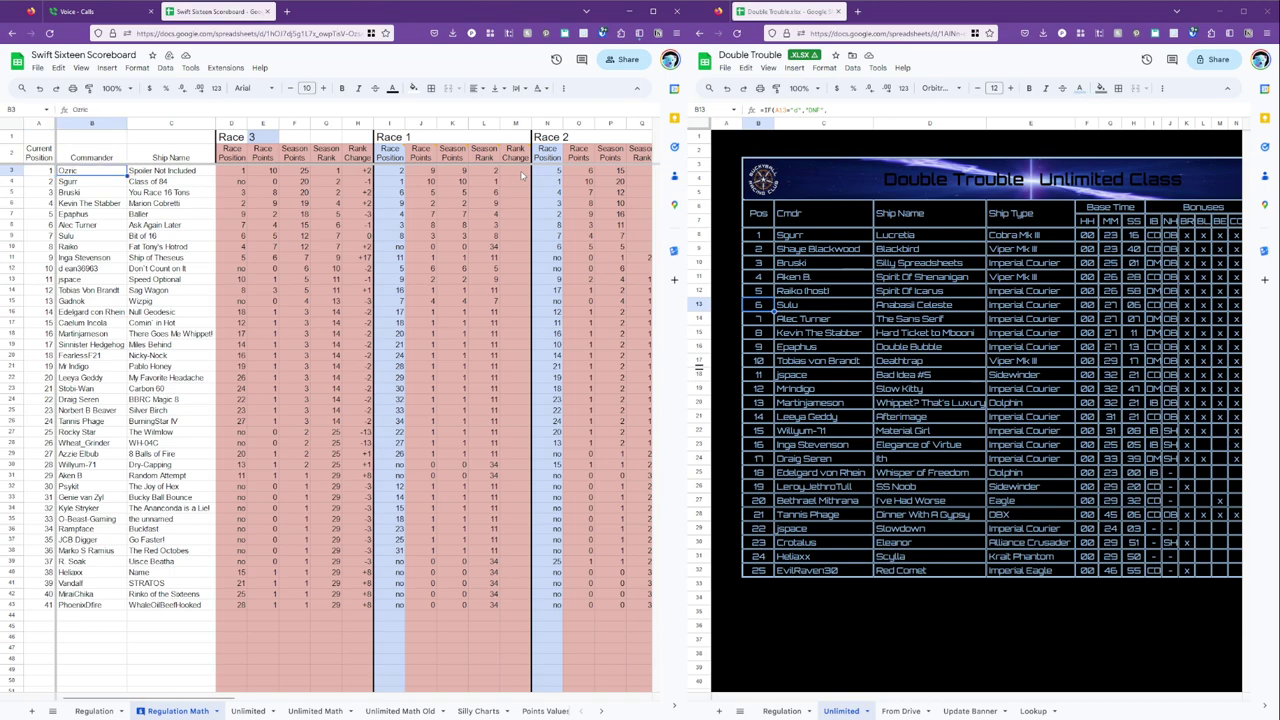
key(Right)
key(Right)
key(Right)
key(Right)
key(Right)
key(Right)
key(Right)
key(Right)
key(Right)
key(Right)
key(Right)
key(Right)
key(Right)
key(Right)
key(Right)
key(Right)
key(Right)
key(Right)
key(Right)
key(Right)
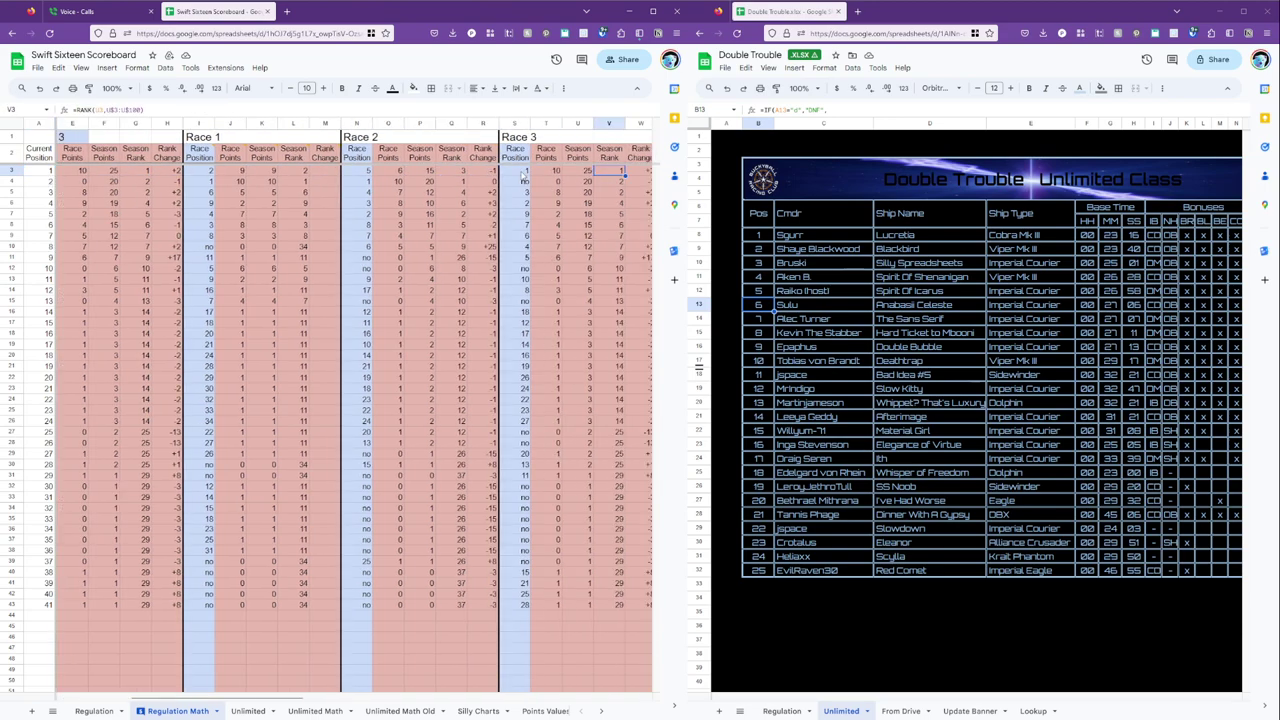
key(Left)
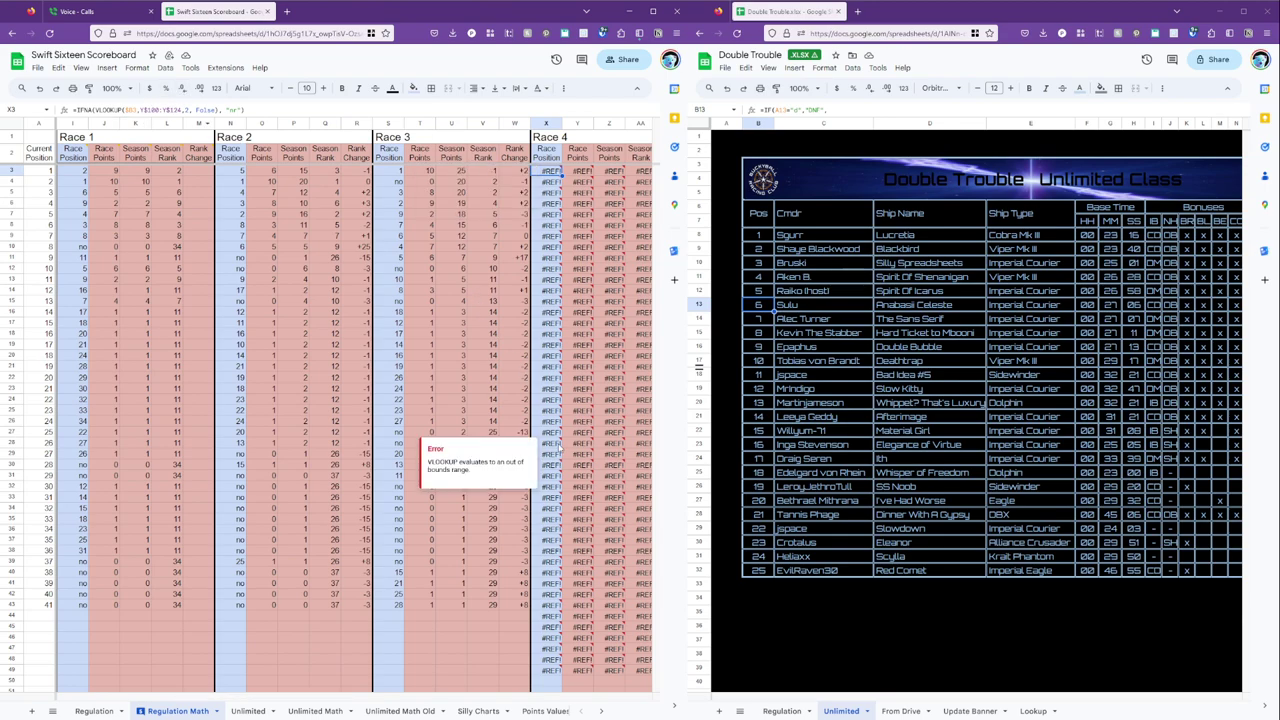
scroll(560, 440, down, 10)
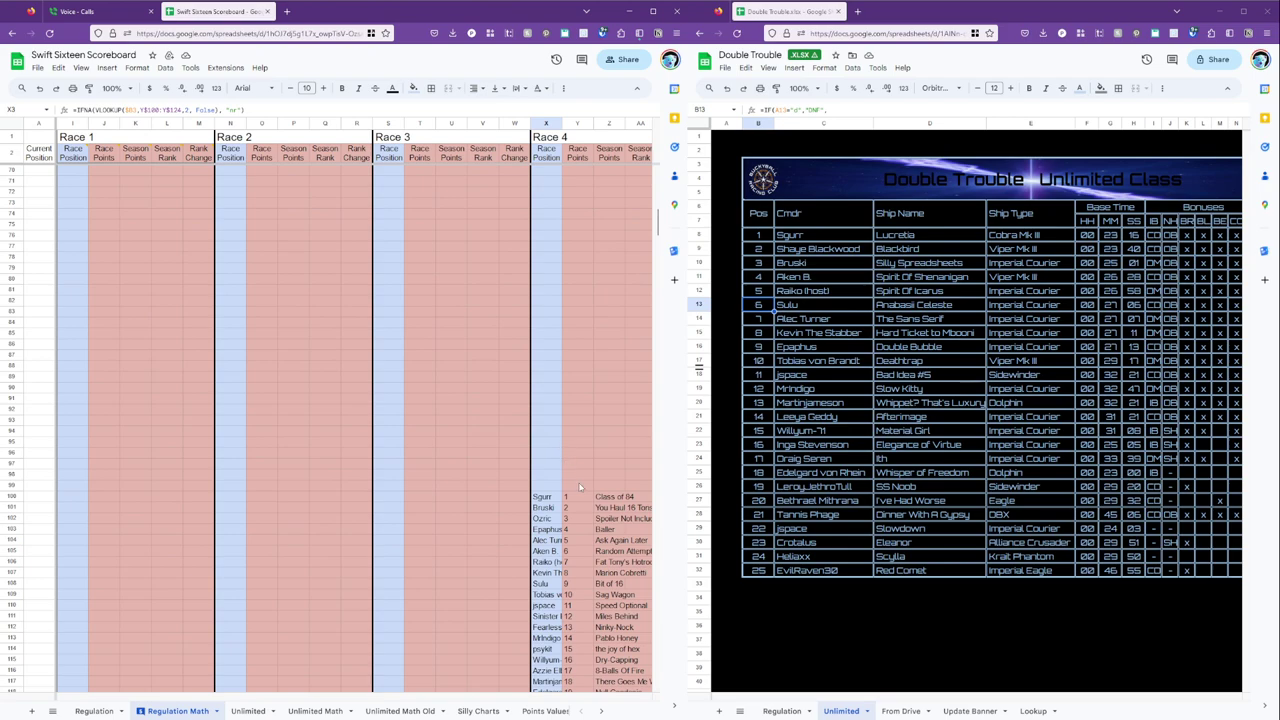
scroll(565, 440, up, 5)
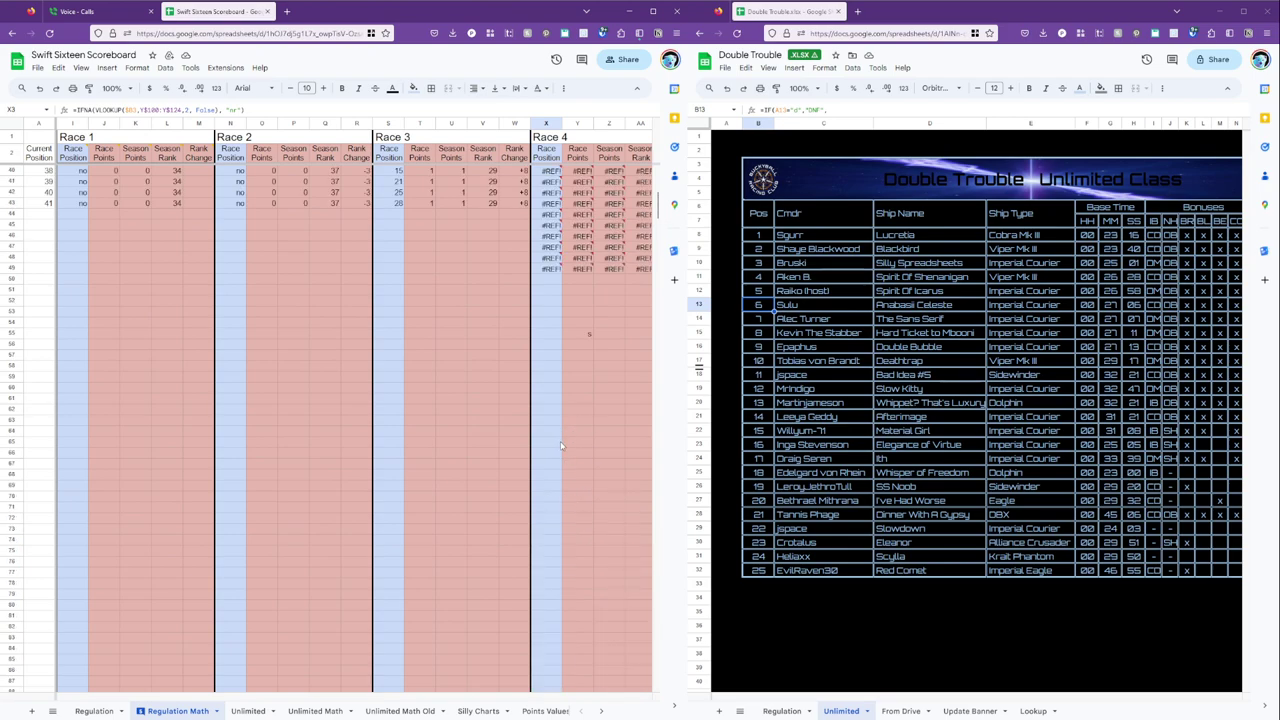
scroll(560, 445, up, 5)
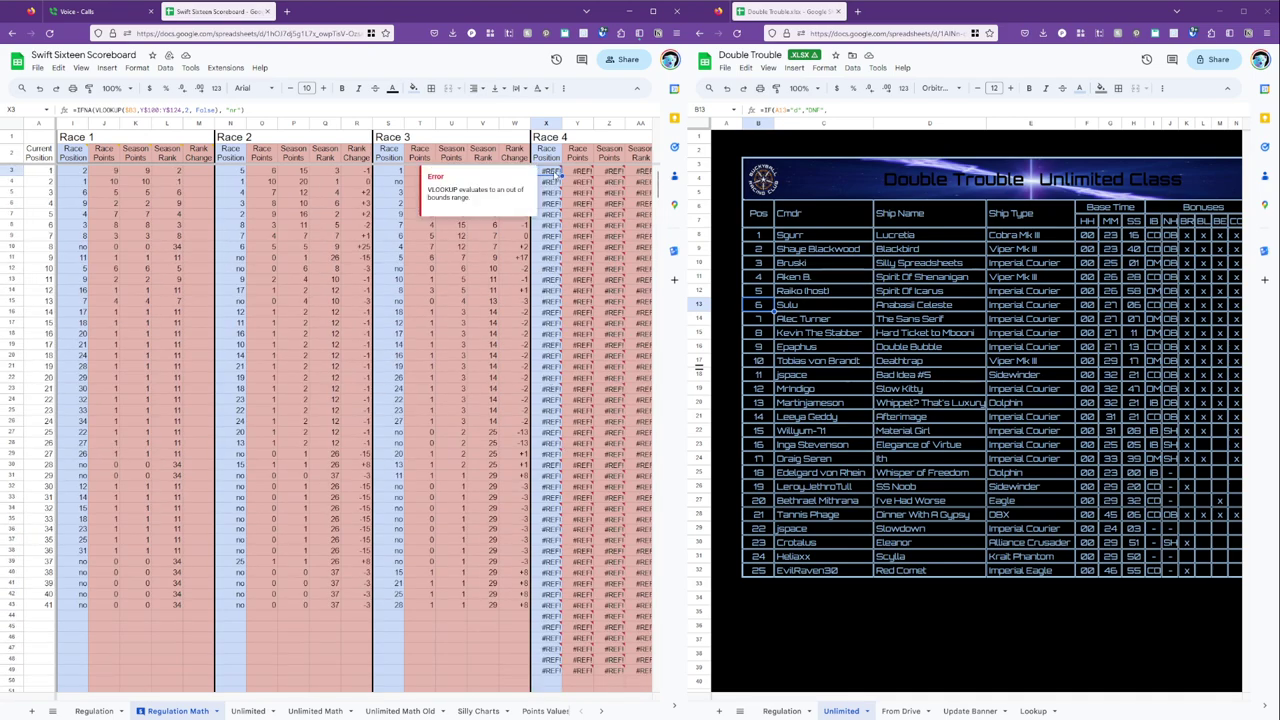
Re-commit X3's lookup formula and paste it down X4:X49 so Race 4 positions replace #REF!
double_click(548, 172)
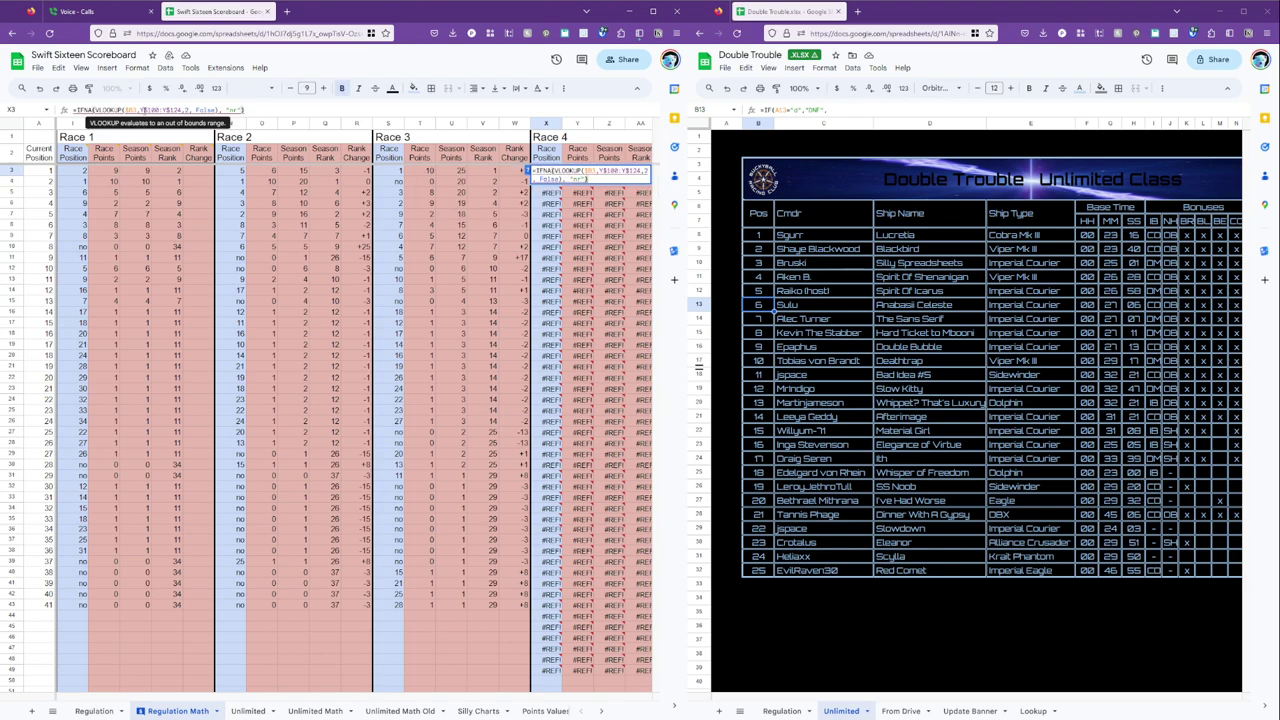
key(Return)
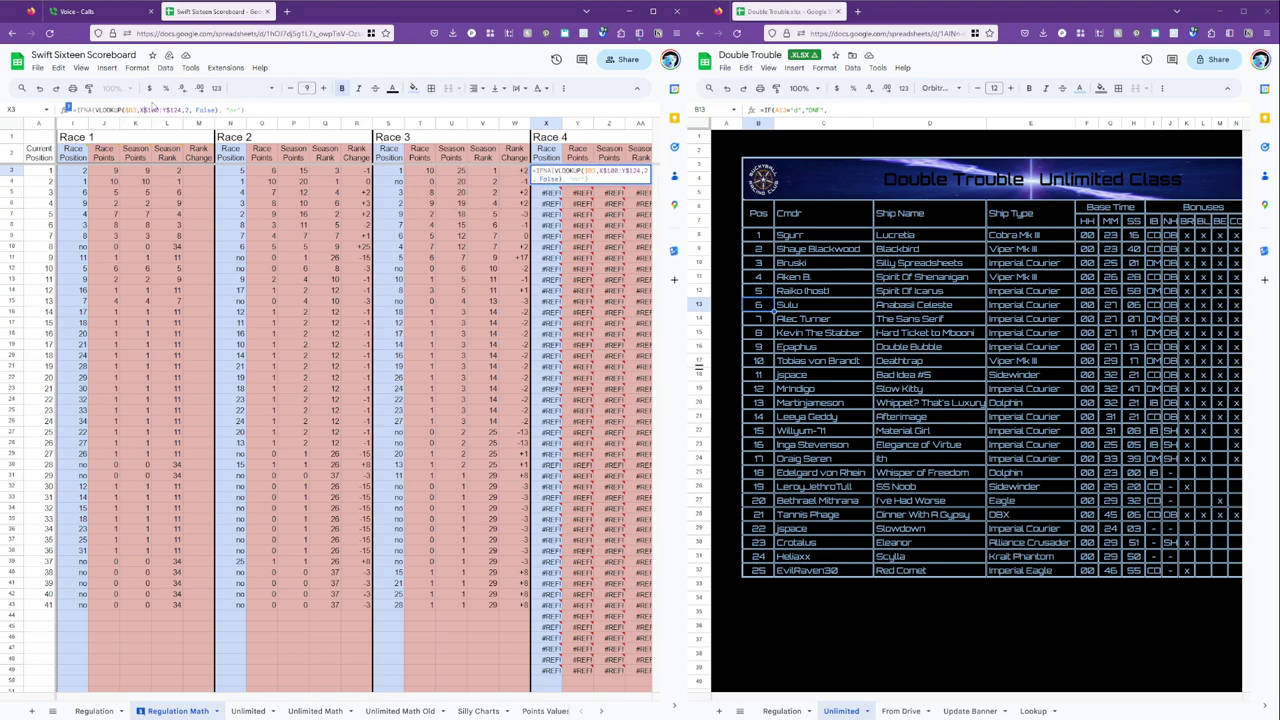
key(Up)
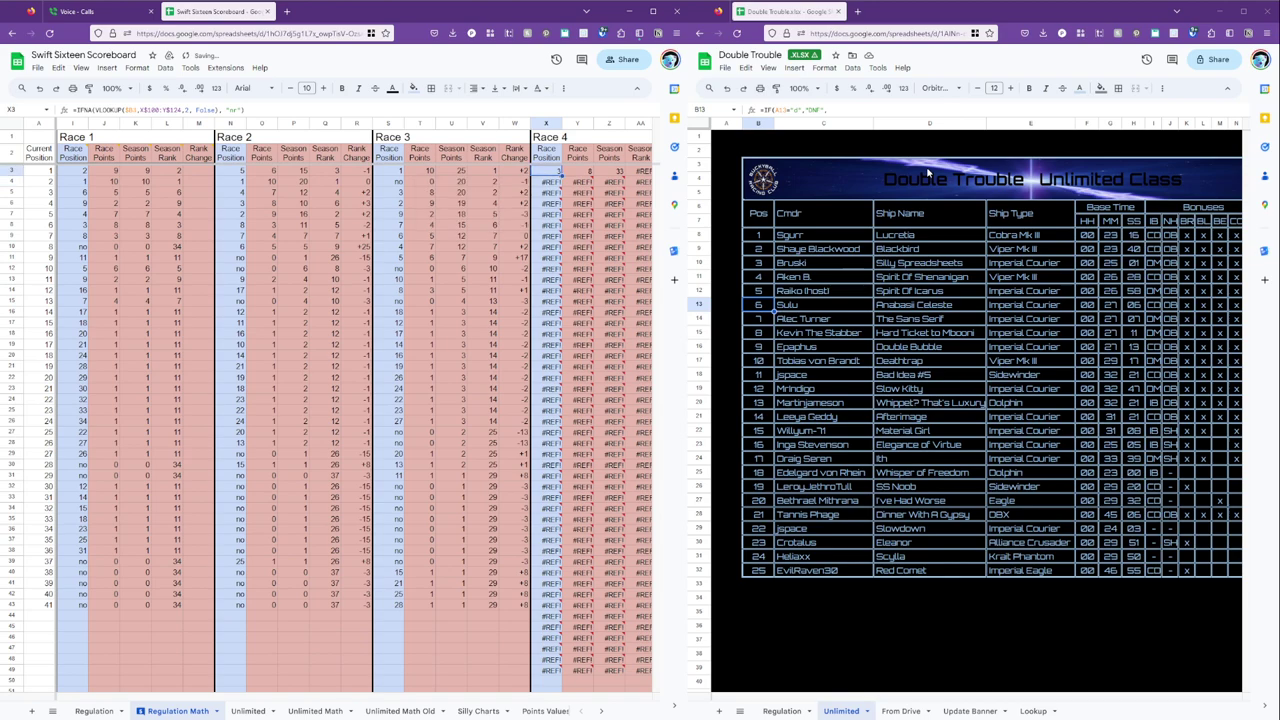
key(Down)
key(shift+Down)
key(shift+Down)
key(shift+Down)
key(shift+Down)
key(shift+Down)
key(shift+Down)
key(shift+Down)
key(shift+Down)
key(shift+Down)
key(shift+Down)
key(shift+Down)
key(shift+Down)
key(shift+Down)
key(shift+Down)
key(shift+Down)
key(shift+Down)
key(shift+Down)
key(shift+Down)
key(shift+Down)
key(shift+Down)
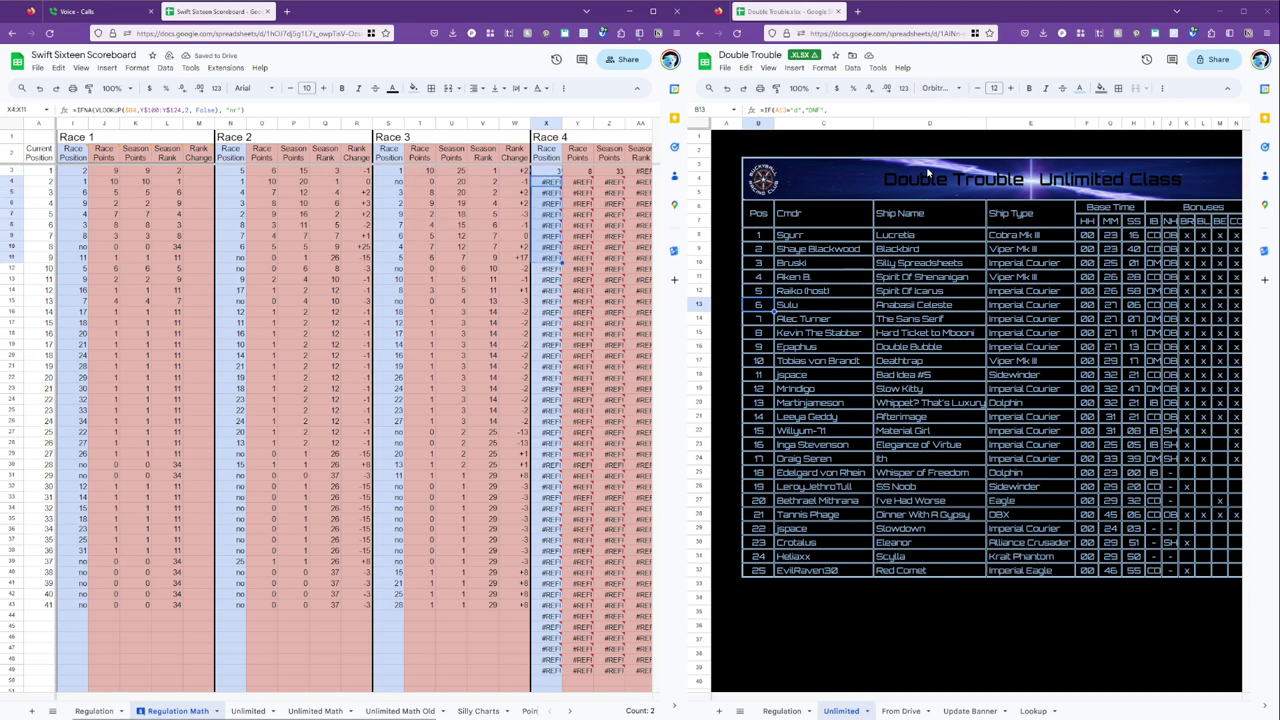
key(shift+Down)
key(shift+Down)
key(shift+Down)
key(shift+Down)
key(shift+Down)
key(shift+Down)
key(shift+Down)
key(shift+Down)
key(shift+Down)
key(shift+Down)
key(shift+Down)
key(shift+Down)
key(shift+Down)
key(shift+Down)
key(shift+Down)
key(shift+Down)
key(shift+Down)
key(shift+Down)
key(shift+Down)
key(shift+Down)
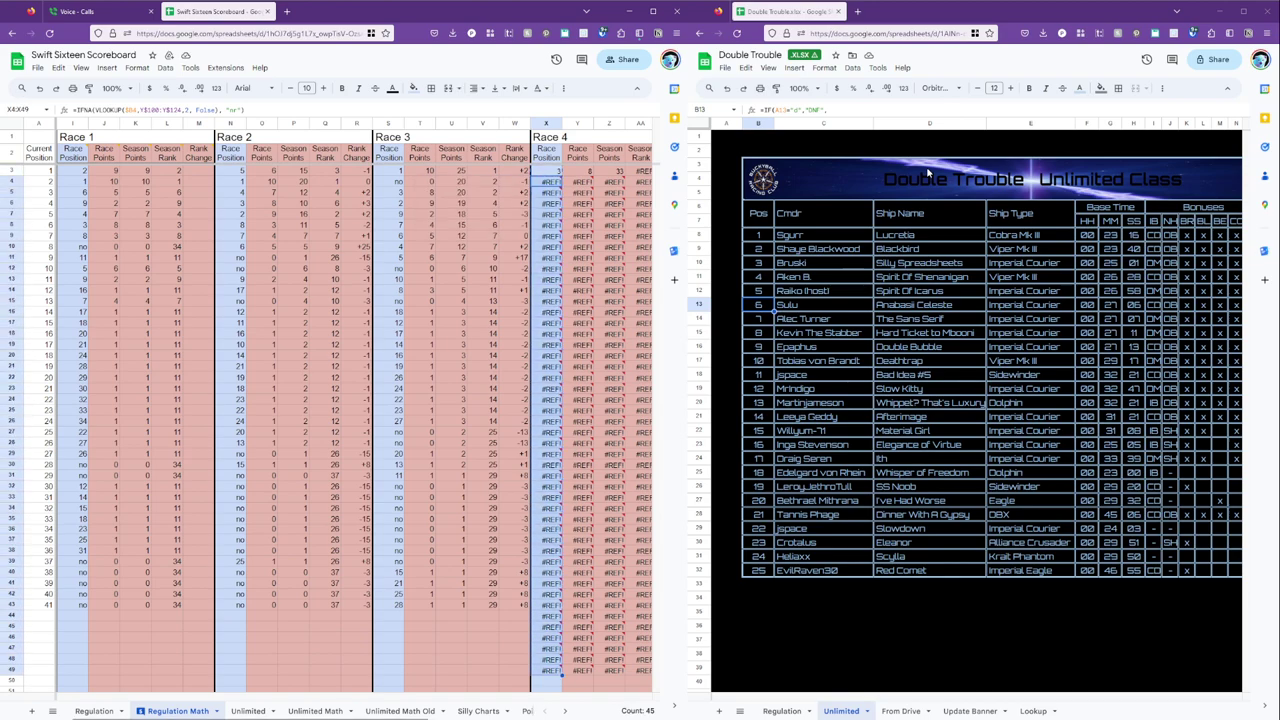
key(ctrl+v)
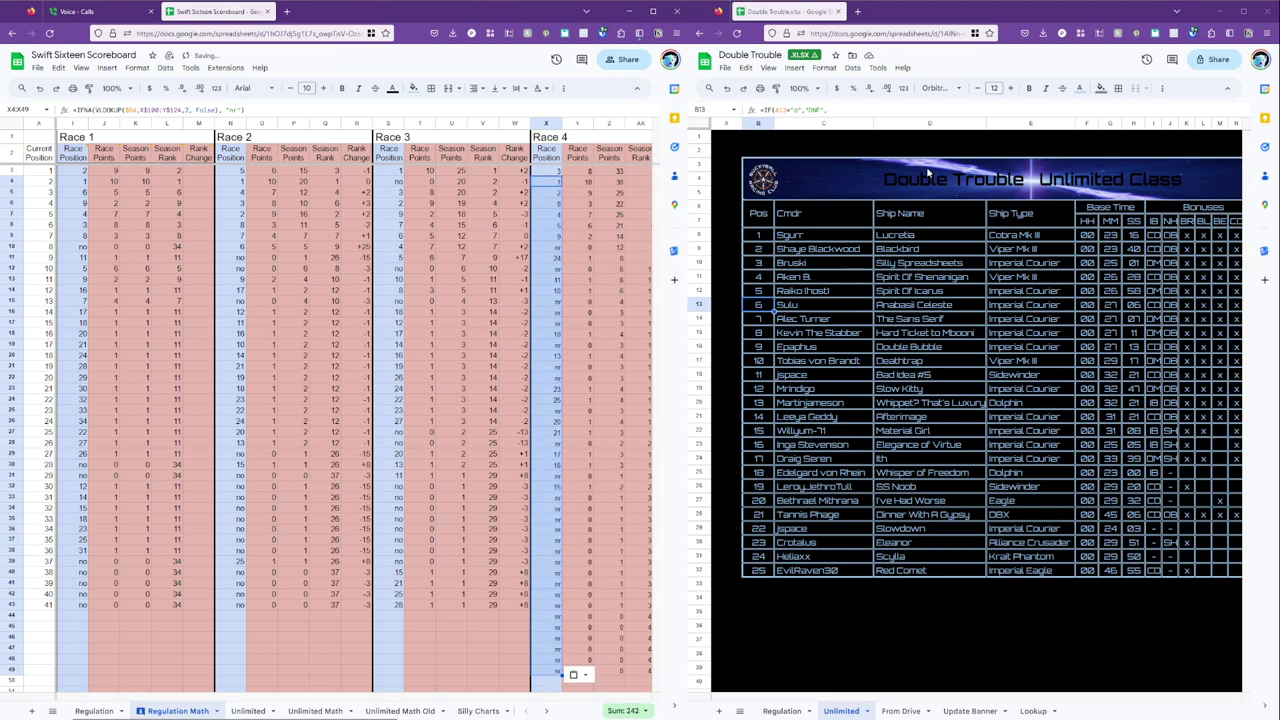
key(Up)
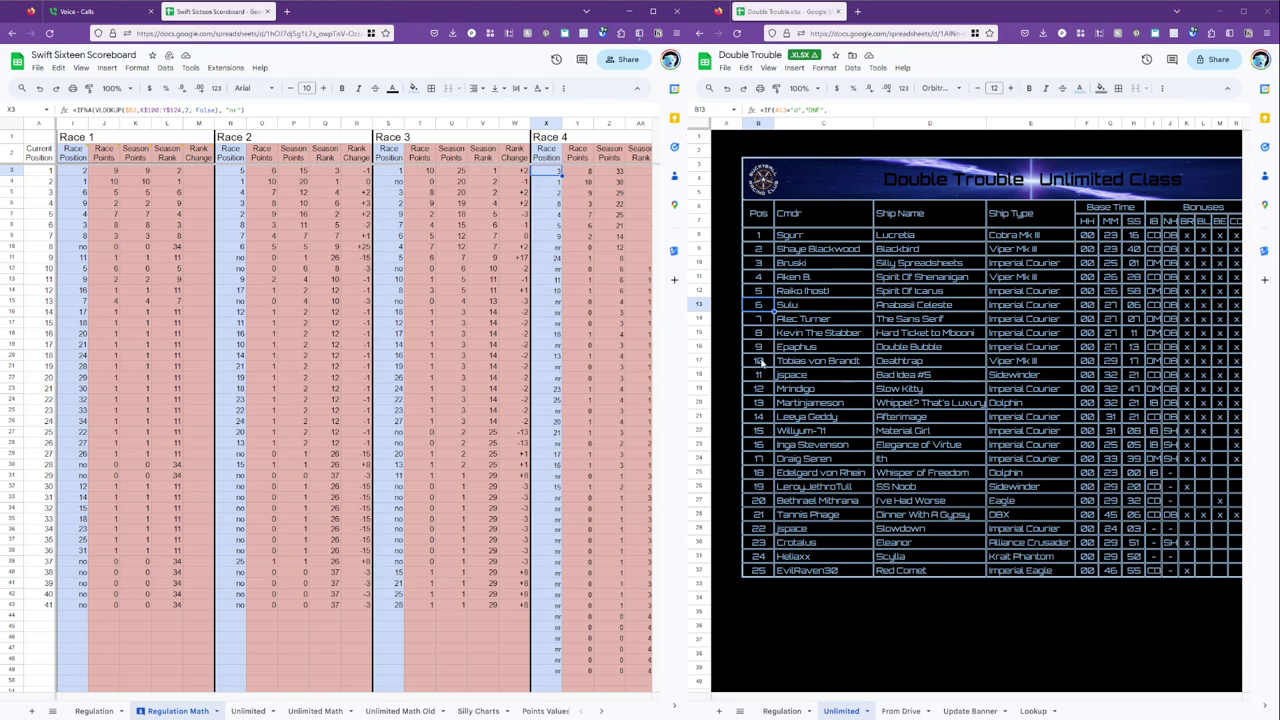
key(Left)
key(Left)
key(Left)
key(Left)
key(Left)
key(Left)
key(Left)
key(Left)
key(Left)
key(Left)
key(Left)
key(Left)
key(Left)
key(Left)
key(Left)
key(Left)
key(Left)
key(Left)
key(Left)
key(Left)
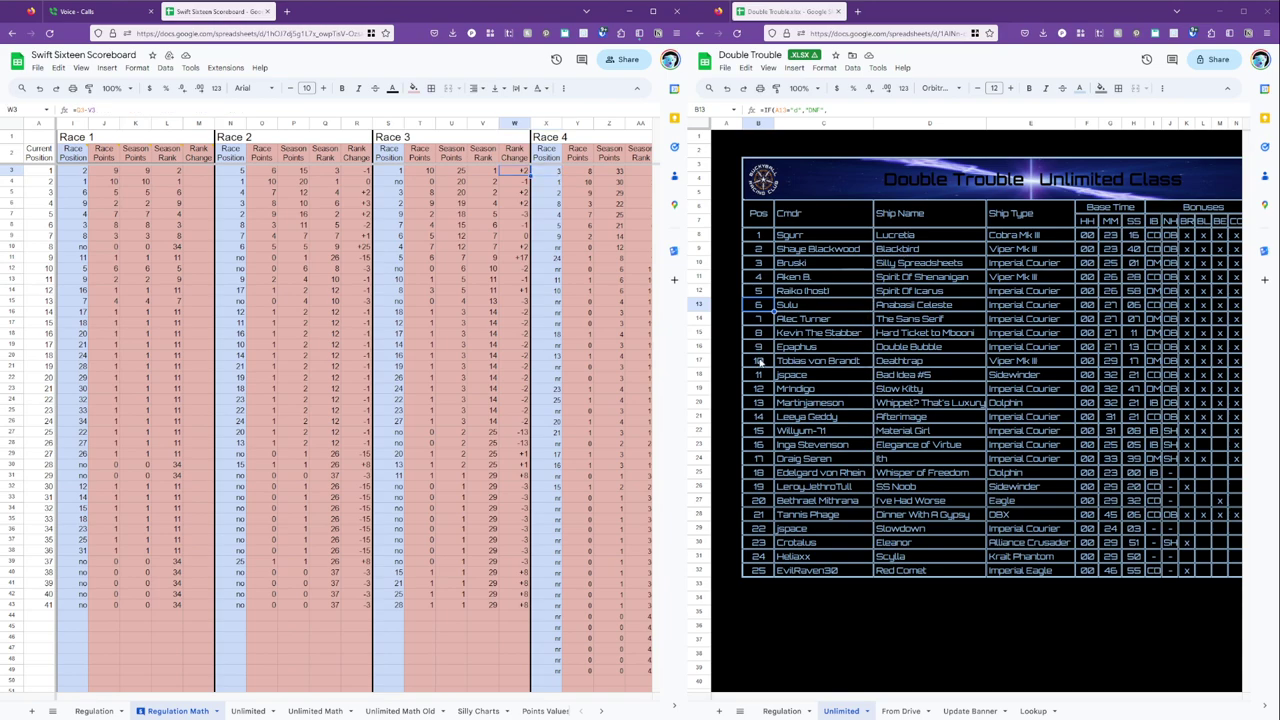
Show the Regulation results in Double Trouble and check the Spoiler Not Included row.
key(Right)
key(Right)
key(Right)
key(Right)
key(Right)
key(Right)
key(Right)
key(Right)
key(Right)
key(Right)
key(Right)
key(Right)
key(Right)
key(Right)
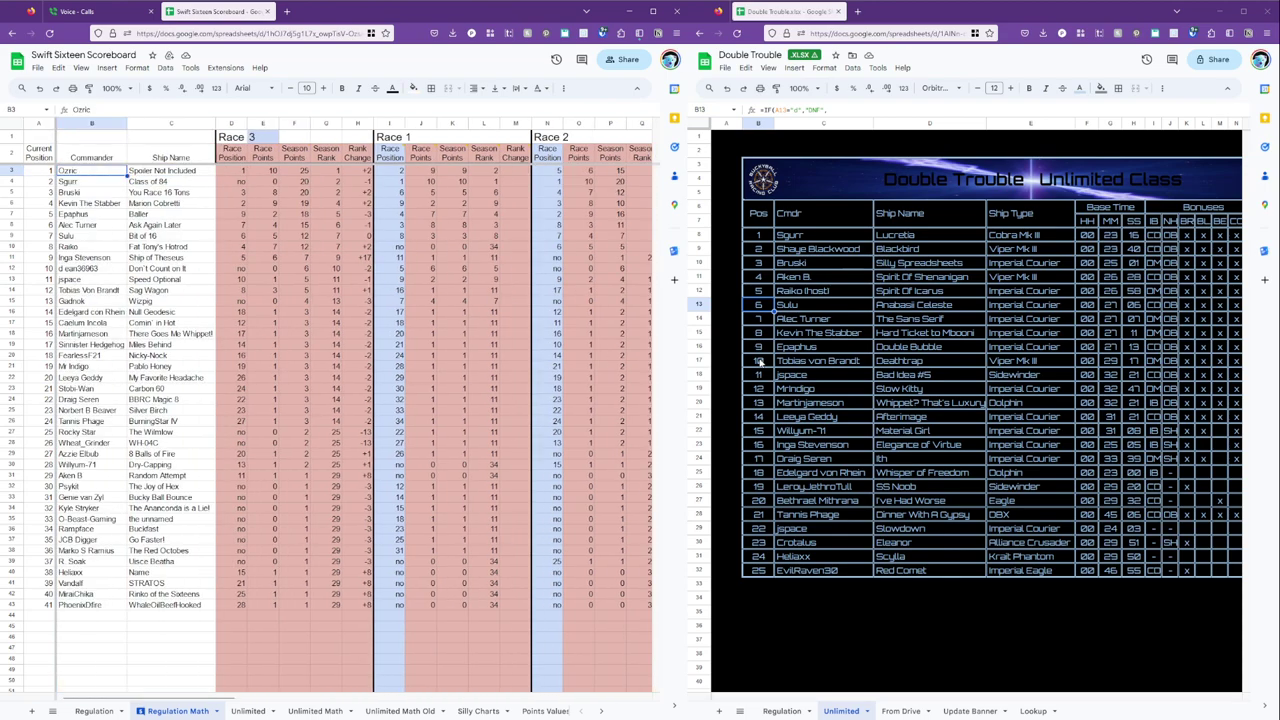
click(782, 711)
click(911, 262)
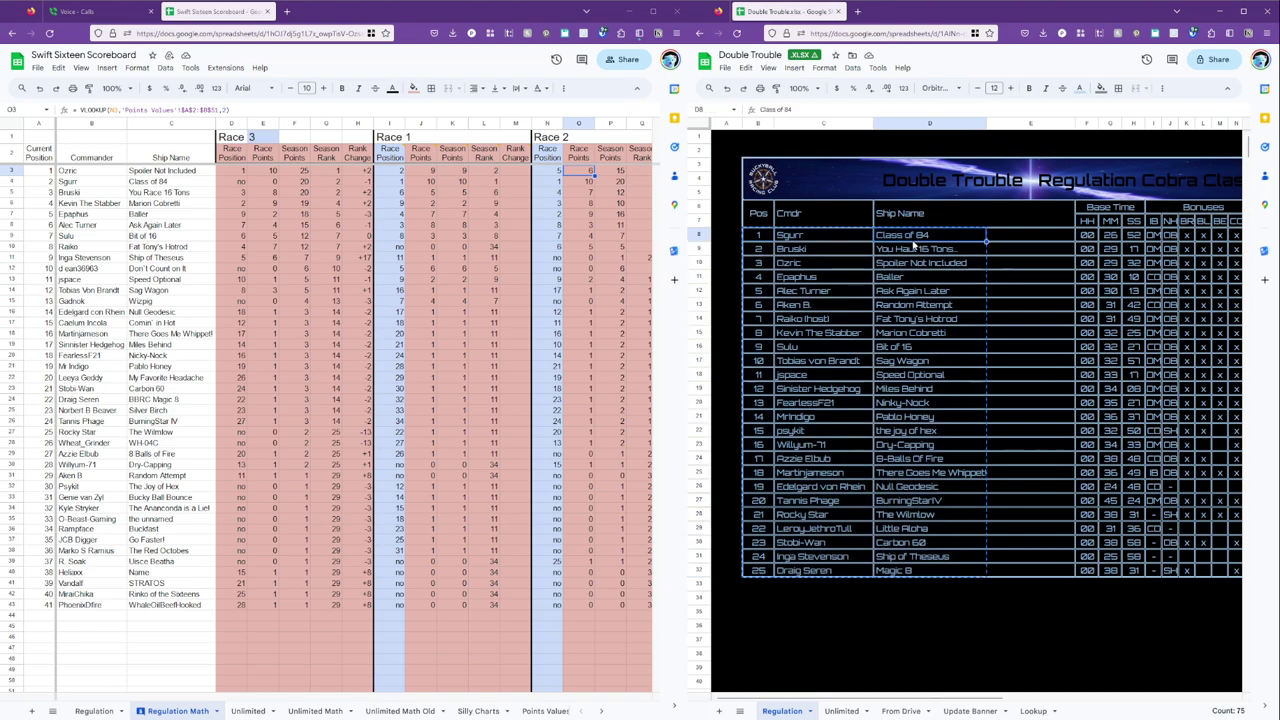
click(583, 170)
Review the Race 4 position, race-points, season-points and season-rank formulas in row 3.
key(Right)
key(Right)
key(Right)
key(Right)
key(Right)
key(Right)
key(Right)
key(Right)
key(Right)
key(Right)
key(Right)
key(Right)
key(Right)
key(Left)
key(Left)
key(Left)
key(Left)
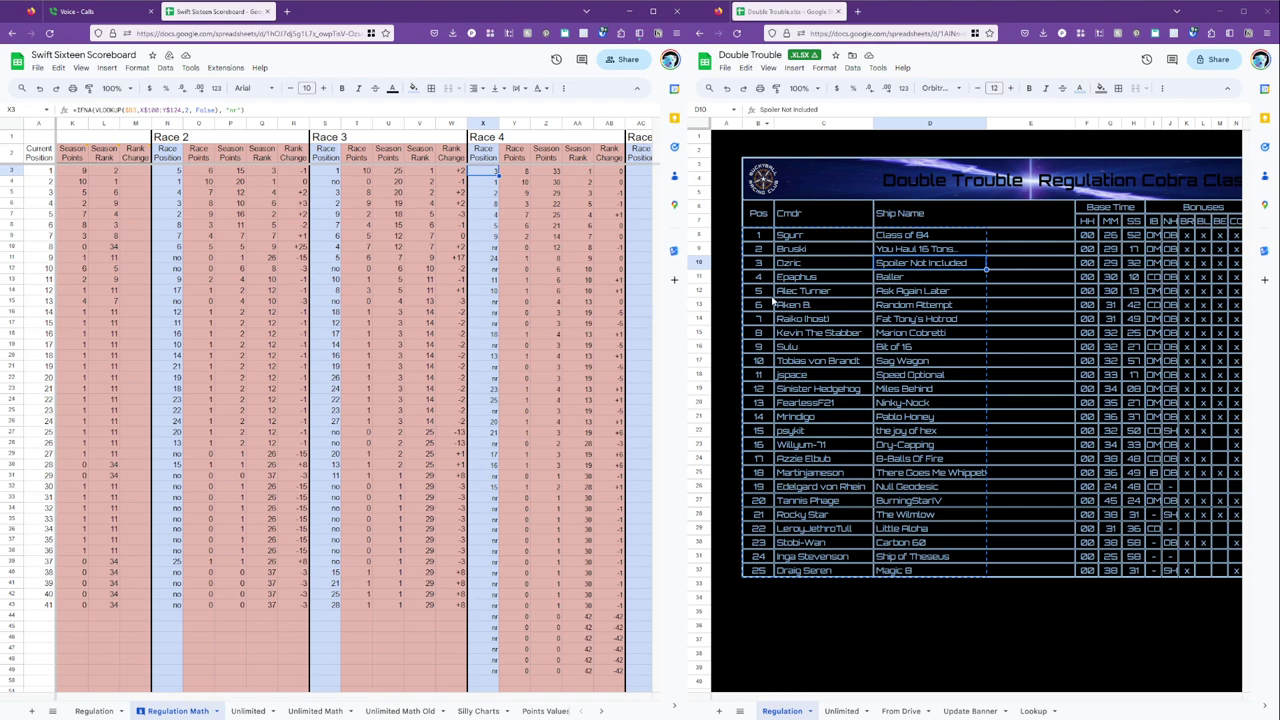
click(520, 172)
key(Right)
key(Right)
key(Right)
key(Right)
key(Right)
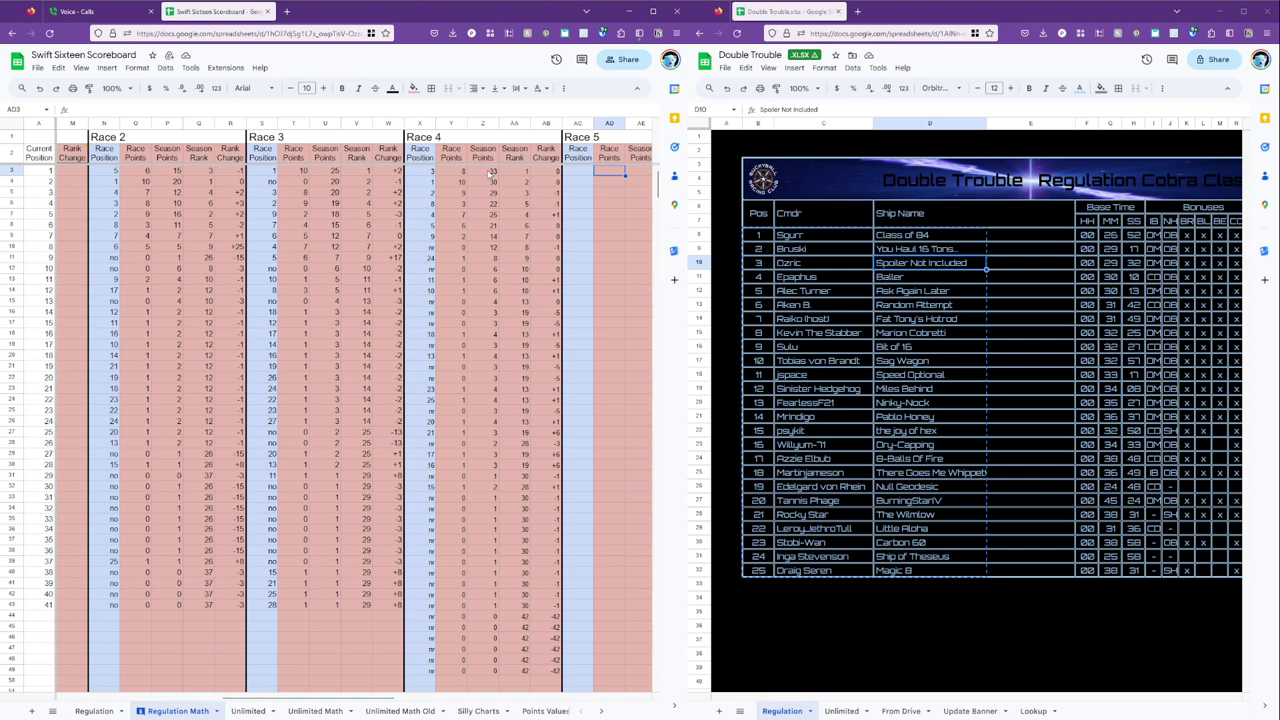
click(488, 173)
click(518, 174)
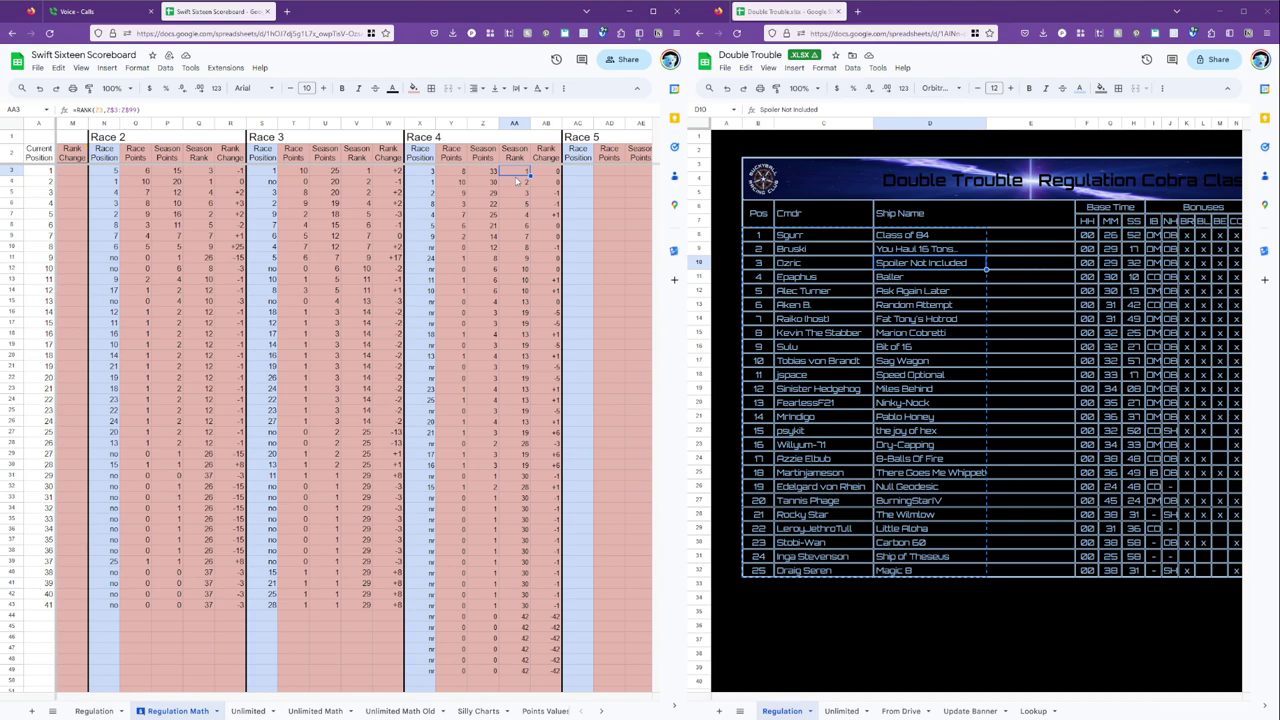
key(Left)
key(Left)
key(Left)
key(Left)
key(Left)
key(Left)
key(Left)
key(Left)
key(Left)
key(Left)
key(Left)
key(Left)
key(Left)
key(Left)
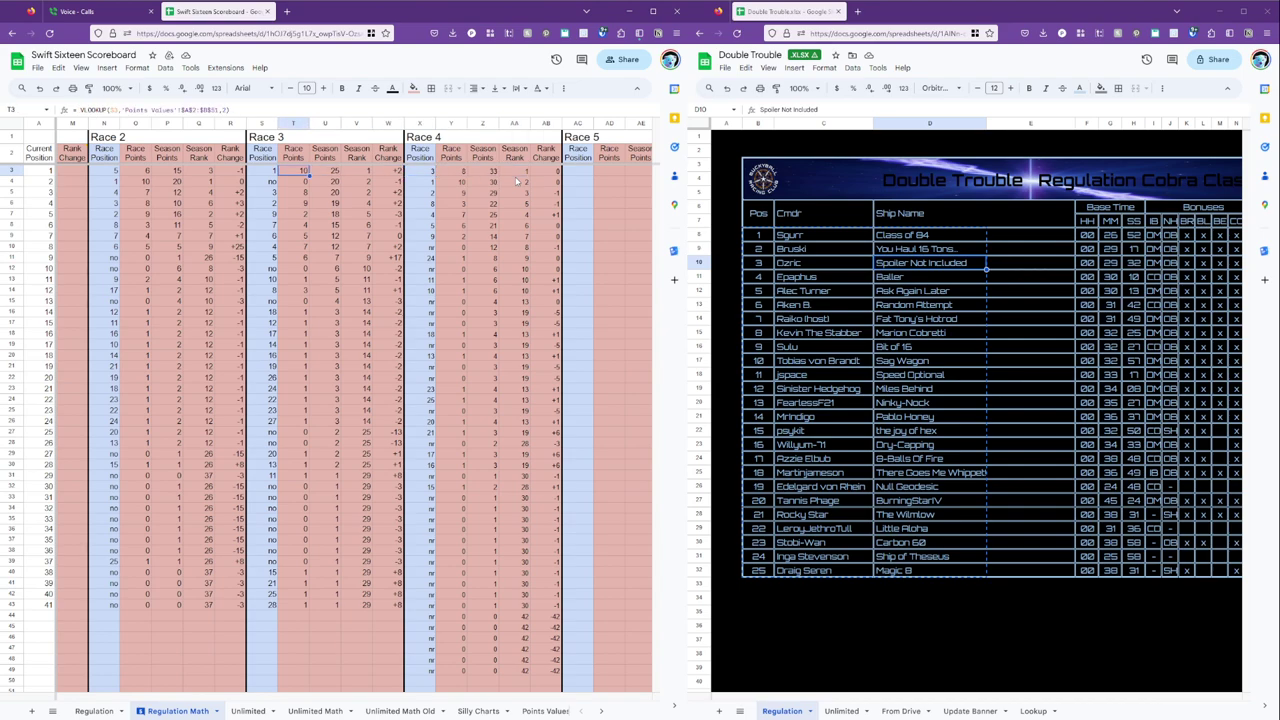
key(Left)
key(Left)
key(Left)
key(Left)
key(Left)
key(Left)
key(Left)
key(Left)
key(Left)
key(Left)
key(Left)
key(Left)
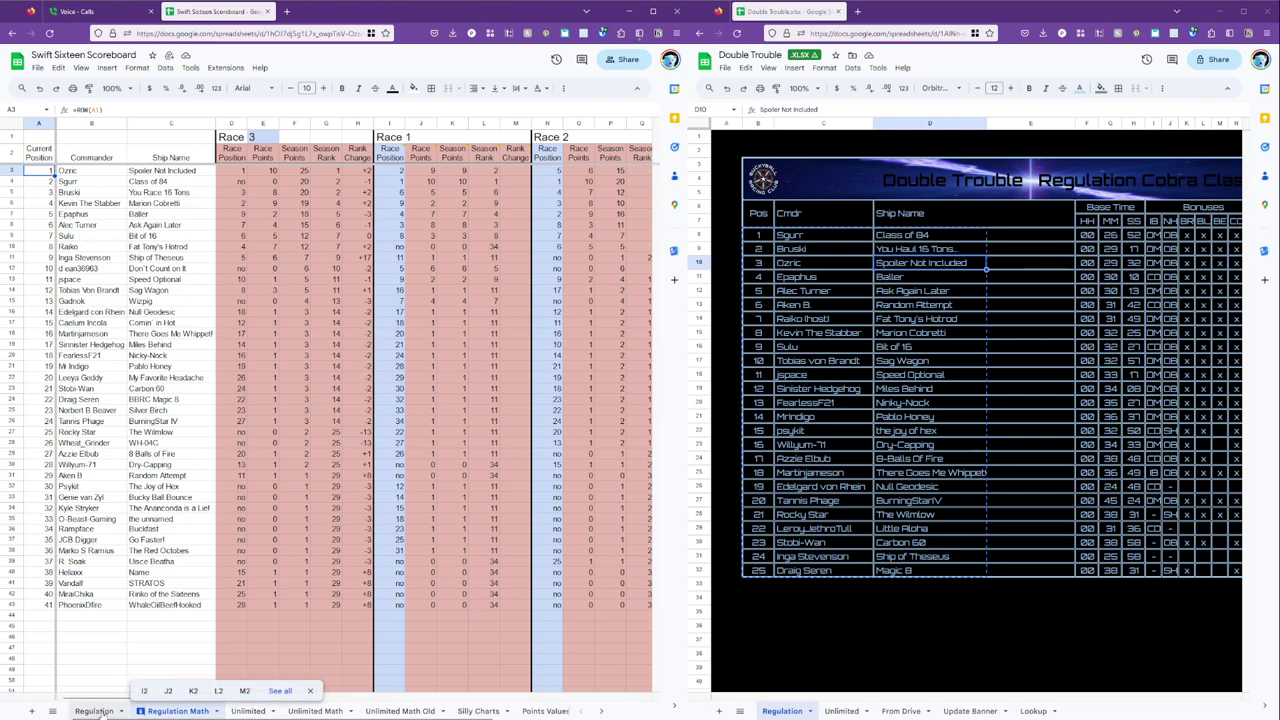
click(100, 712)
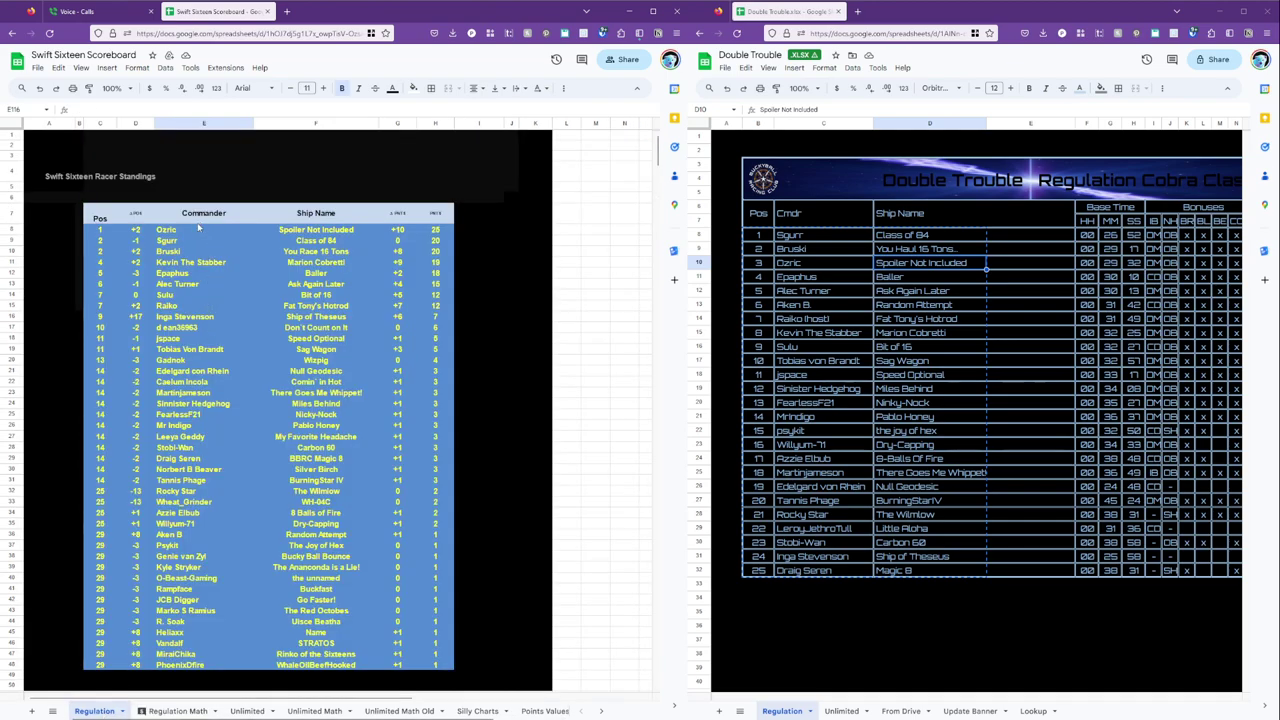
click(188, 253)
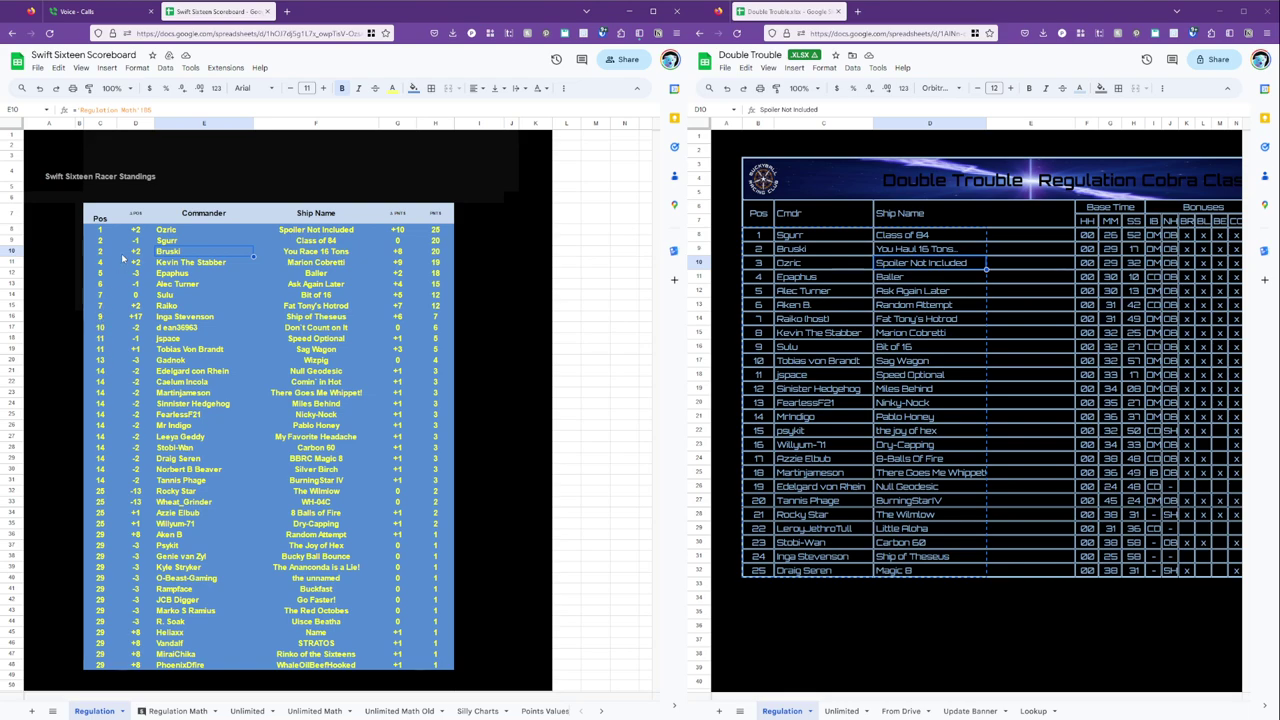
click(178, 711)
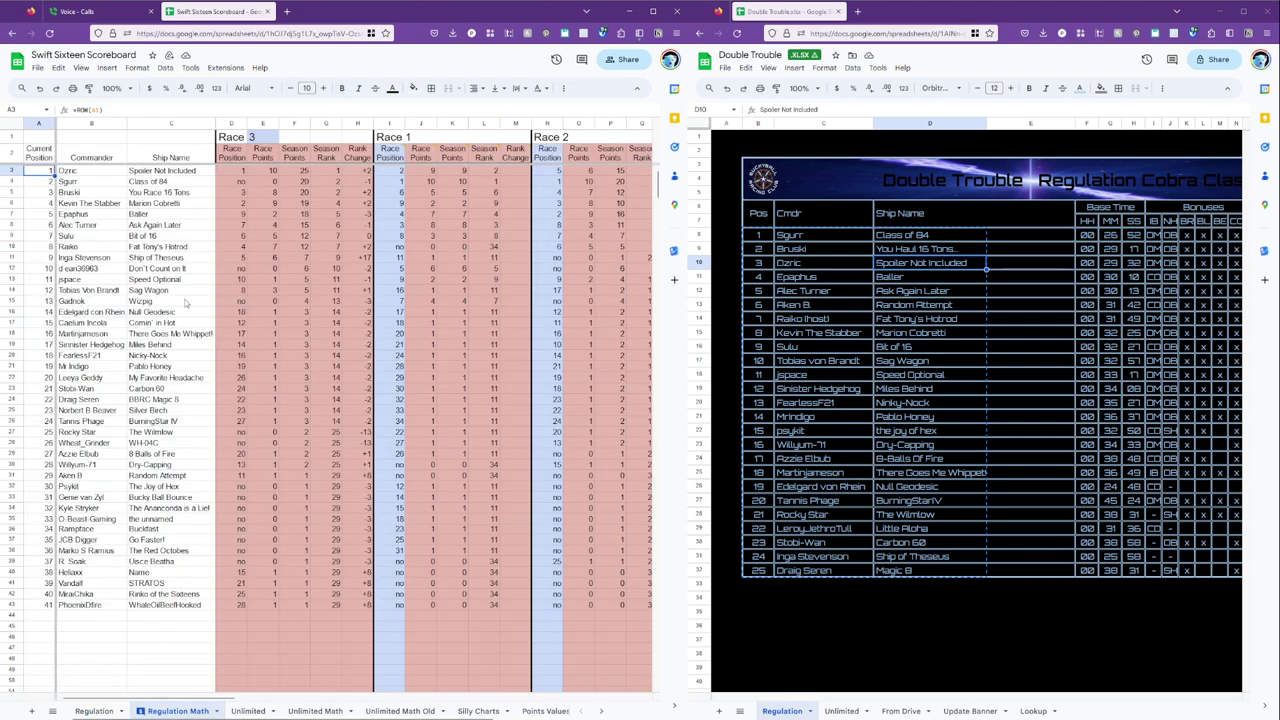
click(117, 178)
key(Left)
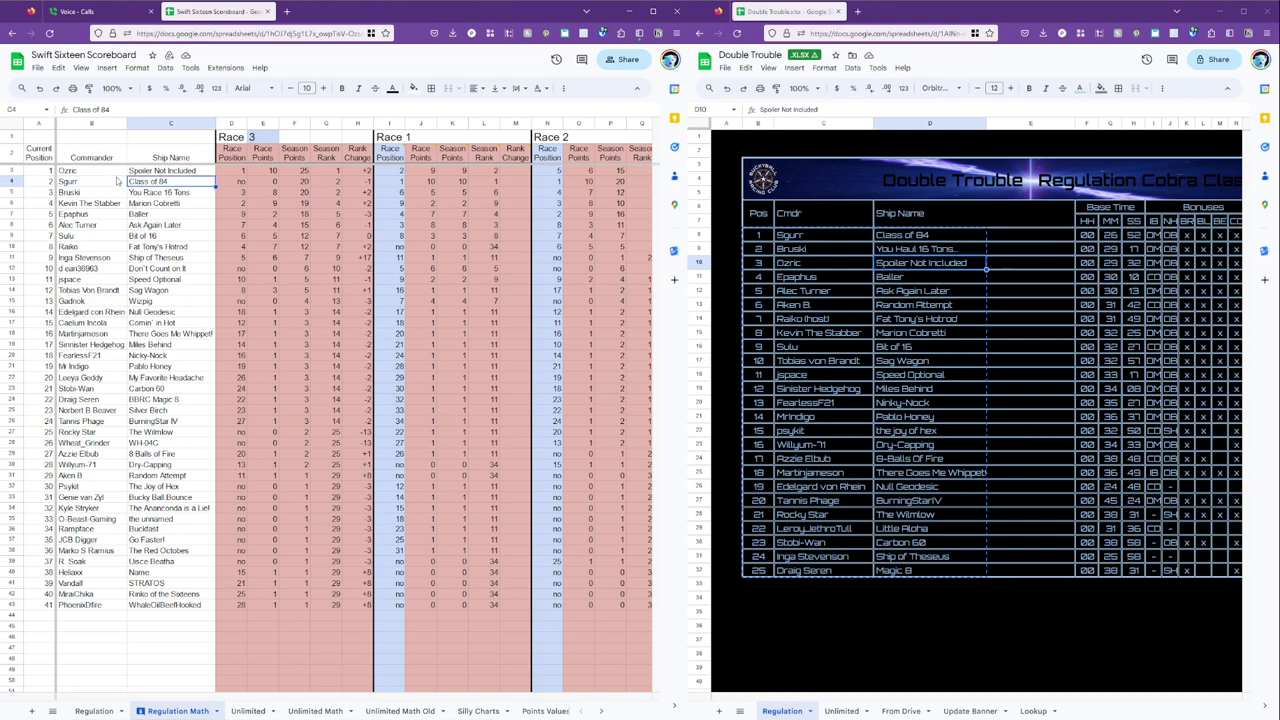
key(Right)
key(Right)
key(Right)
key(Right)
key(Left)
key(Left)
key(Left)
key(Left)
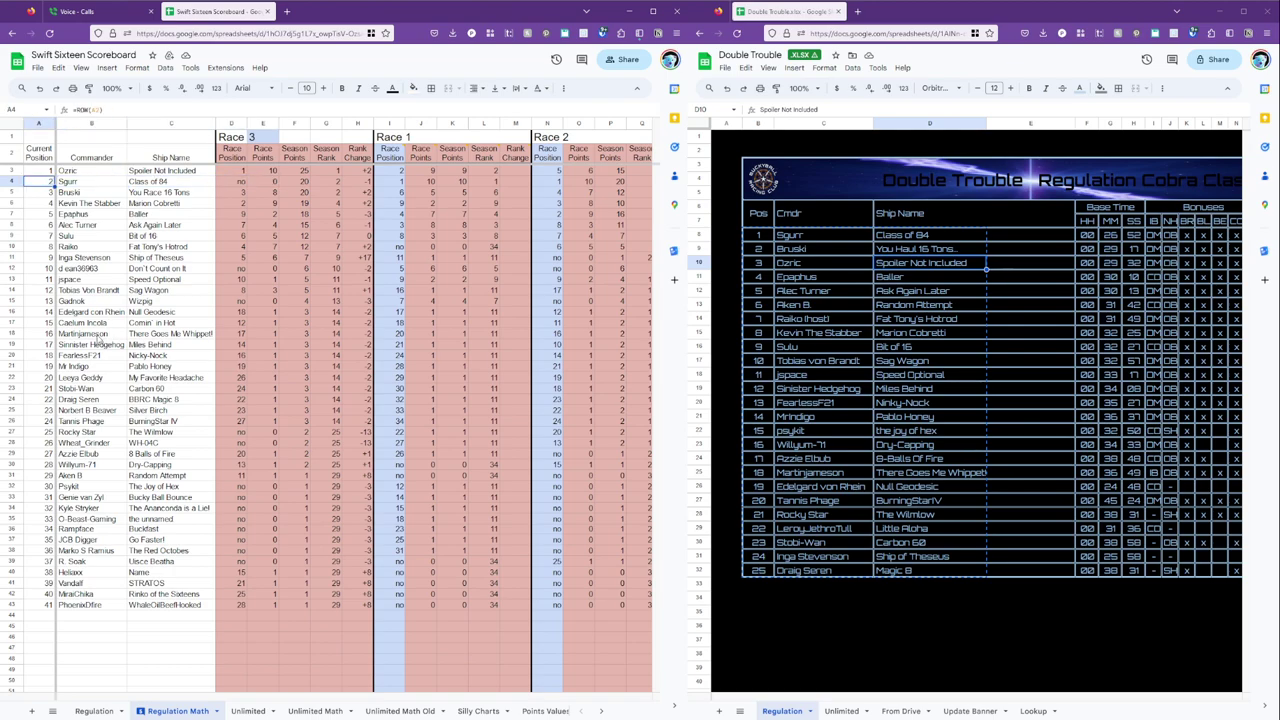
key(Right)
key(Right)
key(Right)
key(Right)
key(Right)
key(Left)
key(Left)
key(Left)
key(Left)
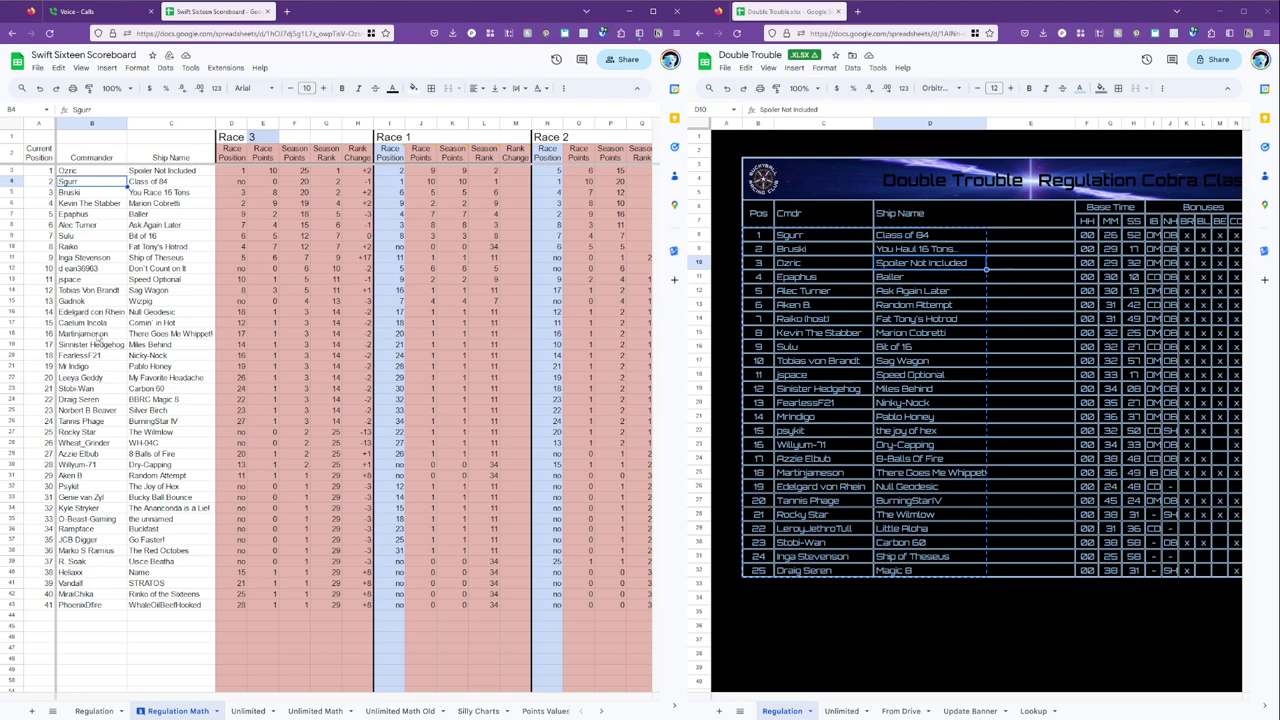
key(Right)
key(Right)
key(Right)
key(Right)
key(Down)
key(Down)
key(Down)
key(Down)
key(Down)
key(Down)
key(Down)
key(Down)
key(Down)
key(Down)
key(Down)
key(Down)
key(Down)
key(Down)
key(Down)
key(Down)
key(Down)
key(Down)
key(Down)
key(Down)
key(Down)
key(Down)
key(Up)
key(Up)
key(Up)
key(Up)
key(Up)
key(Up)
key(Up)
key(Up)
key(Up)
key(Up)
key(Up)
key(Up)
key(Up)
key(Up)
key(Up)
key(Up)
key(Up)
key(Up)
key(Up)
key(Up)
key(Up)
key(Up)
key(Up)
key(Up)
key(Up)
key(Up)
key(Up)
key(Up)
key(Up)
key(Up)
key(Up)
key(Up)
key(Up)
key(Up)
key(Up)
key(Left)
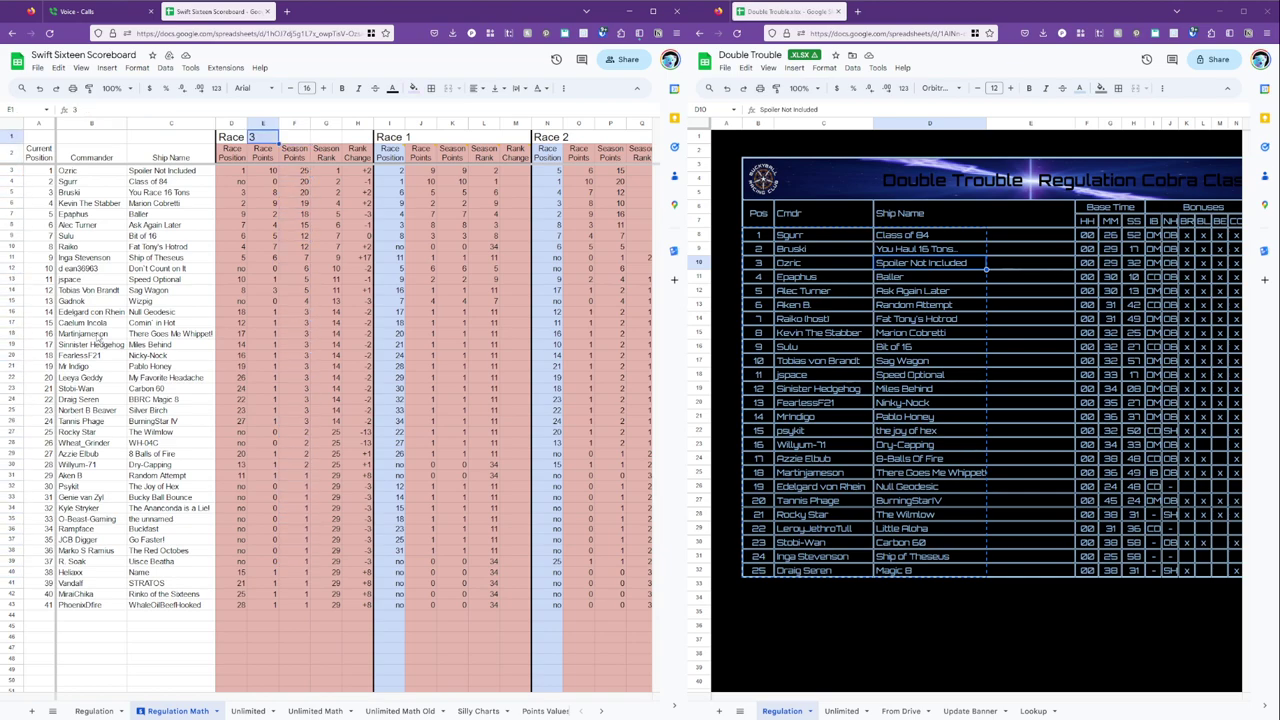
Set the displayed race number in E1 to 4.
text(4)
key(Return)
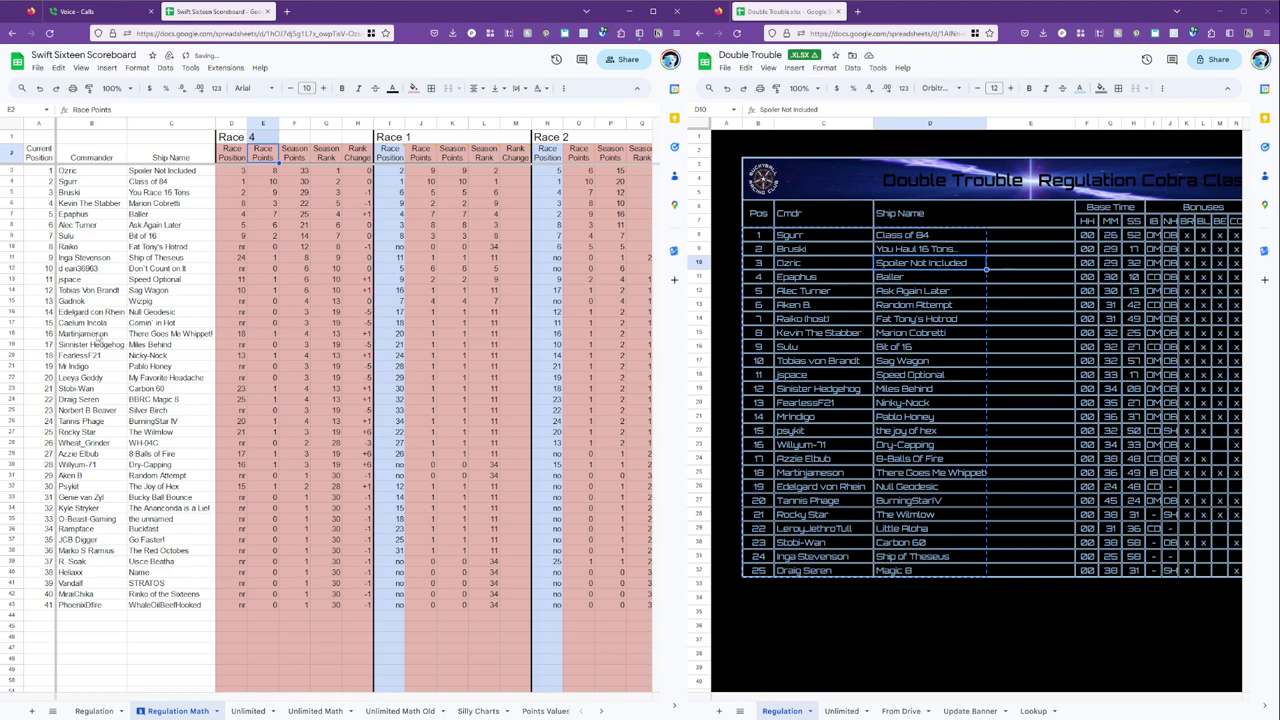
key(Down)
key(Right)
key(Left)
key(Left)
key(Left)
key(Left)
key(Left)
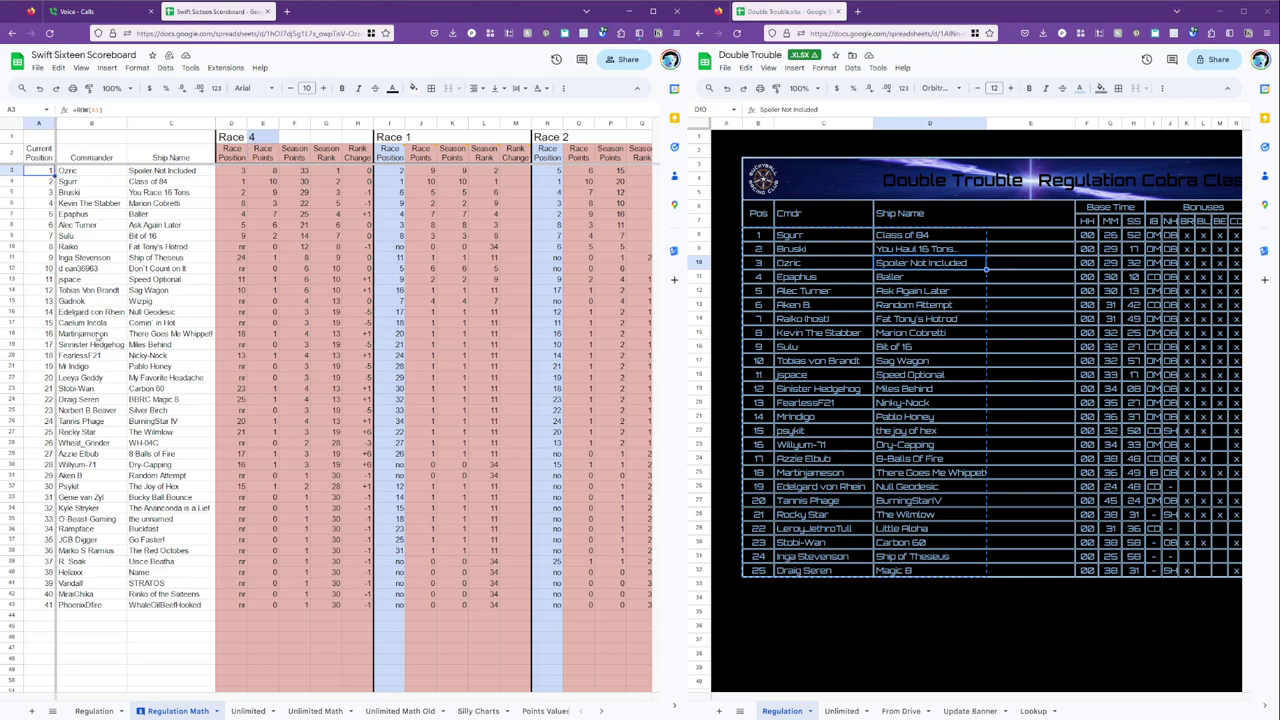
Check the Race 4 season-points and season-rank formulas, then re-enter the first current-position cell A3.
click(301, 172)
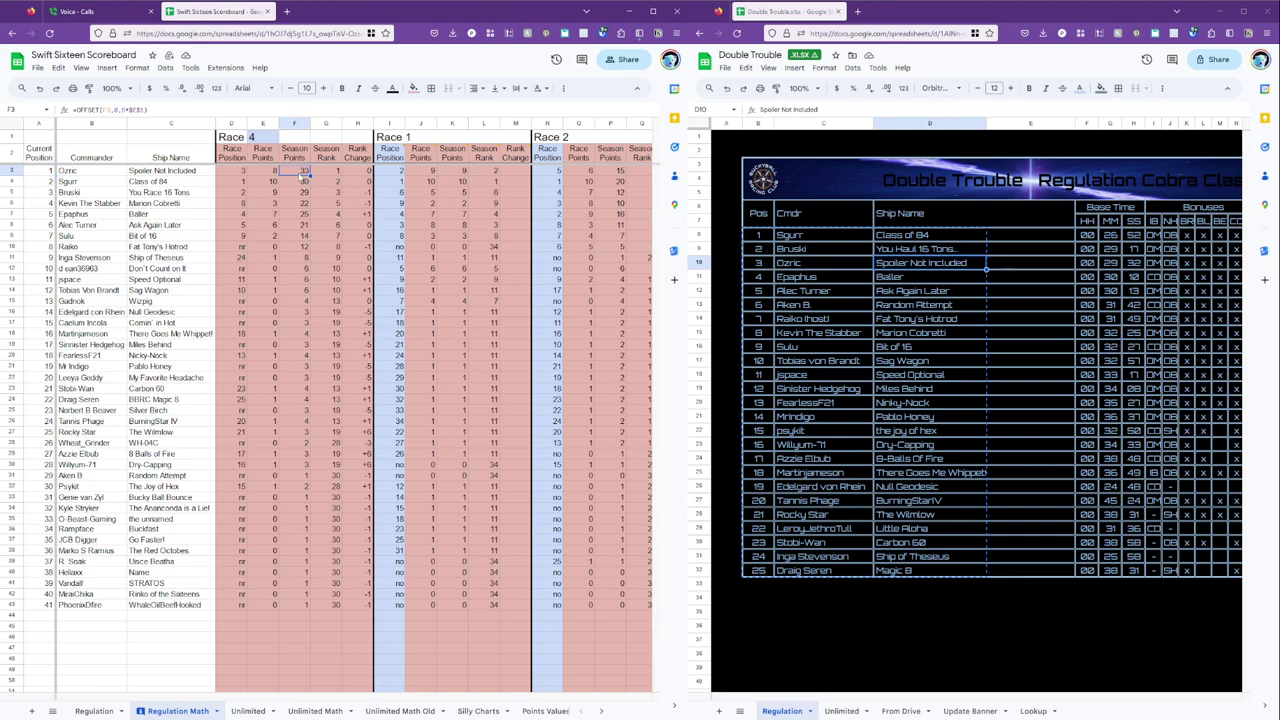
click(12, 171)
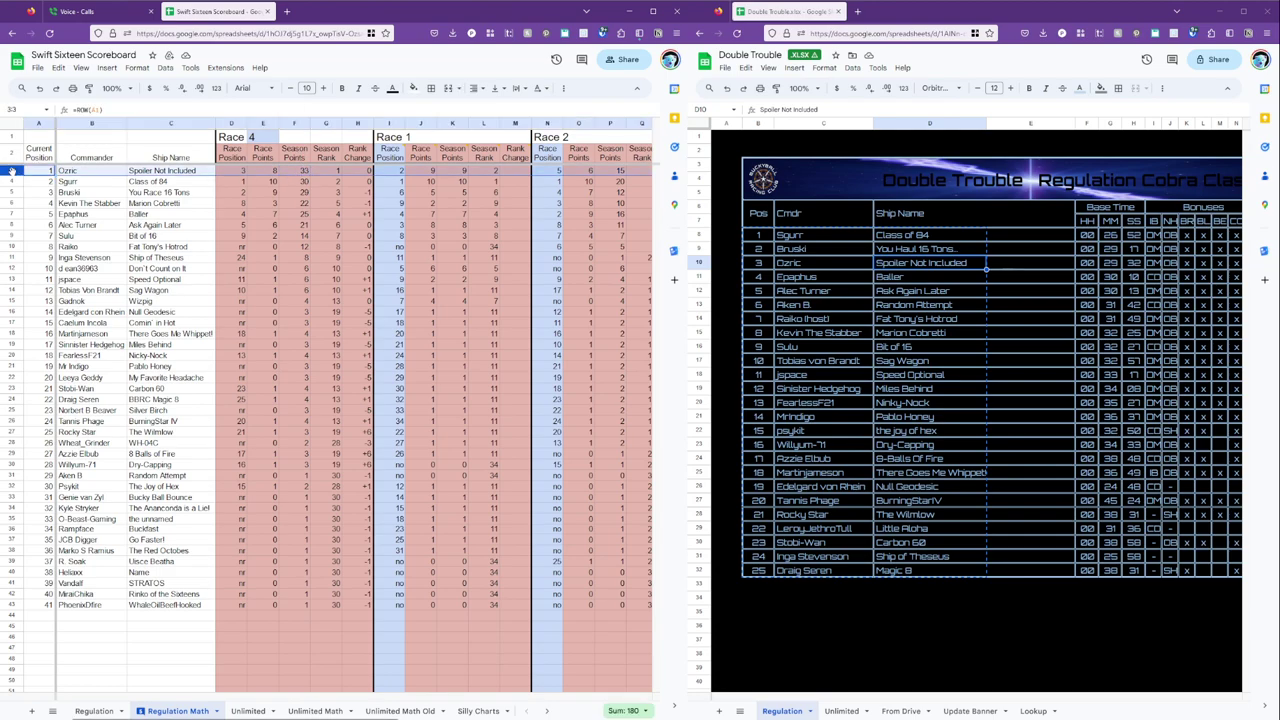
click(336, 174)
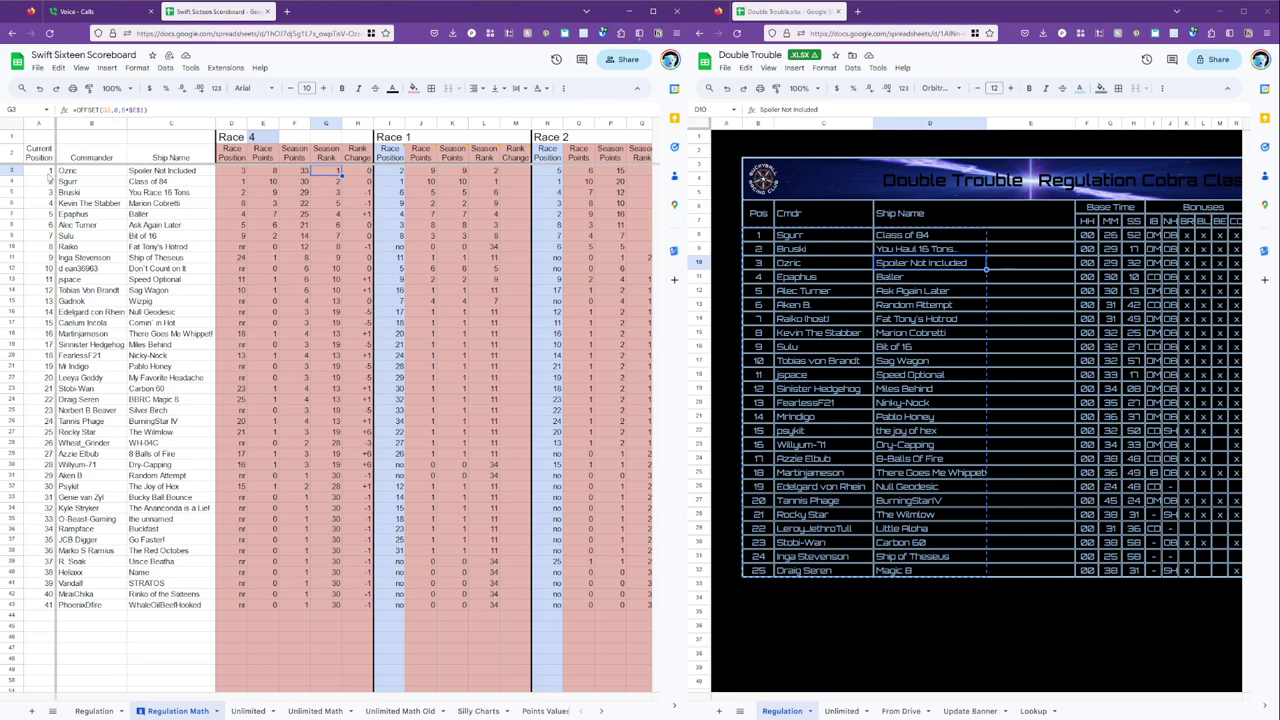
click(42, 171)
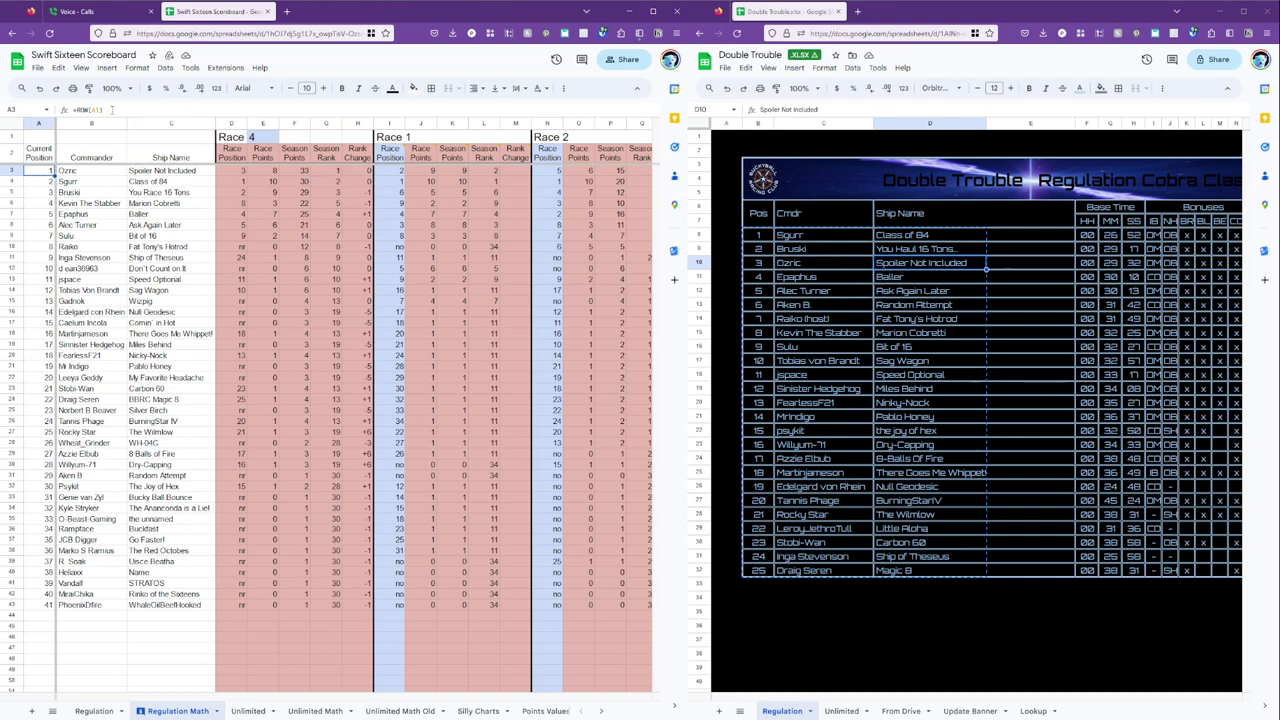
text(=)
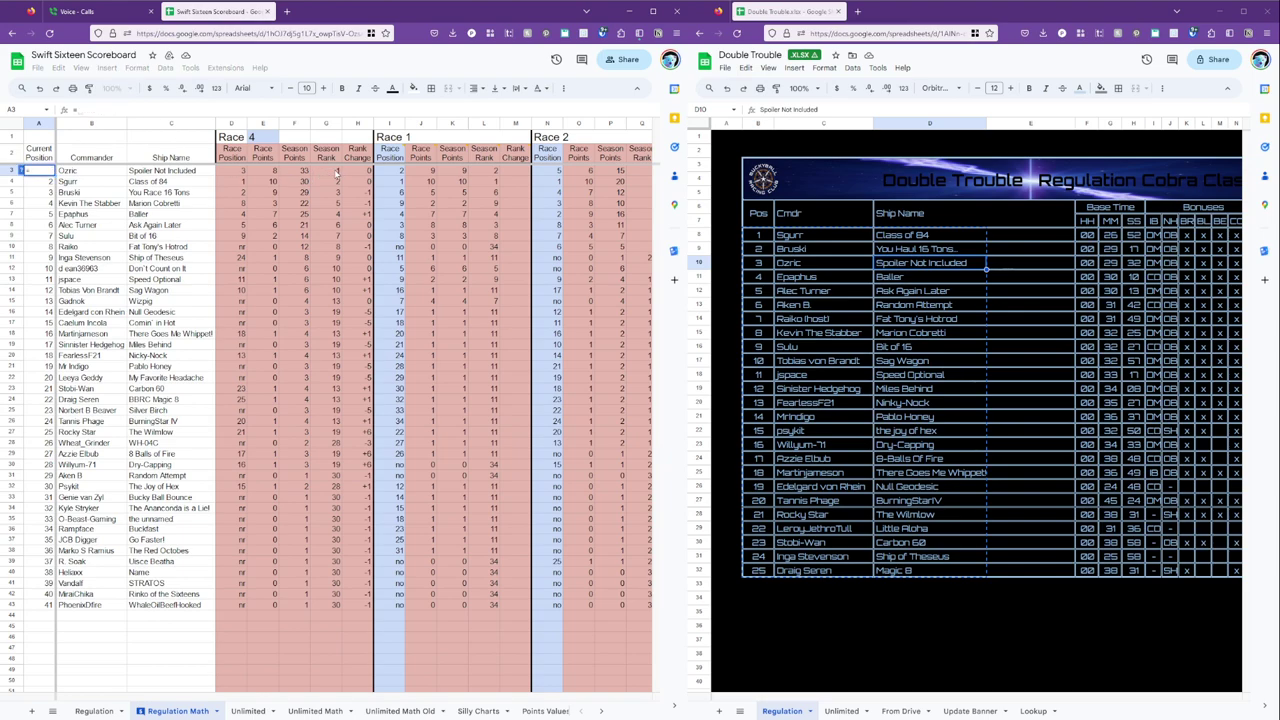
key(Return)
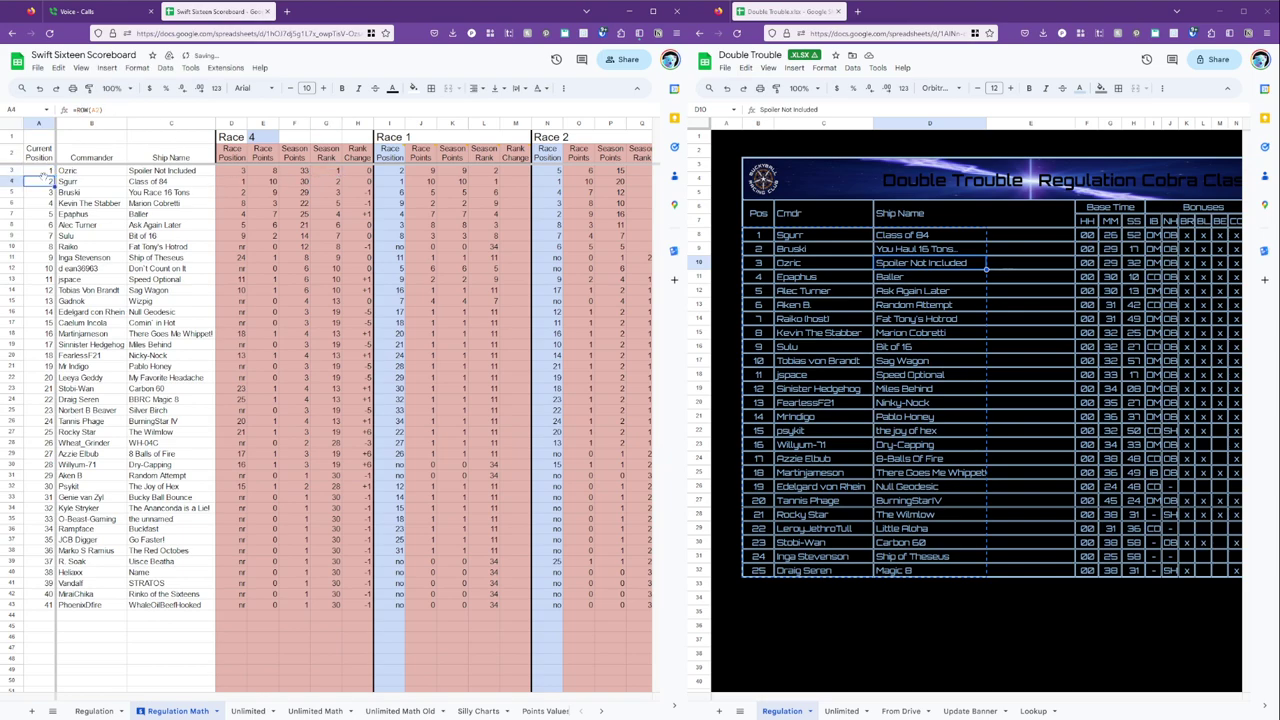
click(45, 171)
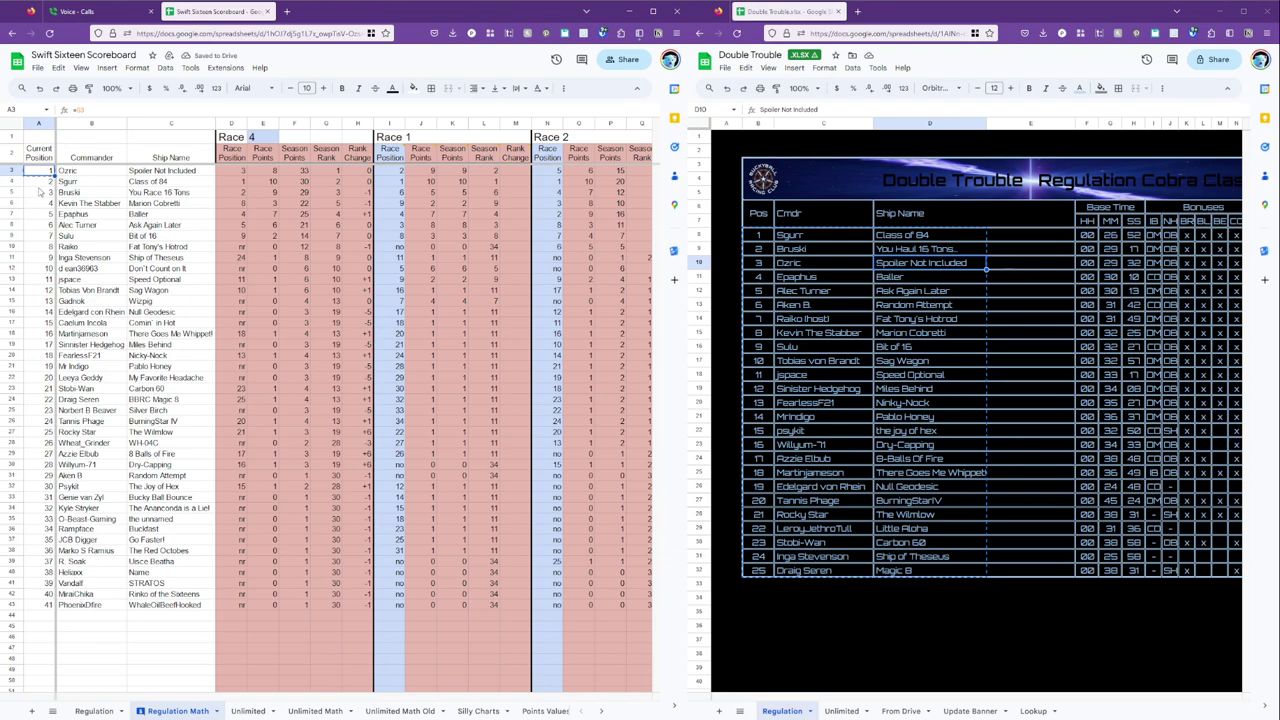
Fill the current-position rank formula down rows 4–43 with Ctrl+D.
click(42, 184)
shift+click(42, 605)
key(ctrl+d)
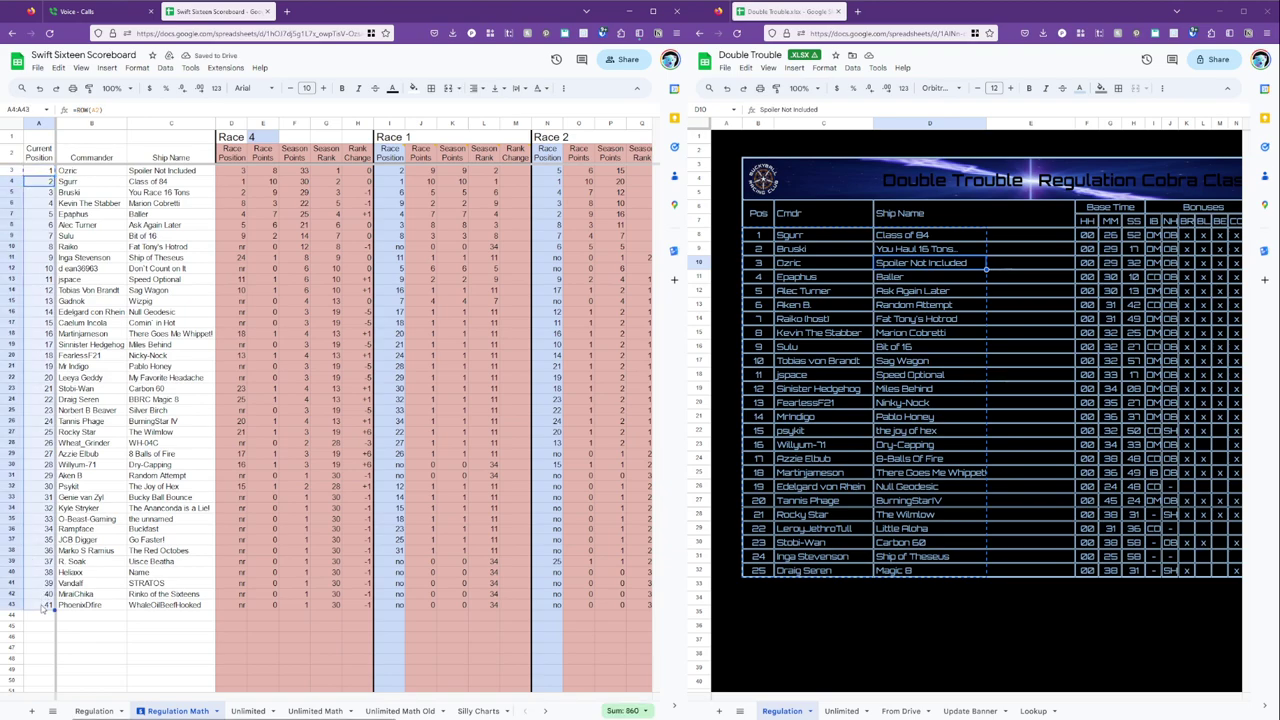
click(90, 456)
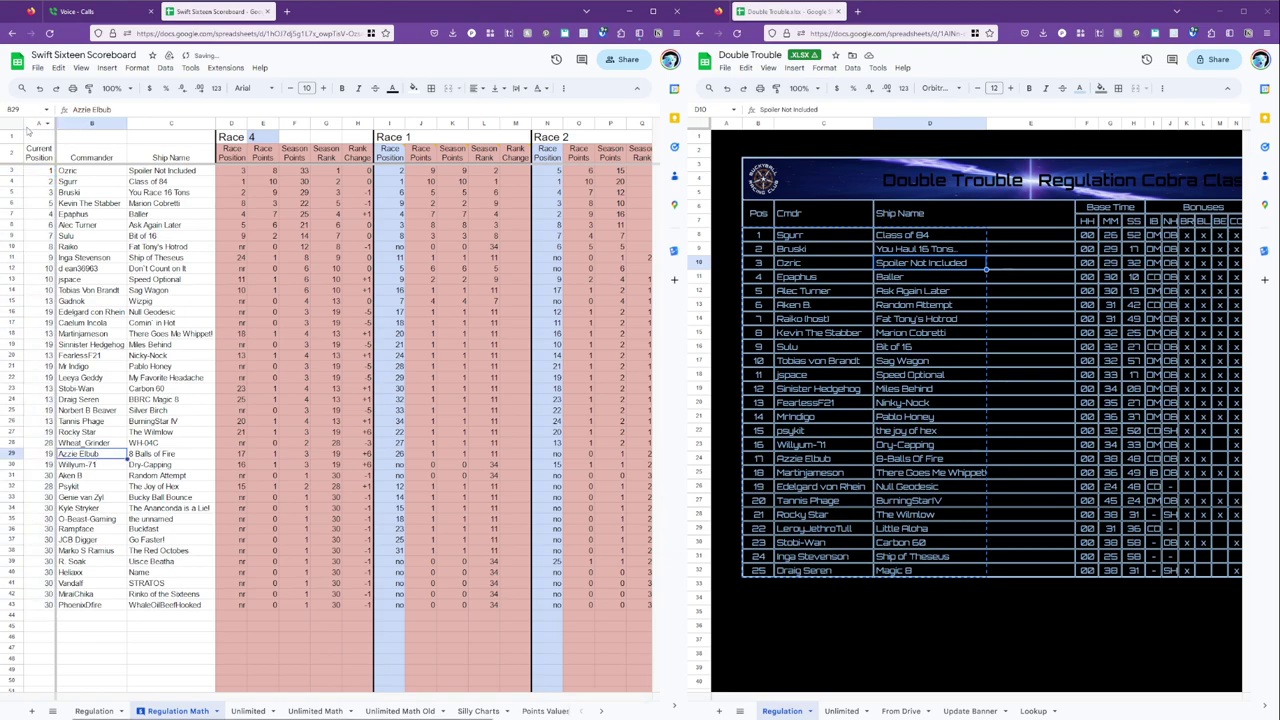
Check the VLOOKUP results along row 33 and down the Race 4 position column.
click(12, 171)
shift+click(12, 605)
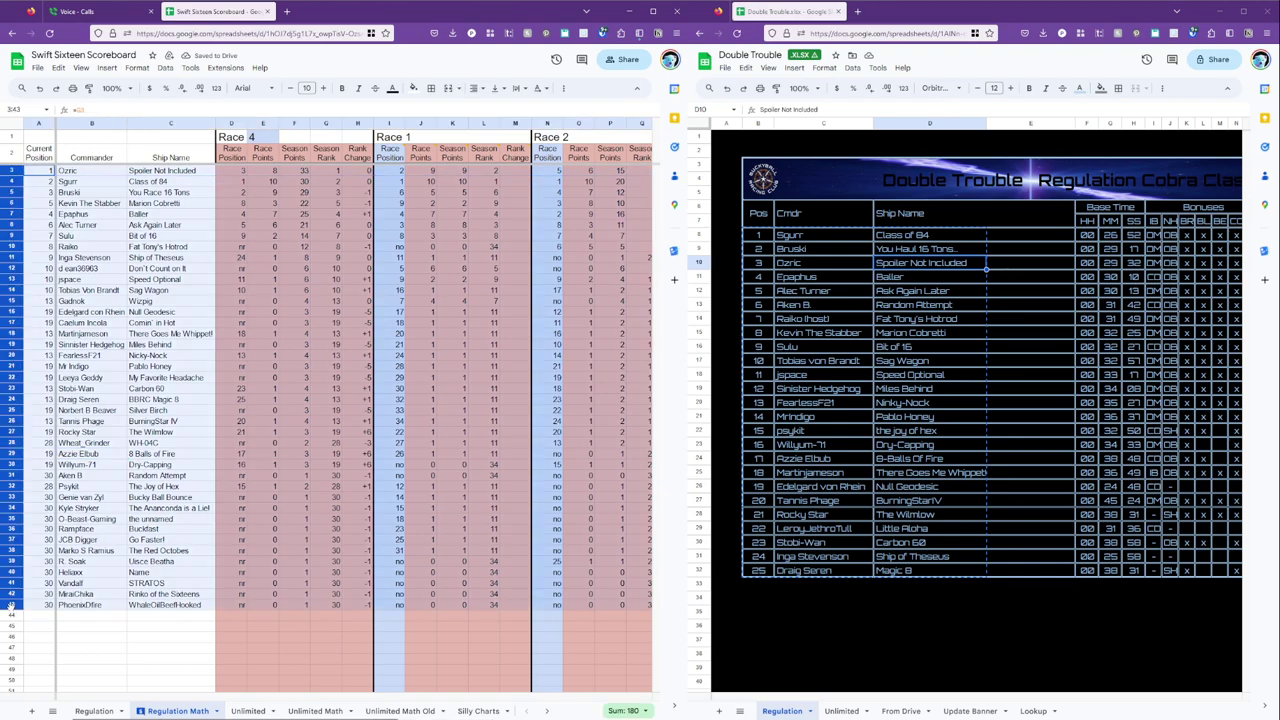
click(431, 500)
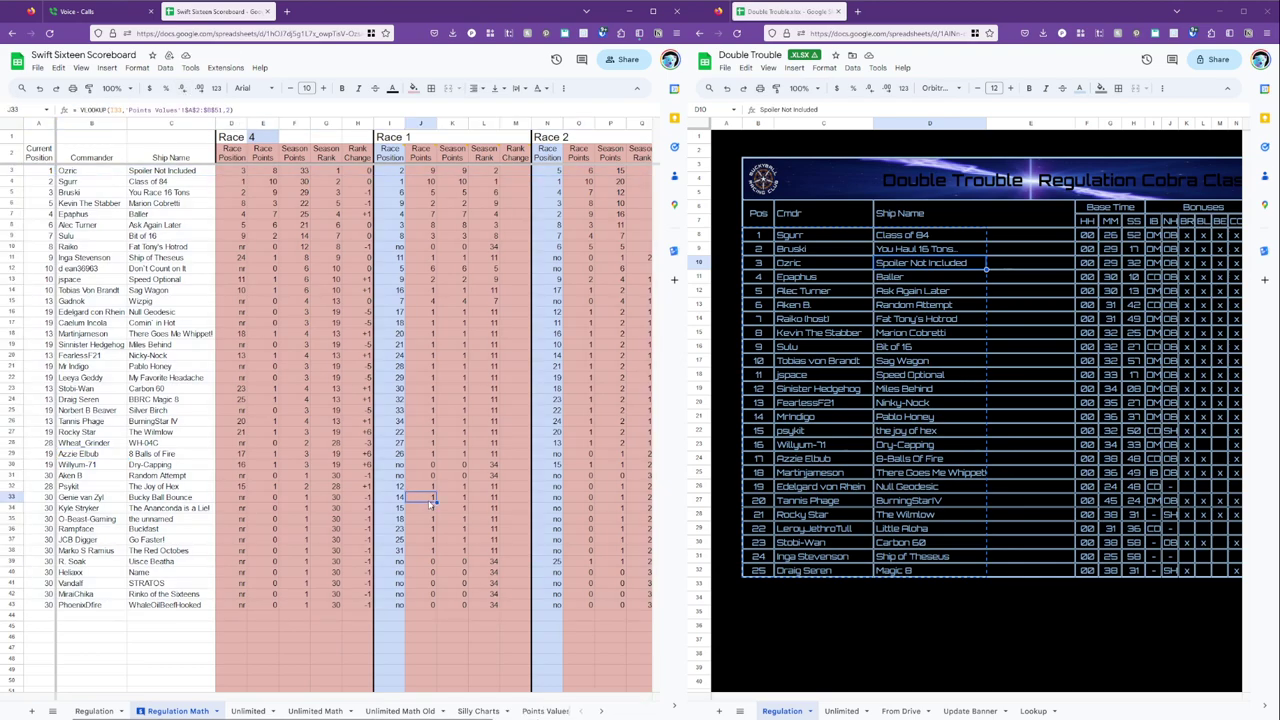
key(Right)
key(Right)
key(Right)
key(Right)
key(Right)
key(Right)
key(Right)
key(Right)
key(Right)
key(Right)
key(Right)
key(Right)
key(Right)
key(Right)
key(Right)
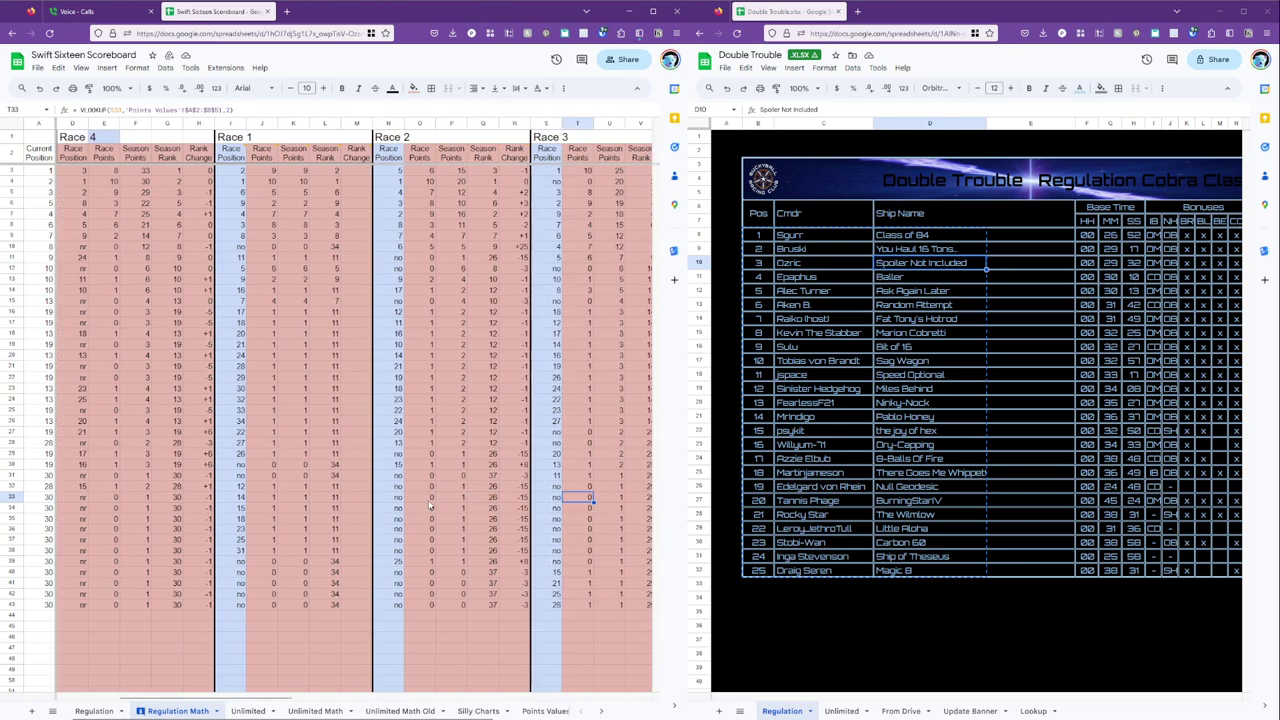
key(Right)
key(Right)
key(Right)
key(Right)
key(Right)
key(Right)
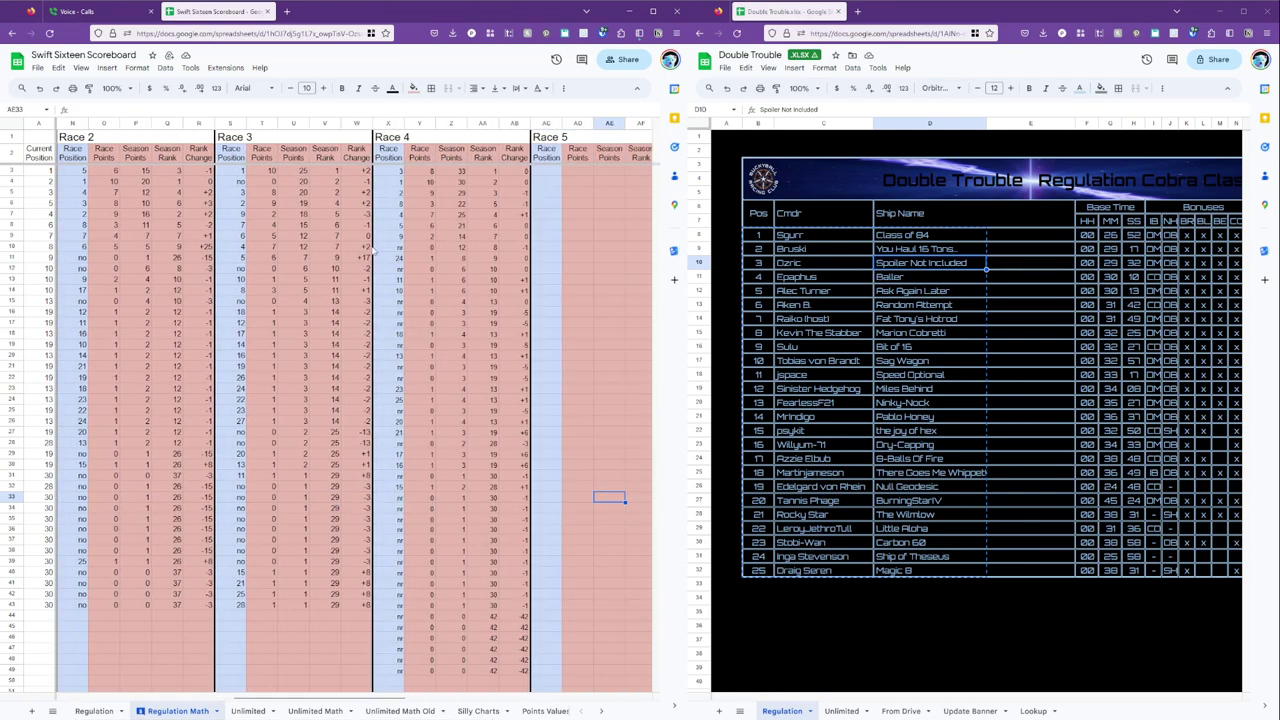
click(388, 172)
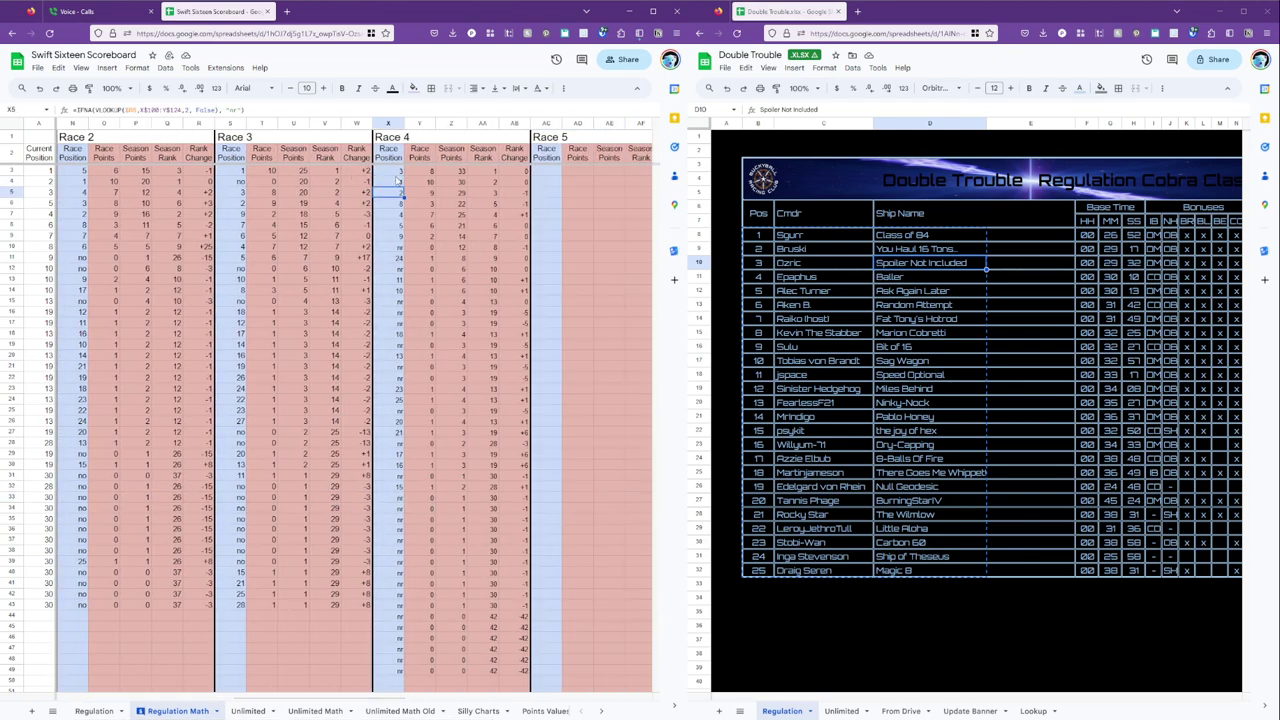
click(397, 214)
click(397, 226)
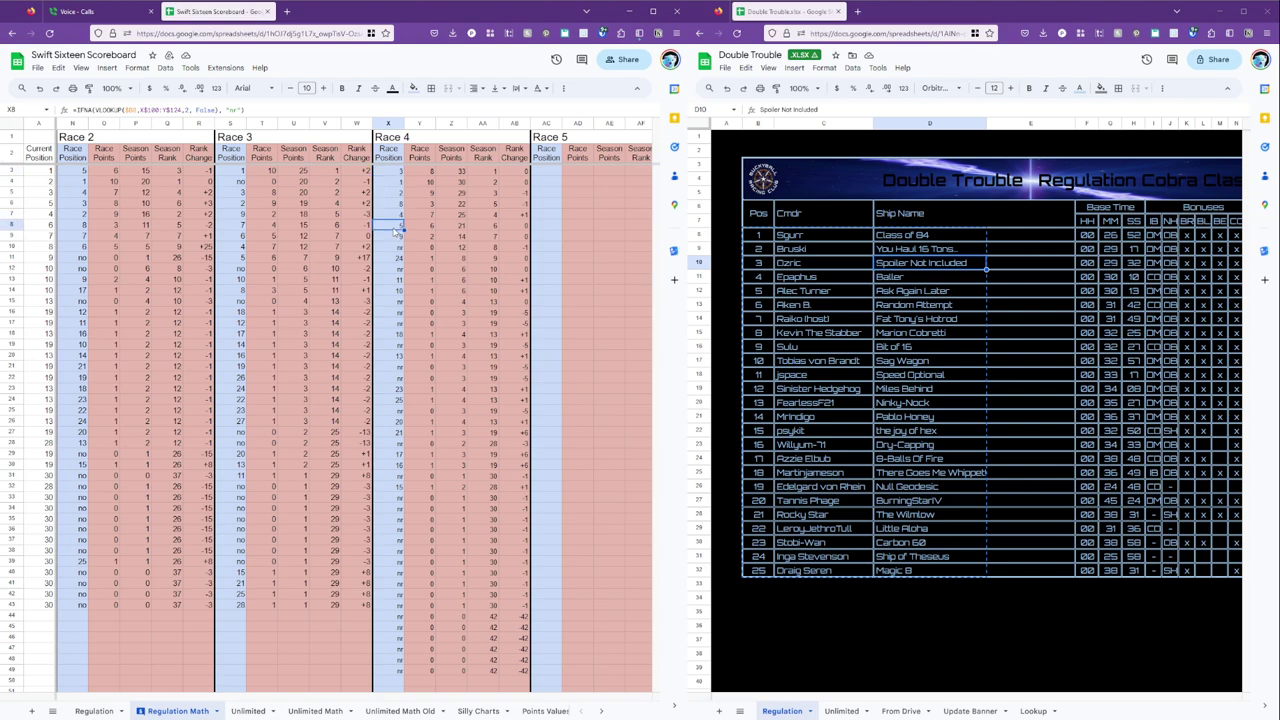
scroll(490, 305, down, 4)
scroll(415, 424, up, 4)
scroll(422, 432, down, 6)
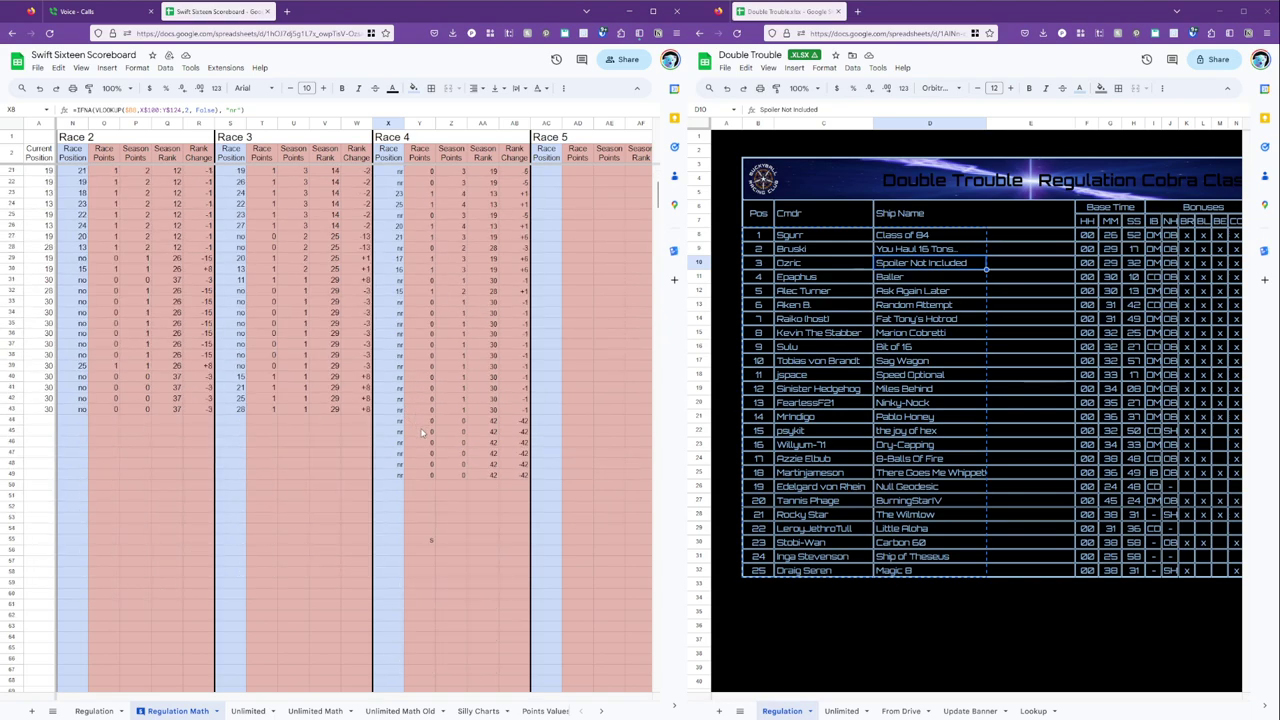
Enter the new commander's name in X51 below the Race 4 column.
click(386, 495)
text(Aken)
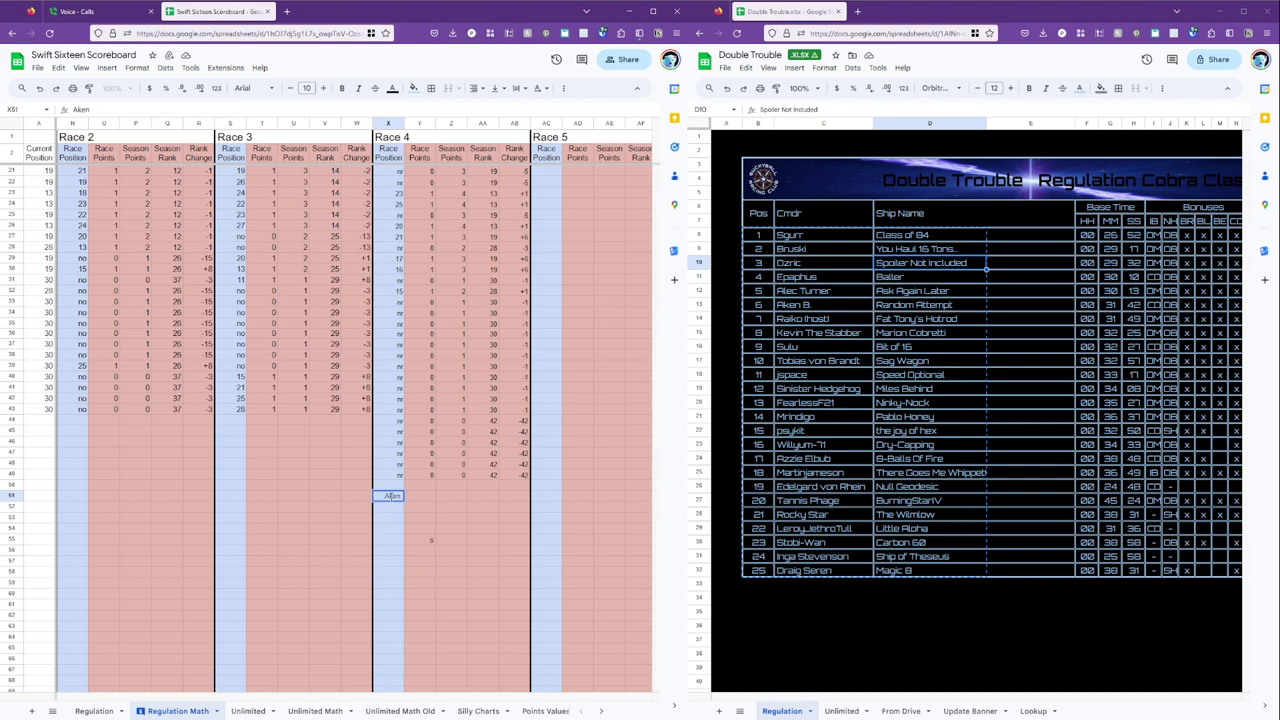
key(Return)
Trim the '(host)' tag from the racer's name in X106.
scroll(431, 516, down, 5)
scroll(431, 516, down, 5)
click(390, 431)
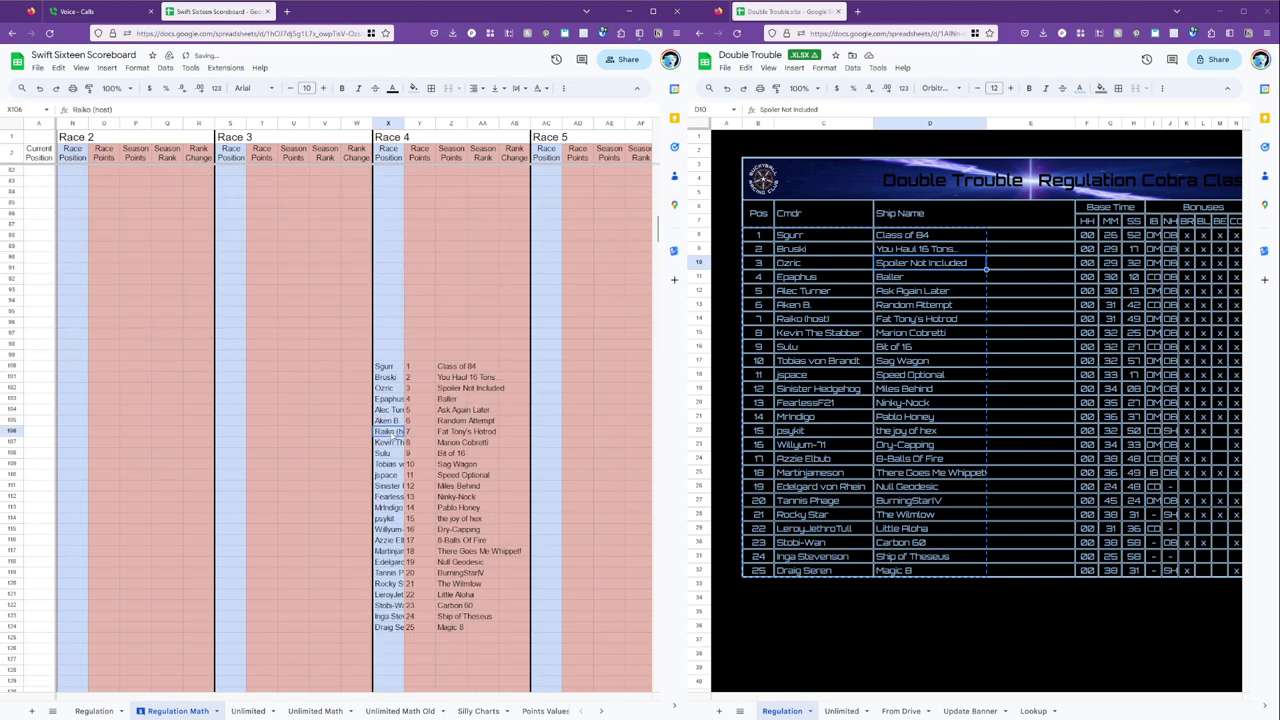
key(BackSpace)
key(BackSpace)
key(BackSpace)
key(Return)
Type the new commander's name into Commander cell B44 below the existing roster.
scroll(392, 437, up, 15)
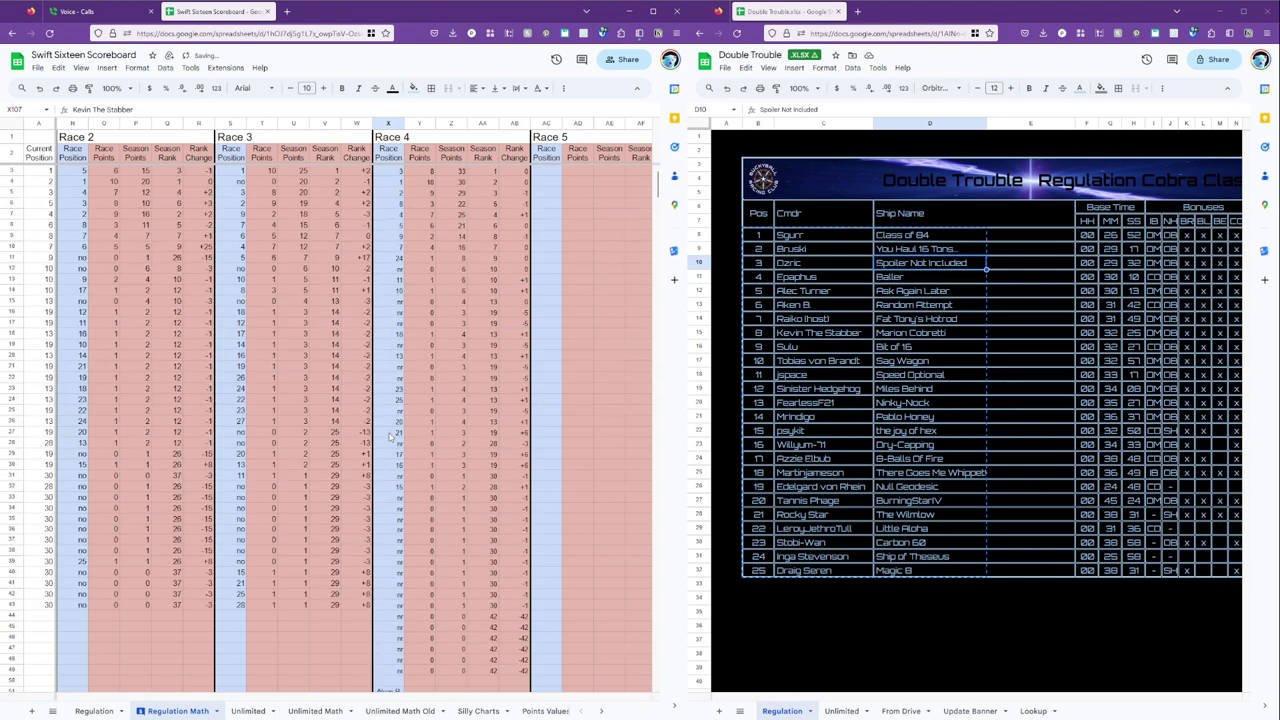
scroll(400, 258, down, 6)
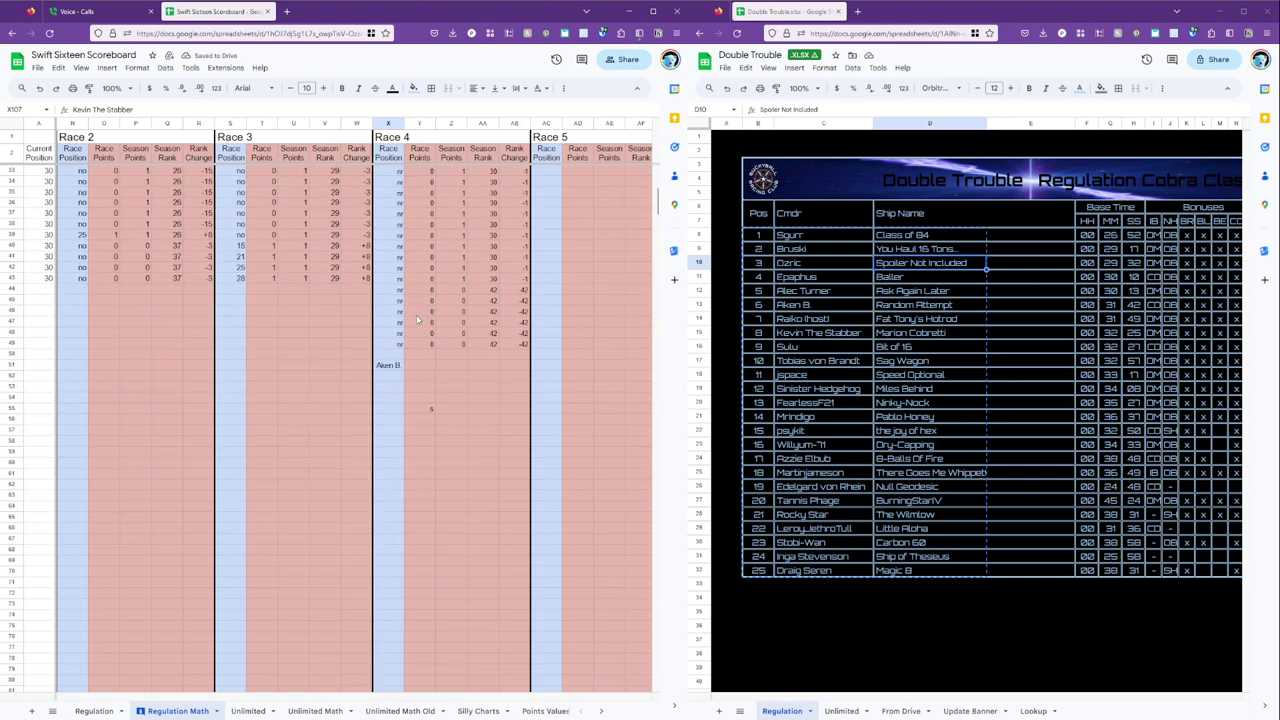
click(397, 357)
key(Left)
key(Left)
key(Left)
key(Left)
key(Left)
key(Left)
key(Left)
key(Left)
key(Left)
key(Left)
key(Left)
key(Left)
key(Left)
key(Left)
key(Left)
key(Left)
key(Left)
key(Left)
key(Left)
key(Left)
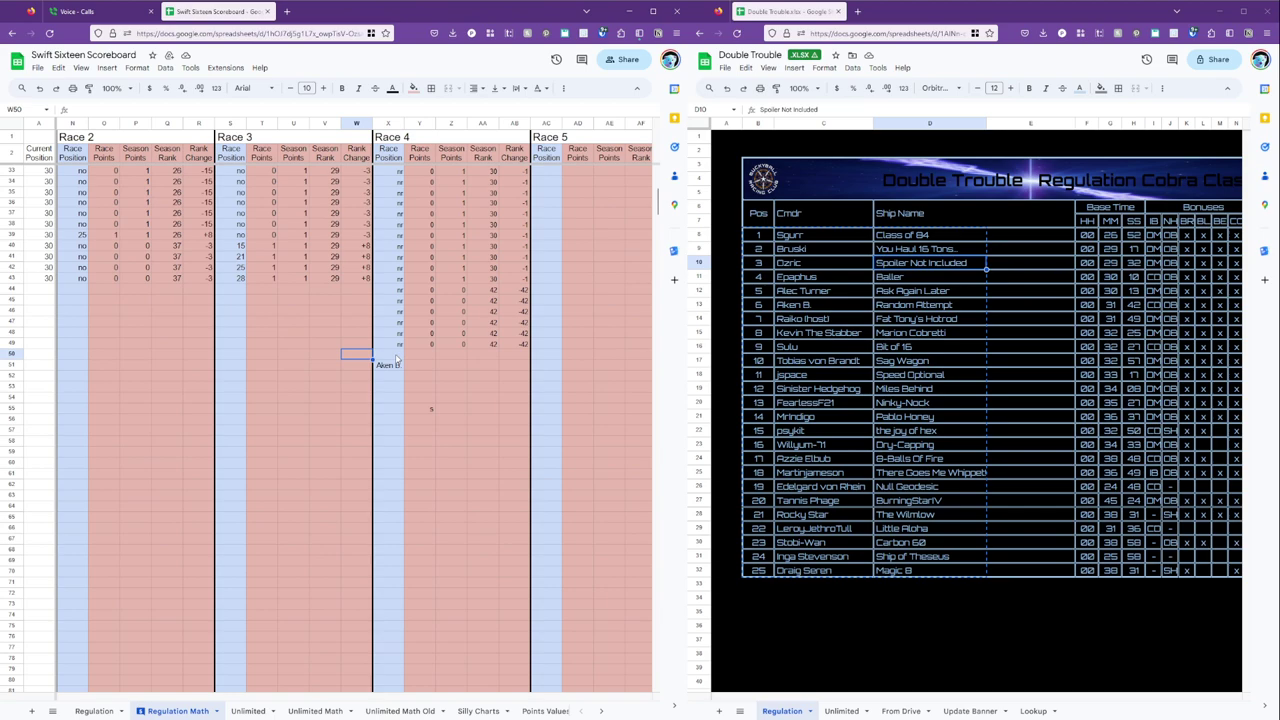
key(Right)
key(Right)
key(Right)
key(Right)
key(Right)
key(Right)
key(Right)
key(Right)
key(Right)
key(Right)
key(Right)
key(Right)
key(Right)
key(Right)
key(Right)
key(Right)
key(Right)
key(Right)
key(Right)
key(Right)
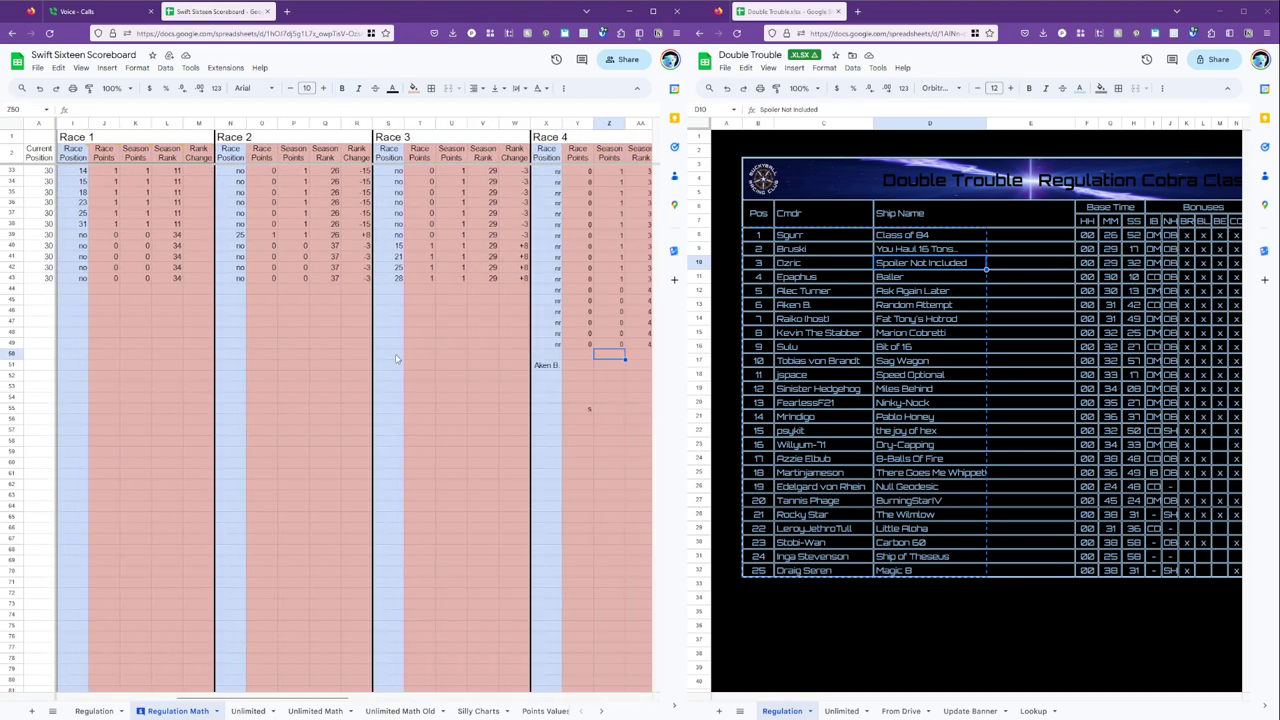
key(Left)
key(Up)
key(Up)
key(Up)
key(Up)
key(Left)
key(Up)
key(Up)
key(Left)
key(Left)
key(Left)
key(Left)
key(Left)
key(Left)
key(Left)
key(Left)
key(Left)
key(Left)
key(Left)
key(Left)
key(Left)
key(Left)
key(Left)
key(Left)
key(Left)
key(Left)
key(Left)
key(Left)
key(Left)
key(Right)
text(Aken)
key(Return)
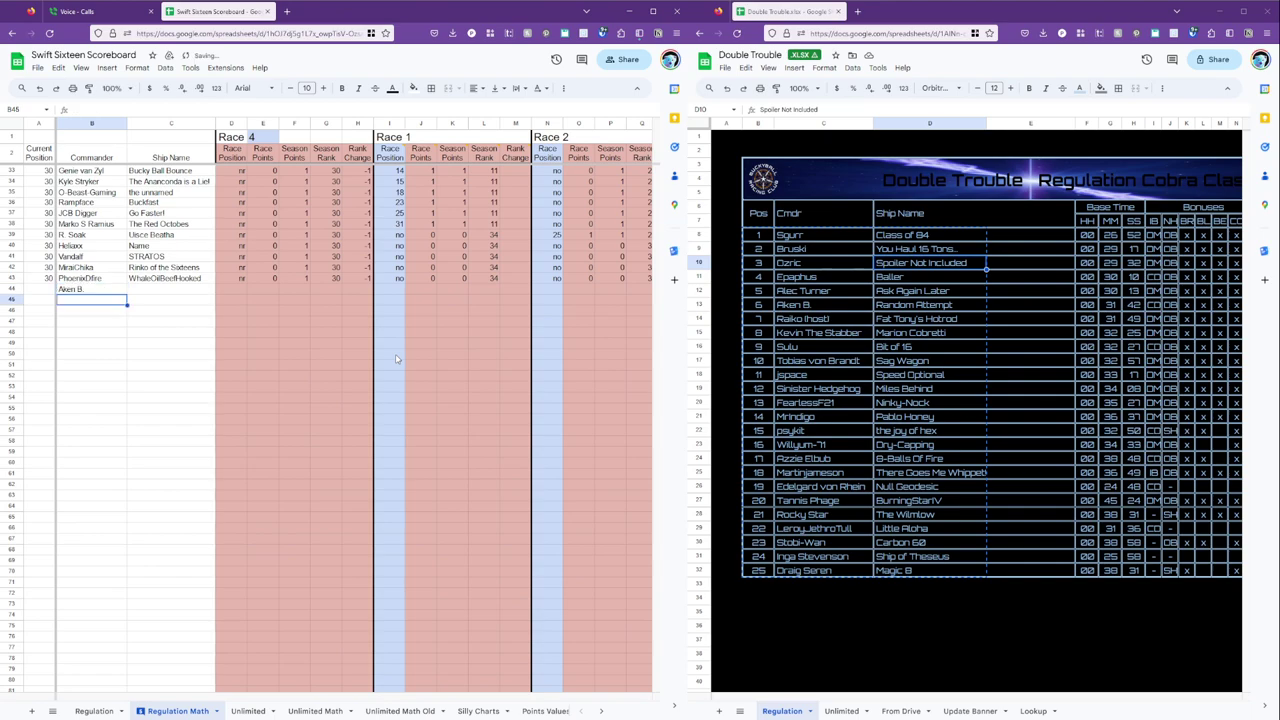
key(Up)
key(Left)
key(Up)
key(Down)
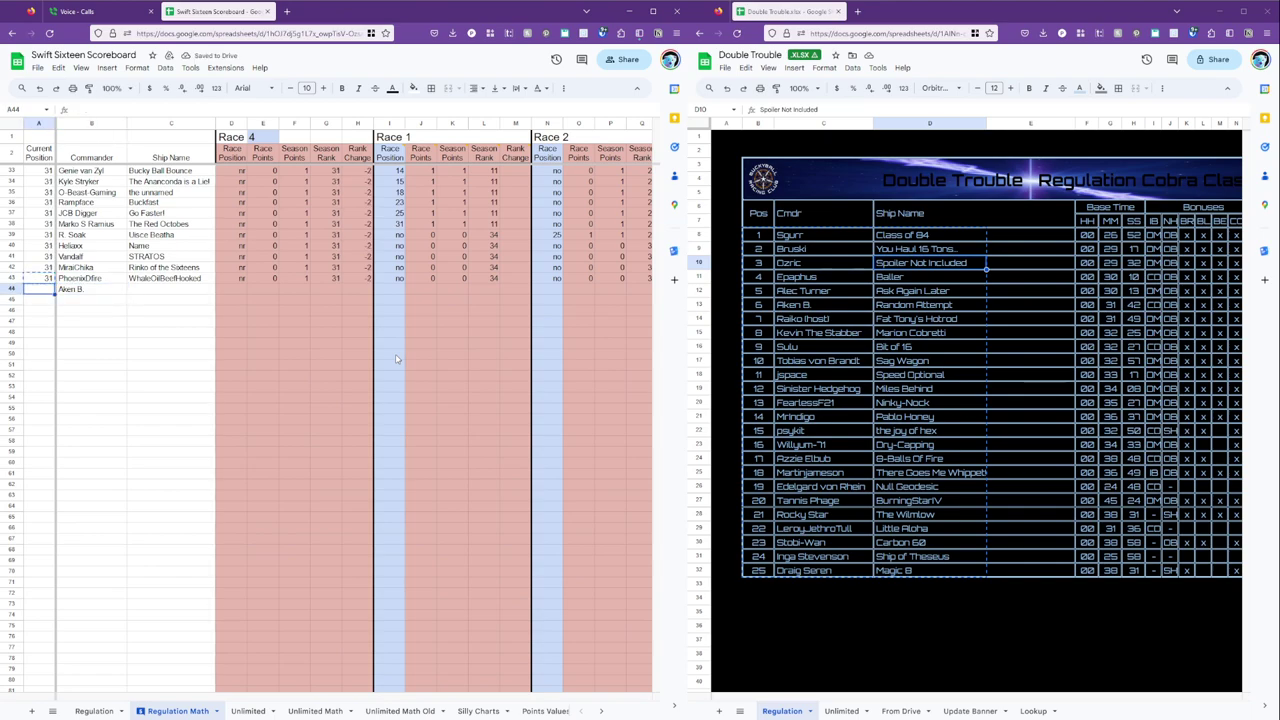
key(shift+Down)
key(shift+Down)
key(shift+Down)
key(shift+Down)
key(shift+Down)
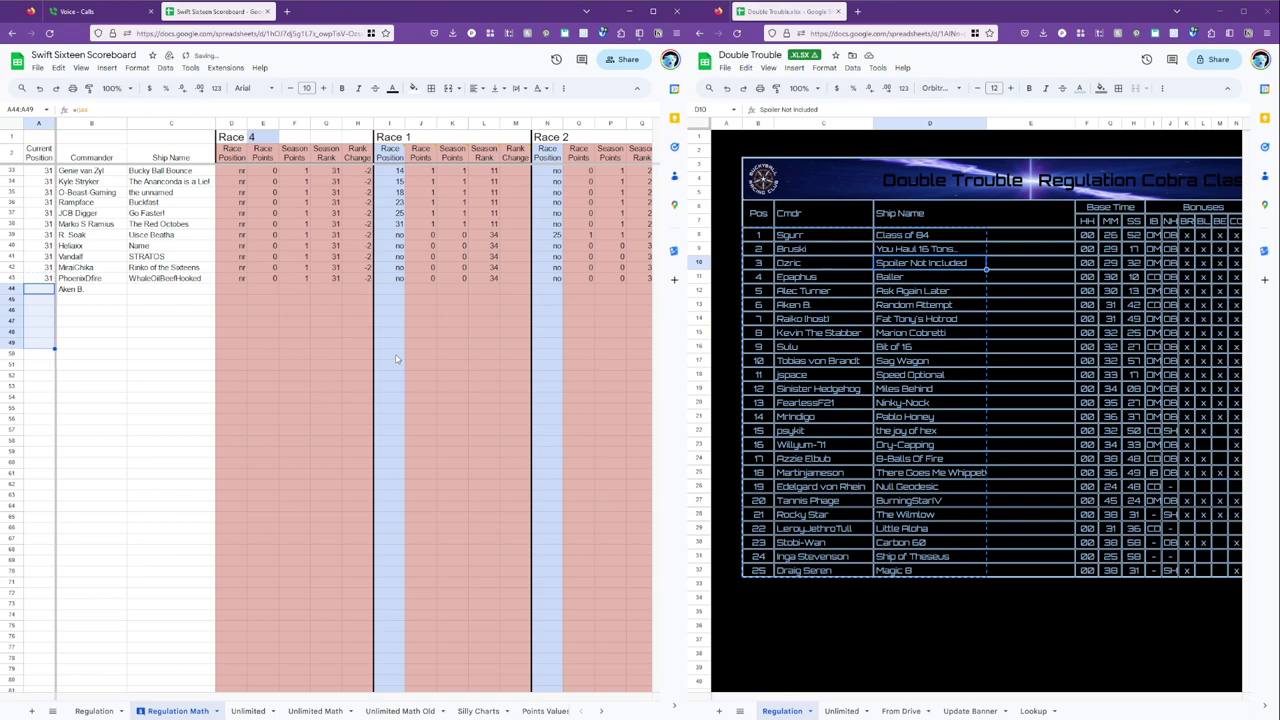
key(Up)
key(Right)
key(Right)
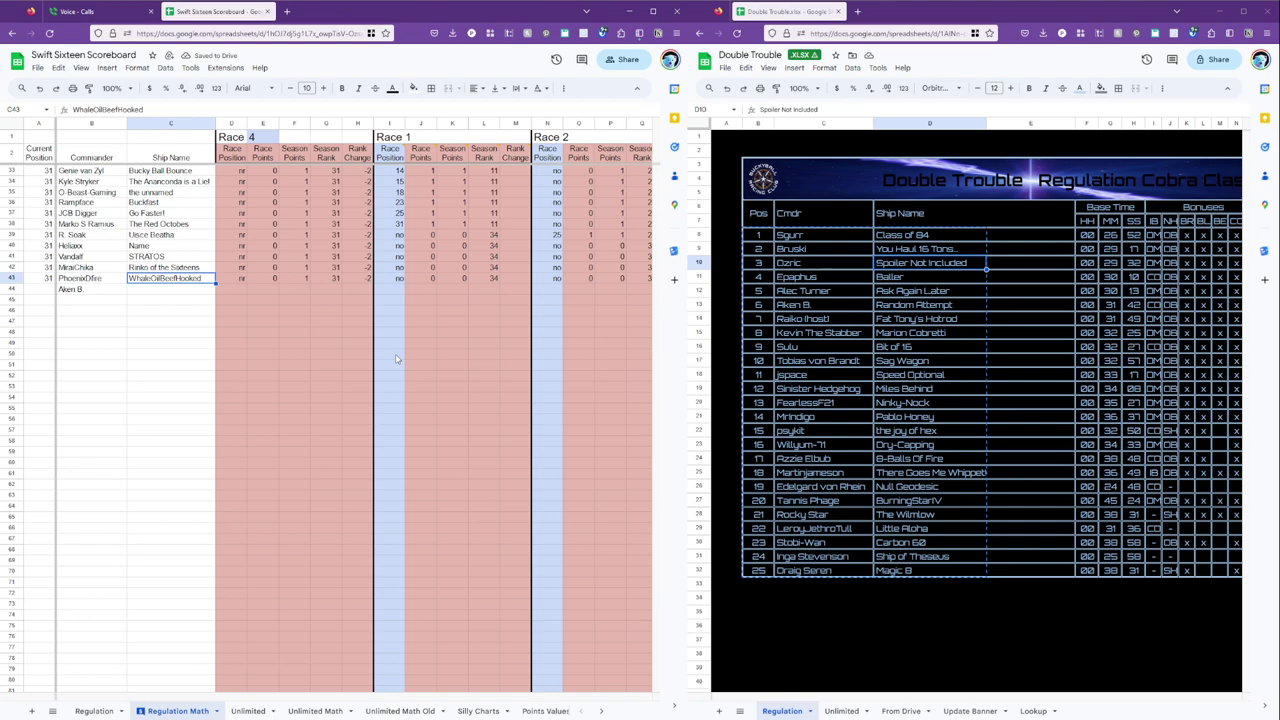
key(Left)
key(Down)
key(Up)
key(Right)
key(Right)
key(Left)
key(Left)
key(Right)
key(Up)
key(Up)
key(Up)
key(Down)
key(Down)
key(Up)
key(Up)
key(Down)
key(Down)
key(Down)
scroll(395, 358, up, 5)
key(Right)
key(Right)
key(Right)
key(Right)
key(Right)
key(Right)
key(Right)
key(Right)
key(Right)
key(Right)
key(Right)
key(Right)
key(Right)
key(Right)
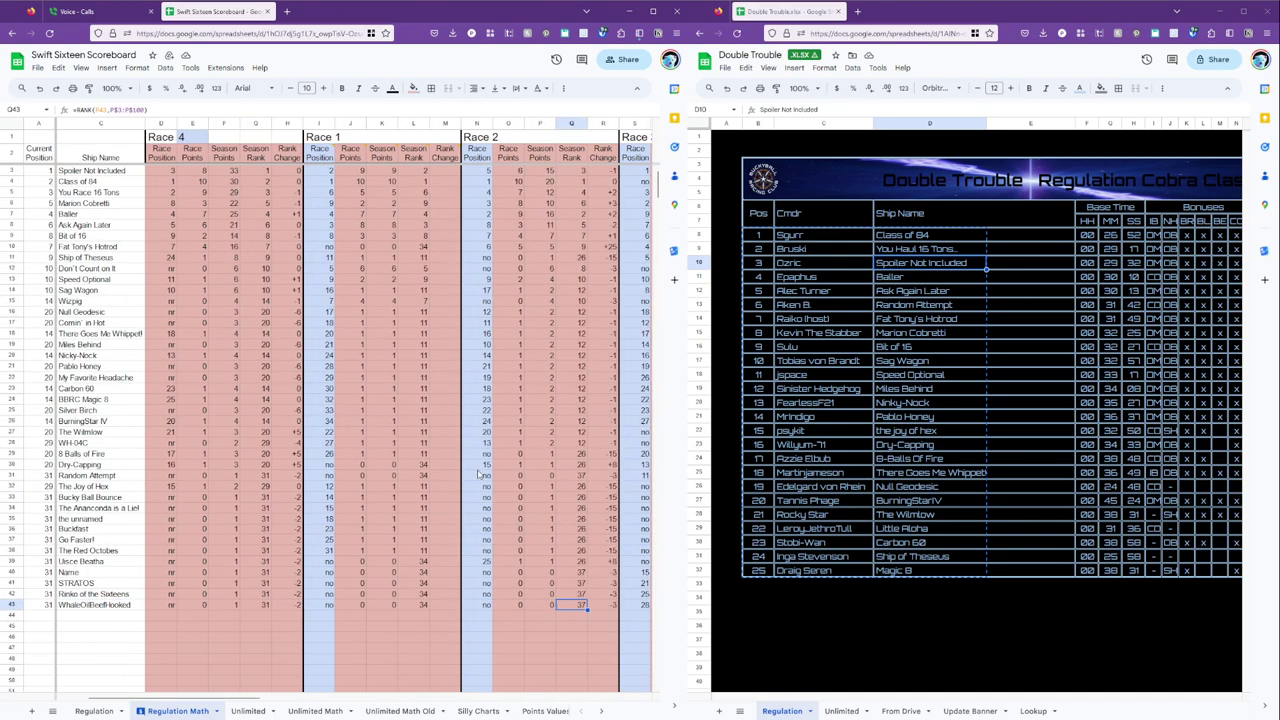
key(Right)
key(Right)
key(Right)
key(Right)
key(Right)
key(Right)
key(Right)
key(Right)
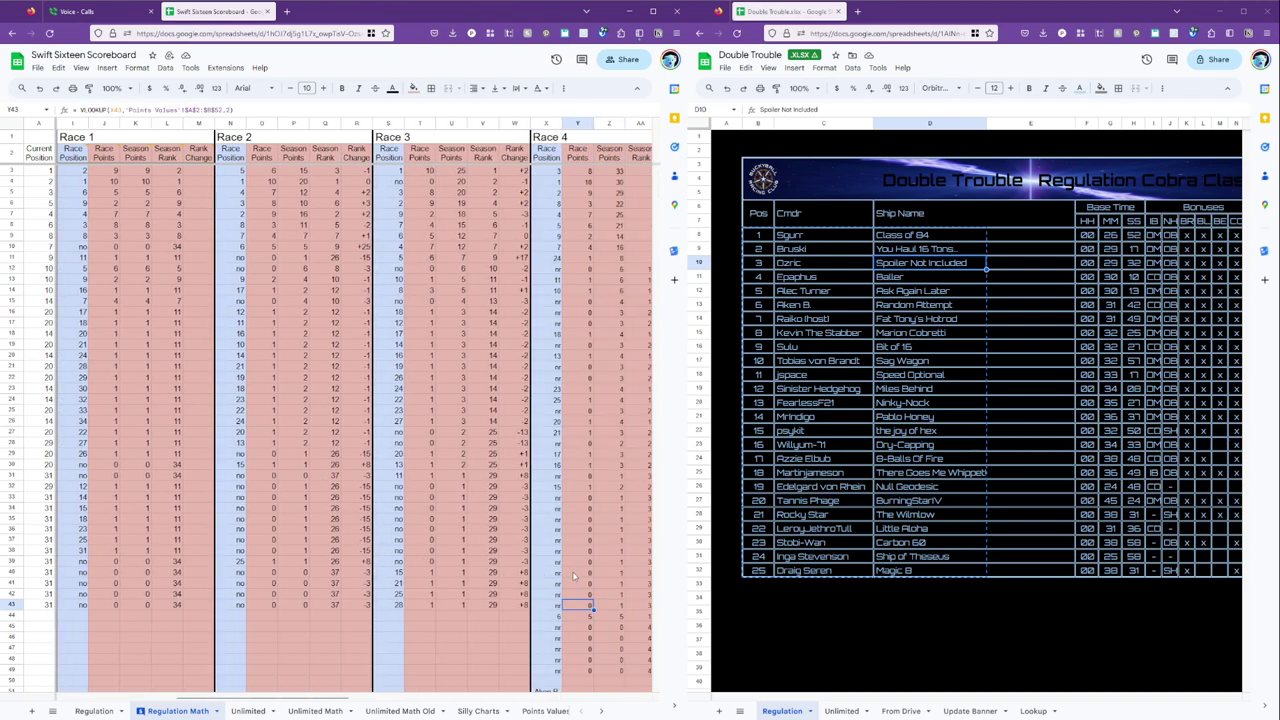
key(Left)
key(Left)
key(Left)
key(Left)
key(Left)
key(Left)
key(Left)
key(Left)
key(Left)
key(Left)
key(Left)
key(Left)
key(Left)
key(Left)
key(Left)
key(Left)
key(Left)
key(Left)
key(Left)
key(Left)
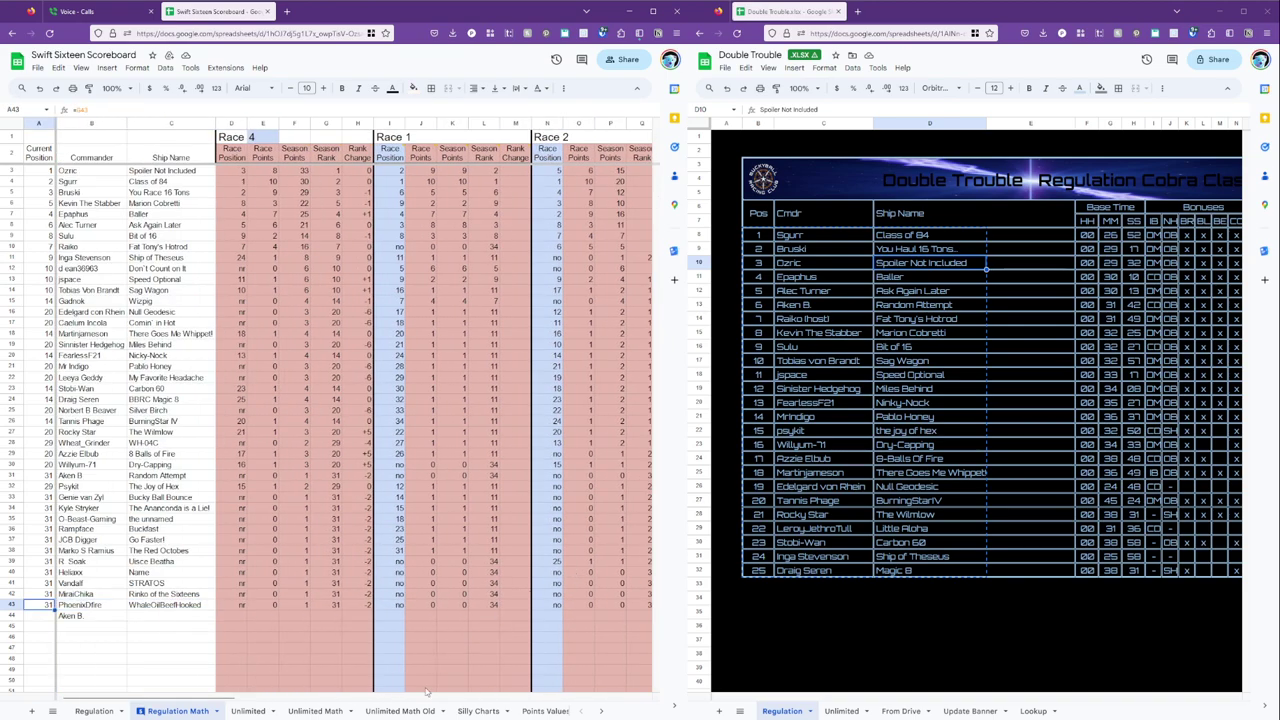
click(337, 711)
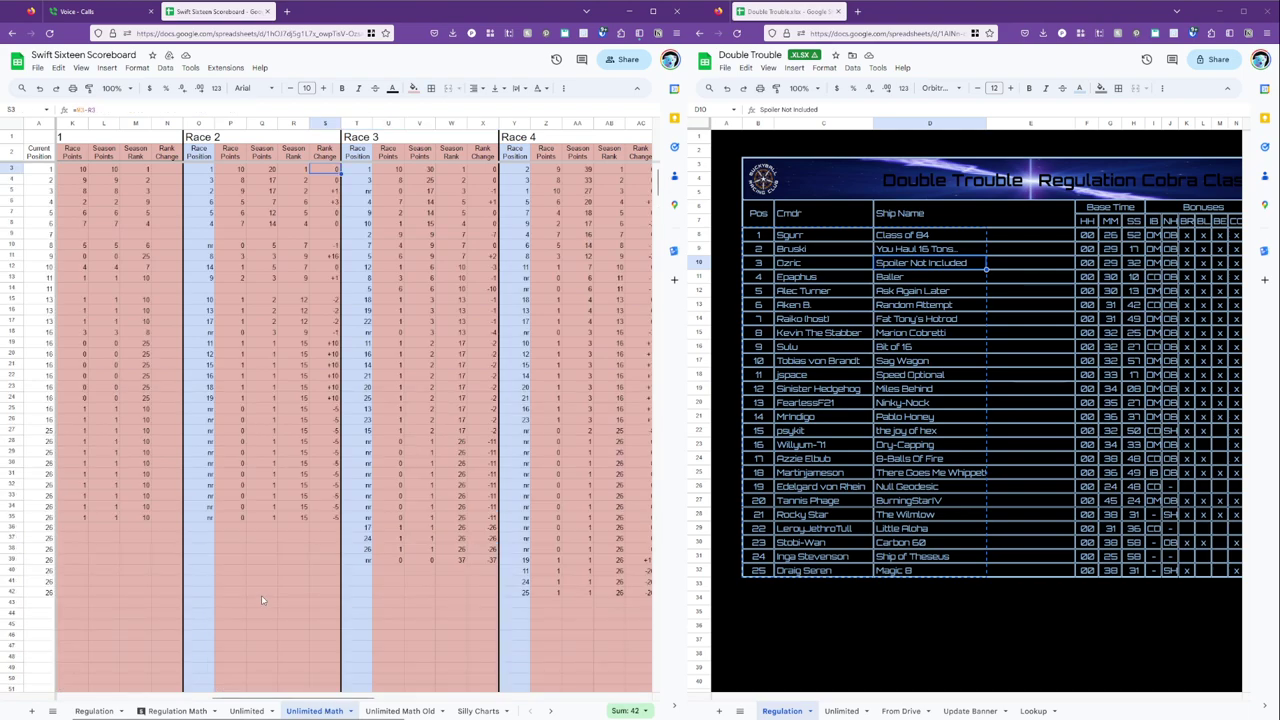
scroll(280, 561, left, 5)
click(192, 173)
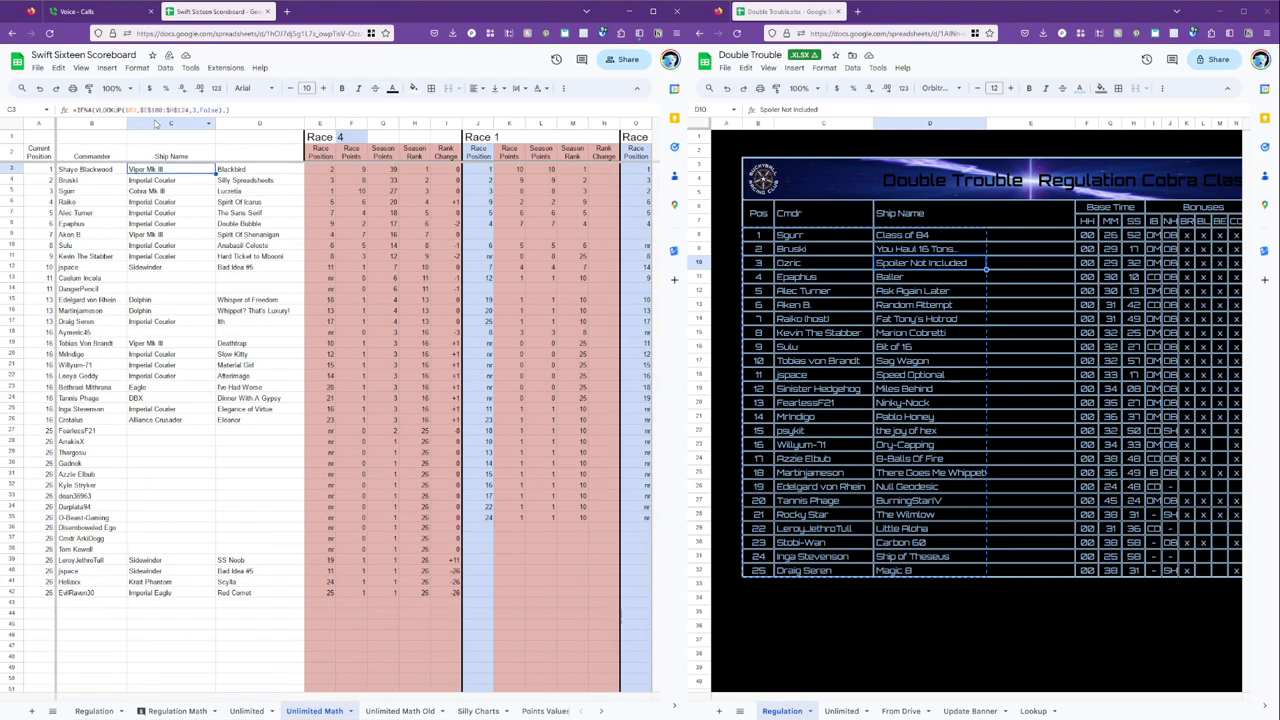
click(116, 172)
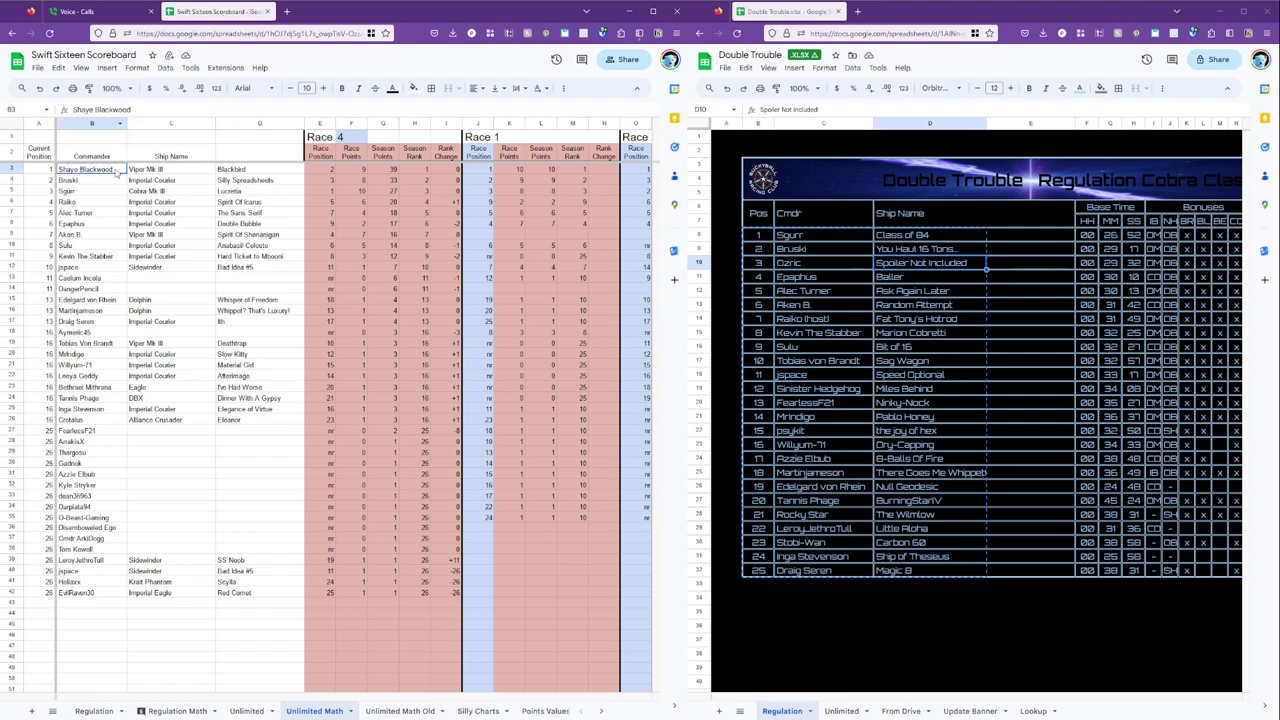
click(141, 711)
click(162, 172)
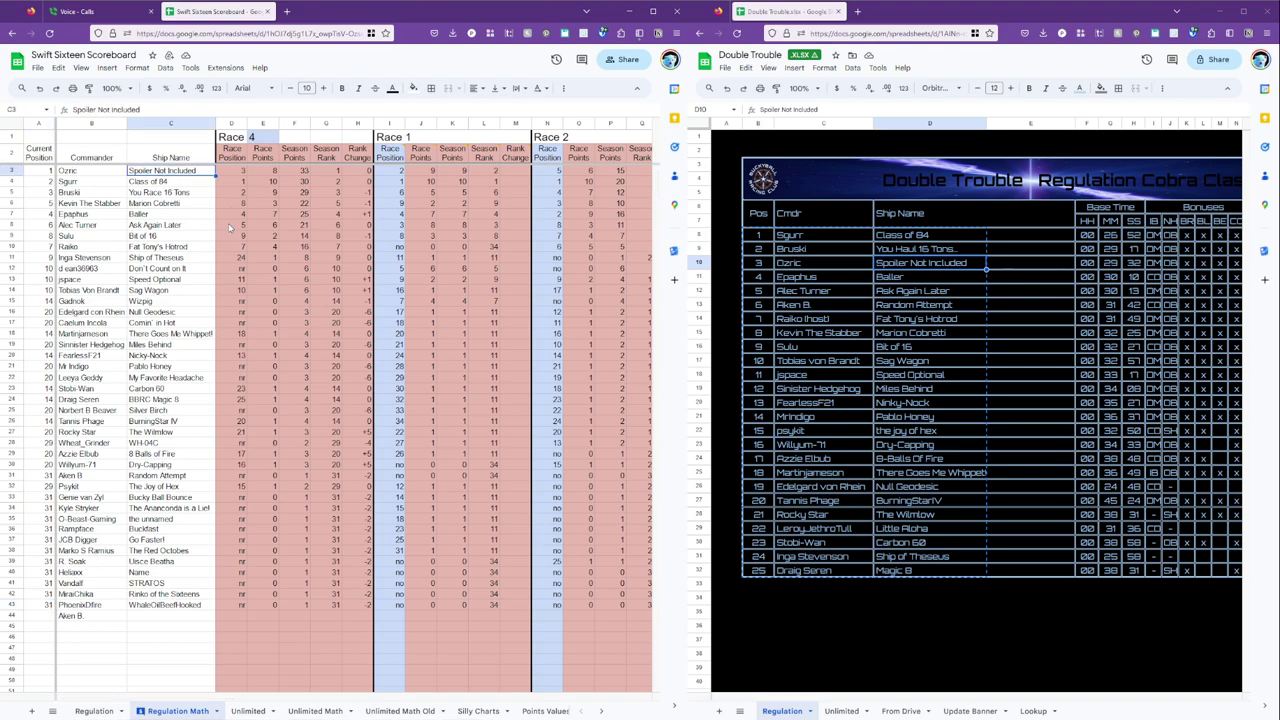
key(ctrl+a)
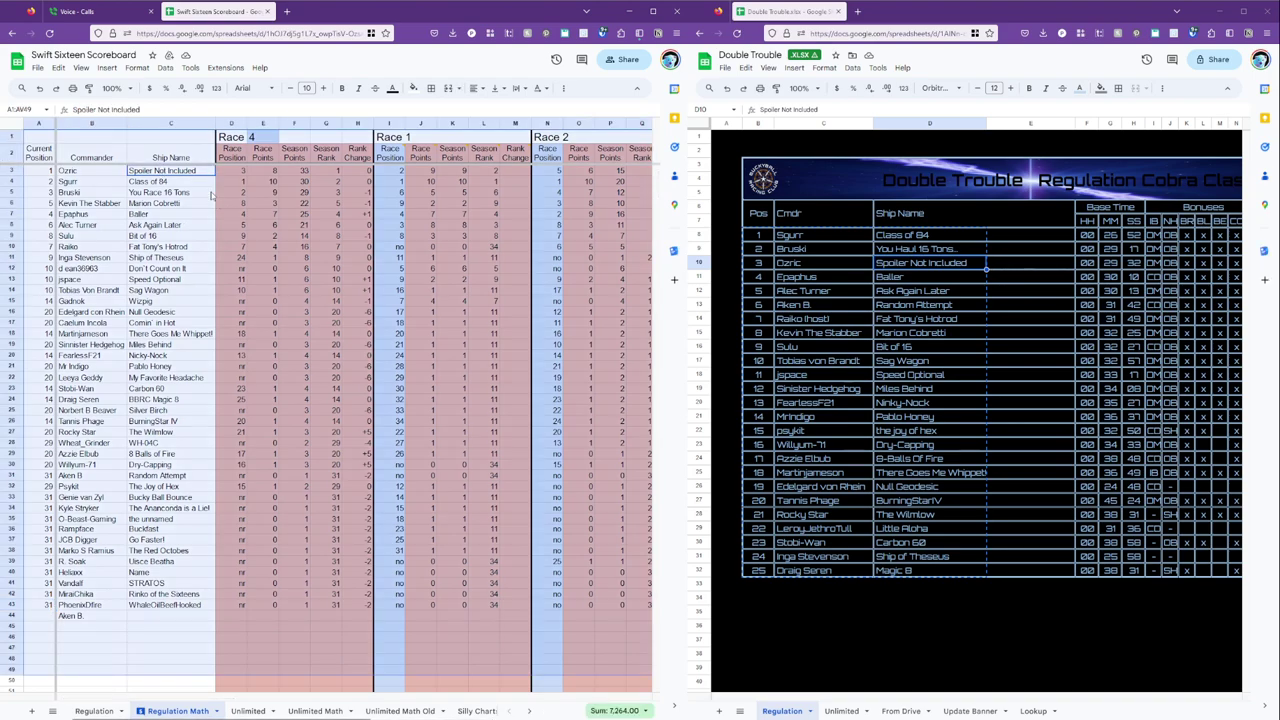
click(209, 175)
double_click(209, 173)
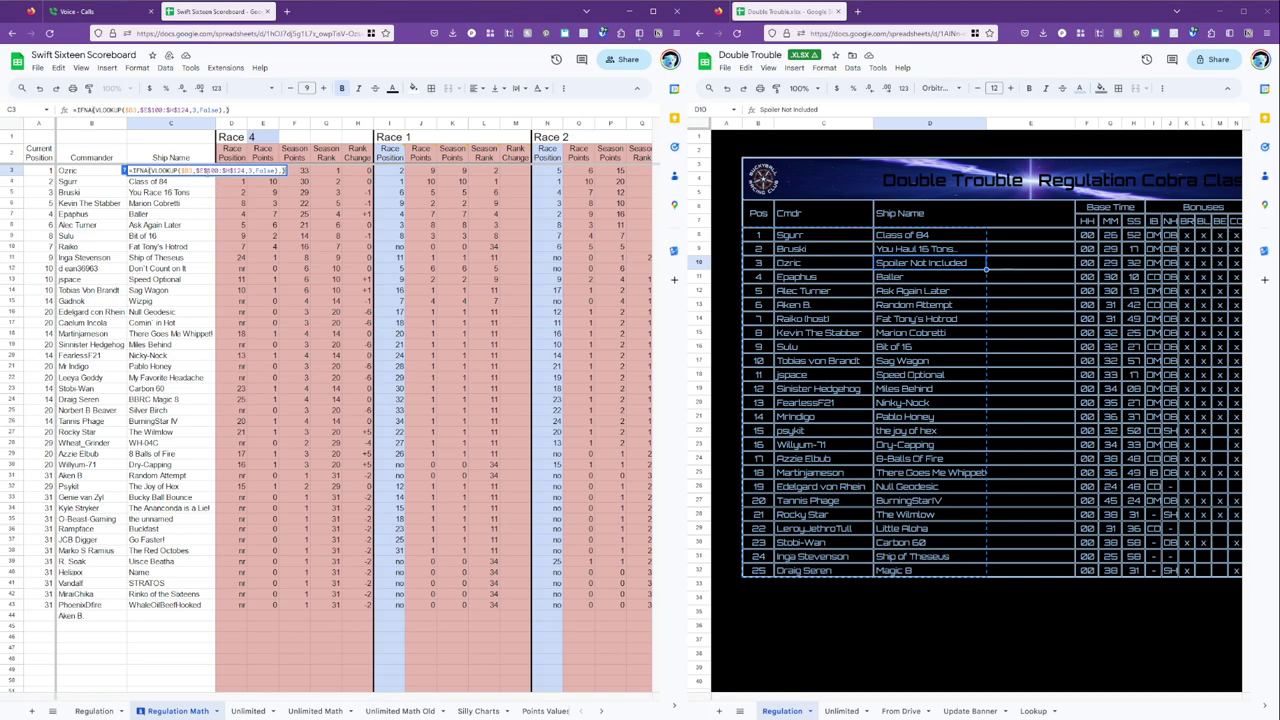
key(Return)
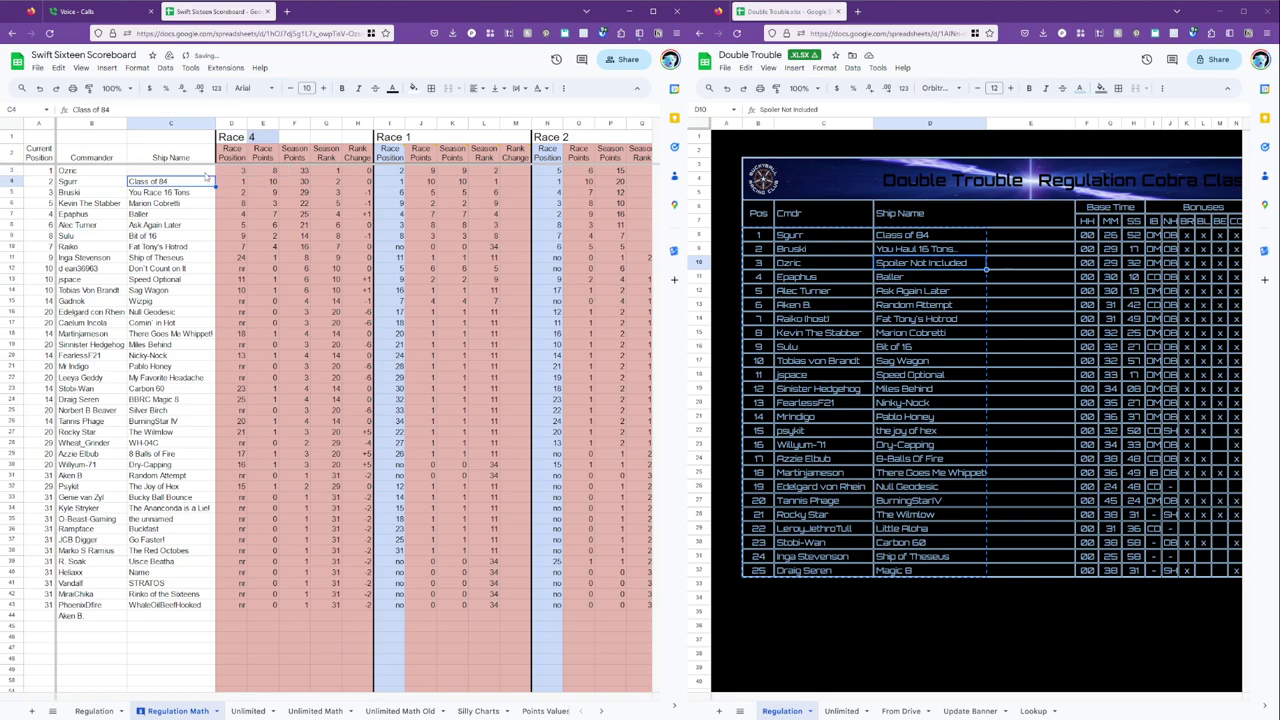
scroll(240, 254, down, 20)
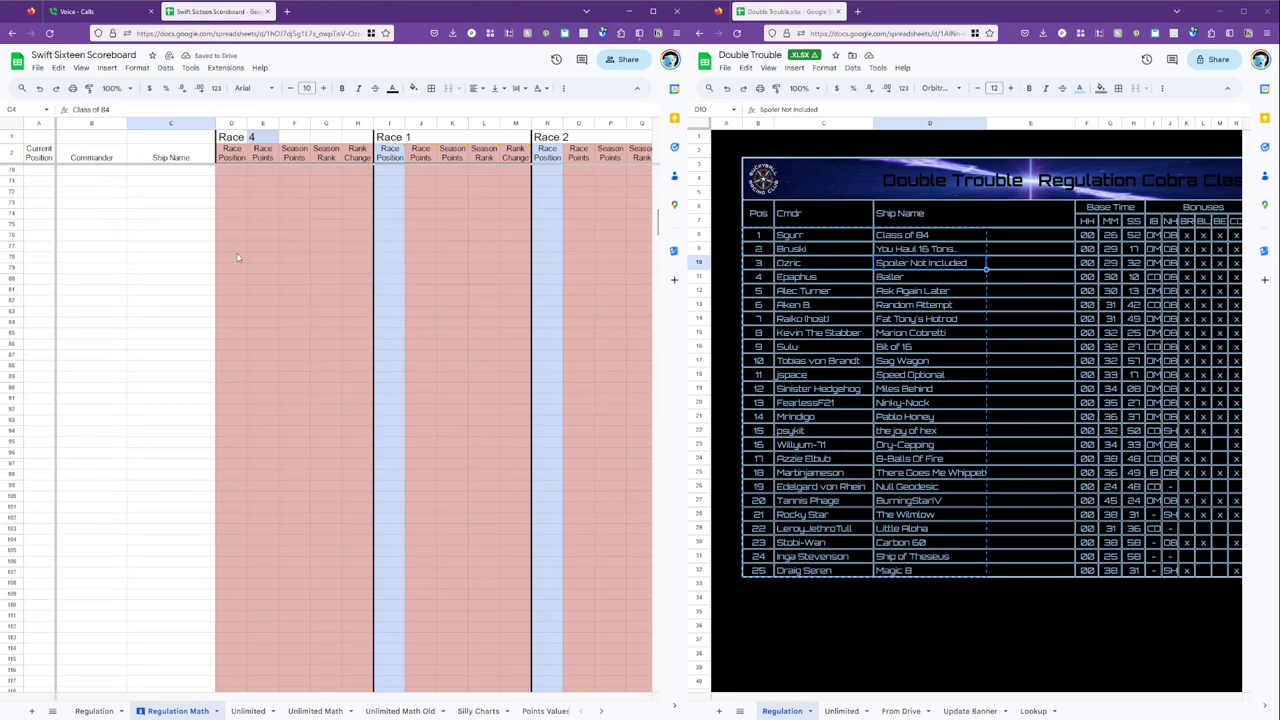
Copy the Unlimited Math results block and paste it into Regulation Math at row 100.
click(315, 711)
scroll(345, 500, down, 15)
click(341, 429)
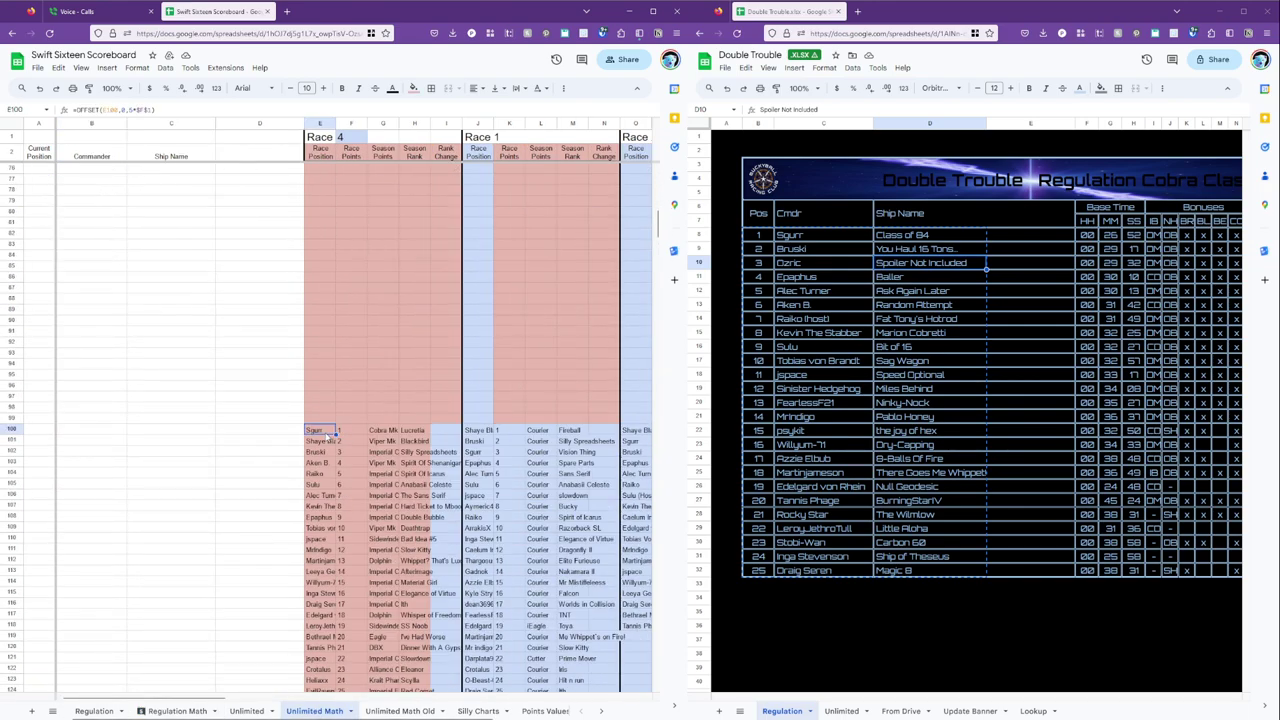
scroll(342, 453, down, 5)
shift+click(452, 490)
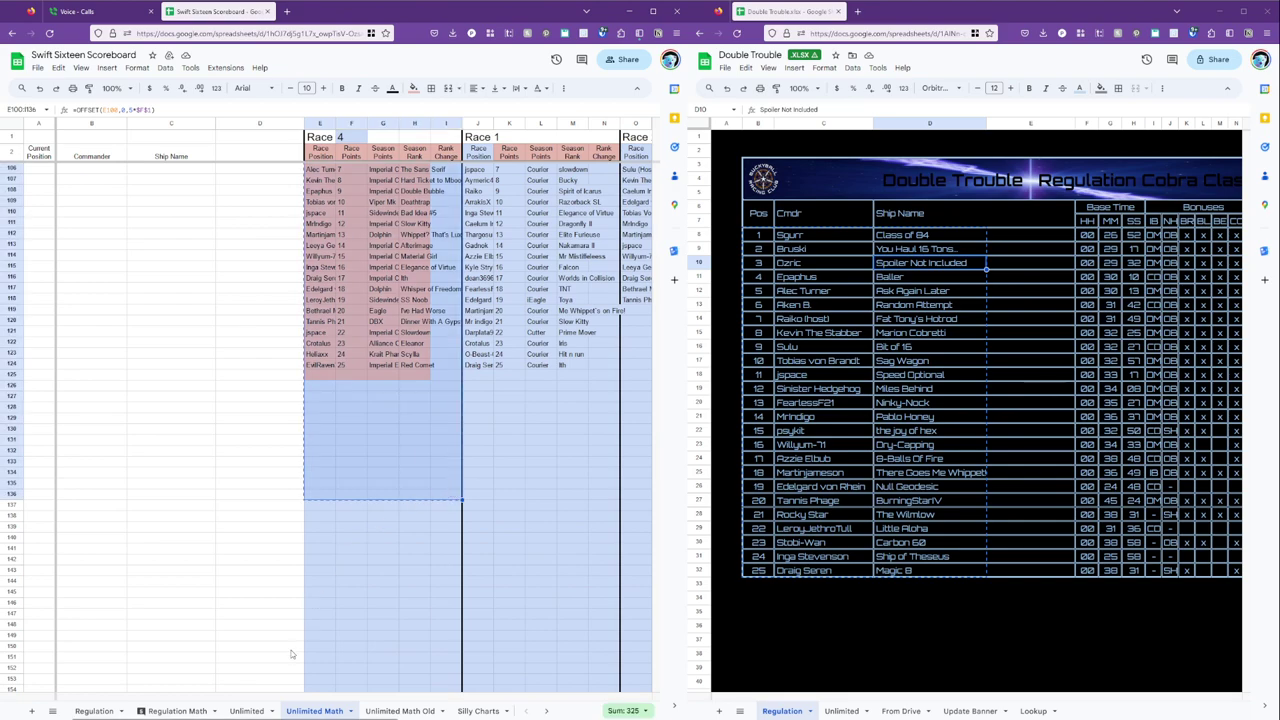
click(178, 711)
scroll(226, 319, up, 5)
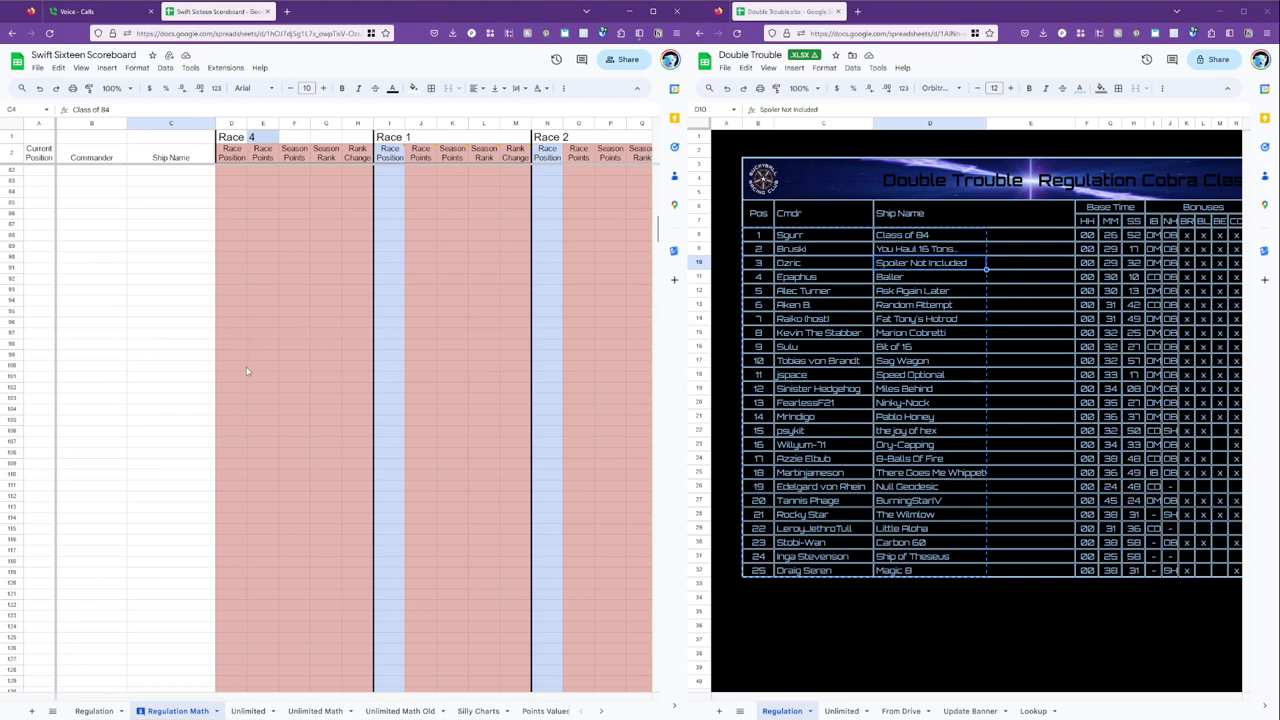
click(240, 366)
key(ctrl+v)
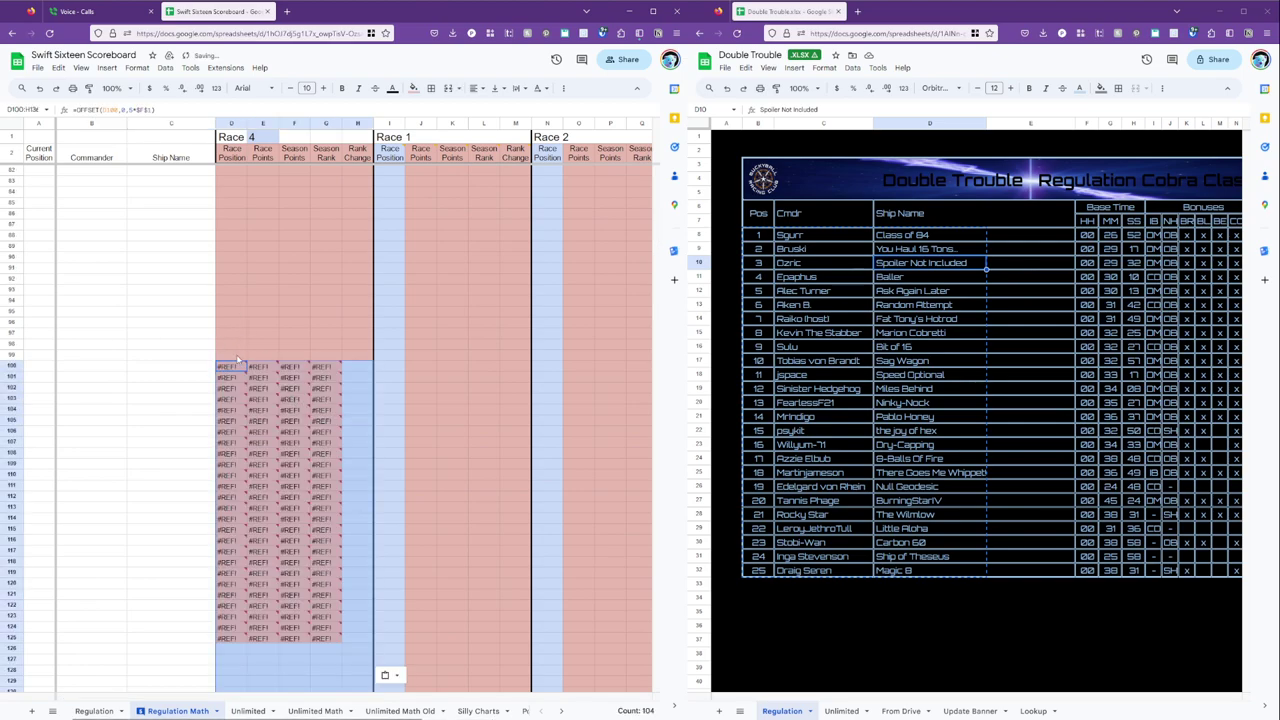
Remove the circular reference from D100's OFFSET formula and paste it across D100:G125.
click(240, 366)
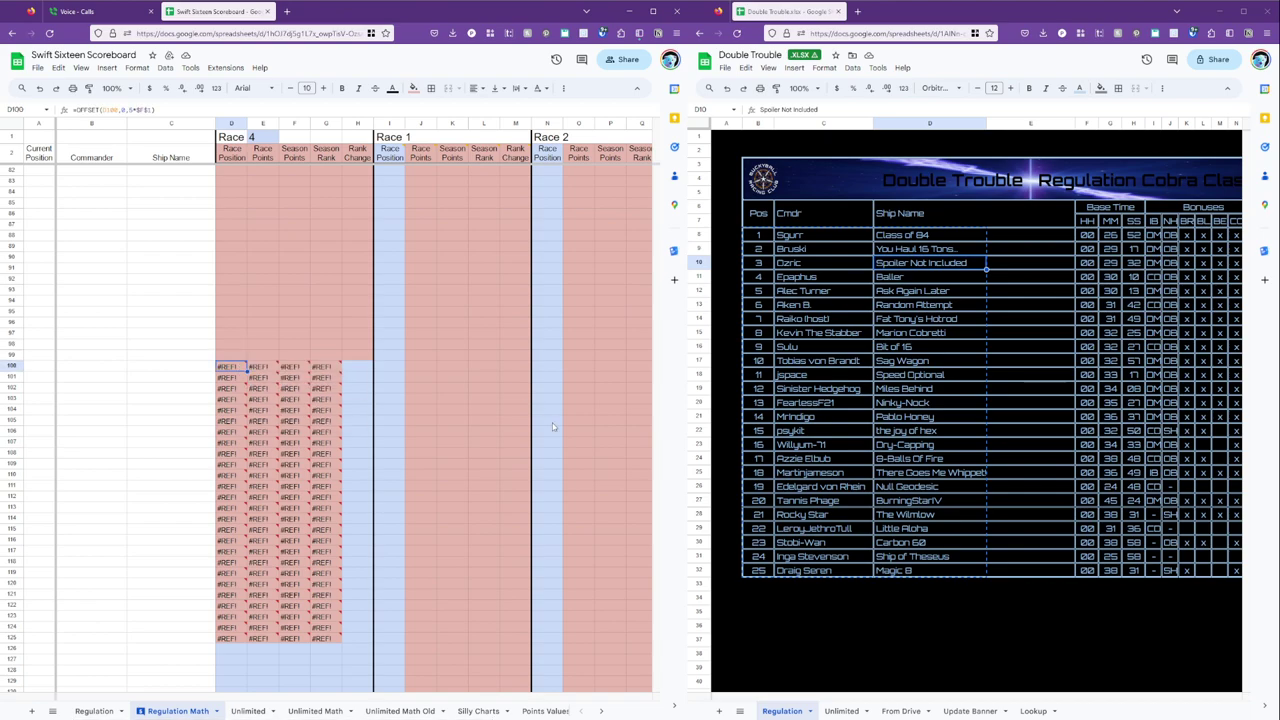
key(Up)
key(Up)
key(Up)
key(Up)
key(Up)
key(Up)
key(Up)
key(Up)
key(Up)
key(Up)
key(Up)
key(Up)
key(Up)
key(Up)
key(Up)
key(Up)
key(Up)
key(Up)
key(Up)
key(Up)
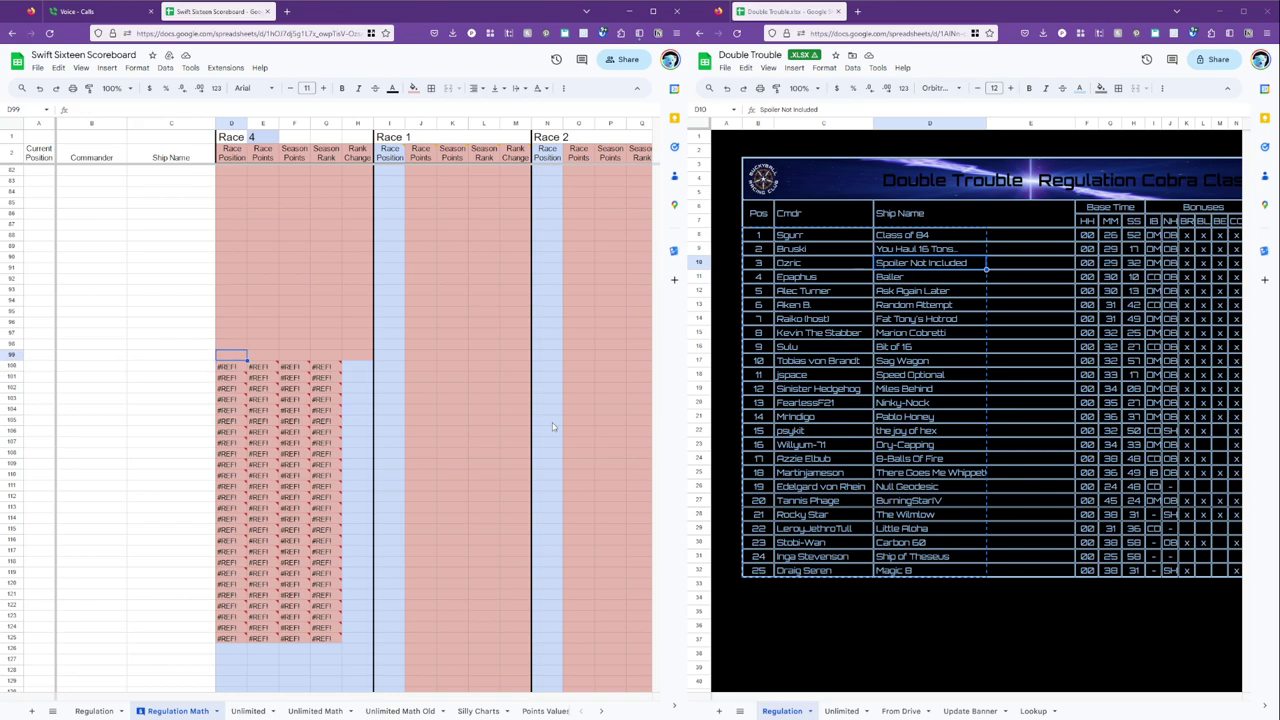
key(ctrl+Up)
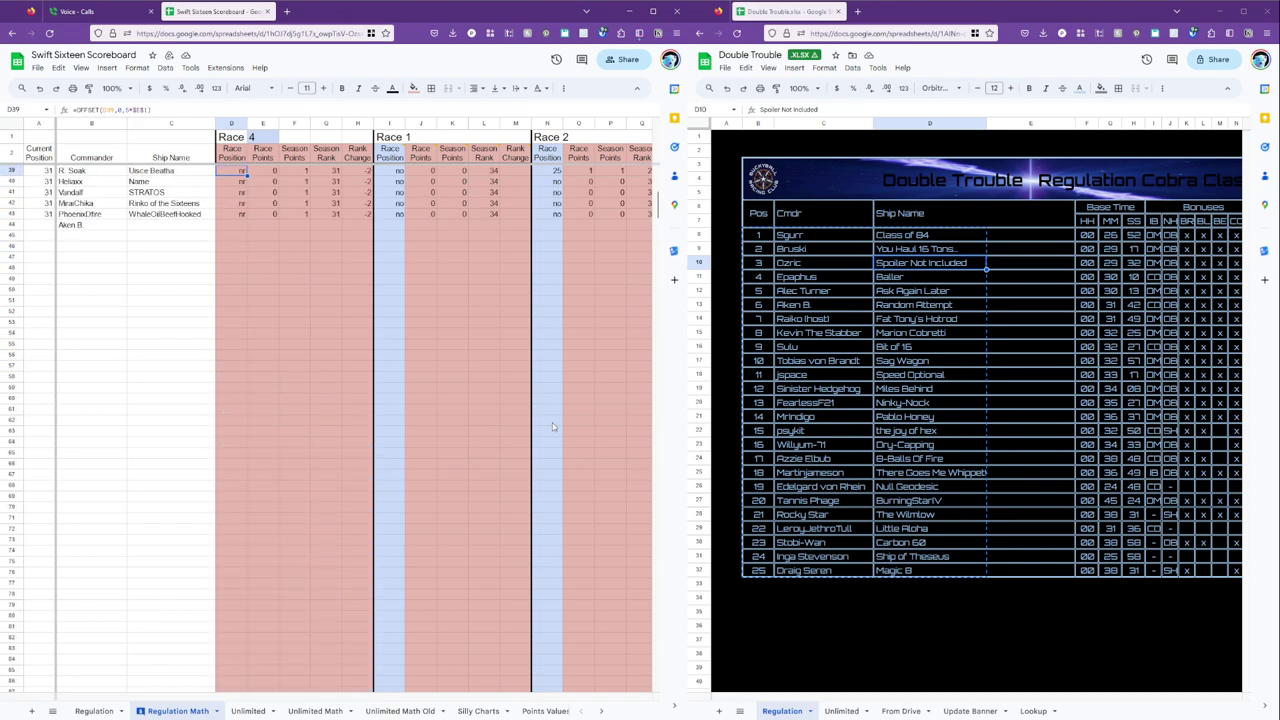
key(Down)
key(Down)
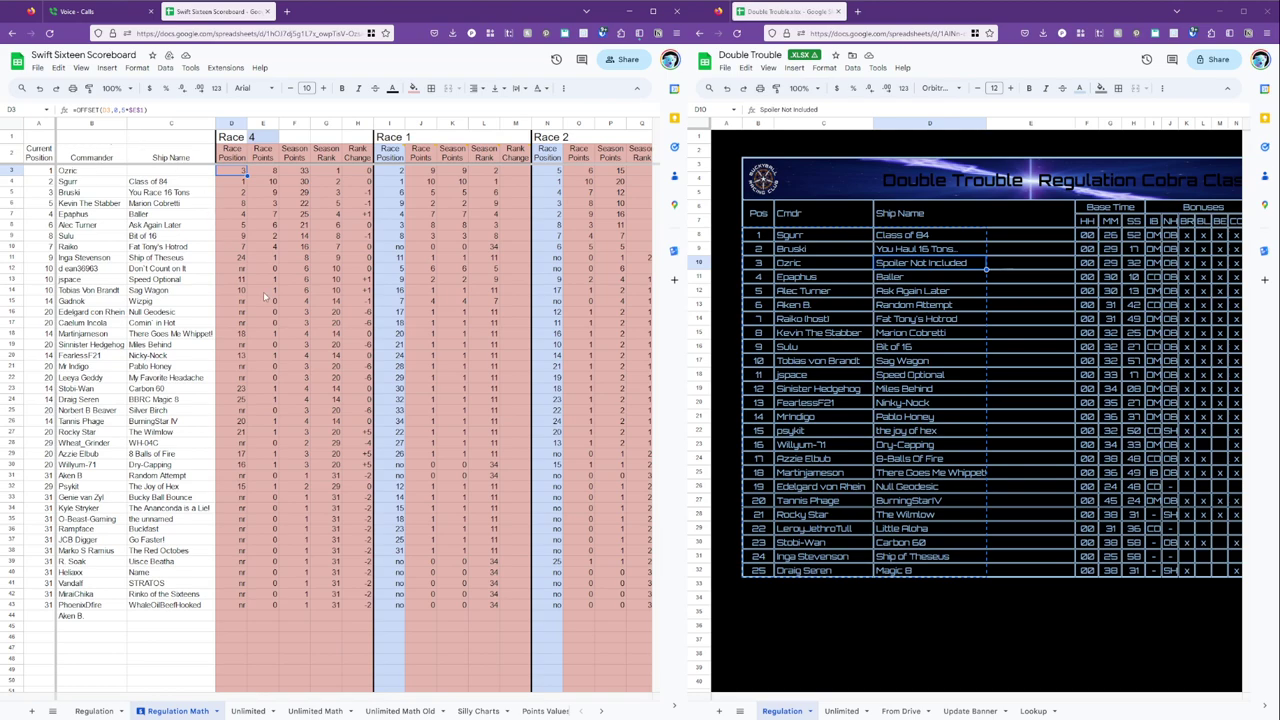
scroll(264, 297, down, 15)
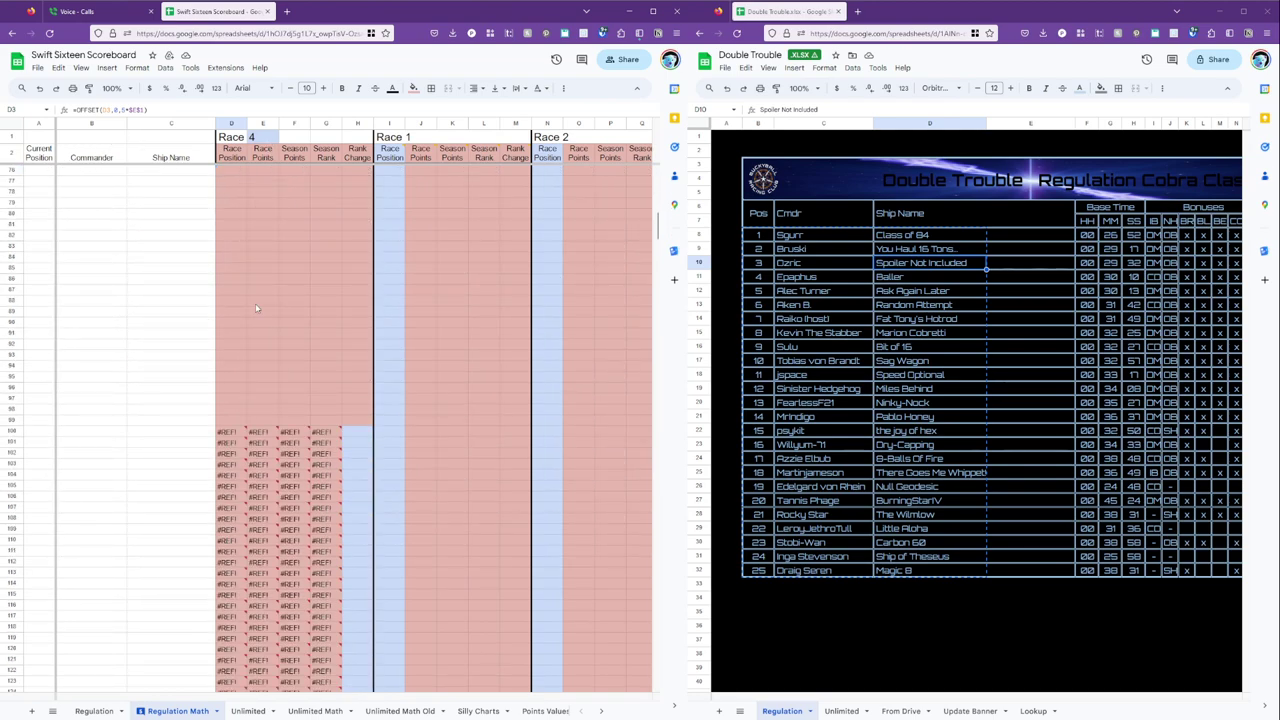
click(226, 432)
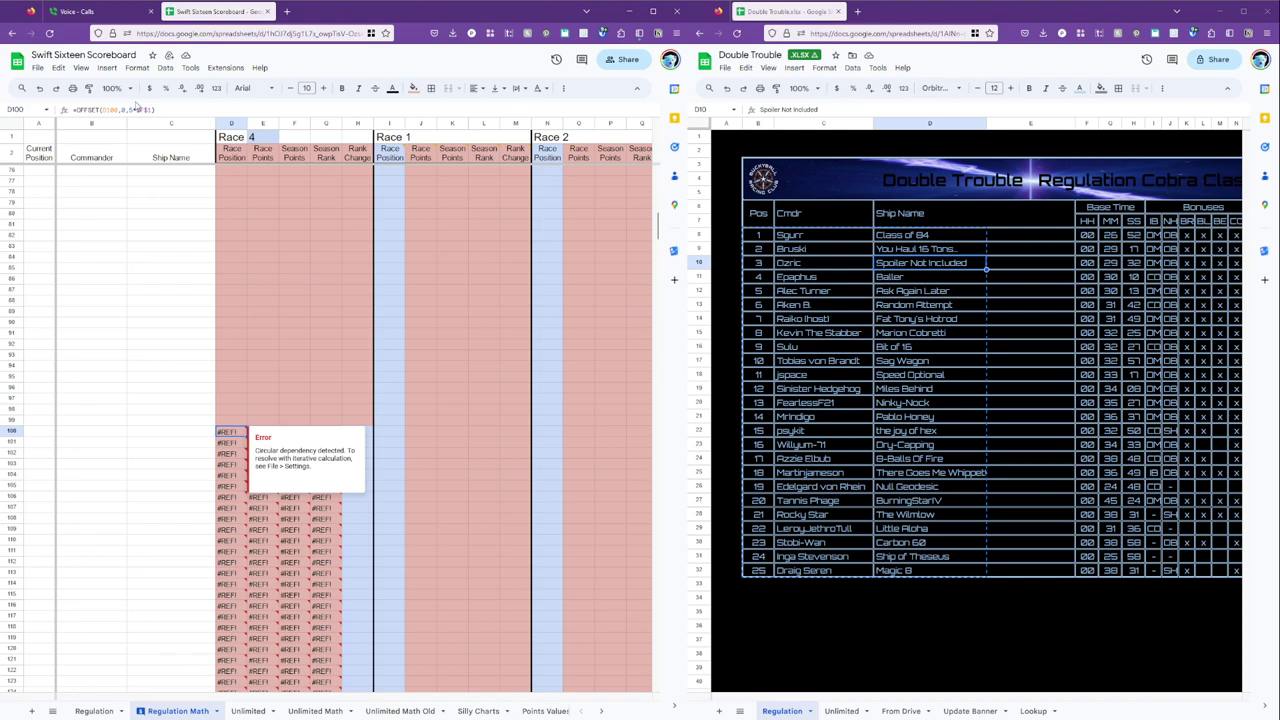
mouse_move(68, 108)
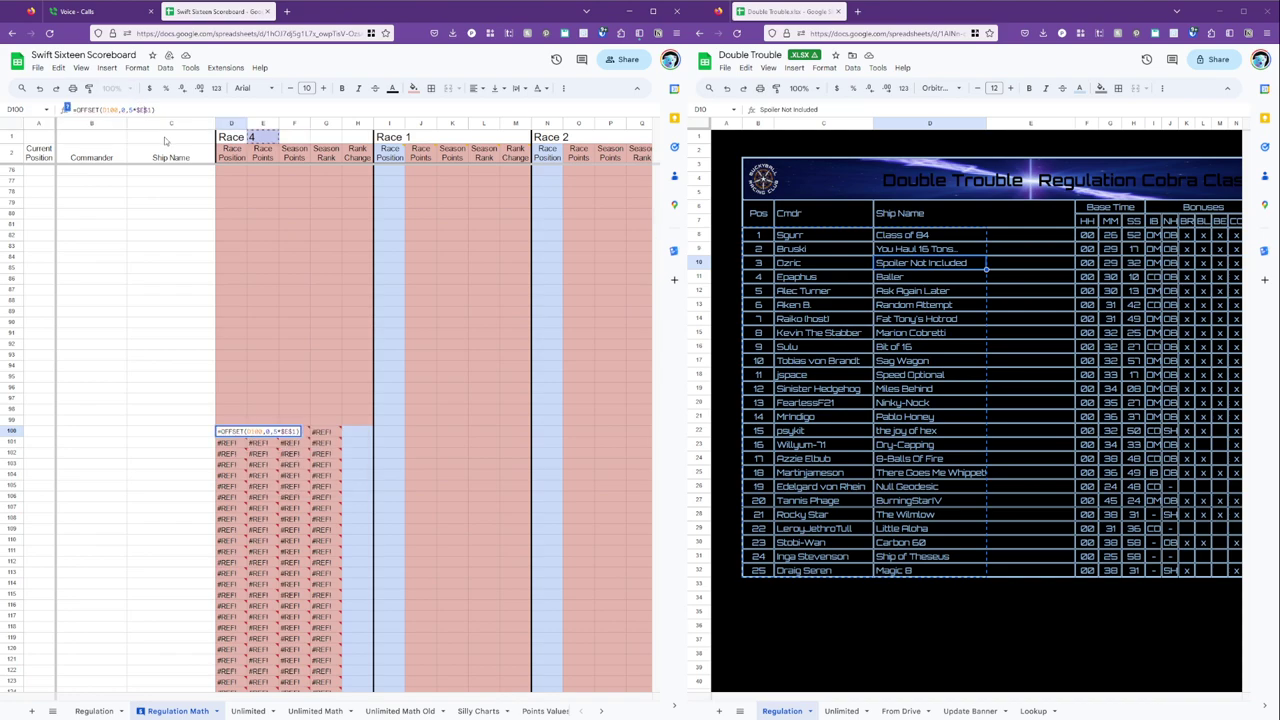
key(Return)
key(shift+Down)
key(shift+Down)
key(shift+Down)
key(shift+Down)
key(shift+Down)
key(shift+Down)
key(shift+Down)
key(shift+Down)
key(shift+Down)
key(shift+Down)
key(shift+Down)
key(shift+Down)
key(shift+Down)
key(shift+Down)
key(shift+Down)
key(shift+Down)
key(shift+Down)
key(shift+Down)
key(shift+Down)
key(shift+Down)
key(shift+Up)
key(shift+Up)
key(shift+Up)
key(shift+Up)
key(shift+Up)
key(shift+Up)
key(shift+Right)
key(shift+Right)
key(shift+Right)
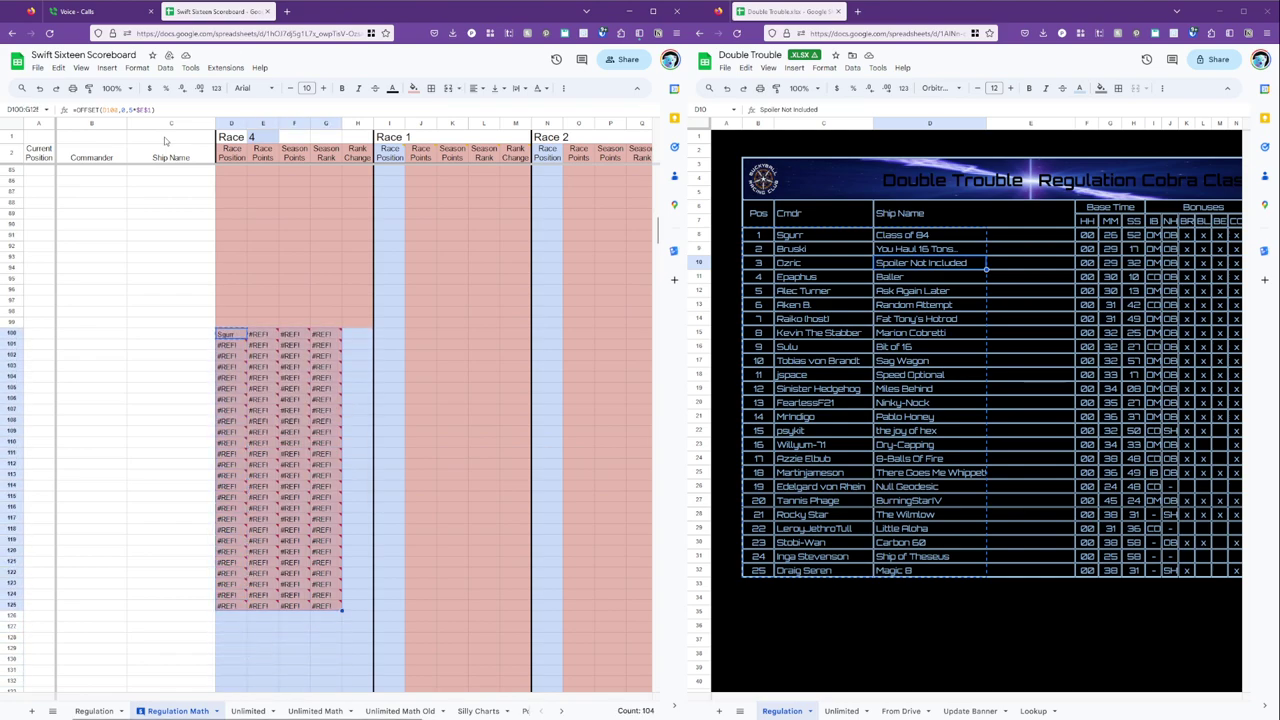
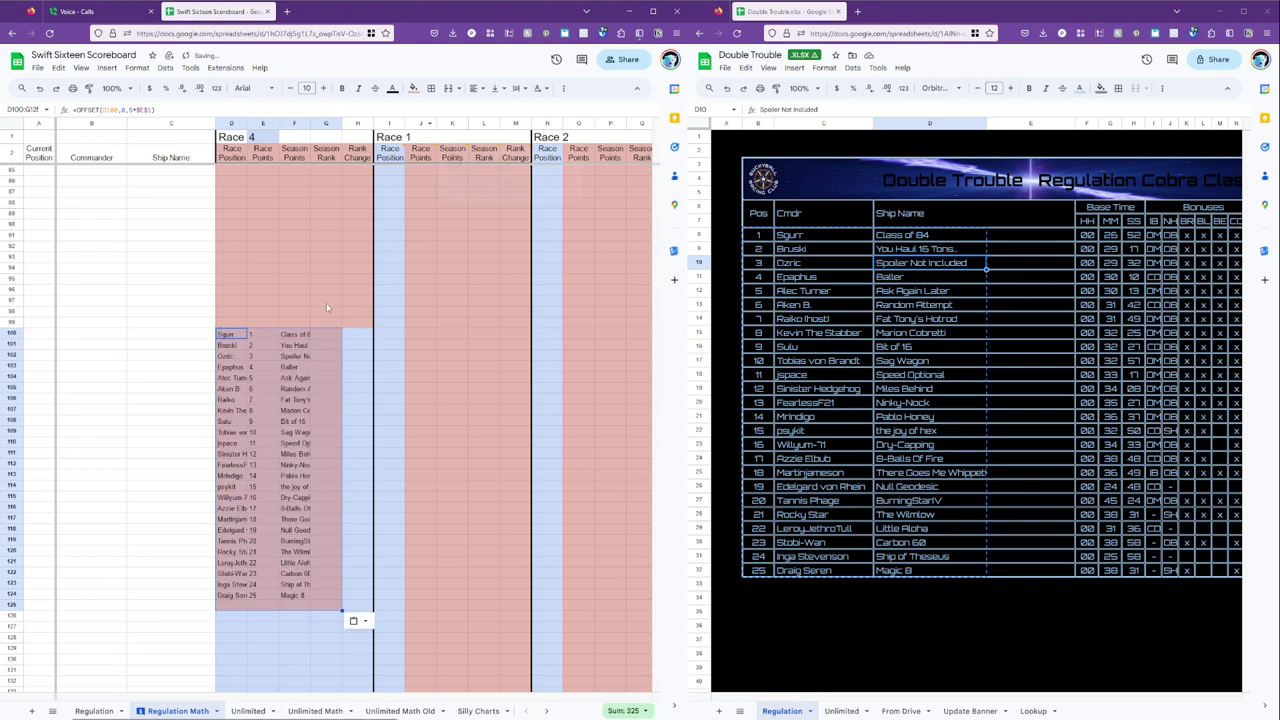
click(292, 356)
scroll(258, 383, up, 20)
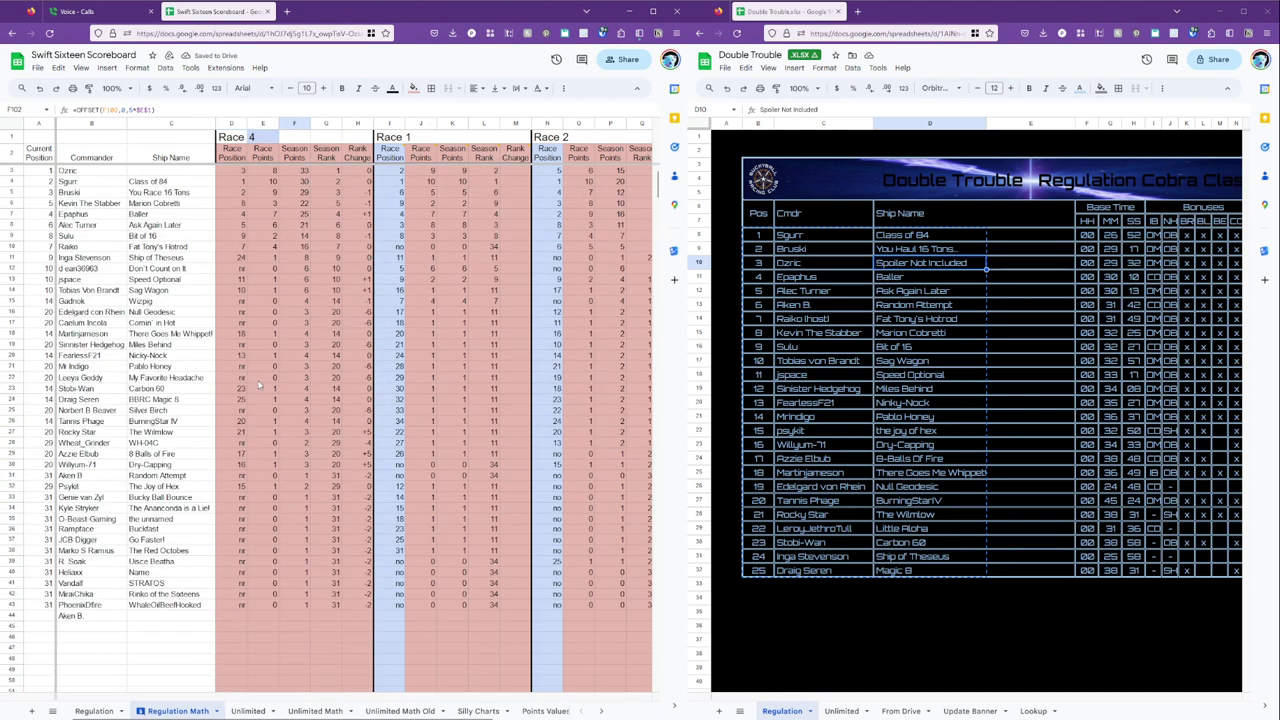
Point C3's ship VLOOKUP at the Race 4 block and fill it down column C to row 42.
click(144, 173)
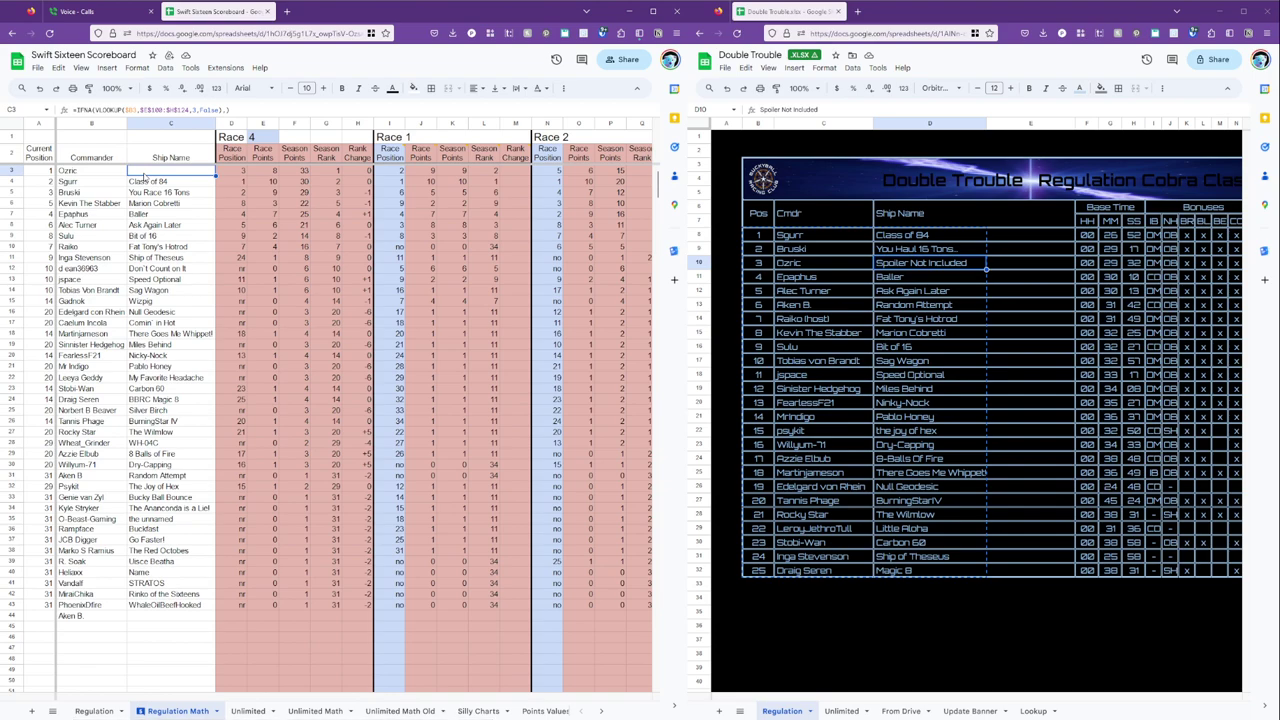
double_click(144, 176)
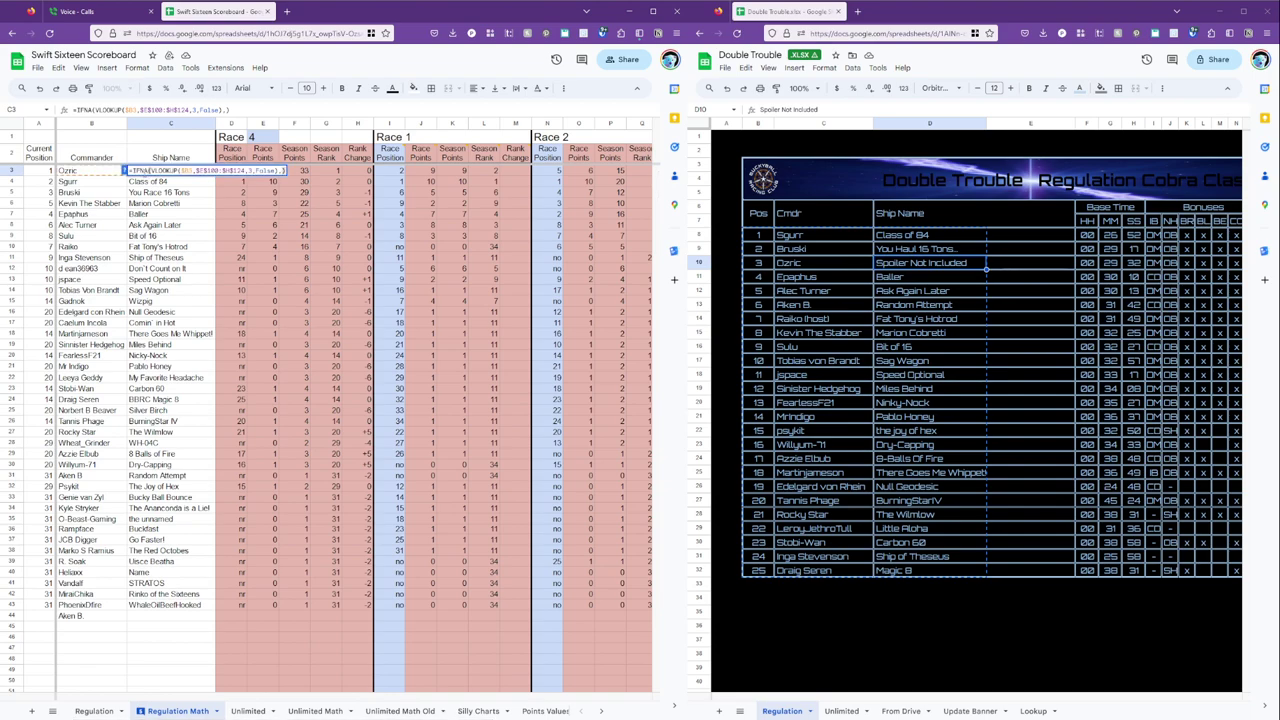
key(Return)
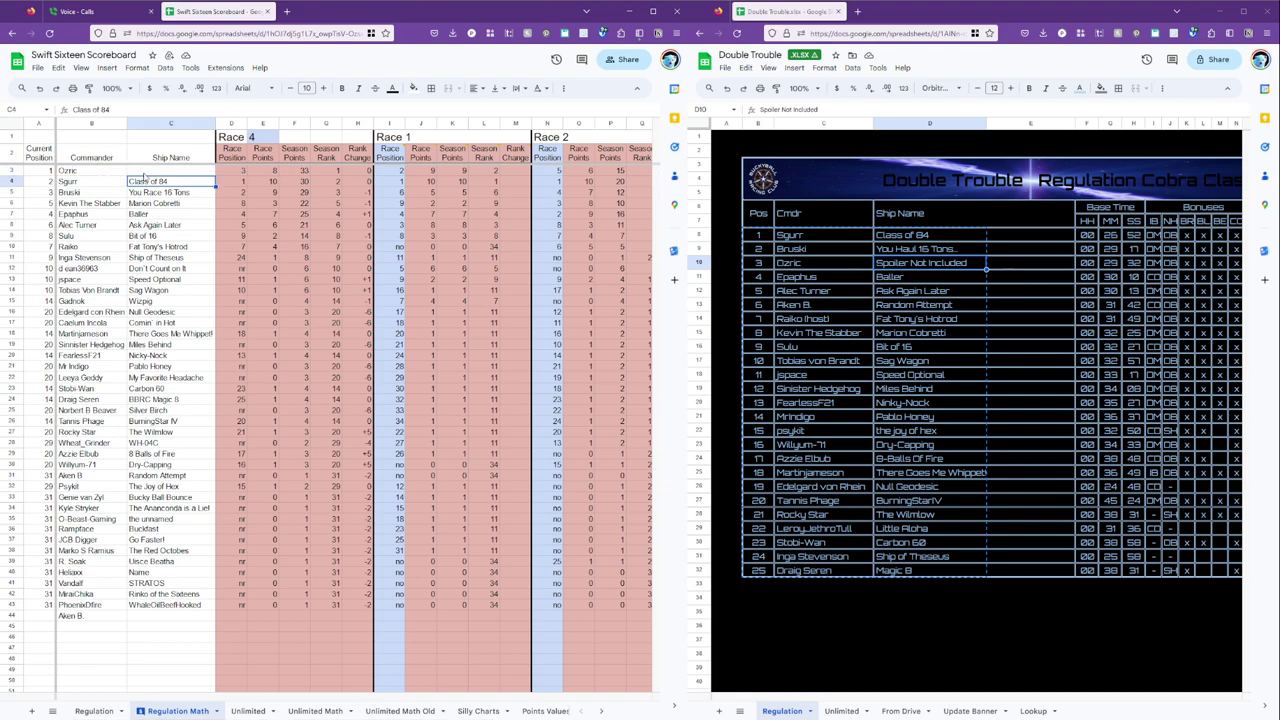
click(148, 174)
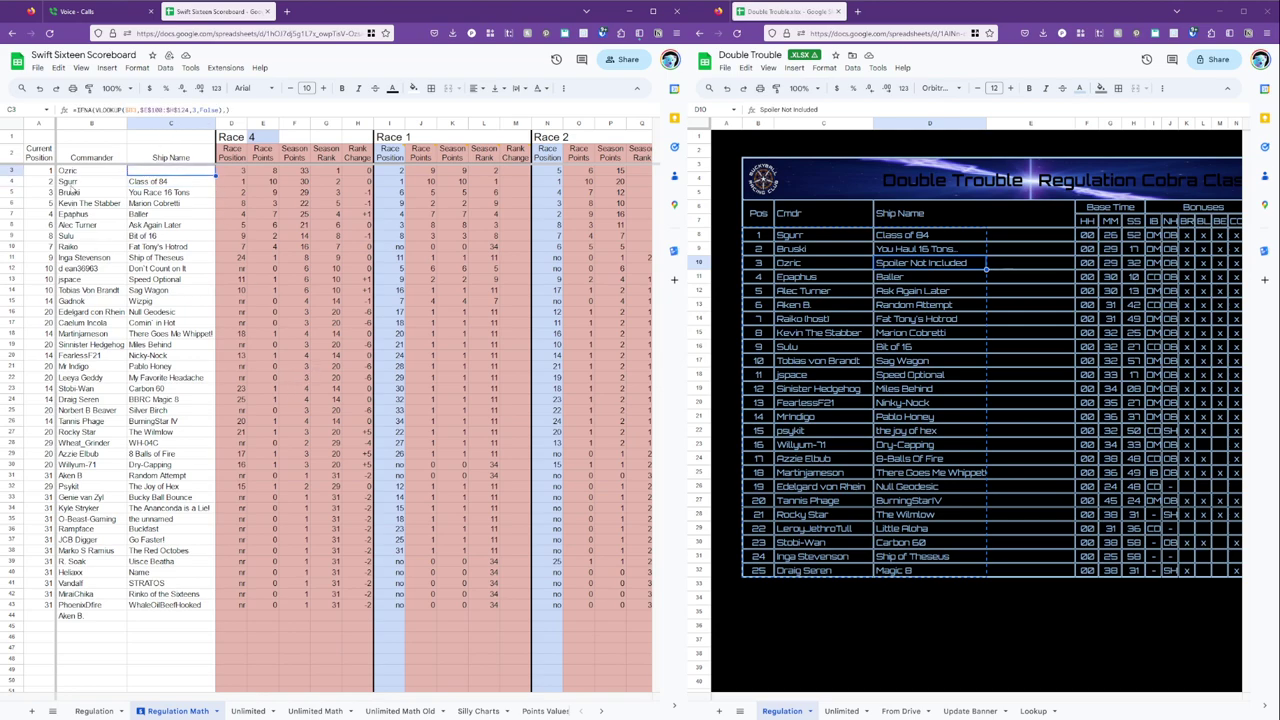
click(147, 112)
text(D$3:$)
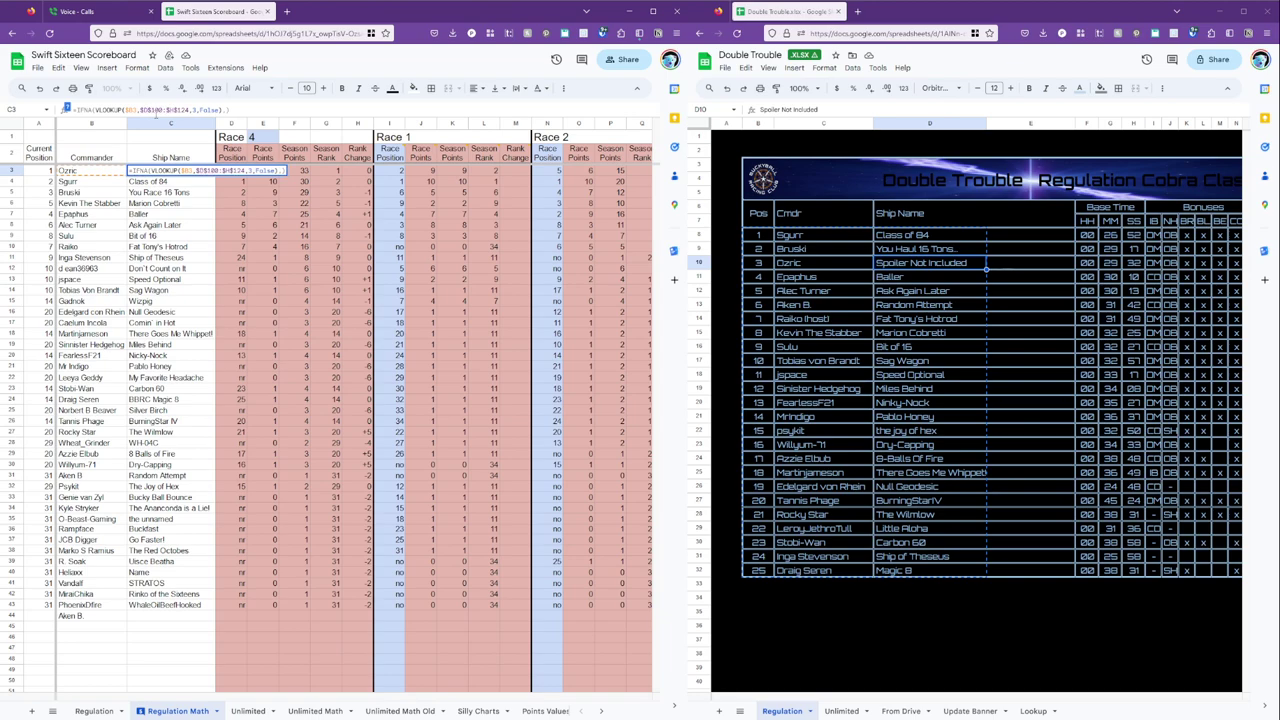
text(E)
key(Return)
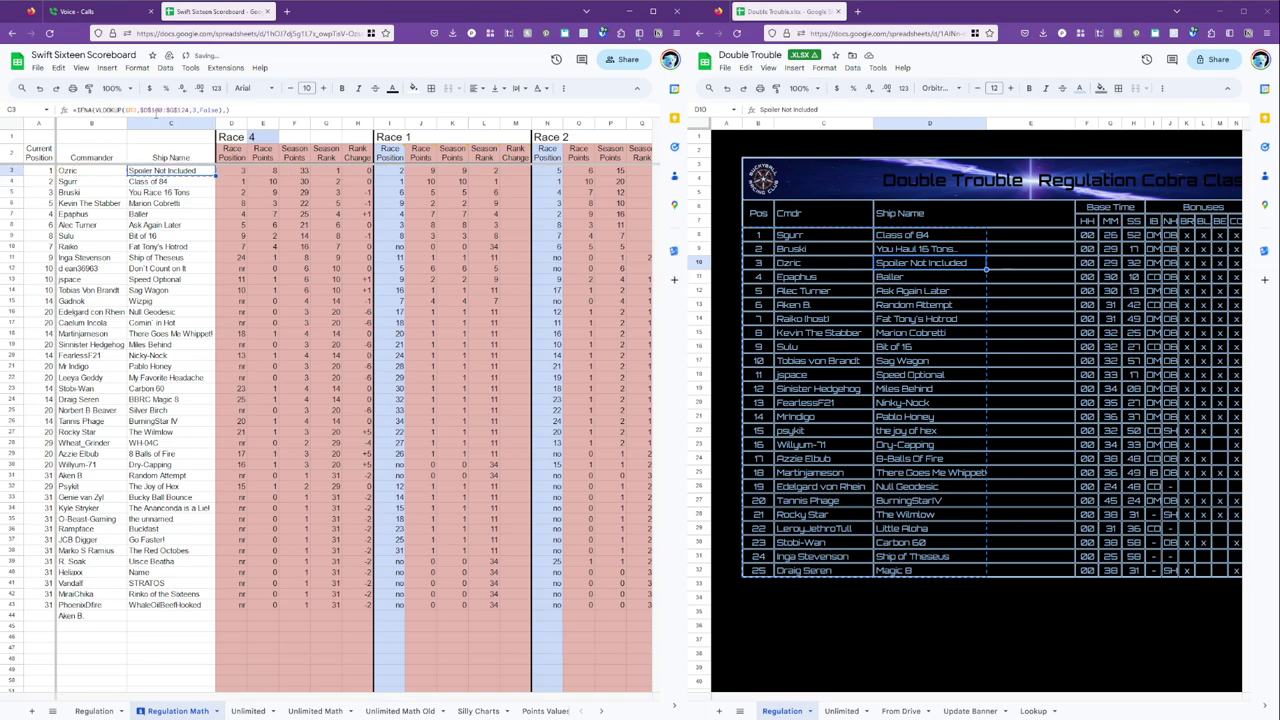
key(Down)
key(shift+Down)
key(shift+Down)
key(shift+Down)
key(shift+Down)
key(shift+Down)
key(shift+Down)
key(shift+Down)
key(shift+Down)
key(shift+Down)
key(shift+Down)
key(shift+Down)
key(shift+Down)
key(shift+Down)
key(shift+Down)
key(shift+Down)
key(shift+Down)
key(shift+Down)
key(shift+Down)
key(shift+Down)
key(shift+Down)
key(shift+Down)
key(shift+Down)
key(shift+Down)
key(shift+Down)
key(shift+Down)
key(shift+Down)
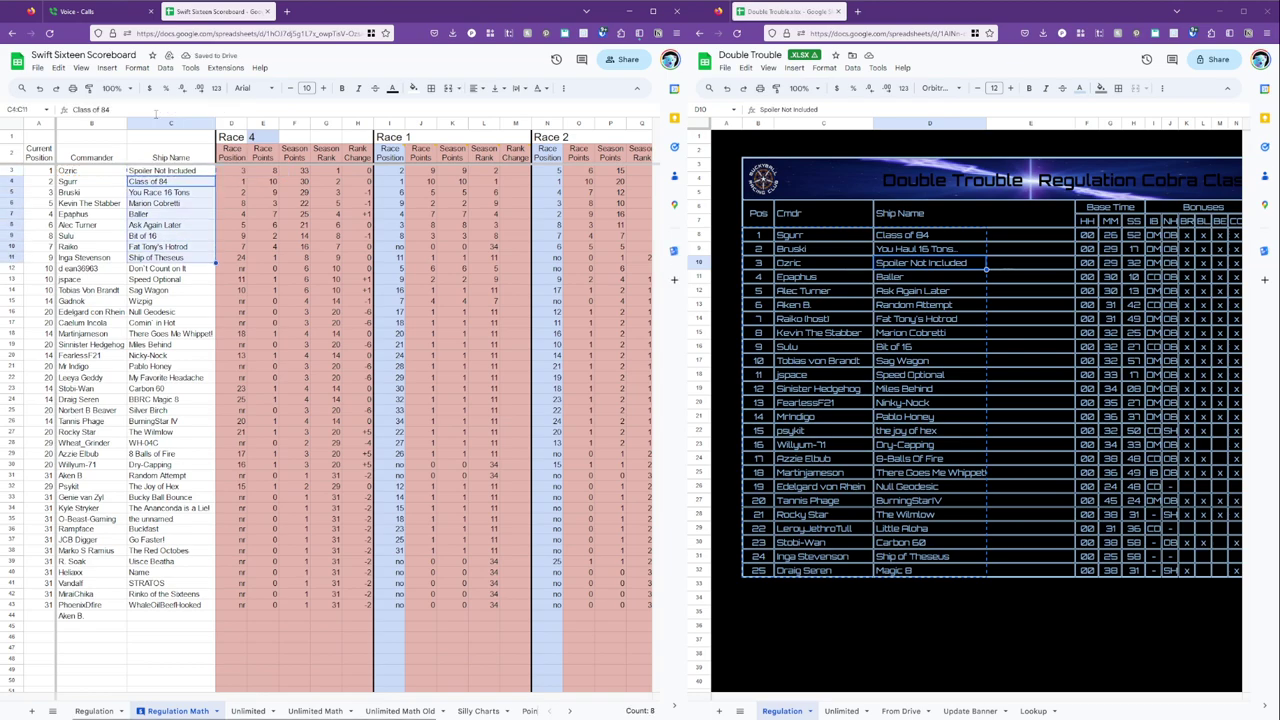
key(shift+Down)
key(shift+Down)
key(shift+Down)
key(shift+Down)
key(shift+Down)
key(shift+Down)
key(shift+Down)
key(shift+Down)
key(shift+Down)
key(shift+Down)
key(shift+Down)
key(shift+Down)
key(shift+Down)
key(shift+Down)
key(shift+Down)
key(shift+Down)
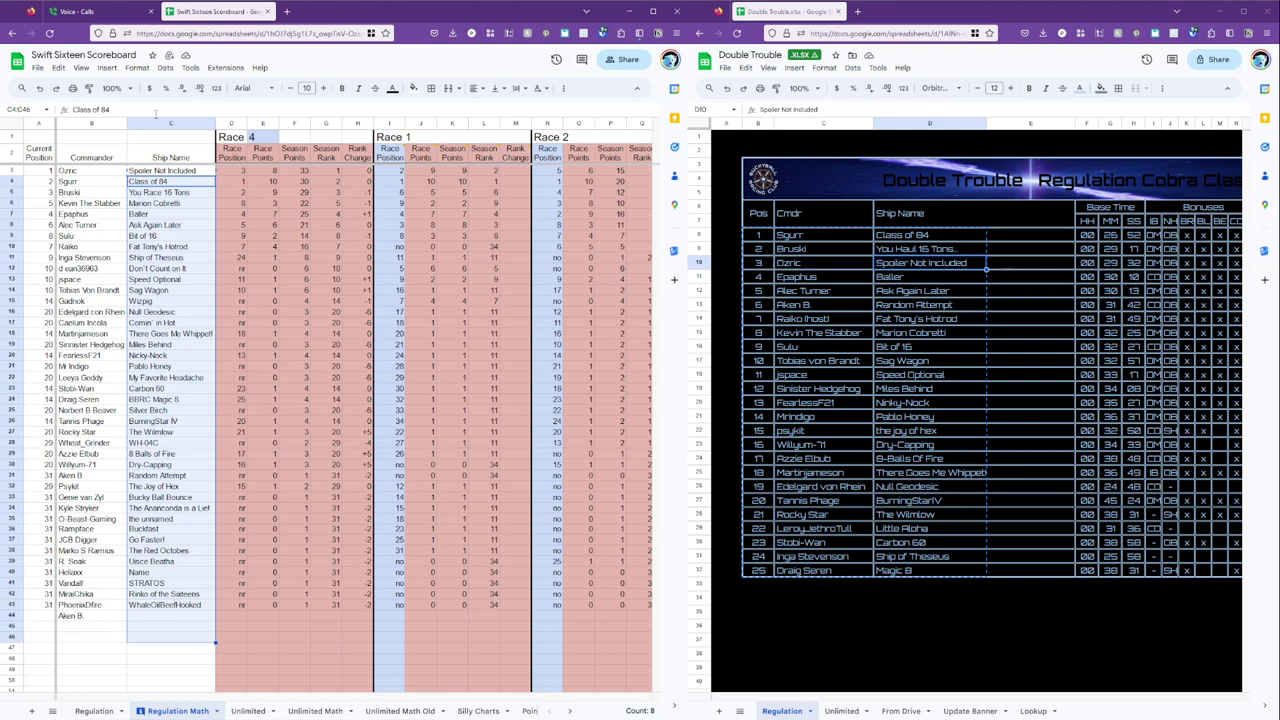
key(ctrl+v)
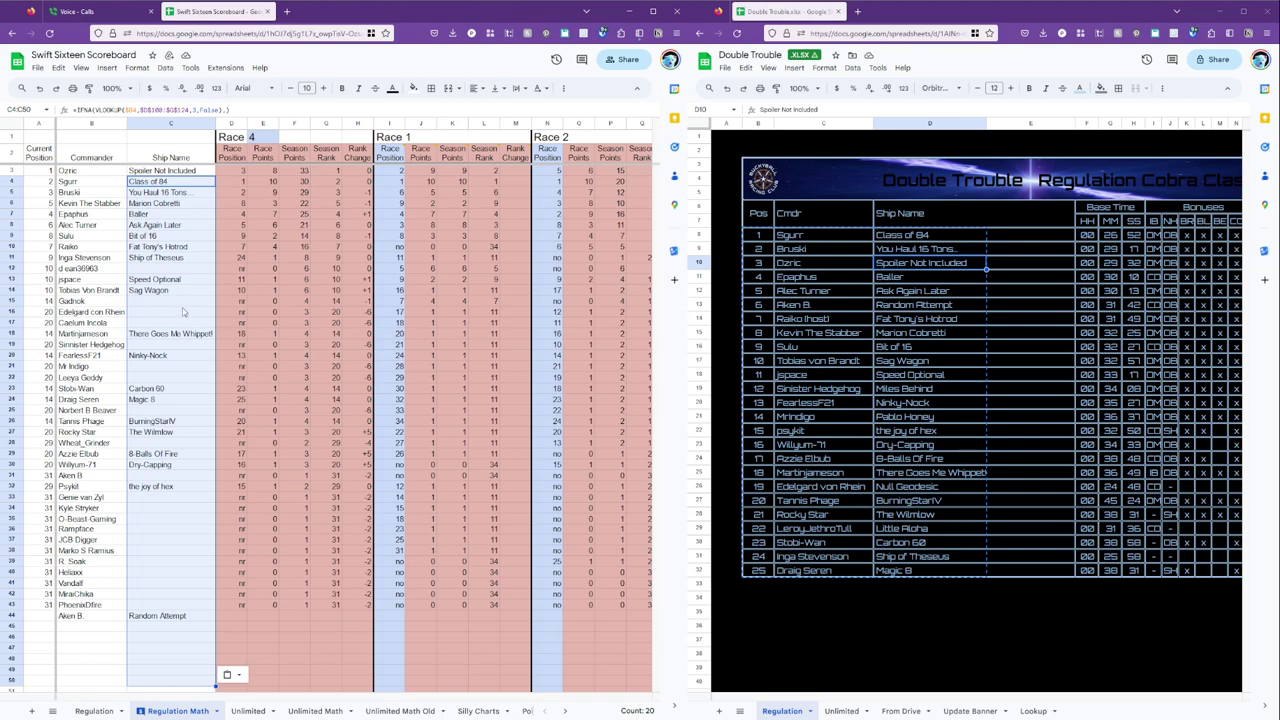
click(315, 710)
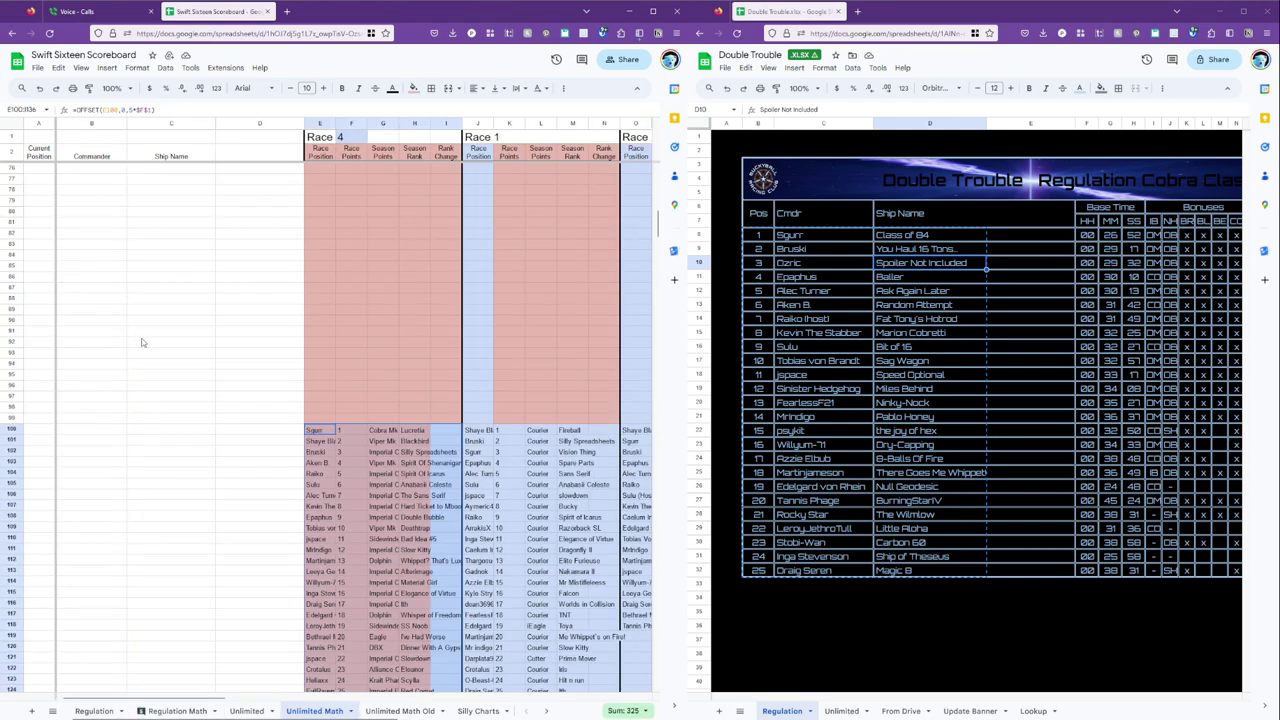
click(86, 246)
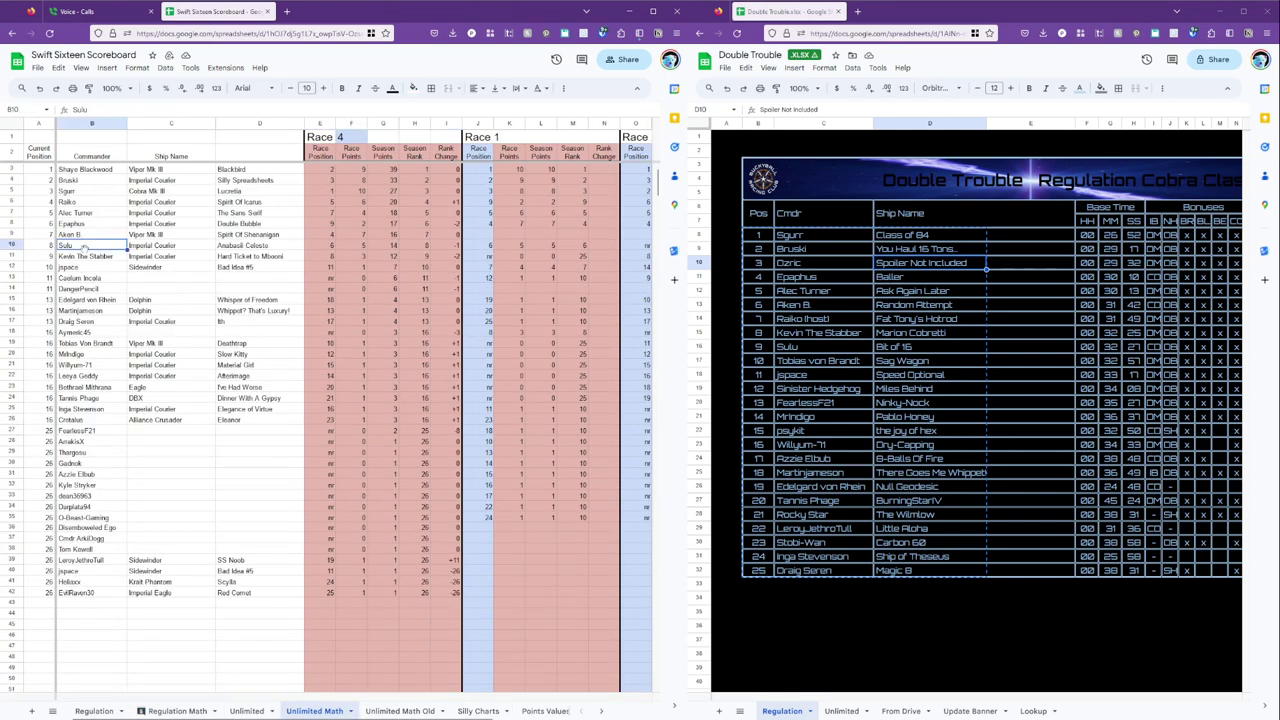
click(263, 229)
click(197, 216)
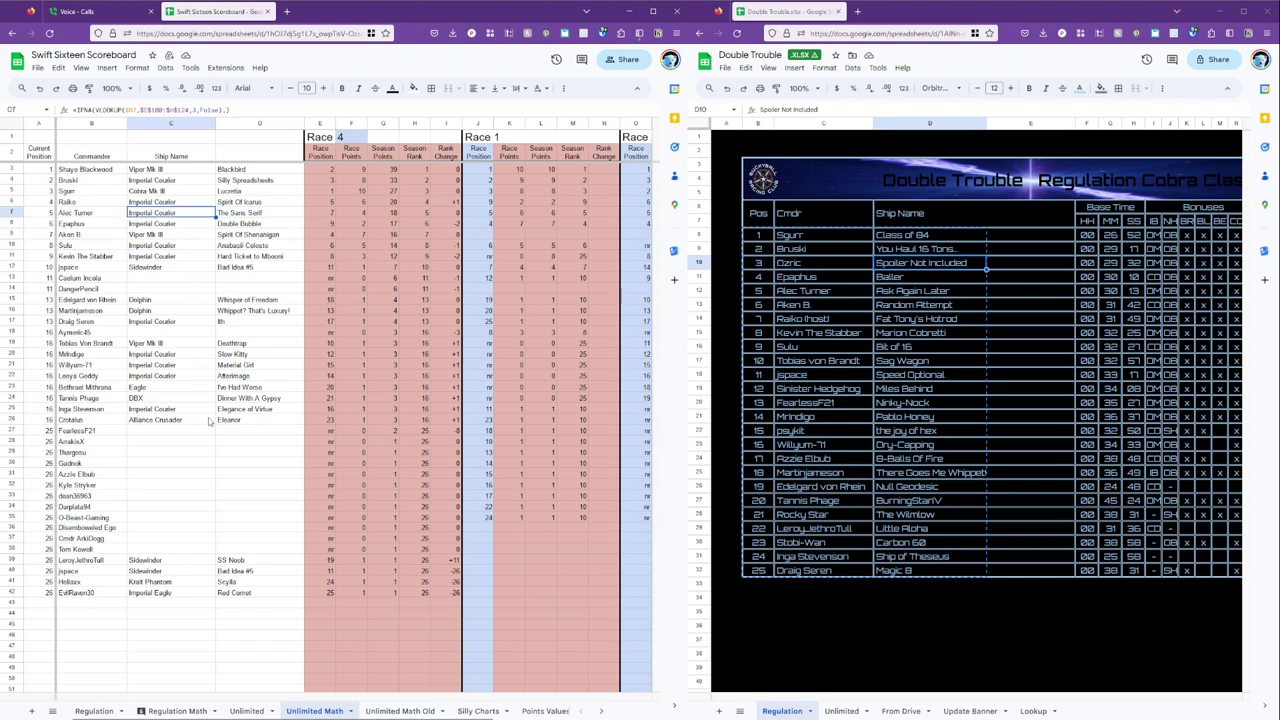
click(200, 710)
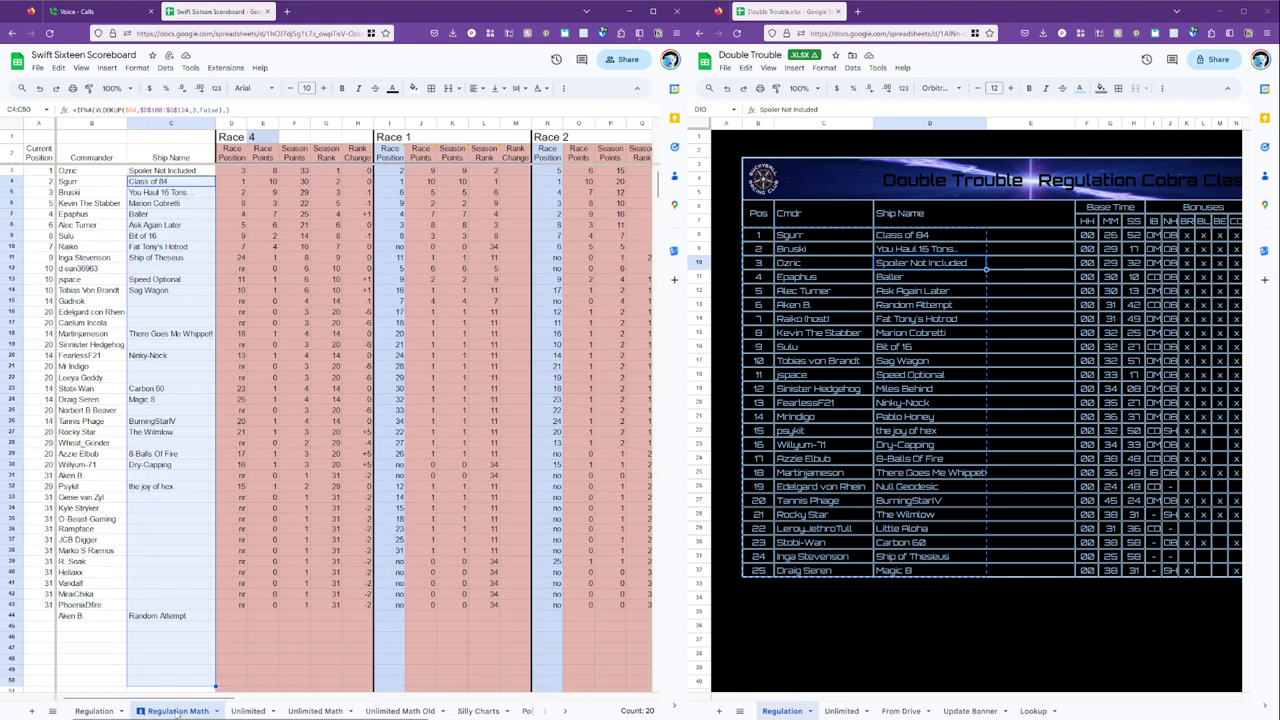
click(191, 626)
key(Right)
key(Right)
key(Right)
key(Right)
key(Right)
key(Right)
key(Right)
key(Right)
key(Right)
key(Right)
key(Right)
key(Right)
key(Right)
key(Right)
key(Right)
key(Right)
key(Right)
key(Right)
key(Right)
key(Right)
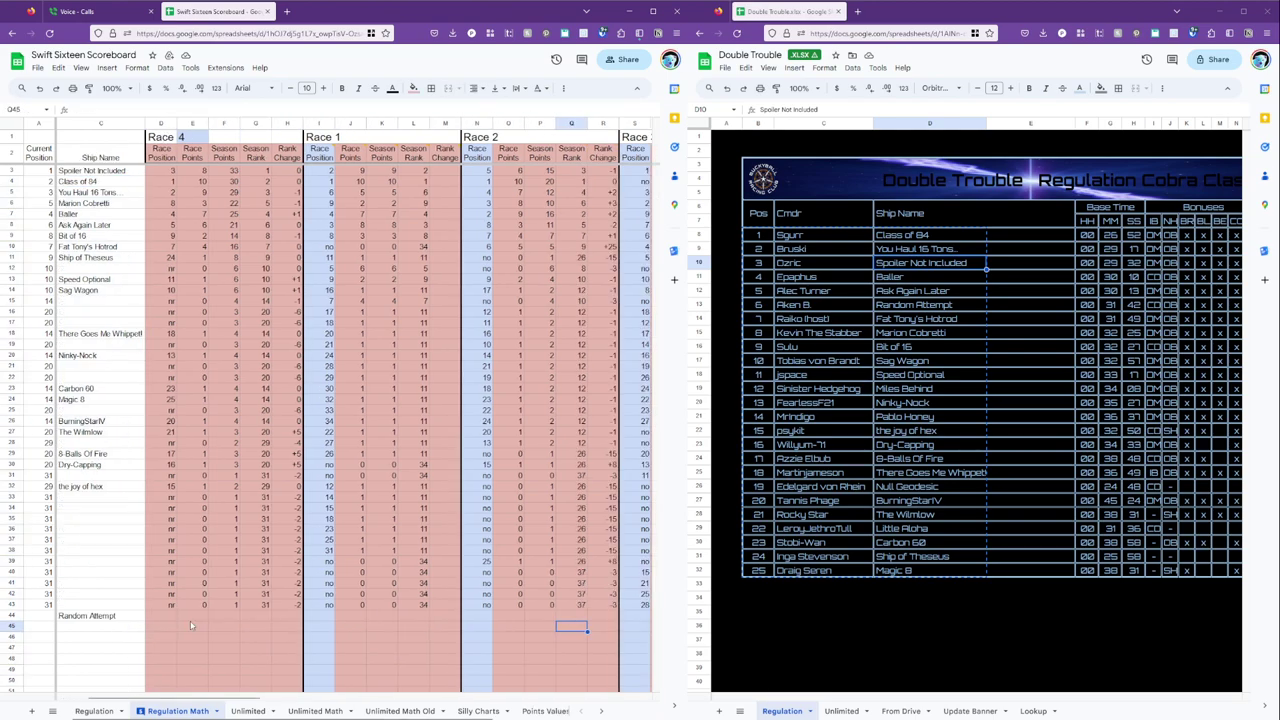
key(Left)
key(Left)
key(Left)
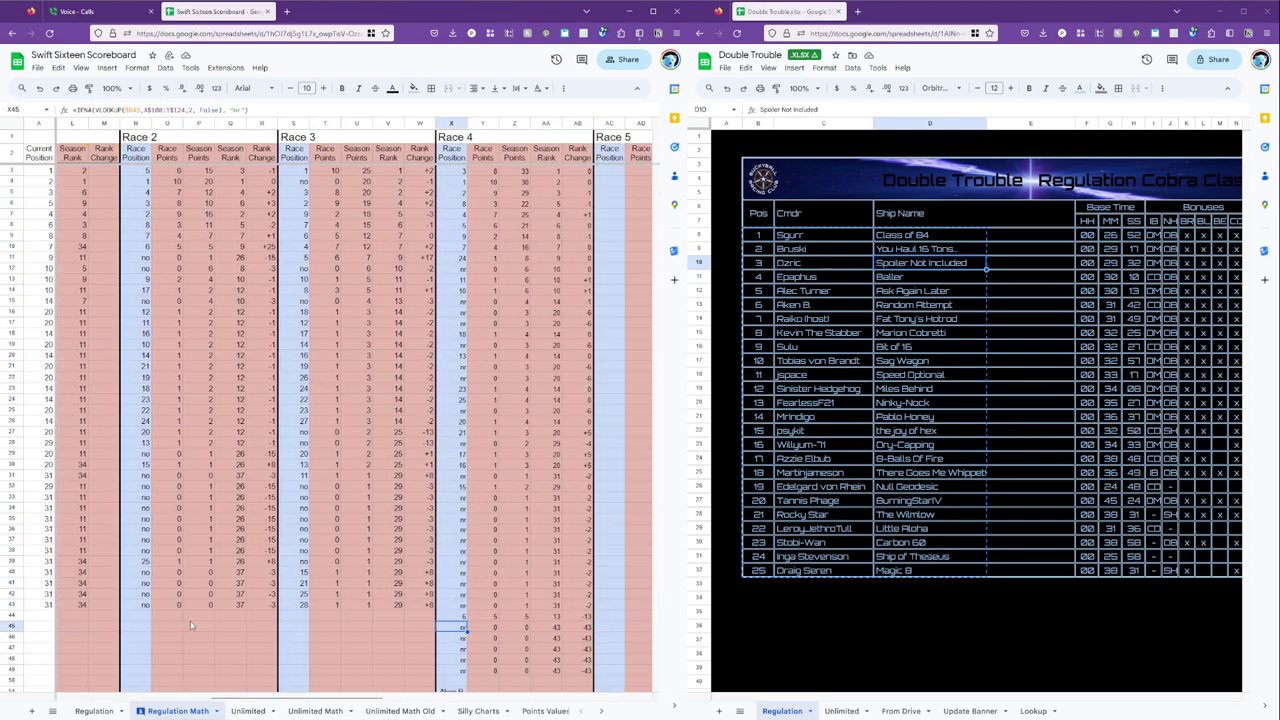
click(451, 251)
click(455, 205)
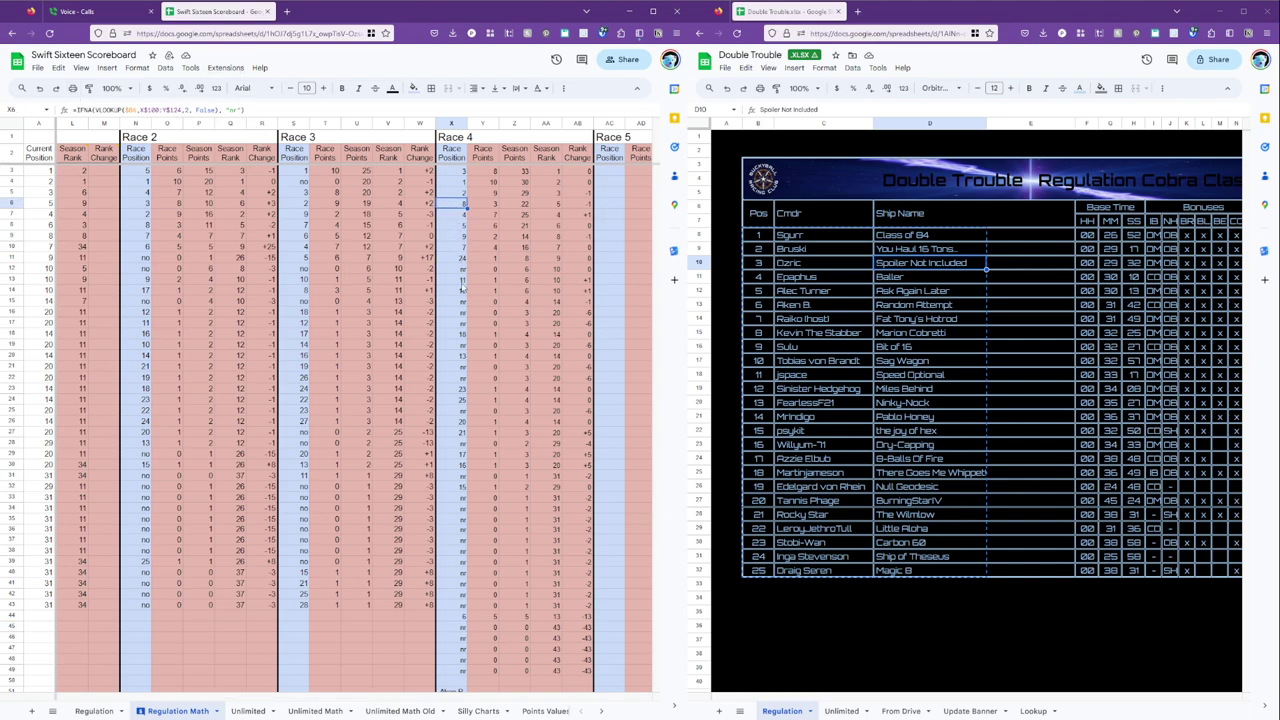
click(461, 280)
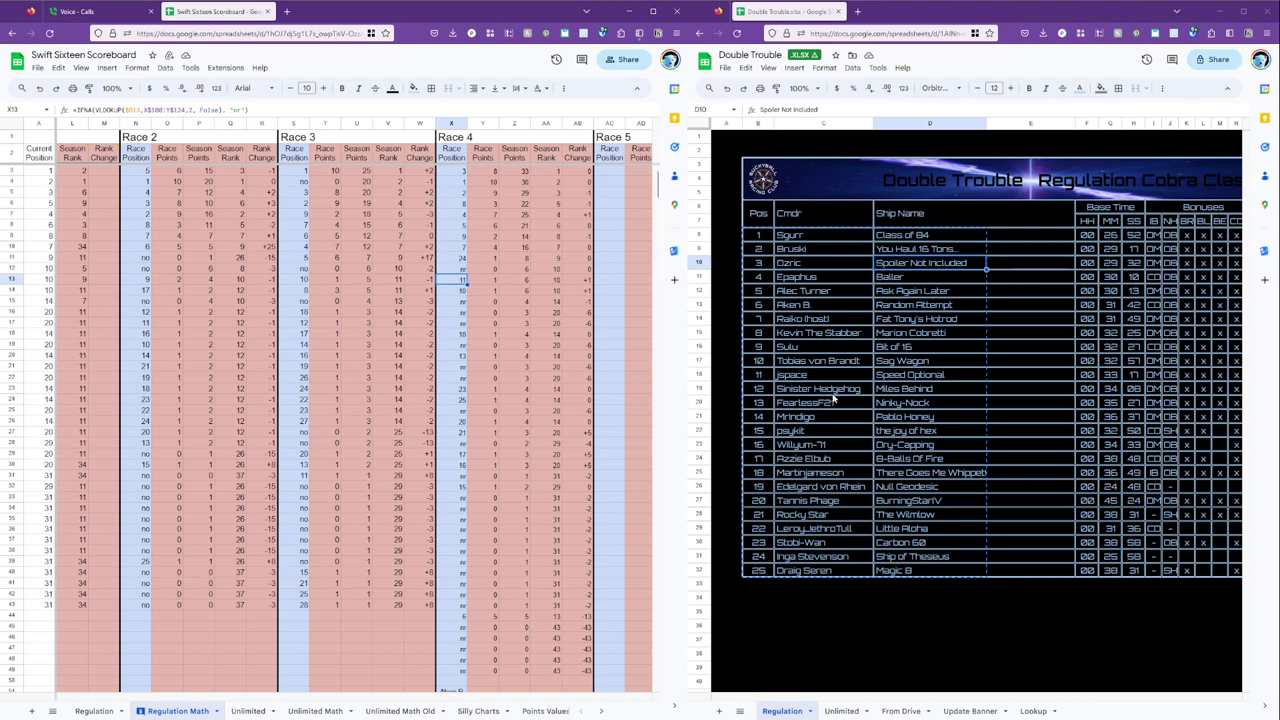
click(394, 619)
key(Left)
key(Left)
key(Left)
key(Left)
key(Left)
key(Left)
key(Left)
key(Left)
key(Left)
key(Left)
key(Left)
key(Left)
key(Left)
key(Left)
key(Left)
key(Left)
key(Left)
key(Left)
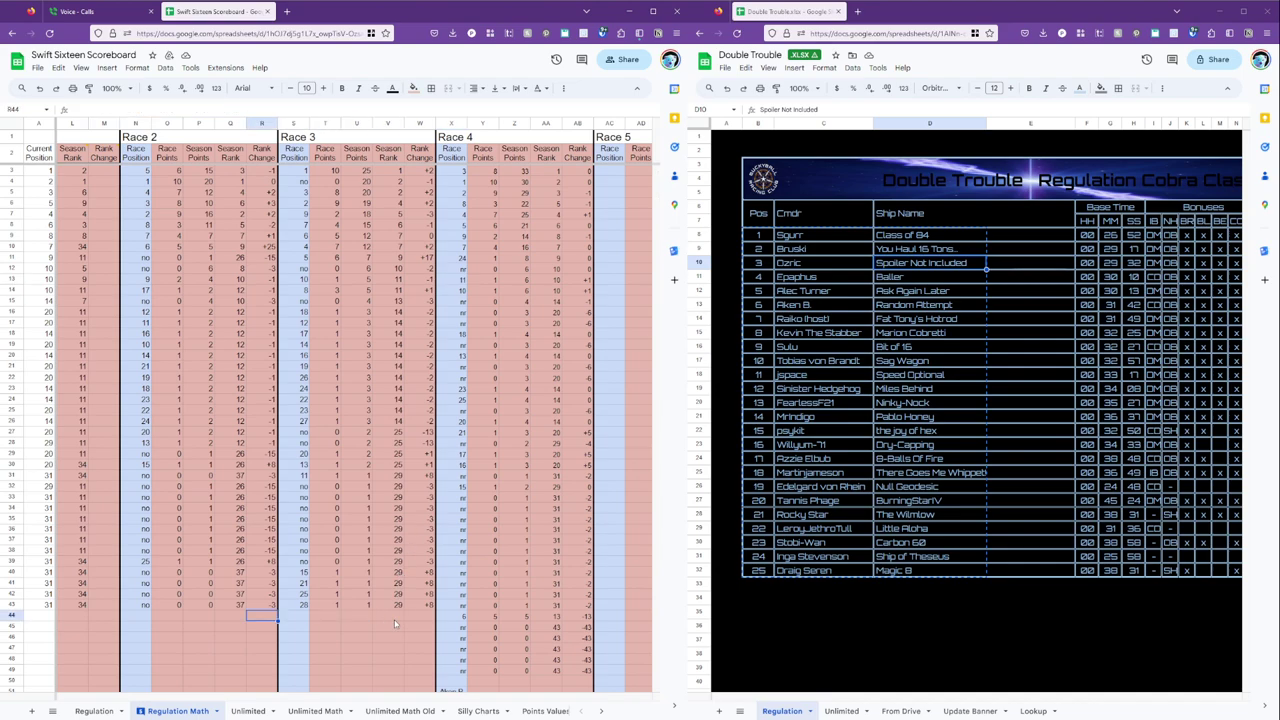
key(Left)
key(Left)
key(Left)
Enter the new commander 'Sinister Hedgehog' in B45.
key(Down)
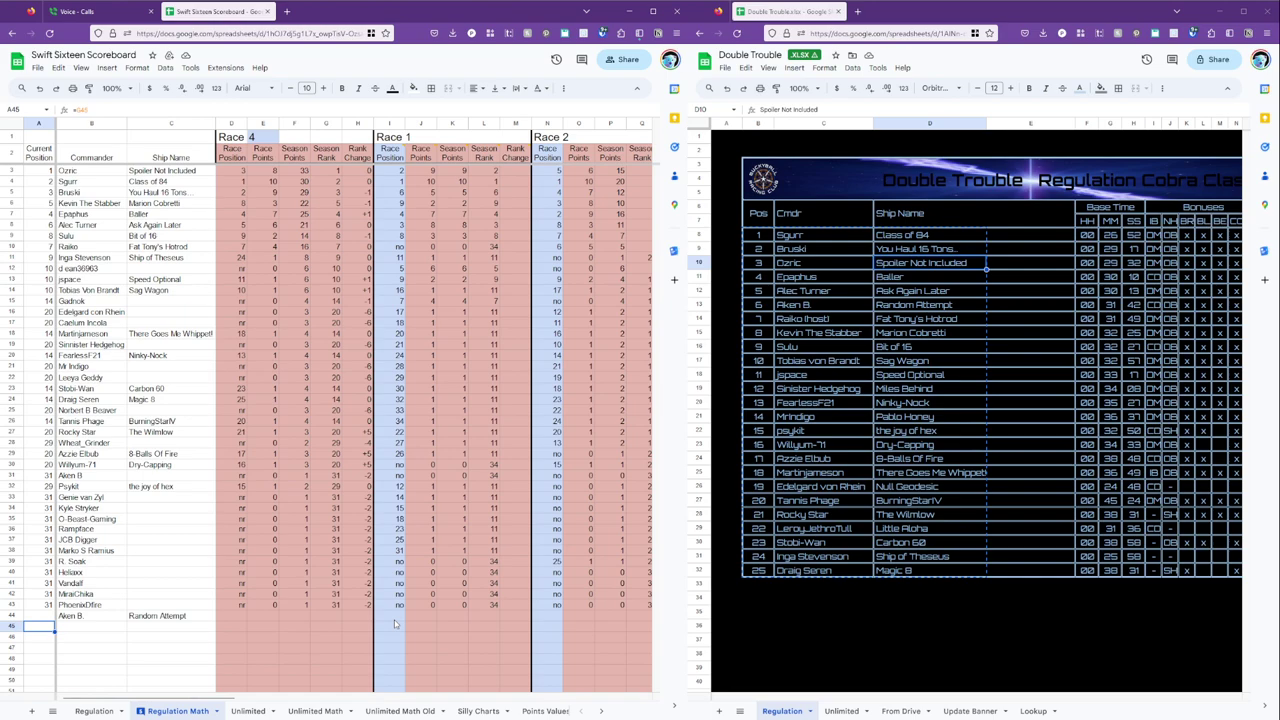
key(Right)
text(Sinister Hedgehog)
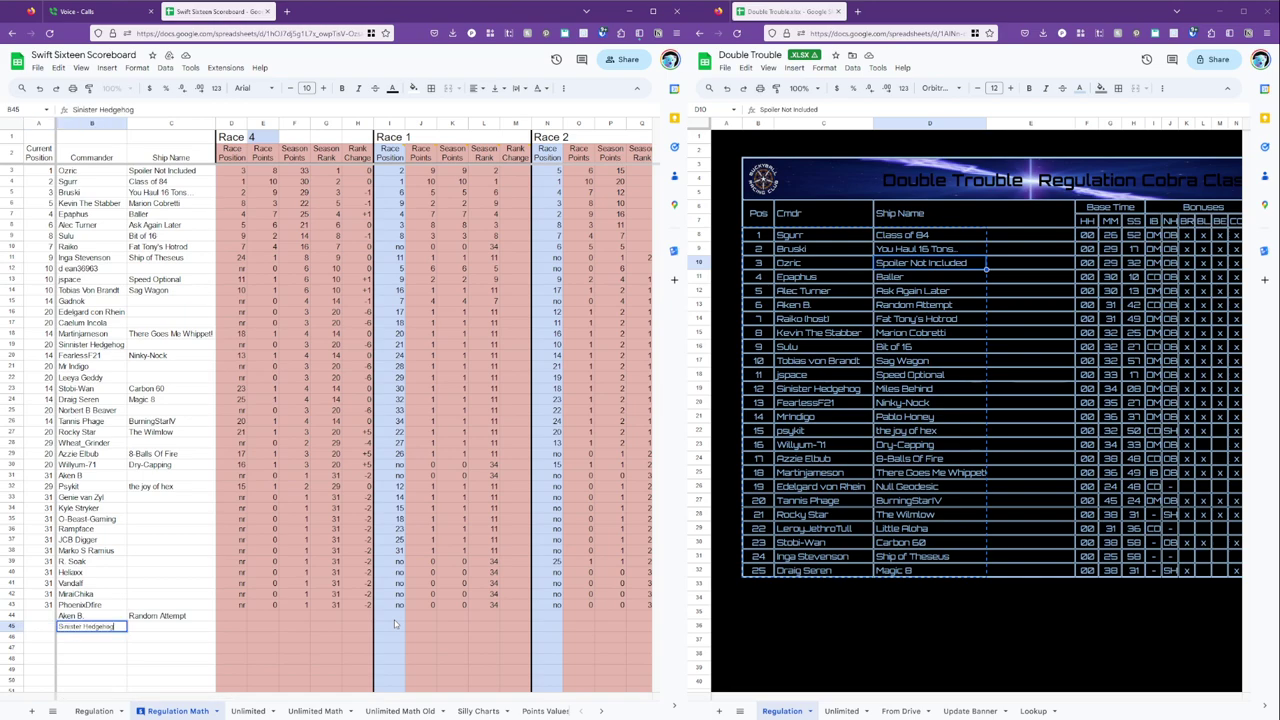
key(Return)
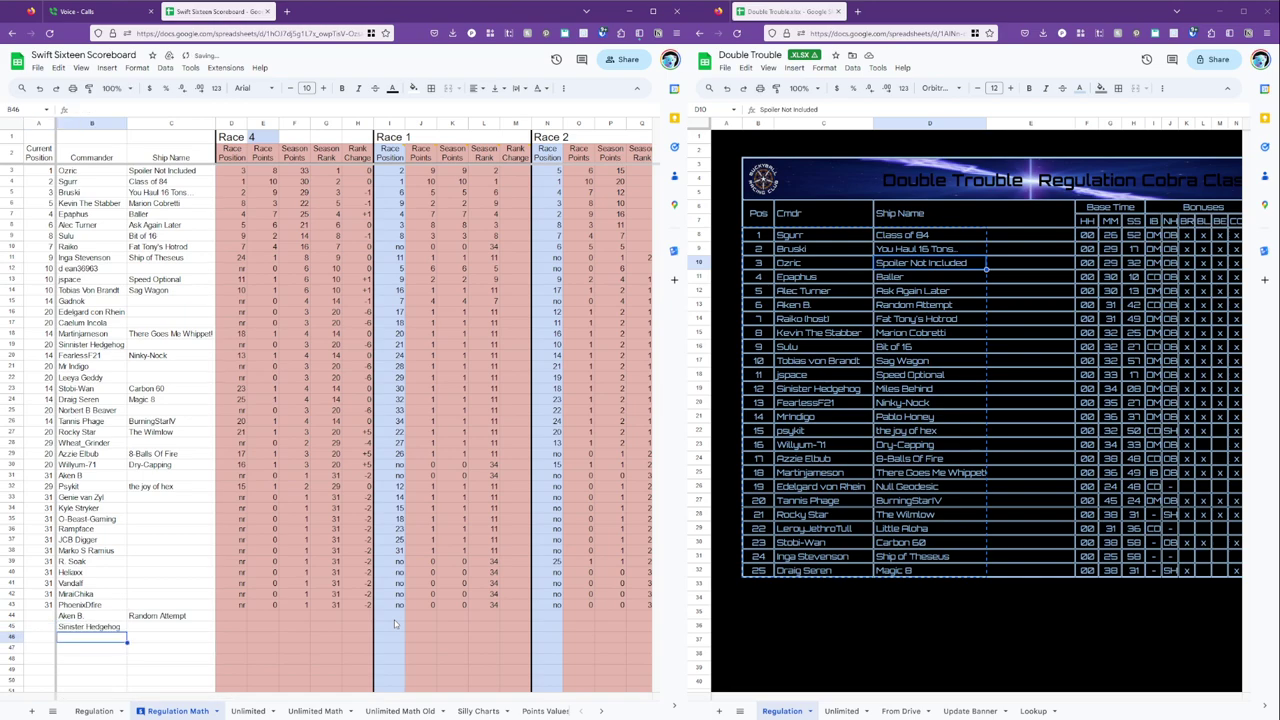
Paste the D43:H43 Race 4 formulas into the empty rows below and check the position formula.
key(Up)
key(Right)
key(Right)
key(Up)
key(Up)
key(shift+Right)
key(shift+Right)
key(shift+Right)
key(shift+Right)
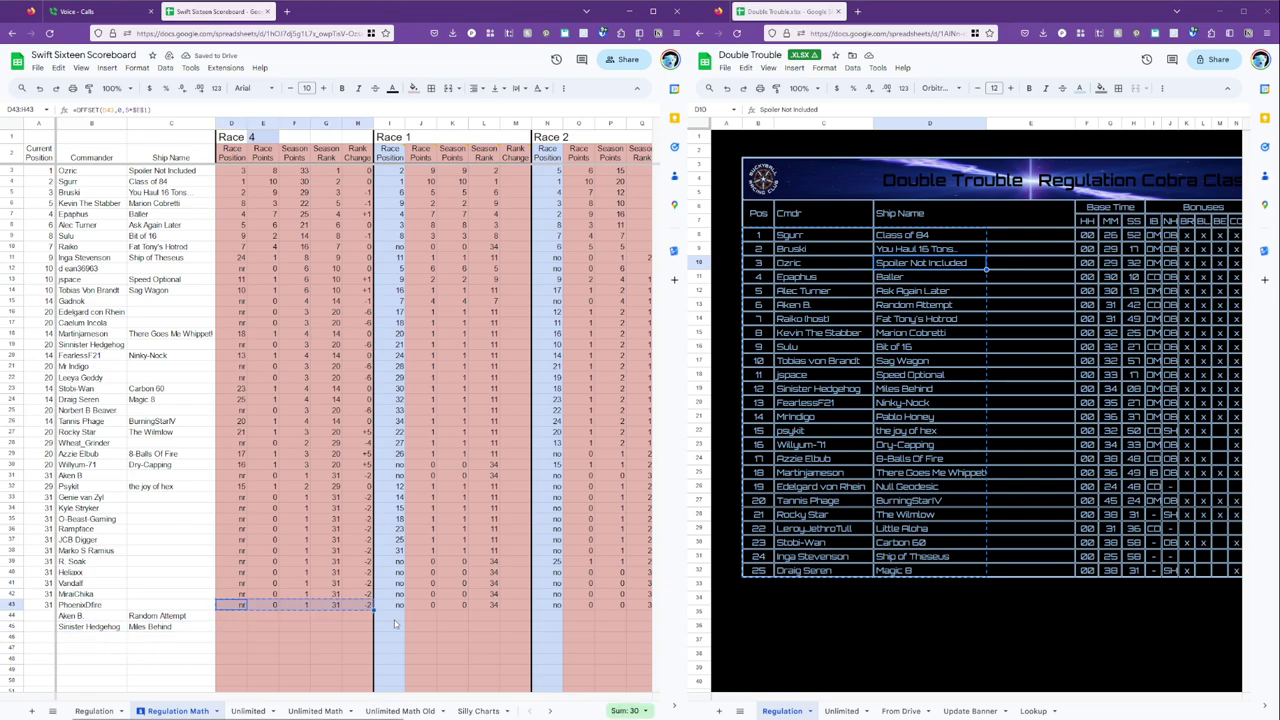
key(Down)
key(shift+Down)
key(shift+Down)
key(shift+Down)
key(shift+Down)
key(shift+Down)
key(shift+Down)
key(shift+Down)
key(shift+Down)
key(shift+Down)
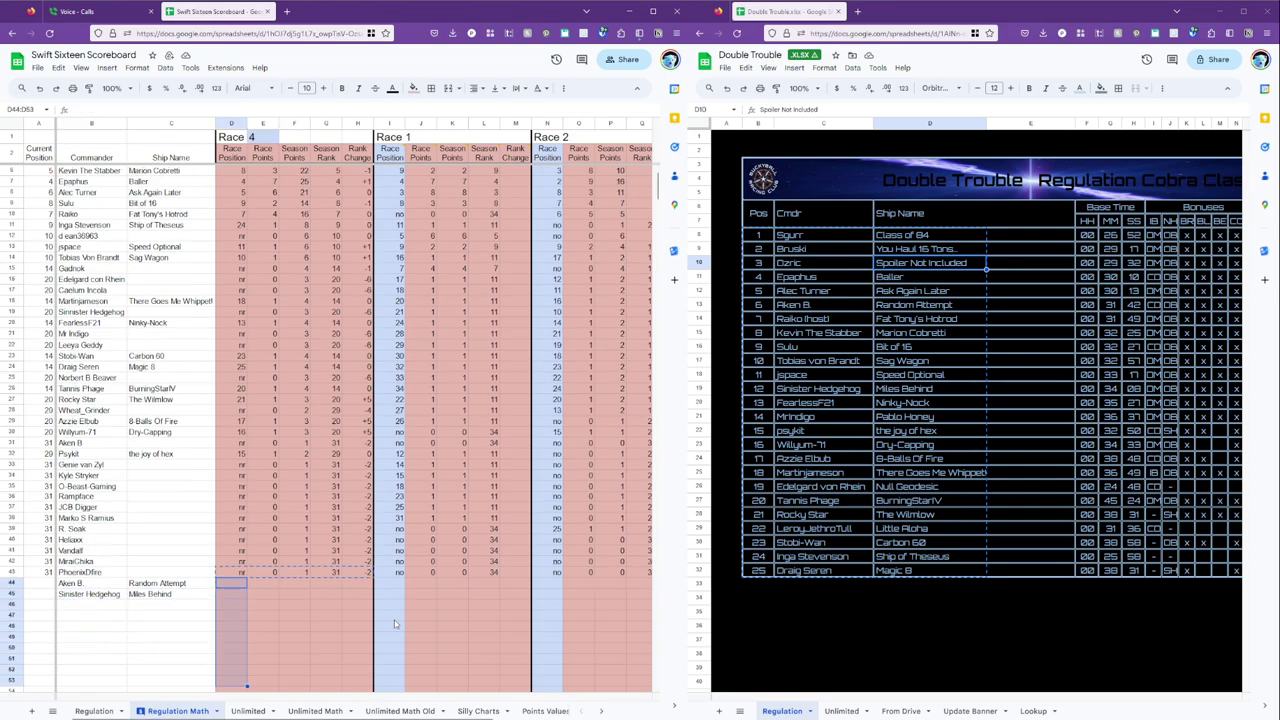
key(ctrl+v)
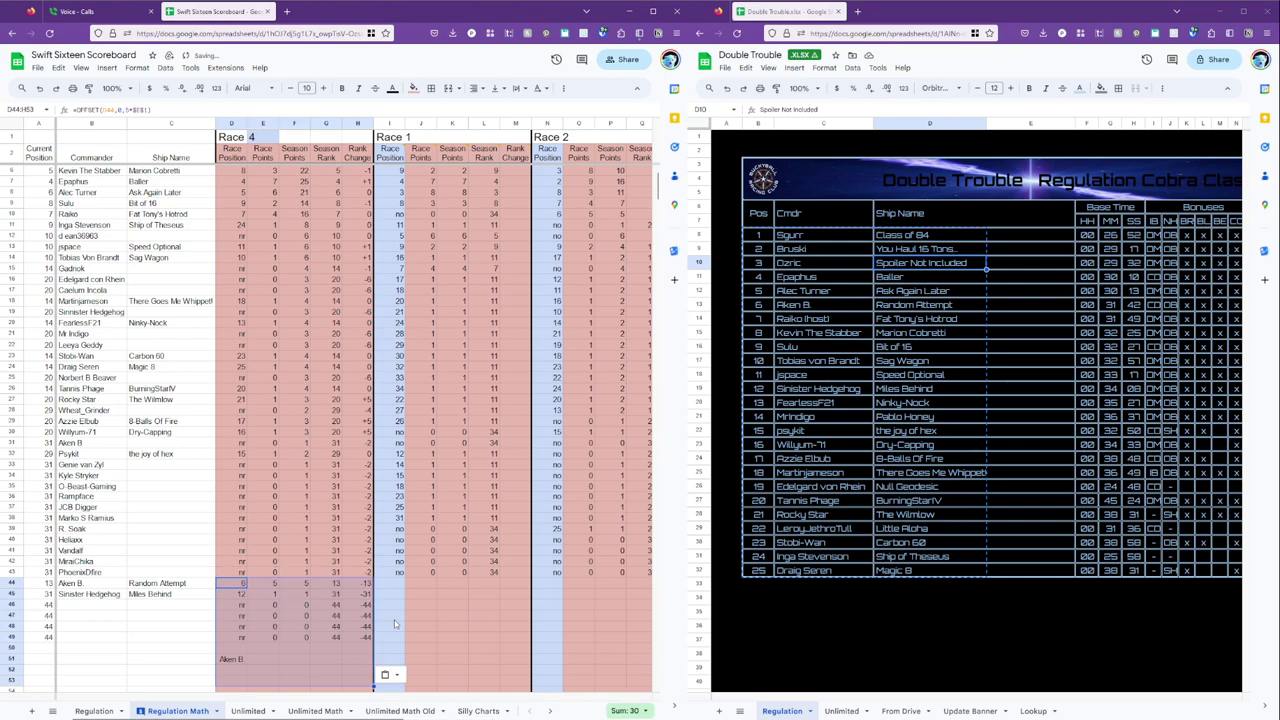
key(Down)
key(Down)
key(Down)
key(Down)
key(Down)
key(Down)
key(Down)
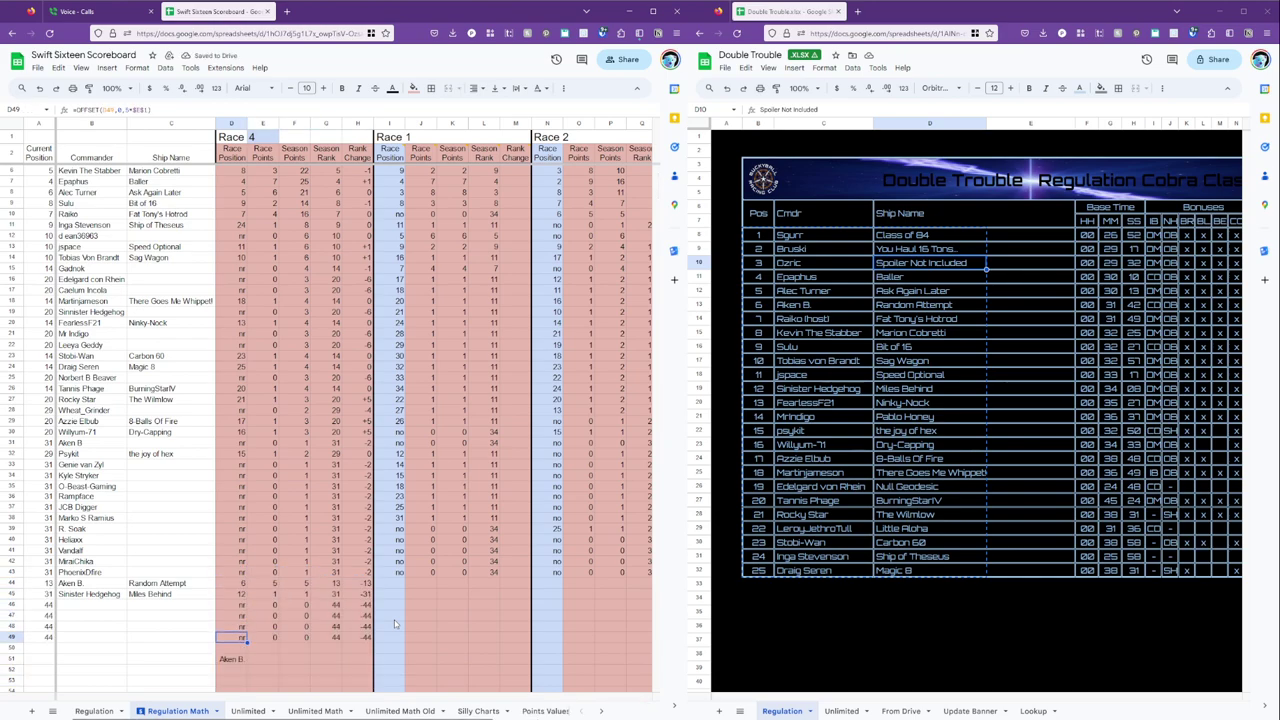
key(Right)
key(Right)
key(Right)
key(Right)
key(Right)
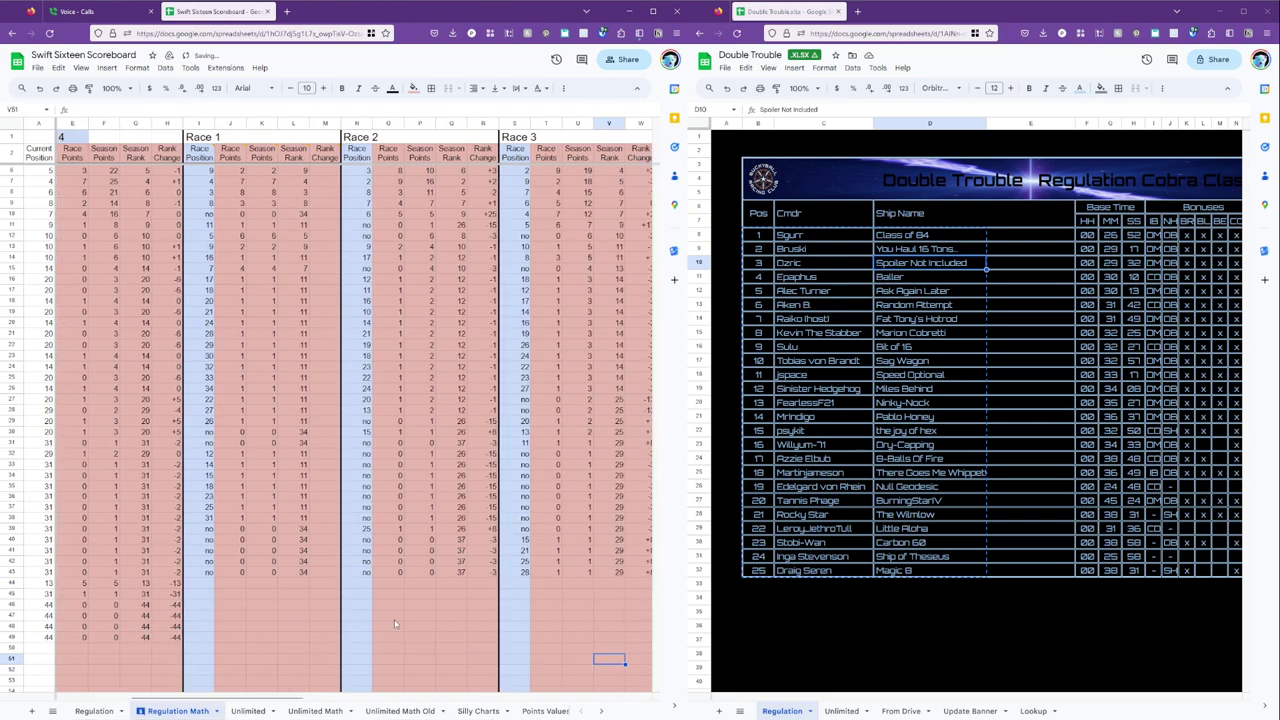
key(Left)
key(Left)
key(Left)
key(Left)
key(Left)
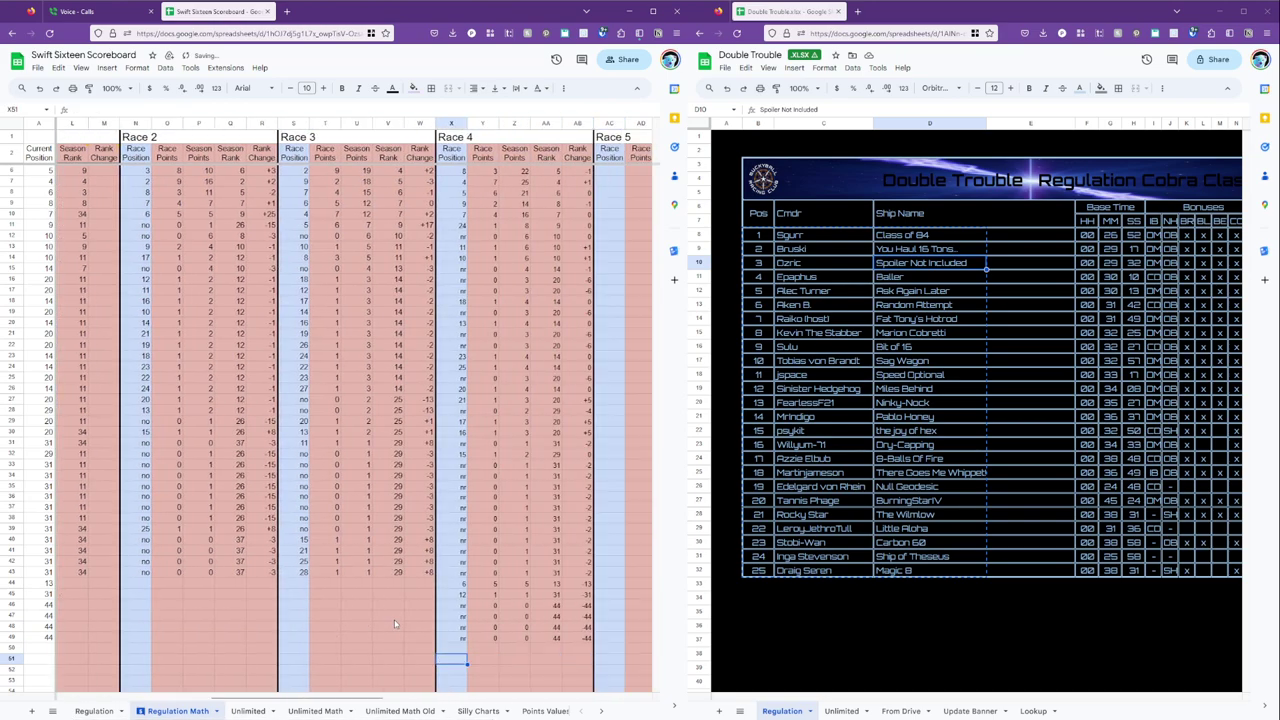
click(462, 325)
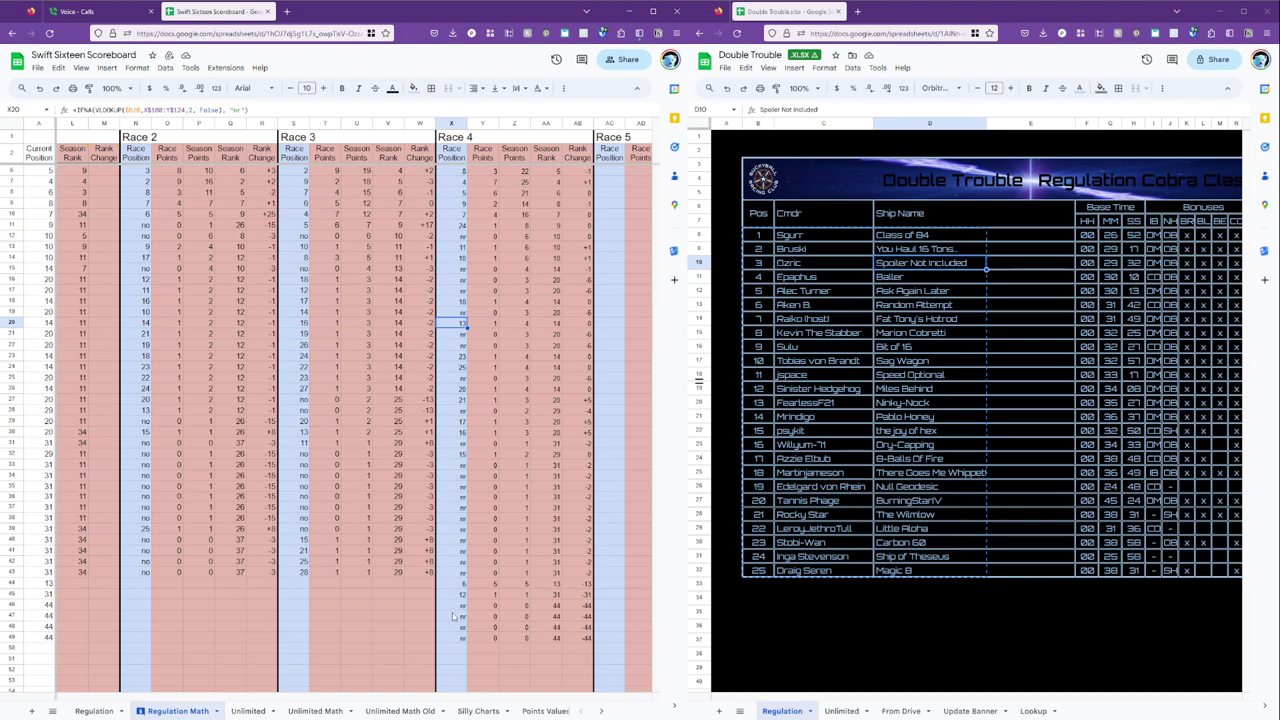
Add commander 'Mr Indigo' in B46 and check its Race 4 results.
click(388, 627)
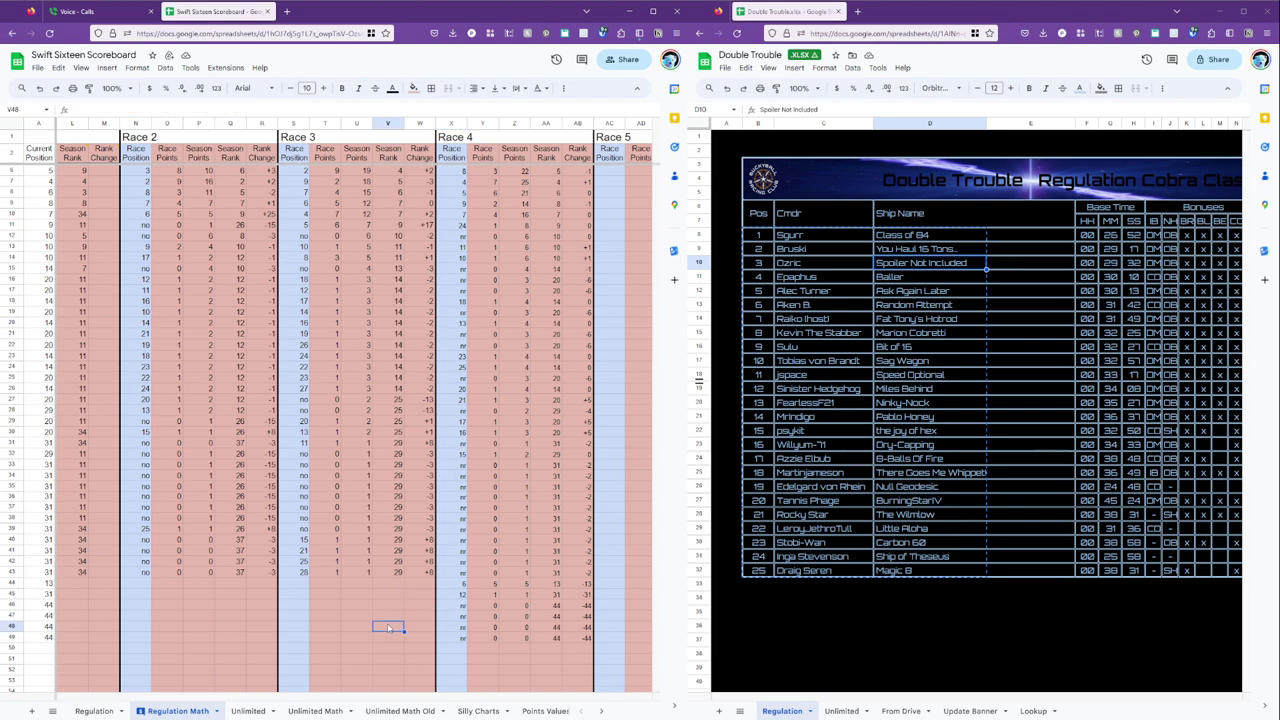
key(Home)
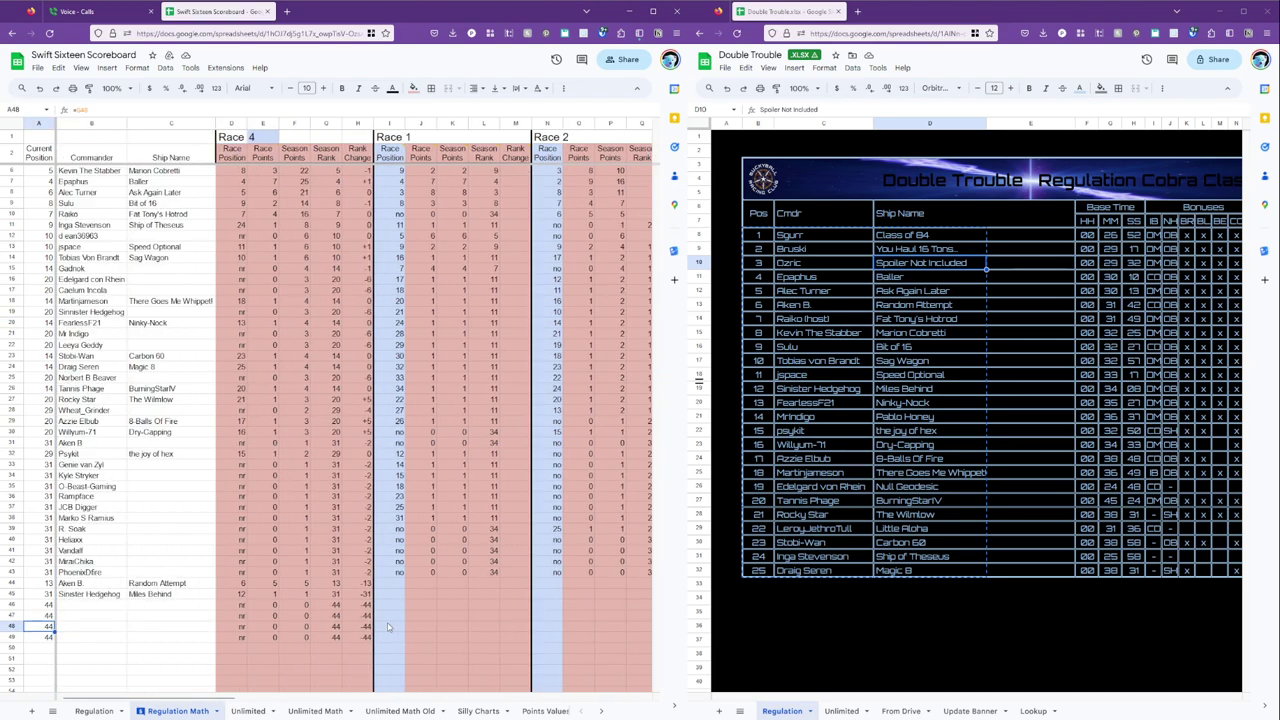
key(Right)
key(Up)
key(Up)
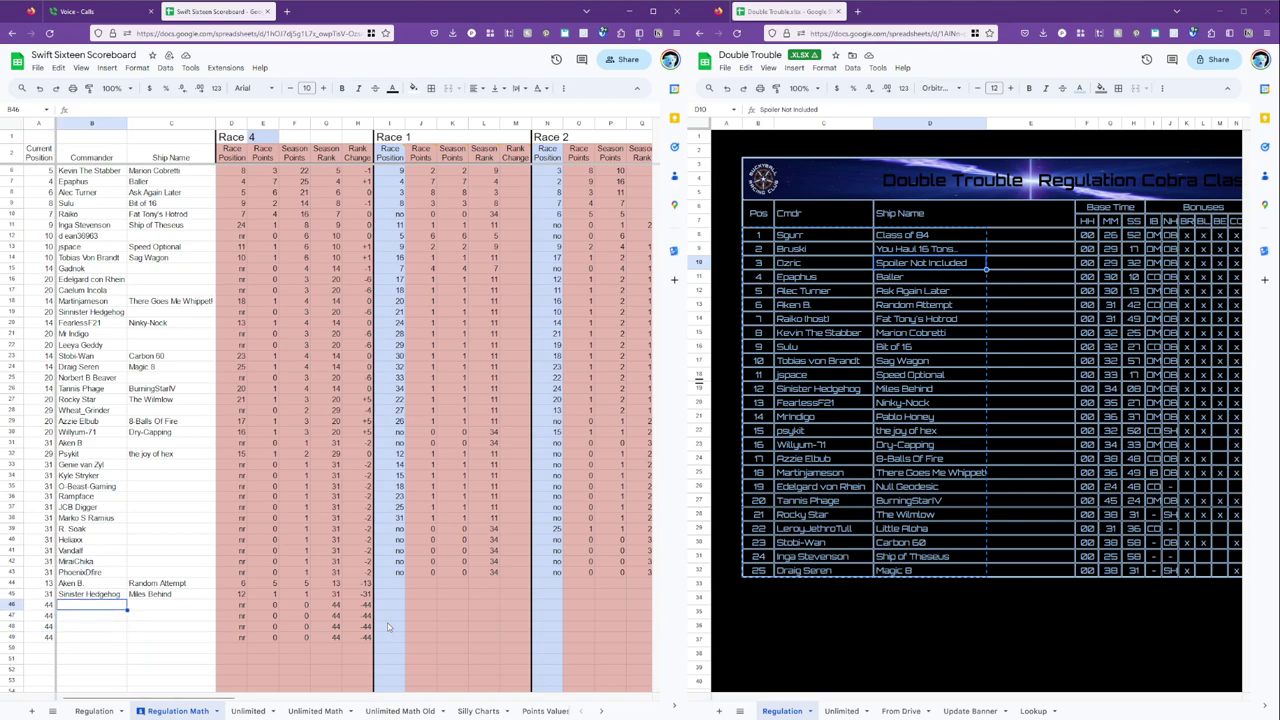
text(Mr)
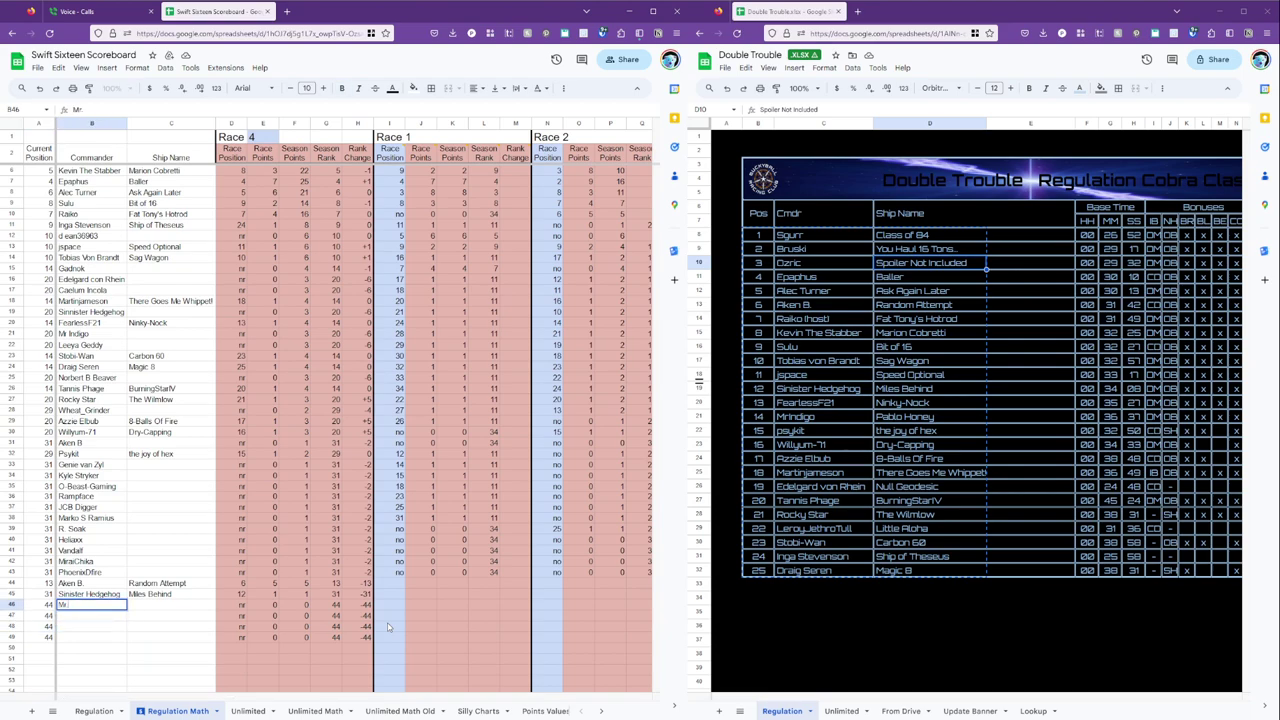
text( Indigo)
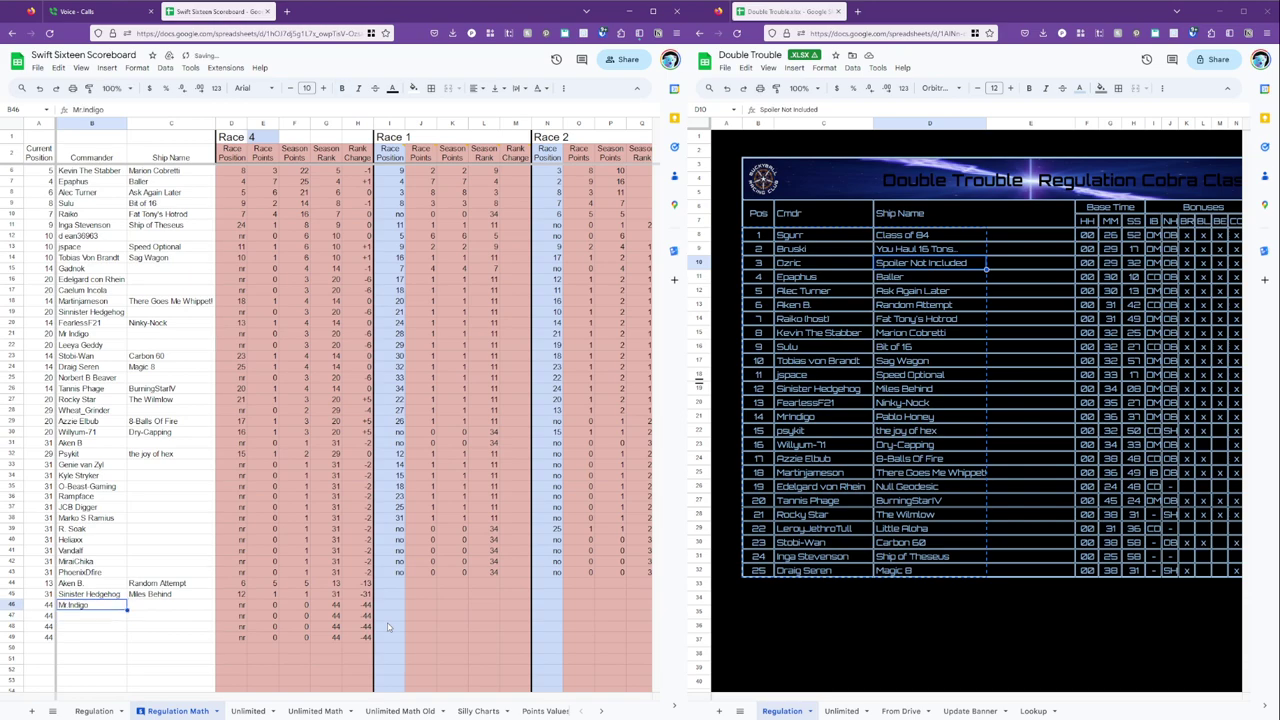
key(Tab)
key(Tab)
key(ctrl+Right)
key(ctrl+Right)
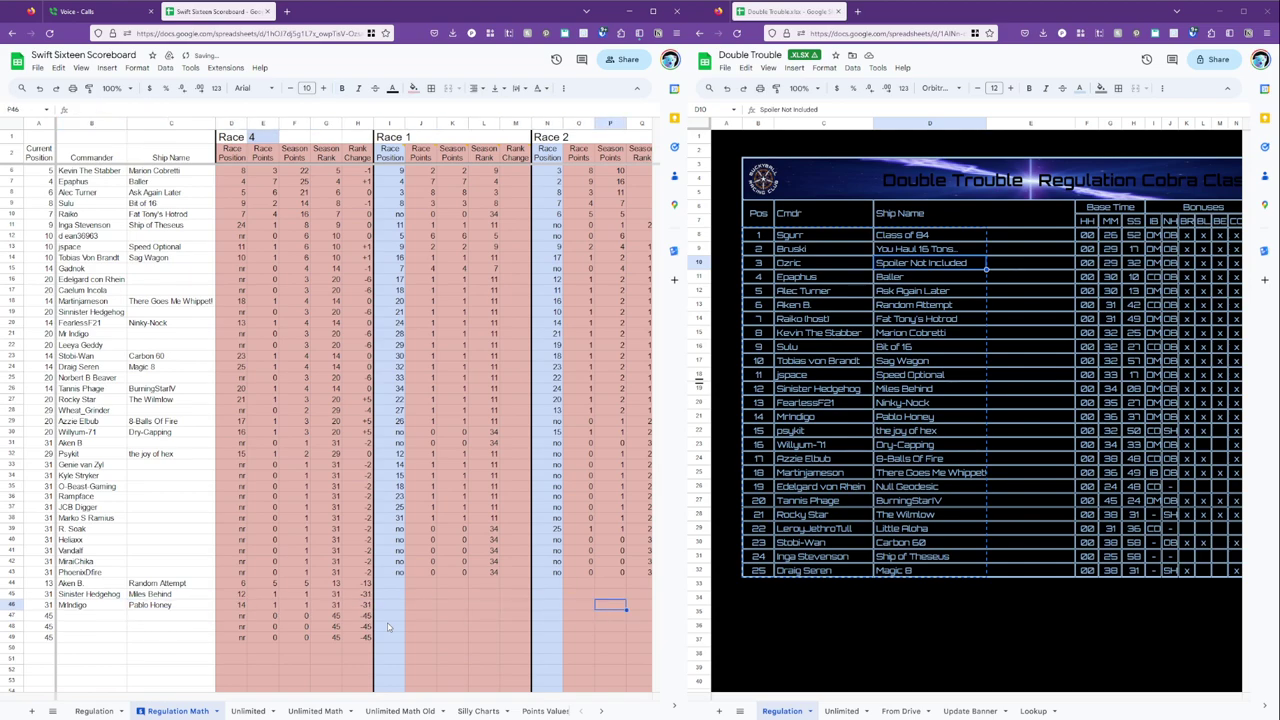
key(Right)
key(Right)
key(Right)
key(Right)
key(Right)
key(Right)
key(Right)
key(Right)
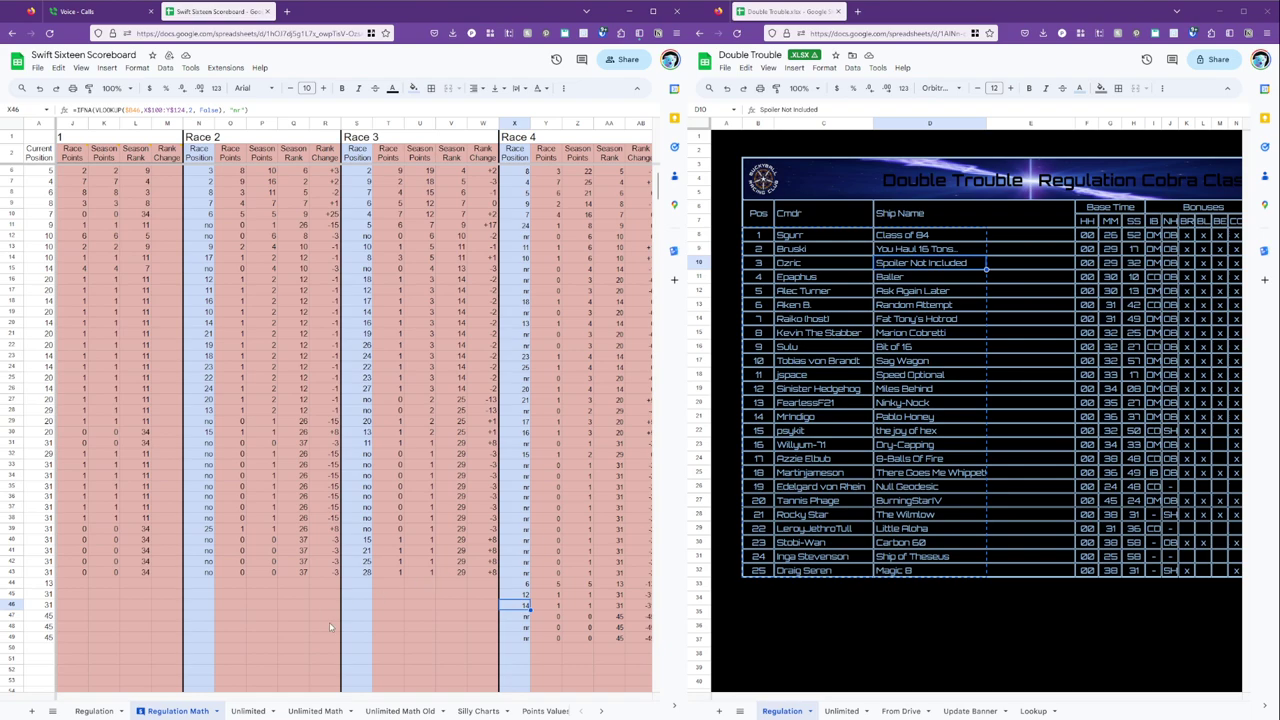
click(420, 636)
key(Left)
key(Left)
key(Left)
key(Left)
key(Left)
key(Left)
key(Left)
key(Left)
key(Left)
key(Left)
key(Left)
key(Left)
key(Left)
key(Left)
key(Left)
key(Left)
key(Left)
key(Left)
key(Left)
key(Left)
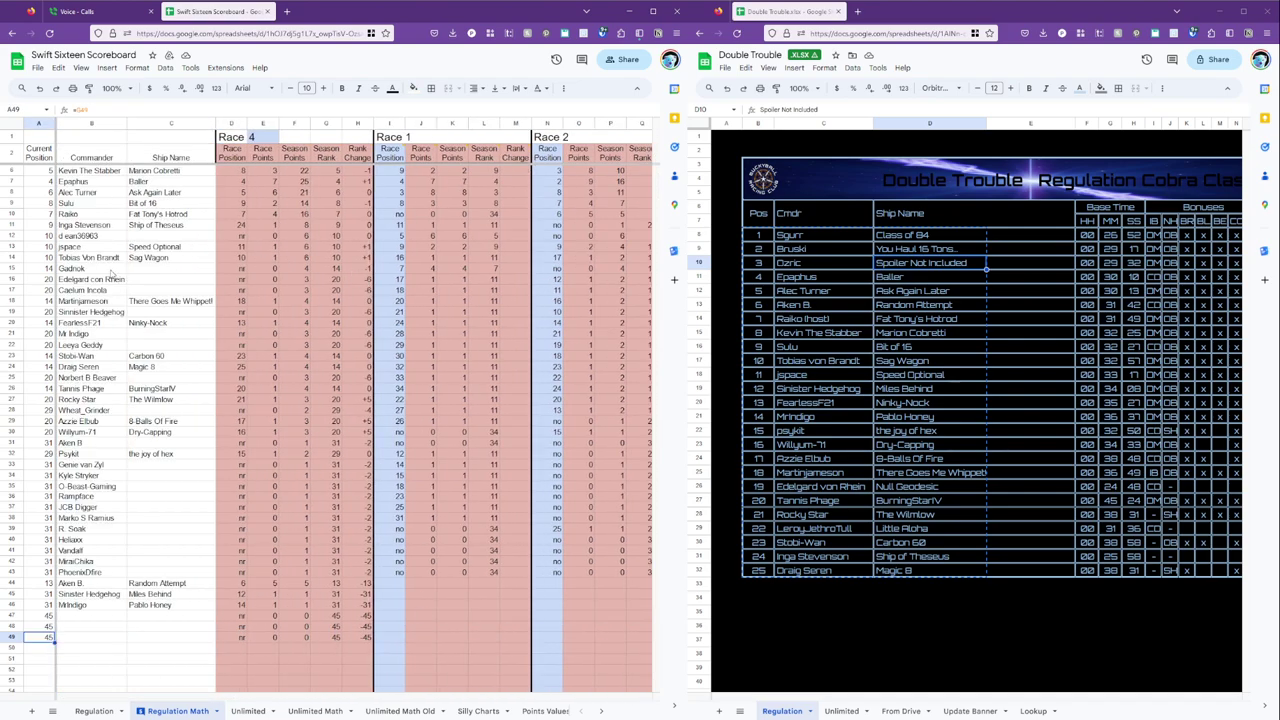
Correct the misspelled commander name in B16 and verify its Race 4 position.
click(103, 281)
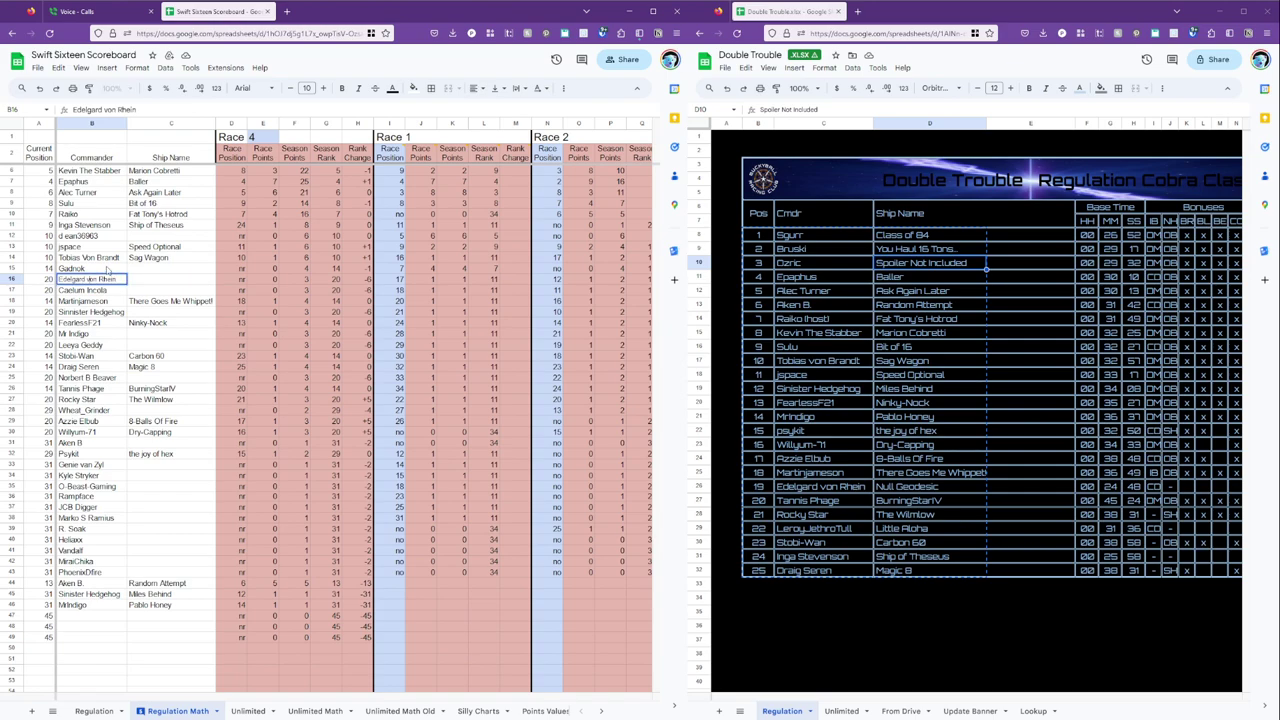
key(Return)
key(Up)
key(Right)
key(Right)
key(Right)
key(Right)
key(Right)
key(Right)
key(Right)
key(Right)
key(Right)
key(Right)
key(Right)
key(Right)
key(Right)
key(Right)
key(Right)
key(Right)
key(Right)
key(Right)
key(Right)
key(Right)
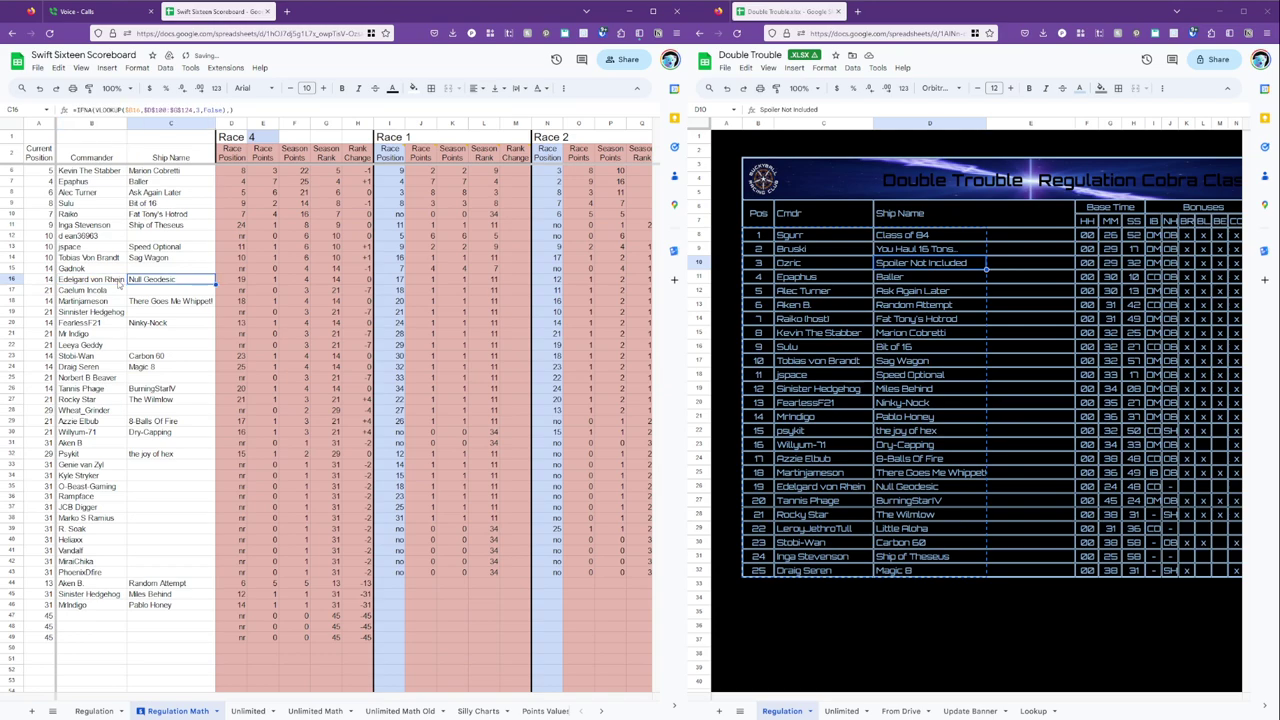
key(Right)
key(Right)
key(Right)
key(Right)
key(Right)
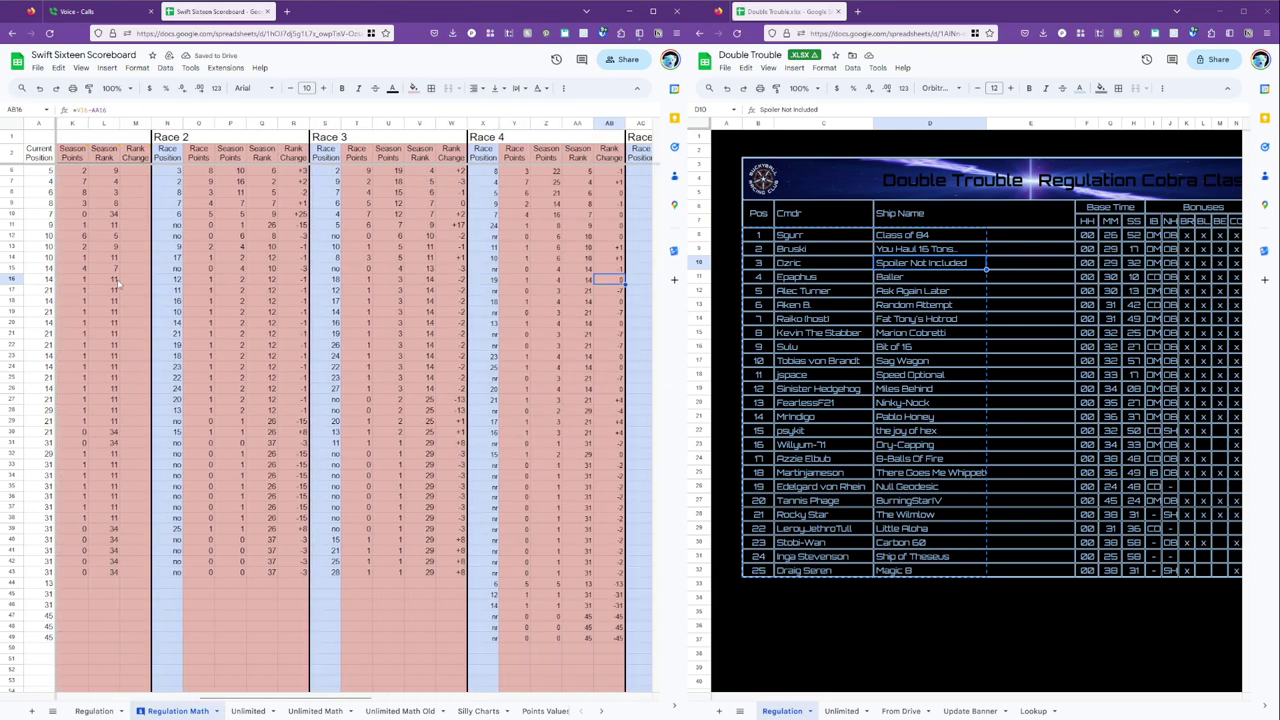
key(Left)
key(Left)
click(431, 283)
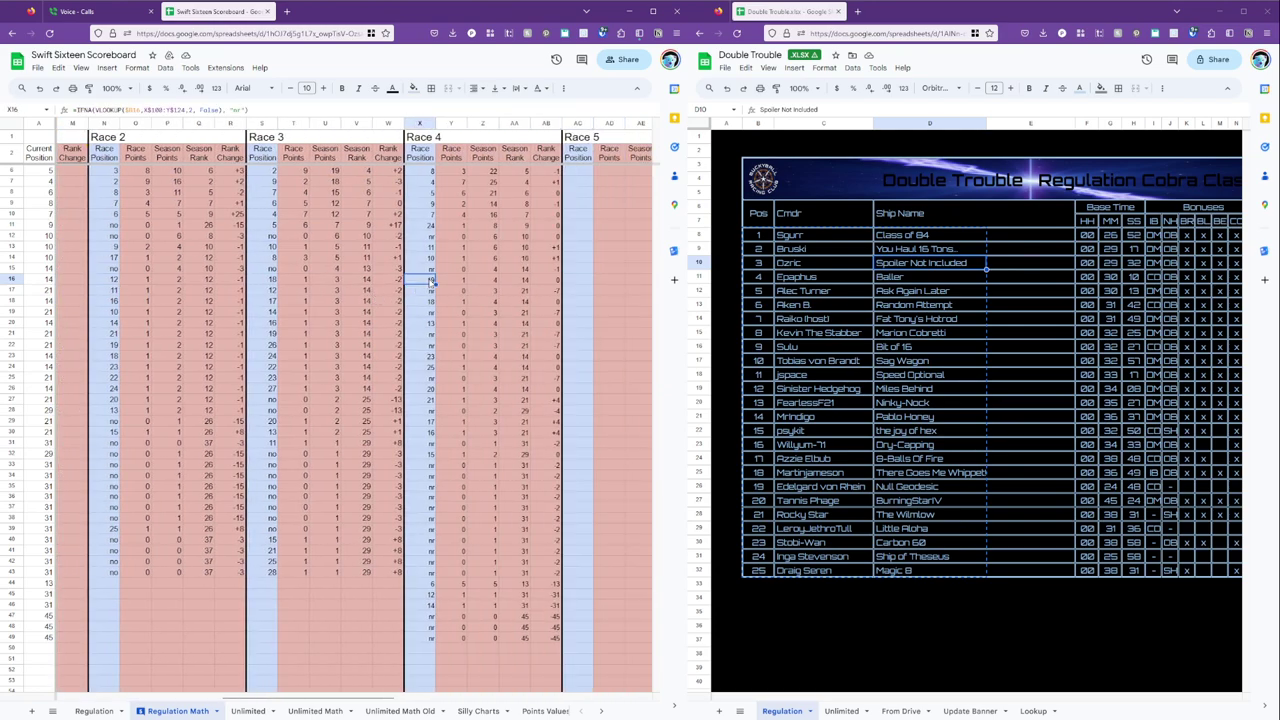
click(424, 399)
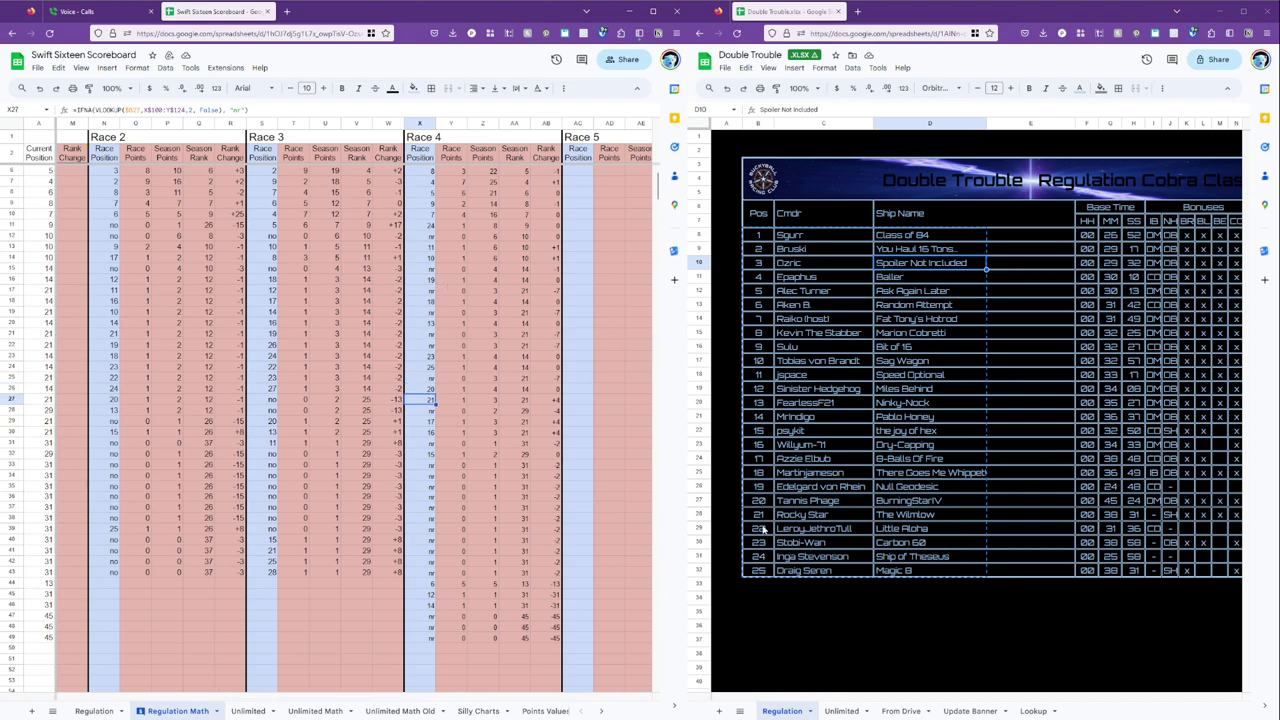
Copy a commander name from the Double Trouble standings into B47 and apply B46's plain formatting.
click(353, 585)
key(Home)
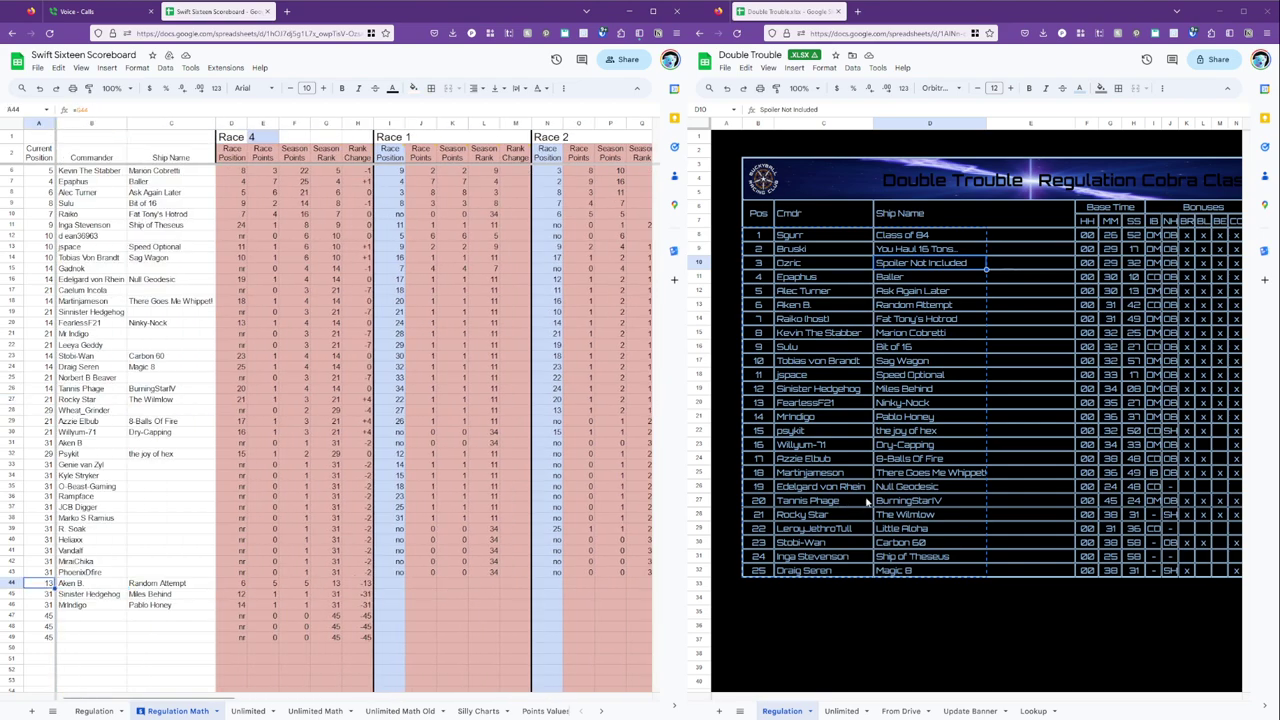
click(835, 534)
key(ctrl+c)
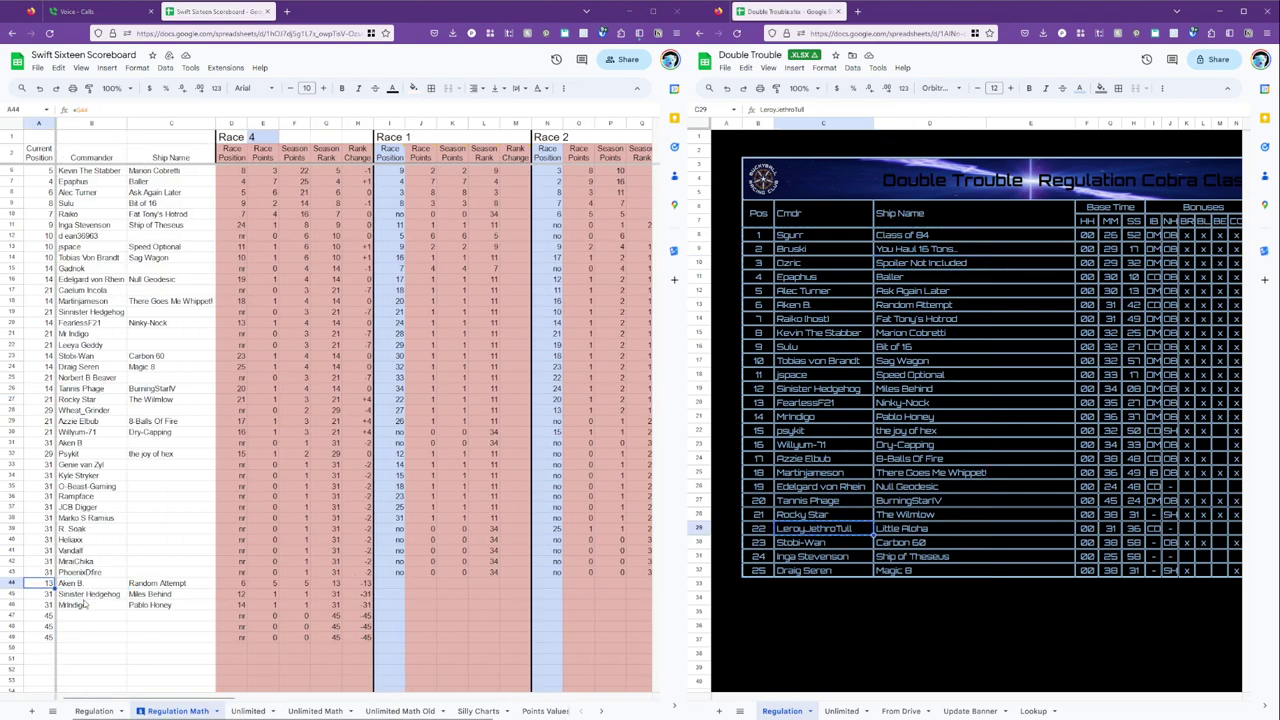
click(91, 618)
key(ctrl+v)
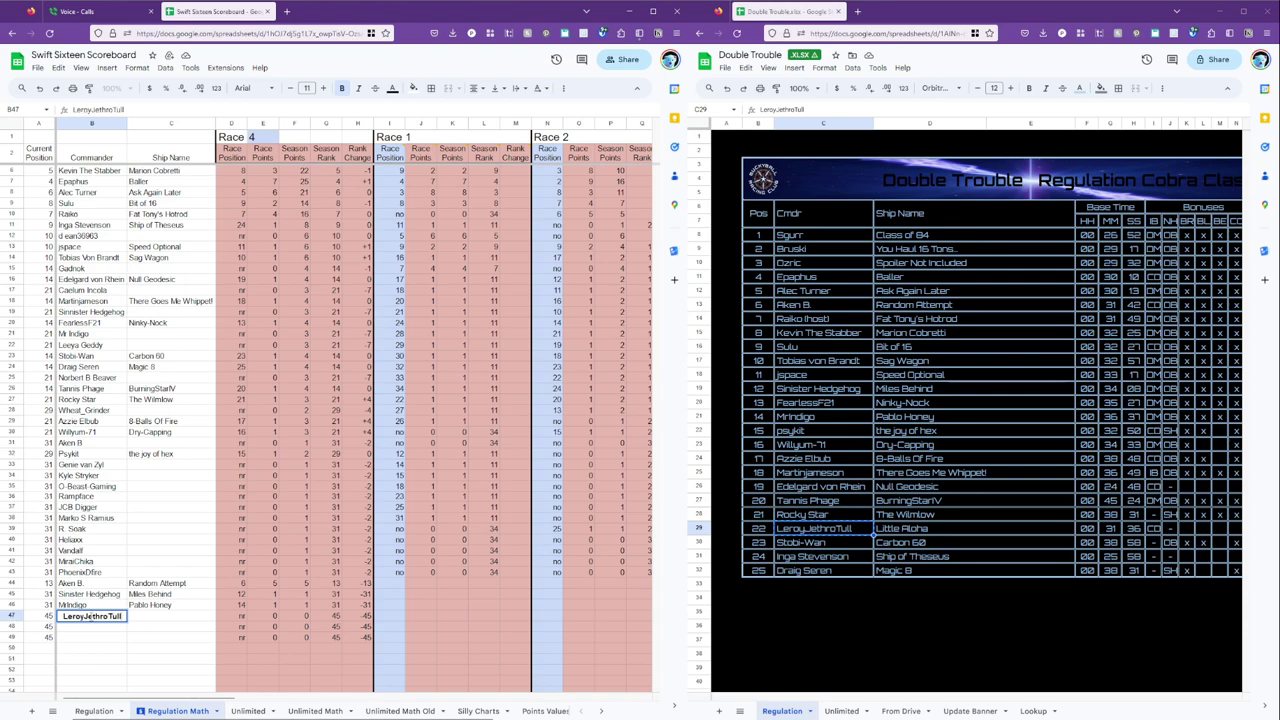
click(88, 606)
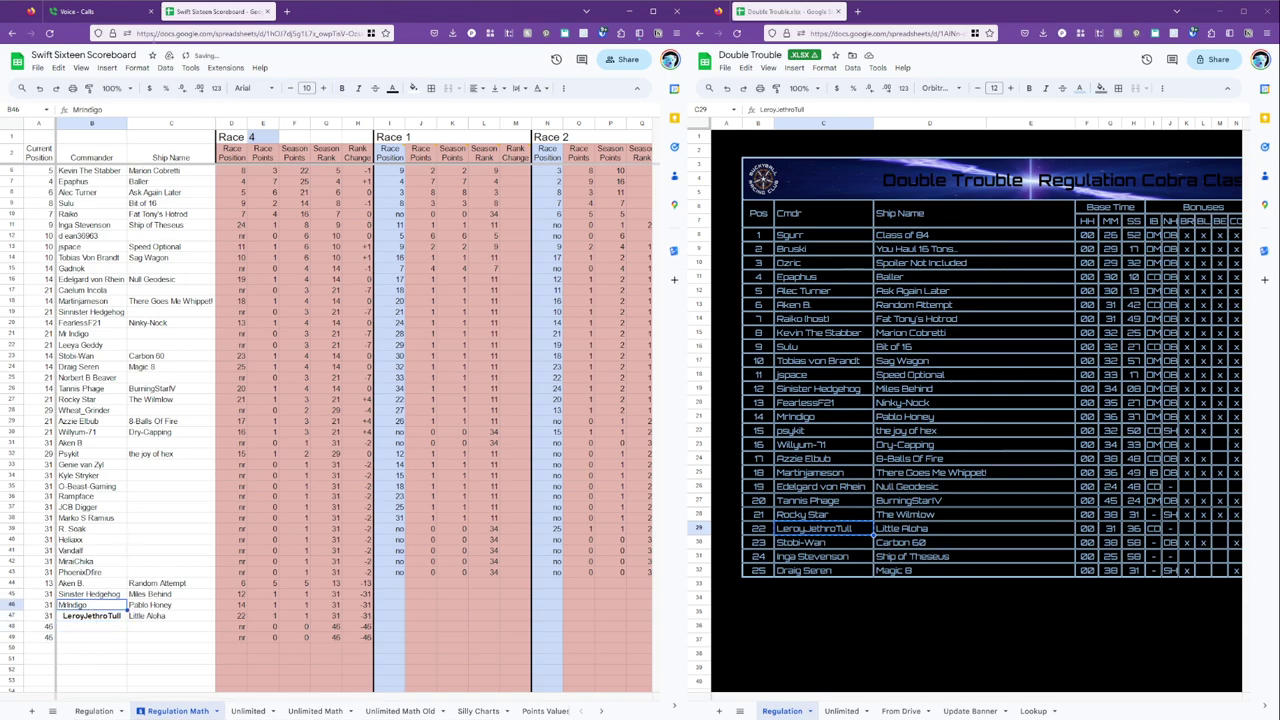
click(88, 88)
click(100, 616)
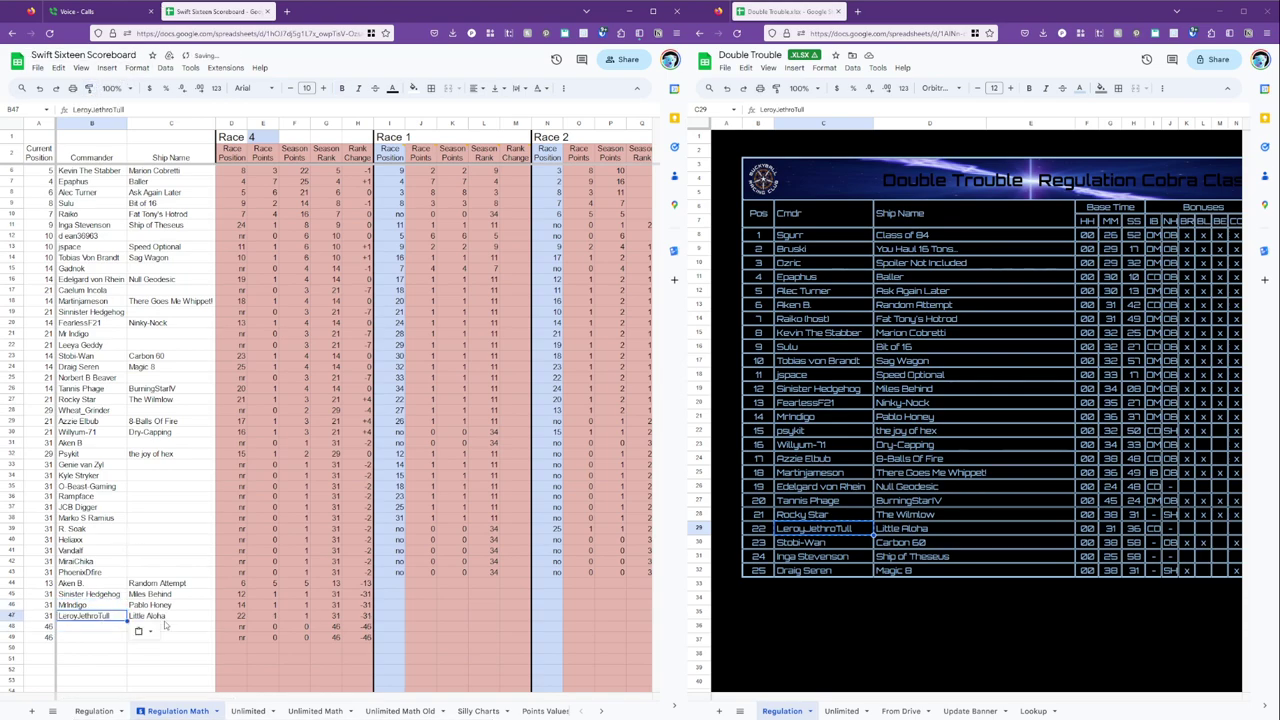
Review the new commanders' Race 4 positions: 12, 14 and 22.
key(Right)
key(Right)
key(Right)
key(Right)
key(Right)
key(Right)
key(Right)
key(Right)
key(Right)
key(Right)
key(Right)
key(Right)
key(Right)
key(Right)
key(Right)
key(Right)
key(Right)
key(Right)
key(Right)
key(Right)
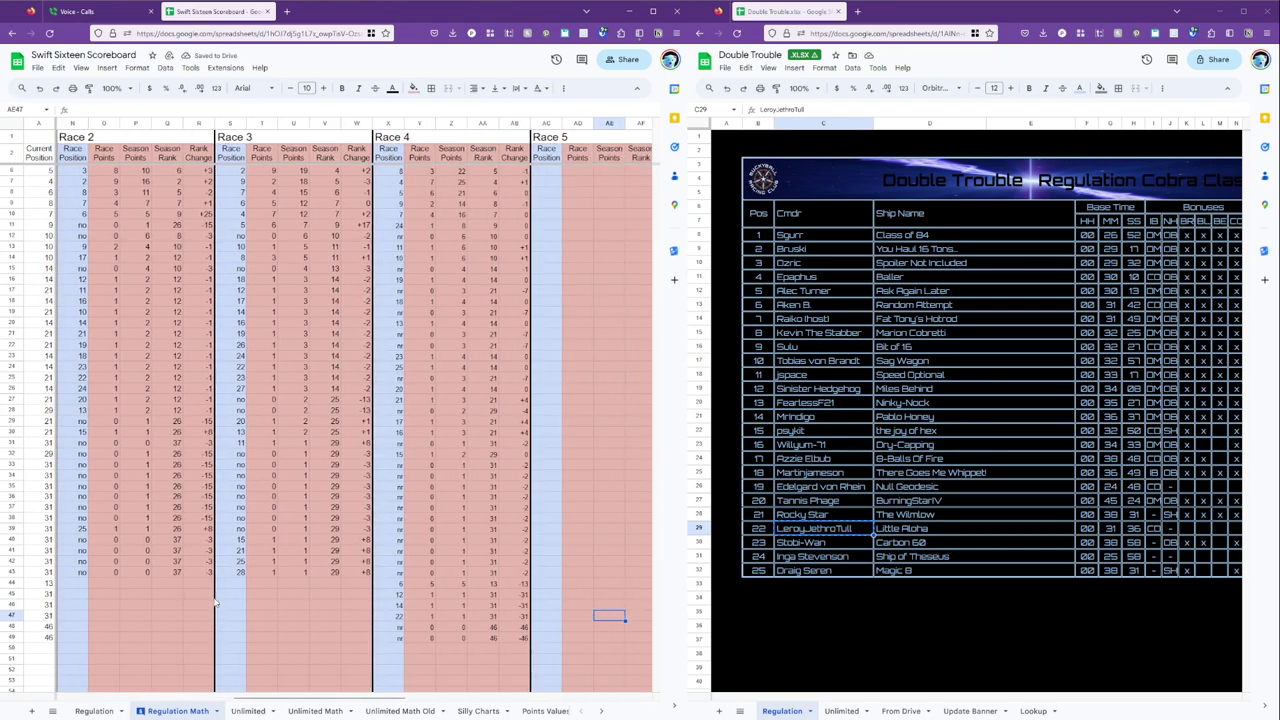
key(Left)
key(Left)
key(Left)
key(Left)
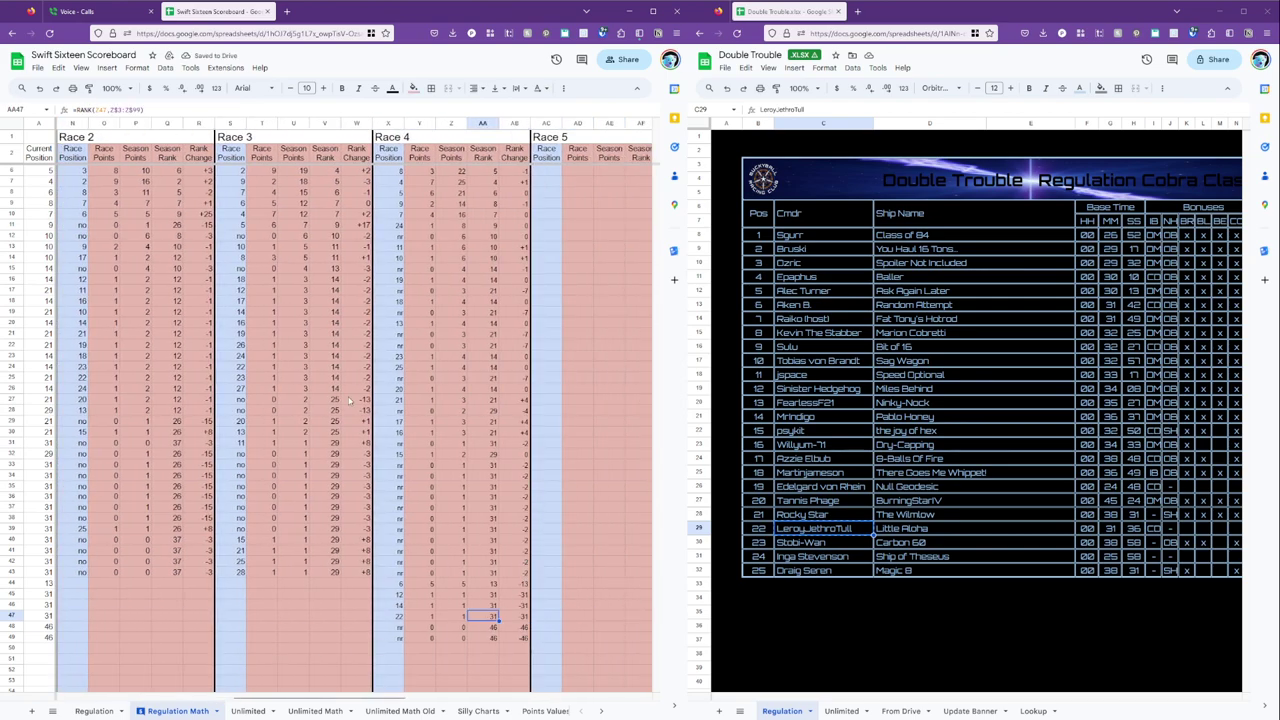
click(396, 358)
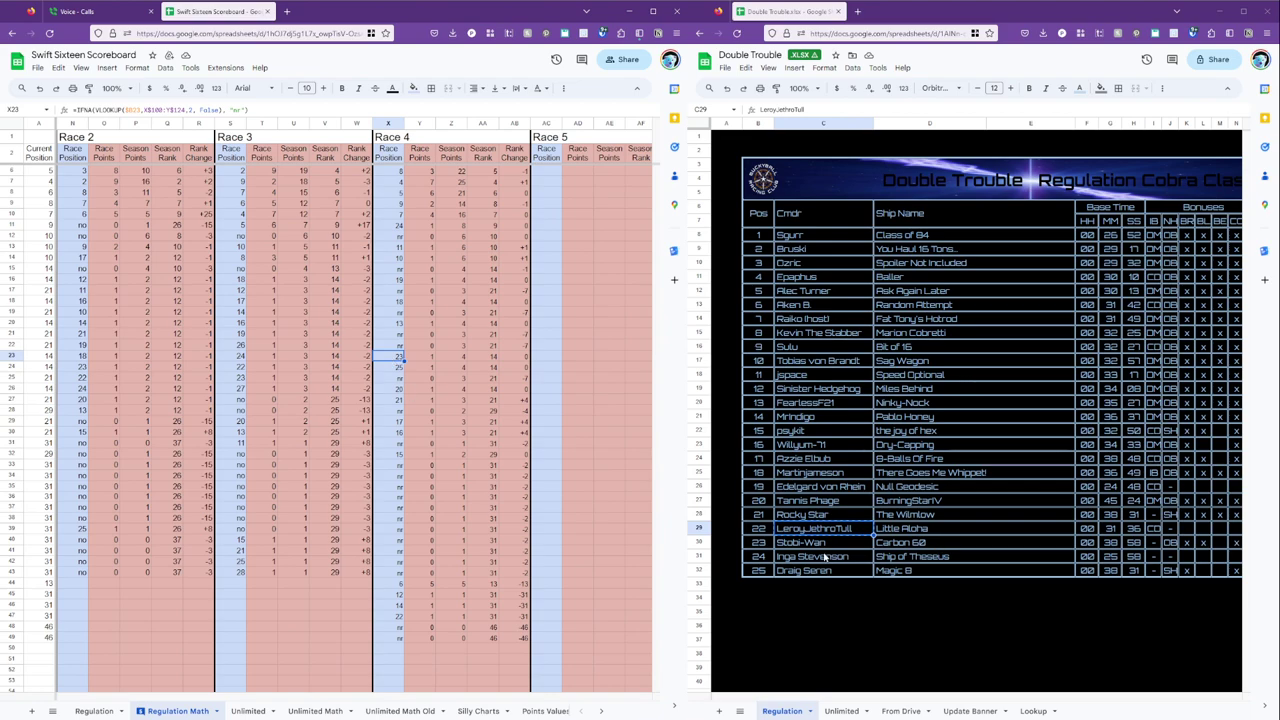
click(400, 225)
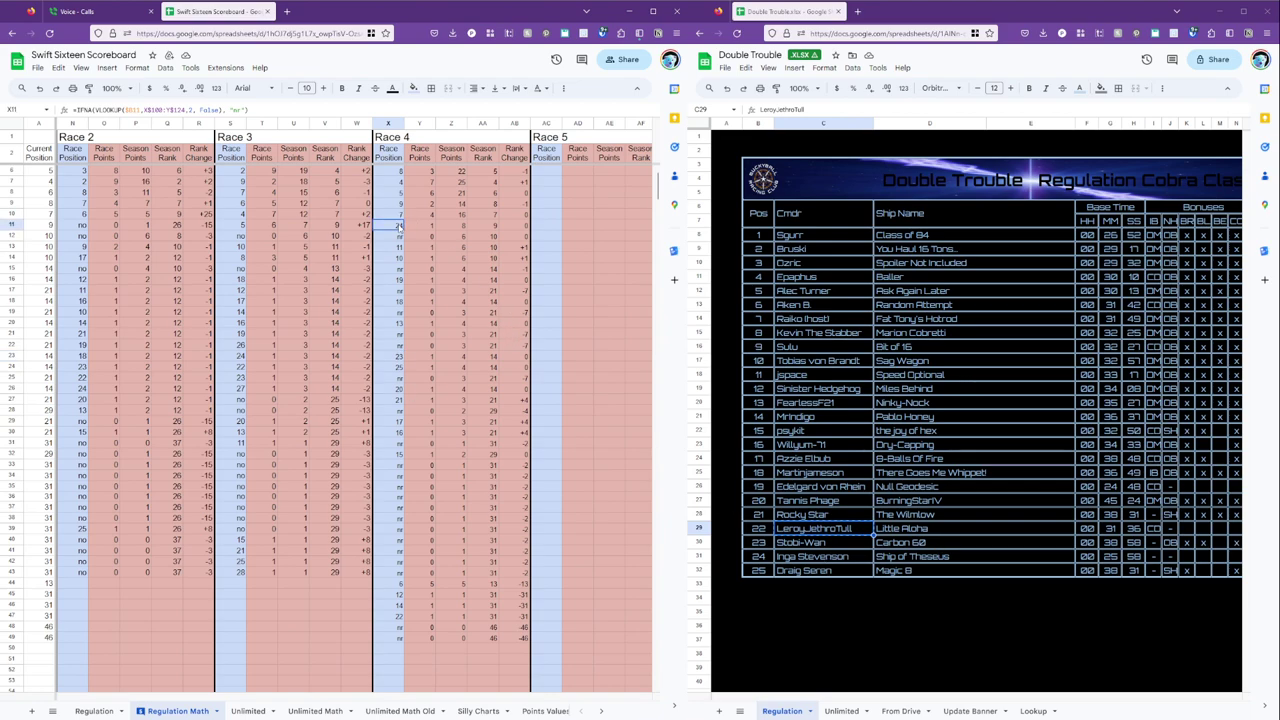
click(390, 368)
key(Left)
key(Left)
key(Left)
key(Left)
key(Left)
key(Left)
key(Left)
key(Left)
key(Left)
key(Left)
key(Left)
key(Left)
key(Left)
key(Left)
key(Left)
key(Left)
key(Left)
key(Left)
key(Left)
key(Left)
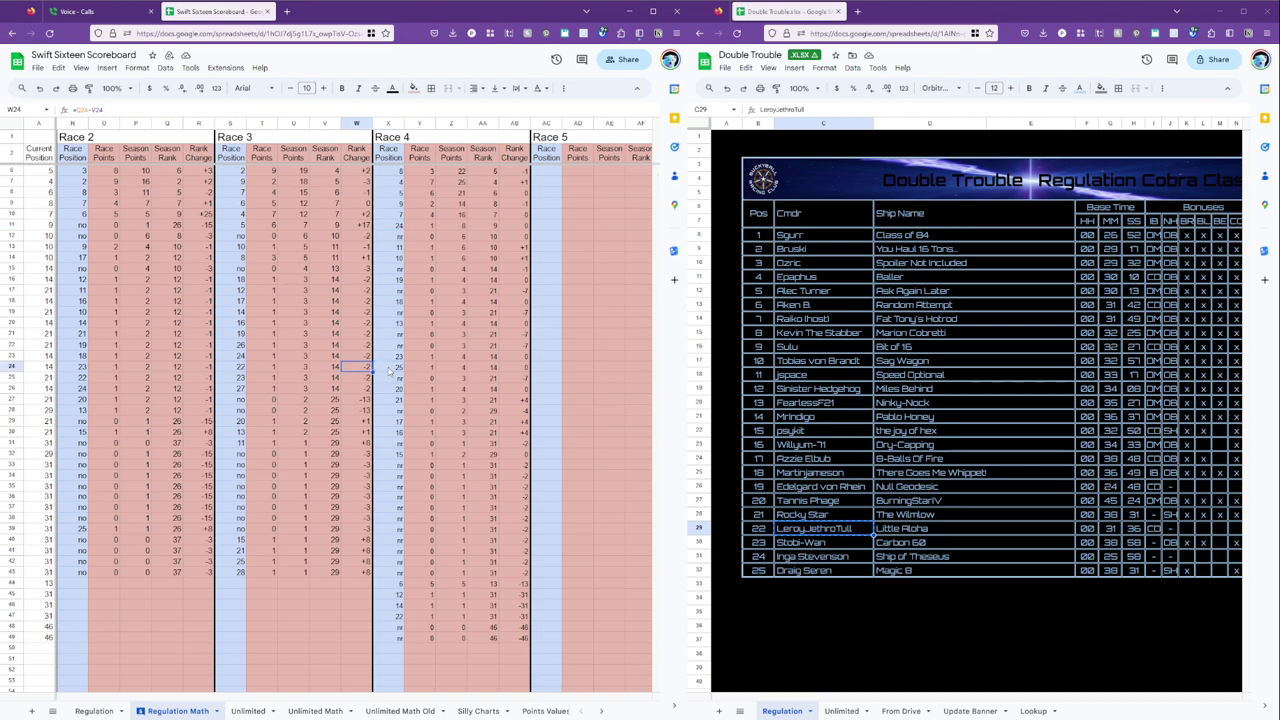
Sort racer rows 3–47 by column A, current position, A to Z.
scroll(77, 230, up, 1)
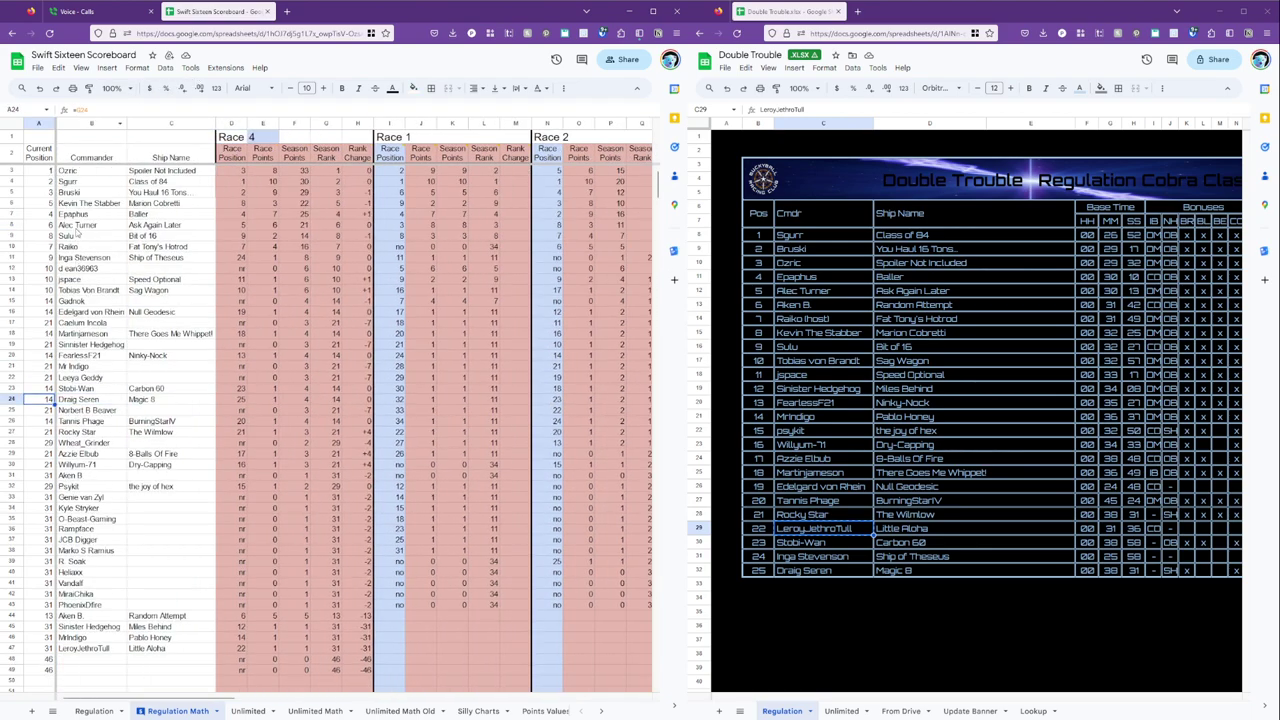
click(47, 172)
key(shift+space)
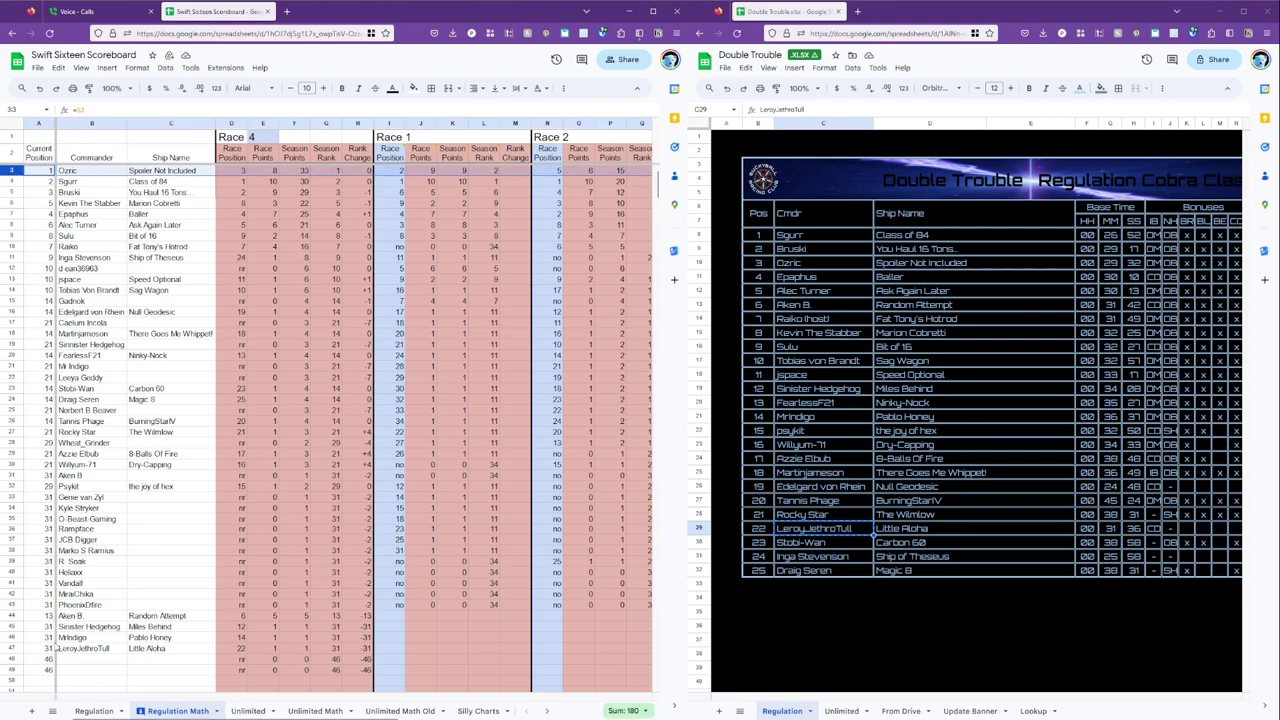
key(ctrl+shift+Down)
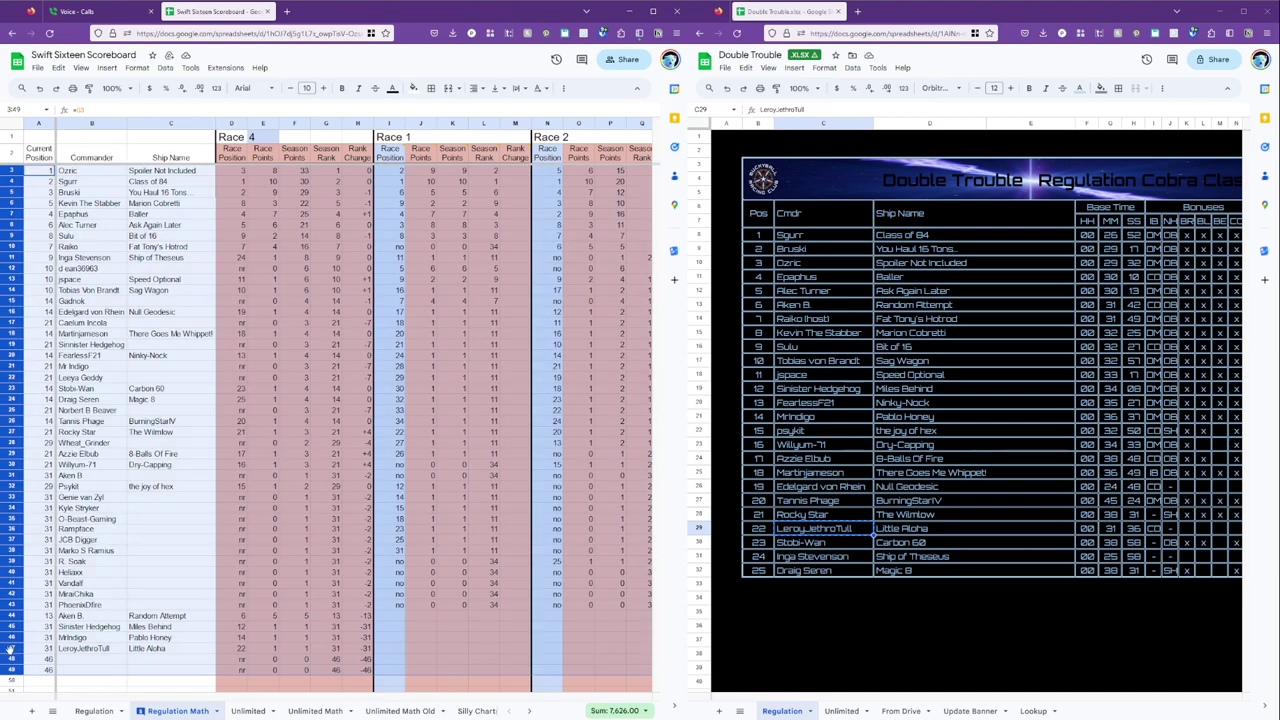
click(10, 648)
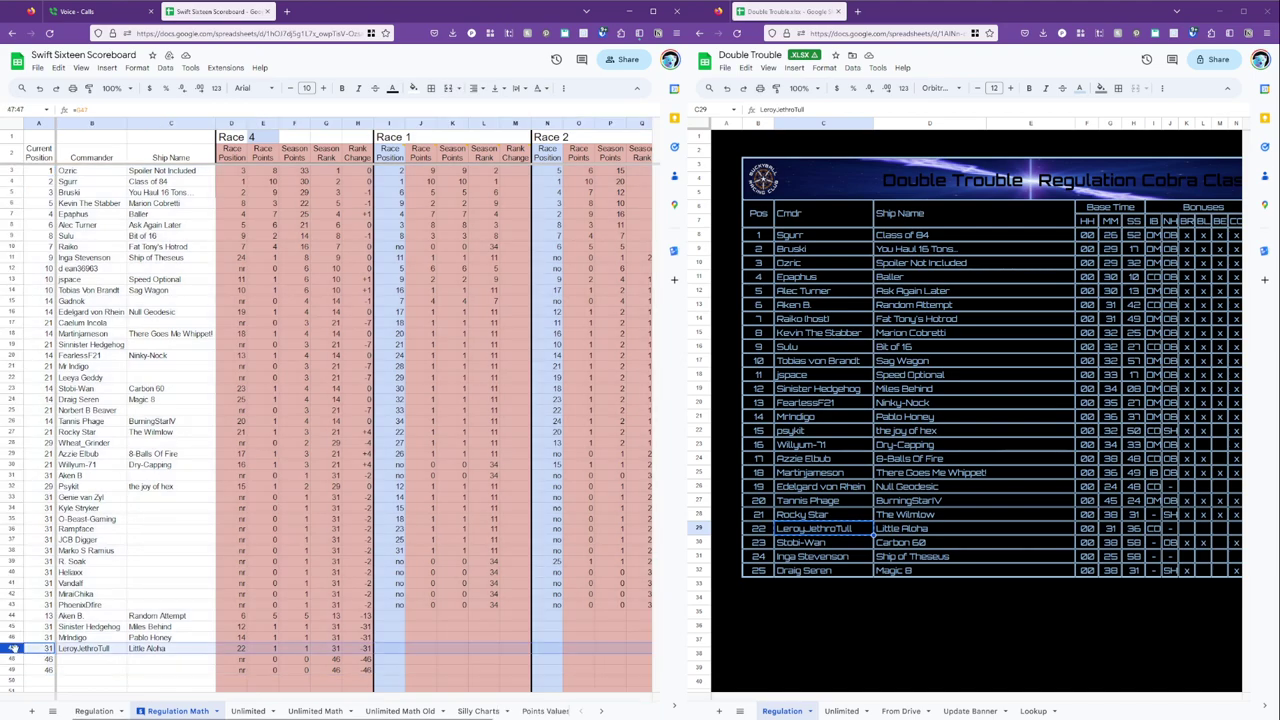
shift+click(12, 170)
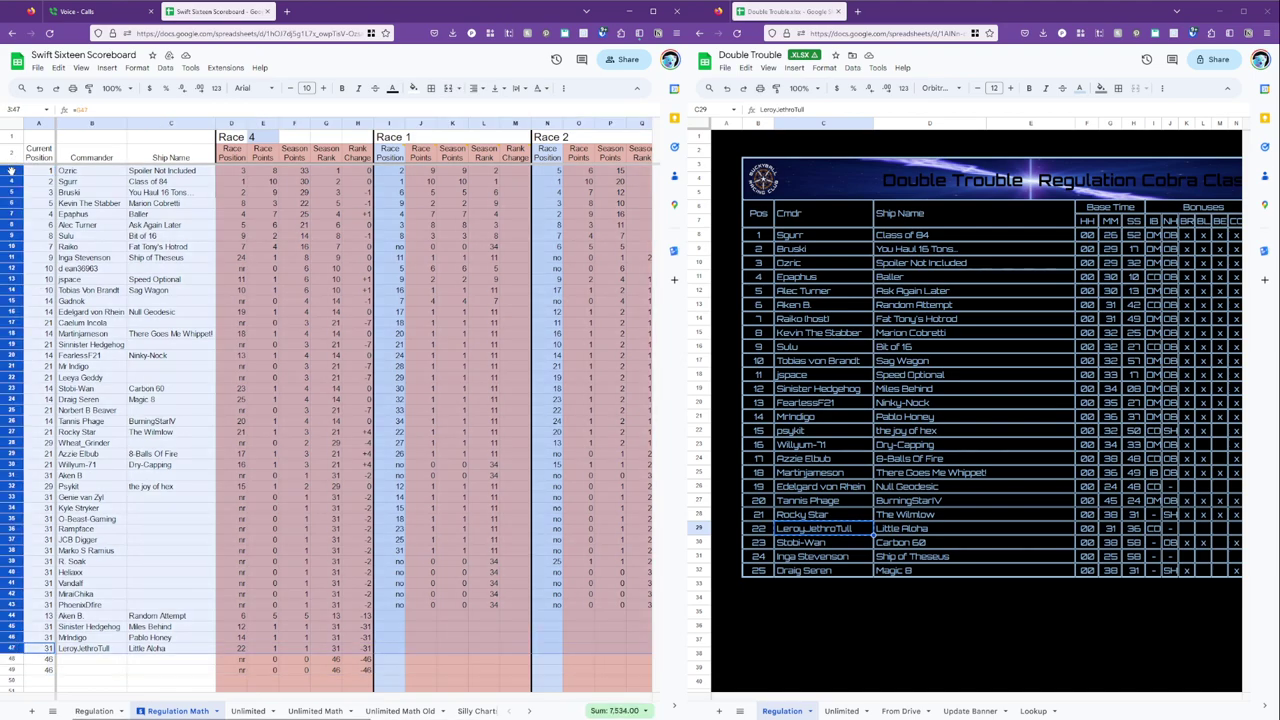
click(166, 71)
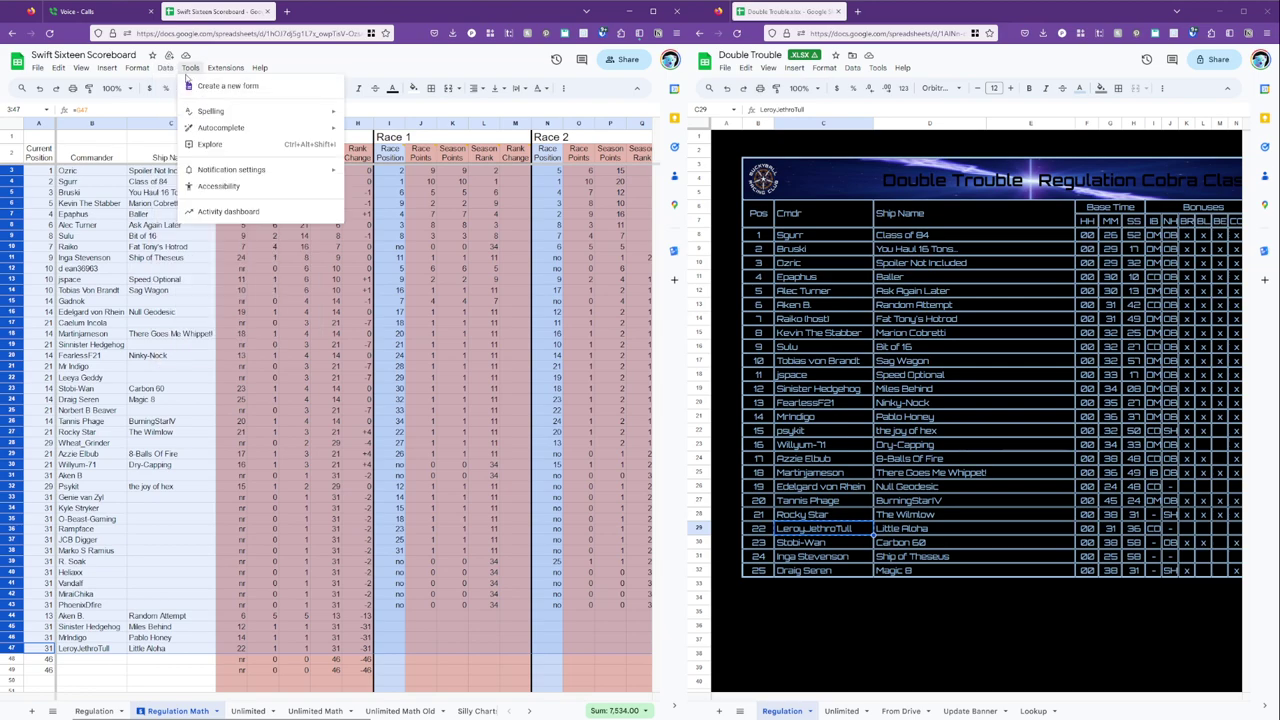
mouse_move(242, 110)
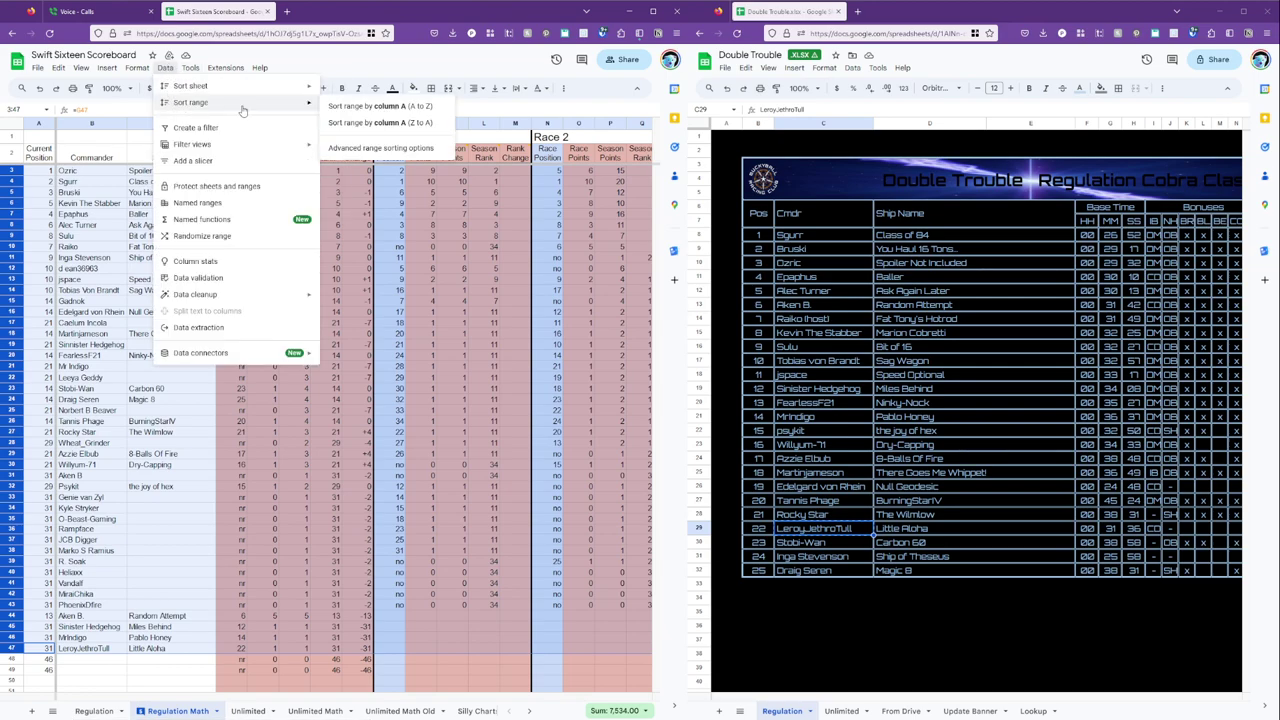
click(380, 107)
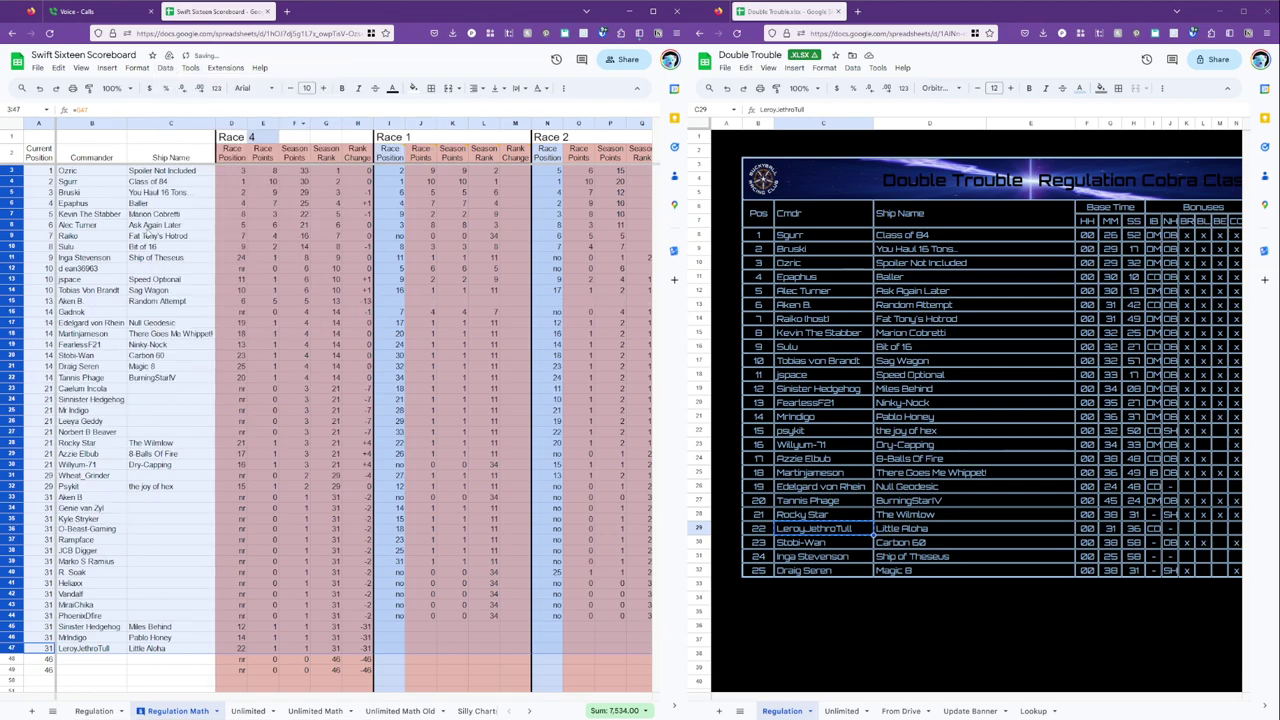
click(102, 205)
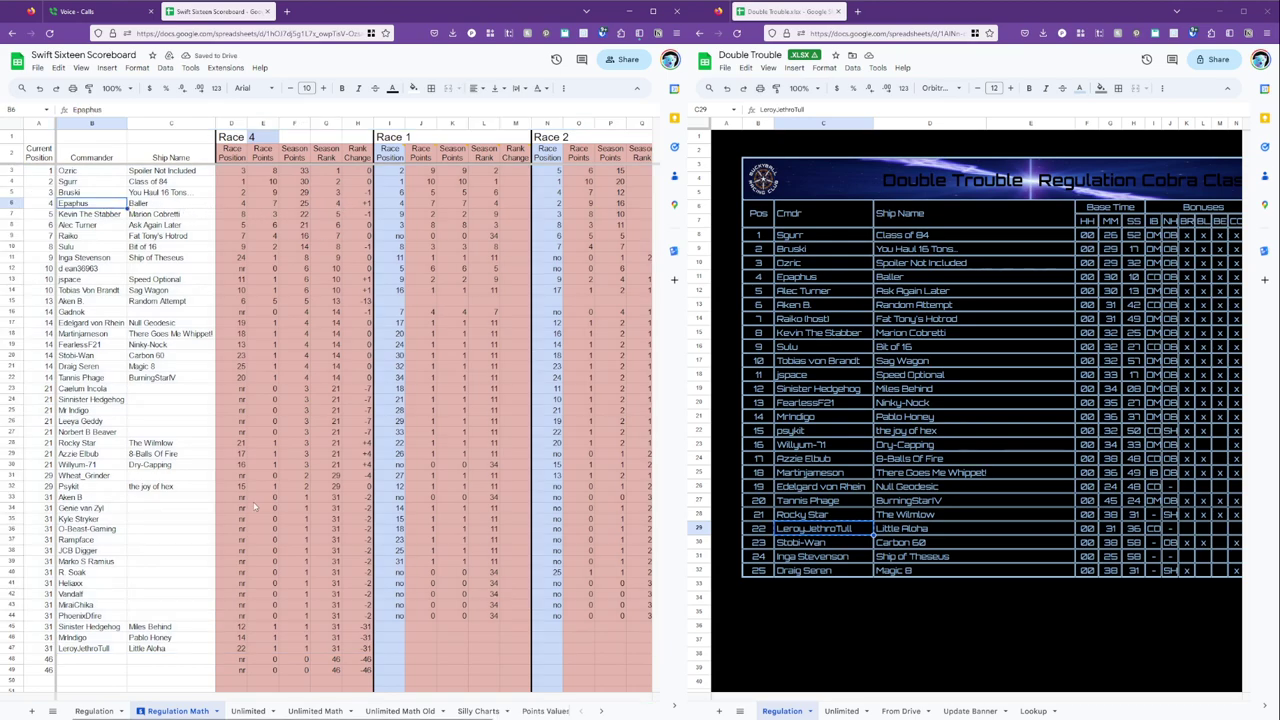
On the Regulation tab, copy row 50's black background onto rows 51–64.
click(94, 711)
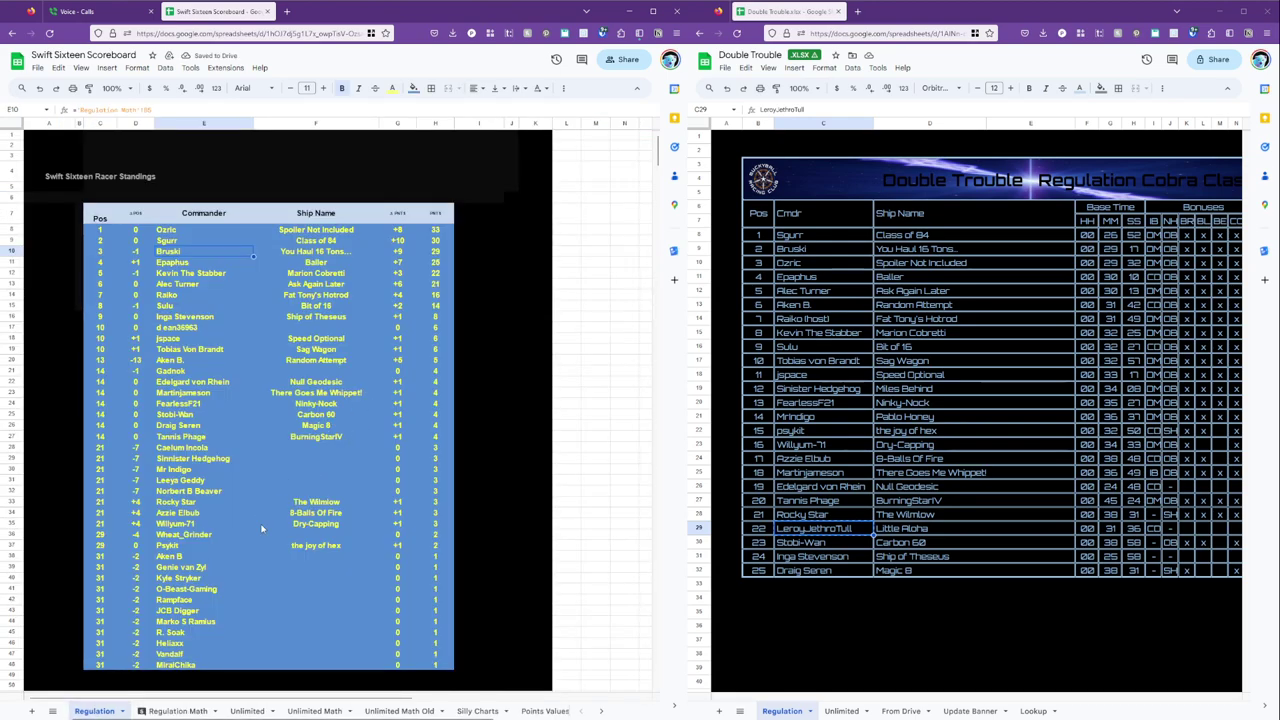
scroll(188, 650, up, 2)
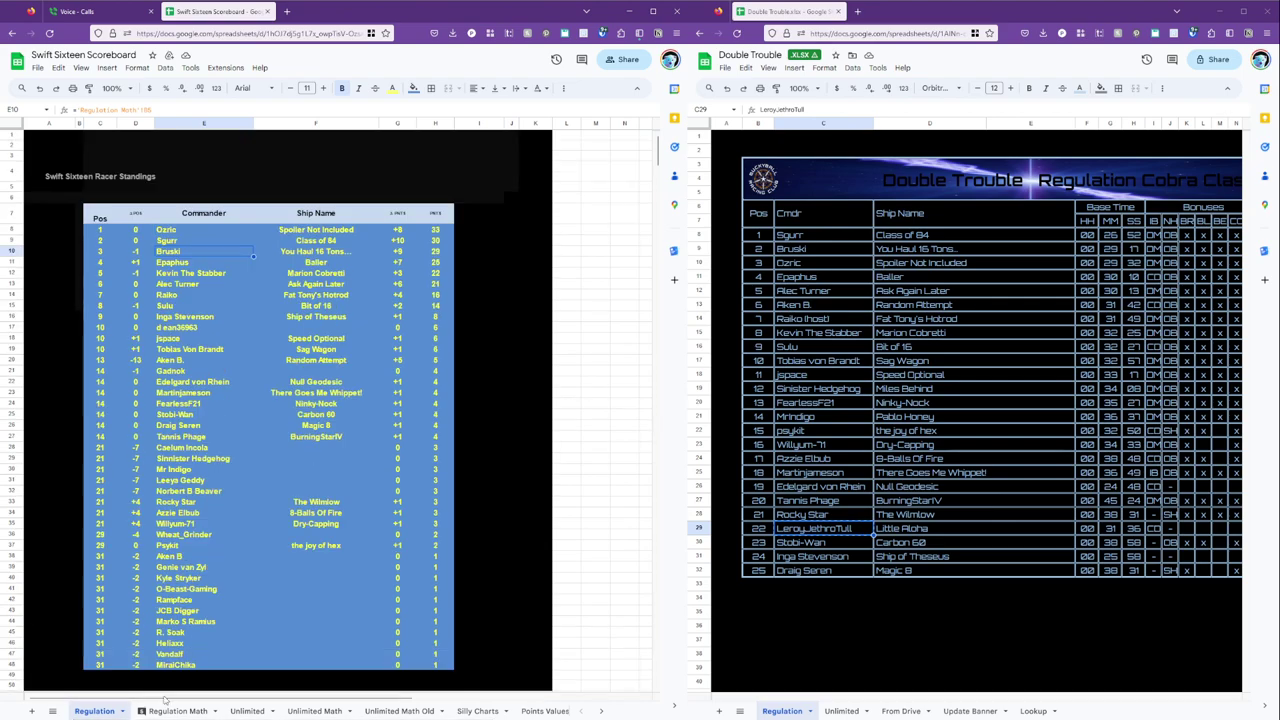
click(141, 711)
click(104, 652)
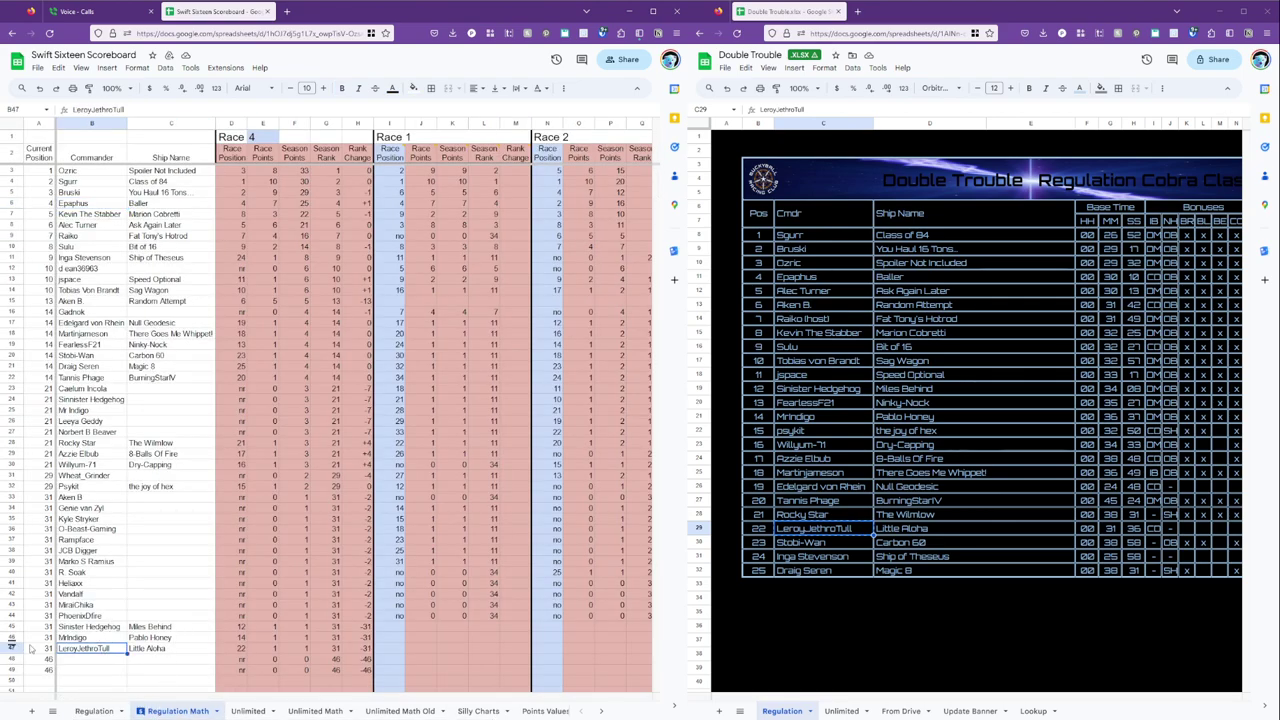
click(94, 711)
scroll(210, 394, down, 5)
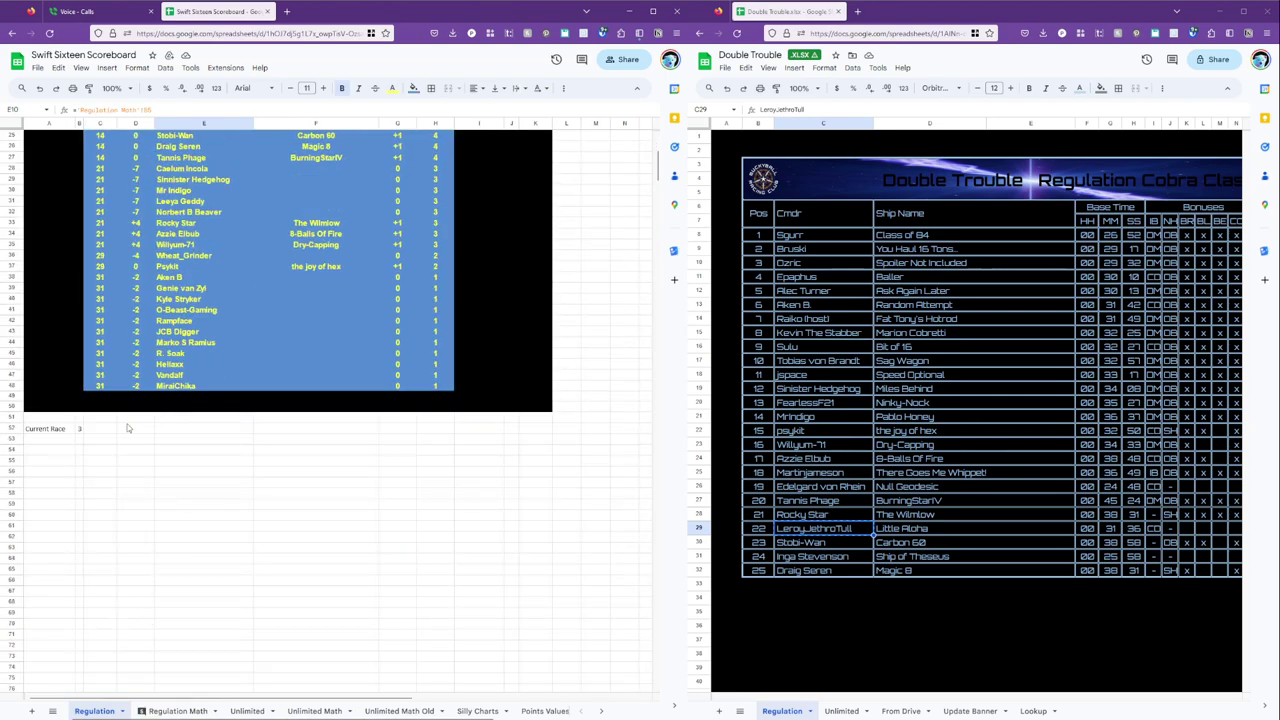
click(45, 407)
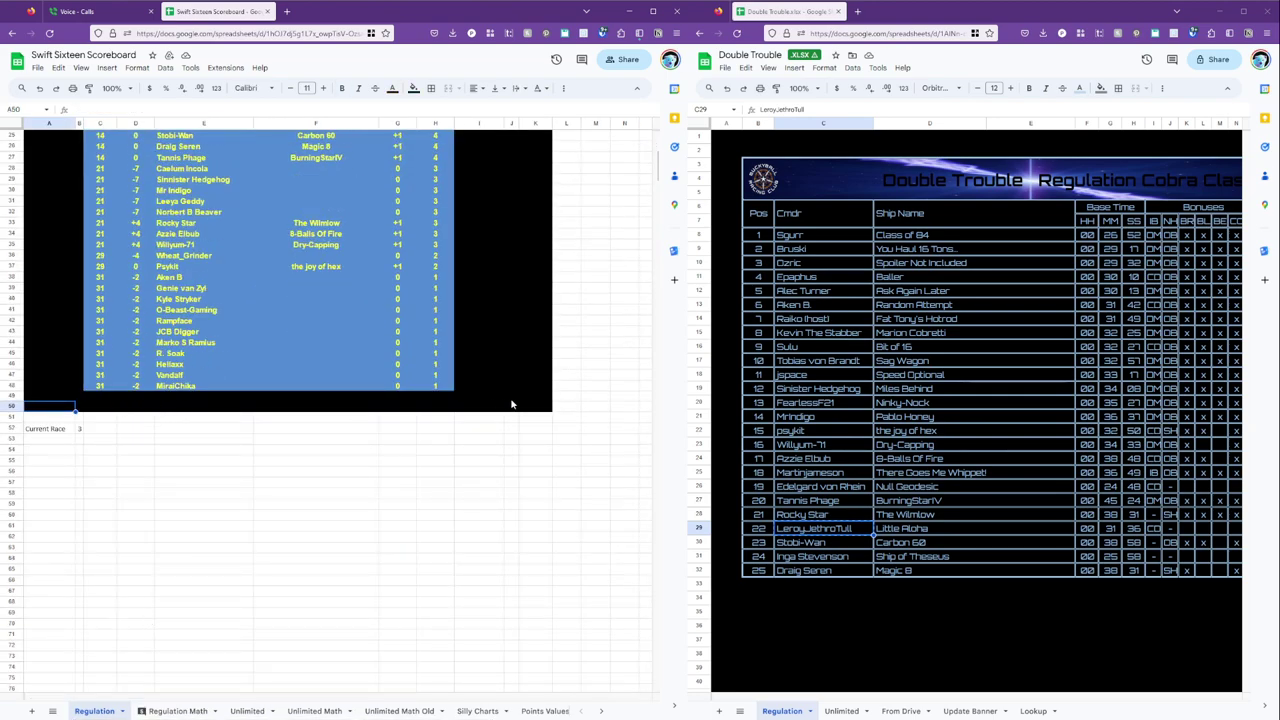
shift+click(530, 408)
key(ctrl+c)
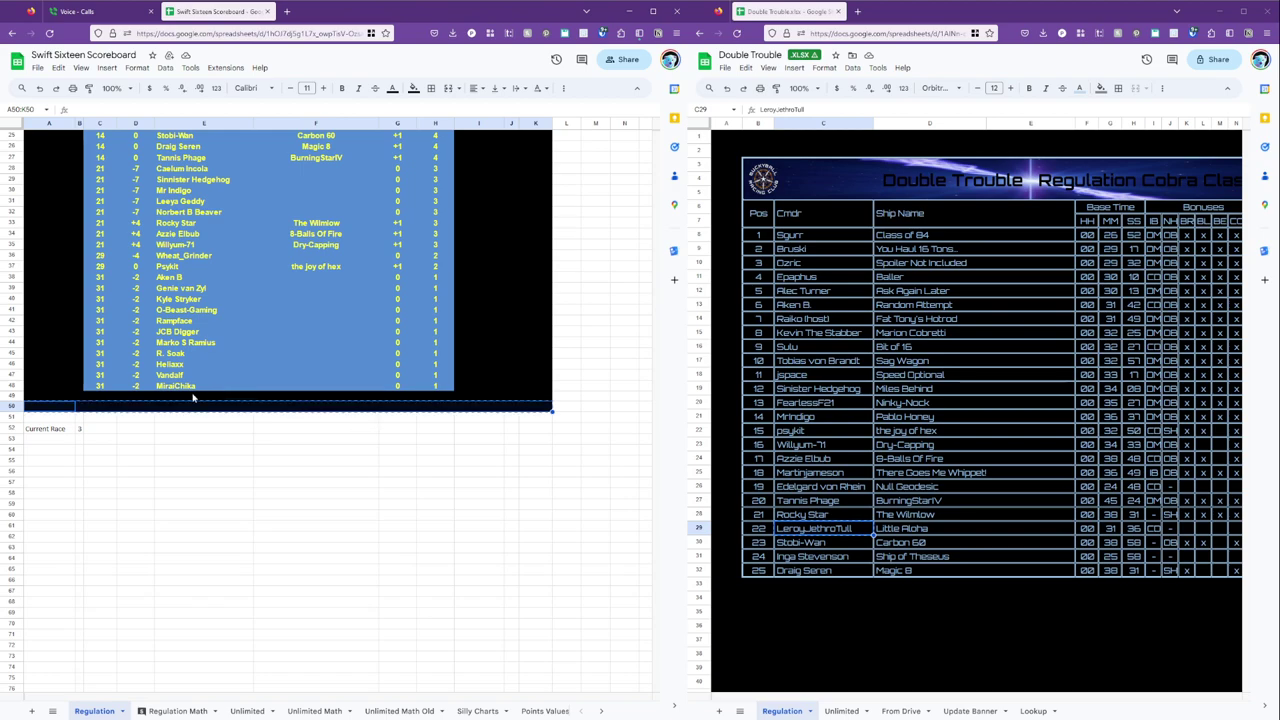
drag(49, 421, 48, 562)
key(ctrl+v)
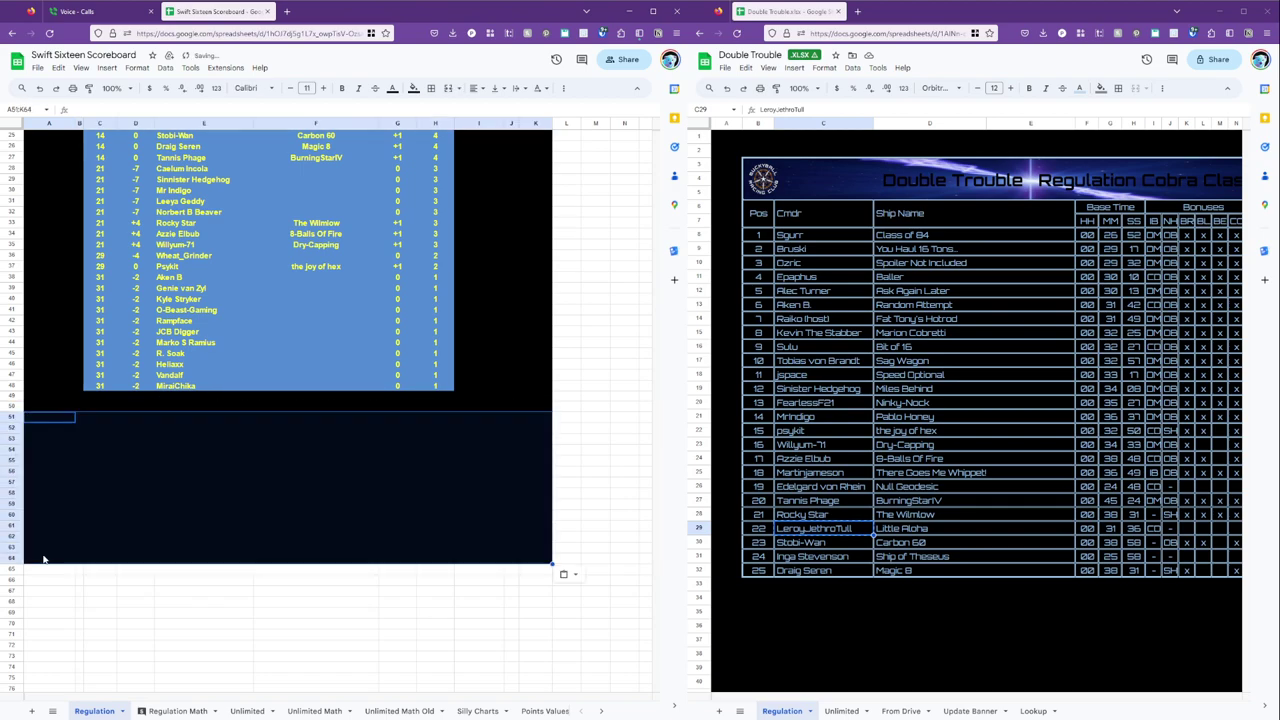
Copy the C48:H48 standings formulas down into C49:H60.
click(130, 381)
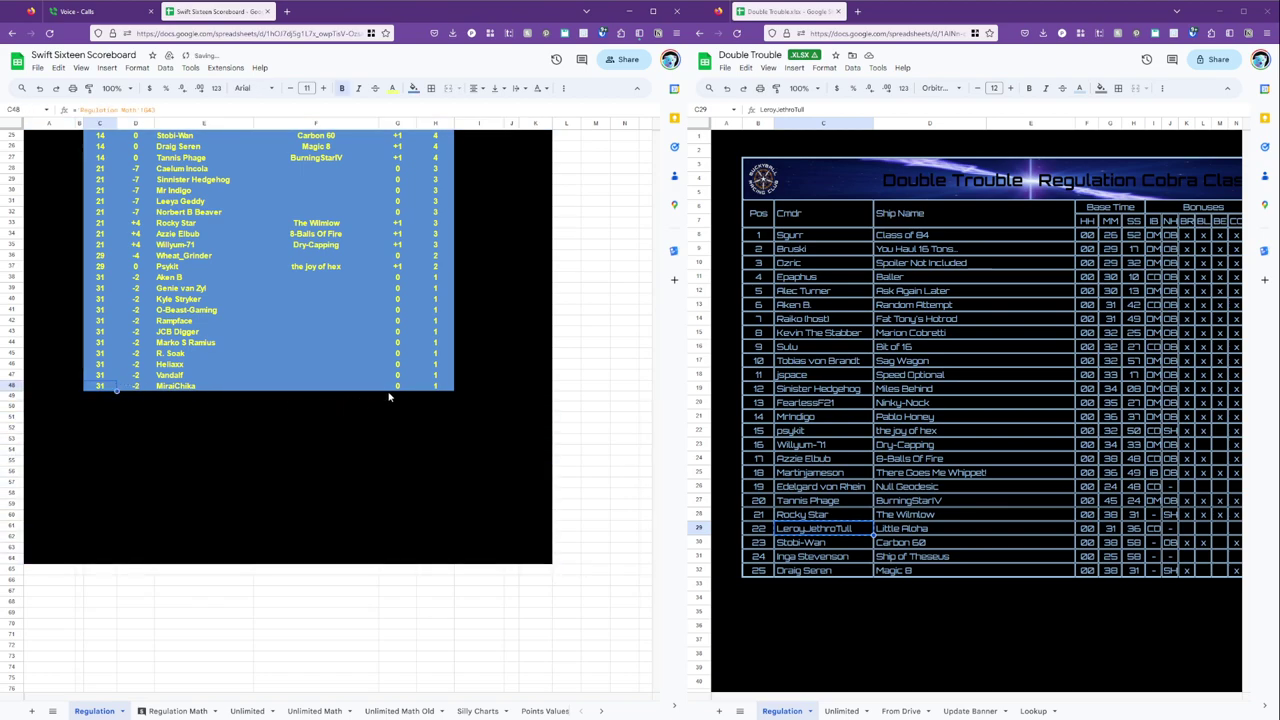
shift+click(420, 388)
drag(111, 402, 445, 541)
key(ctrl+v)
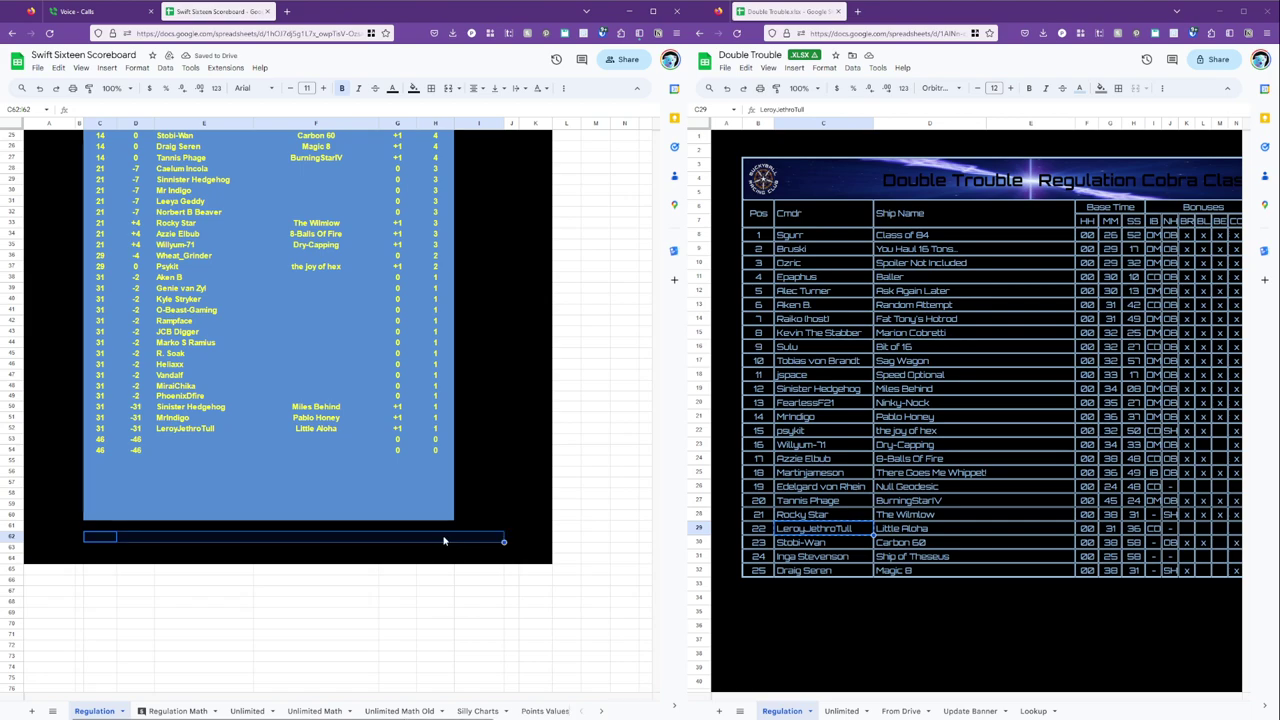
Apply row 62's dark formatting to the unused rows C55:H60.
click(433, 540)
shift+click(87, 537)
key(ctrl+c)
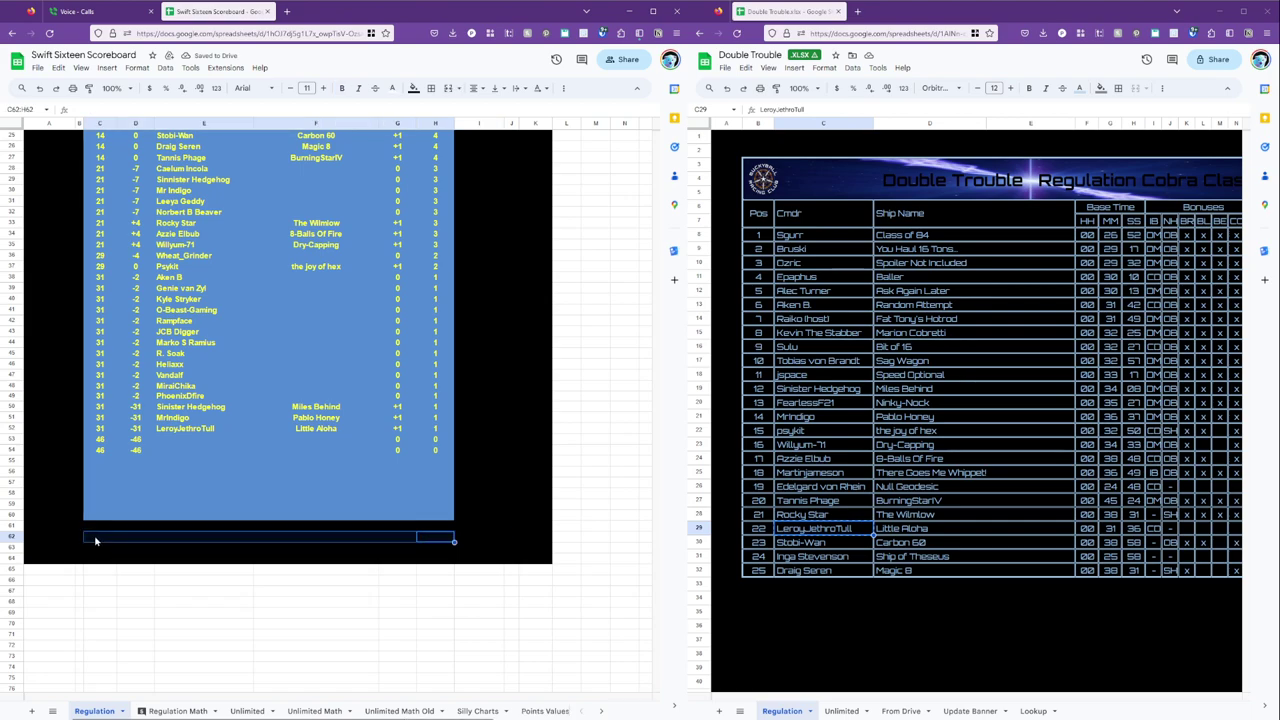
drag(96, 513, 437, 460)
key(ctrl+v)
scroll(437, 462, up, 5)
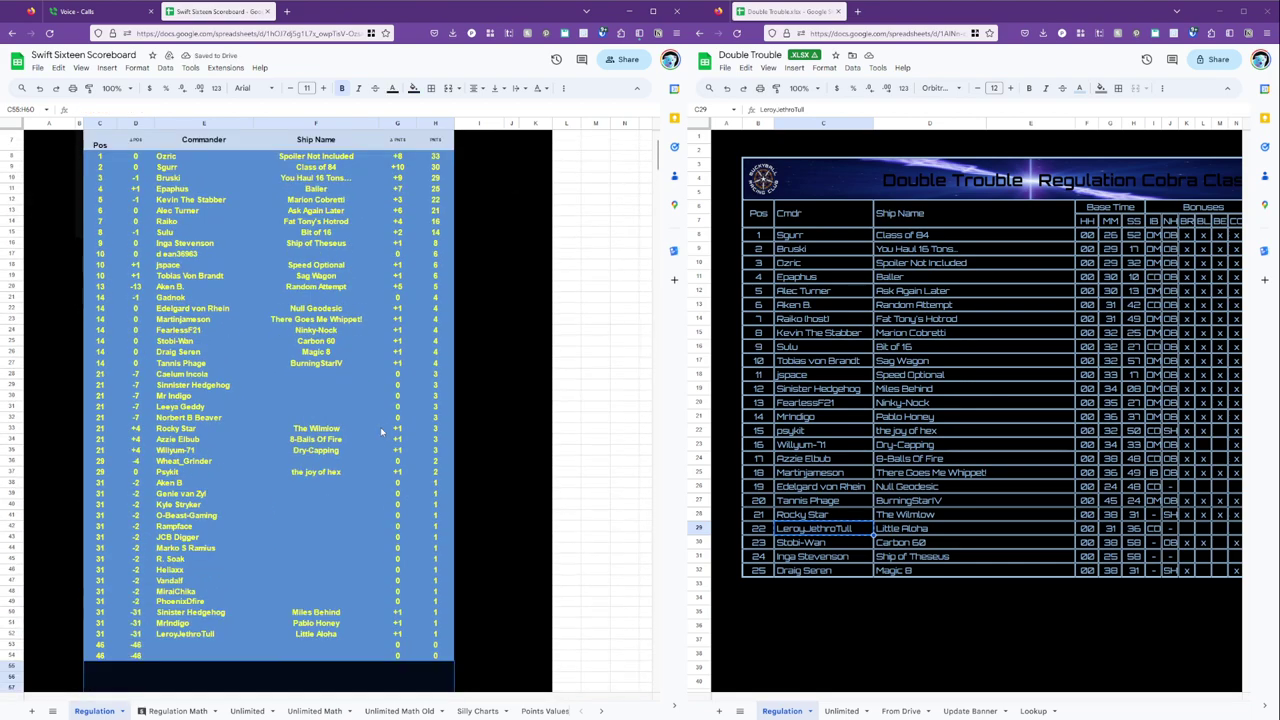
click(316, 330)
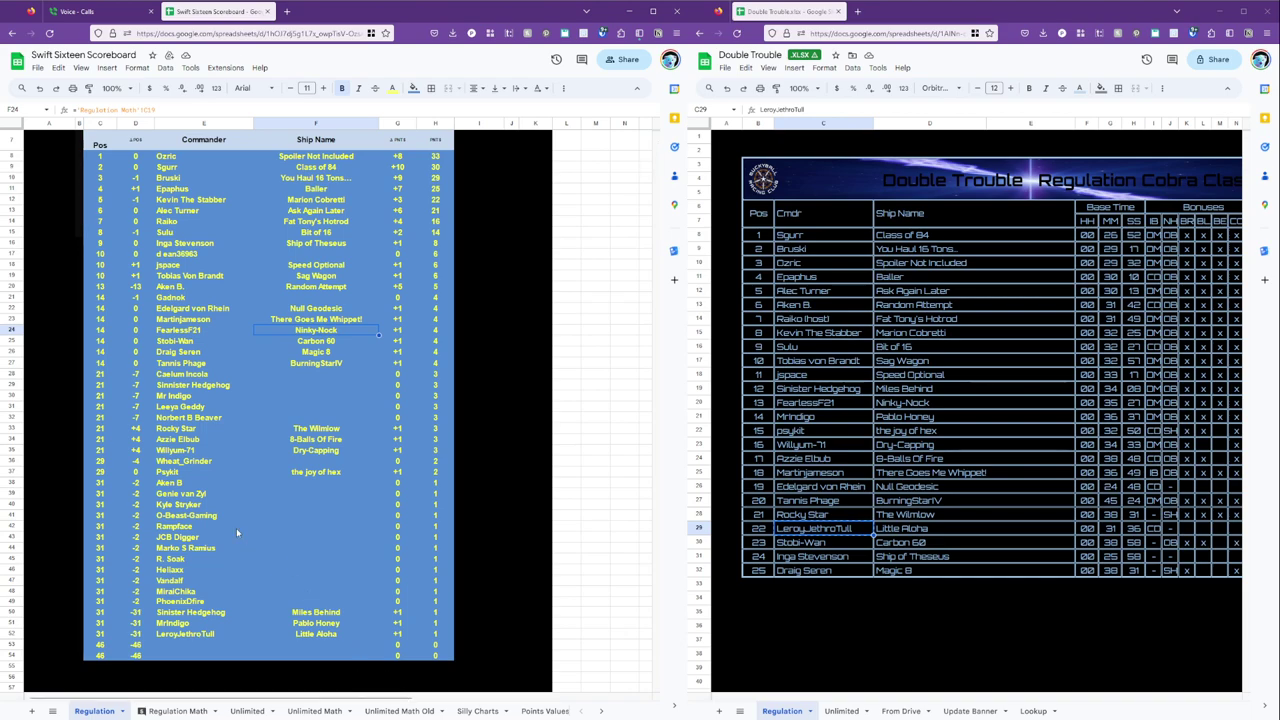
Open the Unlimited Math tab and browse its Race 3–5 result columns and row 41.
click(390, 711)
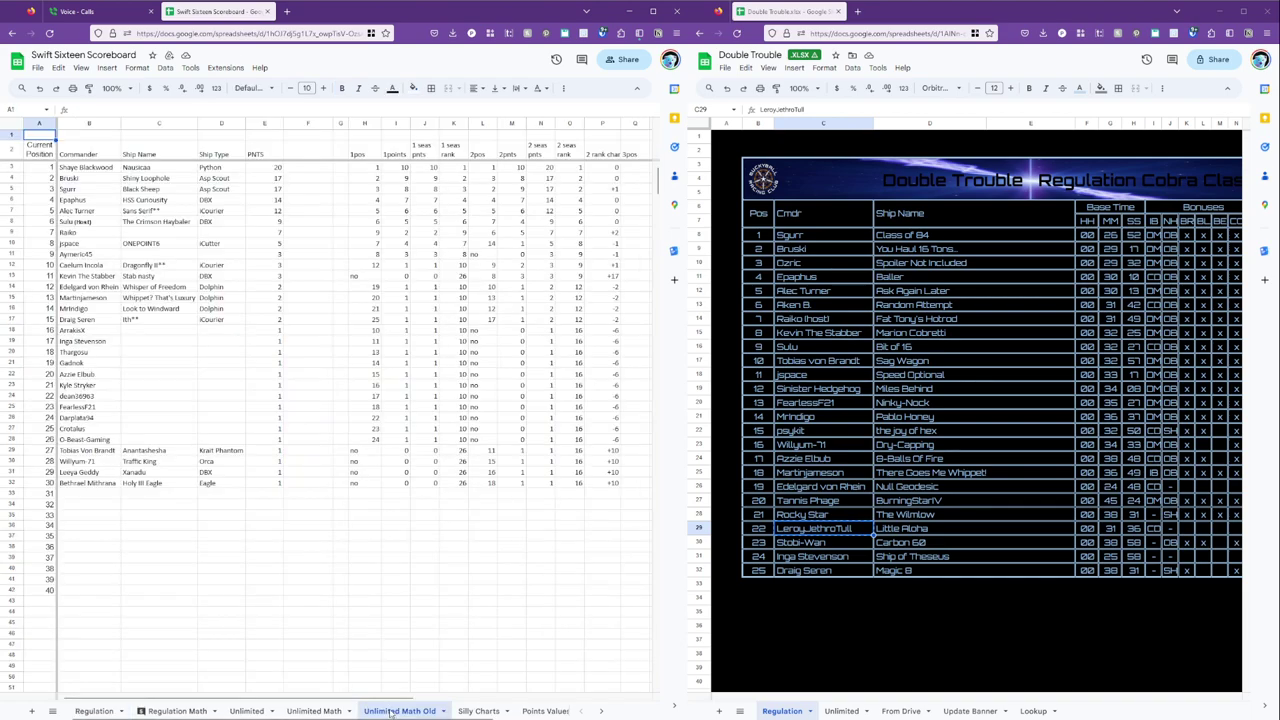
click(314, 711)
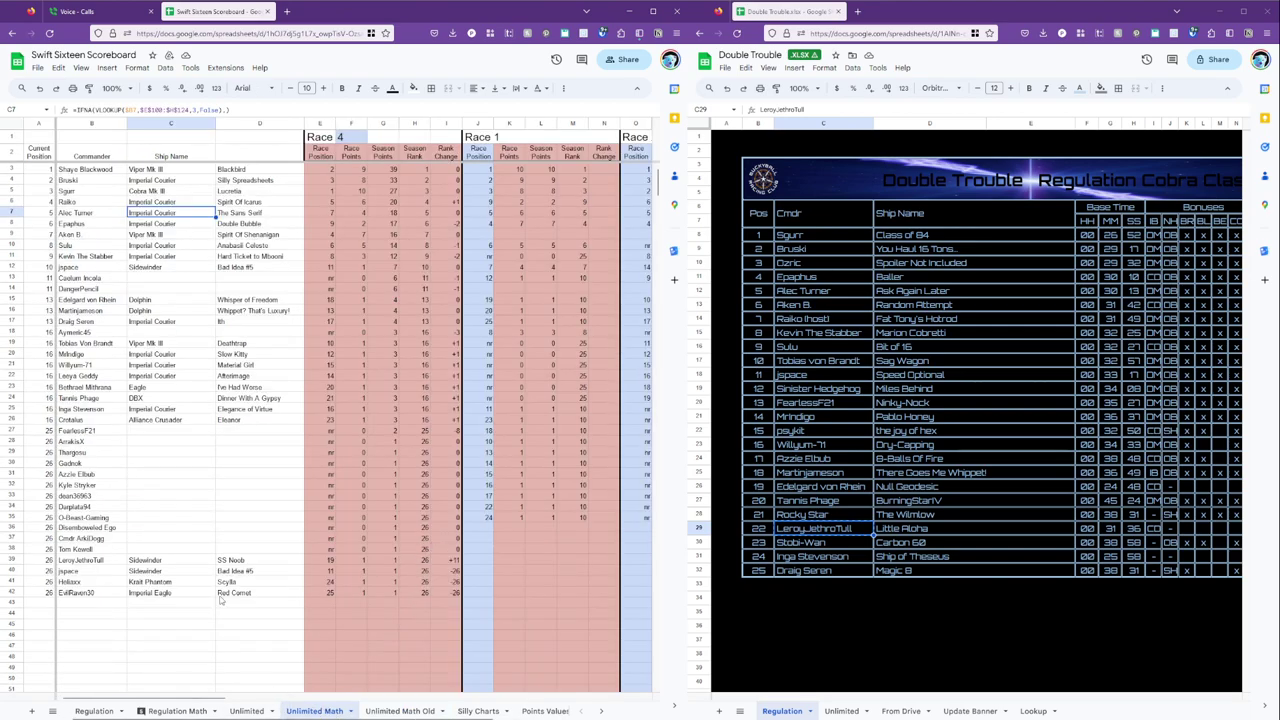
scroll(241, 604, down, 9)
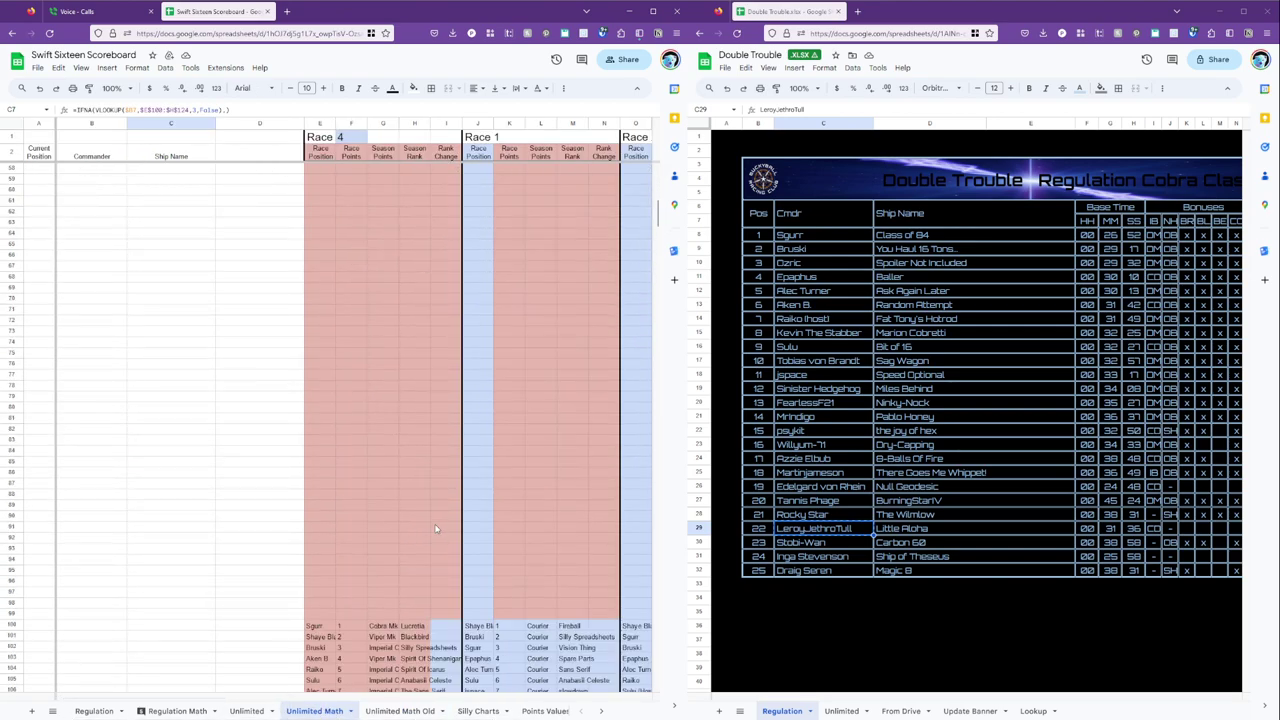
click(950, 361)
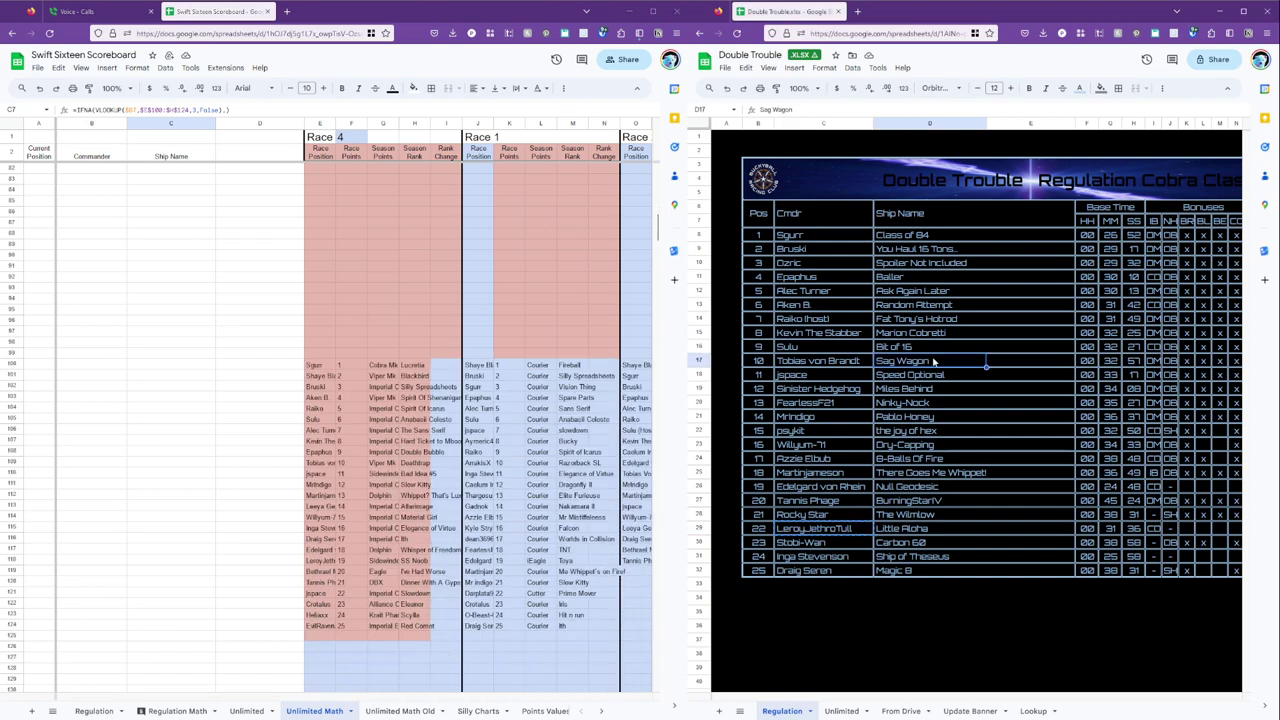
click(540, 582)
key(Right)
key(Right)
key(Right)
key(Right)
key(Right)
key(Right)
key(Right)
key(Right)
key(Right)
key(Right)
key(Right)
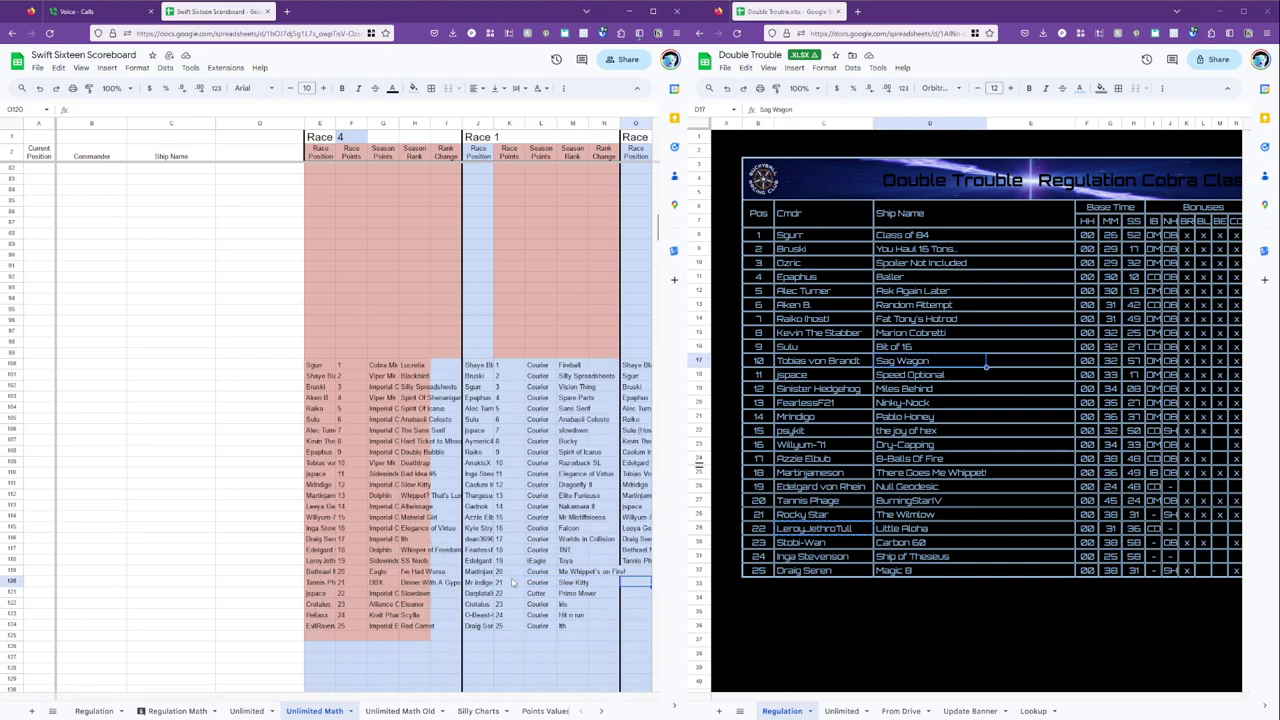
key(Right)
key(Right)
key(Right)
key(Right)
key(Right)
key(Right)
key(Right)
key(Right)
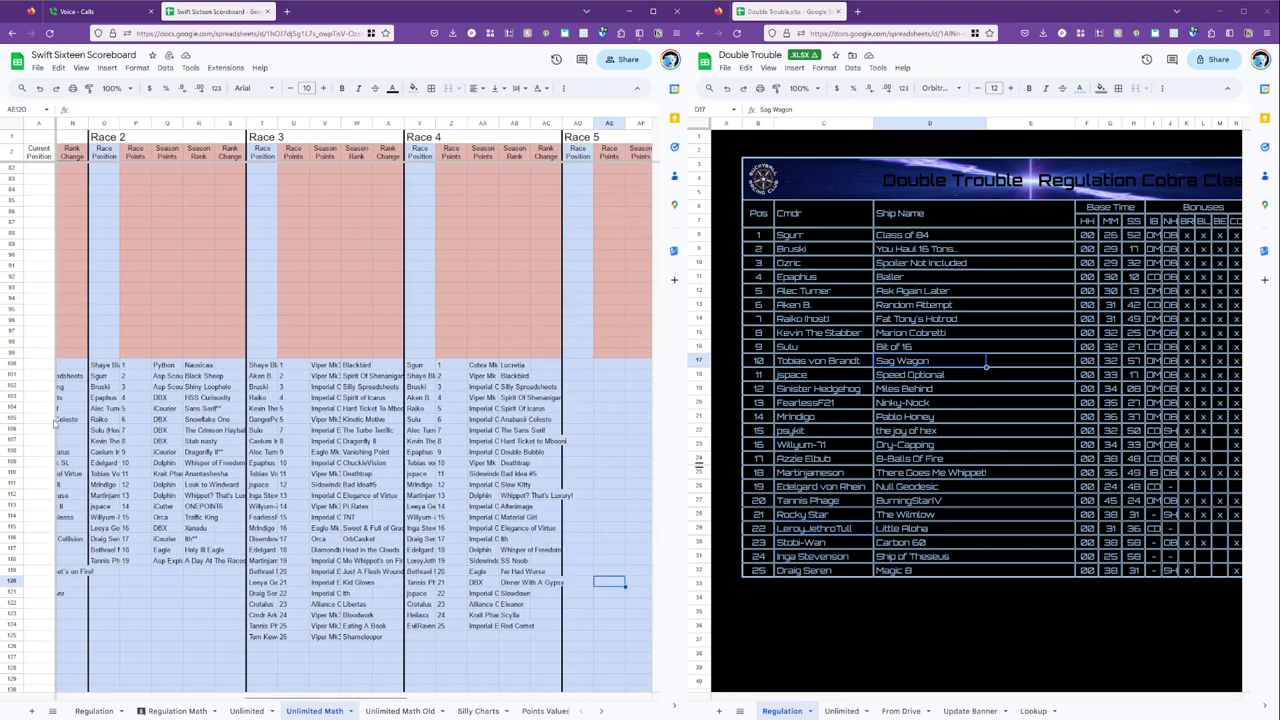
scroll(598, 468, up, 5)
scroll(596, 470, up, 6)
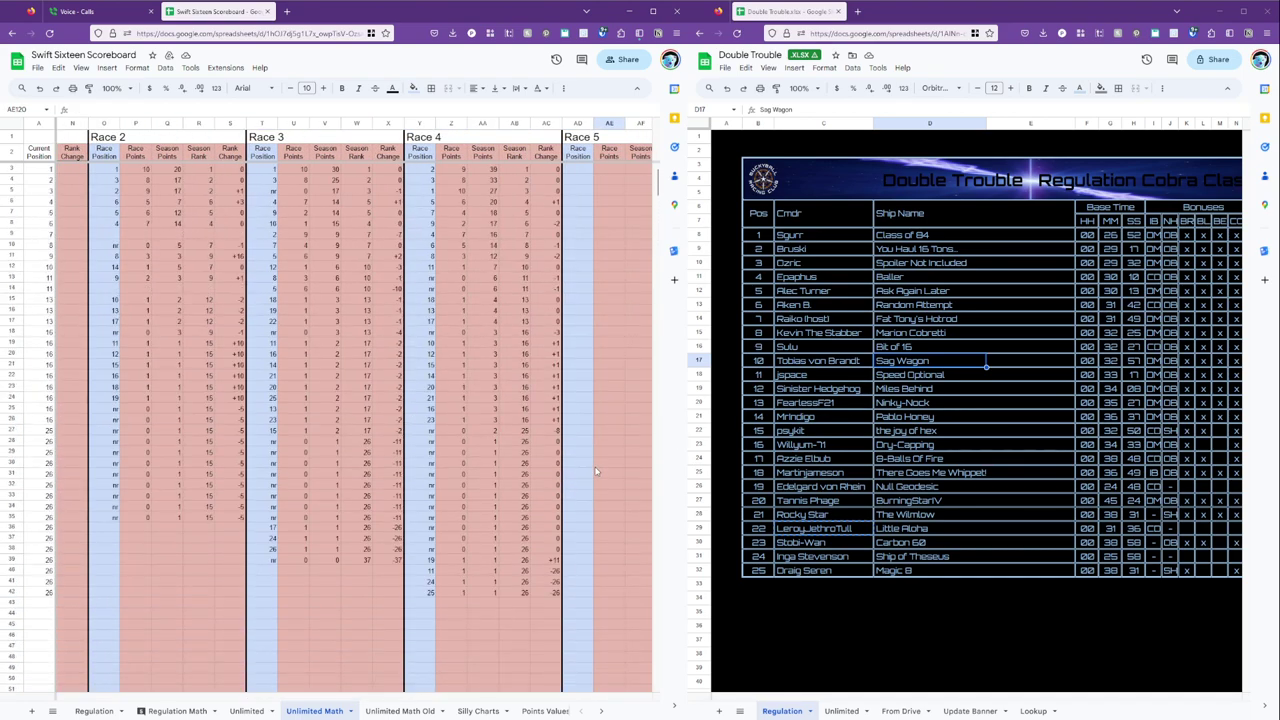
click(350, 580)
key(Left)
key(Left)
key(Left)
key(Left)
key(Left)
key(Left)
key(Left)
key(Left)
key(Left)
key(Left)
key(Left)
key(Left)
key(Left)
key(Left)
key(Left)
key(Left)
key(Left)
key(Left)
key(Left)
key(Left)
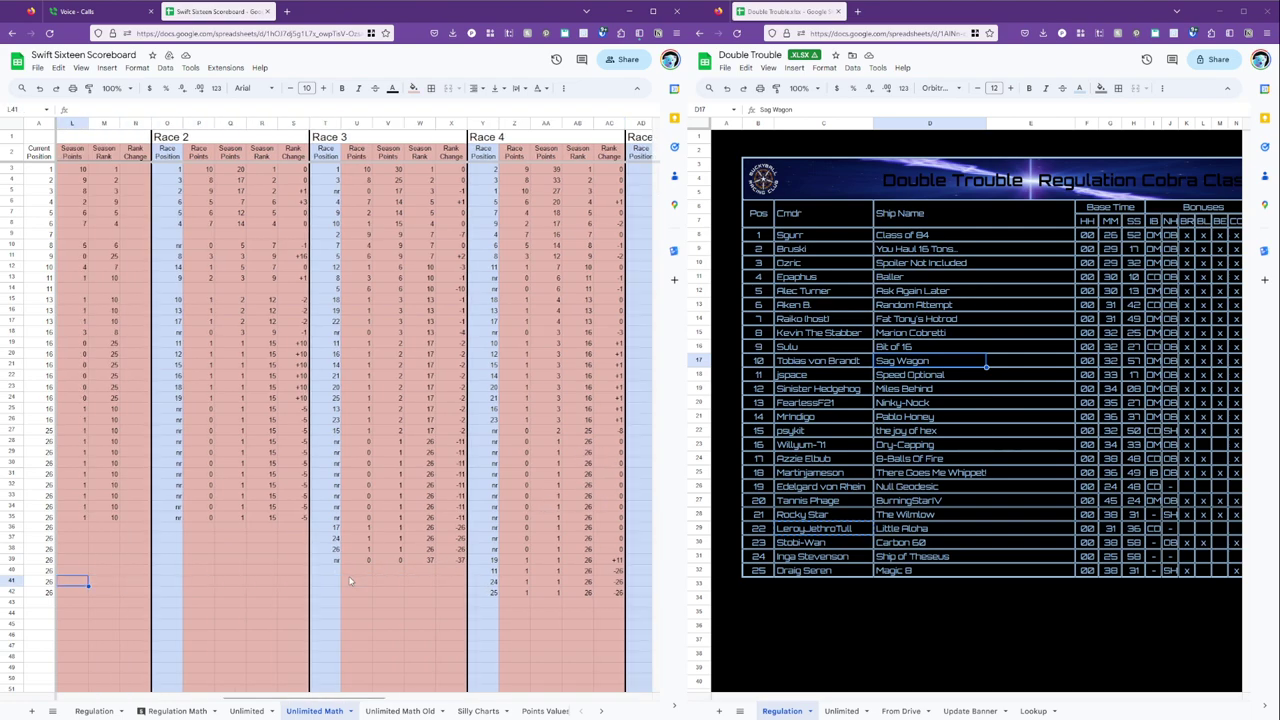
key(Right)
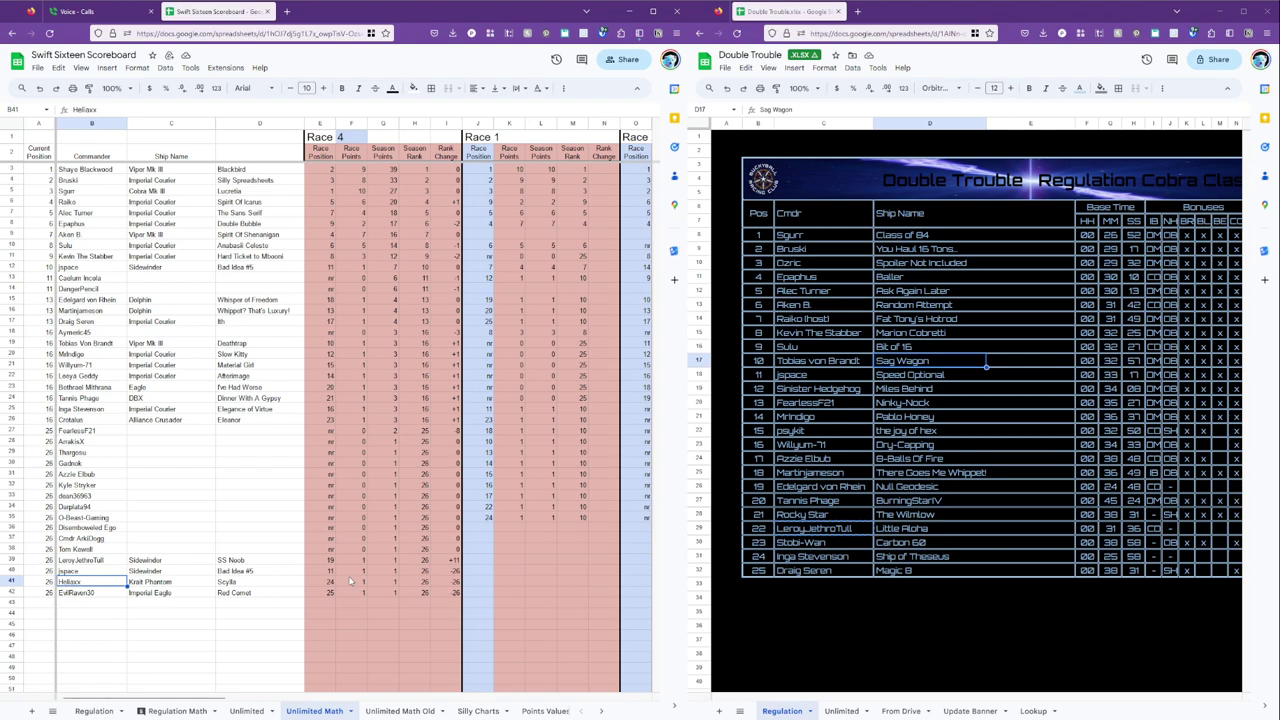